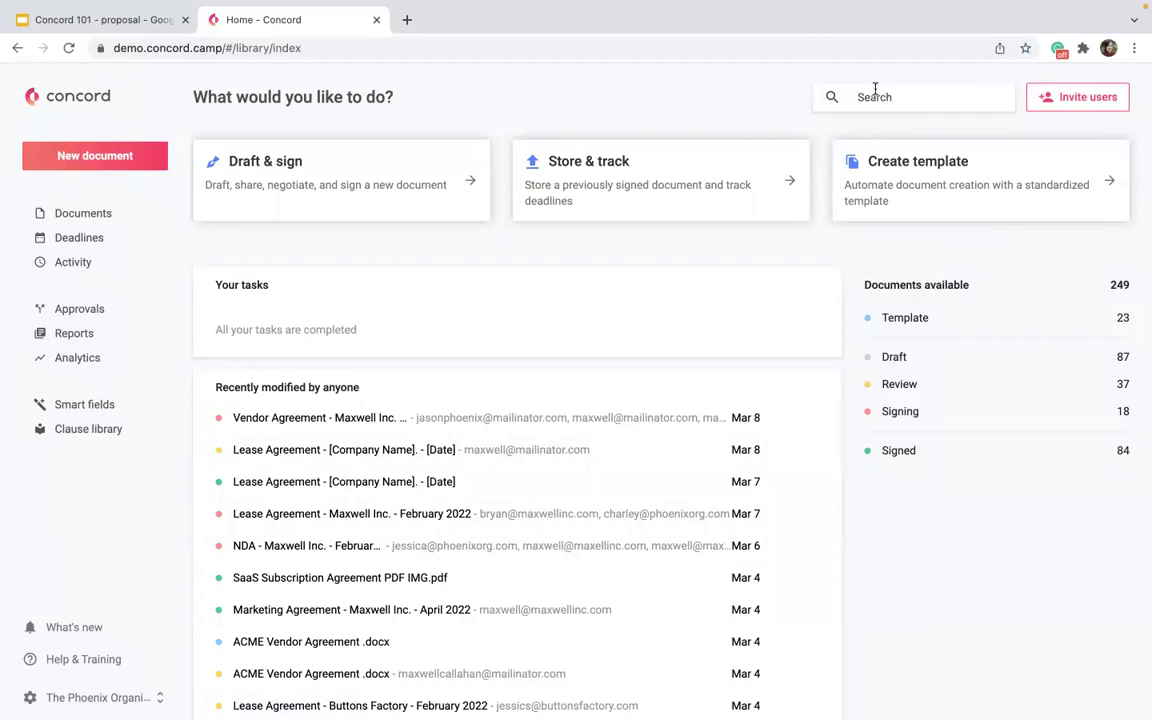
Search all documents for NDA and scroll through the 345 matching results.
text(NDA)
key(Return)
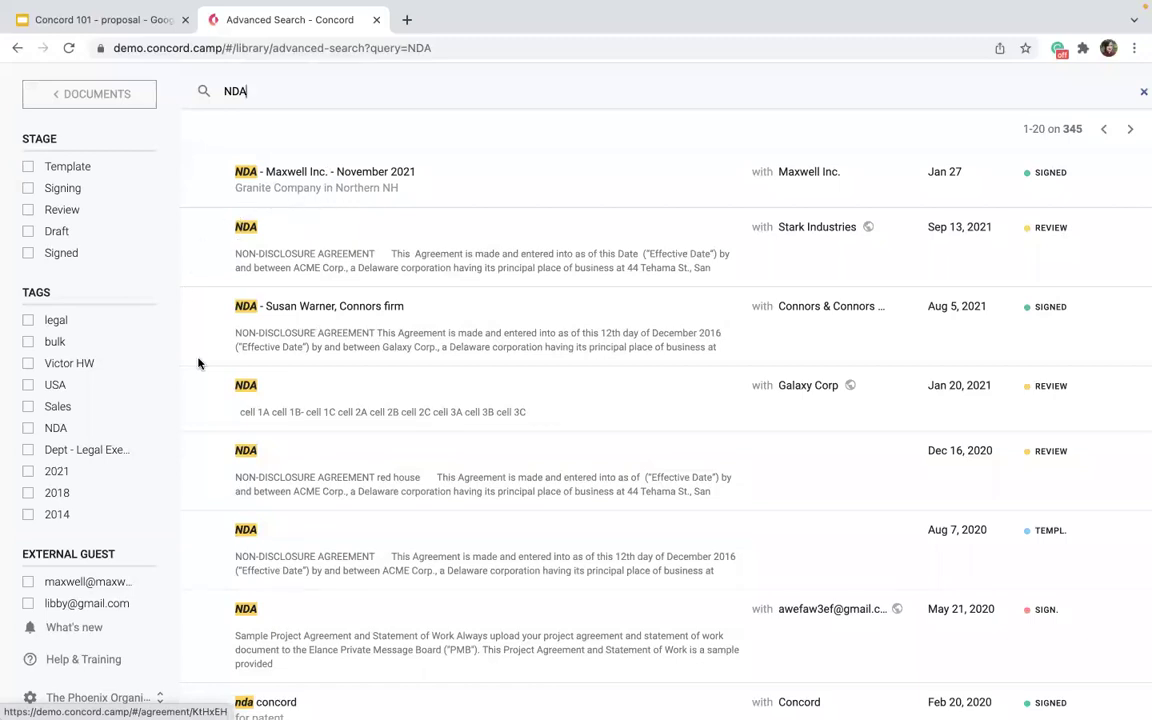
scroll(216, 470, down, 1)
scroll(239, 581, down, 1)
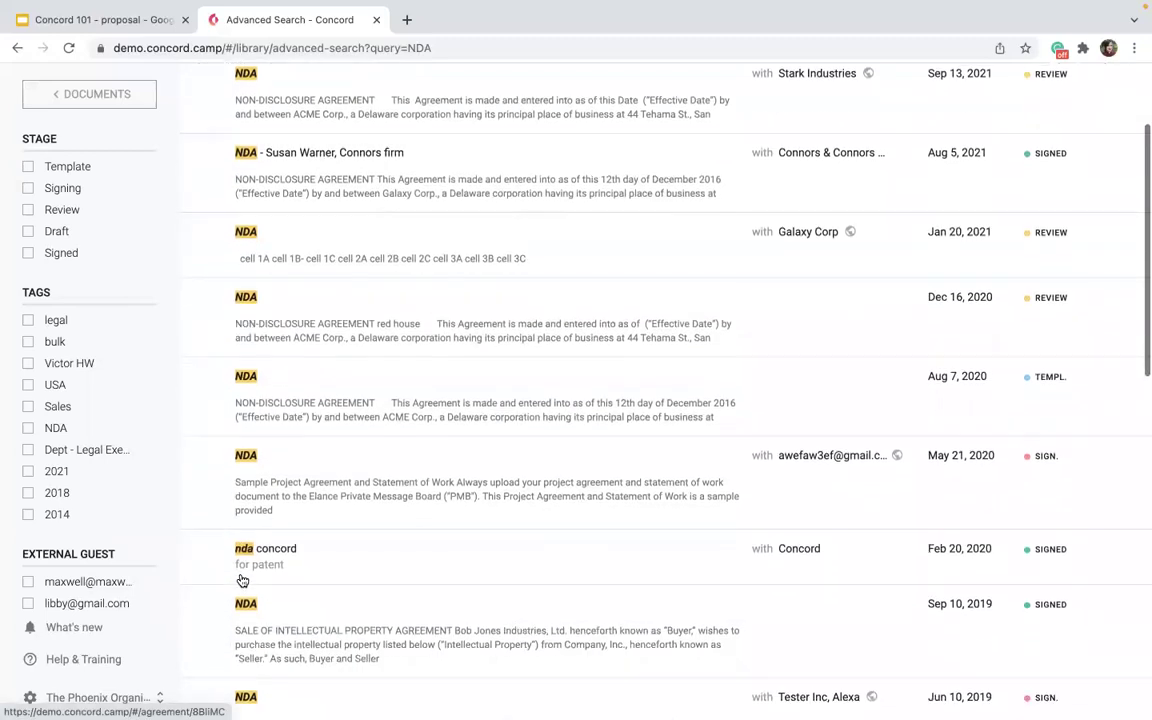
scroll(229, 620, down, 2)
scroll(208, 645, down, 4)
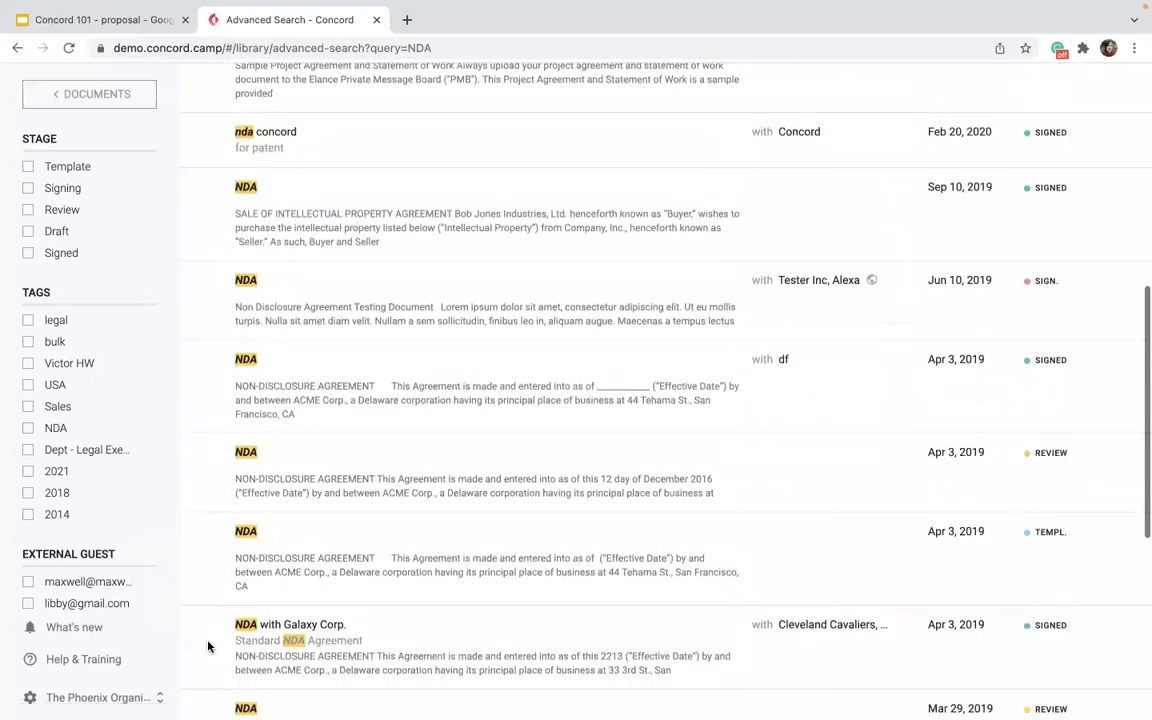
scroll(233, 448, up, 4)
scroll(233, 448, up, 3)
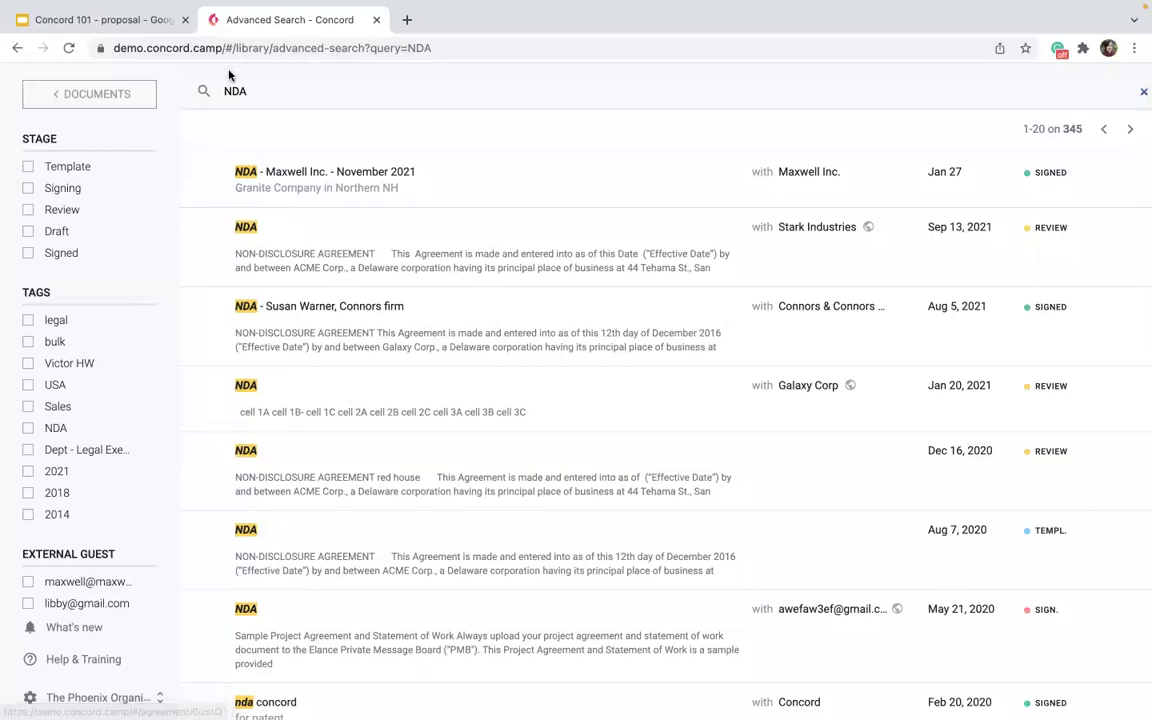
Return to the NDA search query and scroll through the results again.
click(309, 95)
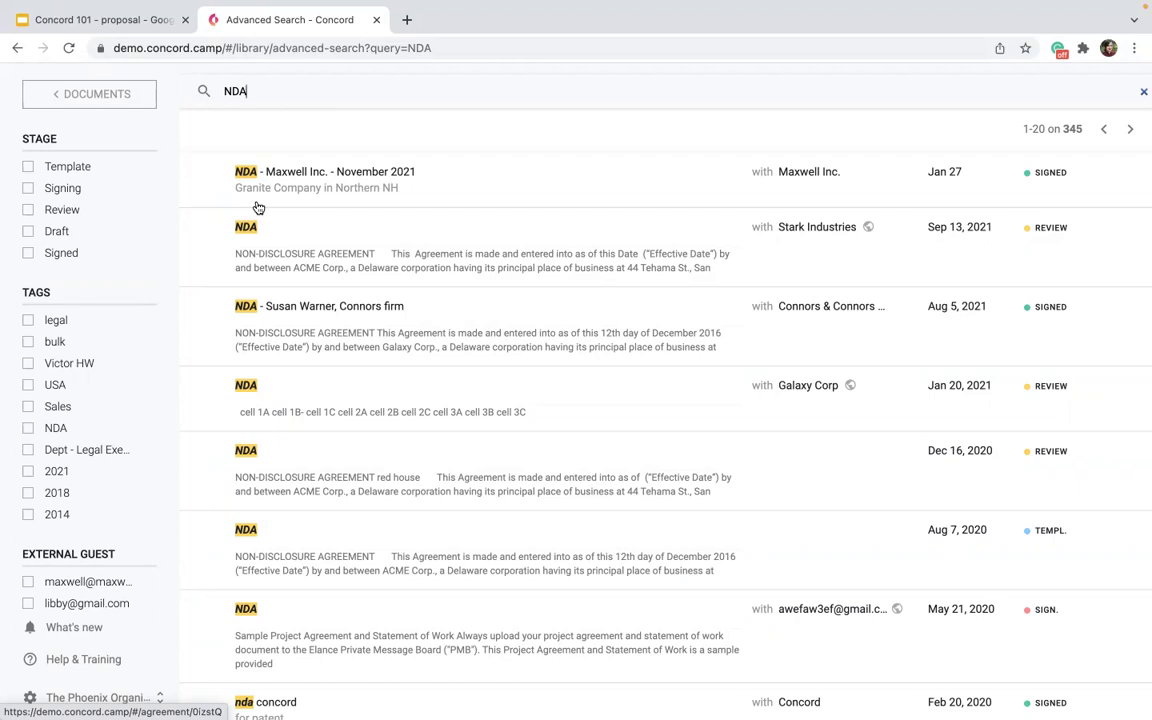
scroll(301, 440, down, 7)
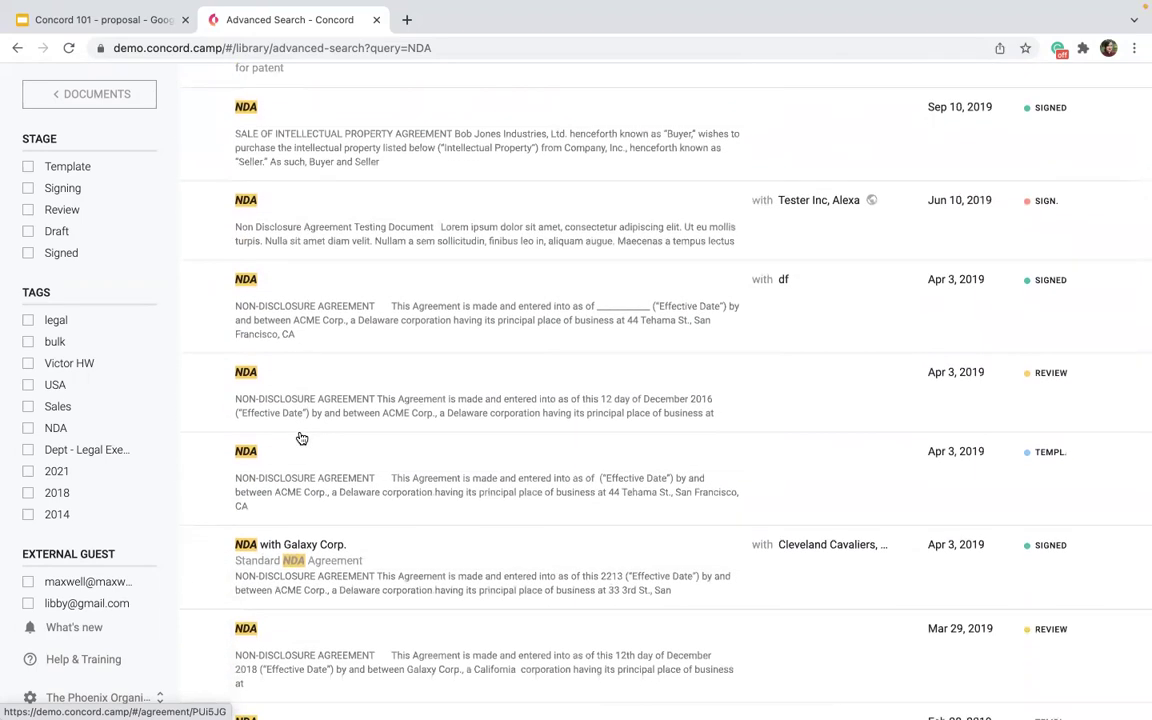
scroll(301, 440, down, 3)
scroll(301, 440, up, 6)
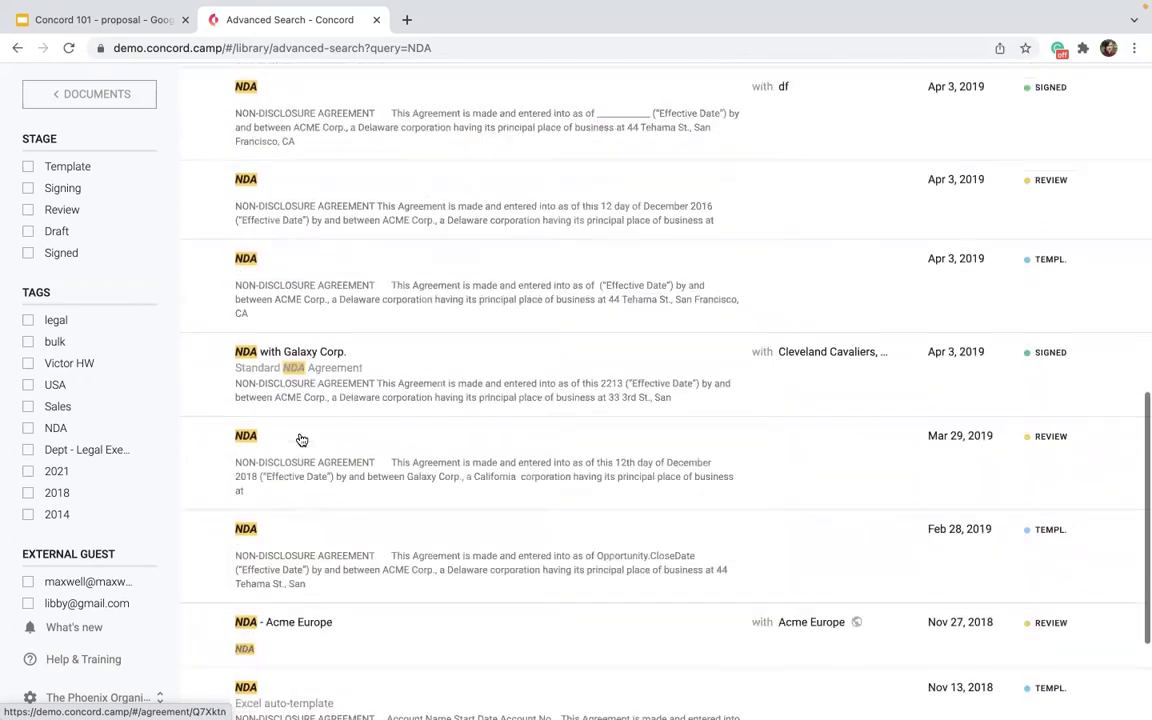
scroll(301, 440, up, 3)
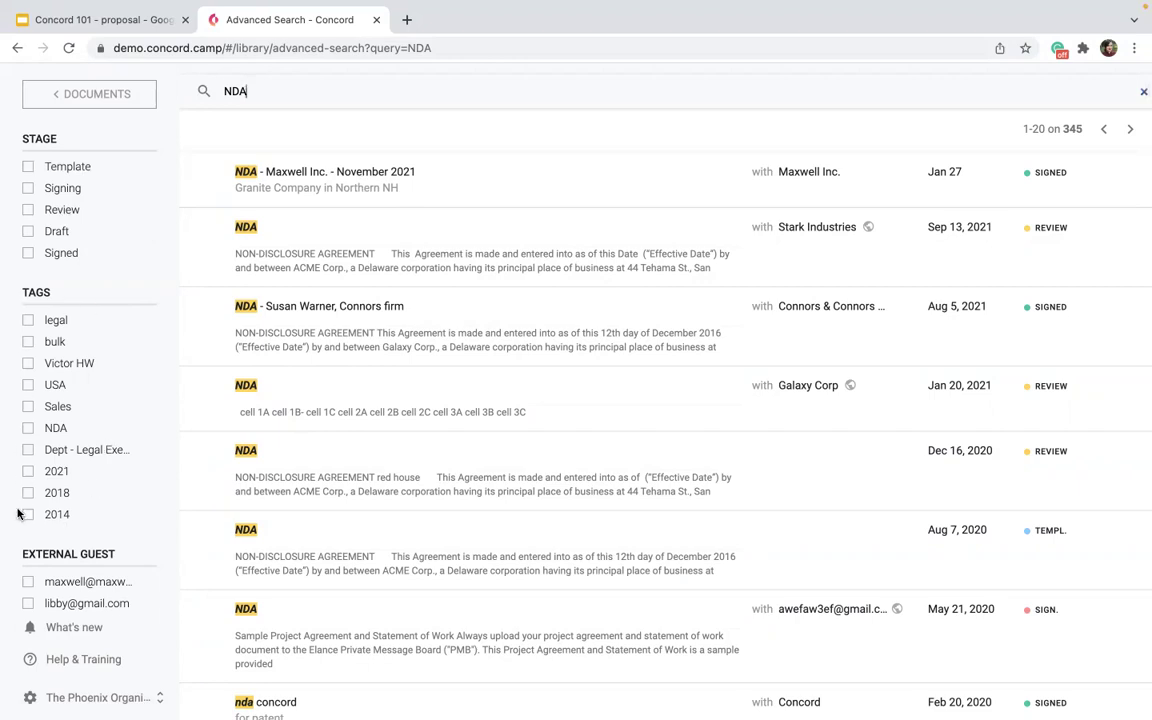
Narrow the NDA results to the 2018 tag, then go back through the Inbox to Home.
click(46, 492)
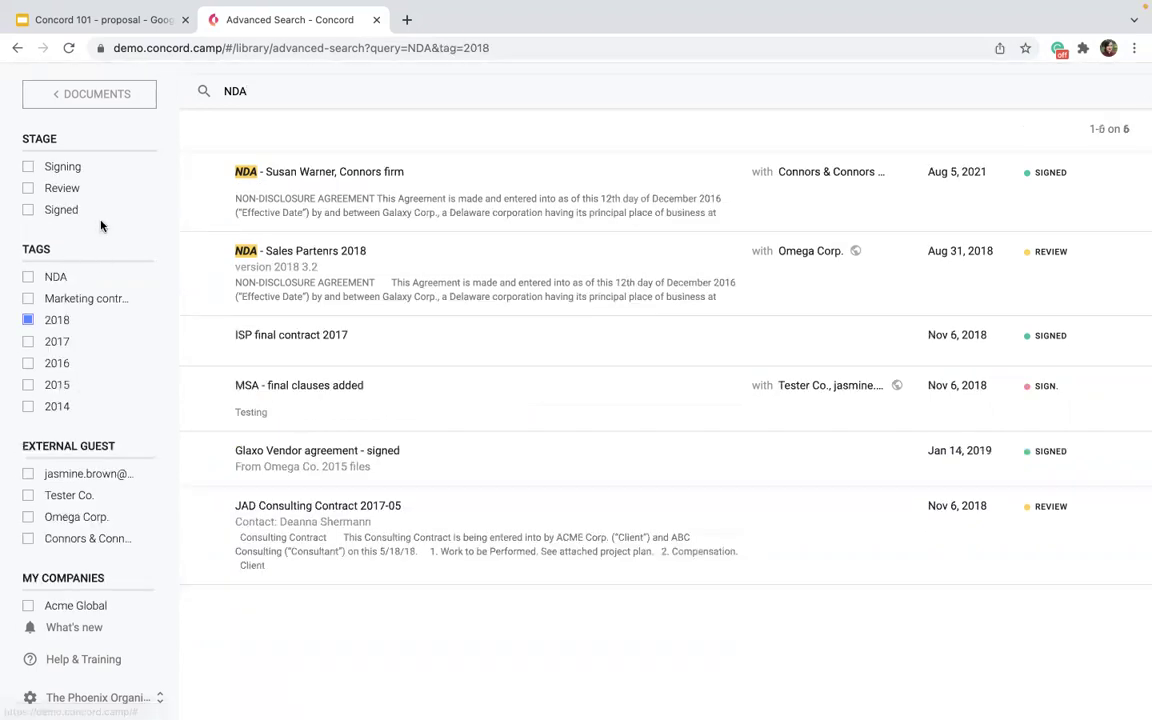
click(63, 104)
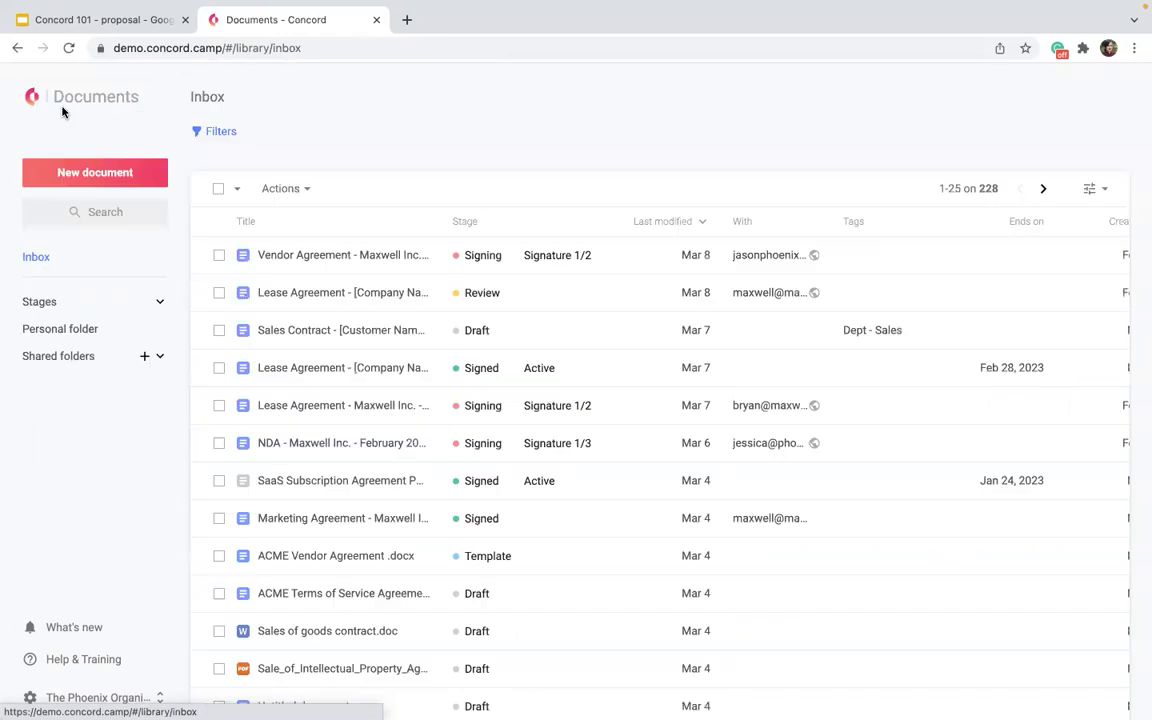
click(97, 104)
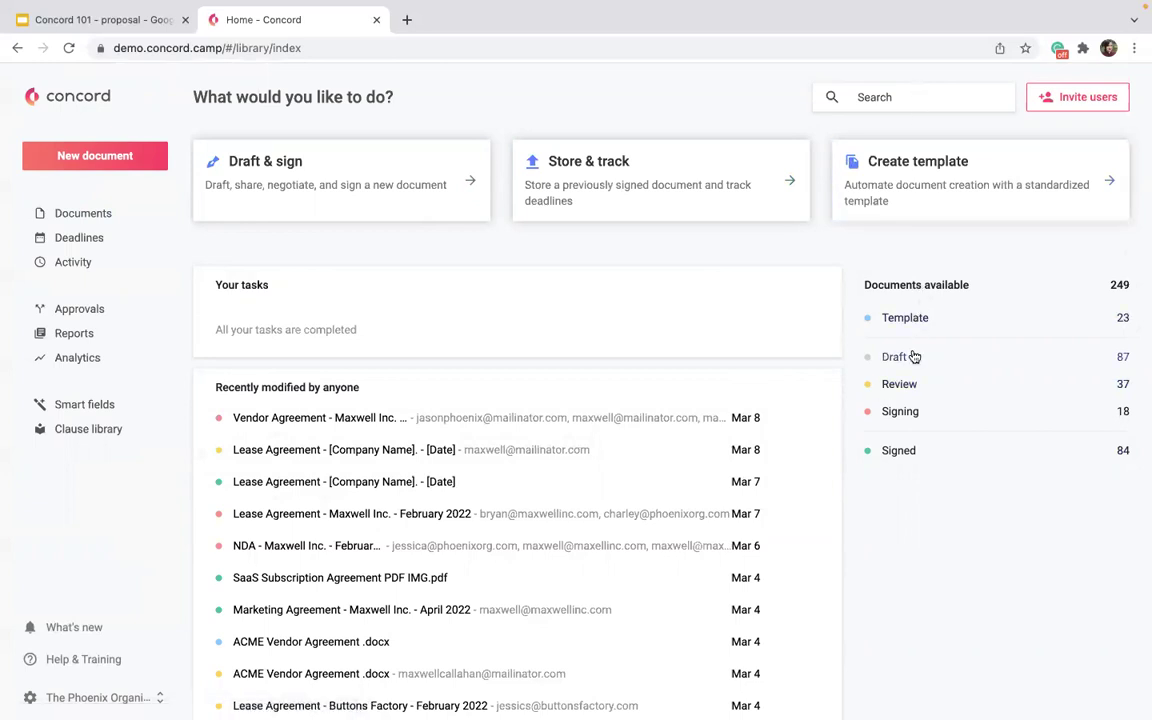
click(905, 384)
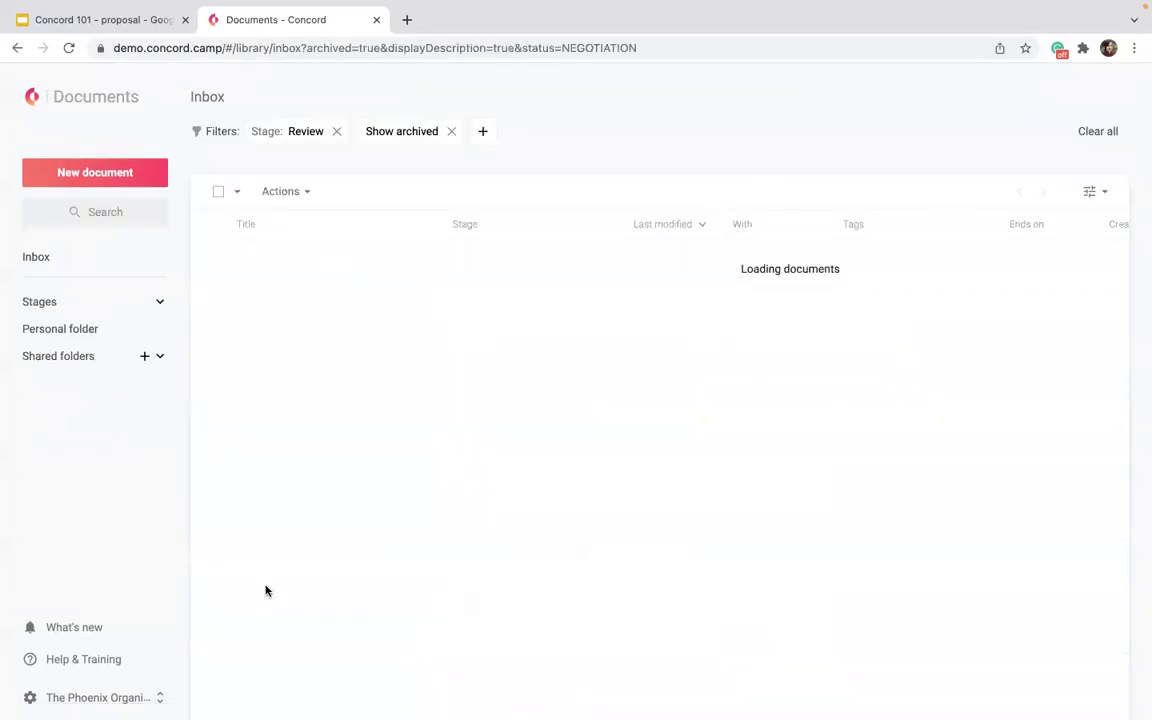
click(33, 97)
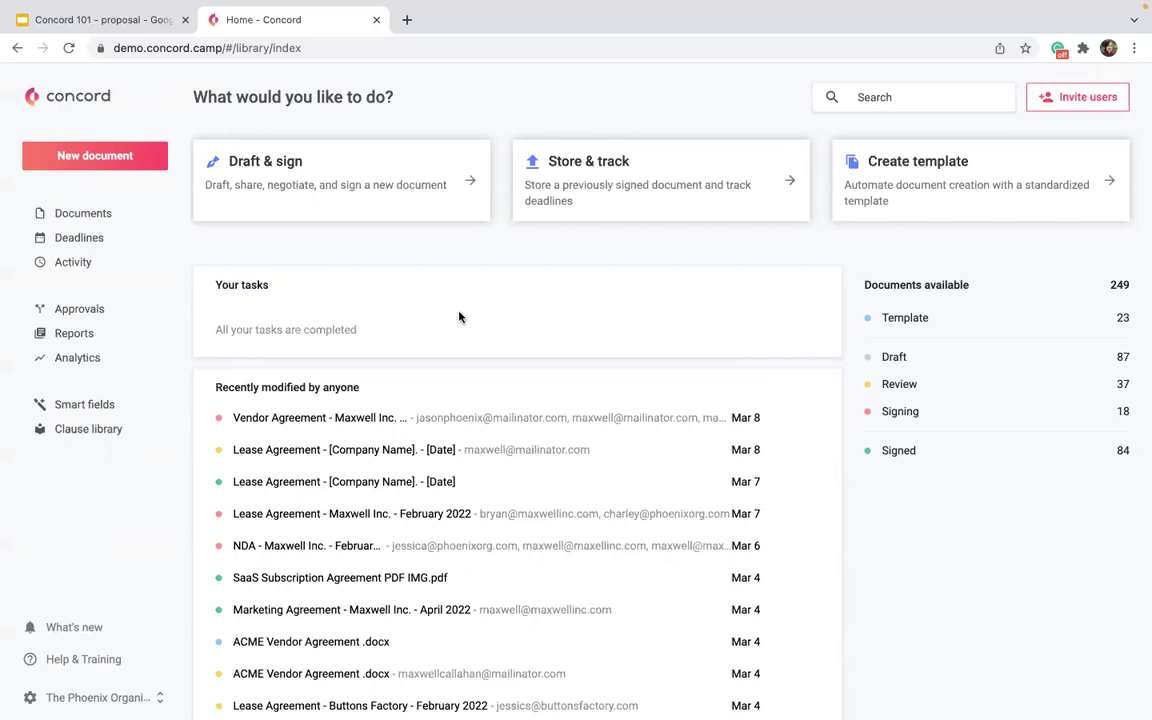
scroll(460, 316, down, 1)
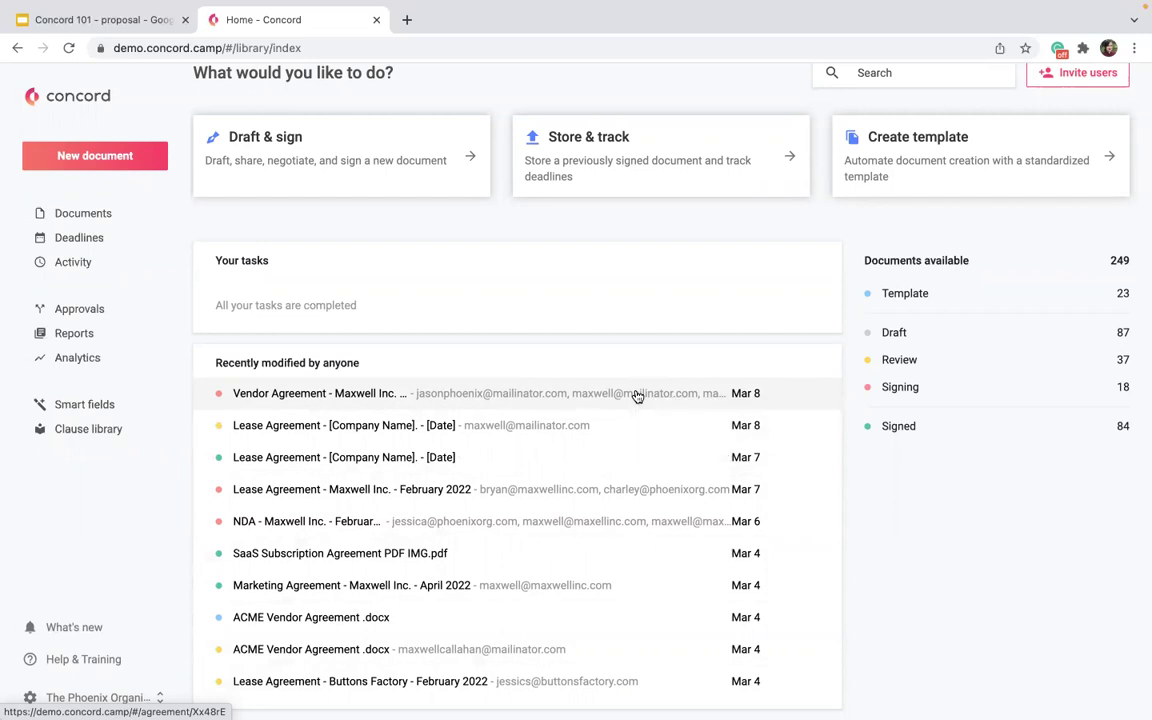
click(636, 396)
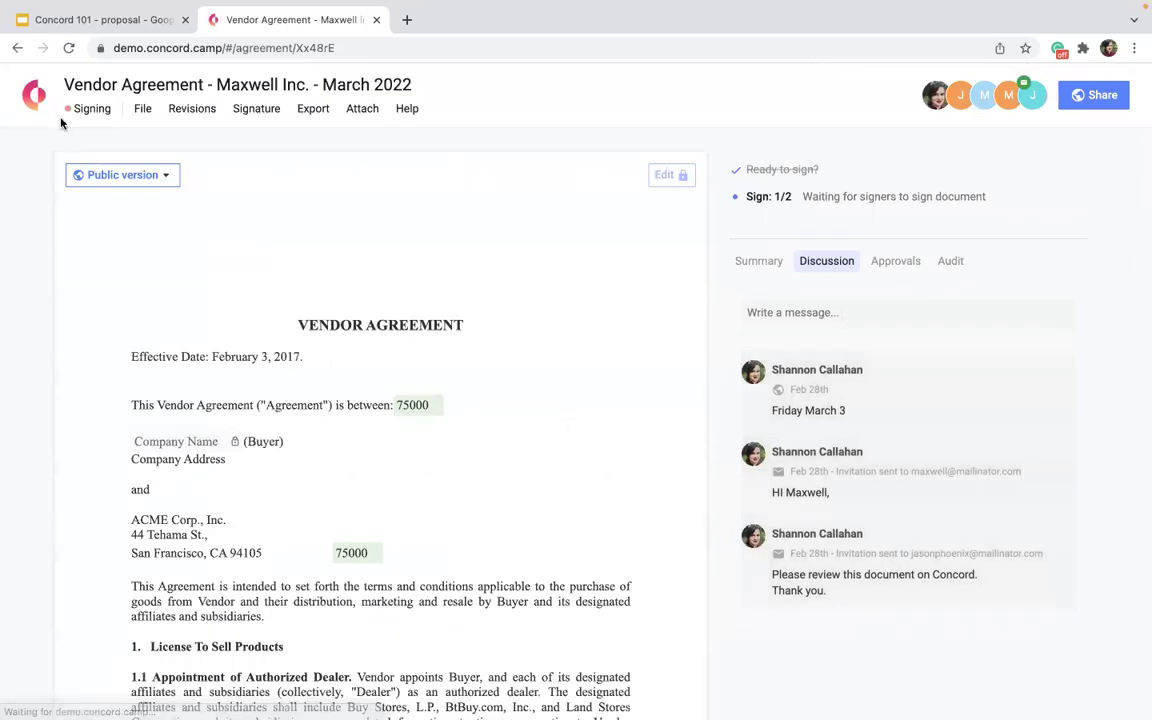
click(36, 97)
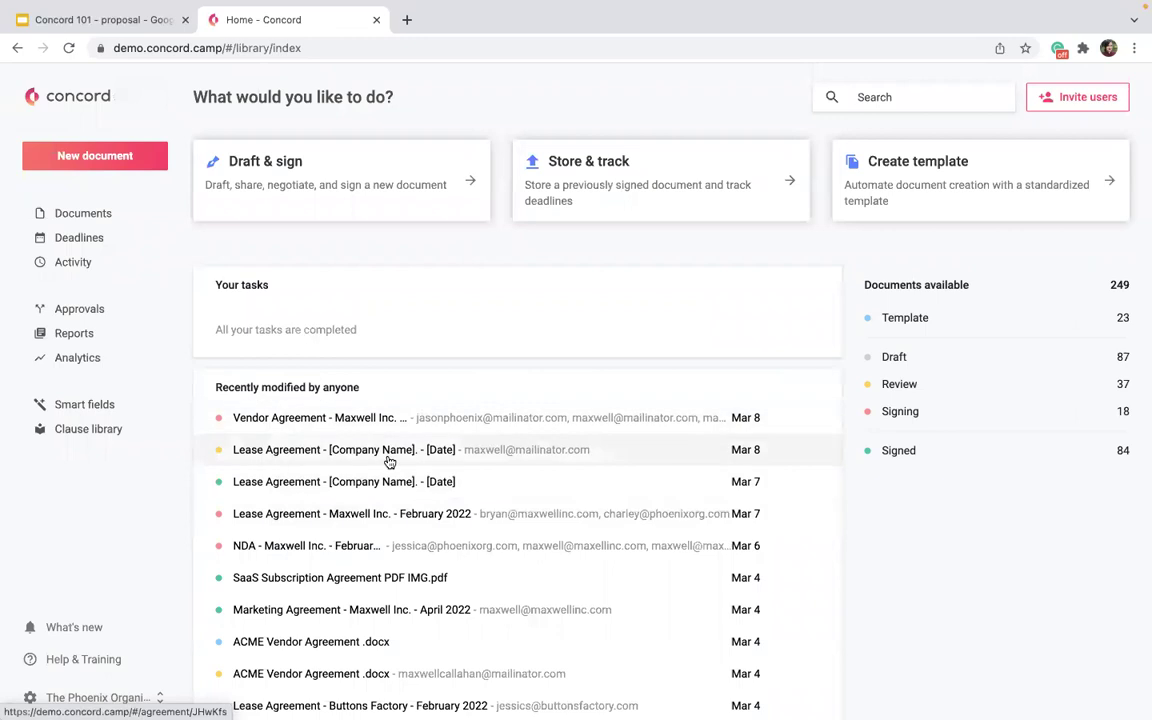
Check Deadlines, scroll the Activity feed, then open the Documents inbox of 228 documents.
click(71, 244)
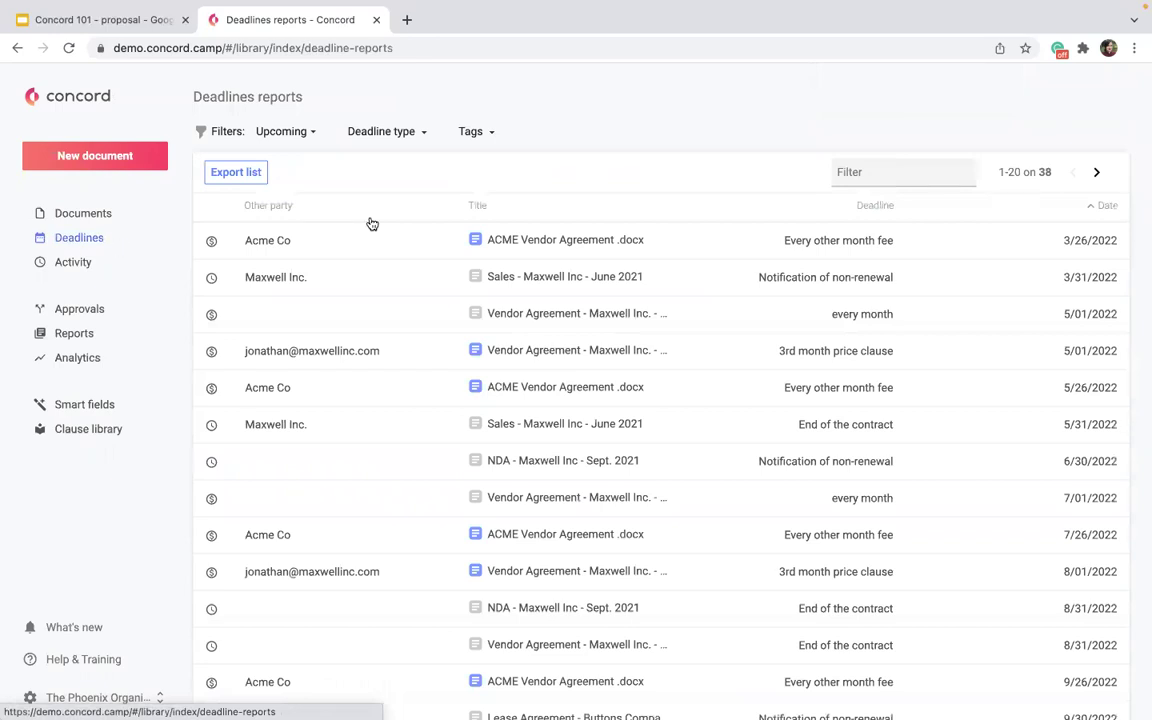
click(74, 264)
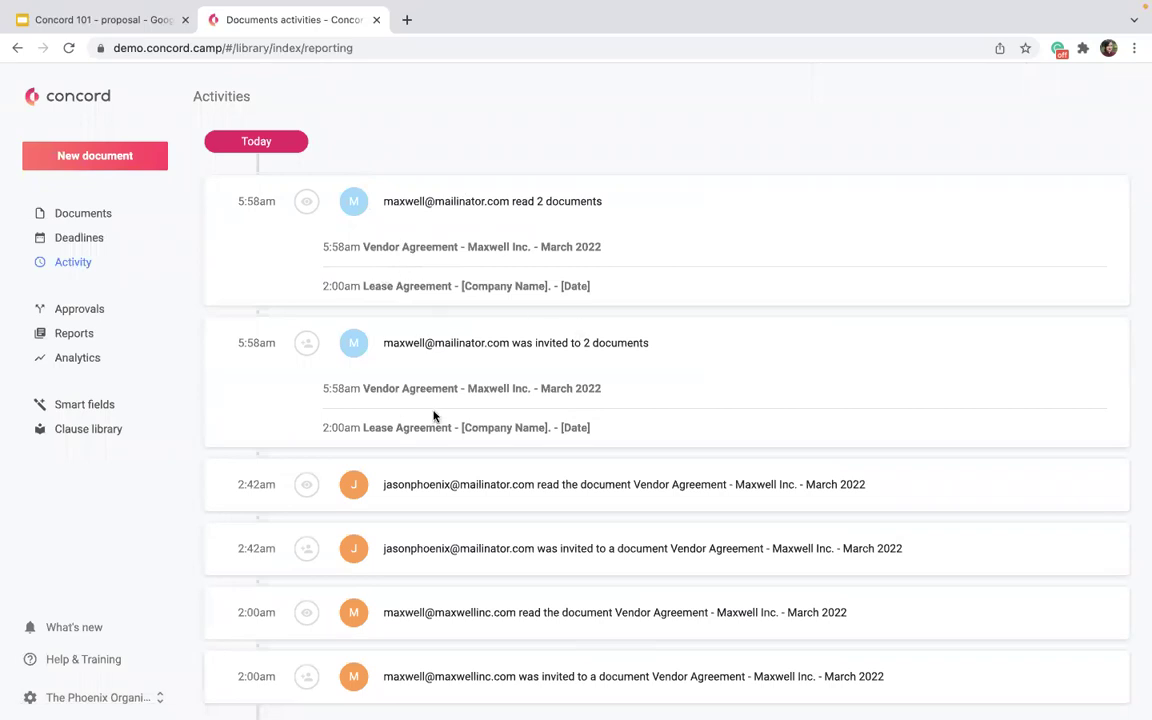
scroll(432, 416, down, 4)
scroll(433, 416, down, 10)
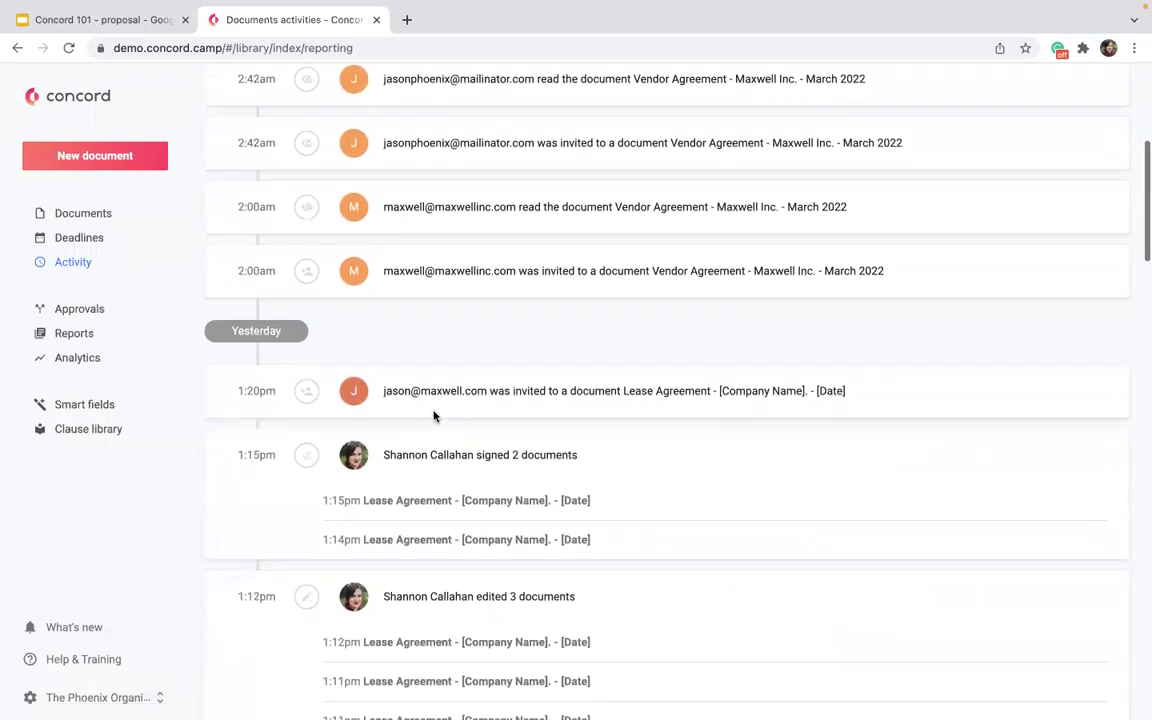
scroll(433, 410, down, 14)
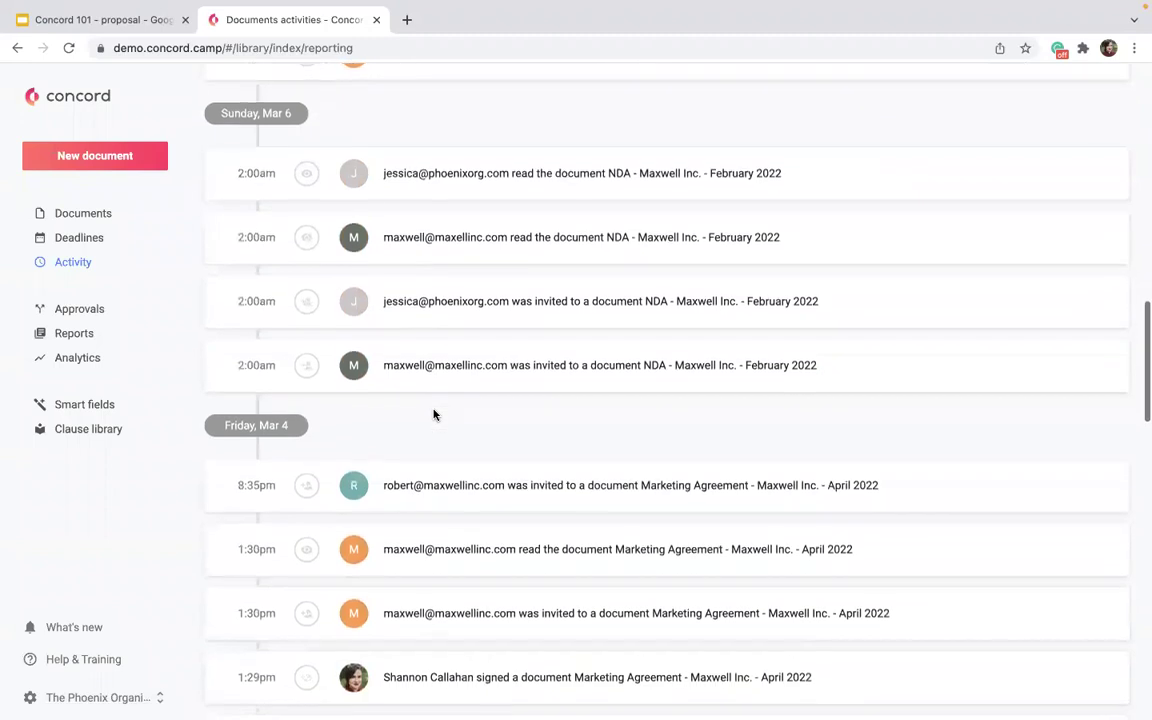
scroll(433, 413, down, 10)
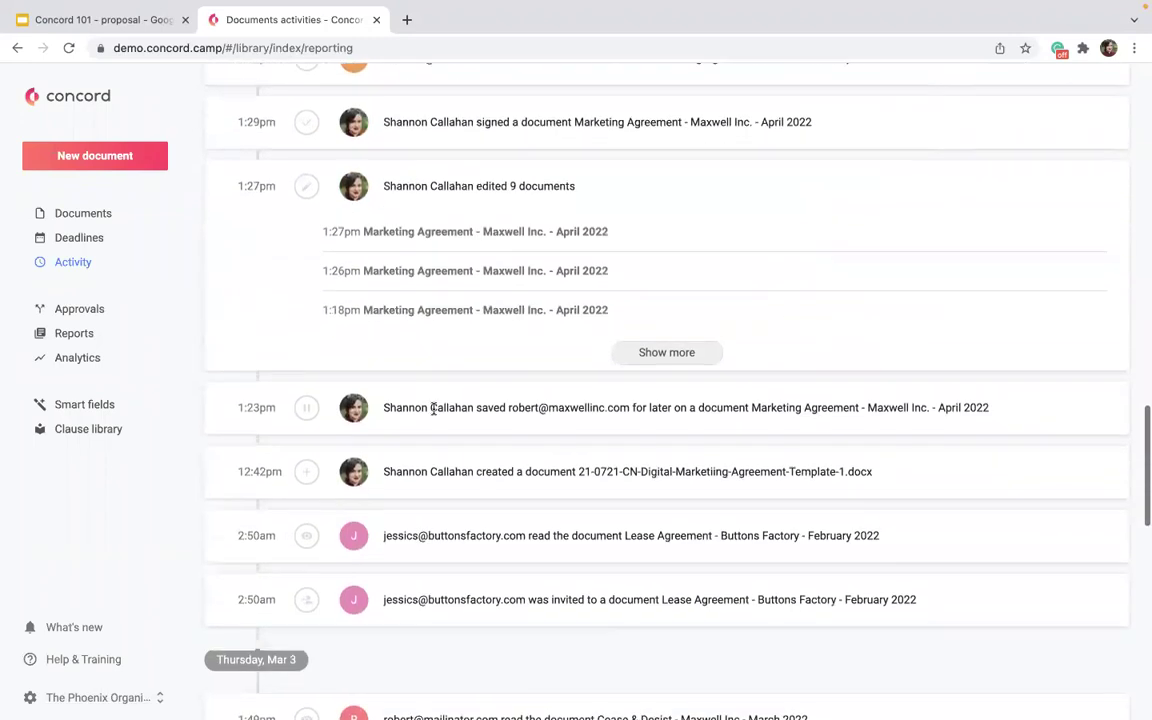
scroll(433, 413, down, 2)
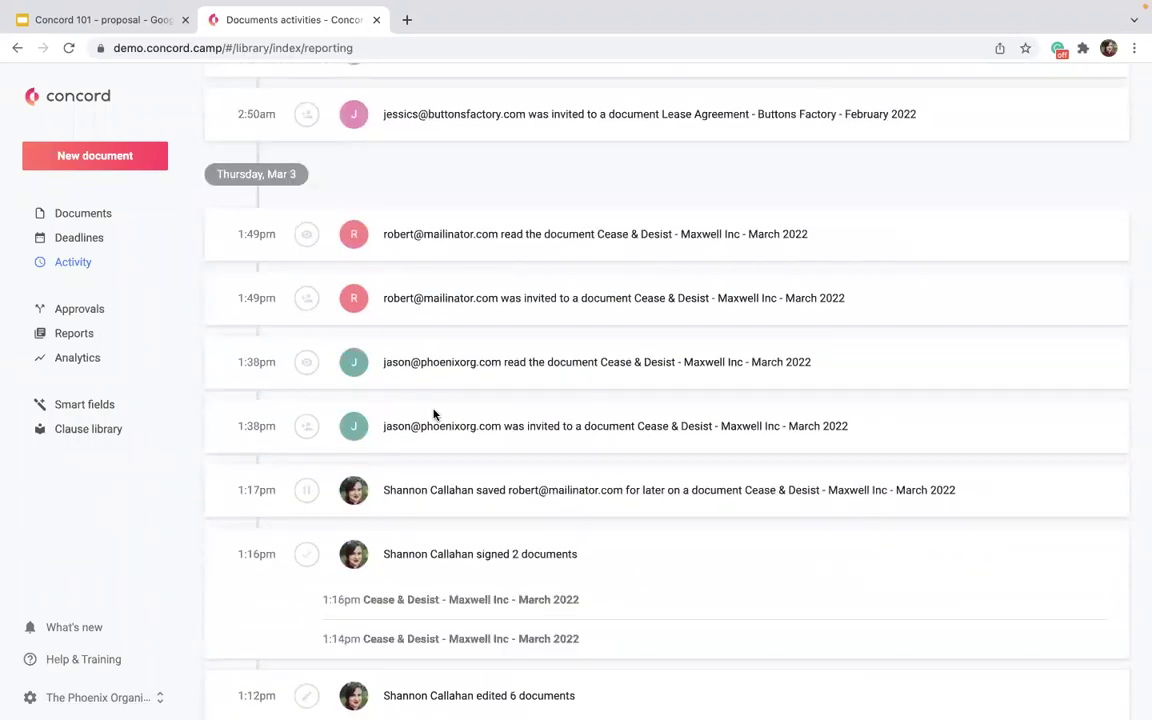
scroll(433, 413, down, 10)
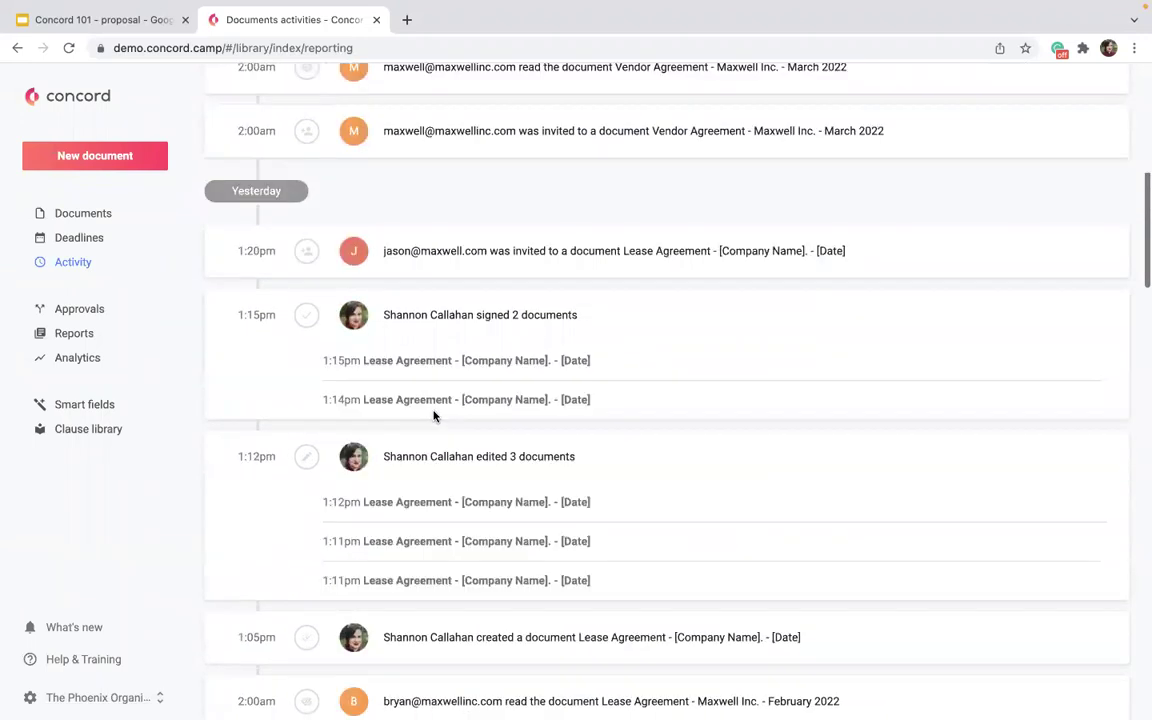
click(80, 214)
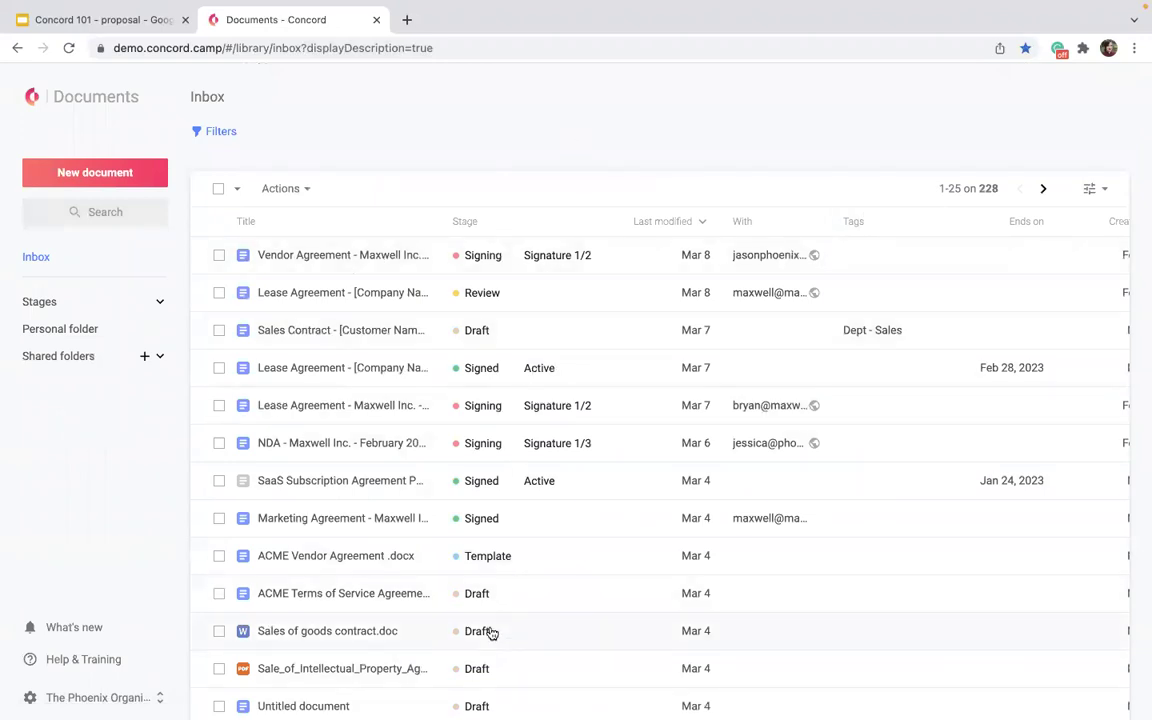
Expand the Stages list, browse the Filters options and Personal folder, then return to Inbox.
click(131, 303)
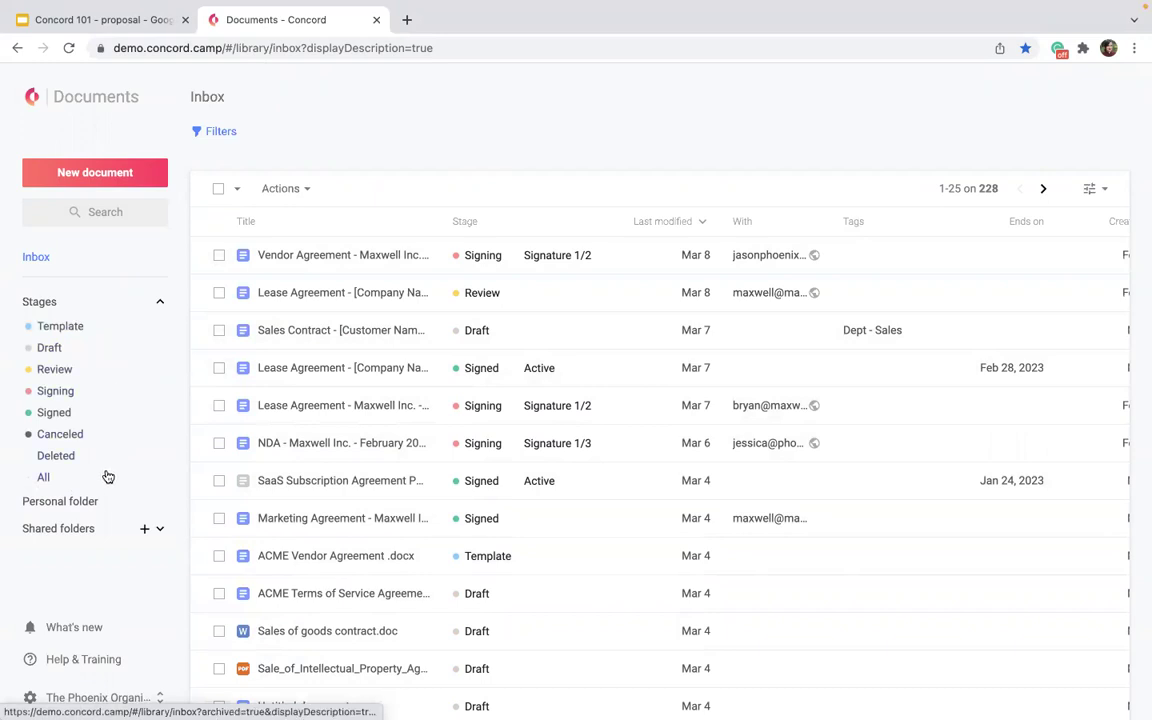
click(205, 132)
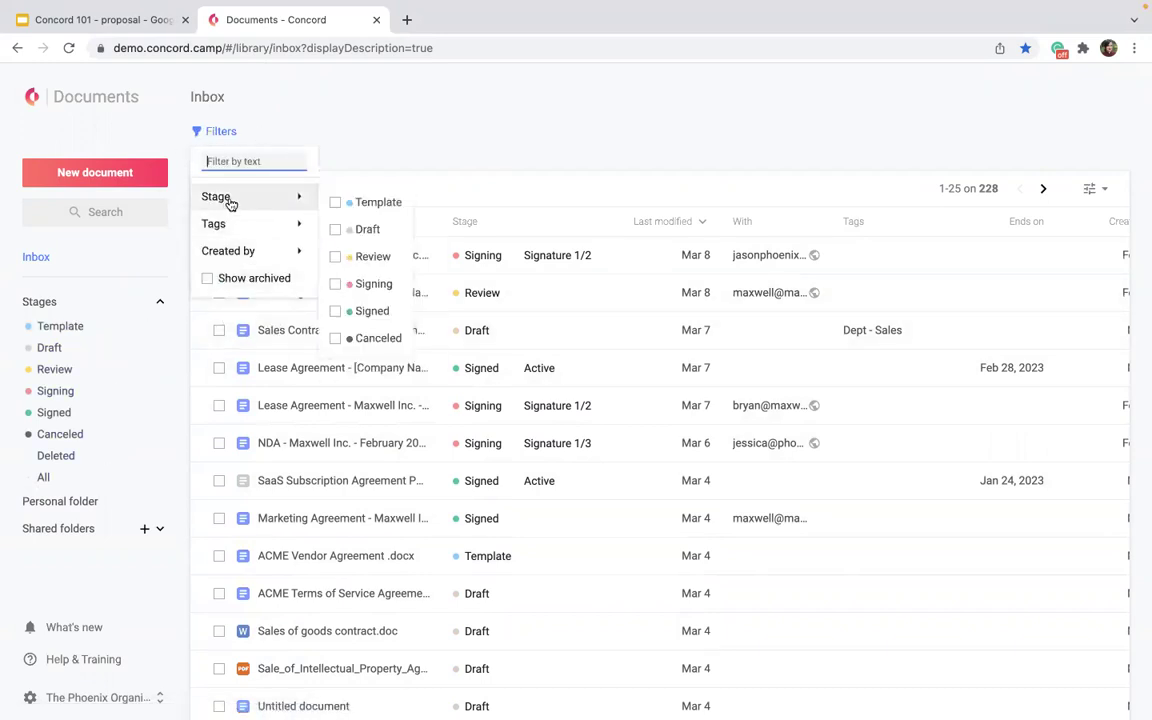
mouse_move(229, 222)
mouse_move(242, 262)
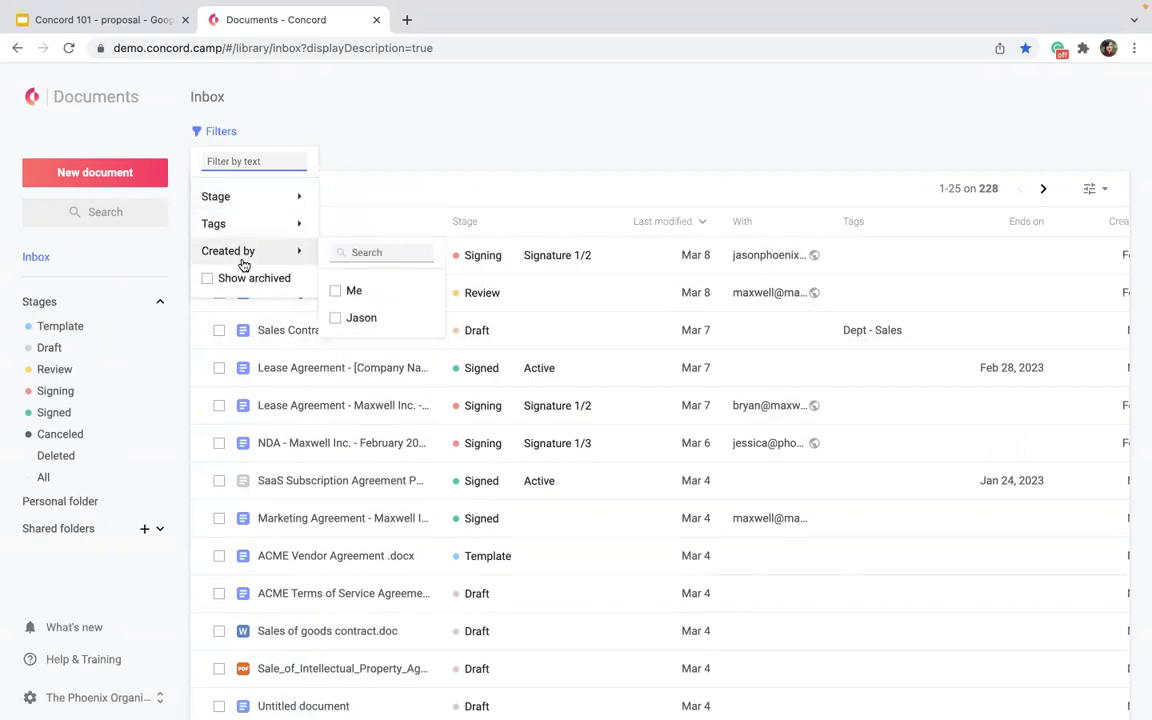
click(89, 510)
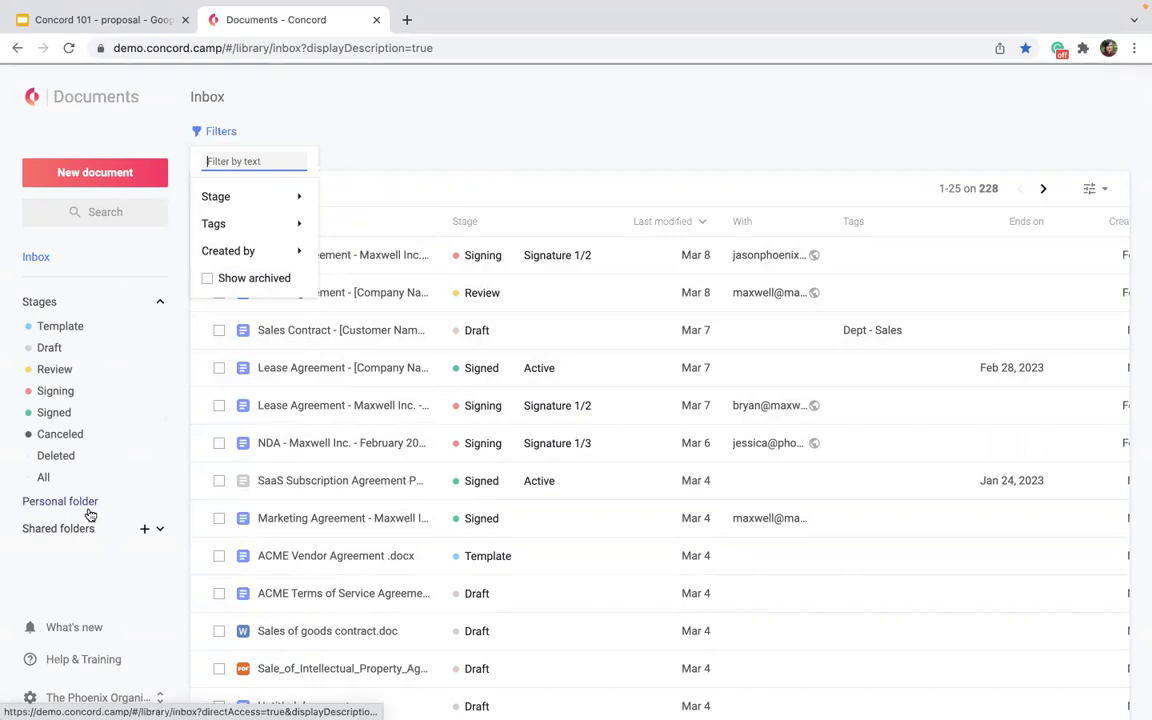
click(67, 268)
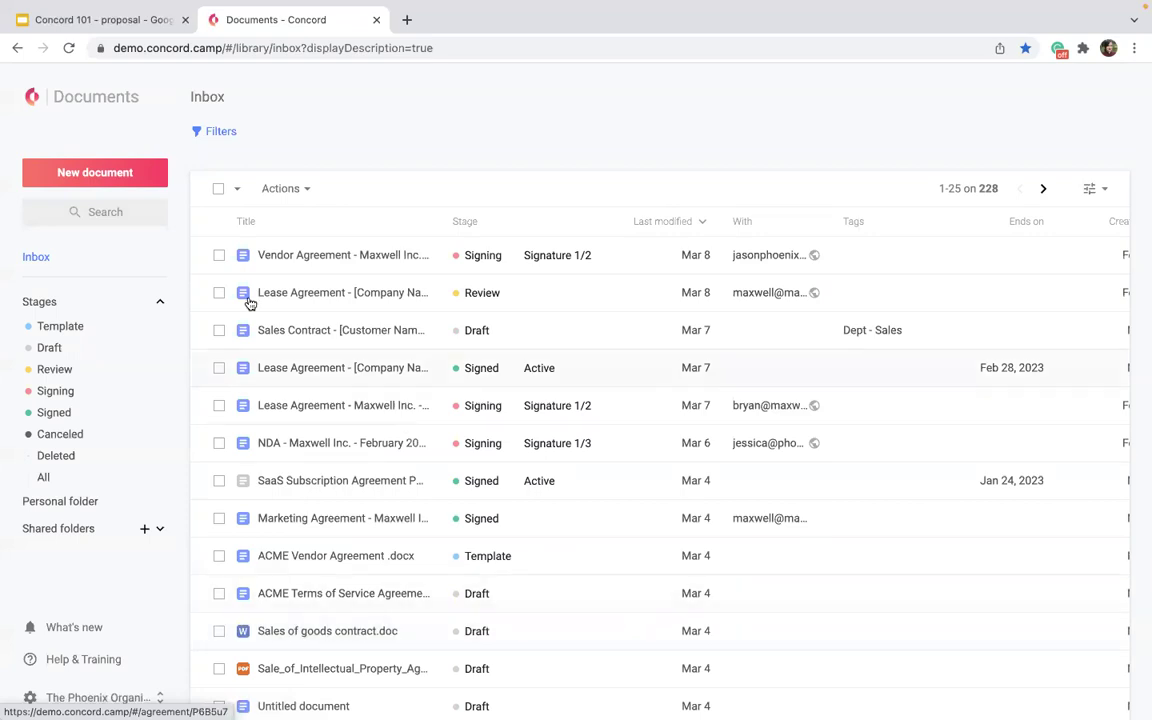
Go Home, open the Deadlines report and scroll its table of upcoming deadlines.
click(32, 96)
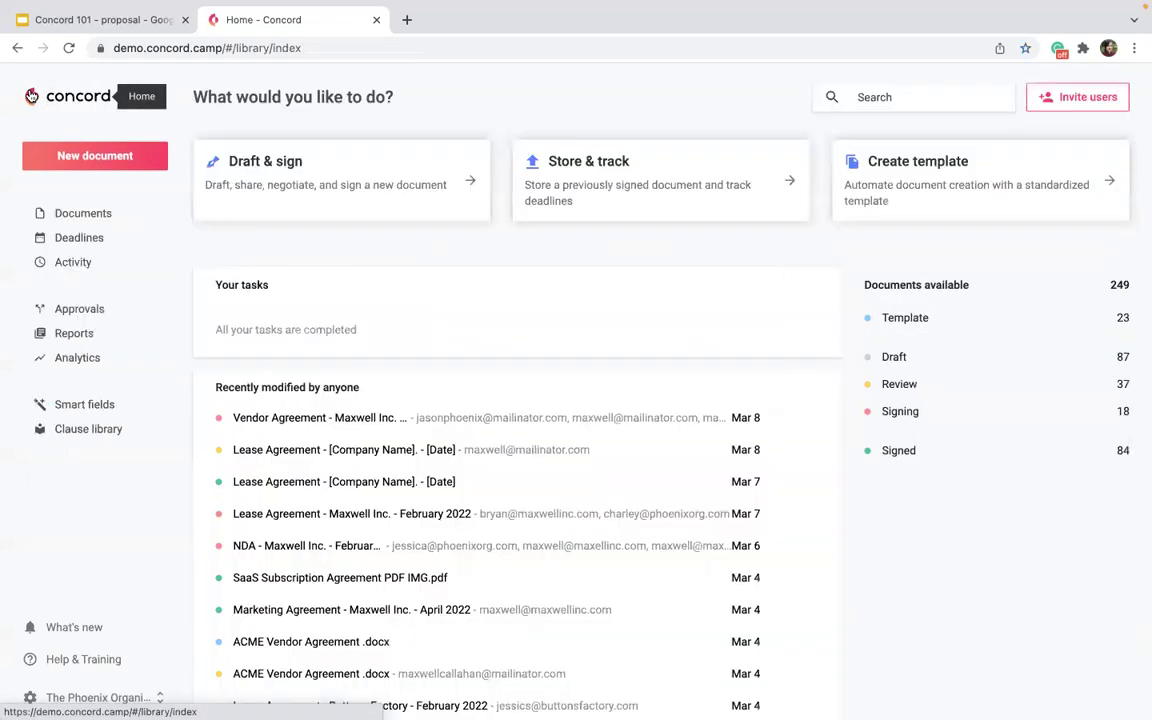
click(72, 239)
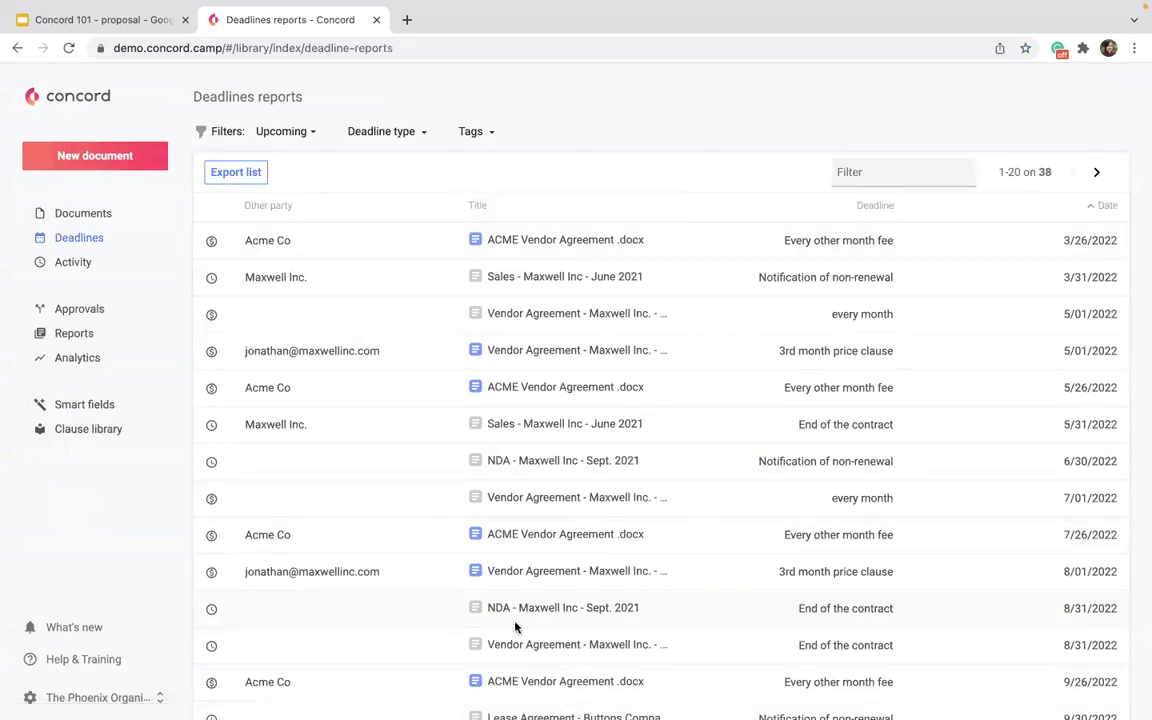
scroll(514, 625, down, 3)
scroll(516, 626, up, 3)
scroll(928, 411, down, 3)
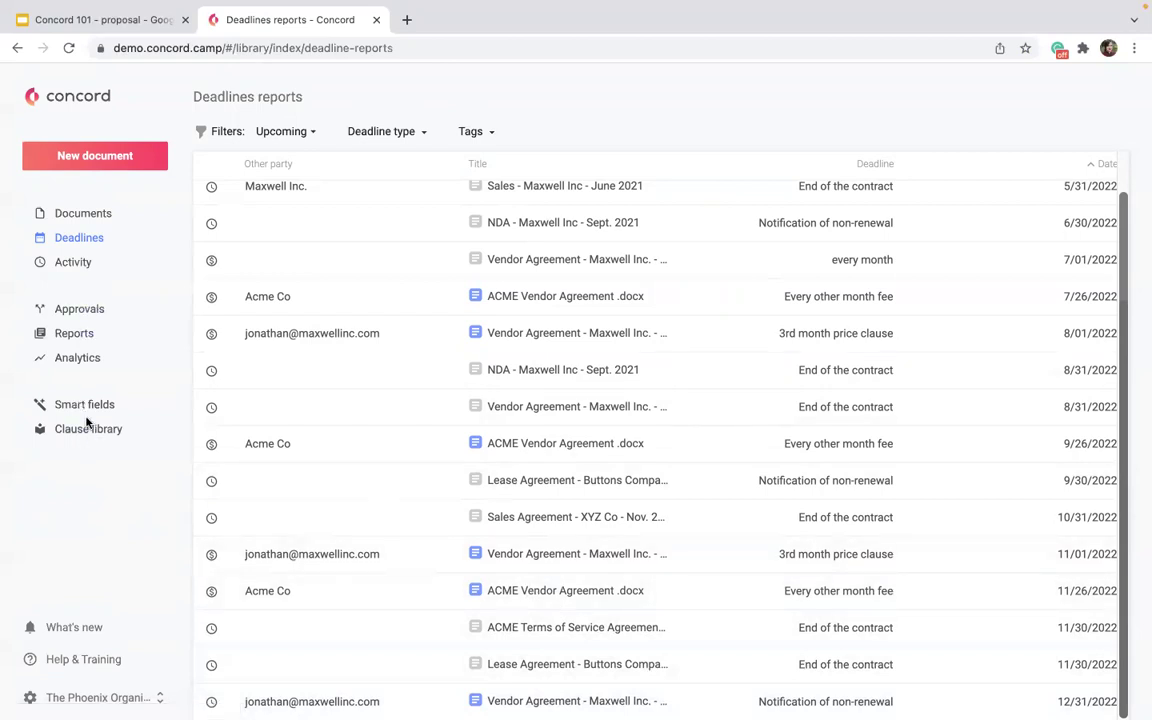
Choose Settings from the organization account menu to reach the My details profile.
click(98, 697)
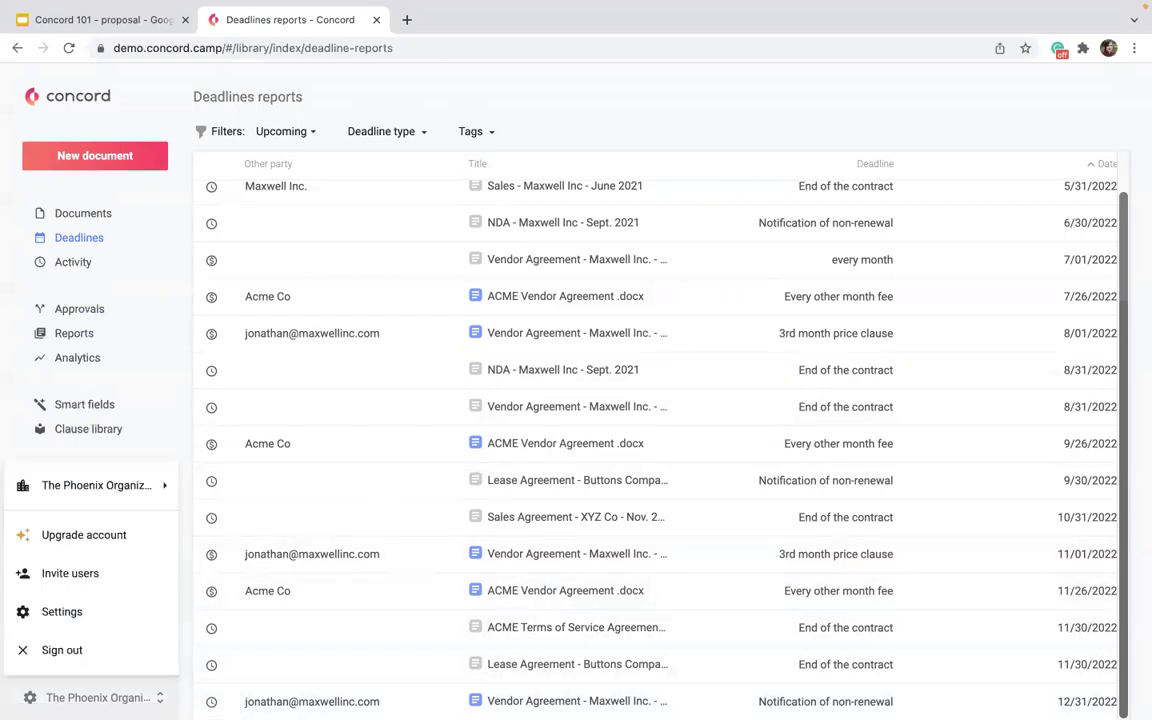
click(50, 619)
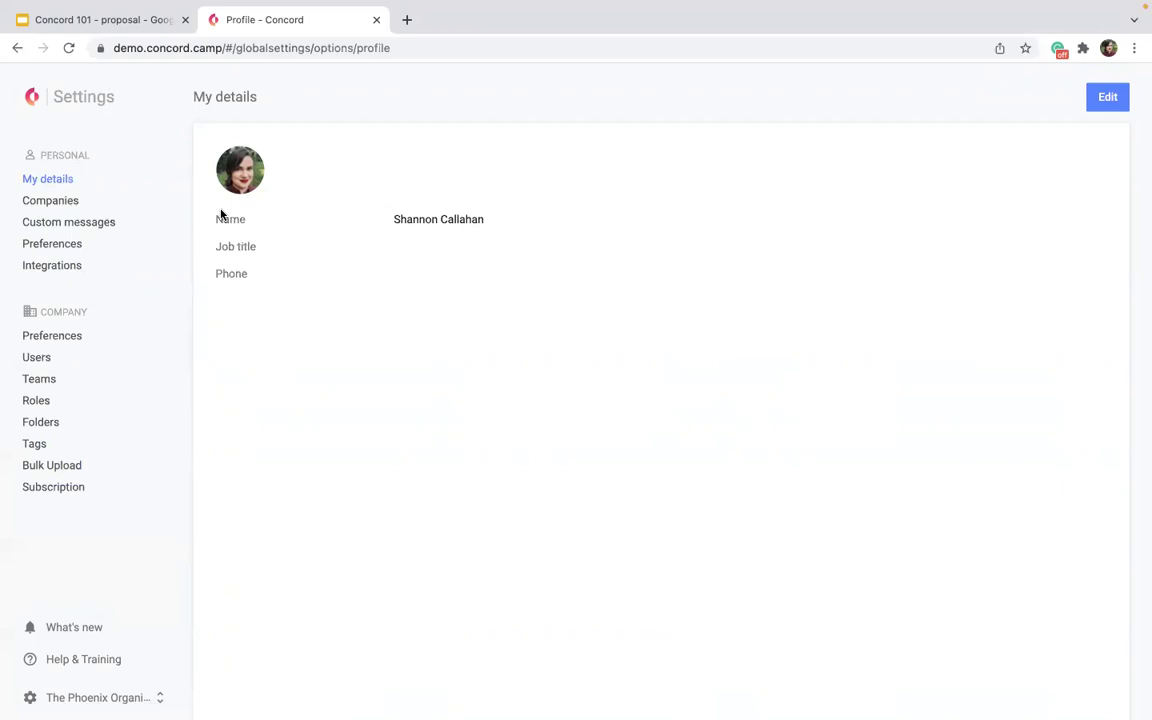
Open Companies under Personal to list the three companies with their plans and roles.
click(60, 203)
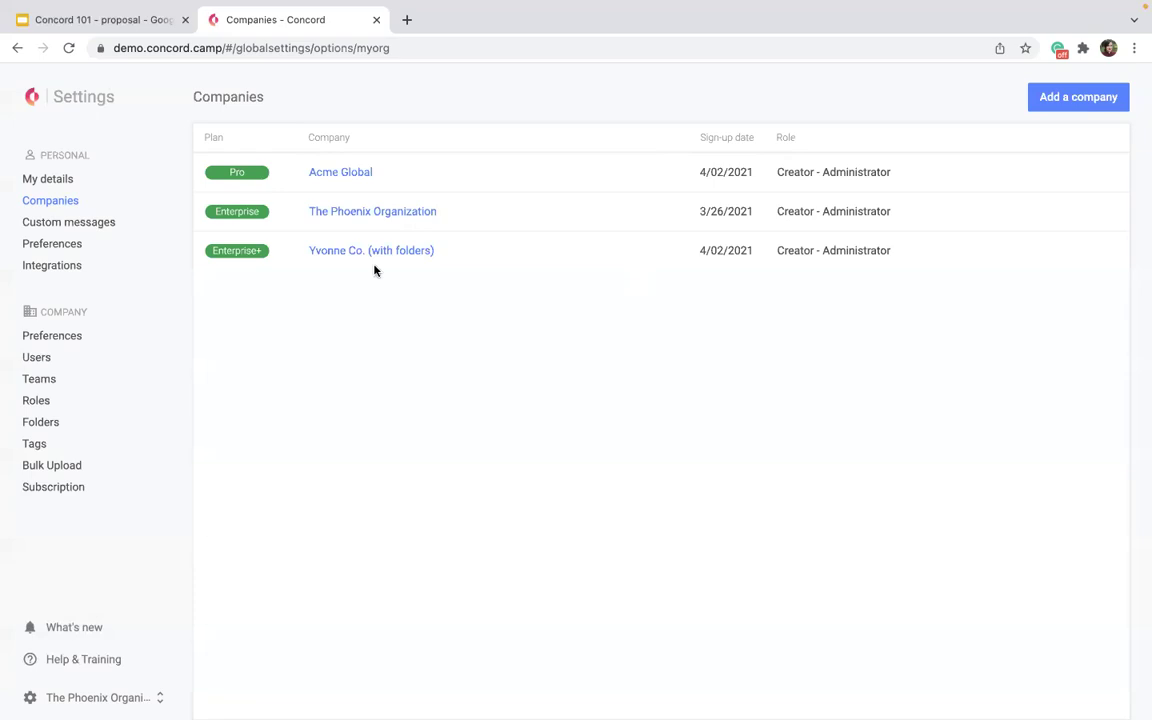
Open Custom messages to see the NDA Agreements and Sales Agreemenr messages.
click(95, 223)
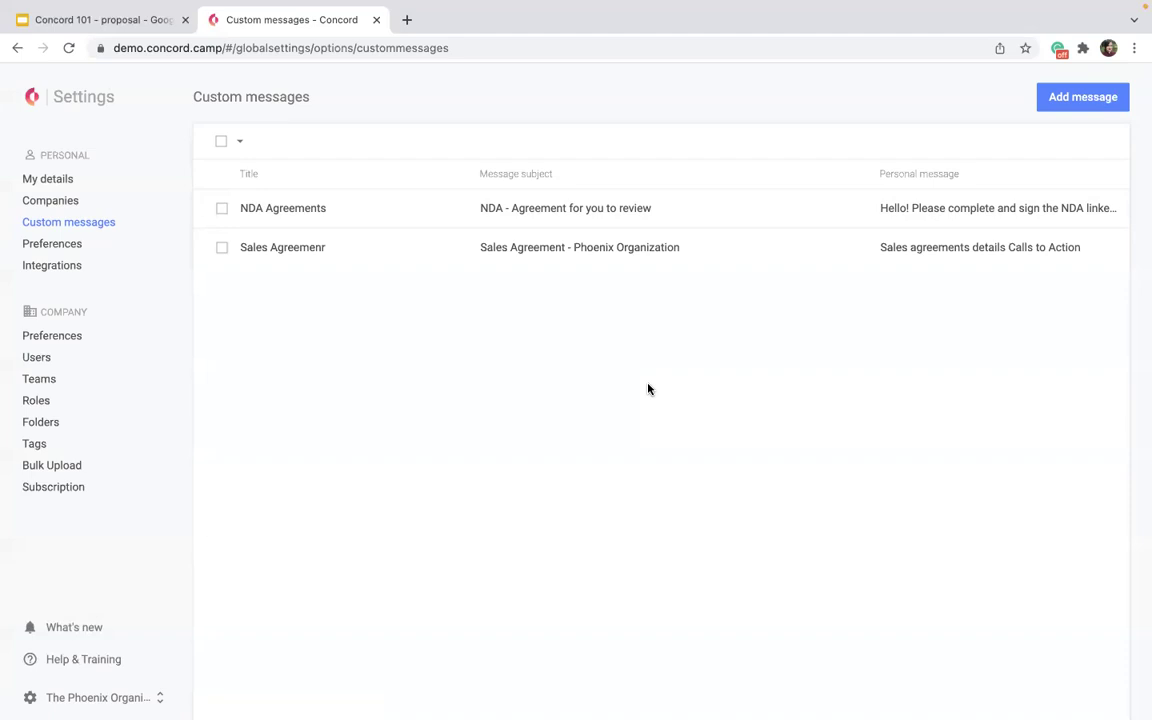
click(545, 209)
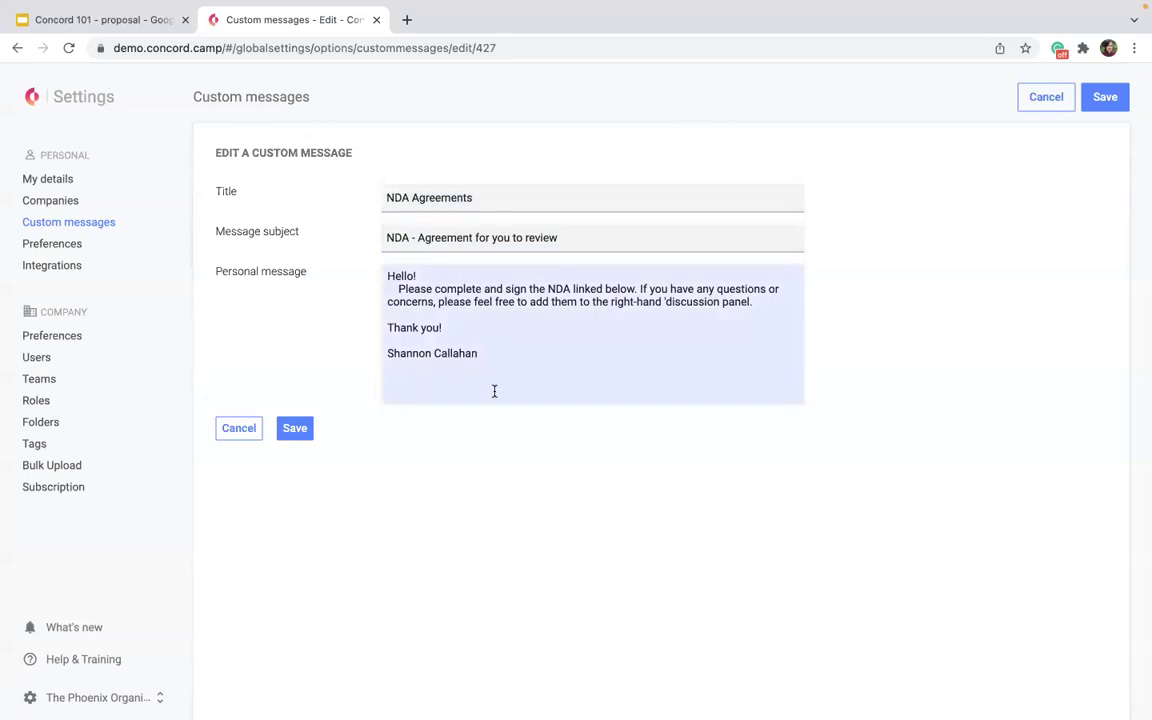
click(295, 429)
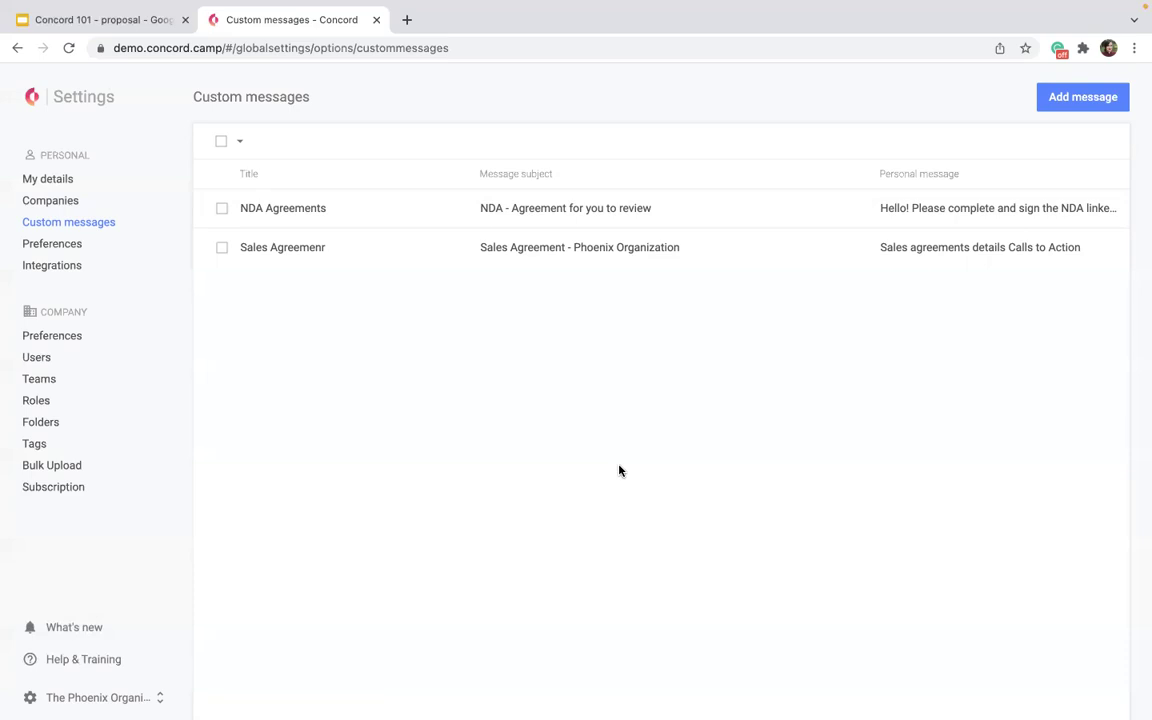
click(40, 247)
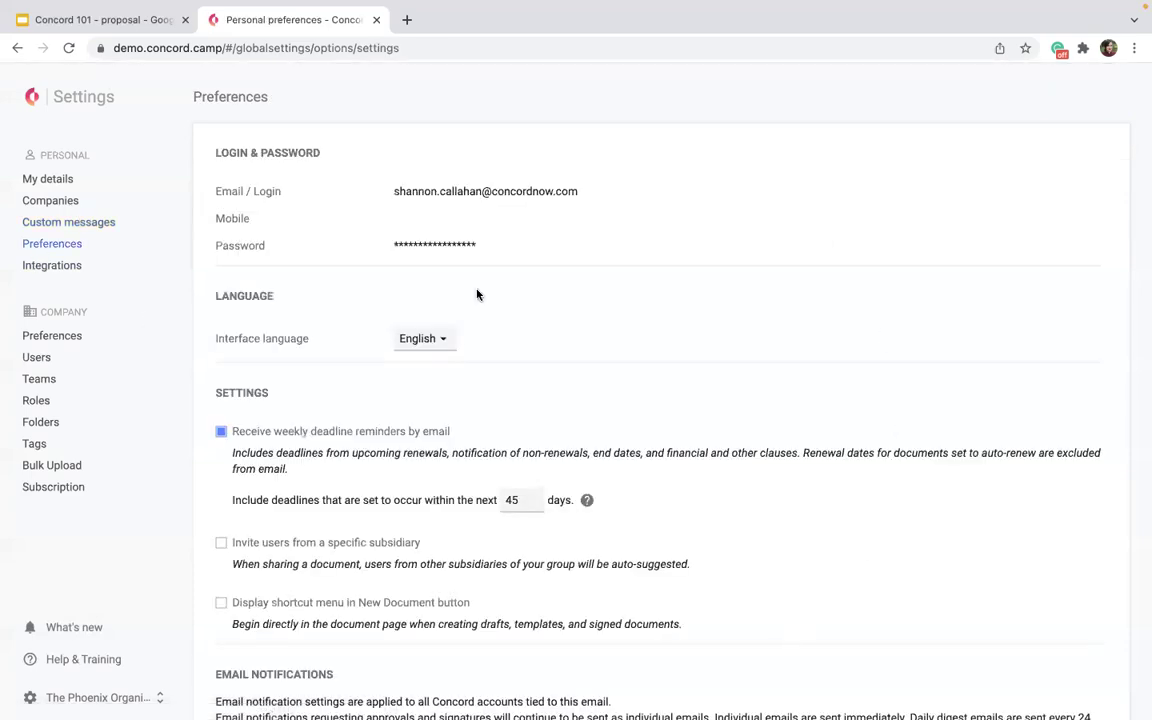
Change the deadline reminder window from 45 to 30 days, briefly trying 180 first.
scroll(674, 257, down, 1)
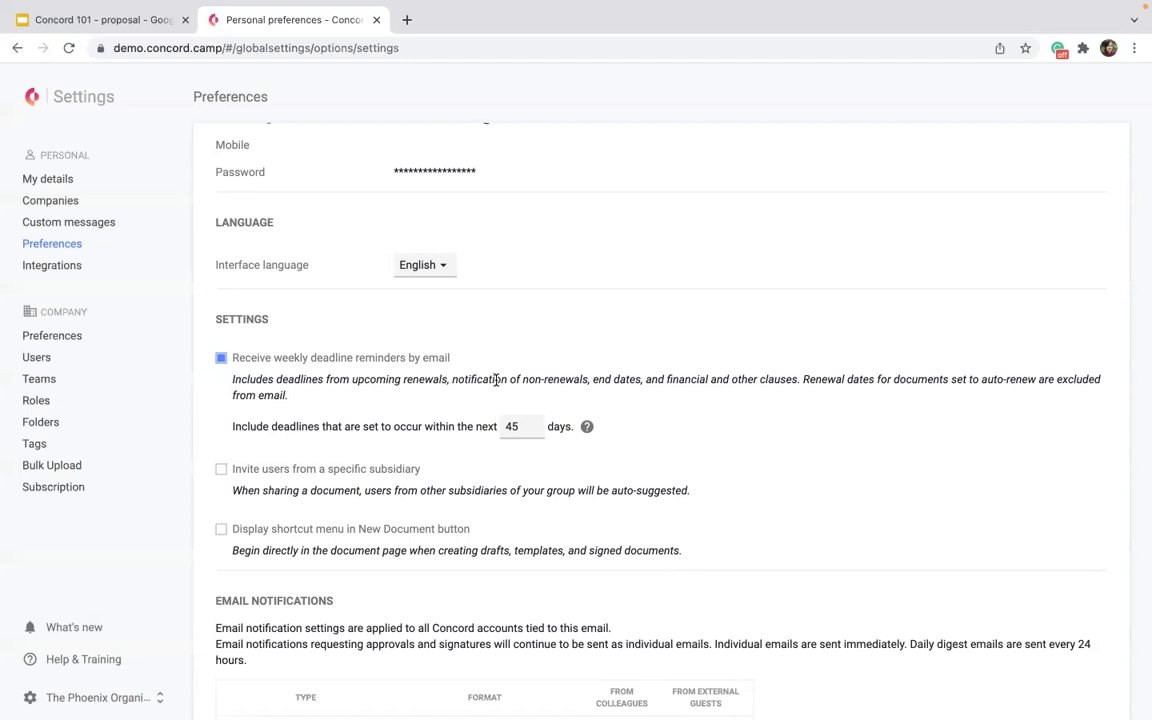
drag(520, 427, 490, 427)
text(180)
key(BackSpace)
key(BackSpace)
key(BackSpace)
text(30)
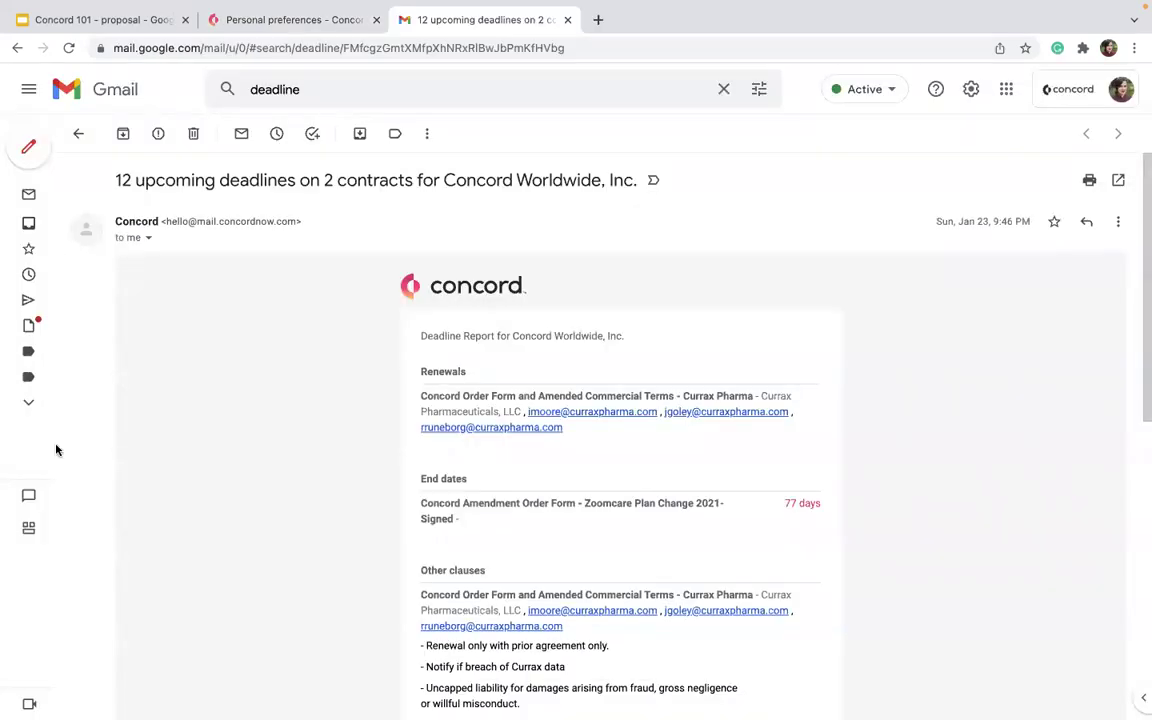
Scroll the Currax Pharma deadline report email and highlight its Other clauses section.
scroll(425, 478, down, 4)
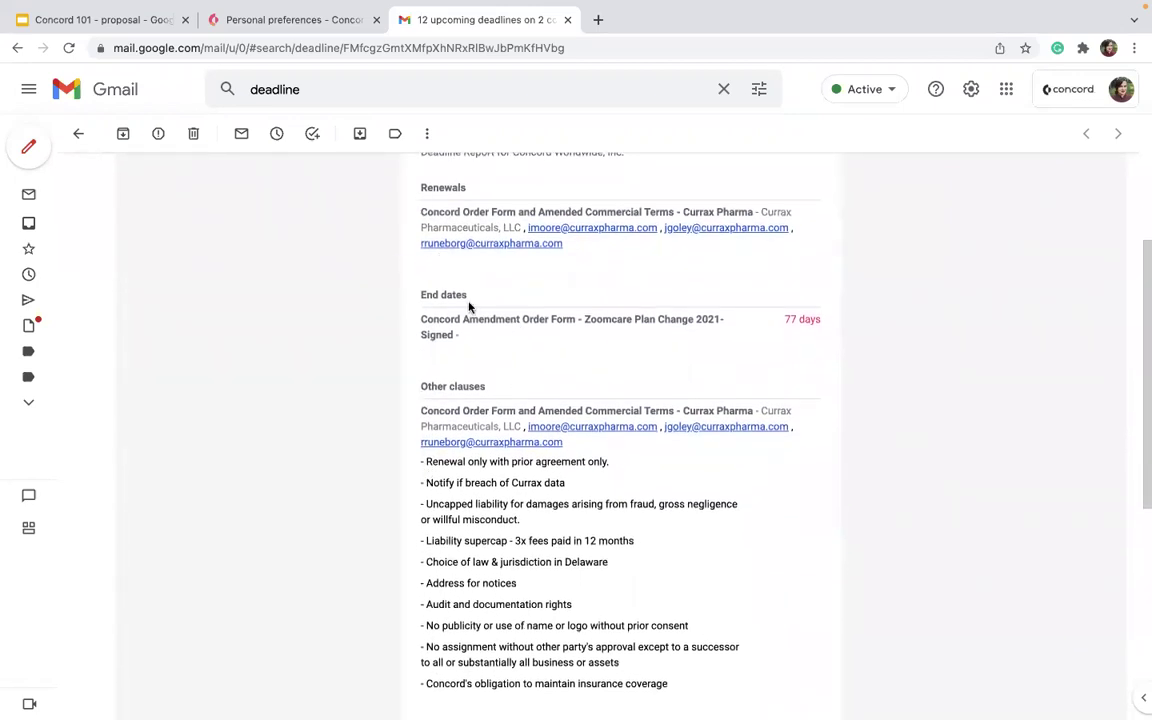
scroll(378, 404, down, 3)
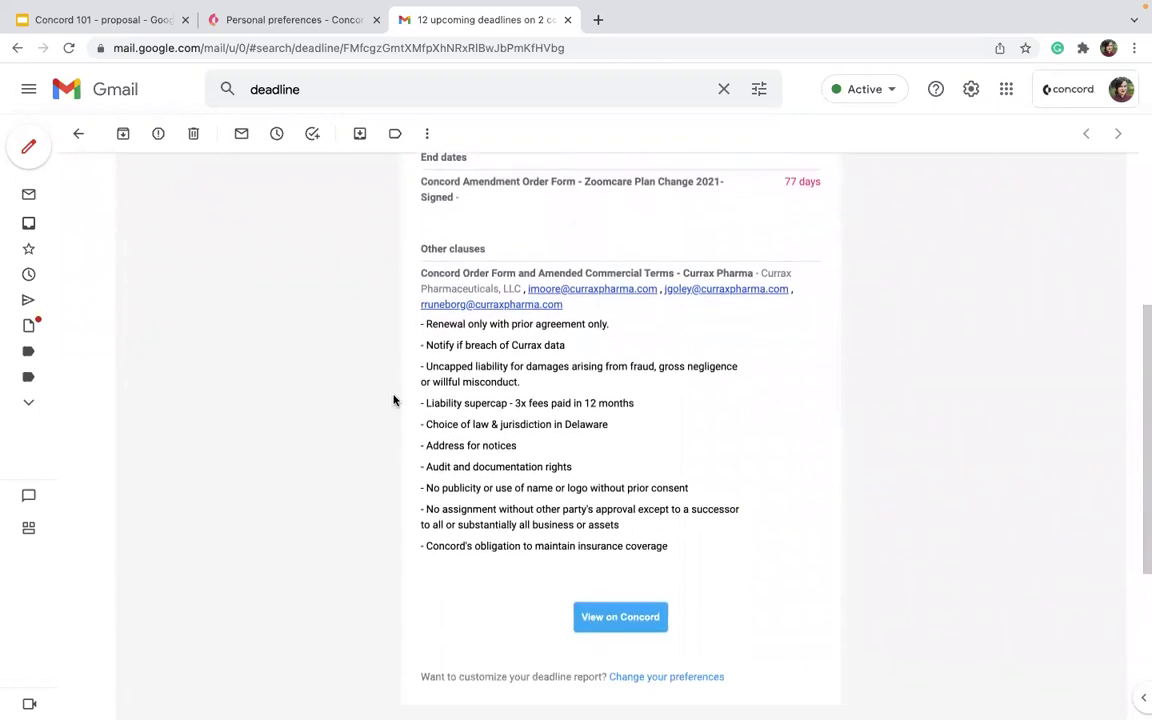
scroll(393, 399, down, 2)
scroll(409, 352, up, 9)
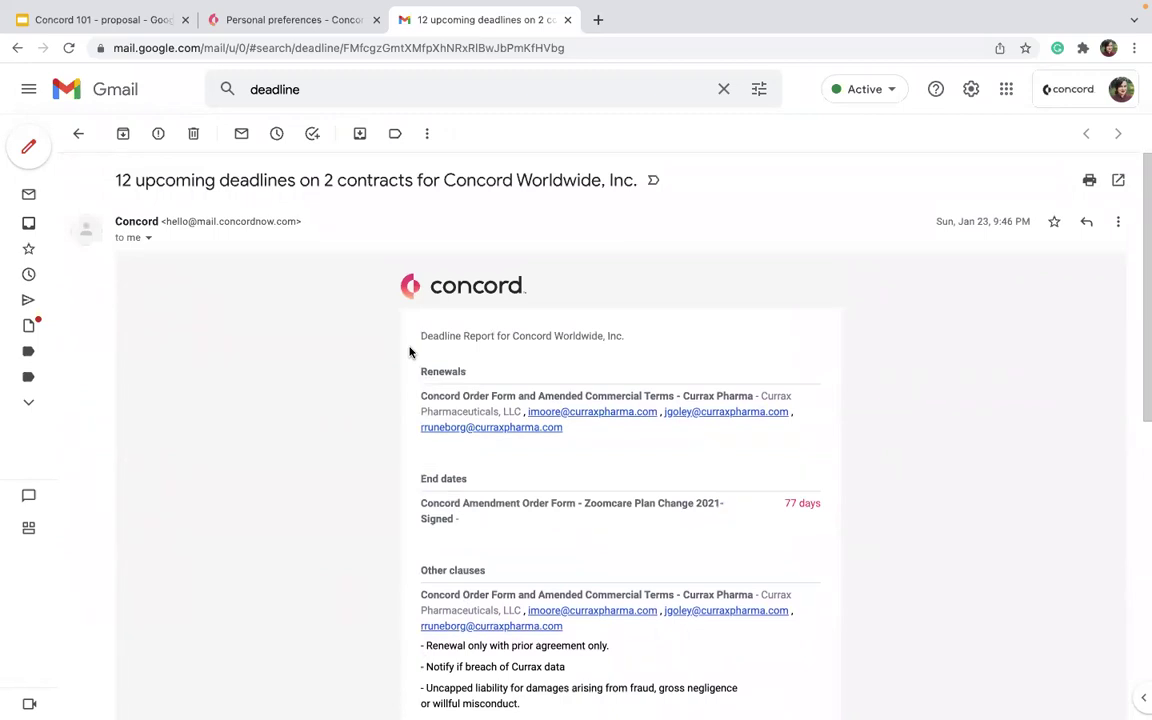
scroll(409, 352, down, 8)
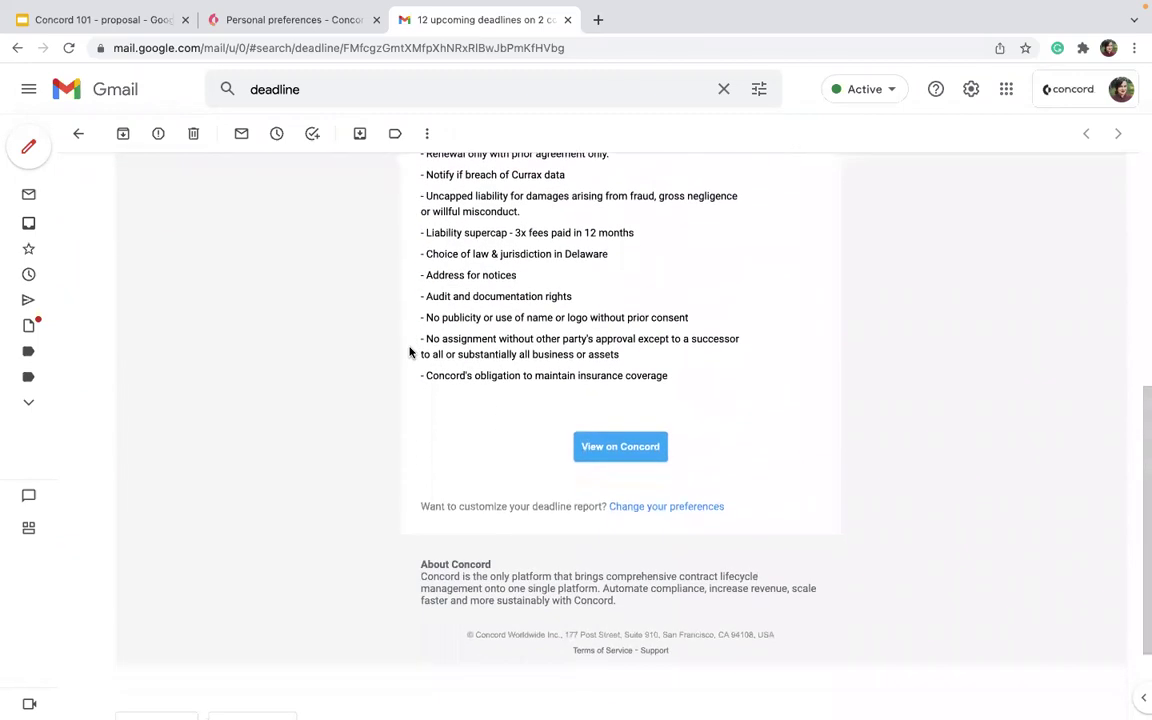
scroll(409, 352, up, 4)
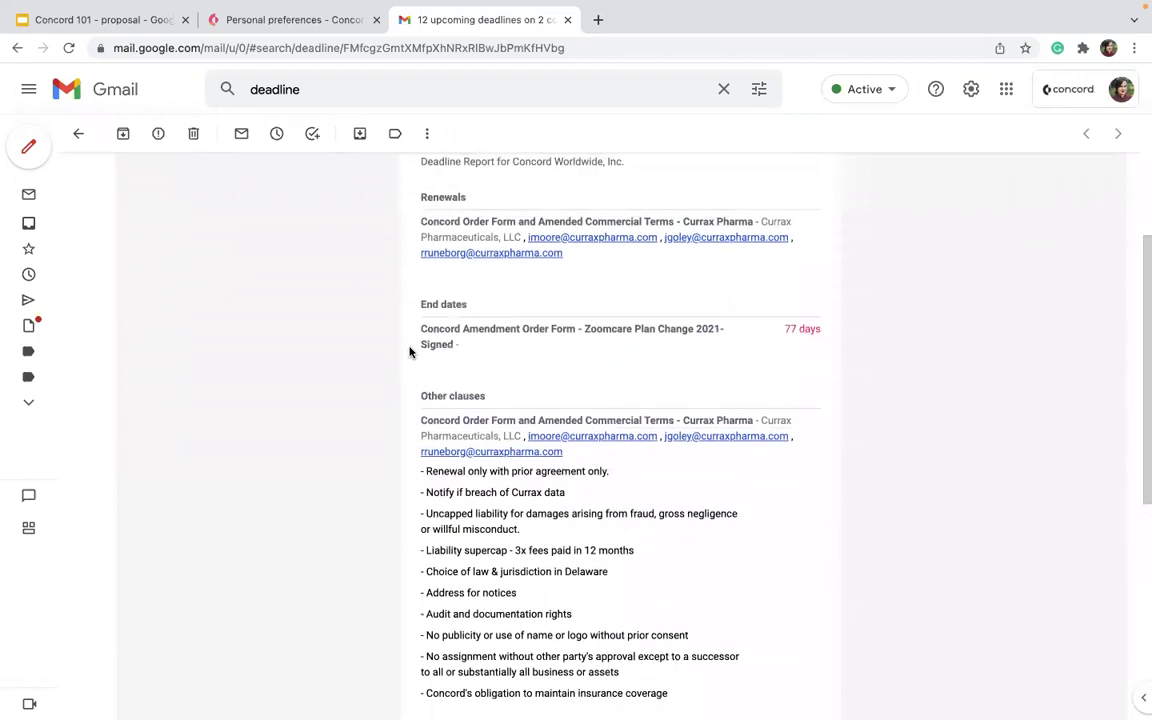
scroll(409, 352, up, 2)
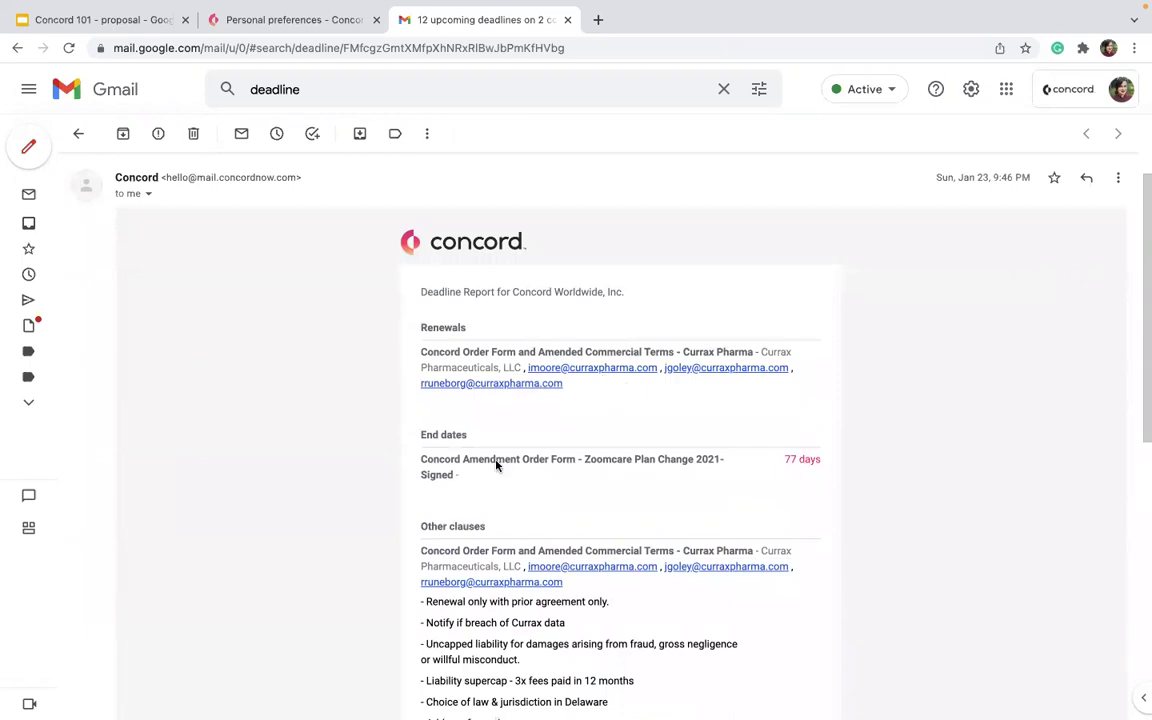
drag(820, 470, 765, 472)
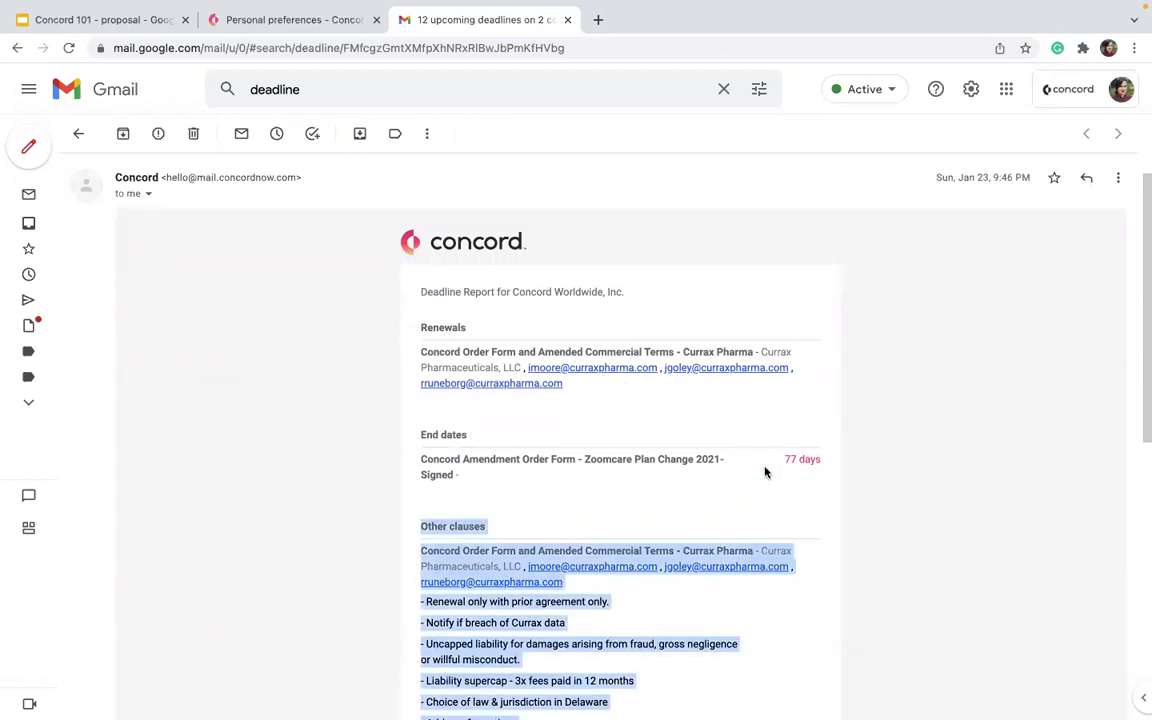
Close the Gmail tab and set New version created notices to Recent activity digest.
click(567, 19)
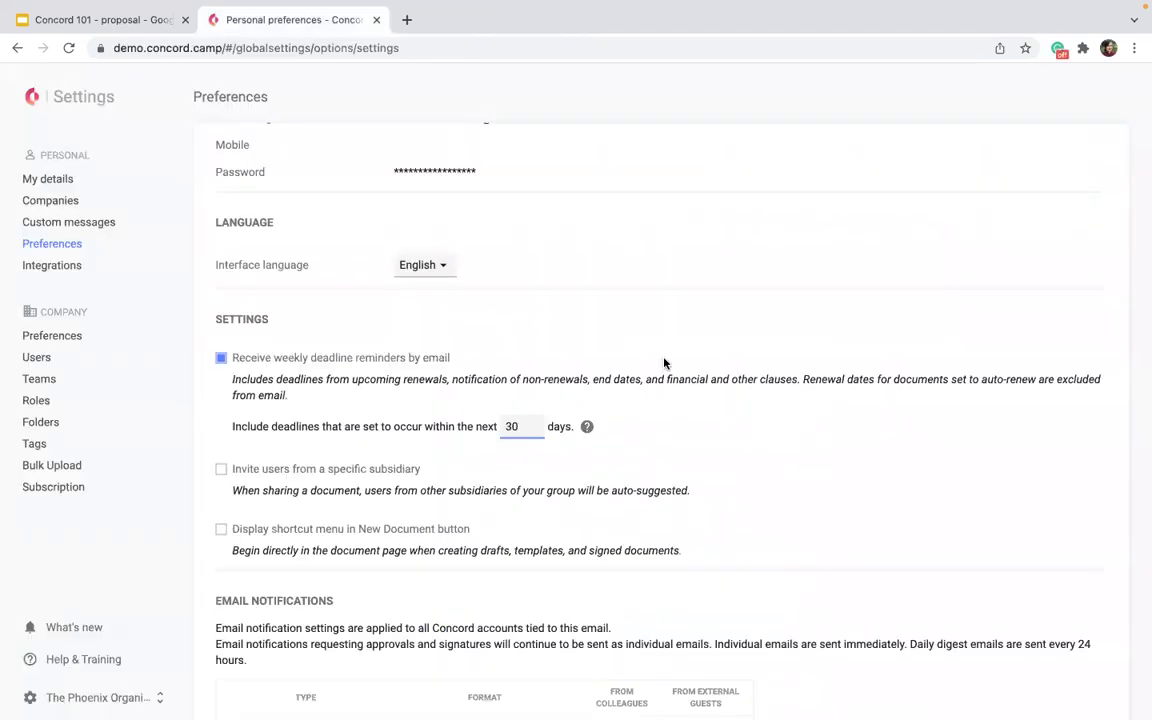
scroll(520, 440, down, 2)
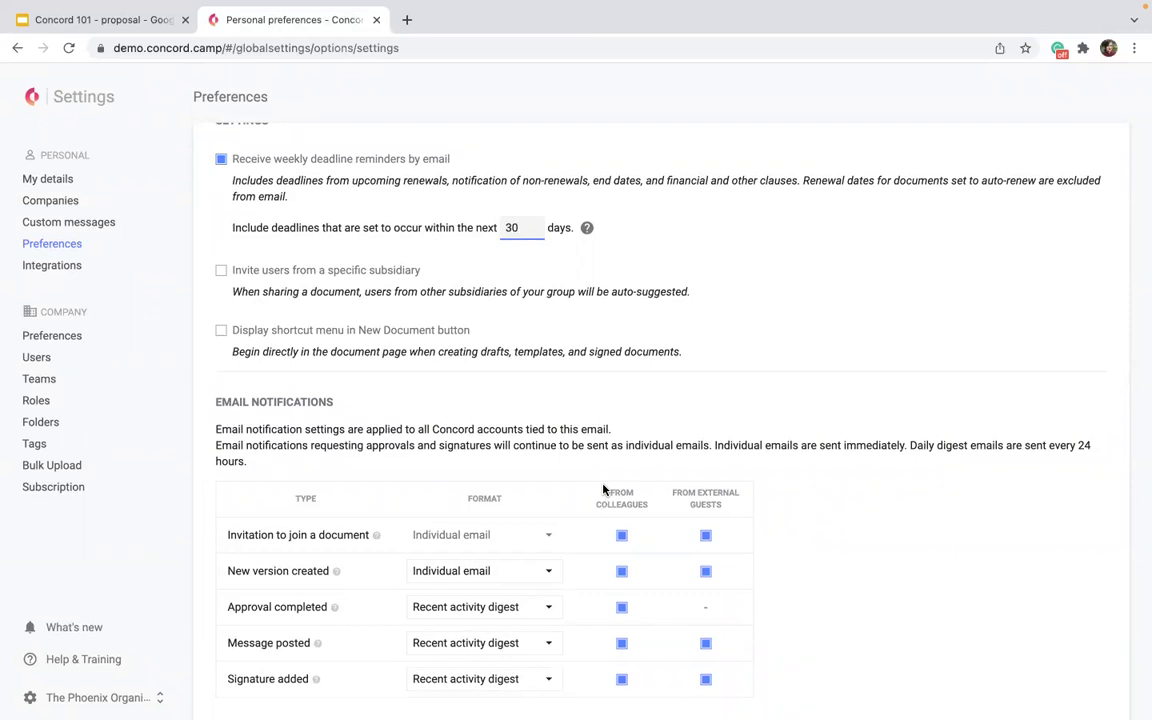
click(509, 575)
click(489, 603)
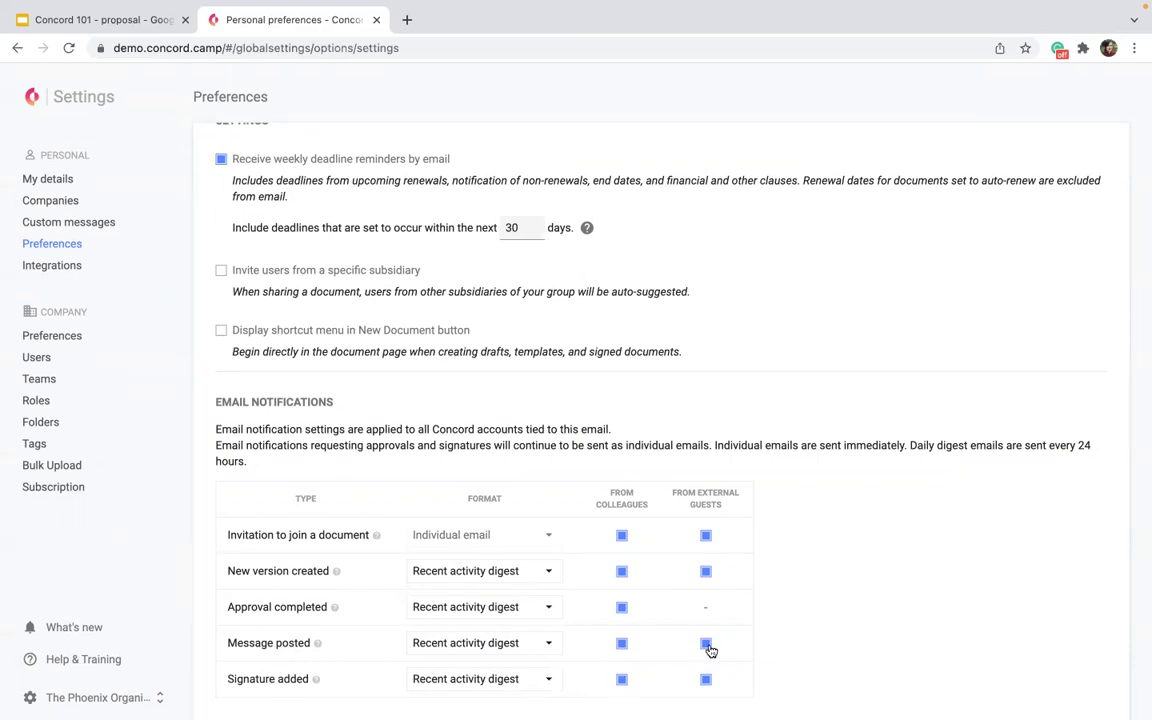
click(476, 643)
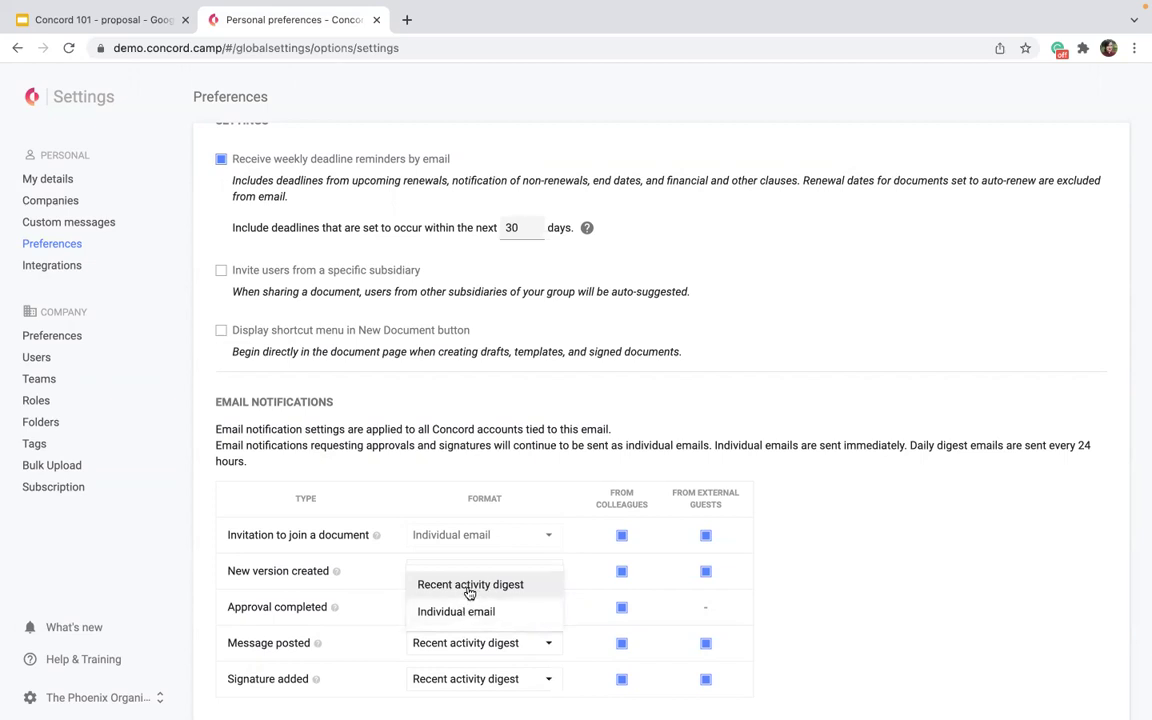
mouse_move(313, 644)
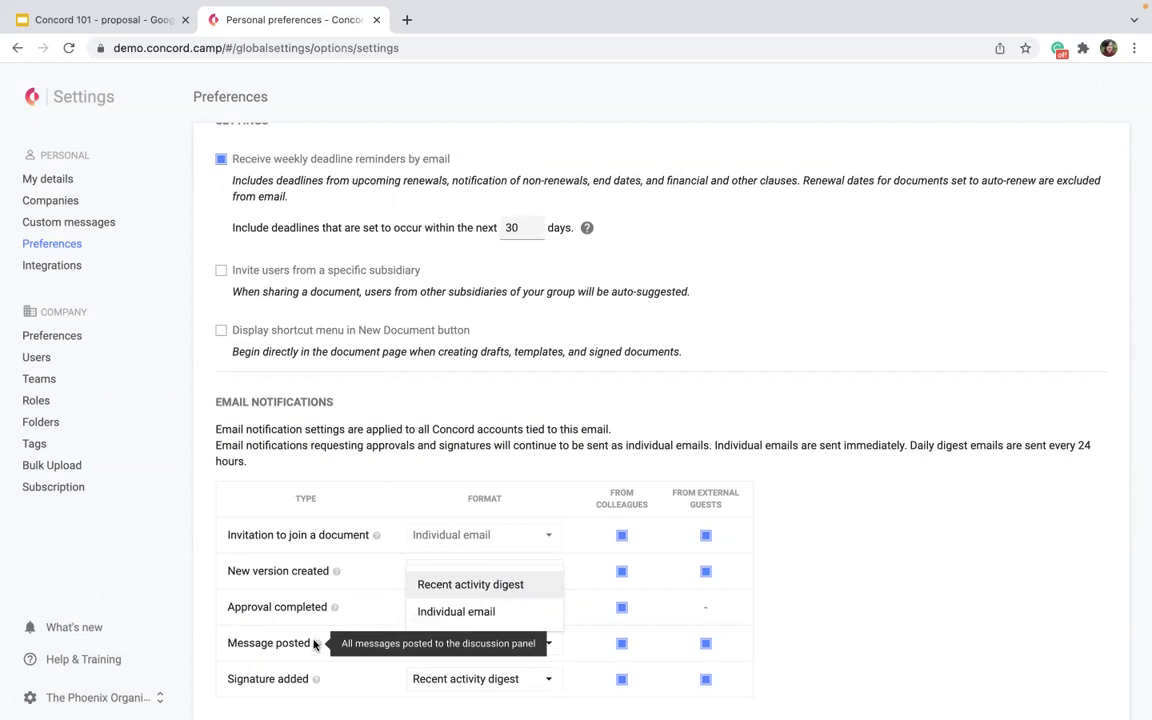
click(549, 470)
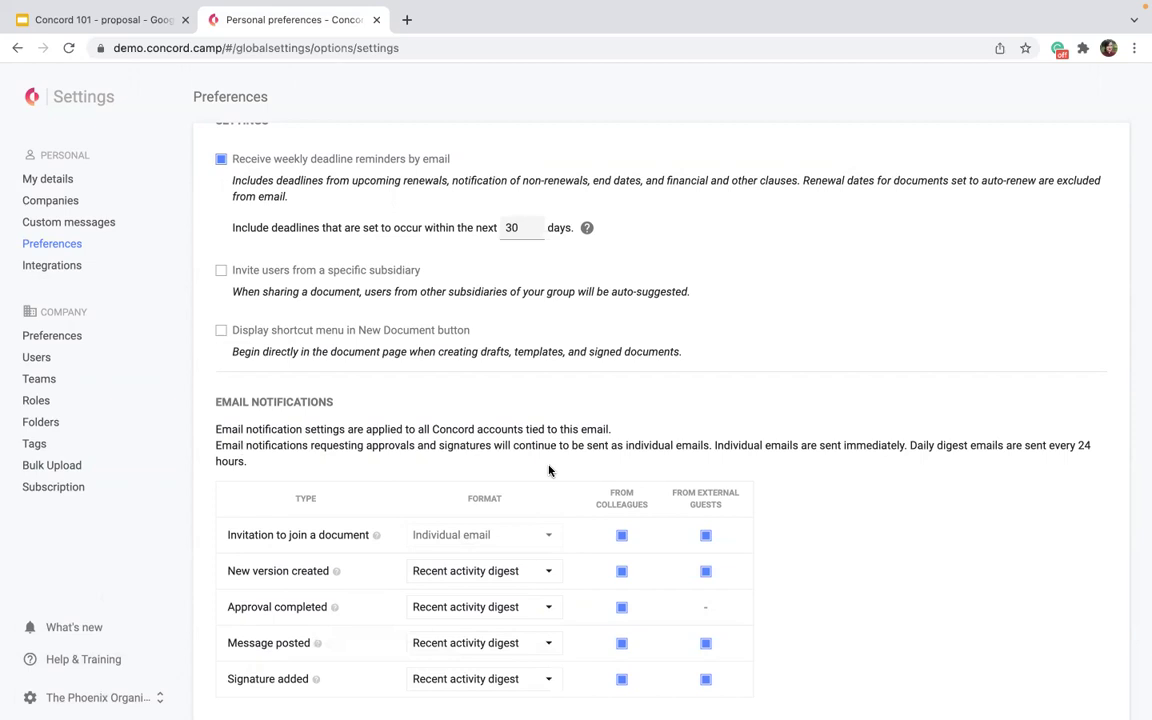
Uncheck every From colleagues and From external guests email box for all five notification types.
click(621, 535)
click(705, 535)
click(705, 571)
click(621, 571)
click(621, 607)
click(621, 643)
click(705, 643)
click(705, 679)
click(621, 679)
click(620, 680)
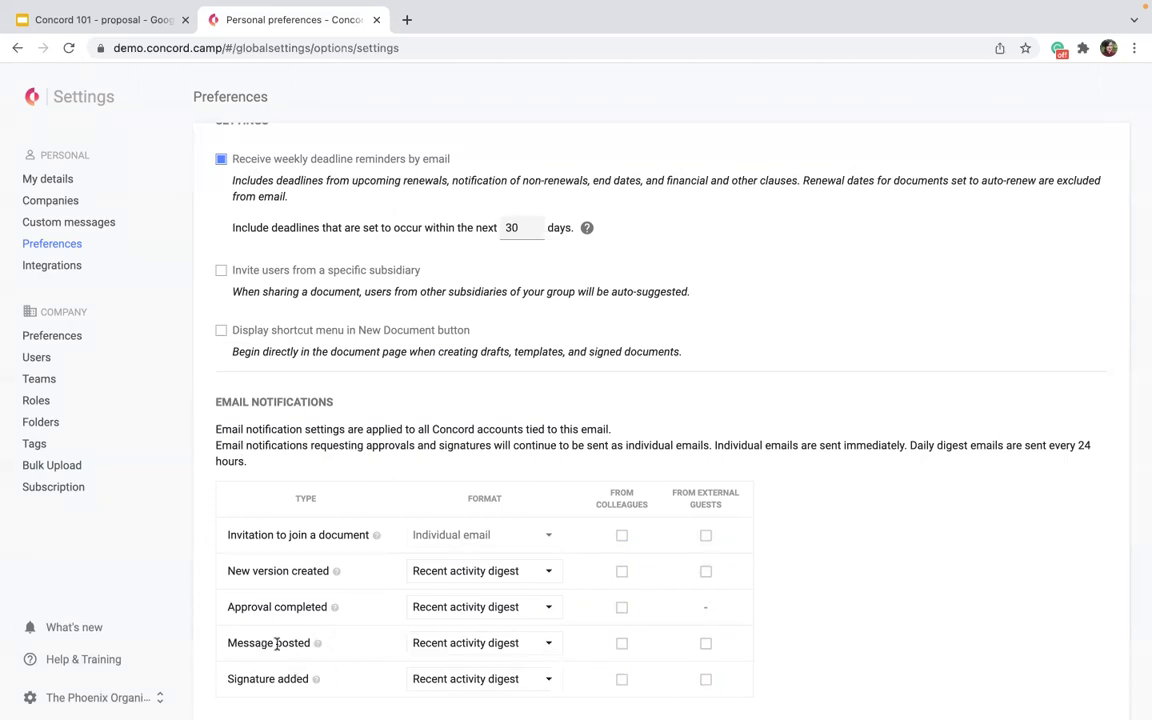
Re-enable Message posted emails for colleagues and external guests, then go to Integrations.
mouse_move(229, 641)
mouse_down()
mouse_move(520, 643)
mouse_move(363, 650)
mouse_up()
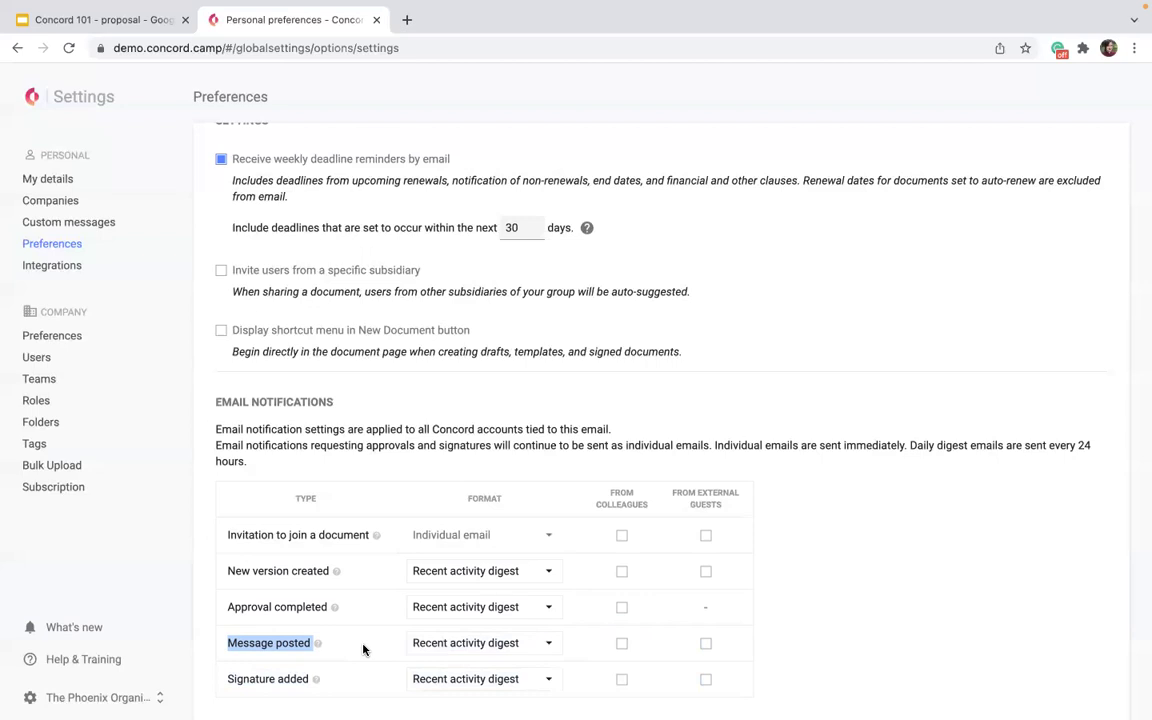
click(621, 643)
click(705, 643)
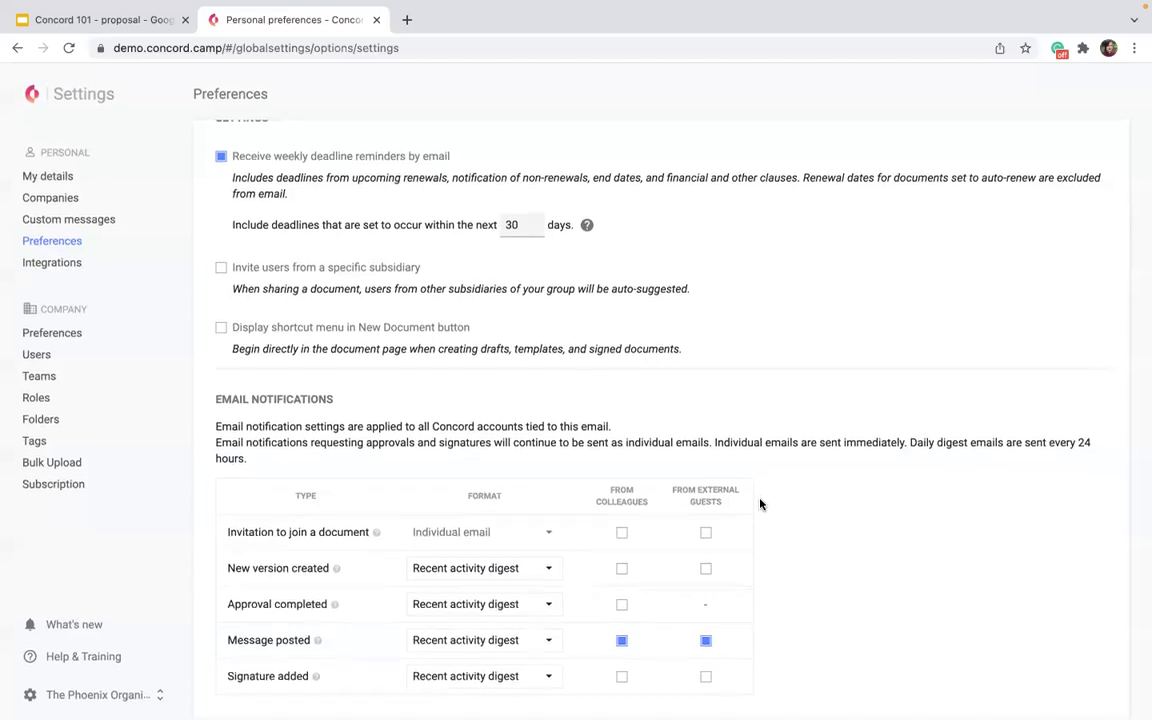
click(34, 264)
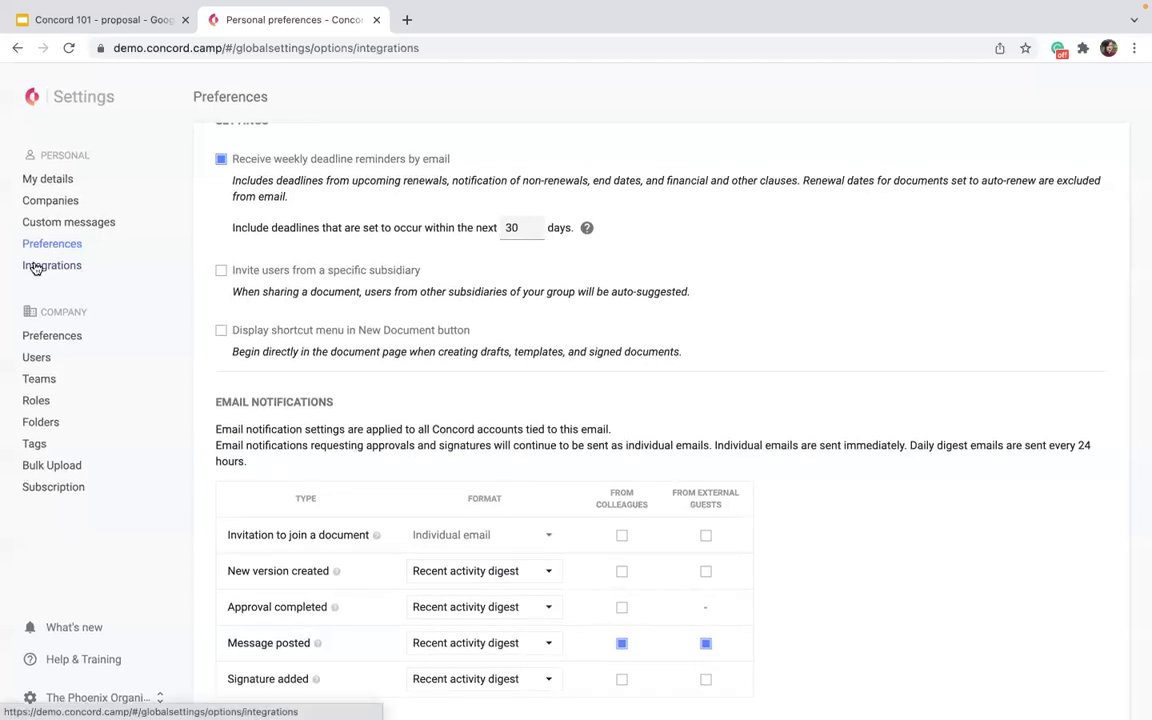
Scroll through the Integrations services list and highlight the DocuSign description.
scroll(442, 270, down, 5)
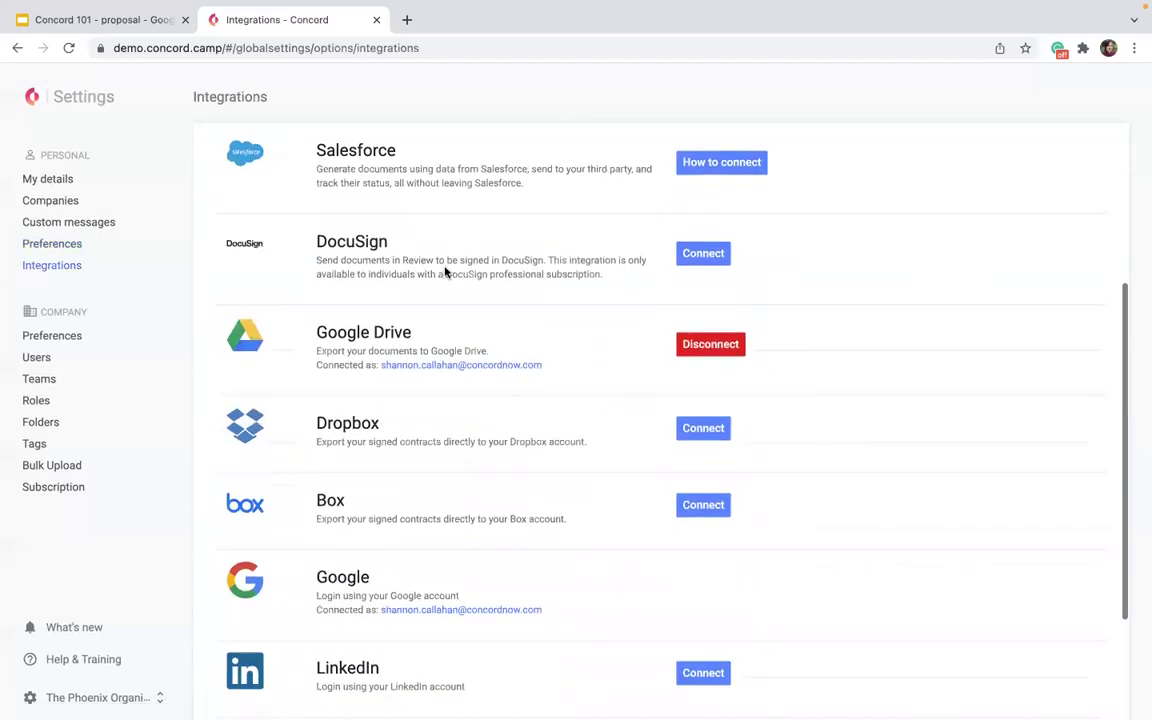
scroll(406, 512, down, 1)
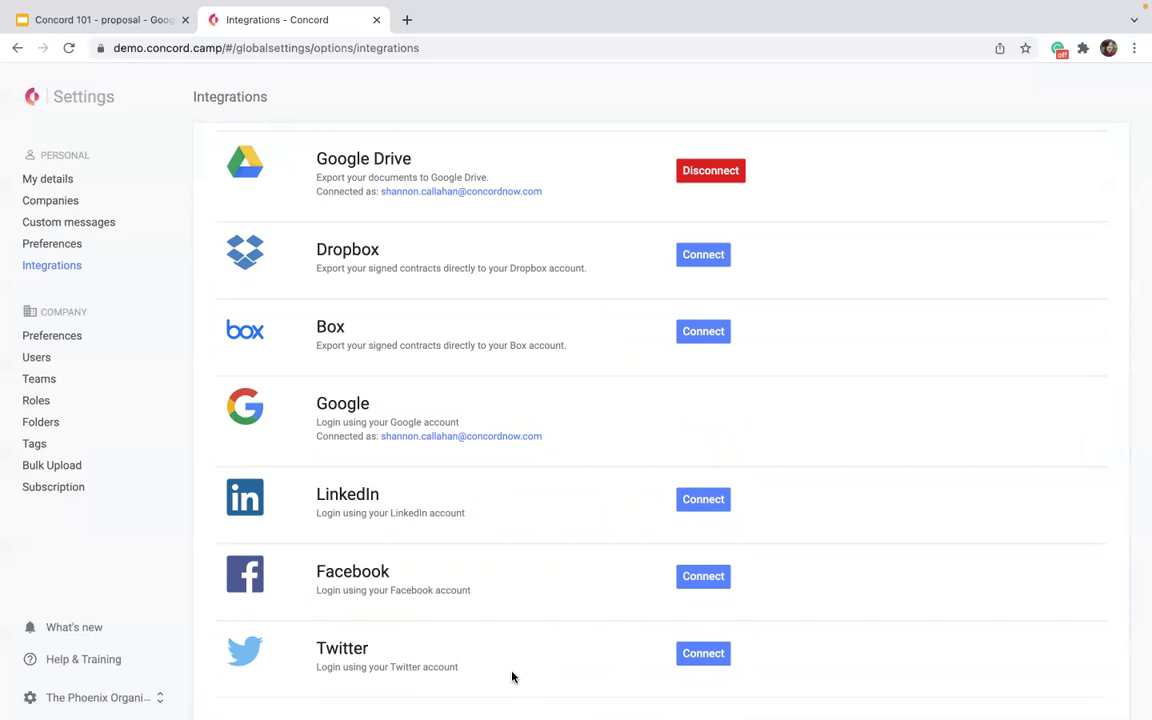
scroll(511, 677, up, 4)
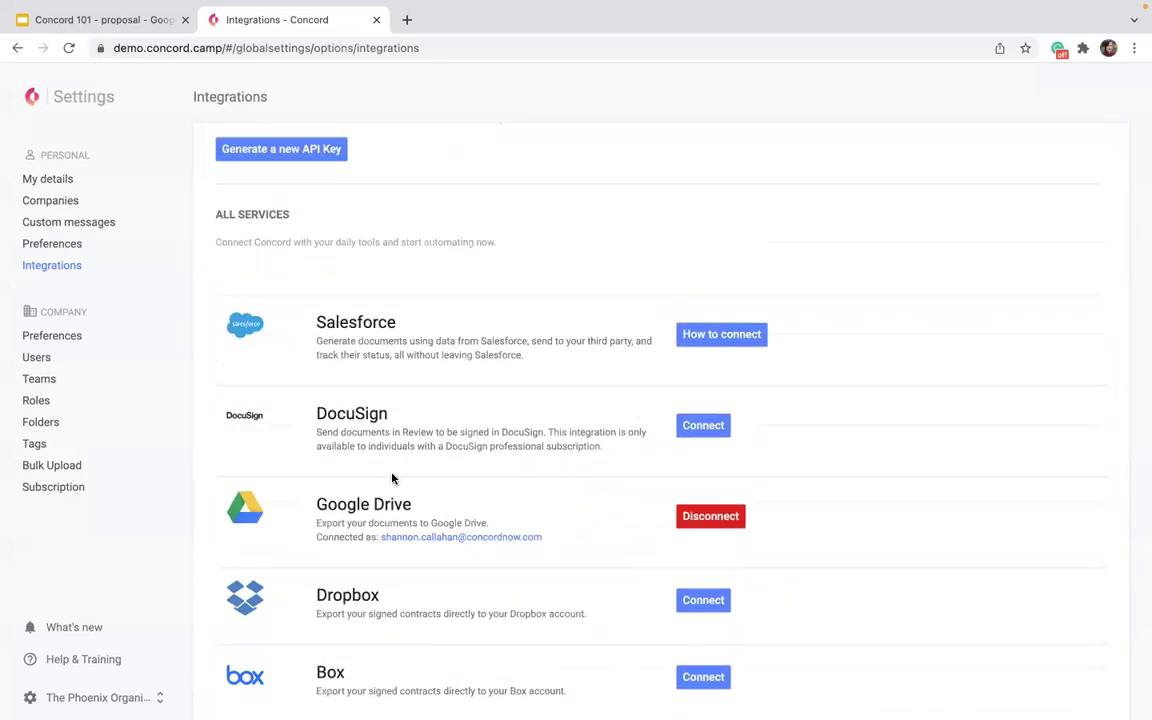
scroll(437, 489, up, 2)
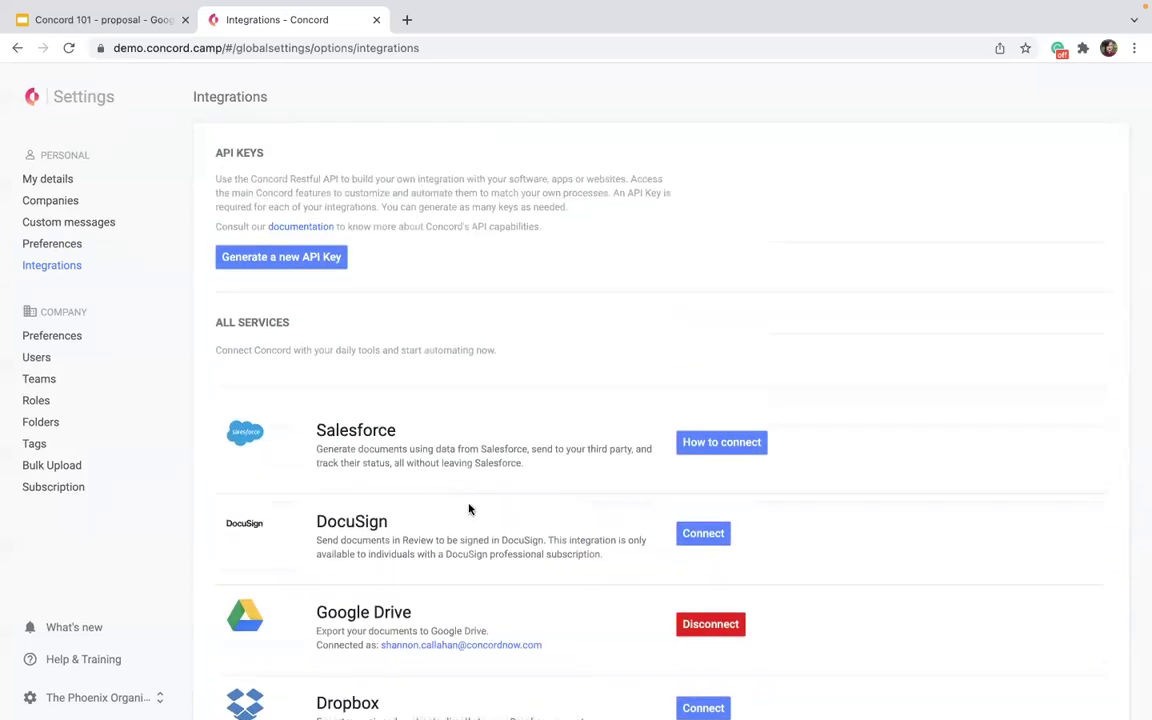
drag(615, 563, 299, 526)
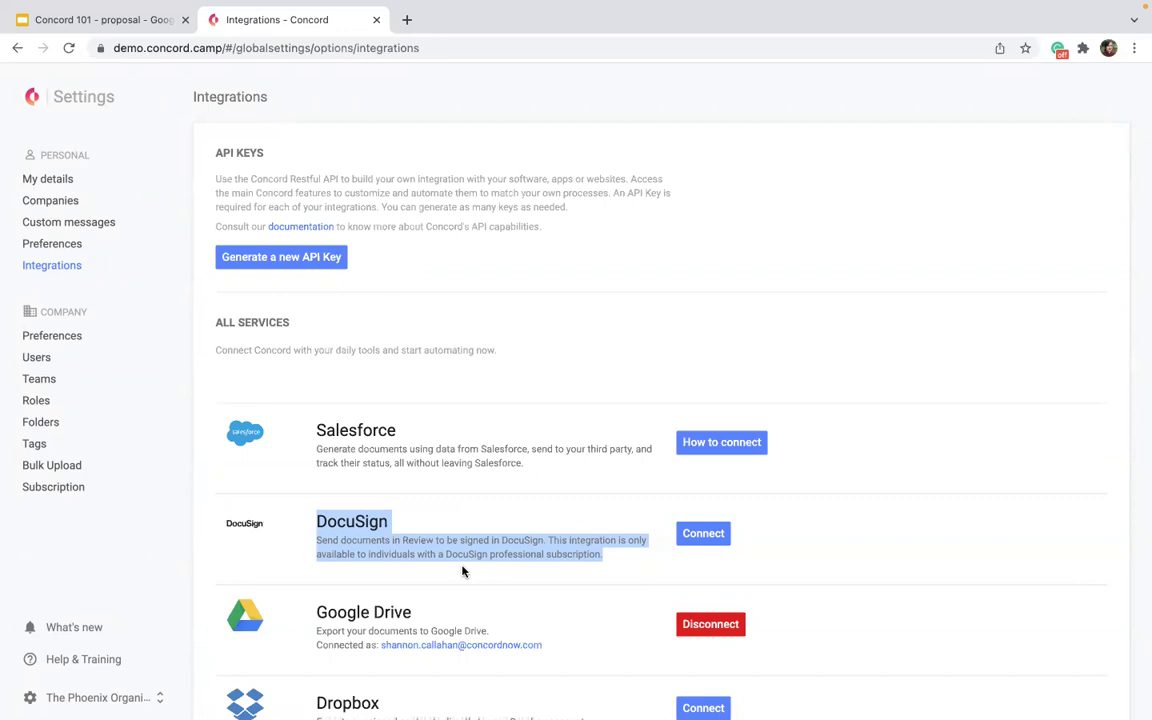
click(663, 273)
scroll(663, 273, down, 3)
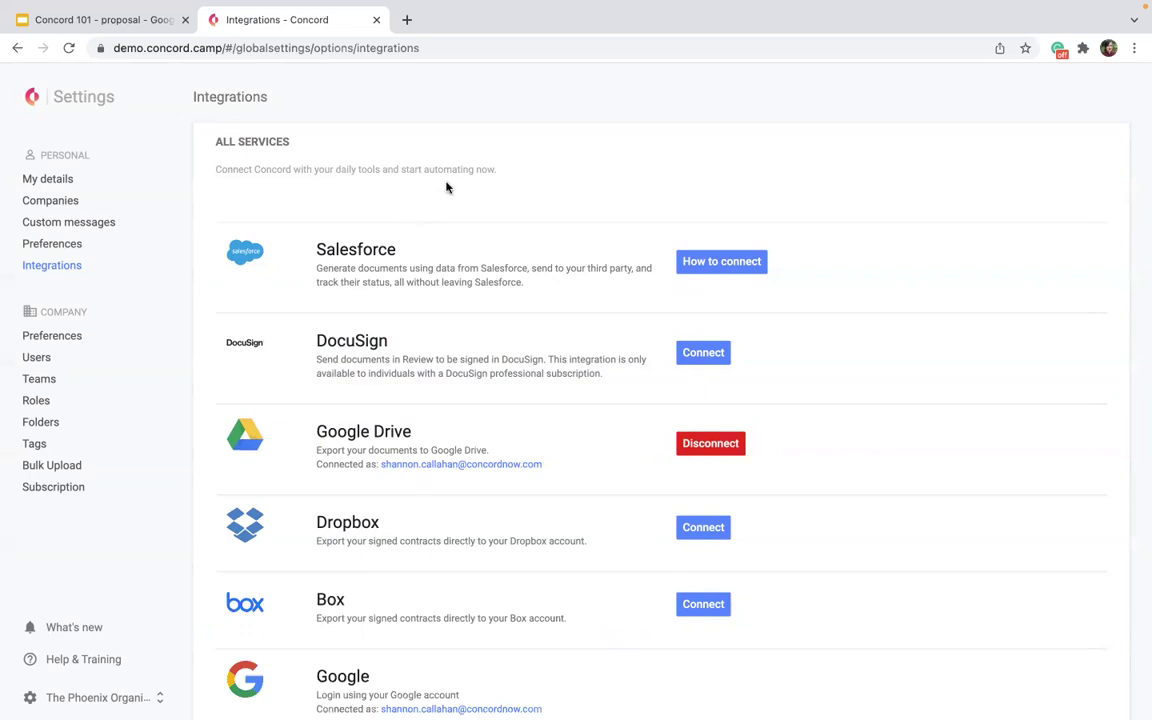
scroll(450, 188, down, 3)
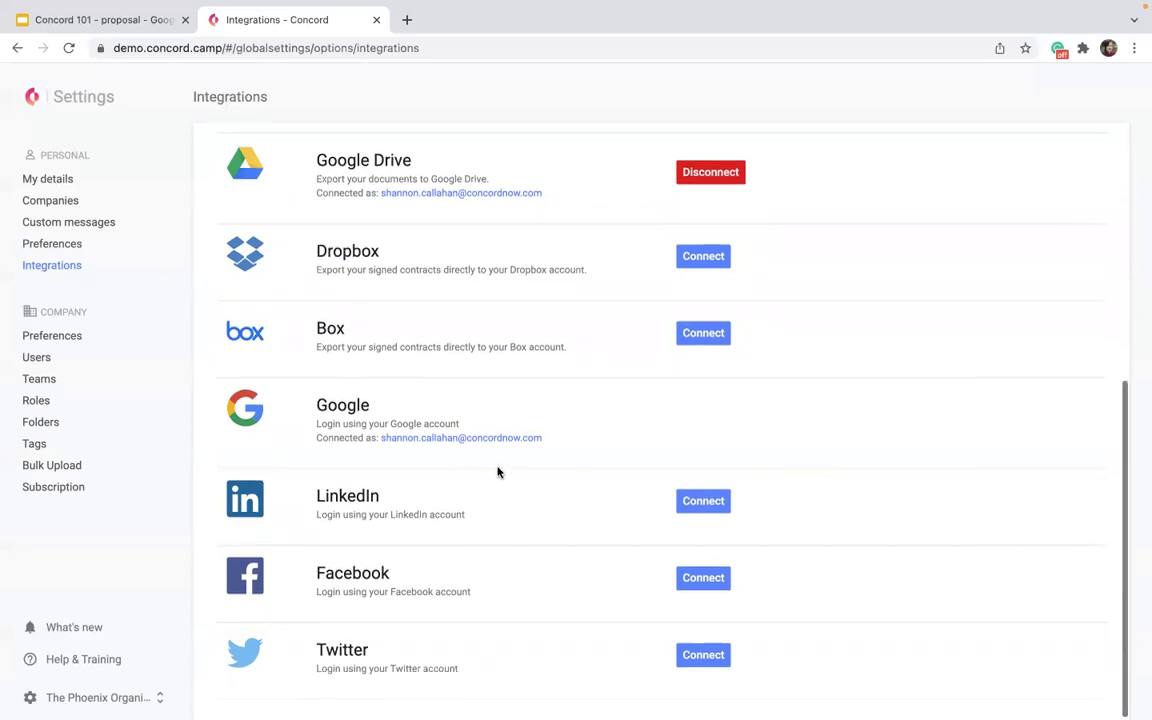
scroll(497, 471, up, 1)
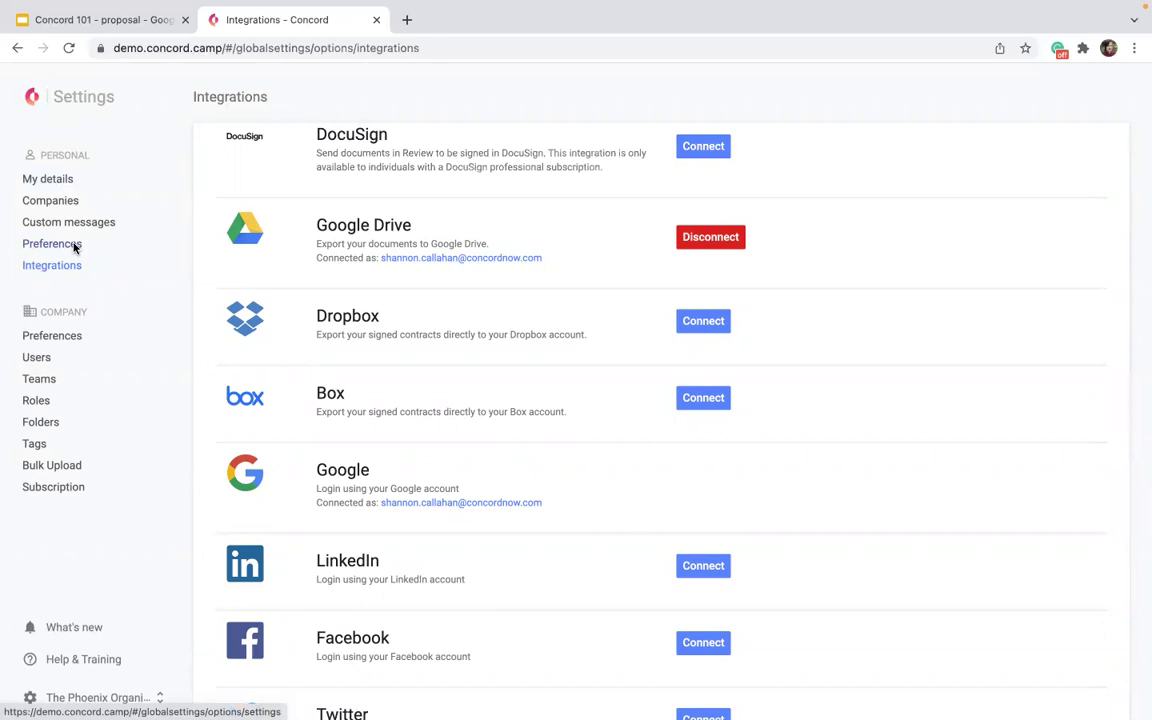
Return to the Home dashboard via the logo, then show the Documents inbox.
click(31, 100)
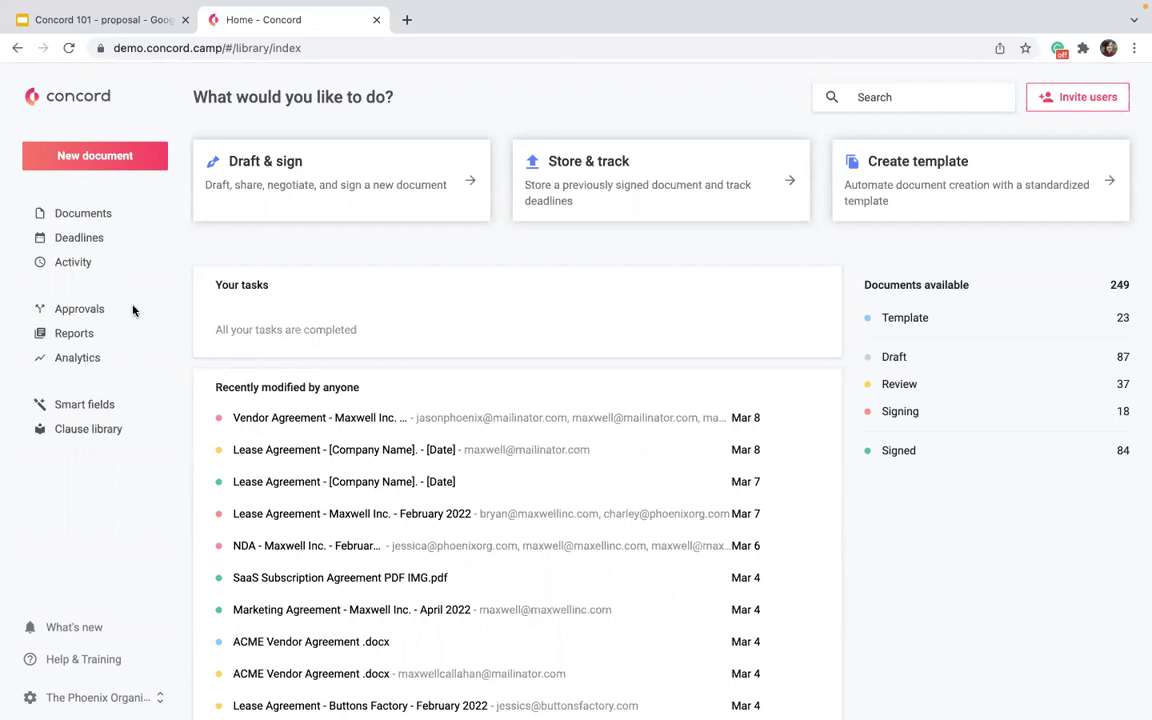
click(99, 216)
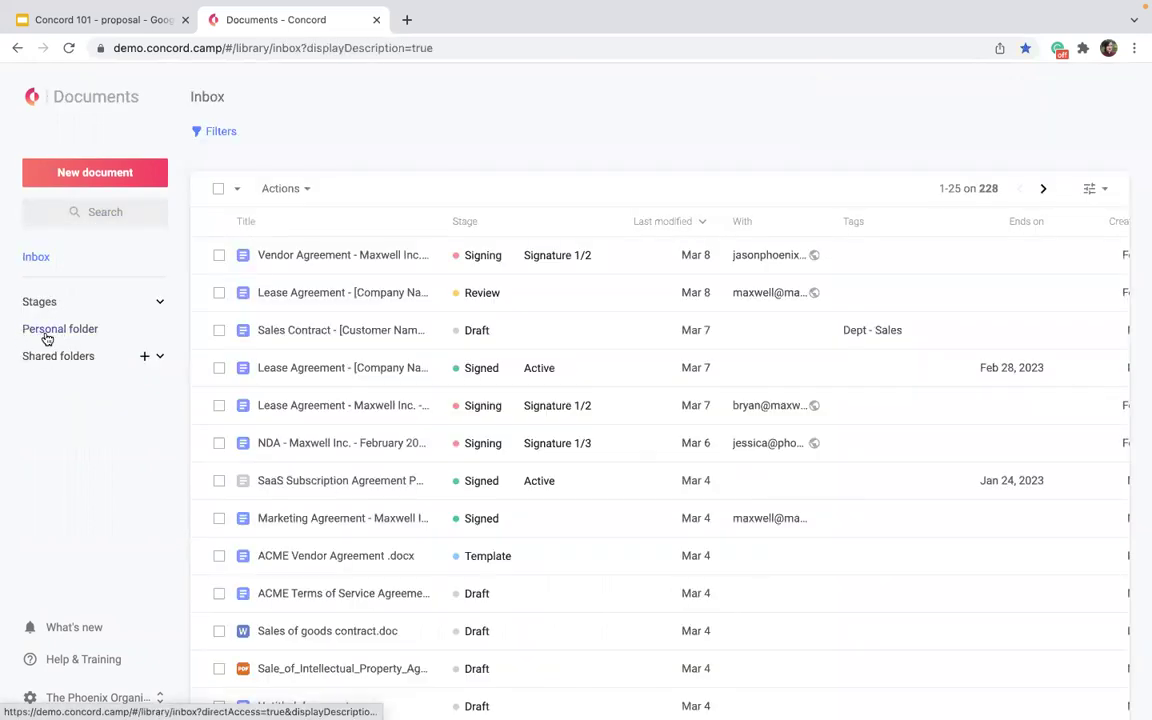
Show the Personal folder's 195 documents and expand the Shared folders list.
click(78, 328)
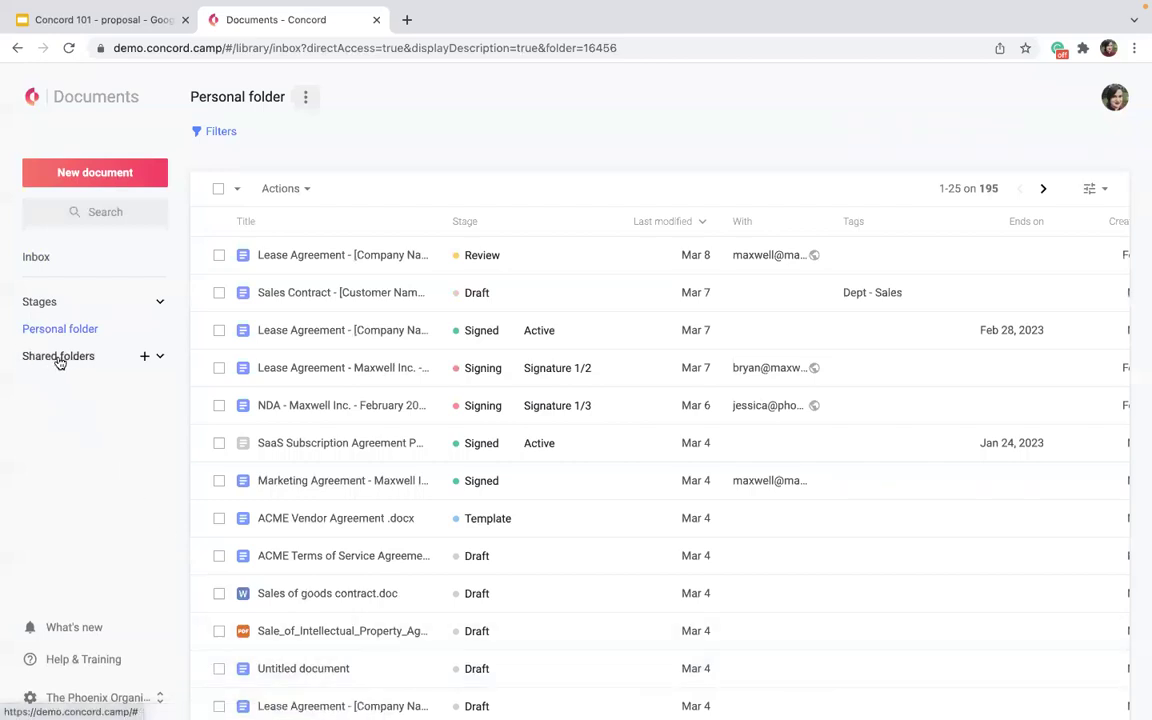
click(158, 359)
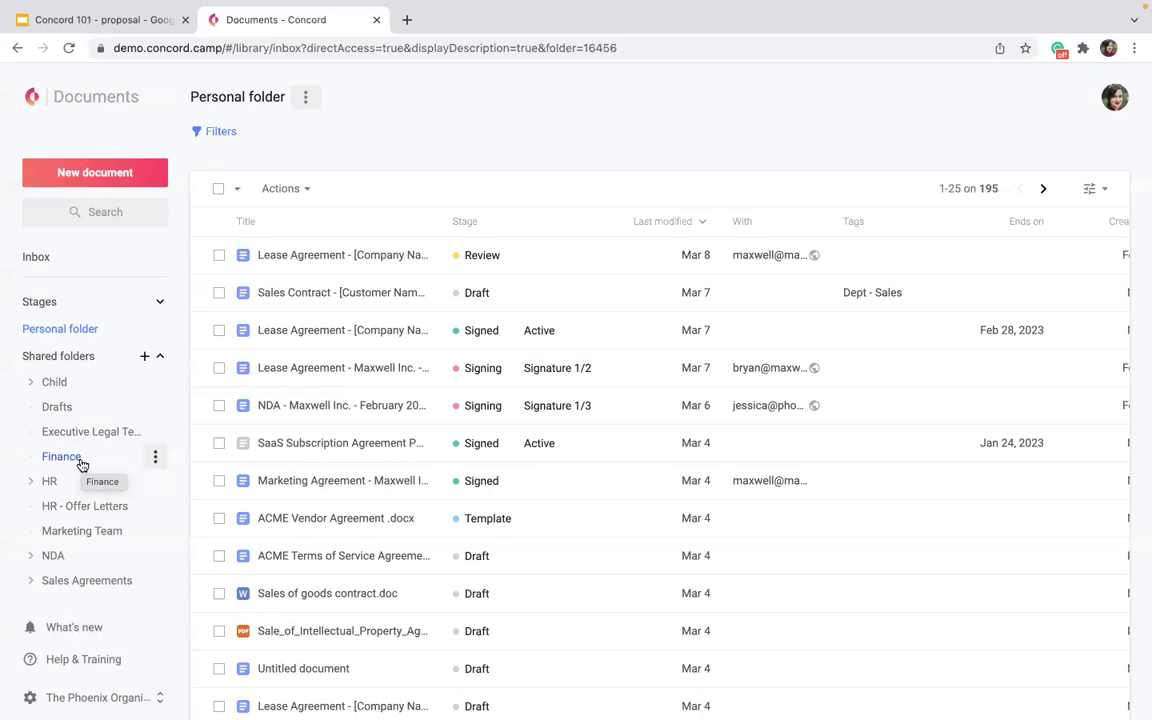
Browse the Executive Legal Team shared folder, then return to the Home dashboard.
click(75, 440)
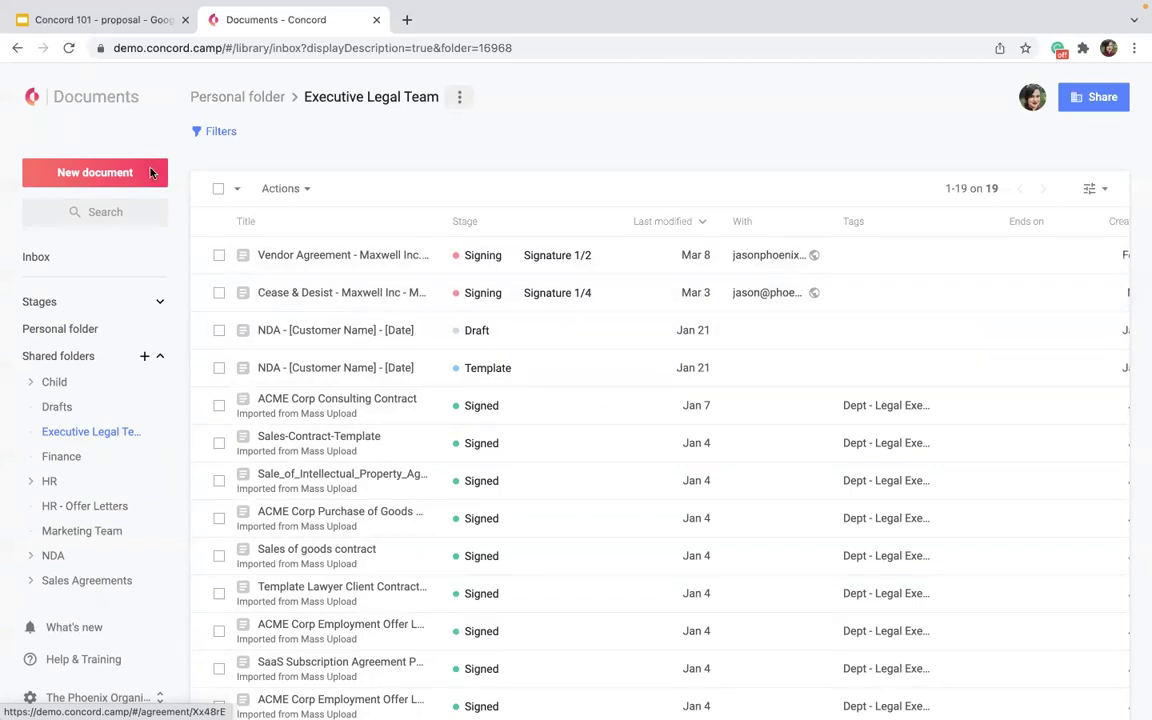
click(110, 96)
scroll(398, 463, down, 1)
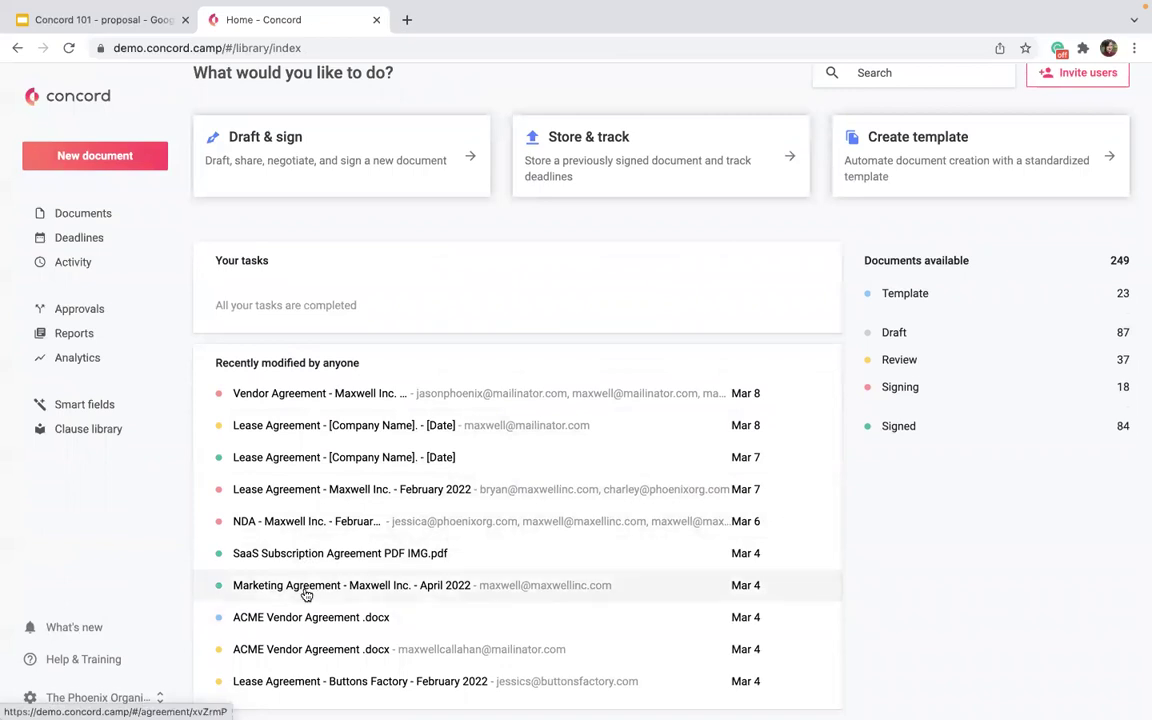
Open ACME Vendor Agreement .docx, check its Summary, and cancel moving it from Sales Agreements.
click(326, 652)
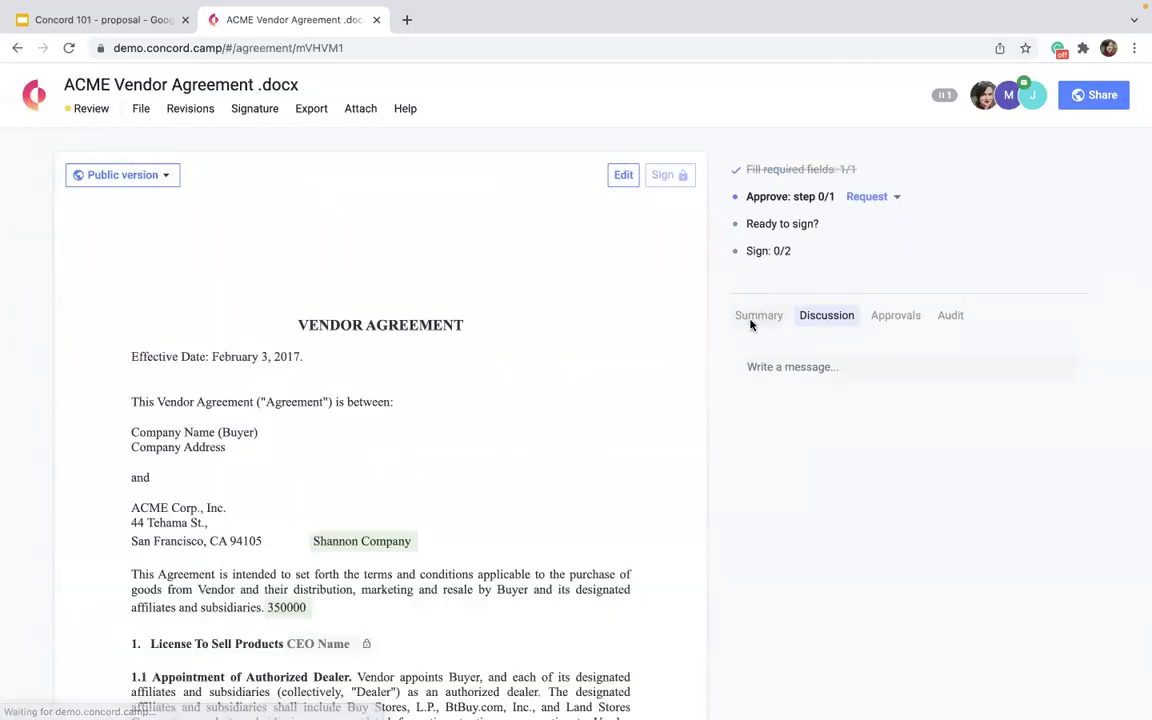
click(756, 315)
mouse_move(878, 445)
click(945, 449)
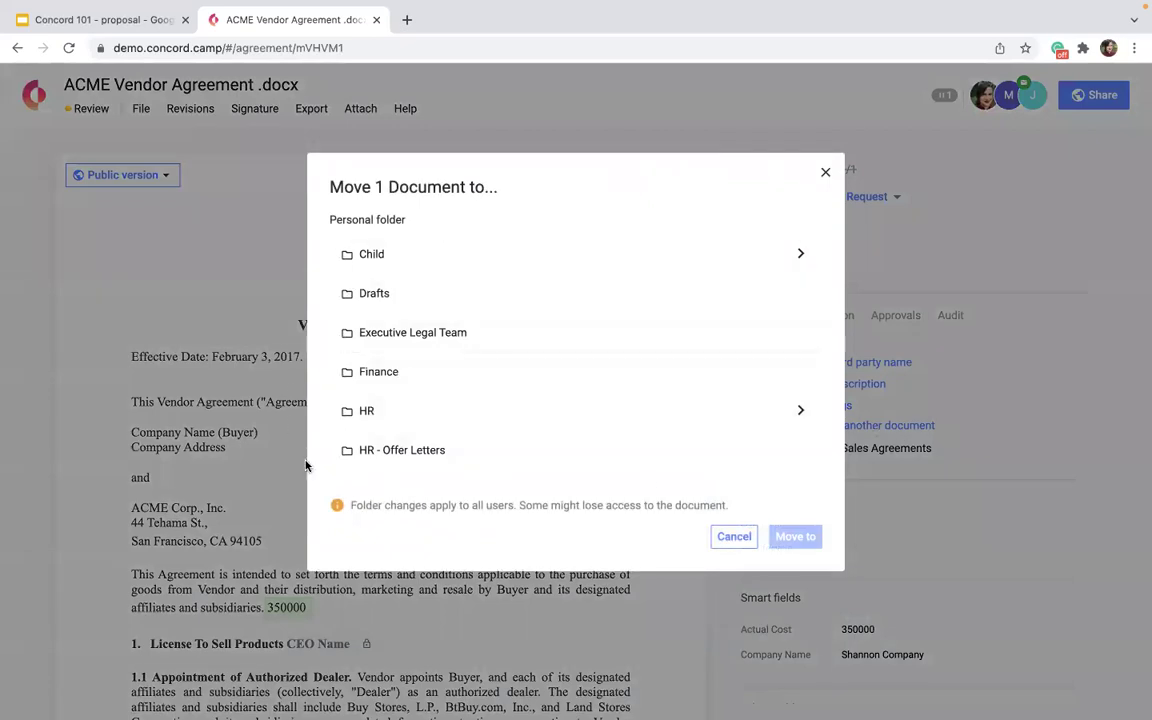
scroll(500, 338, down, 3)
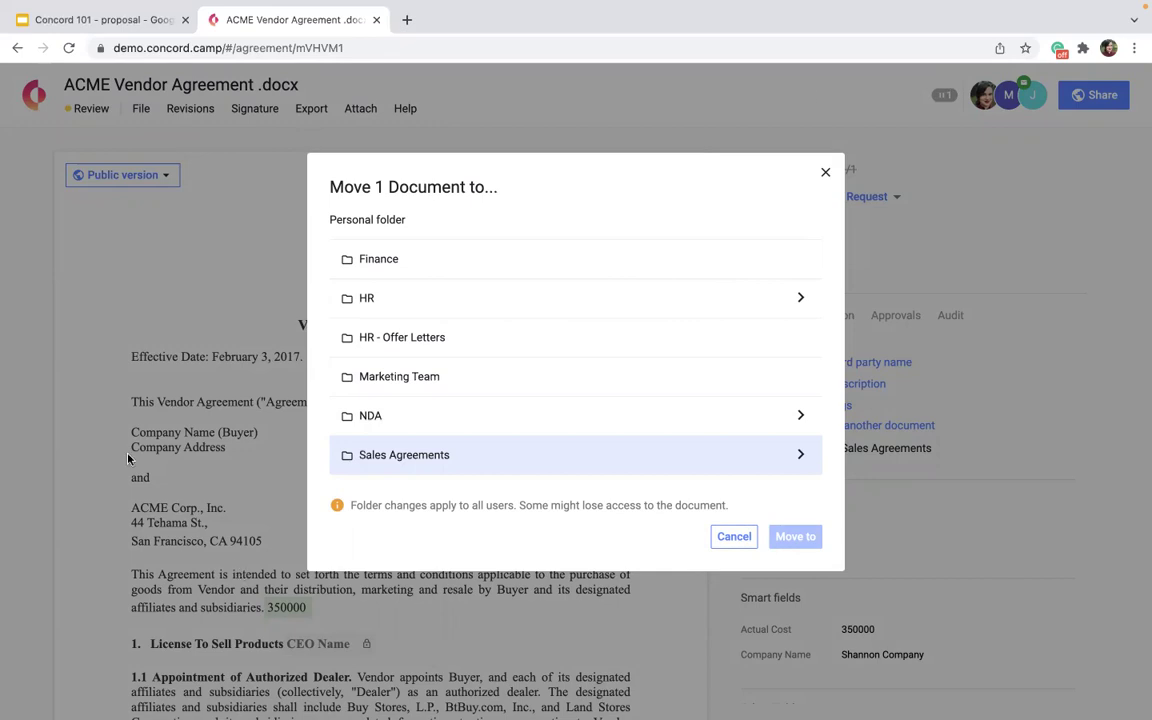
click(826, 175)
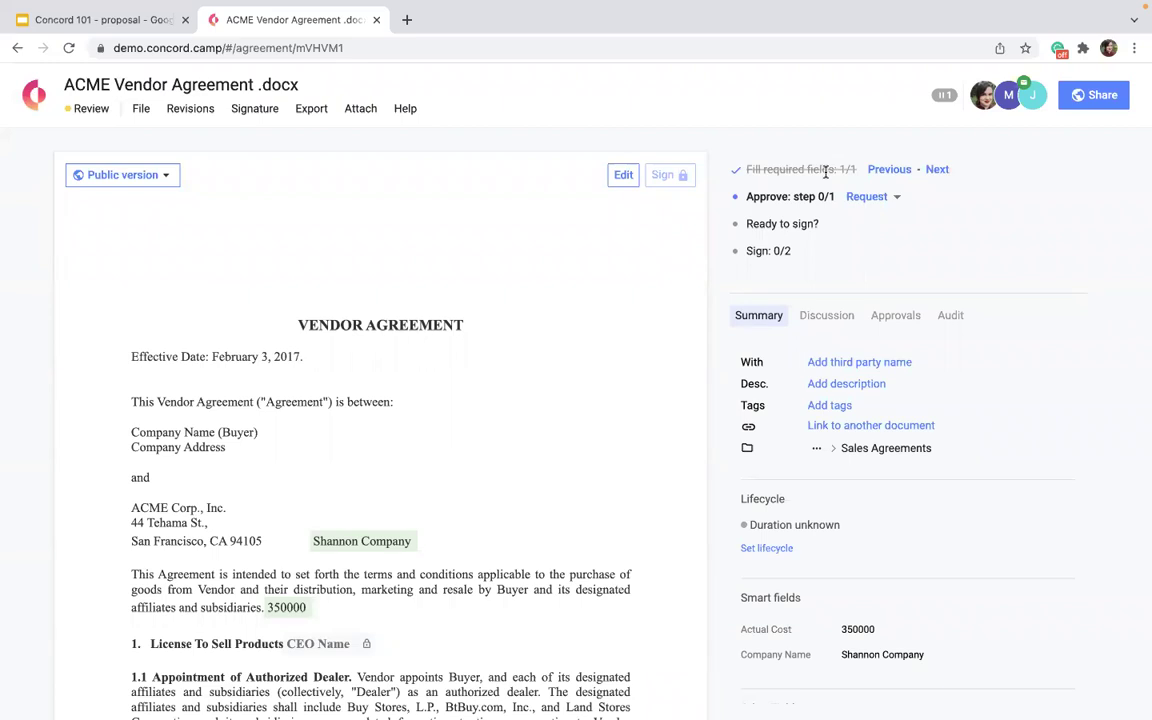
Go back to the Home dashboard through the Concord logo.
click(27, 100)
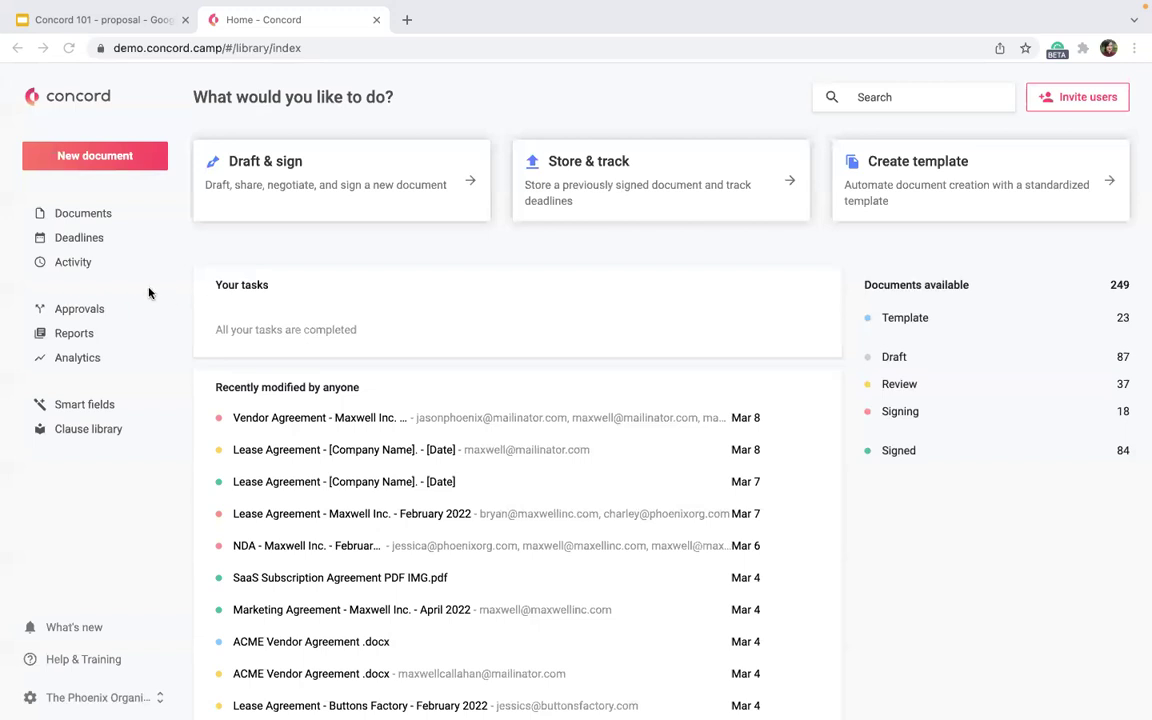
Open Settings from the organisation menu and go to the Companies page.
click(77, 694)
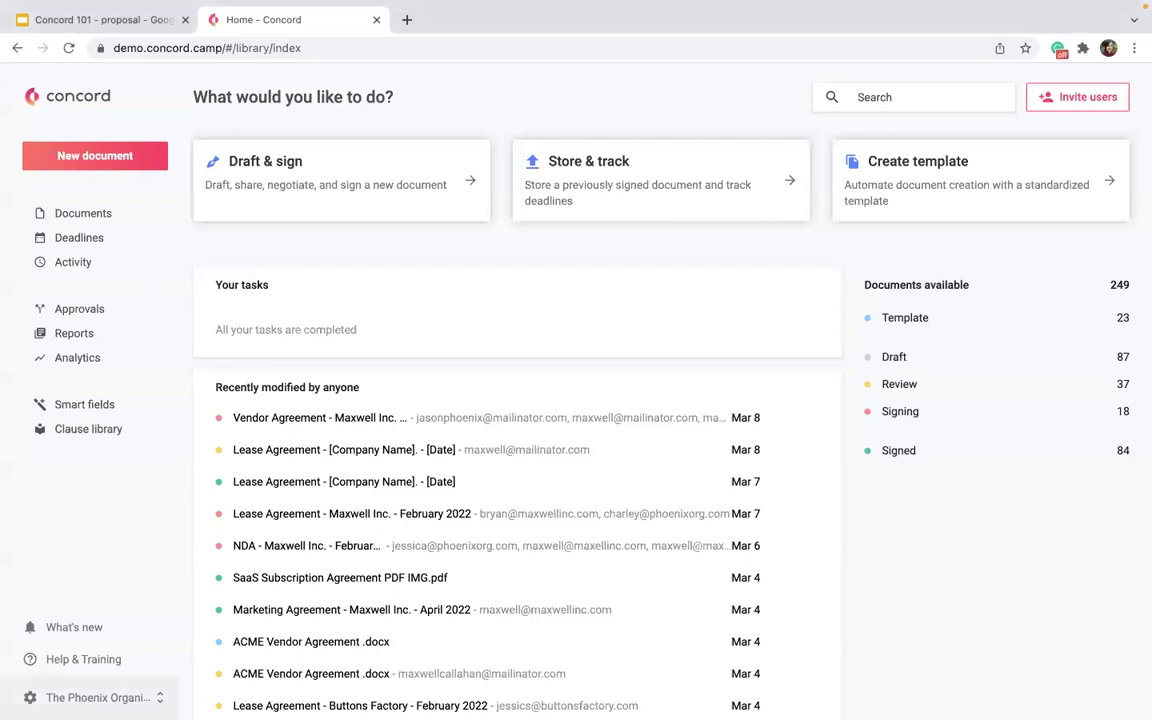
click(75, 694)
click(44, 609)
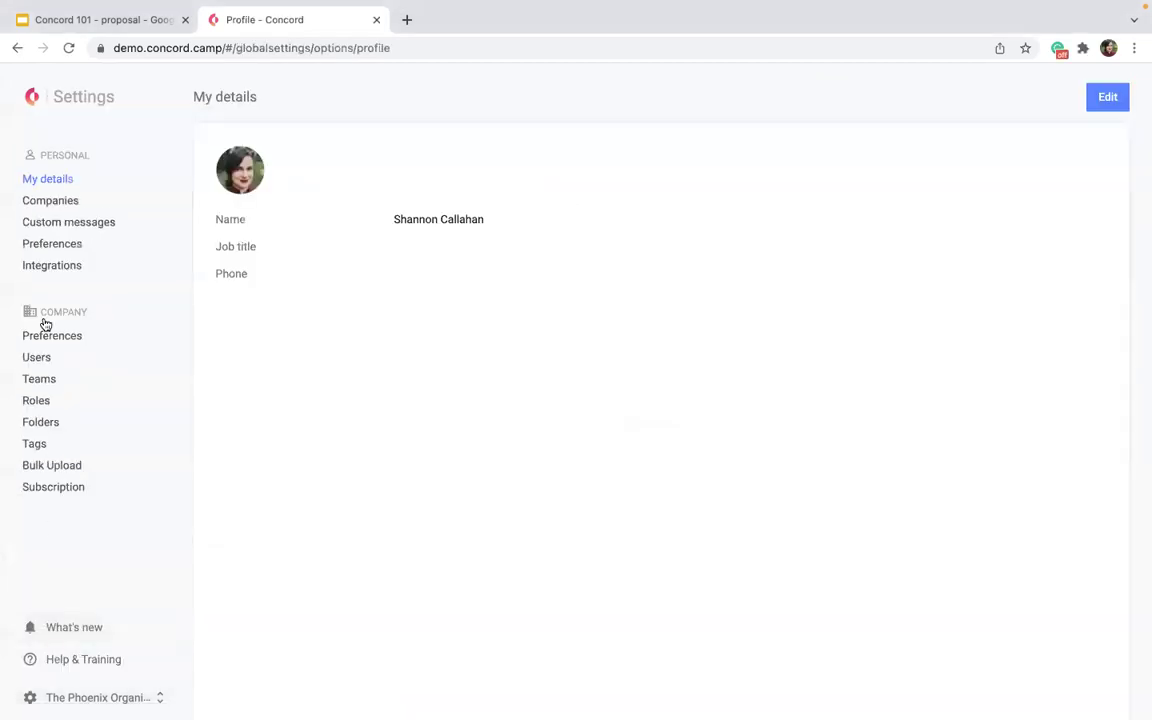
click(47, 199)
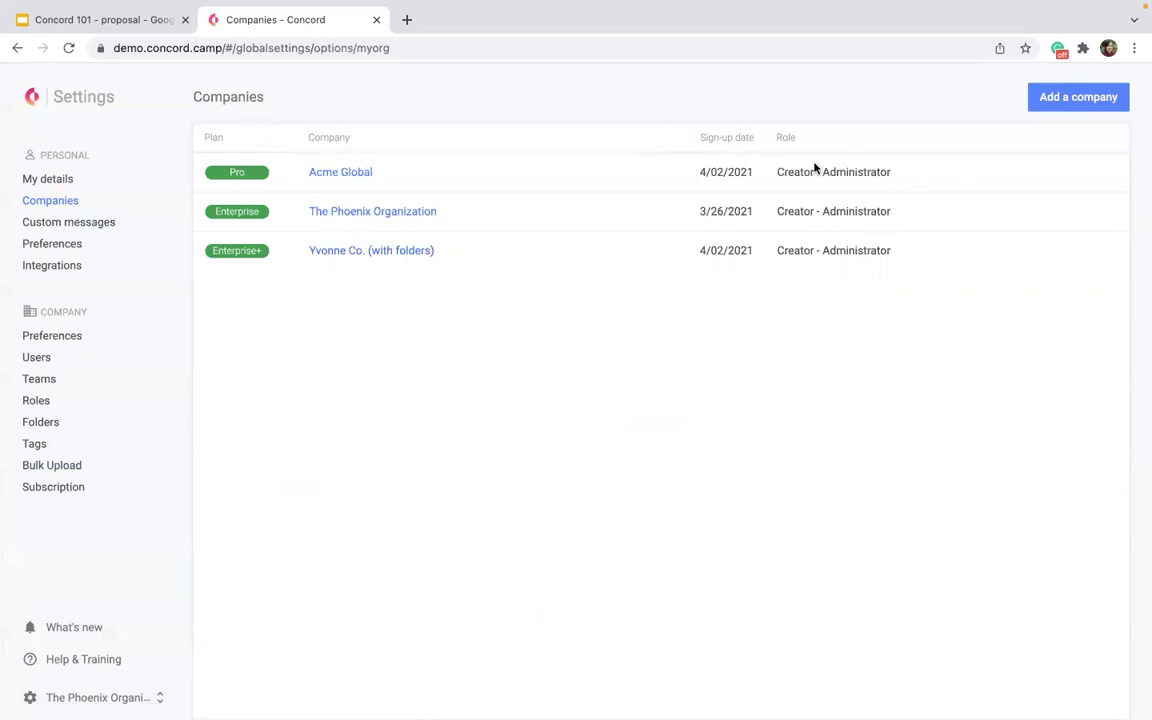
Open Roles settings and scroll through the system and custom role permissions table.
click(30, 400)
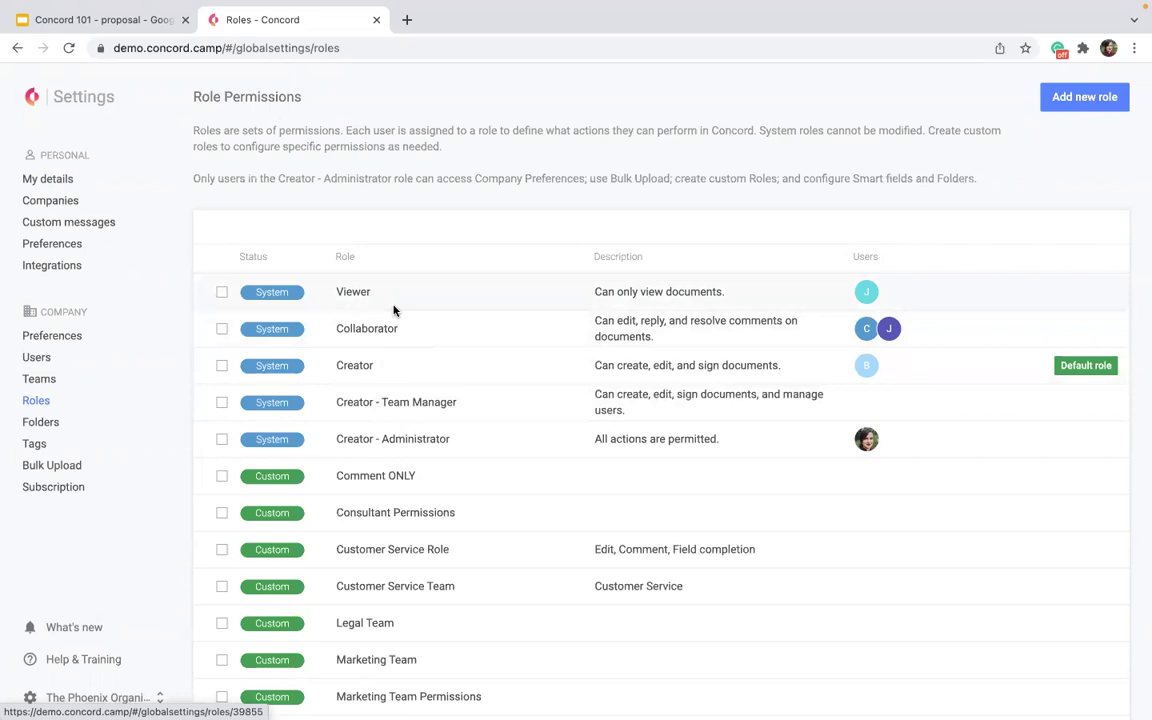
scroll(421, 560, down, 1)
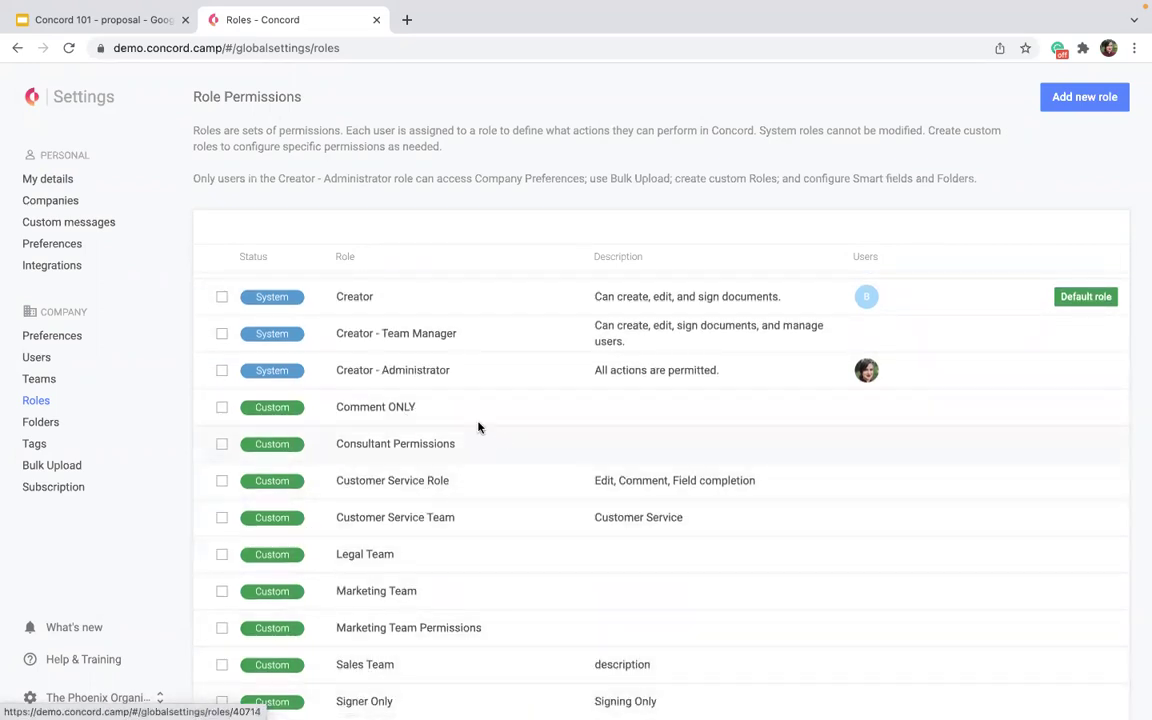
scroll(478, 427, up, 1)
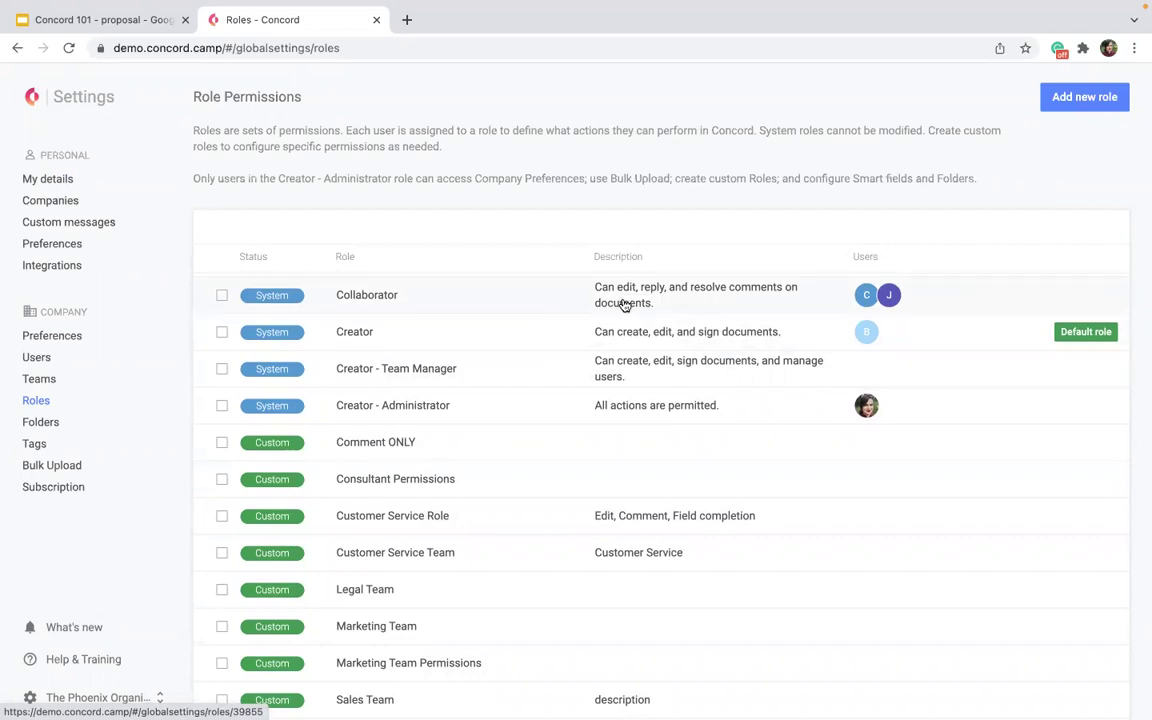
Start a new custom role and scroll down through its permissions.
click(1062, 97)
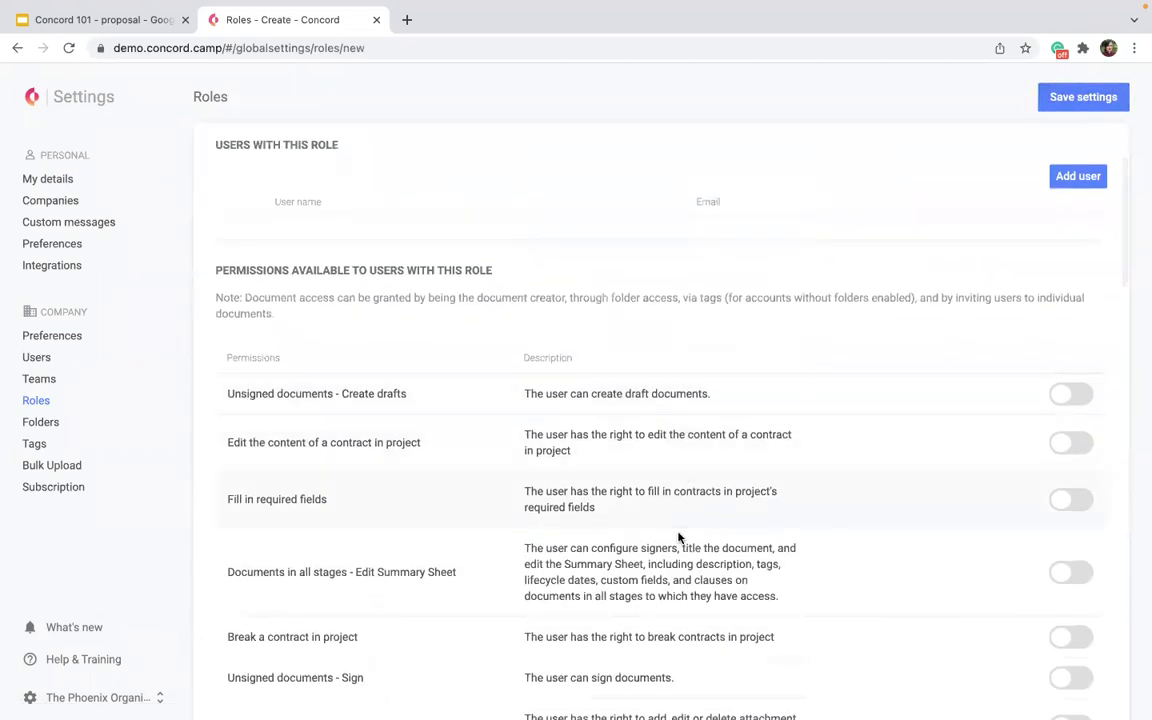
scroll(663, 614, down, 4)
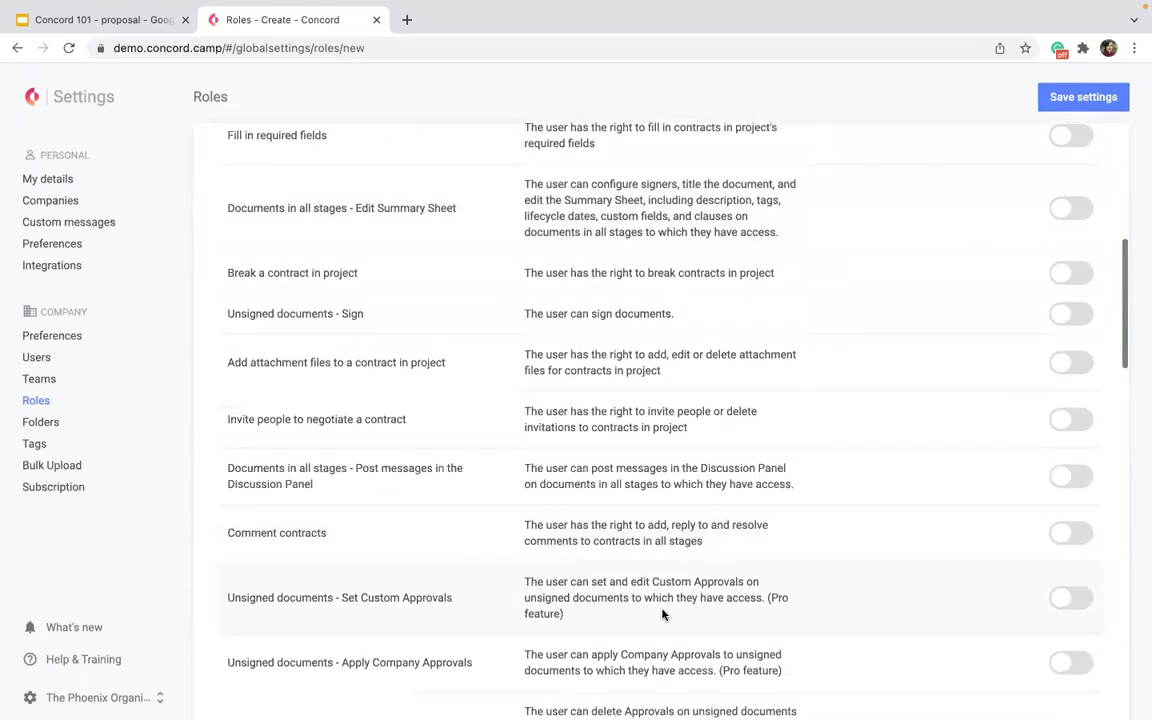
scroll(663, 614, down, 9)
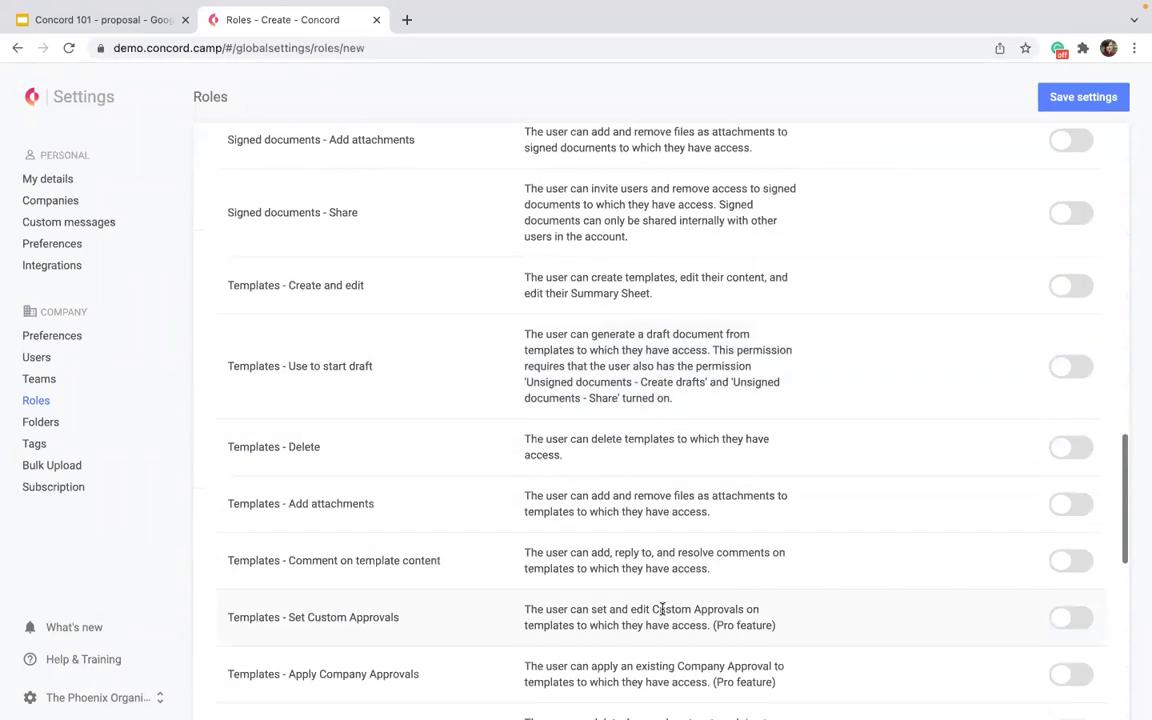
scroll(663, 609, down, 7)
scroll(663, 609, down, 1)
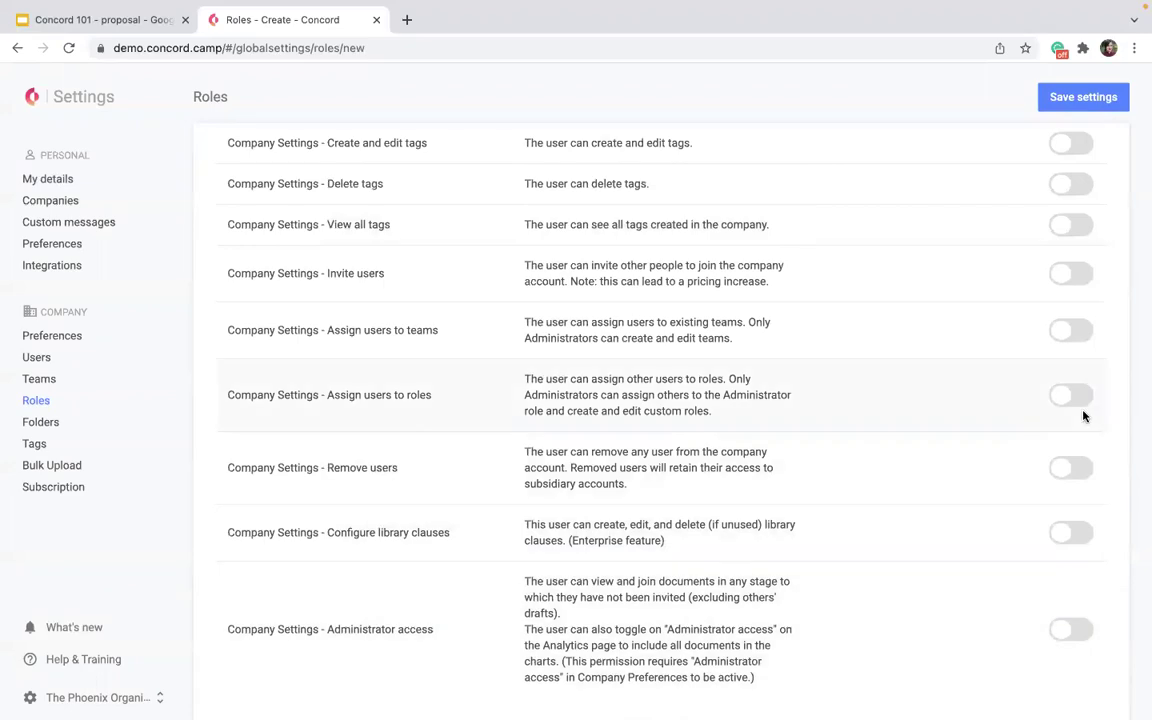
Enable Set Custom Approvals for unsigned documents, then return to the Roles list.
scroll(1090, 319, up, 3)
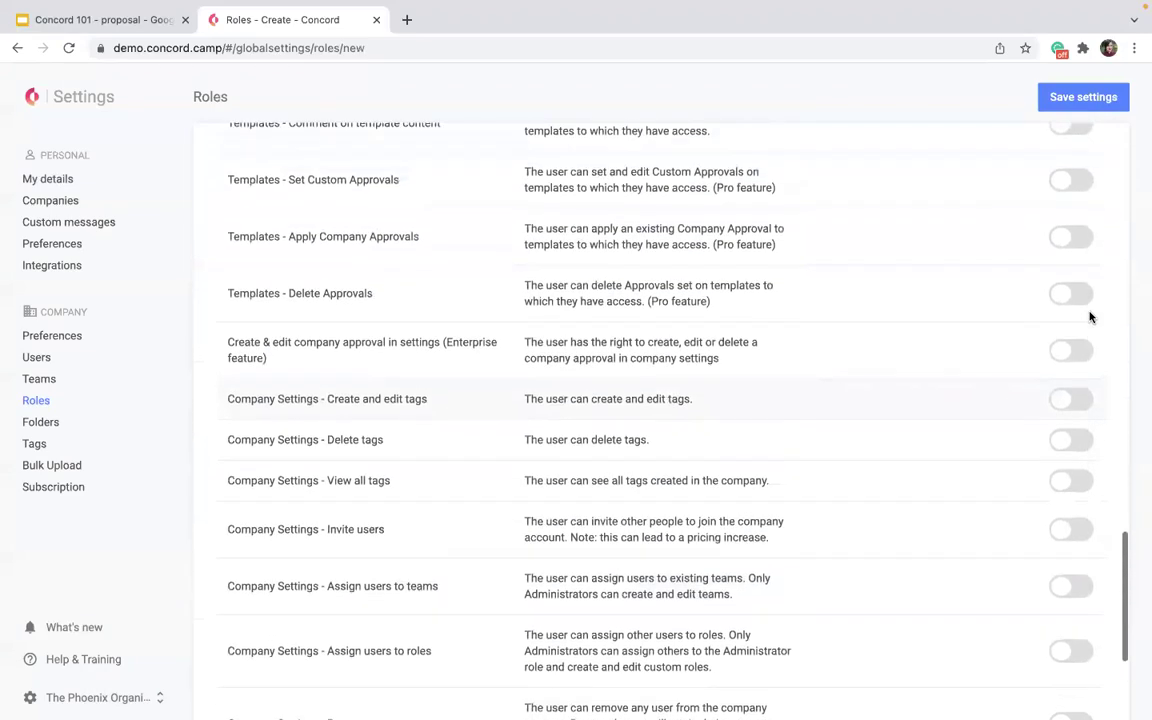
scroll(1090, 317, up, 5)
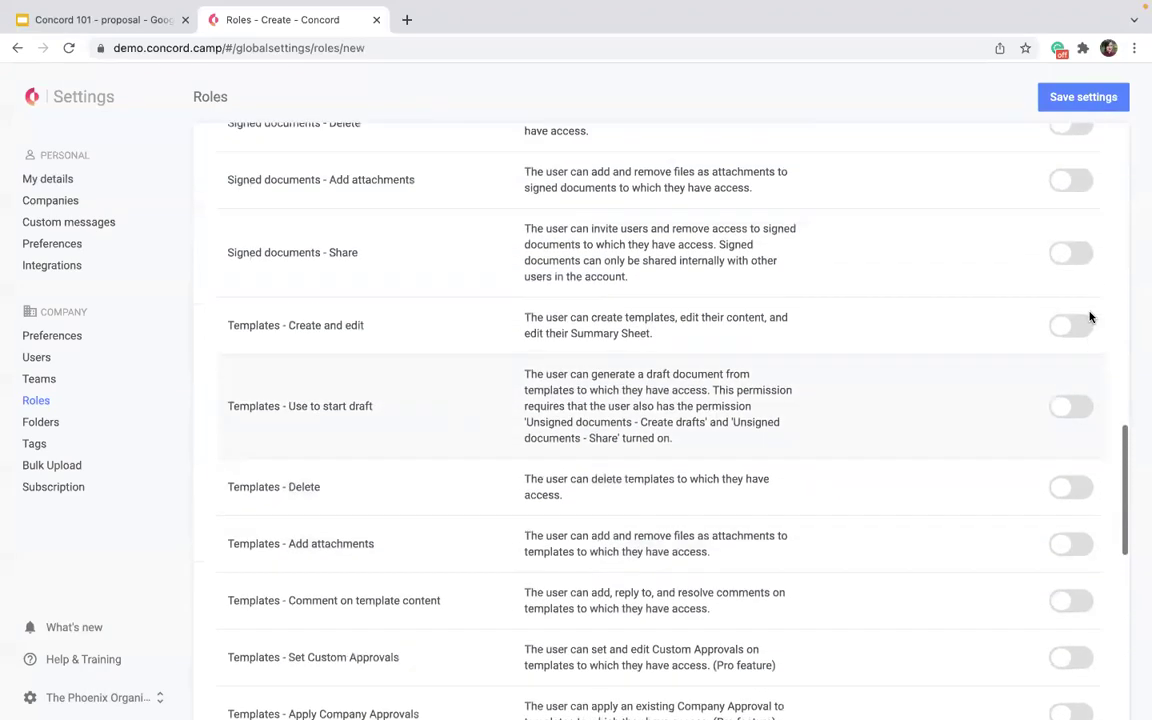
scroll(1090, 317, up, 5)
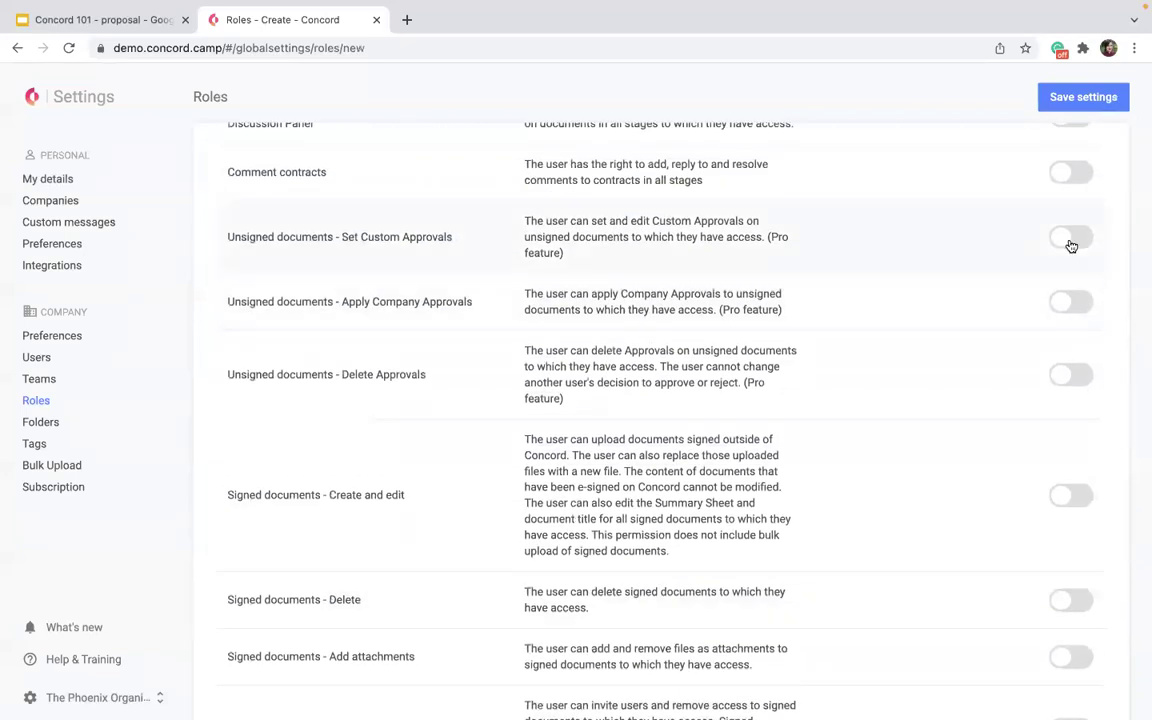
click(1071, 240)
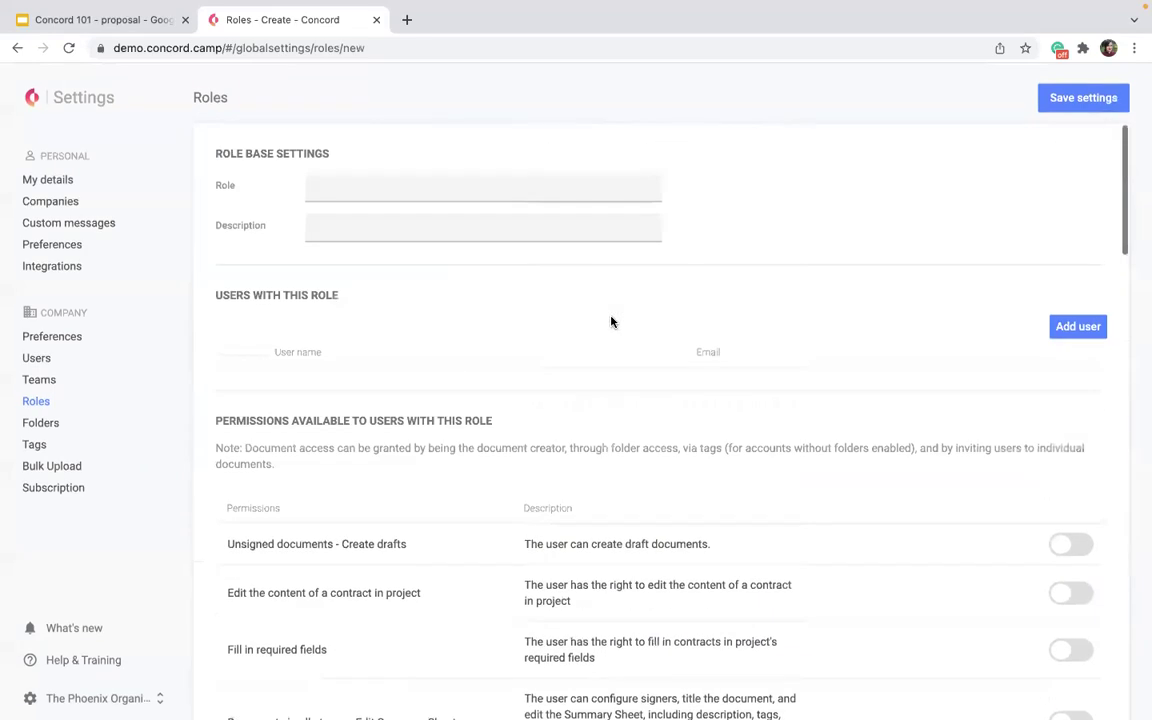
click(38, 400)
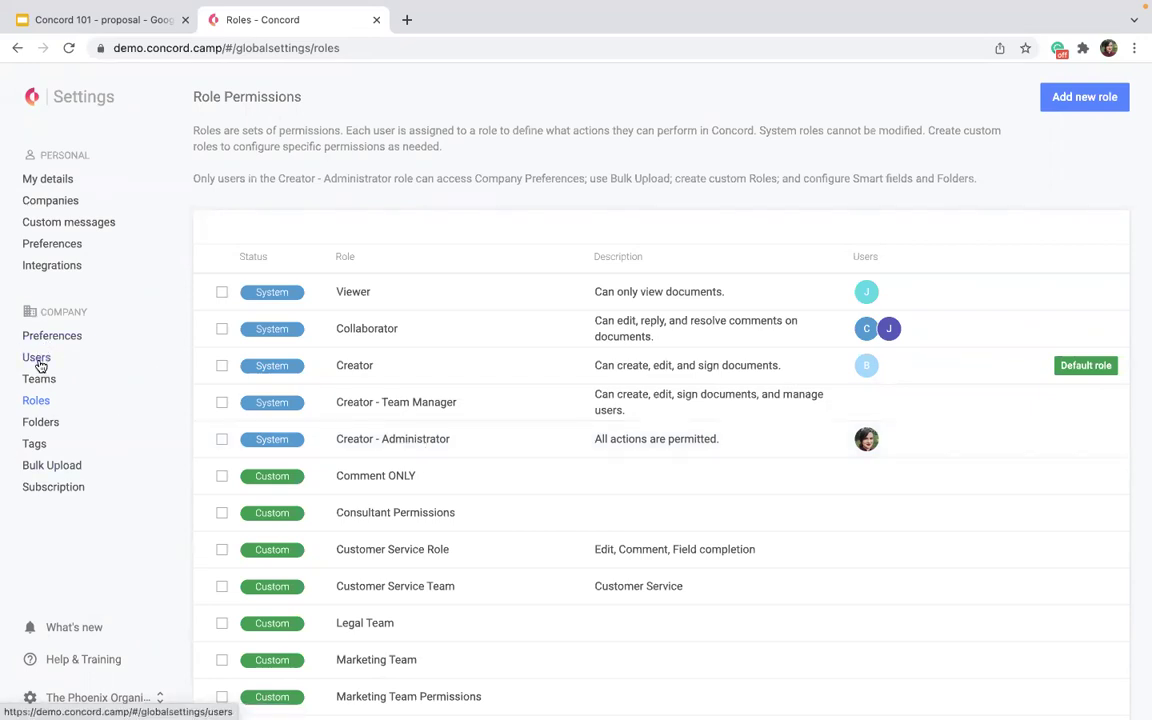
Open Users, select the Creator - Administrator user and view the assignable roles without changing any.
click(38, 360)
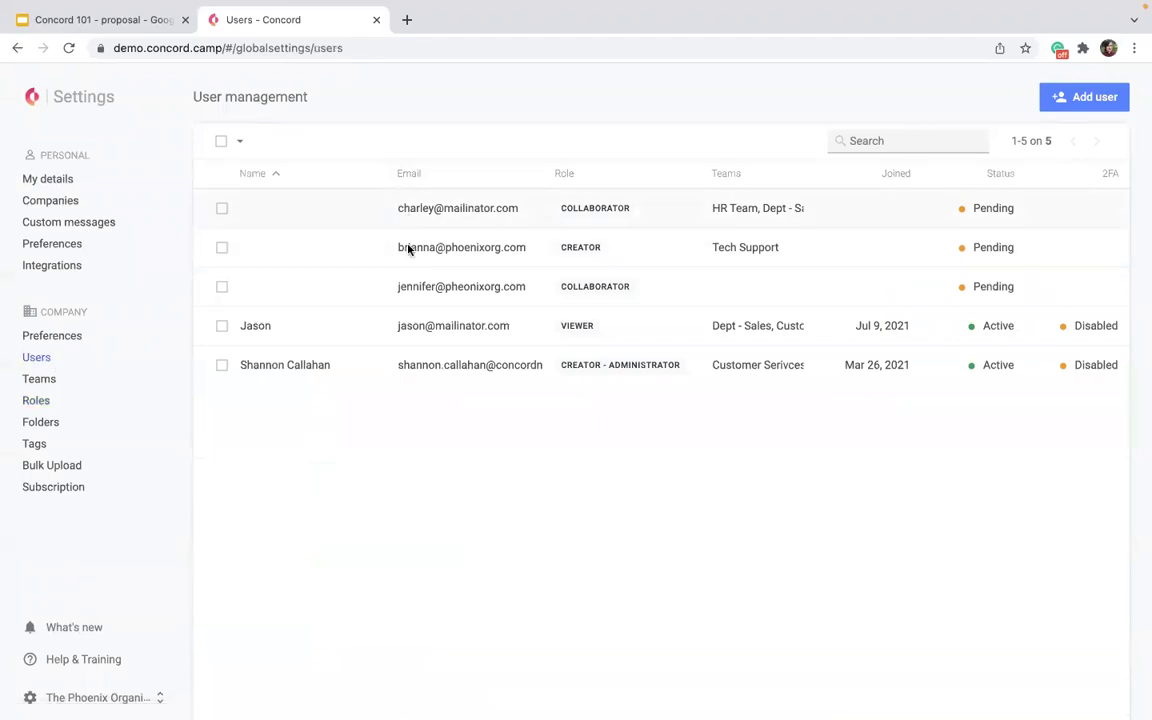
click(220, 367)
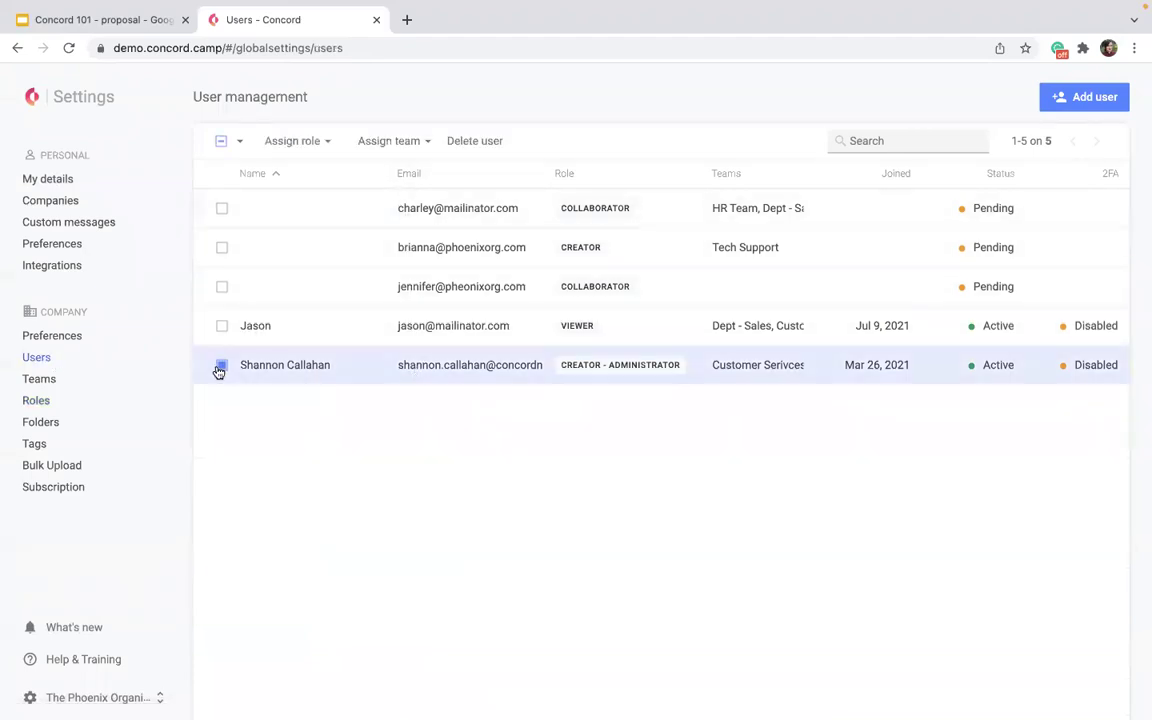
click(316, 147)
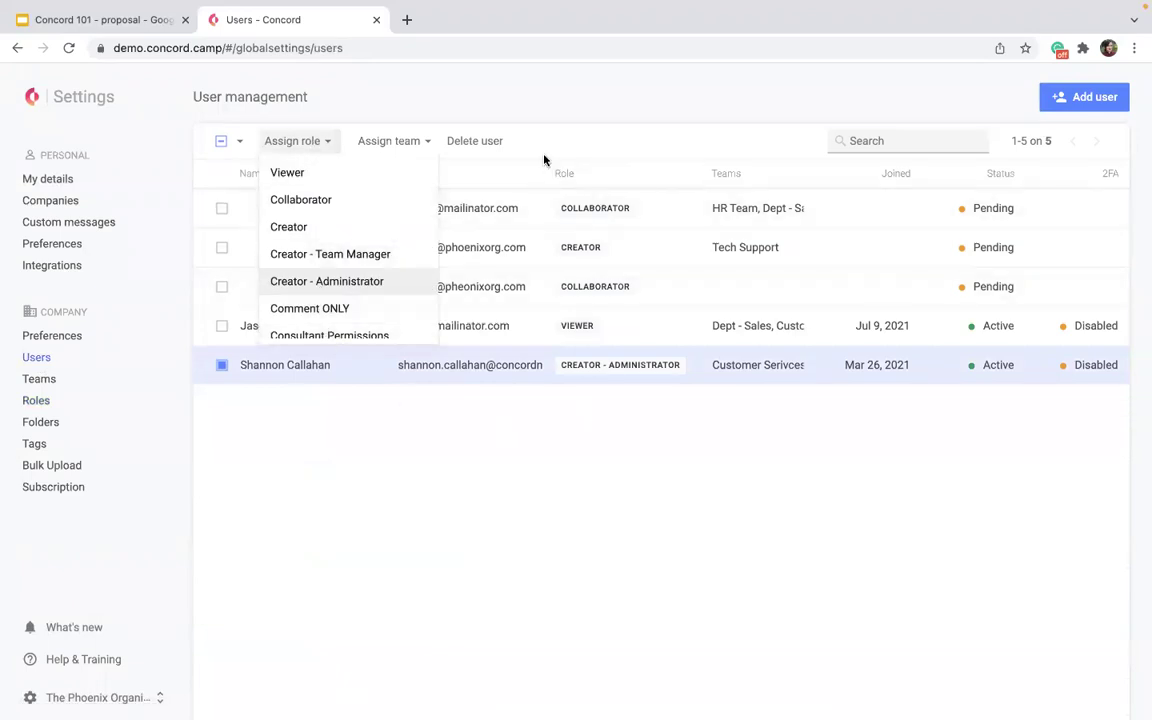
click(617, 443)
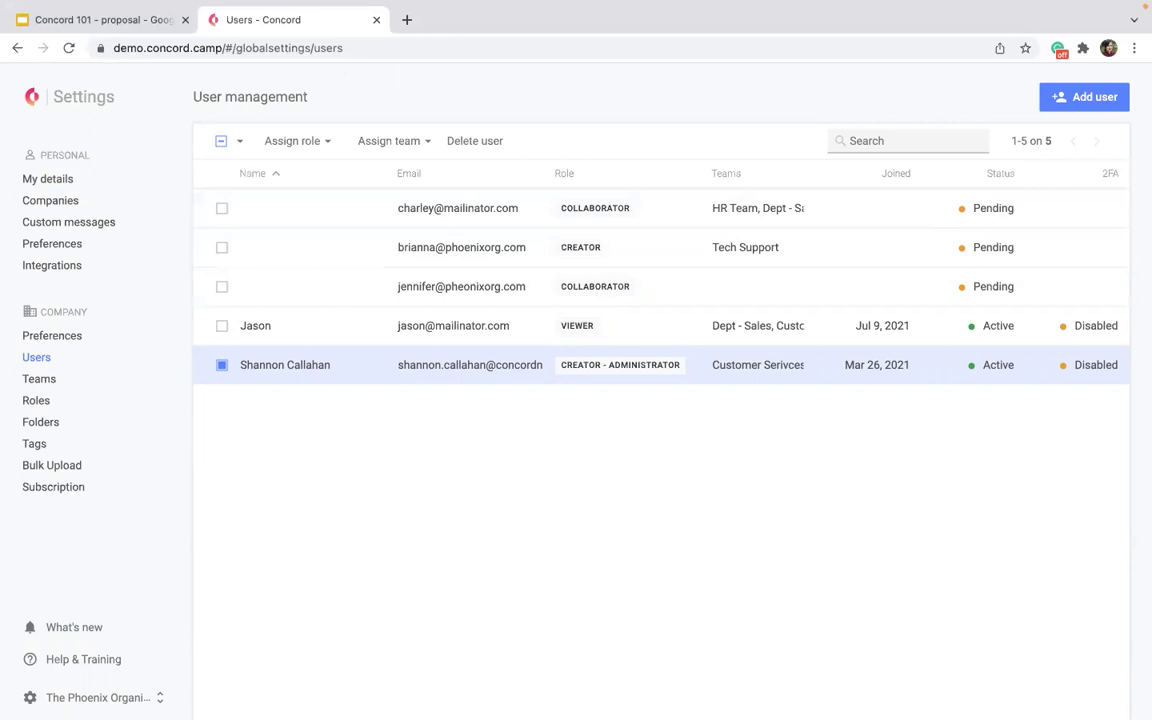
Go Home, then open the organization's Settings at the Teams page of twelve teams.
mouse_move(707, 5)
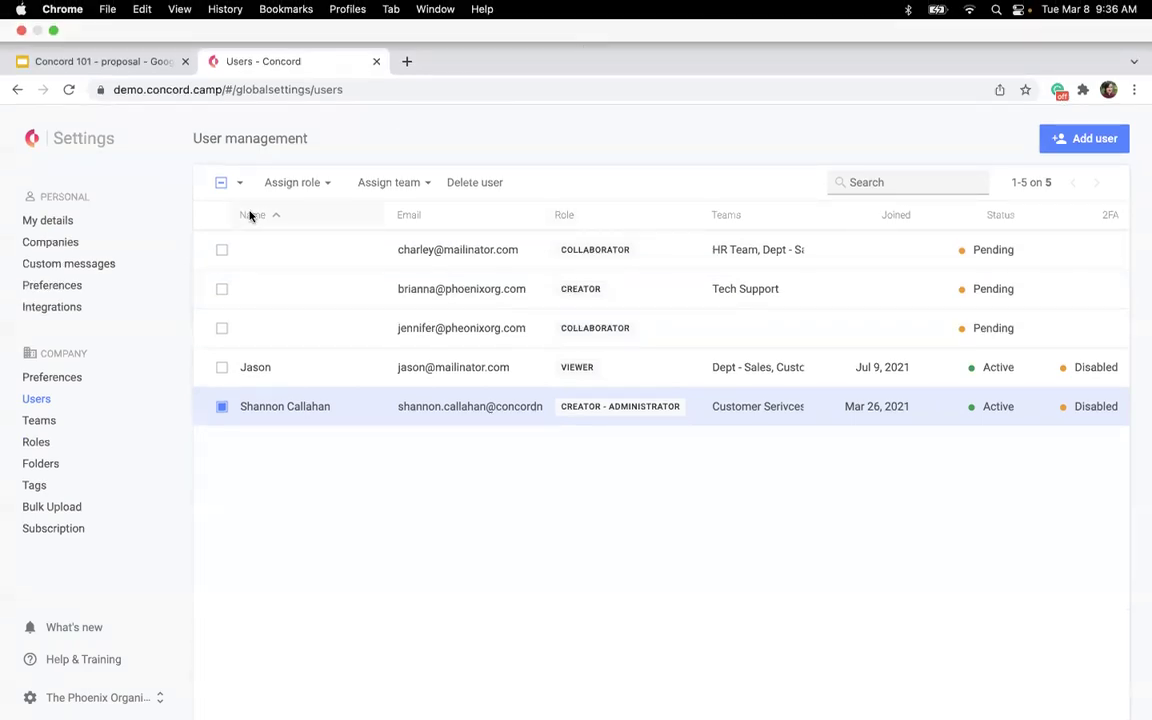
click(30, 140)
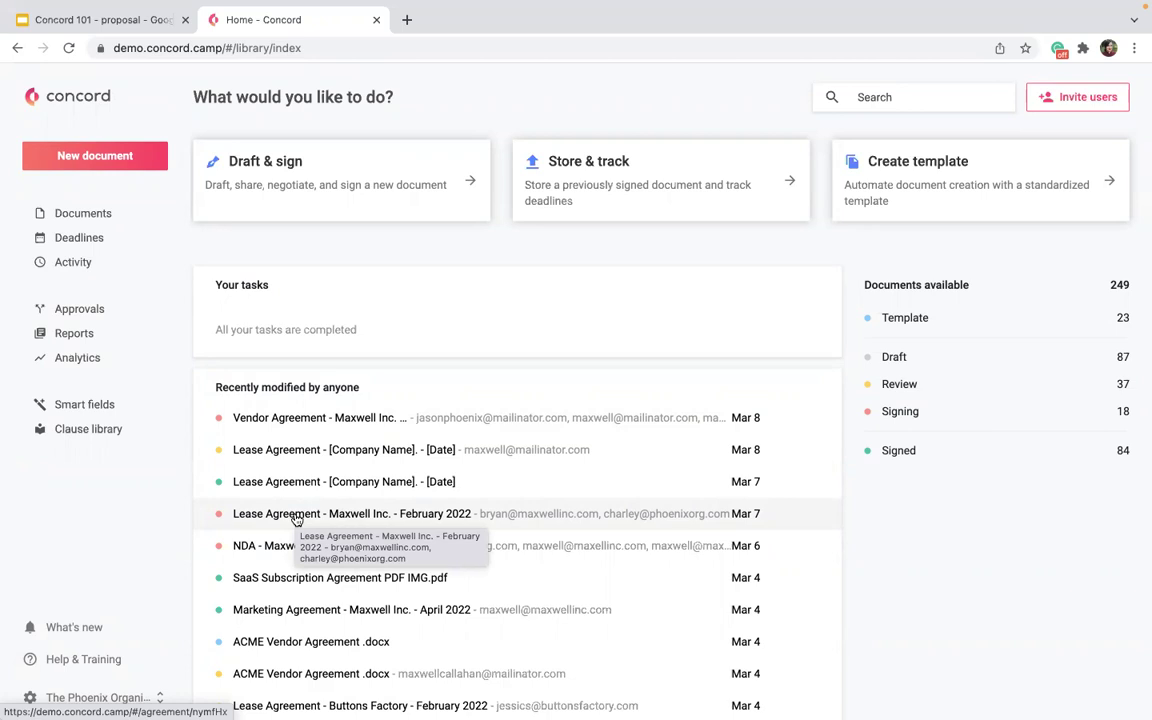
click(98, 697)
click(62, 607)
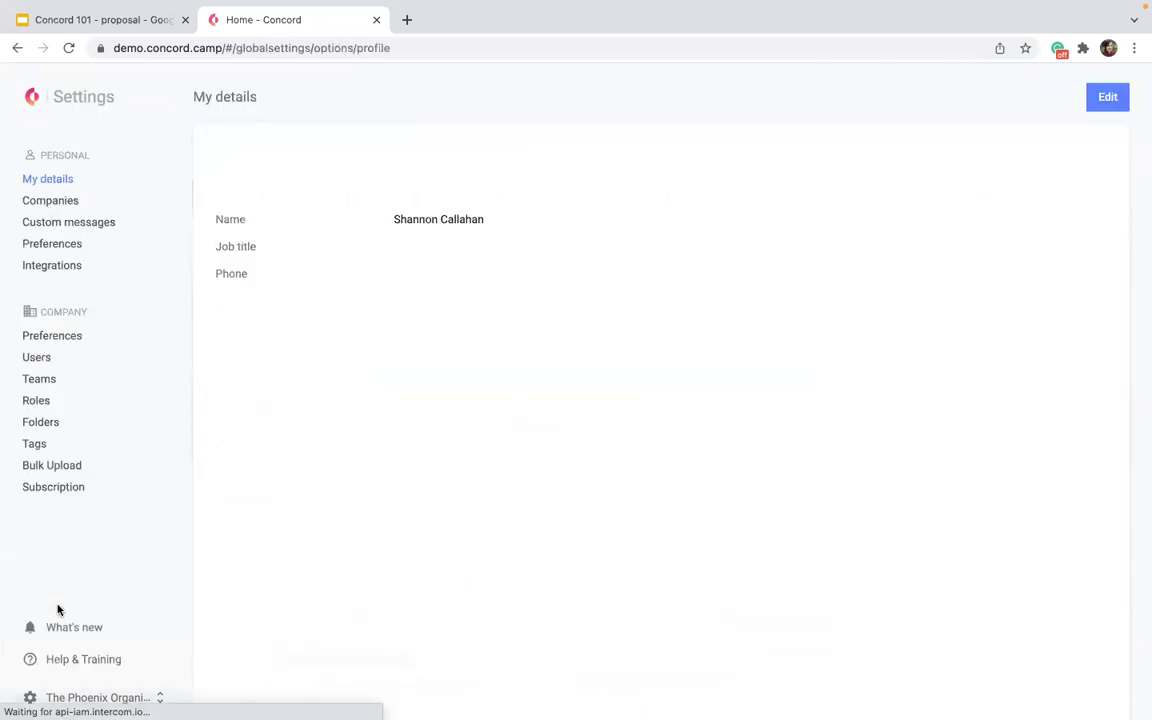
click(40, 378)
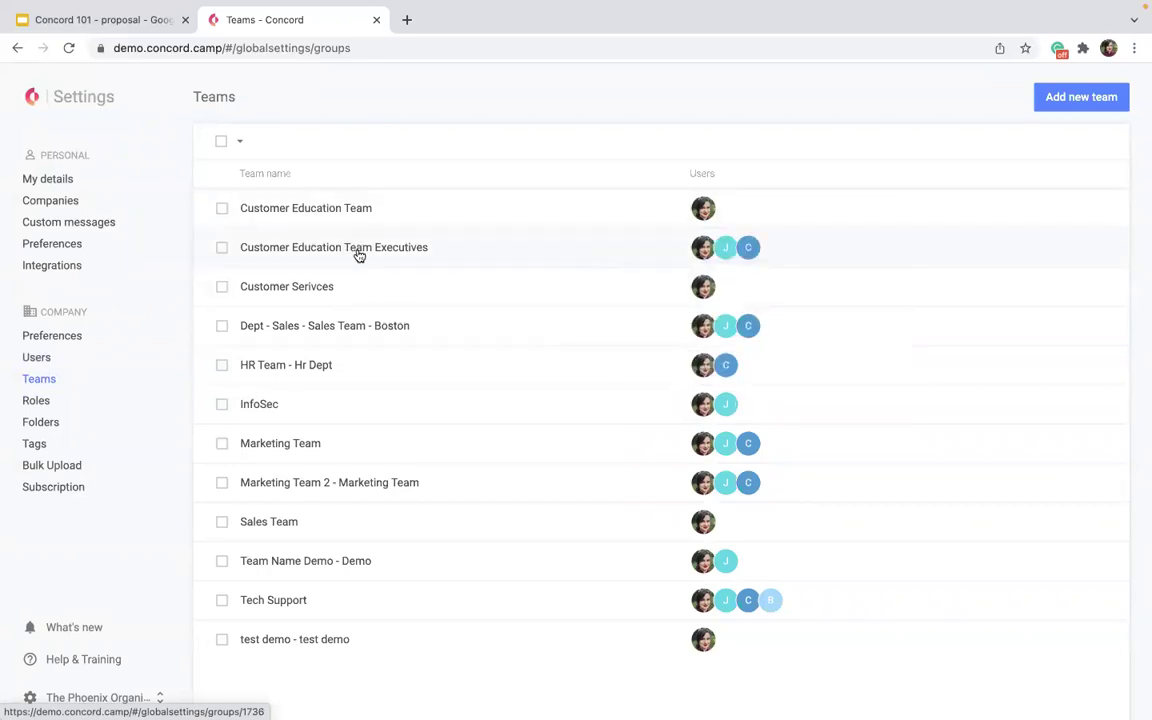
Check a team's member avatars, then return to the Home dashboard showing 249 documents.
mouse_move(694, 255)
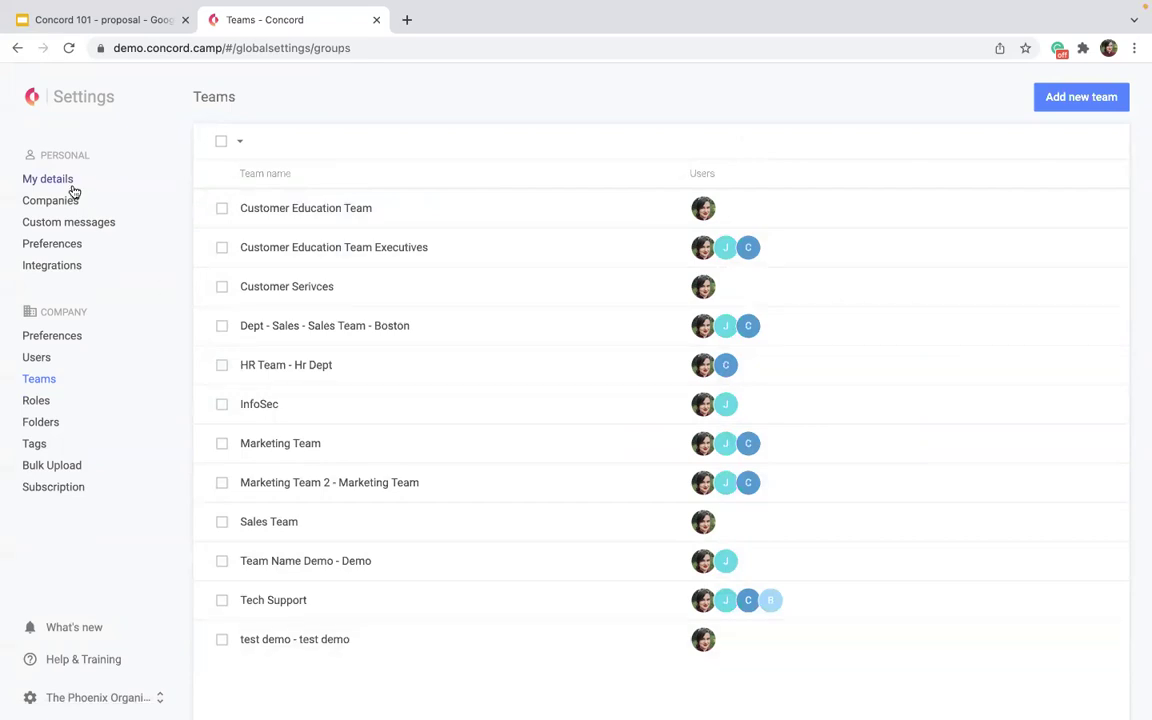
click(27, 97)
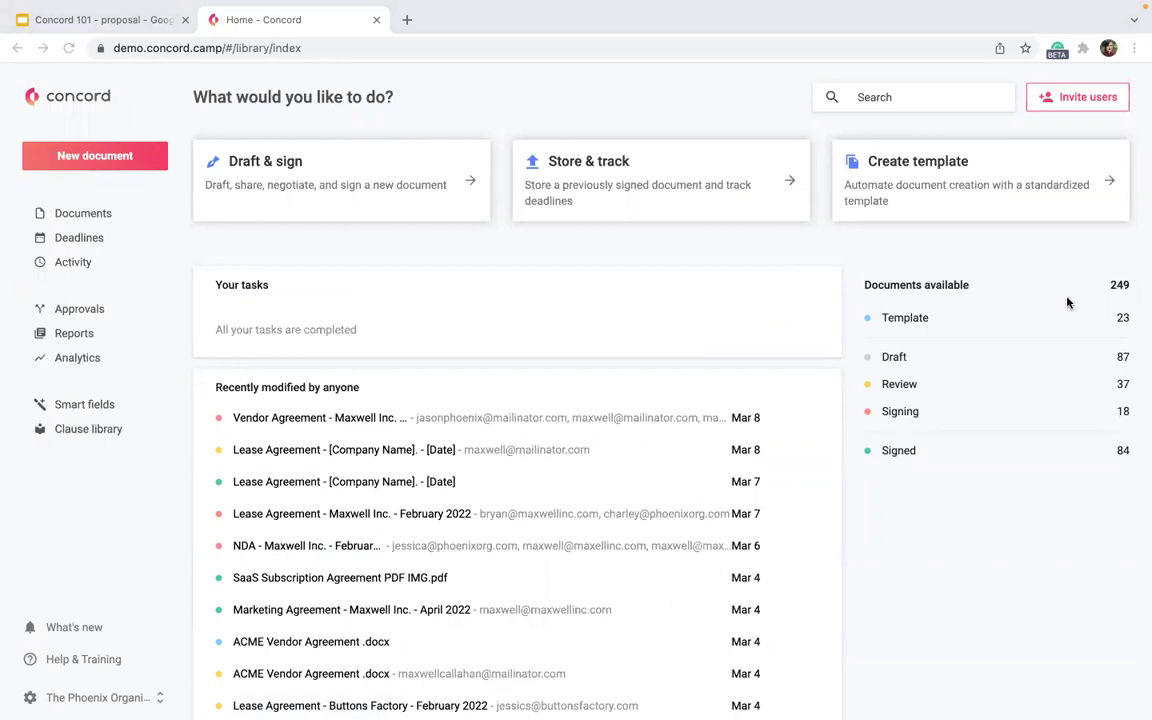
Choose Draft & sign from Home to open the New Document start screen.
mouse_move(575, 715)
click(418, 190)
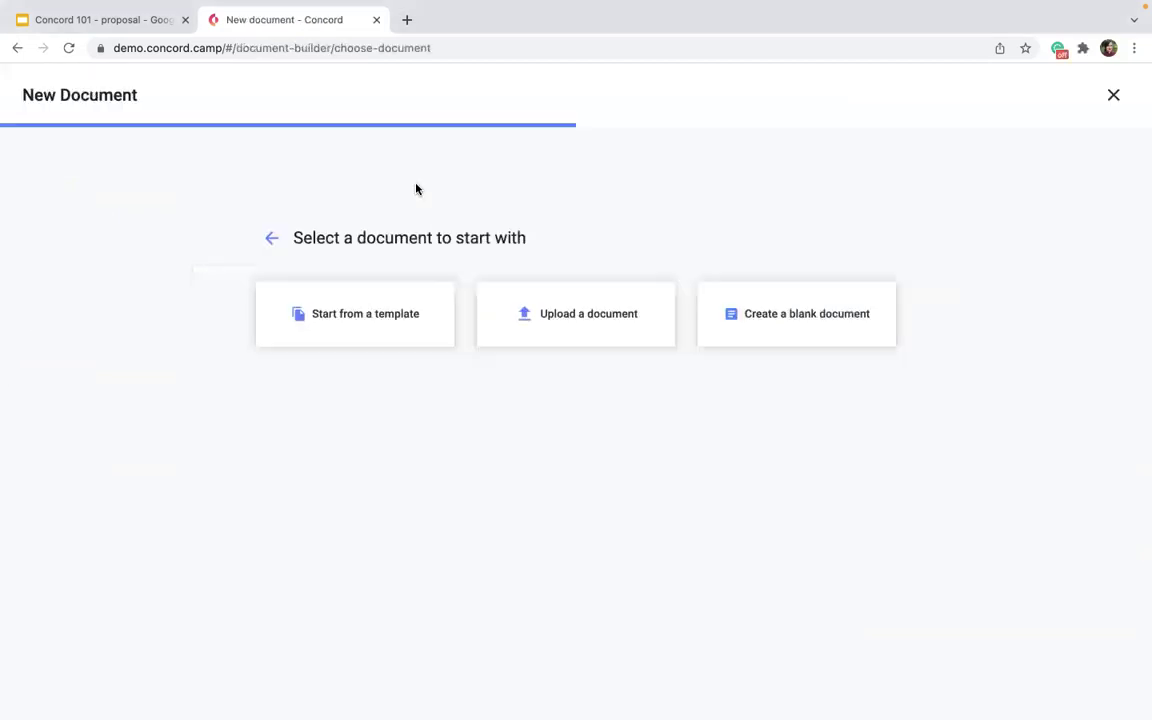
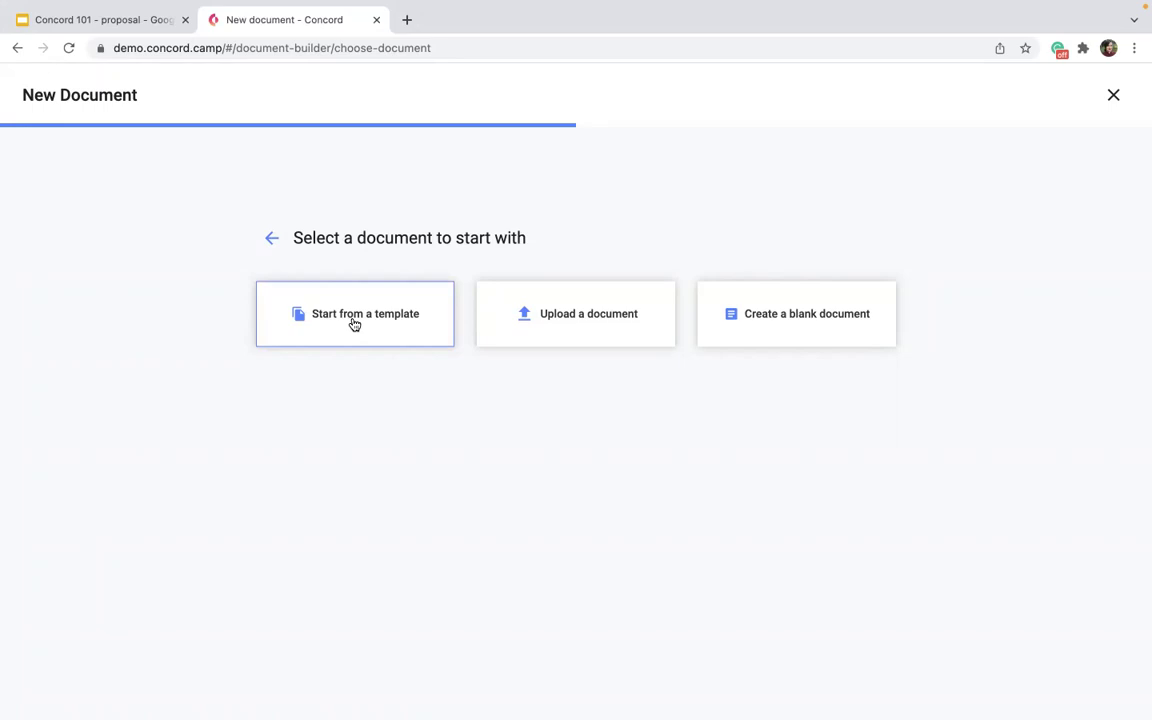
Start a document from a template, filtering on 'sales' and picking Sales Agreement - [Customer Name] - [Date].
click(354, 325)
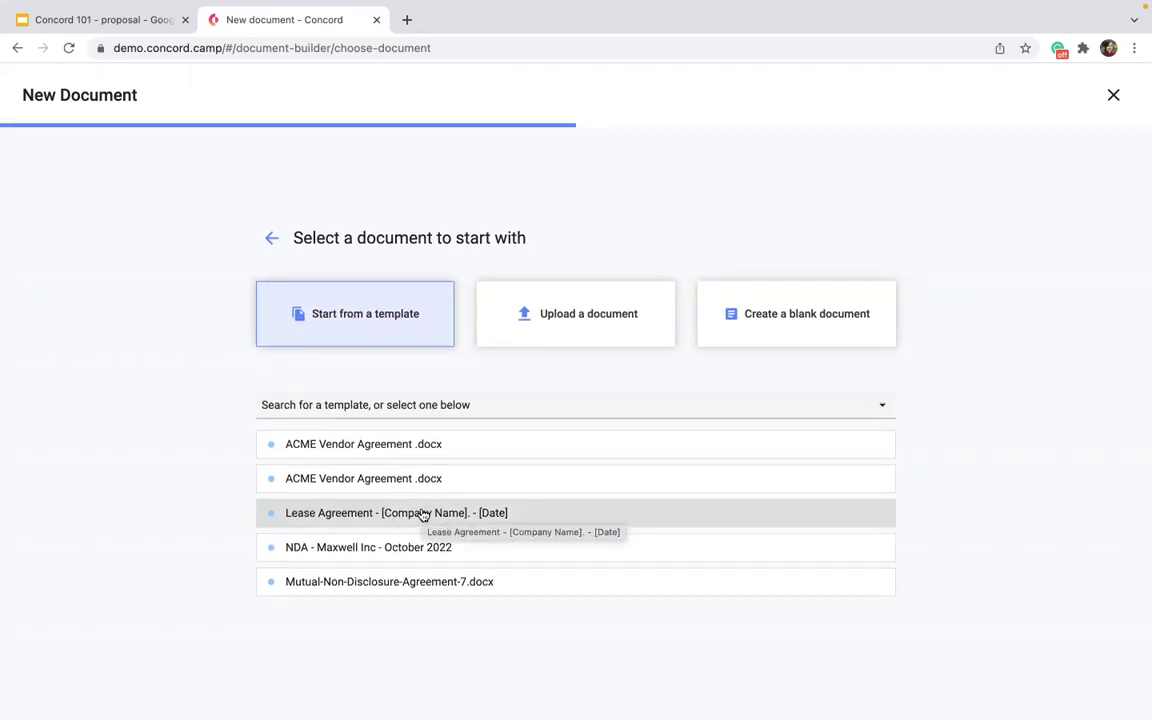
click(357, 404)
text(sales)
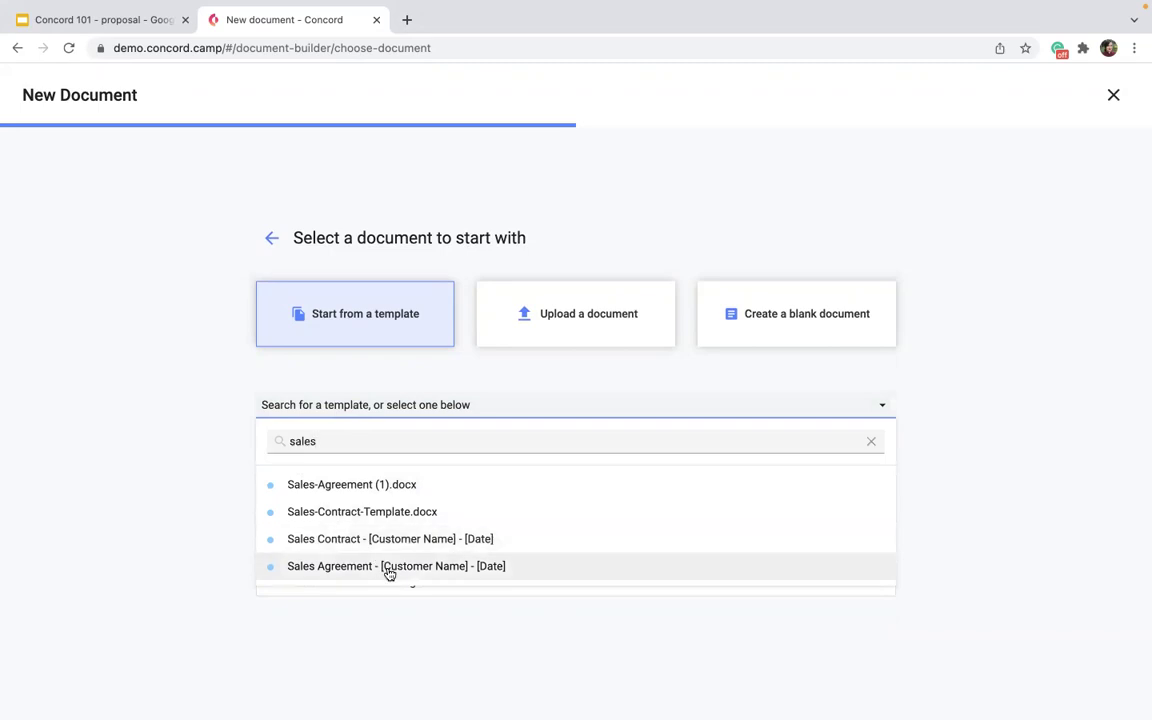
click(389, 566)
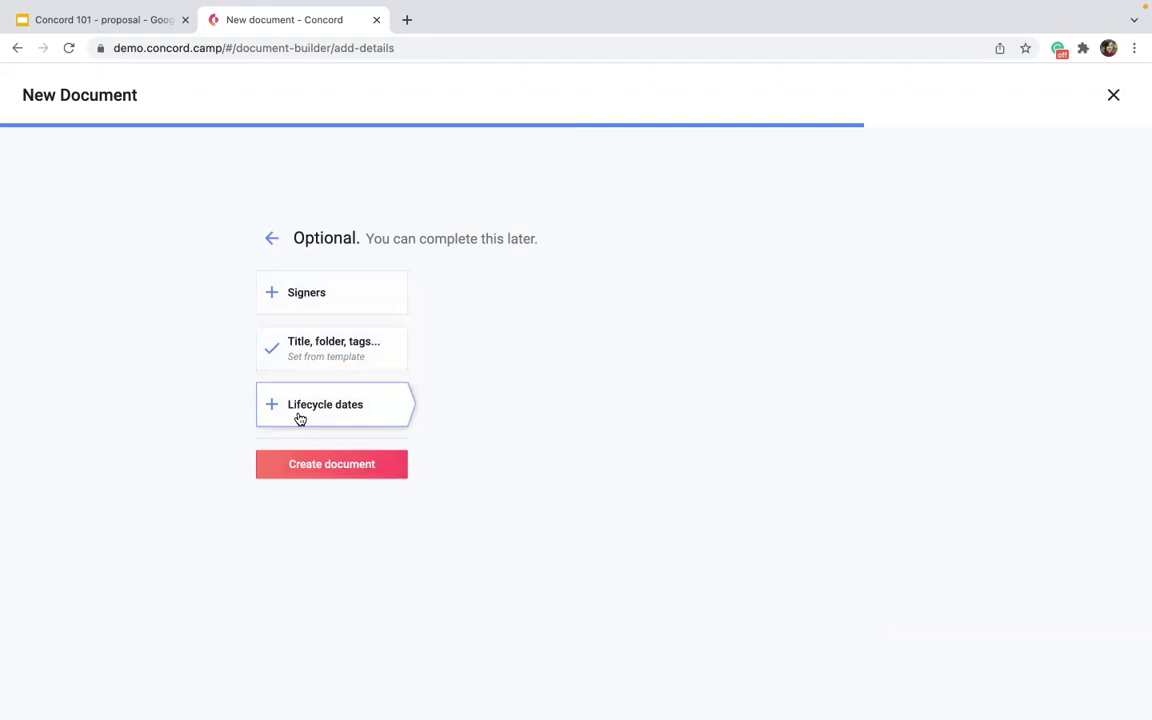
Create the Sales Agreement draft and scroll through its Sales Contract text on the Summary tab.
click(316, 476)
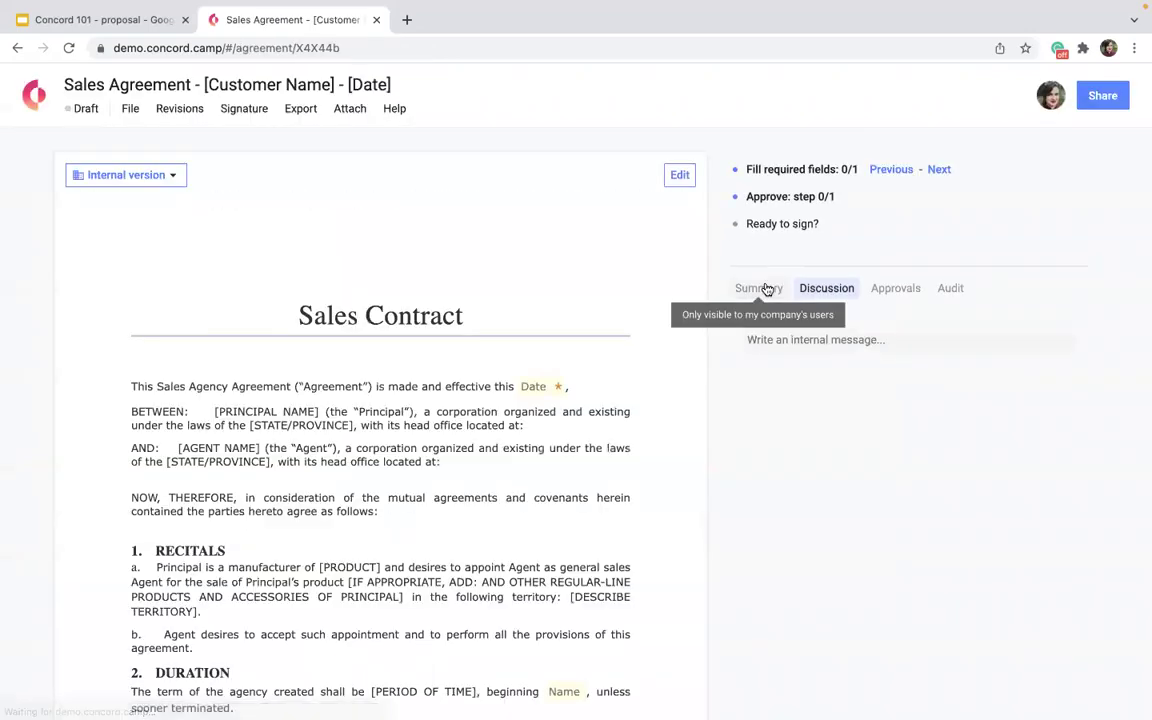
click(762, 289)
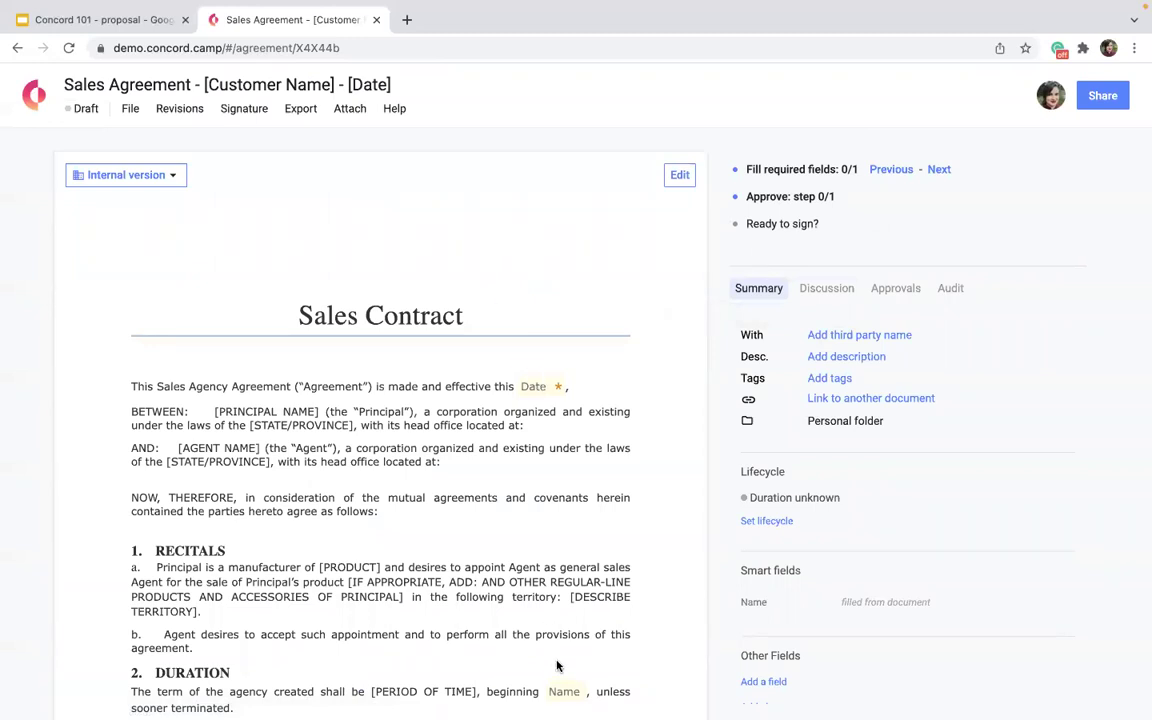
scroll(557, 665, down, 3)
scroll(557, 665, down, 15)
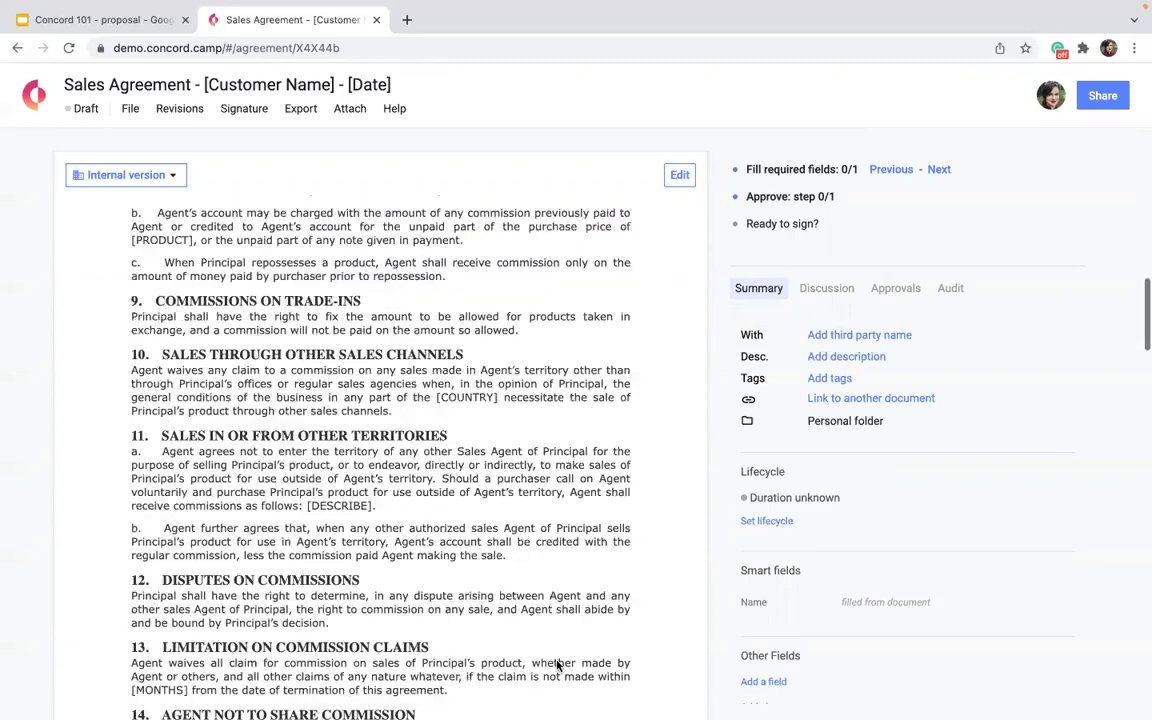
scroll(557, 660, down, 3)
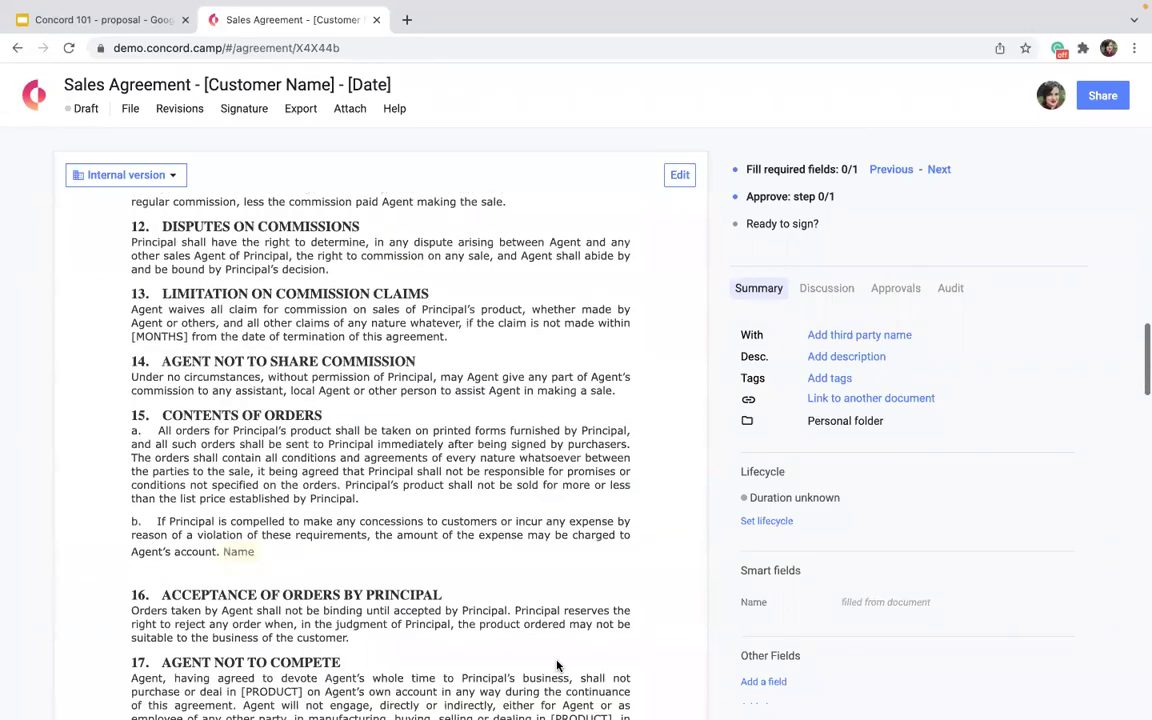
scroll(557, 665, up, 1)
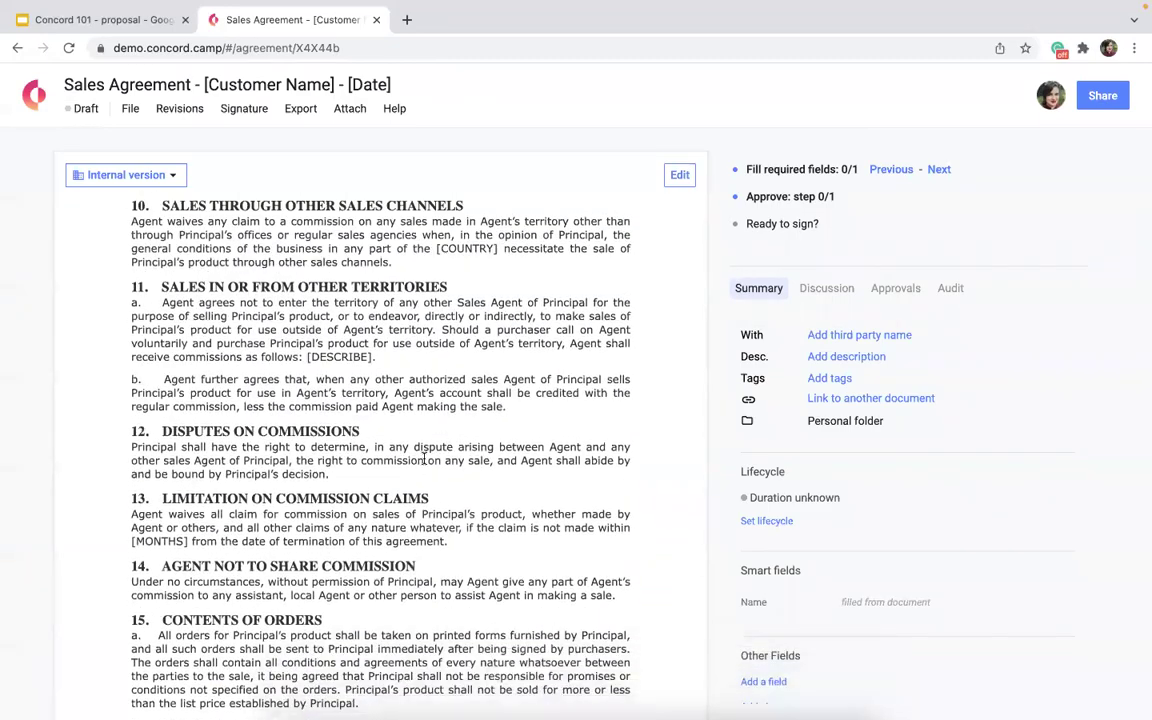
scroll(517, 394, up, 10)
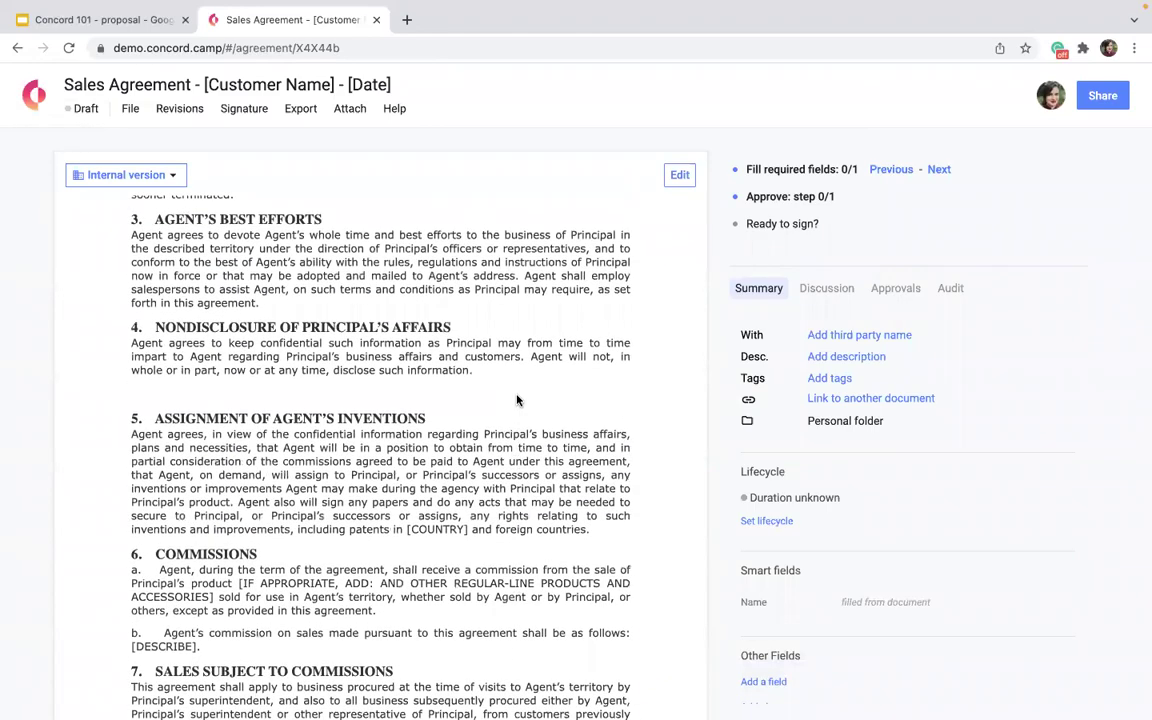
scroll(517, 400, up, 5)
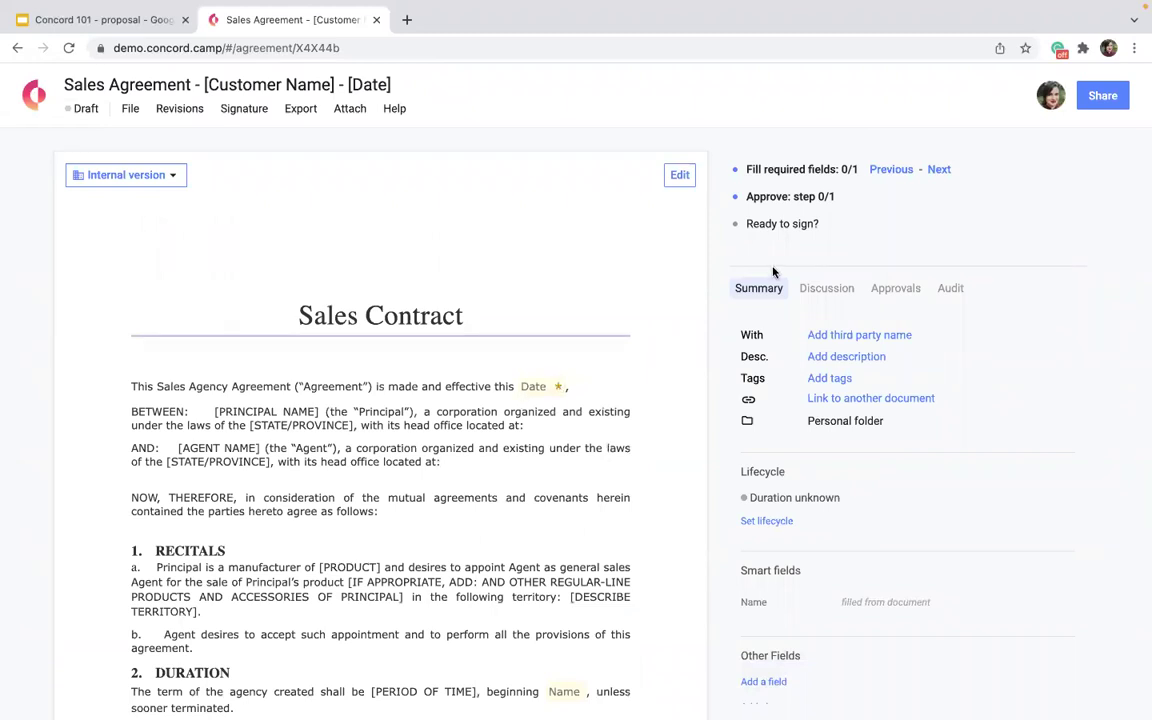
Check the Step 1 approver on the Approvals tab, then go back to the Concord Home page.
click(884, 289)
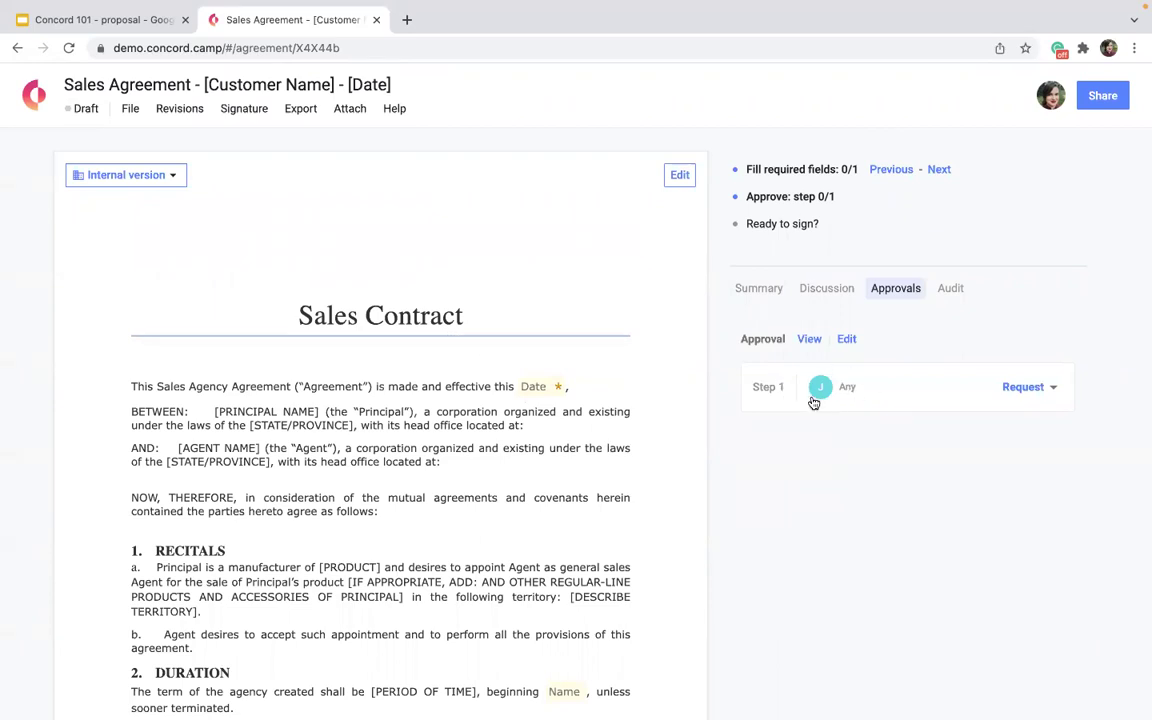
mouse_move(826, 393)
click(33, 95)
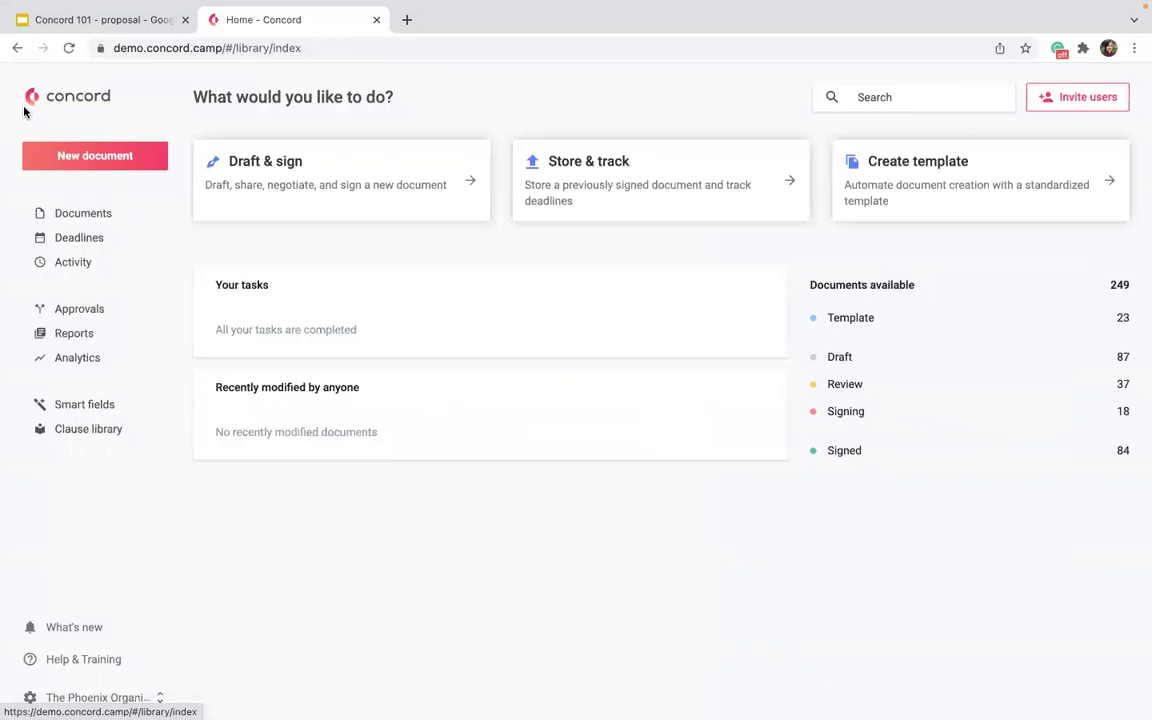
Create a blank document, skipping the optional details.
click(381, 208)
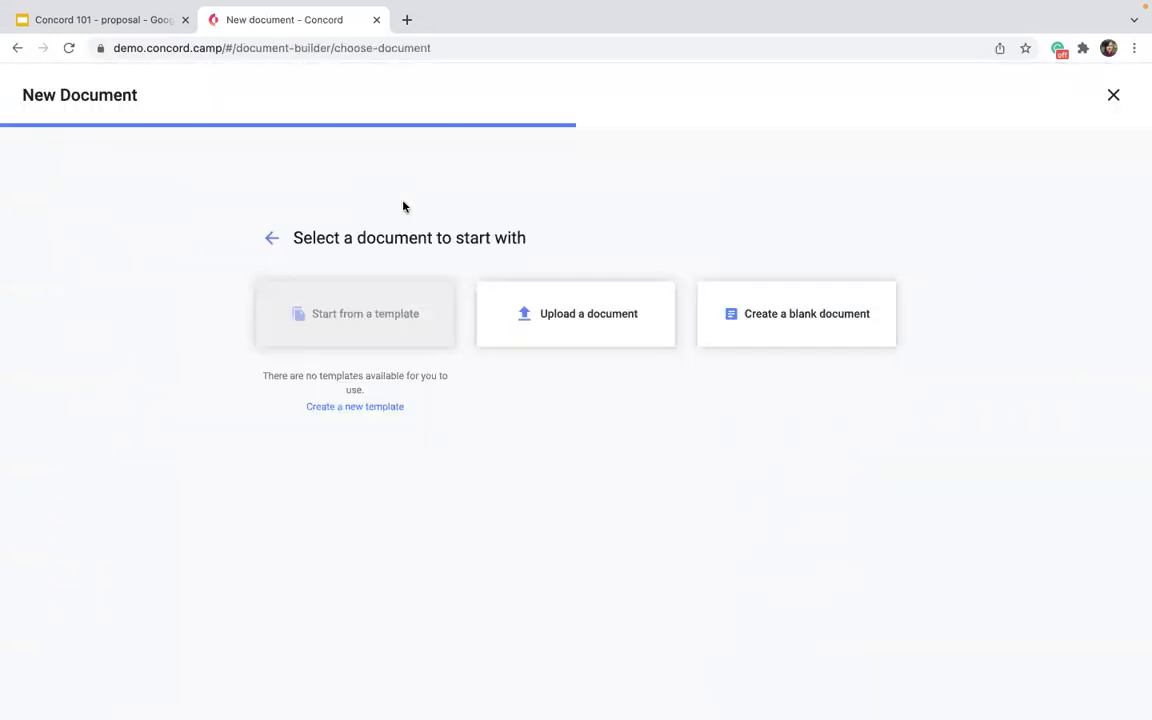
click(773, 316)
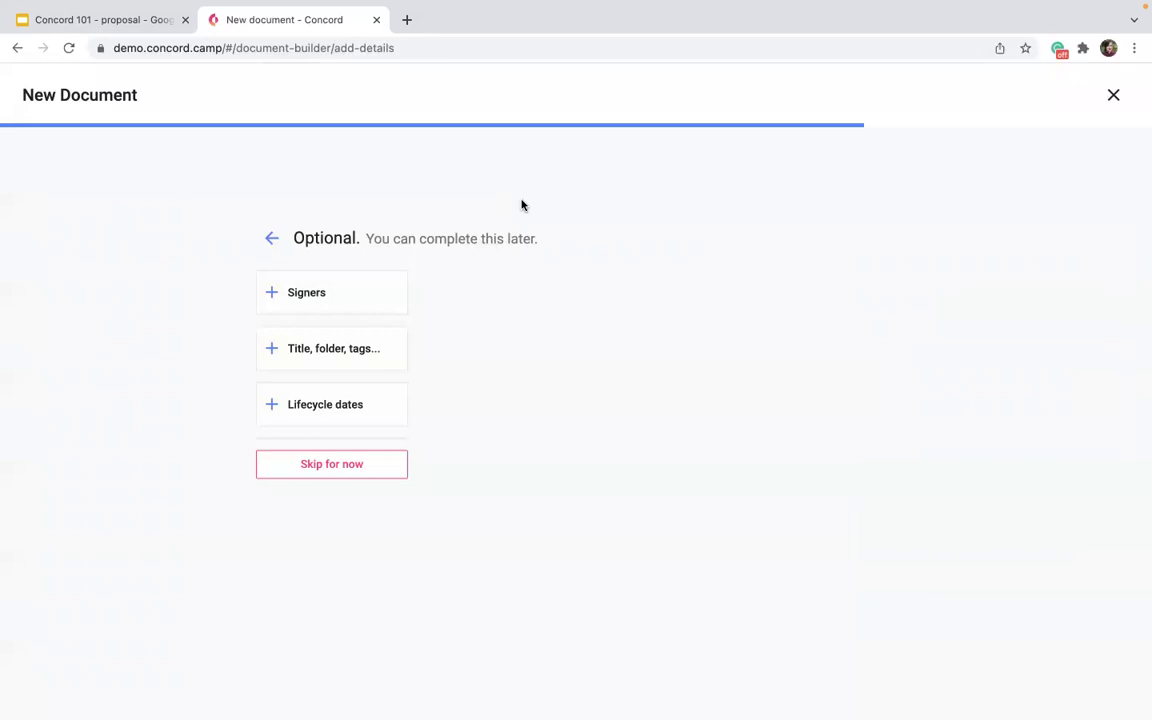
click(320, 467)
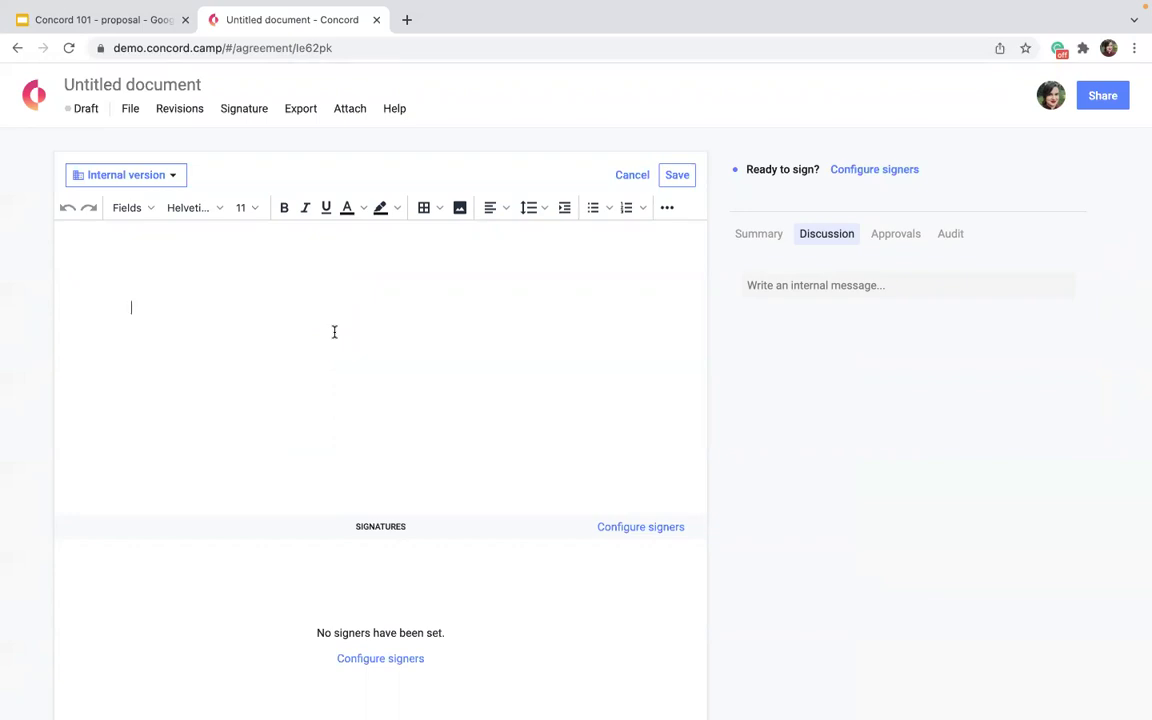
Type 'type infor' into the draft, glance at the Fields list, and save it on leaving.
text(type infor)
click(140, 207)
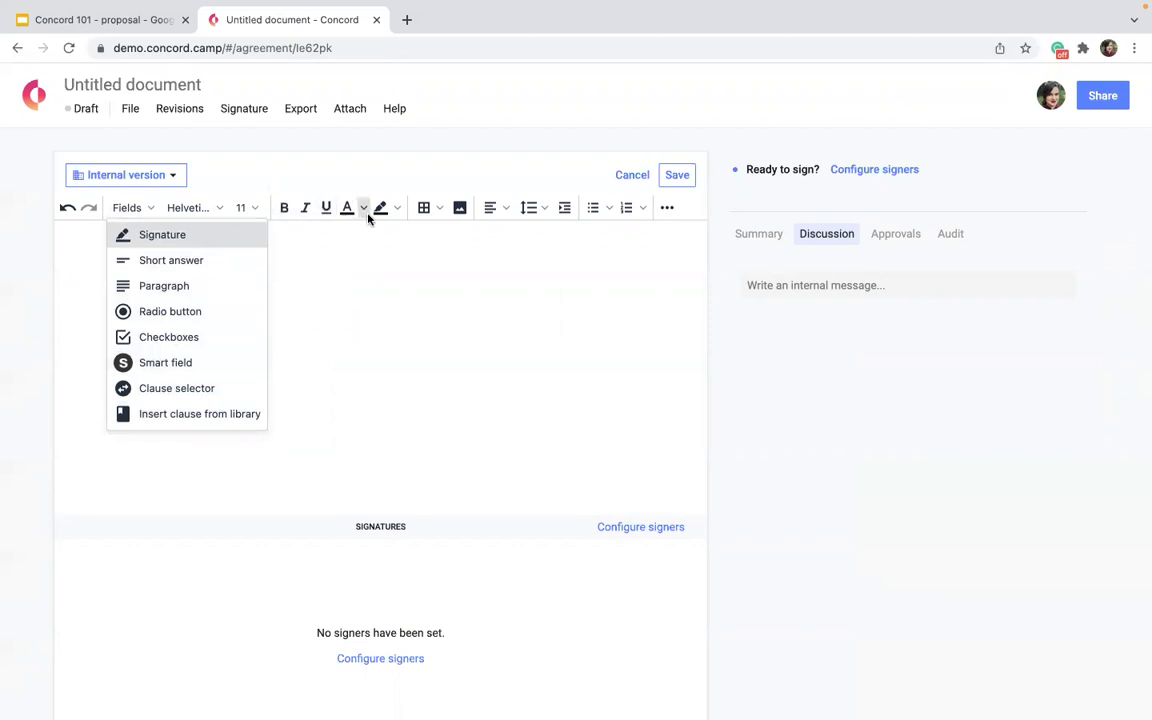
click(746, 245)
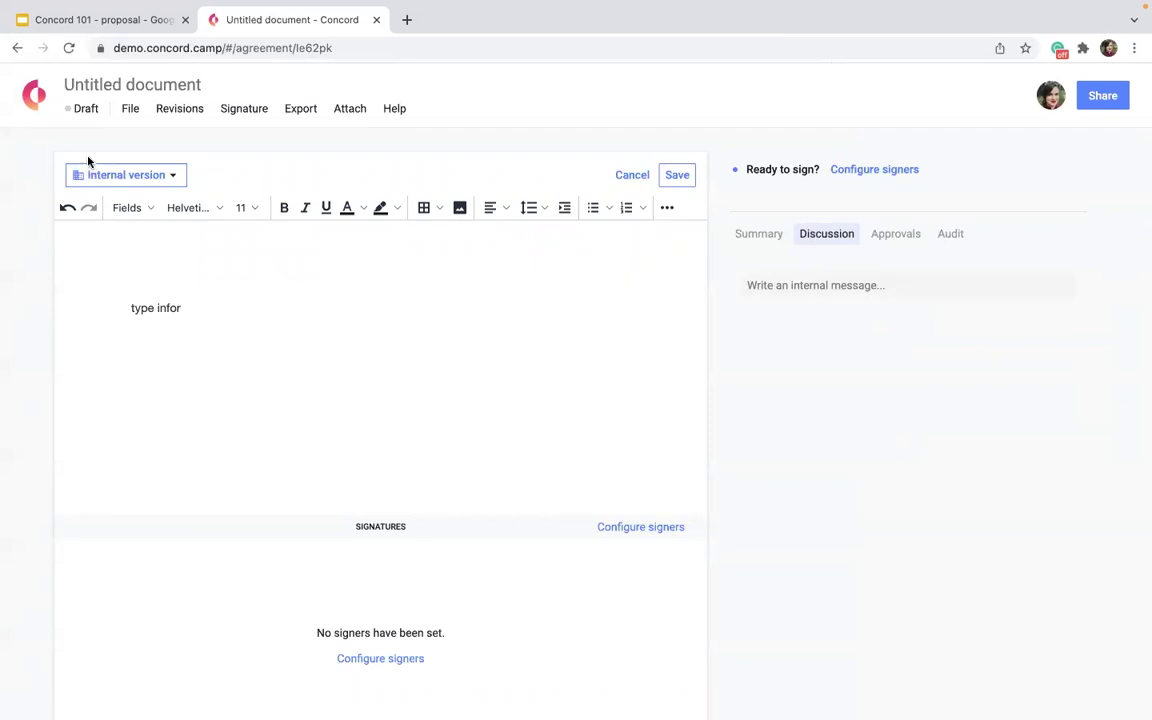
click(40, 100)
click(708, 249)
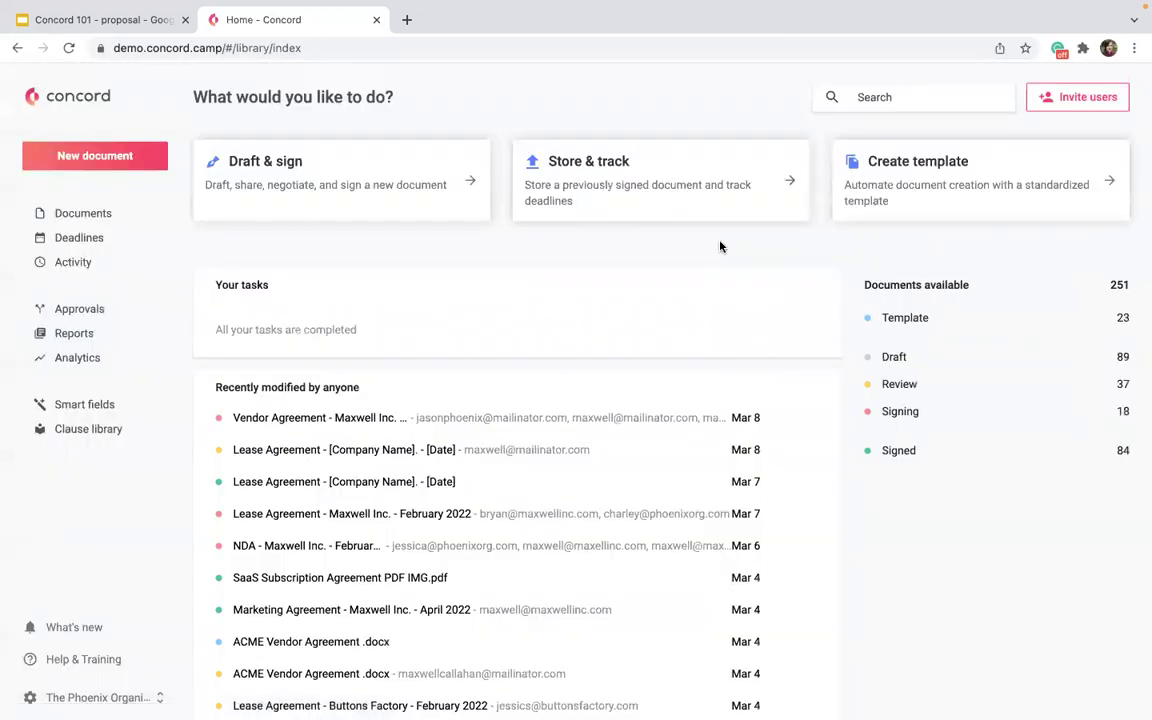
Upload Sale_of_Intellectual_Property_Agreement.pdf from Template contracts and create it as a PDF document.
click(440, 195)
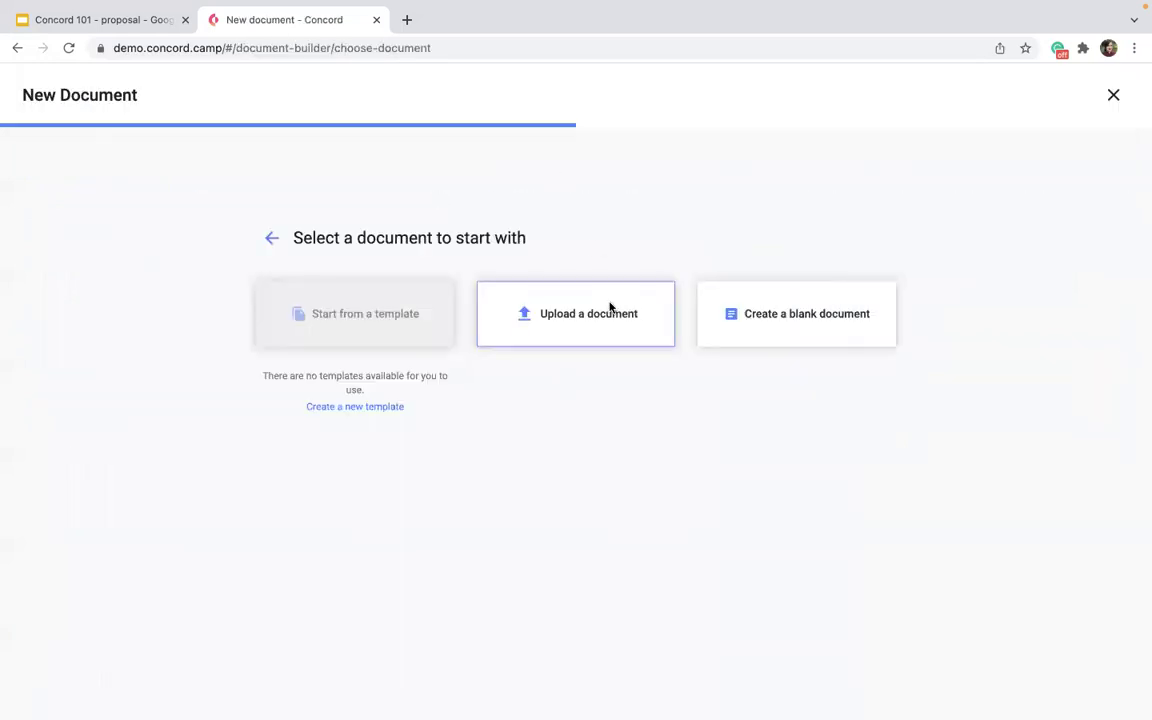
click(545, 311)
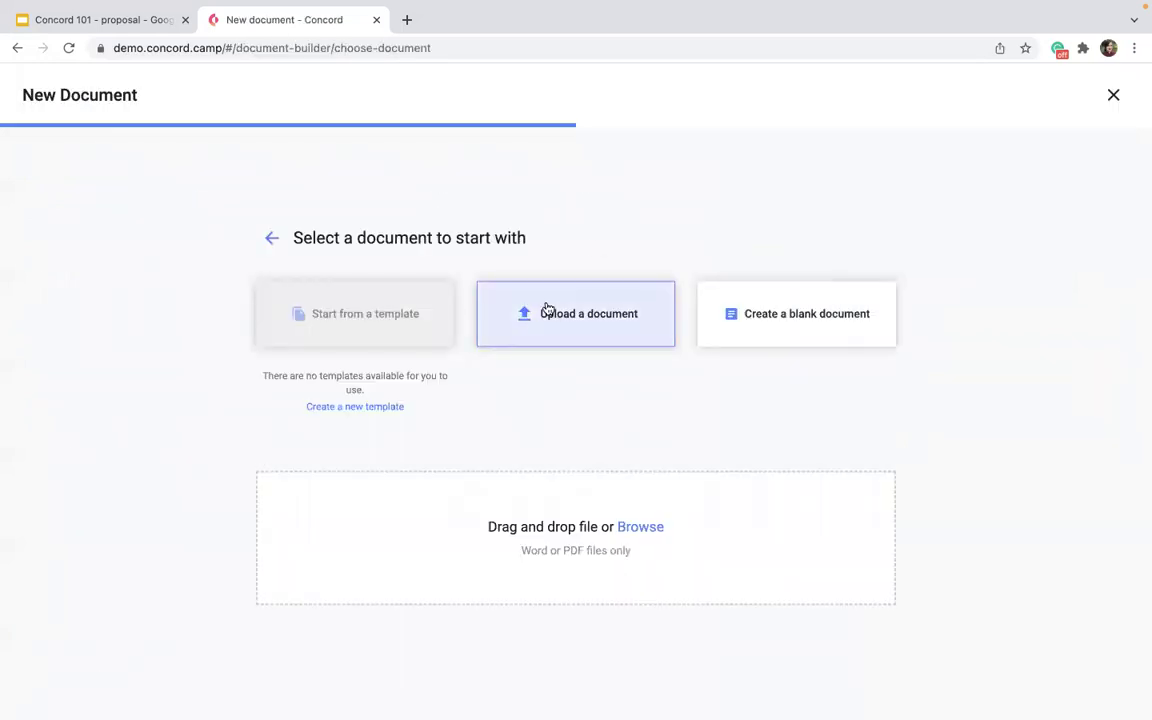
click(640, 527)
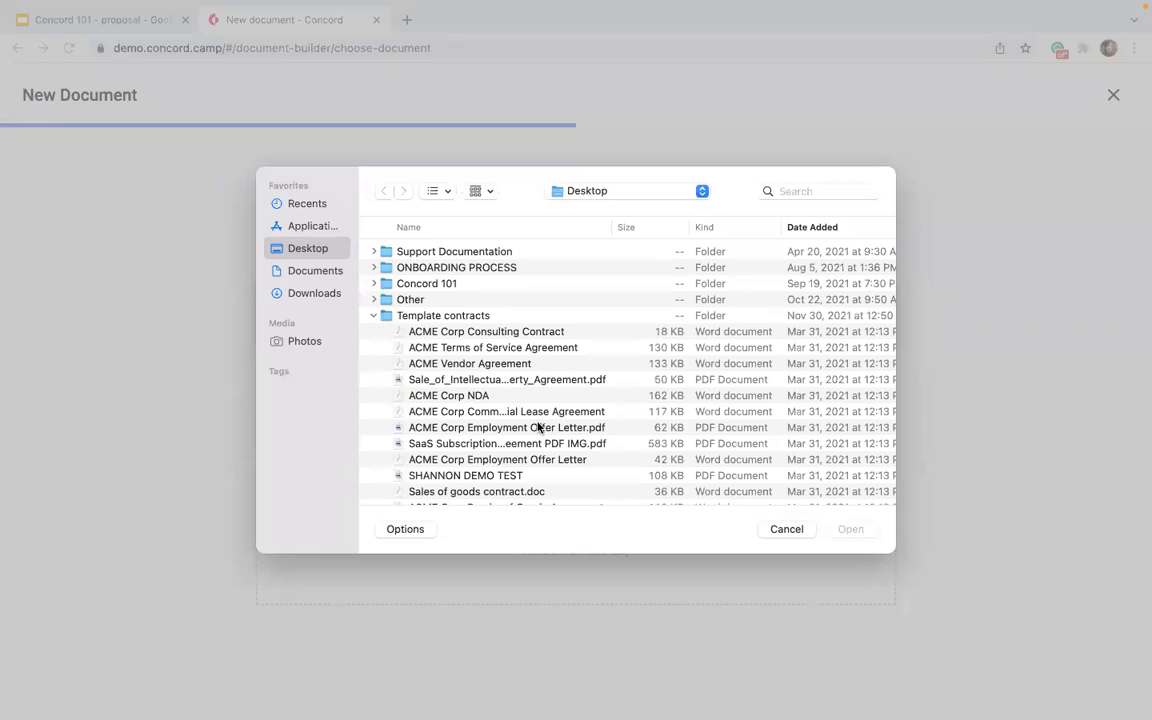
click(491, 380)
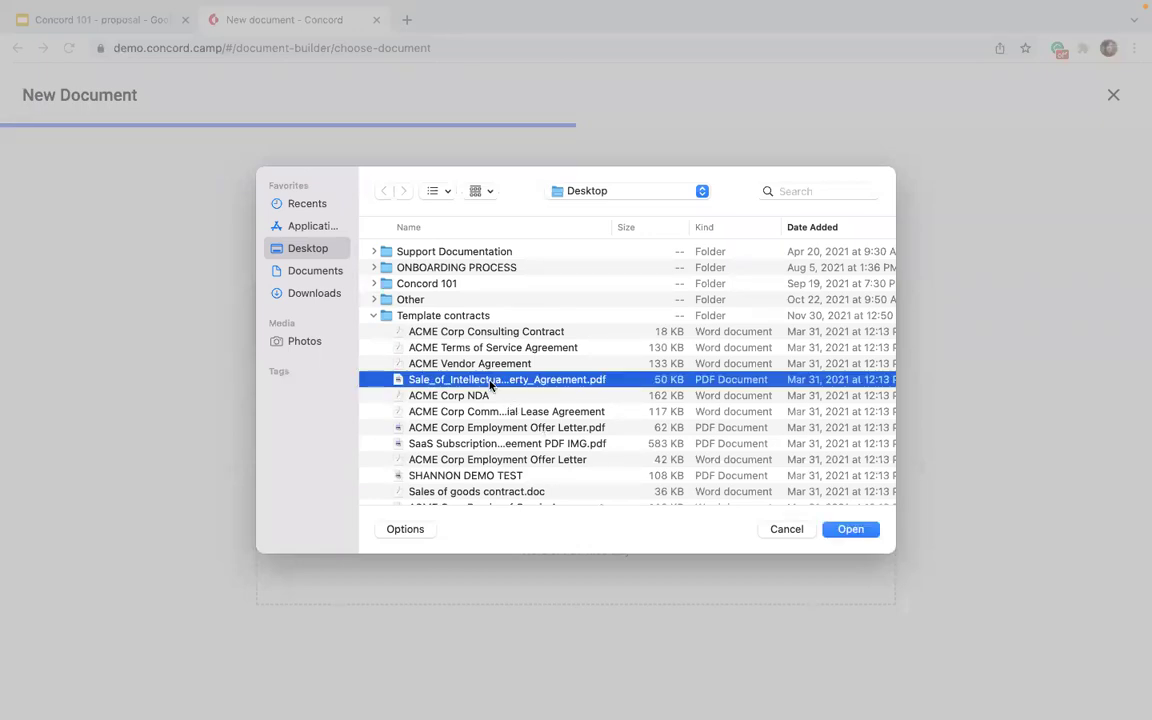
click(849, 529)
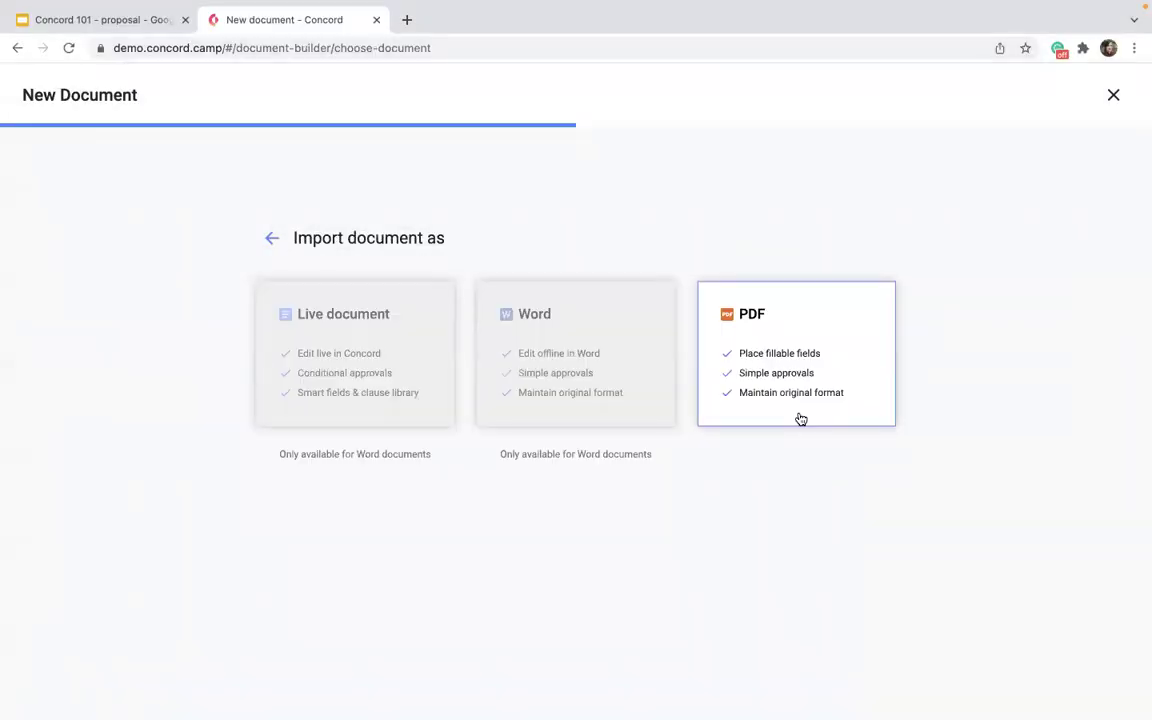
click(800, 419)
click(288, 472)
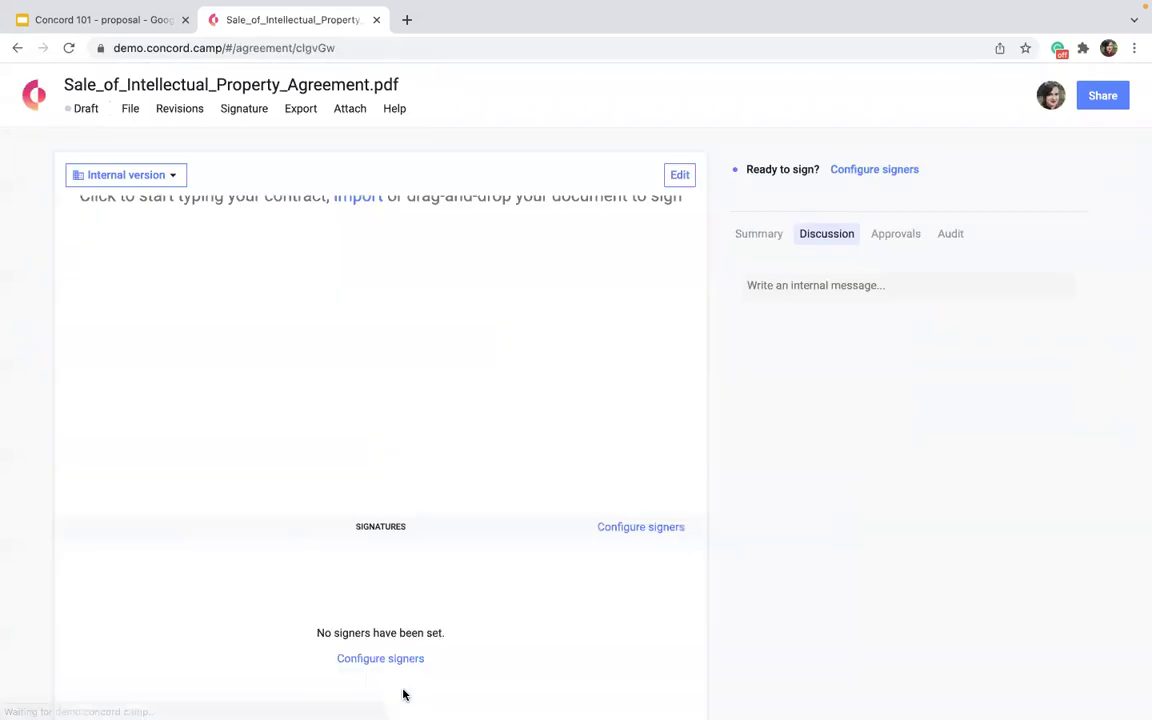
Look over the agreement's Summary, Messages, and insertable and signature fields in edit mode.
click(763, 236)
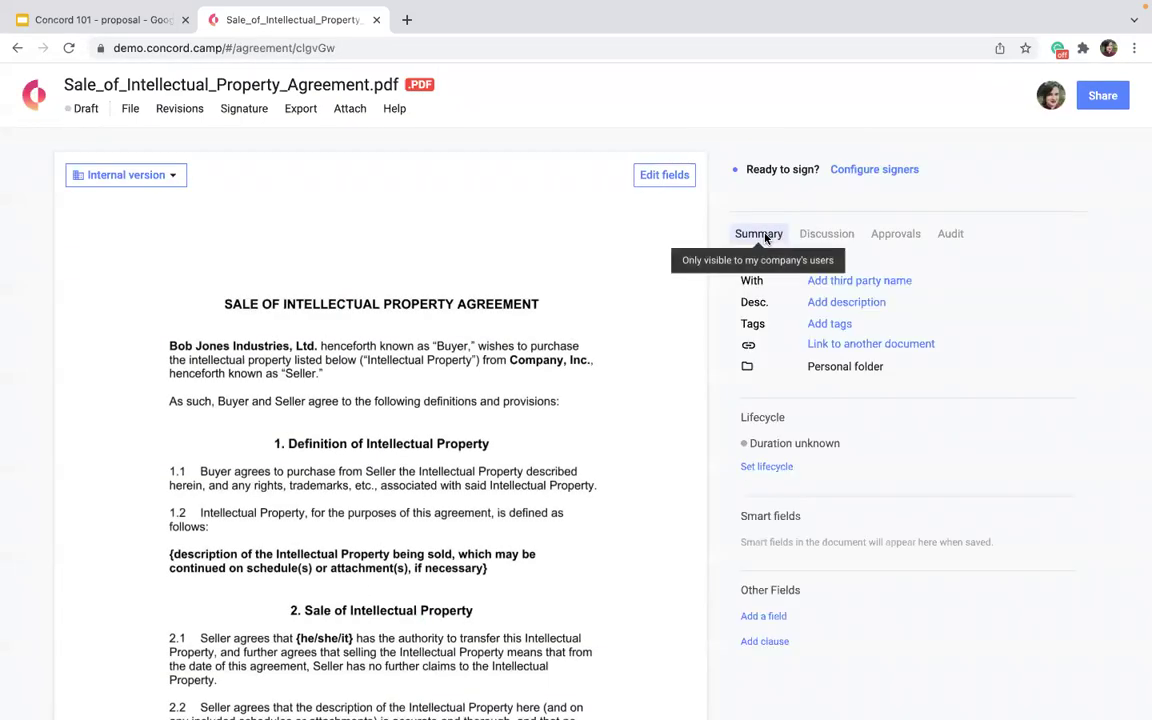
click(841, 234)
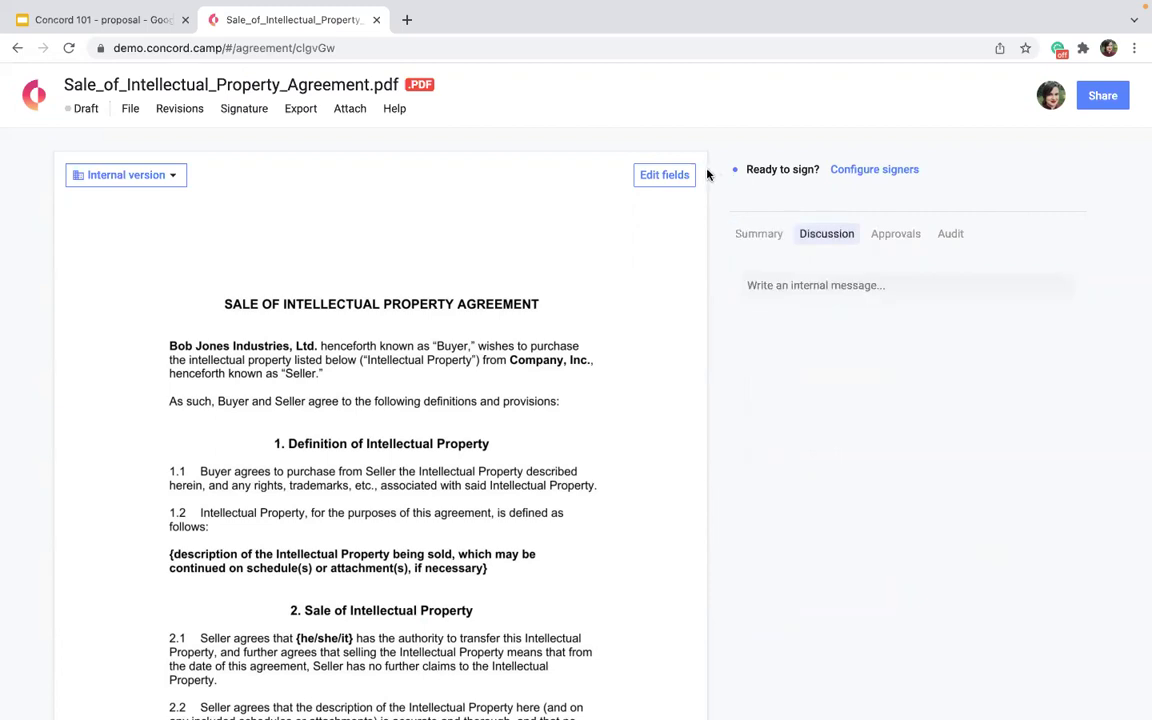
click(666, 175)
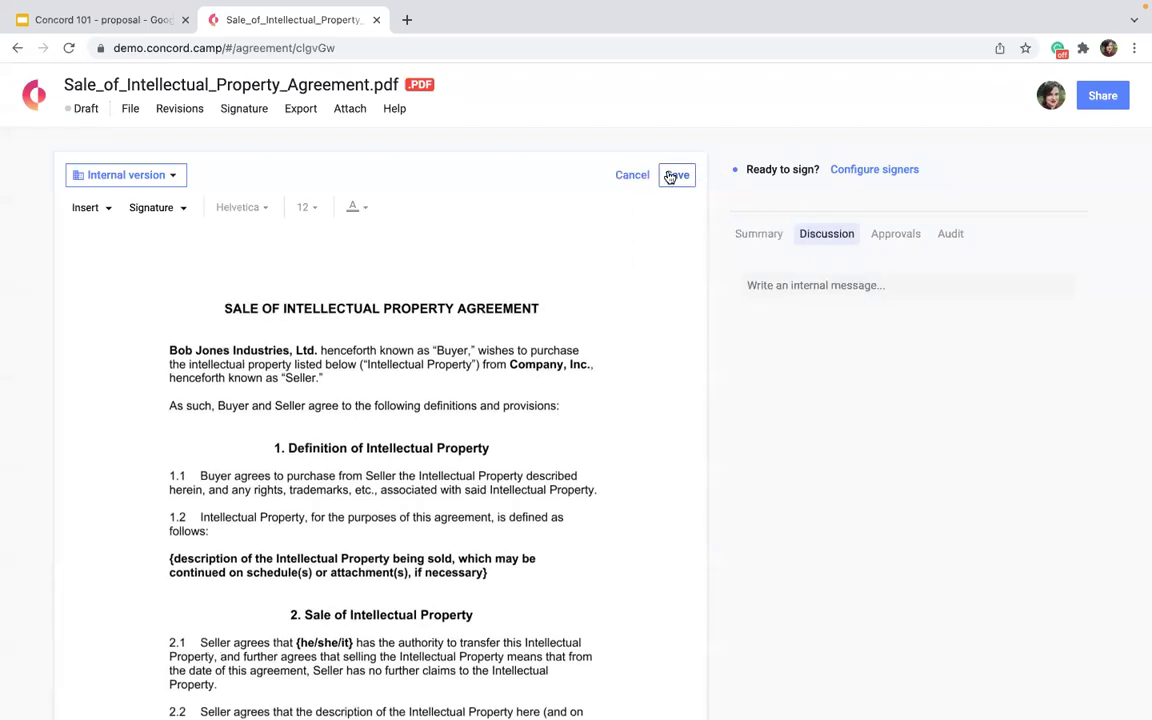
click(90, 208)
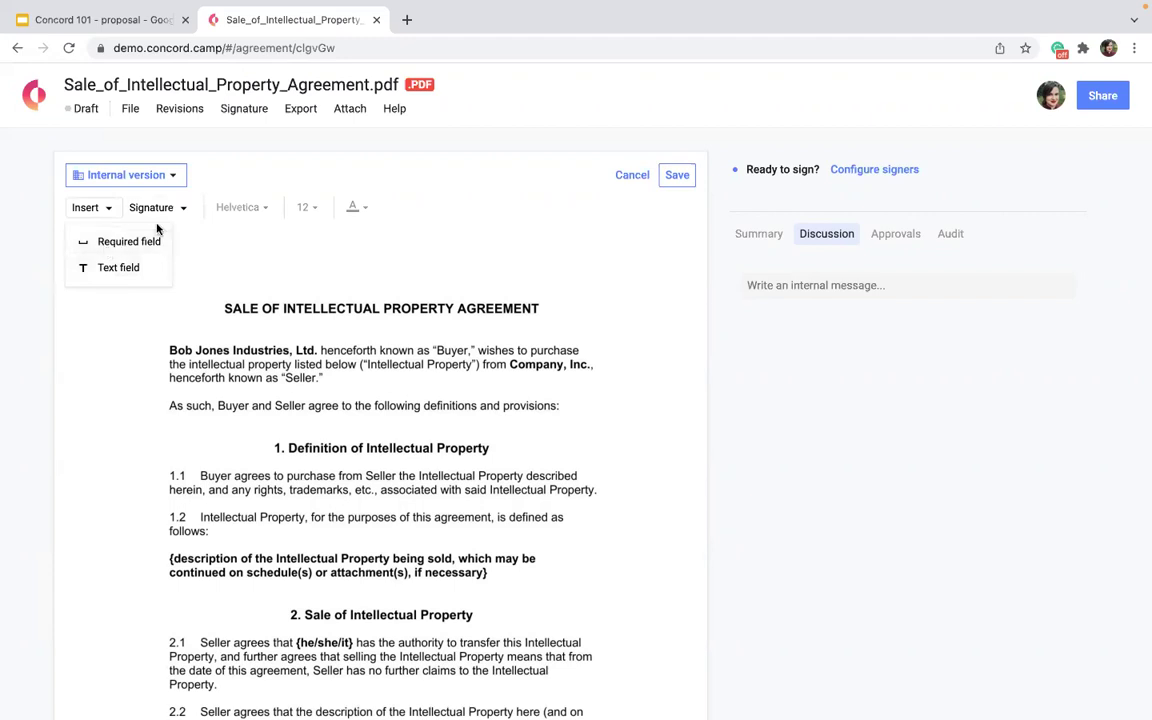
click(153, 209)
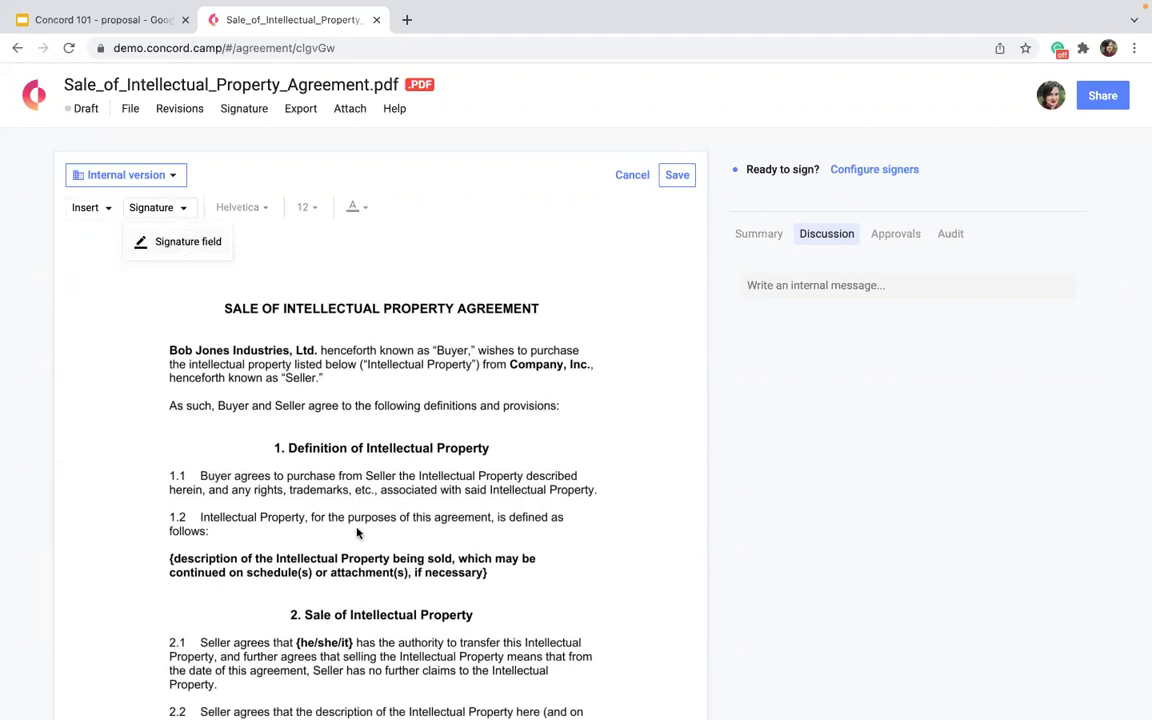
scroll(388, 590, down, 15)
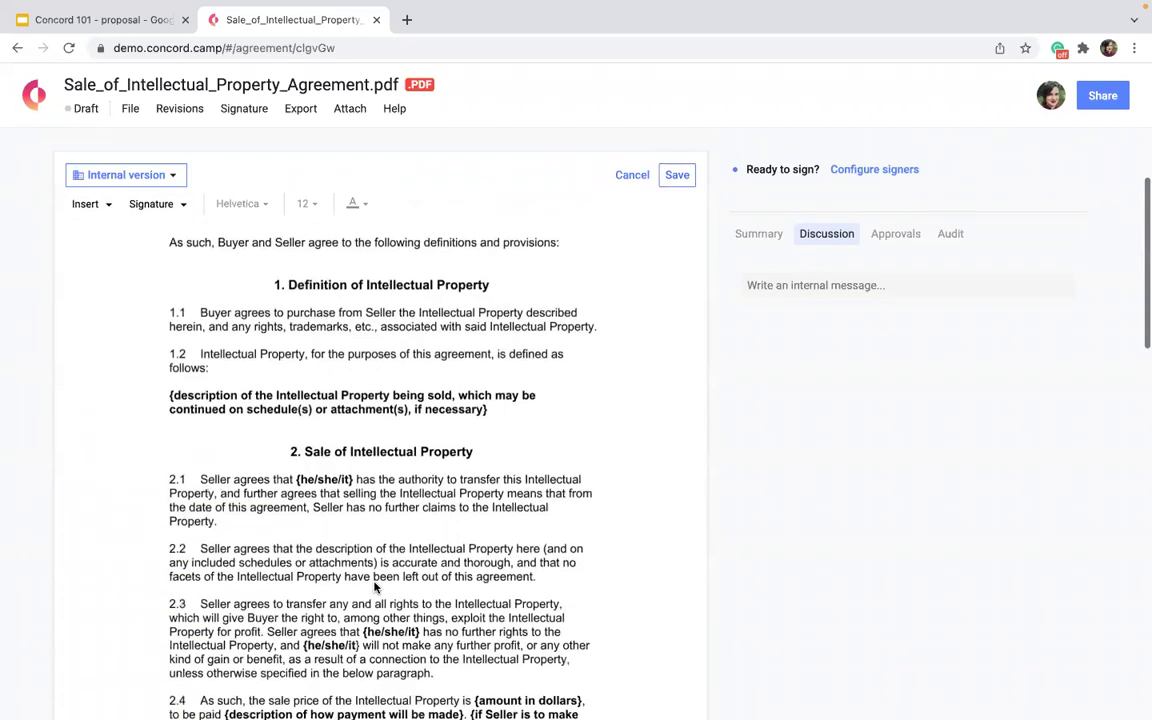
scroll(374, 587, up, 12)
scroll(374, 587, up, 4)
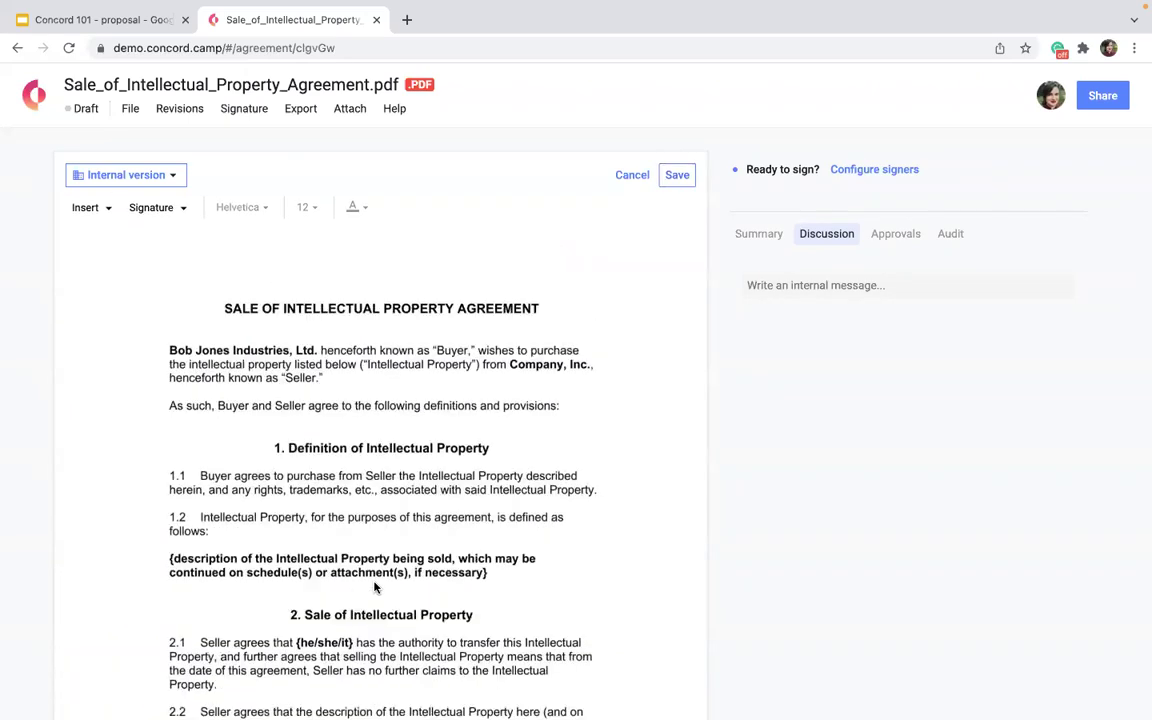
Start an internal message, then leave for Home so the save-changes prompt appears.
click(822, 282)
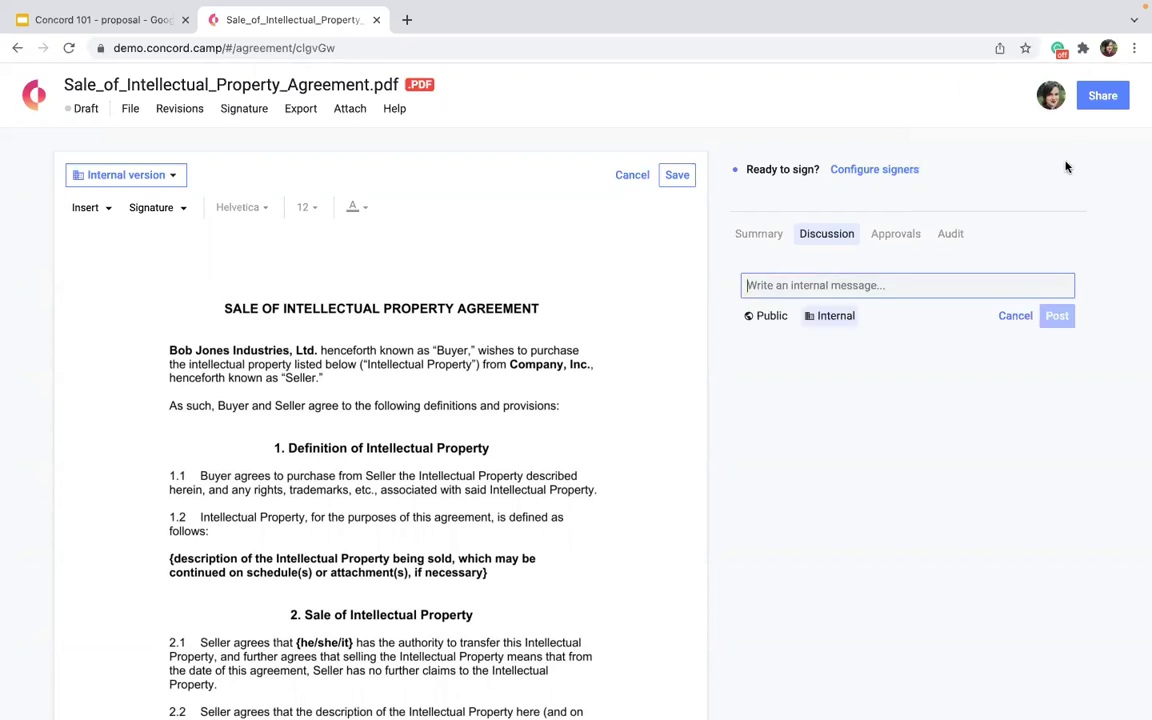
scroll(448, 377, down, 8)
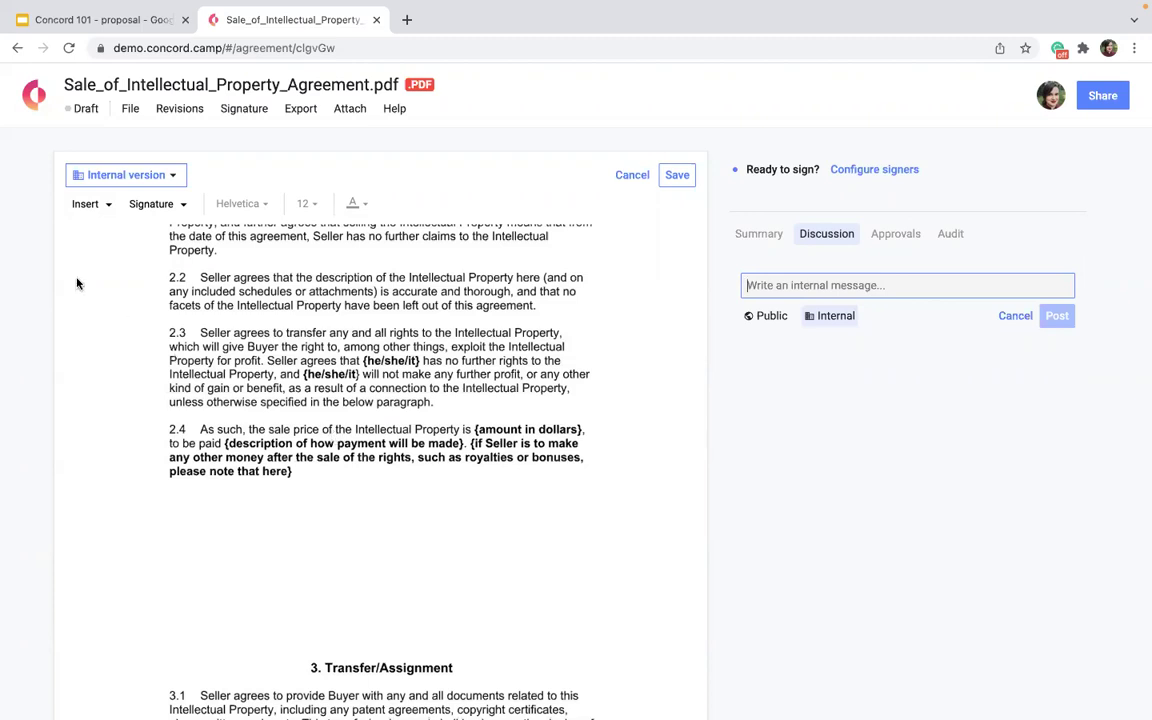
click(34, 95)
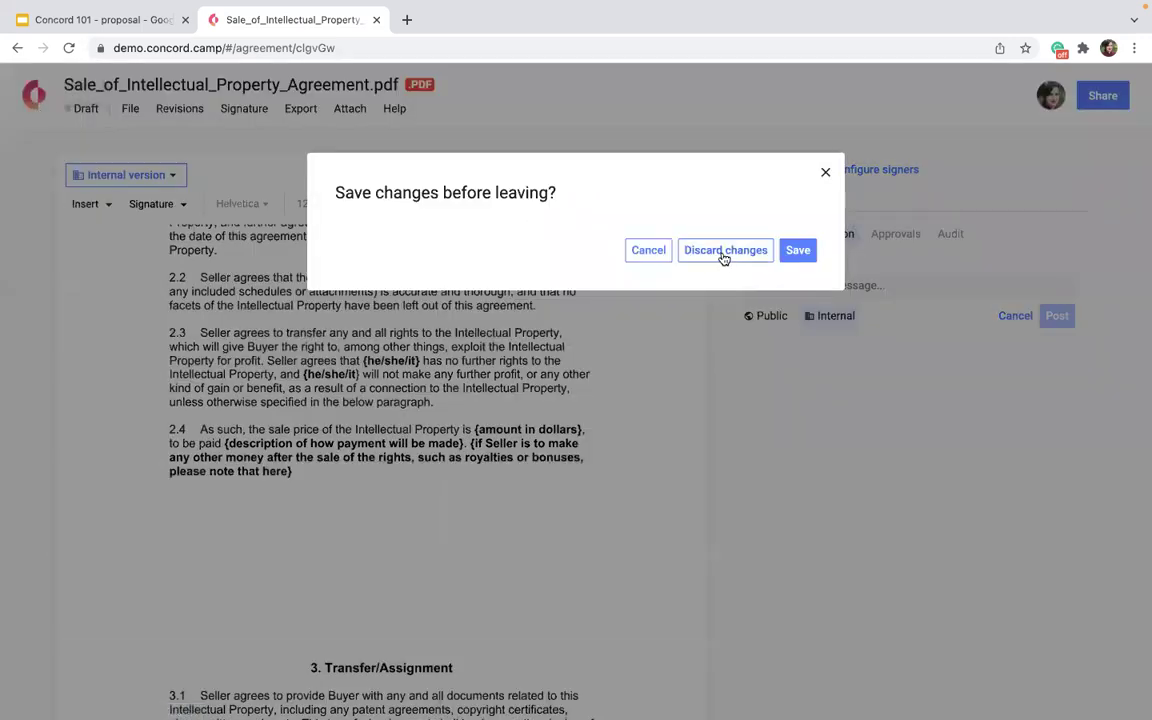
Discard the agreement edits and create a Word document from the uploaded ACME Corp NDA file.
click(722, 255)
click(362, 184)
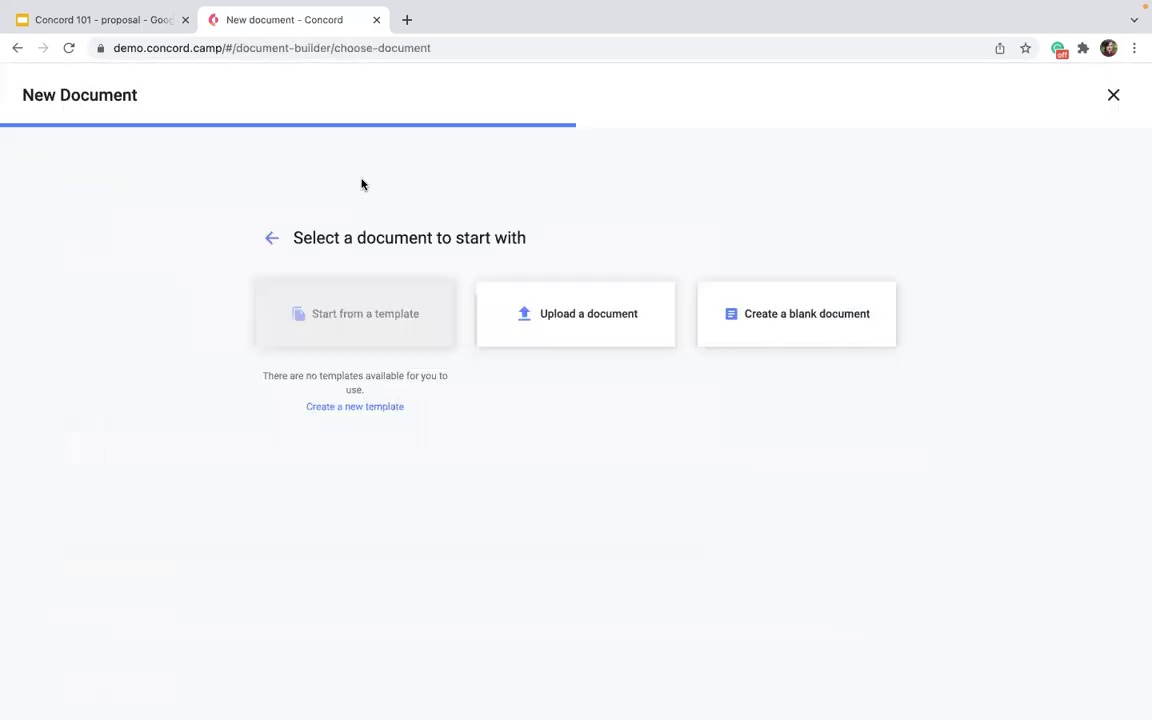
click(556, 303)
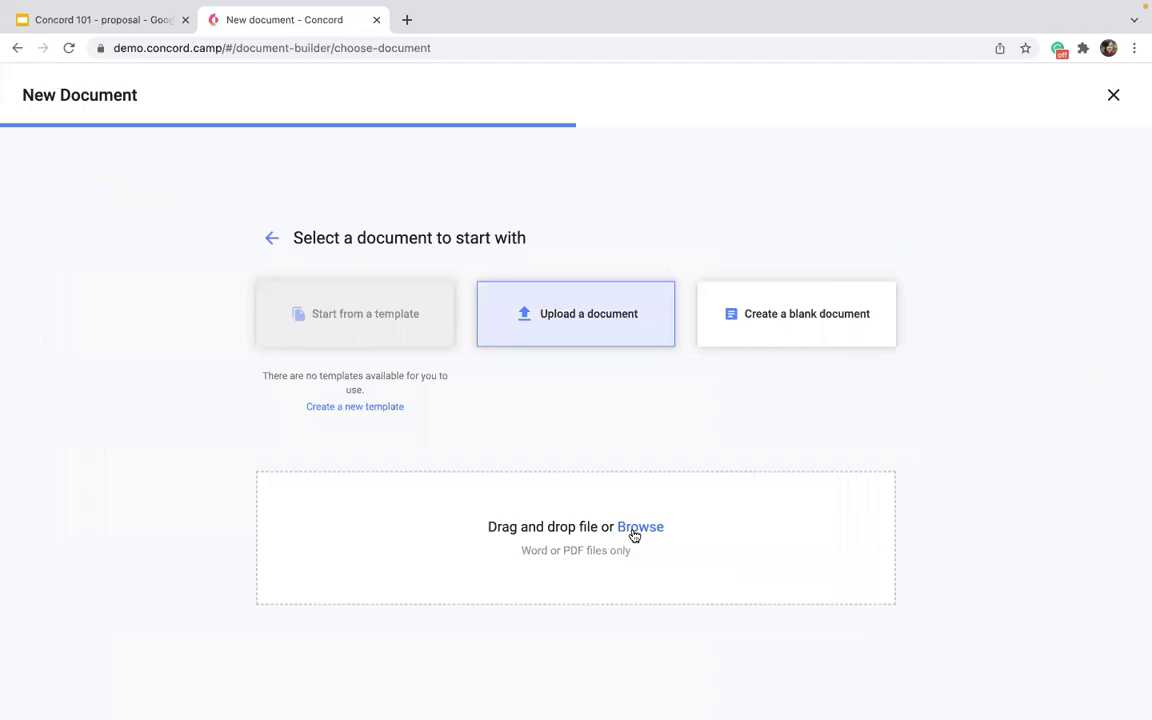
click(634, 529)
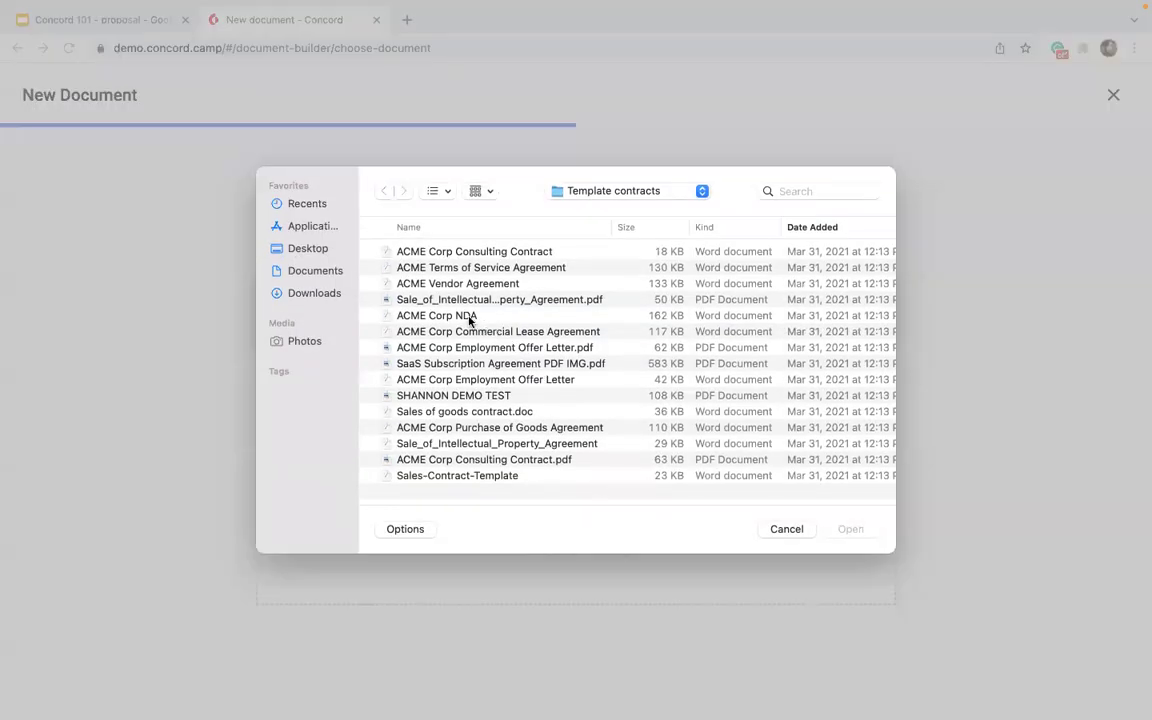
click(470, 316)
click(853, 529)
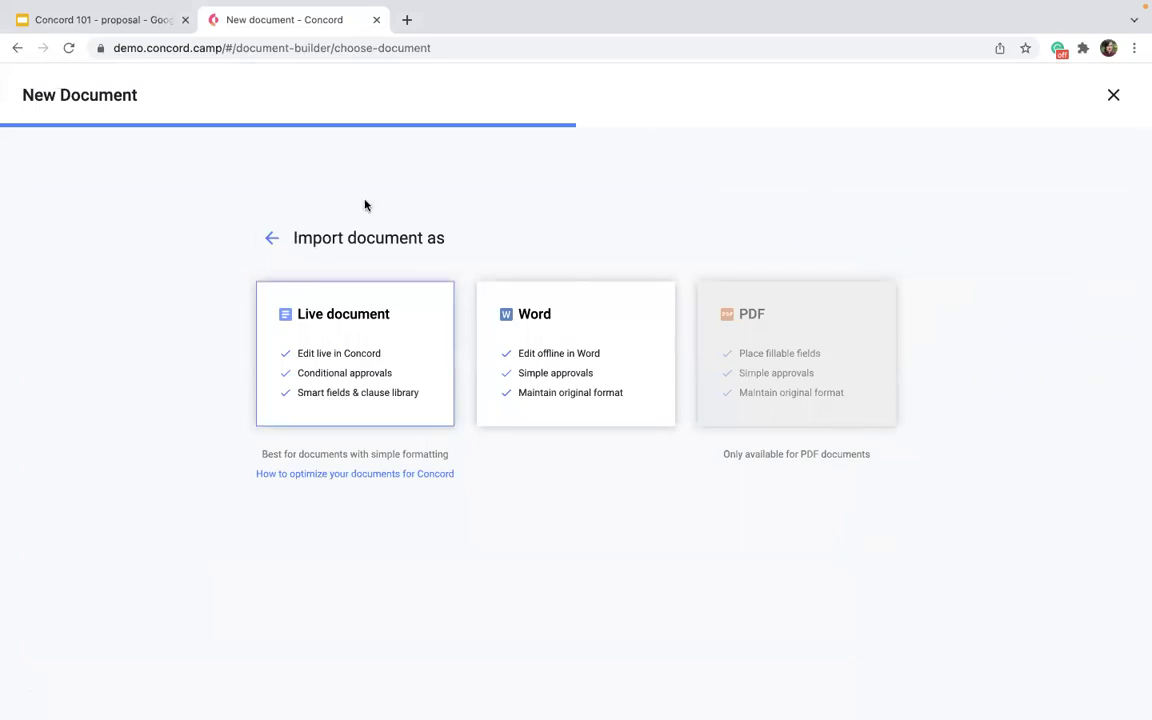
click(578, 324)
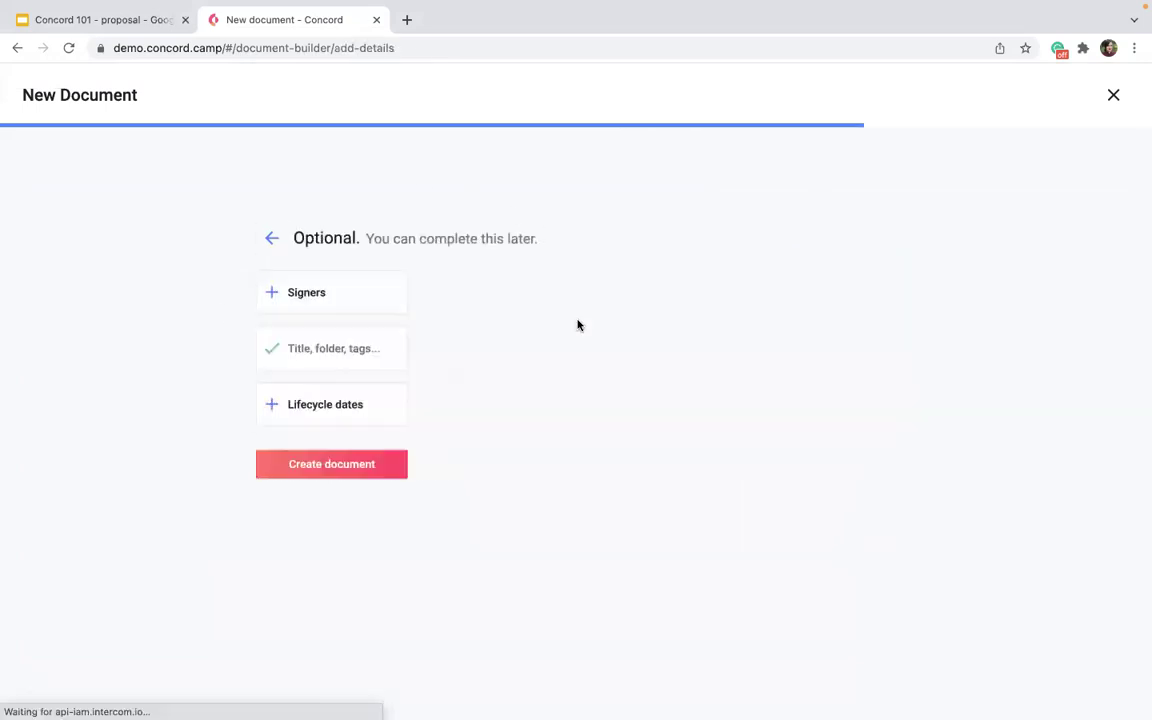
click(322, 477)
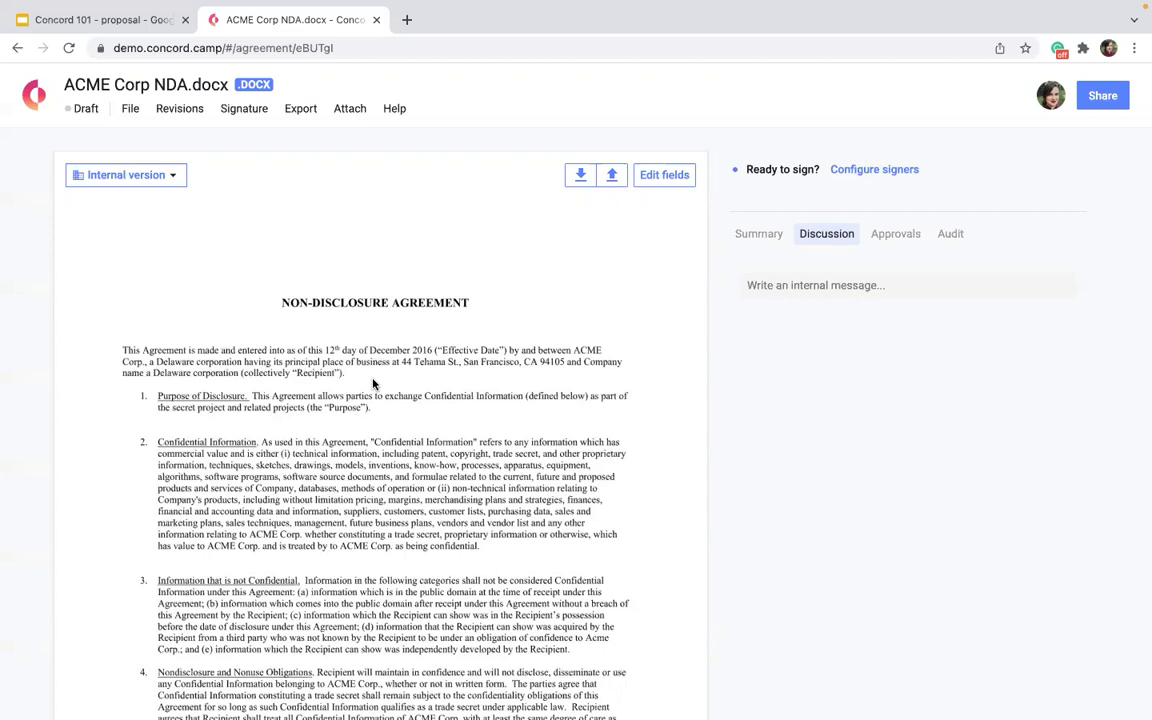
Scroll through the NDA text and switch it into field-editing mode.
scroll(373, 384, down, 20)
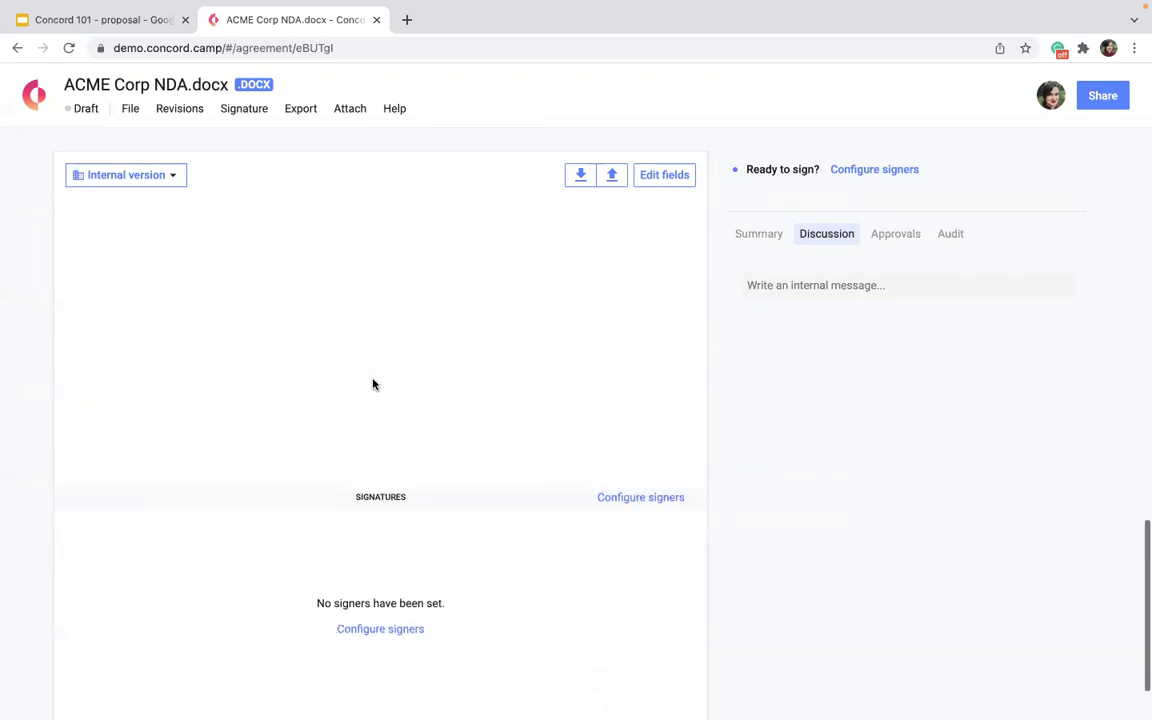
scroll(373, 384, up, 20)
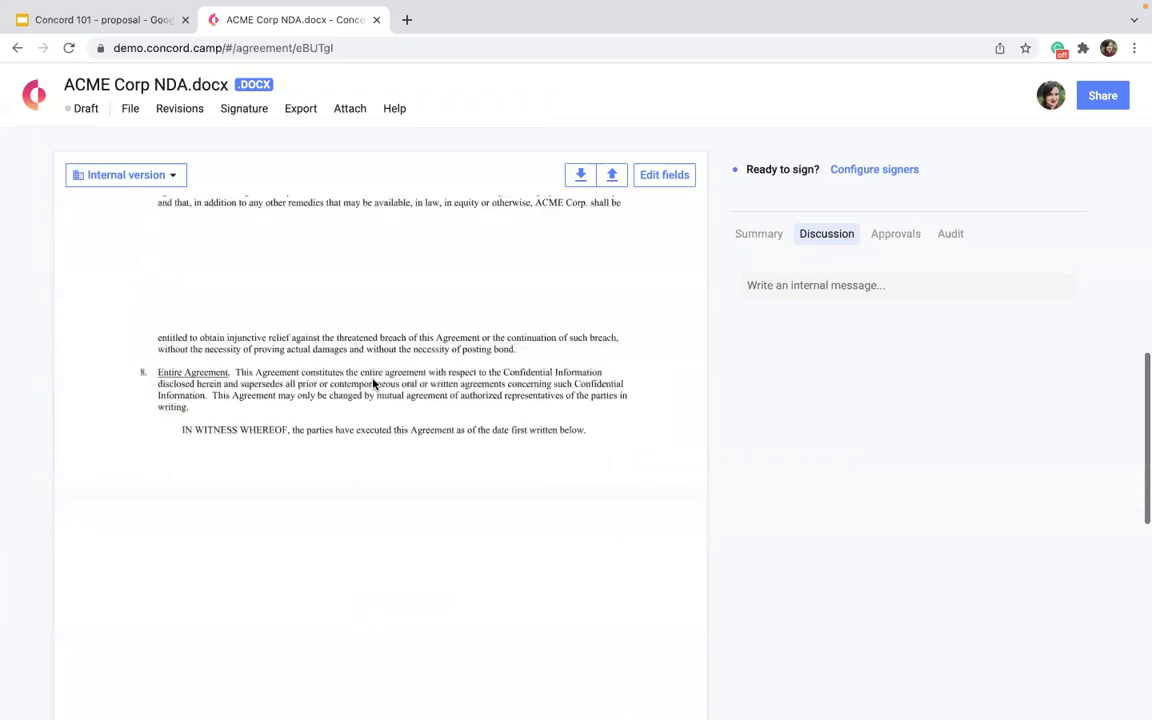
click(670, 176)
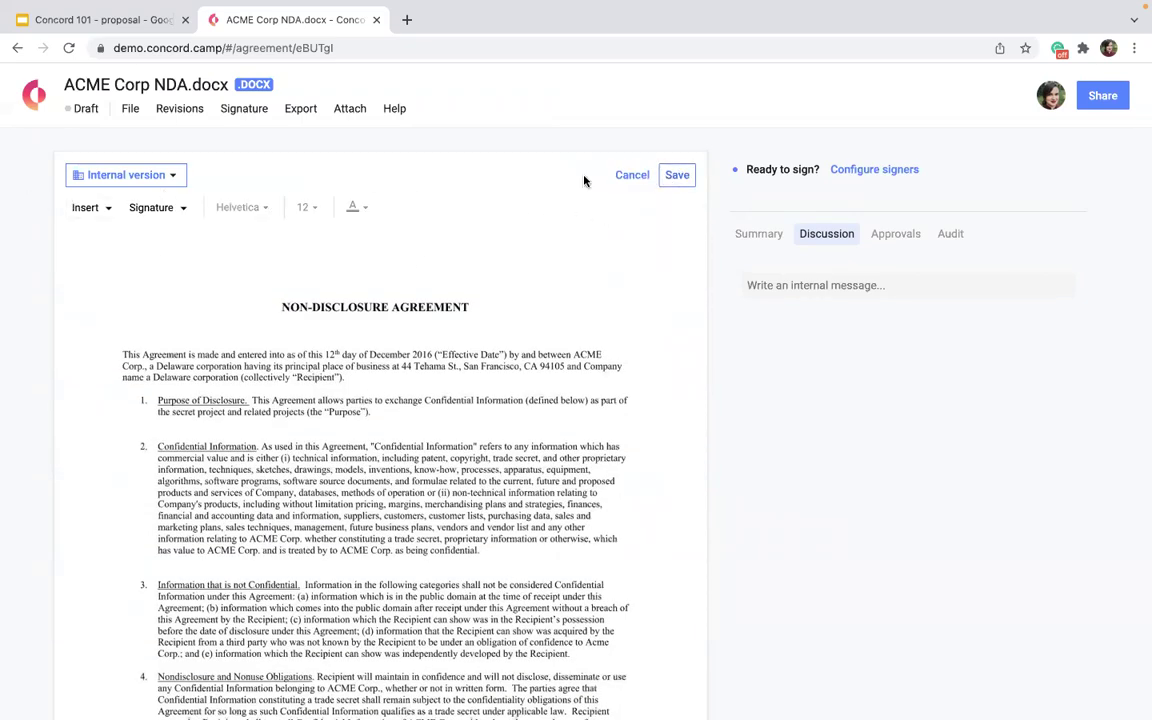
Cancel field editing, dismiss the Import file prompt, and download the NDA as a Word file.
click(620, 180)
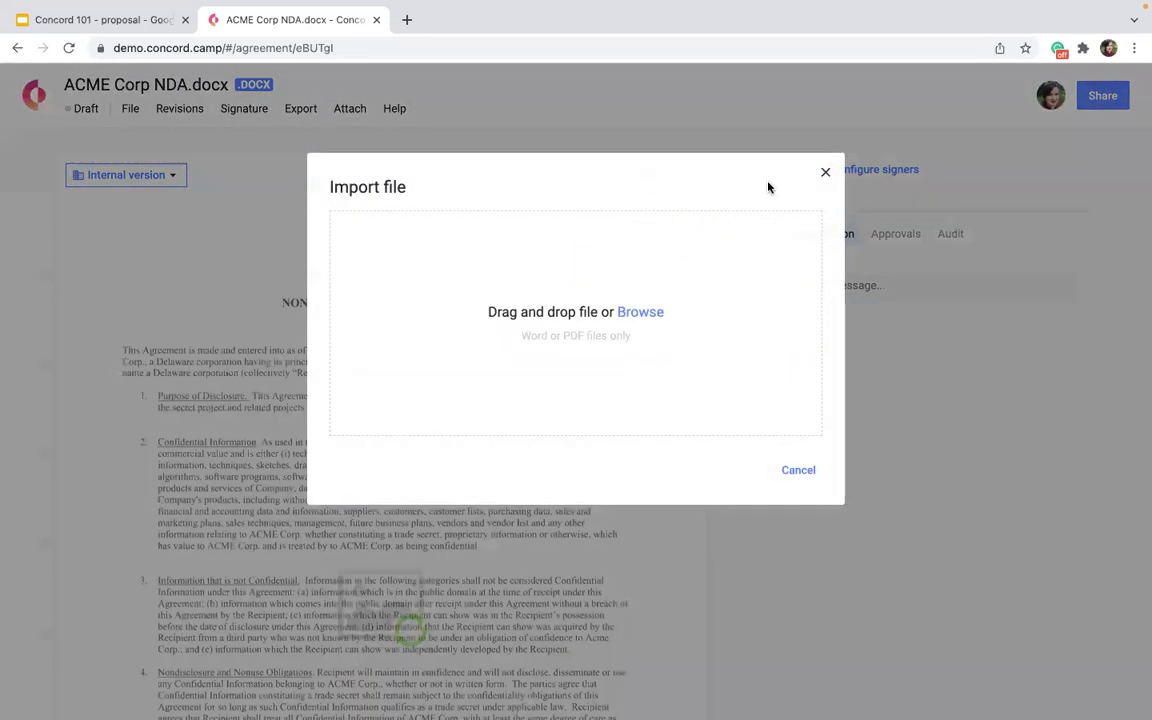
click(824, 173)
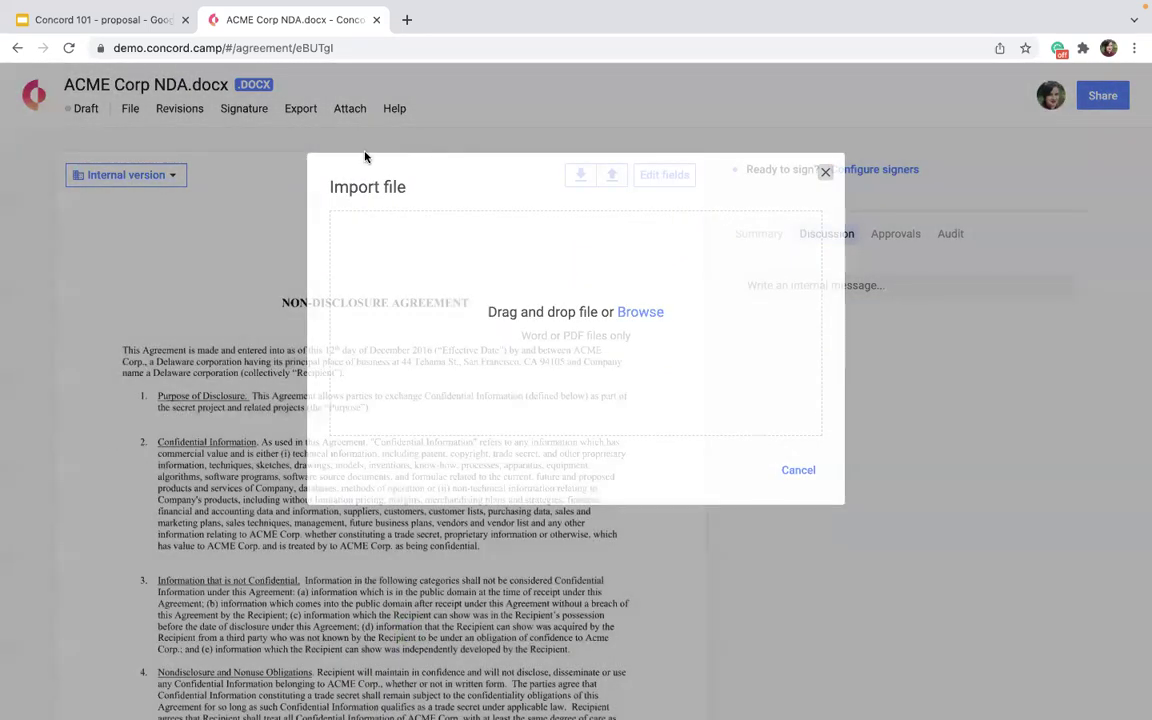
click(366, 157)
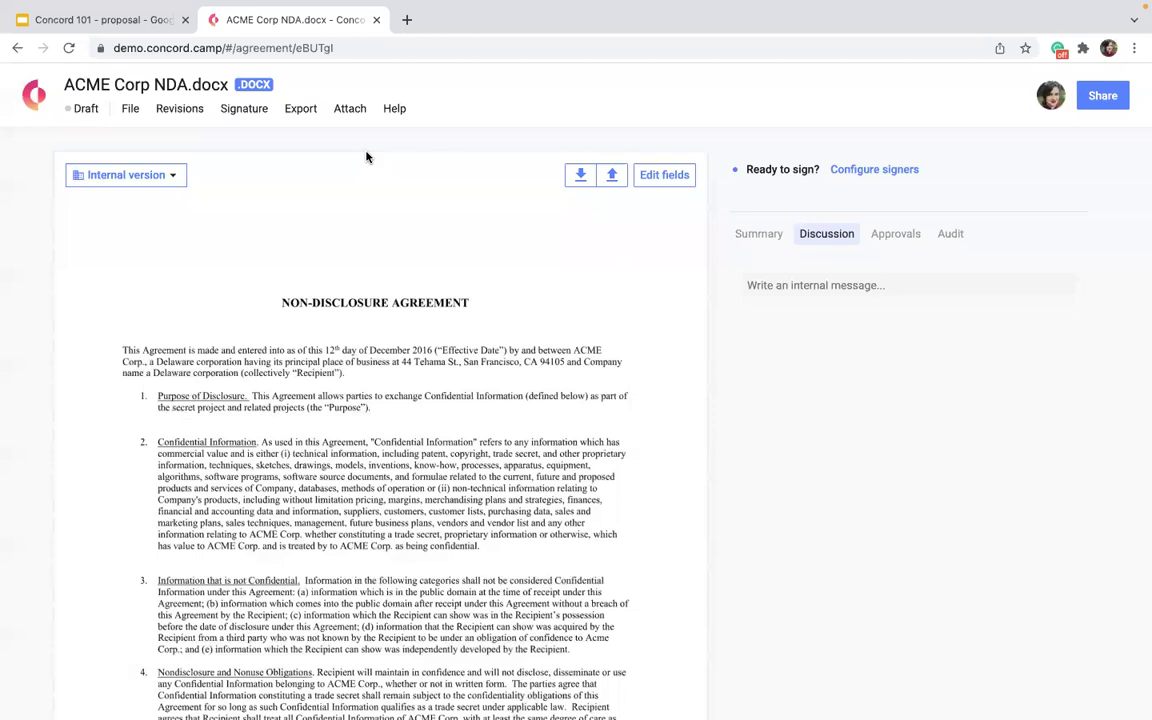
click(568, 176)
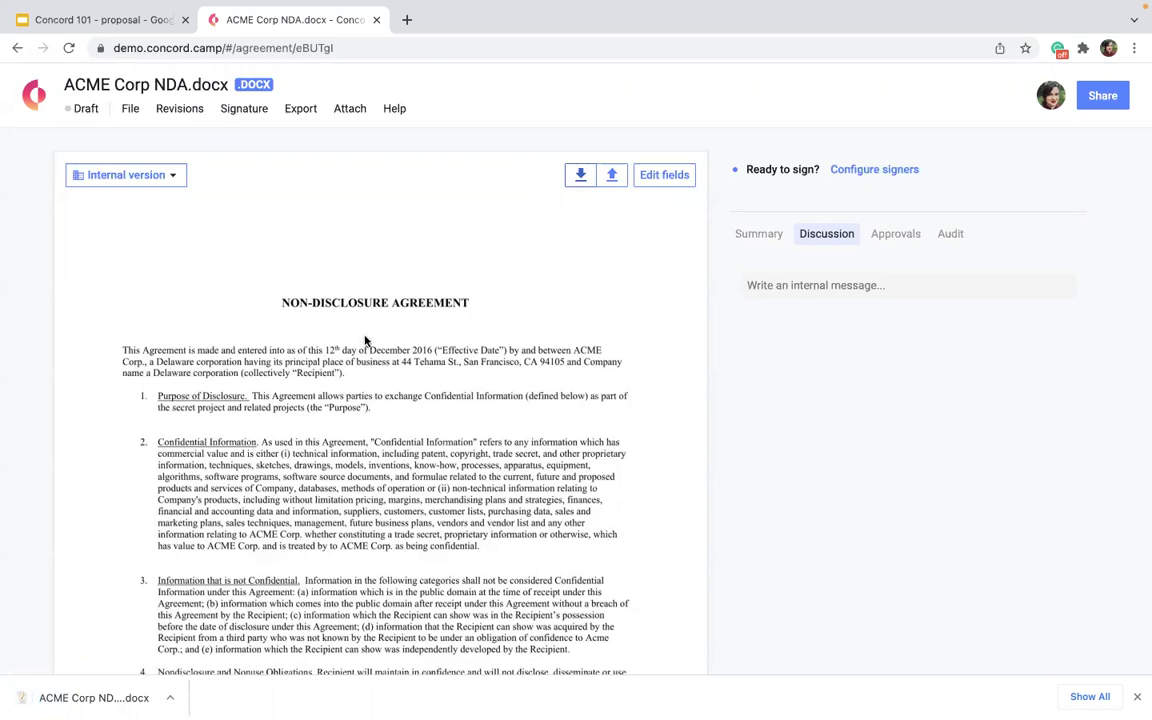
Return to Concord Home and load concordnow.com in a new browser tab.
click(44, 104)
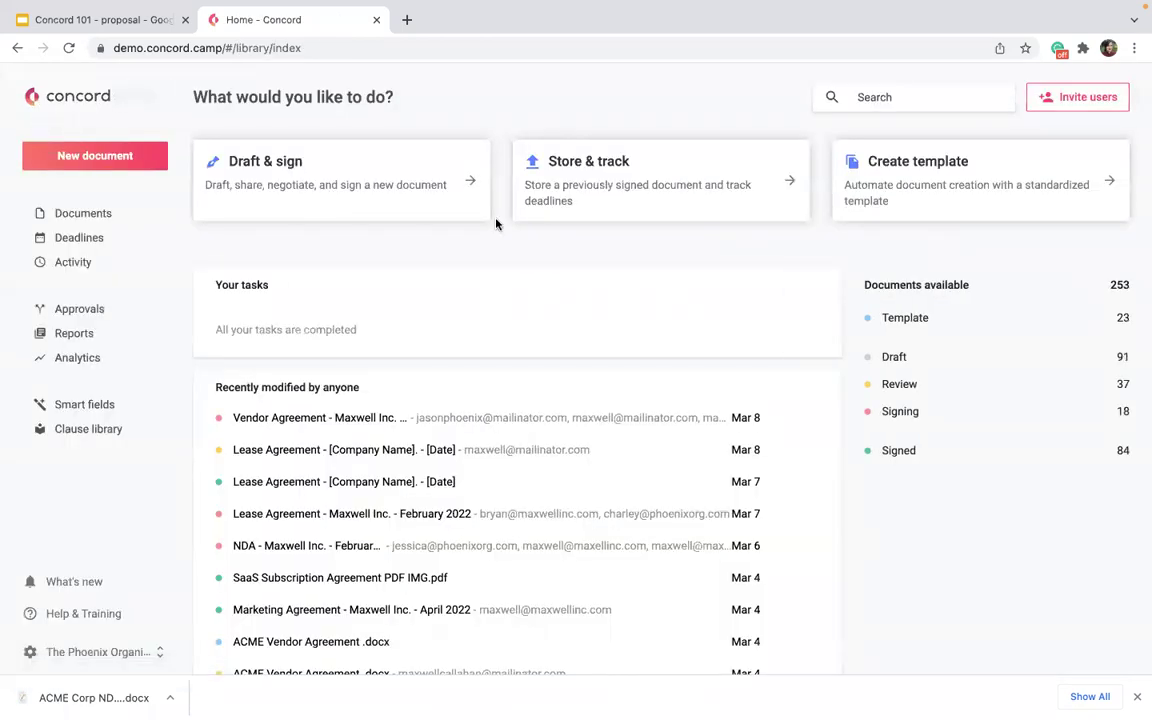
click(406, 21)
text(con)
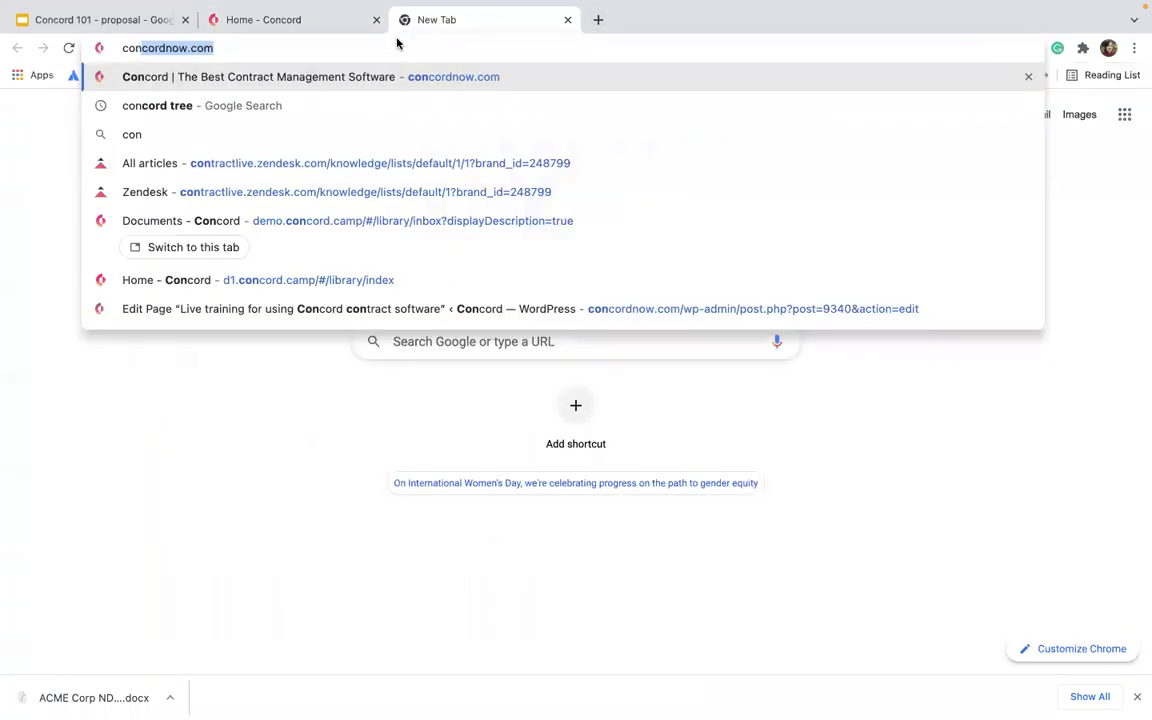
text(cordnow.com)
key(Return)
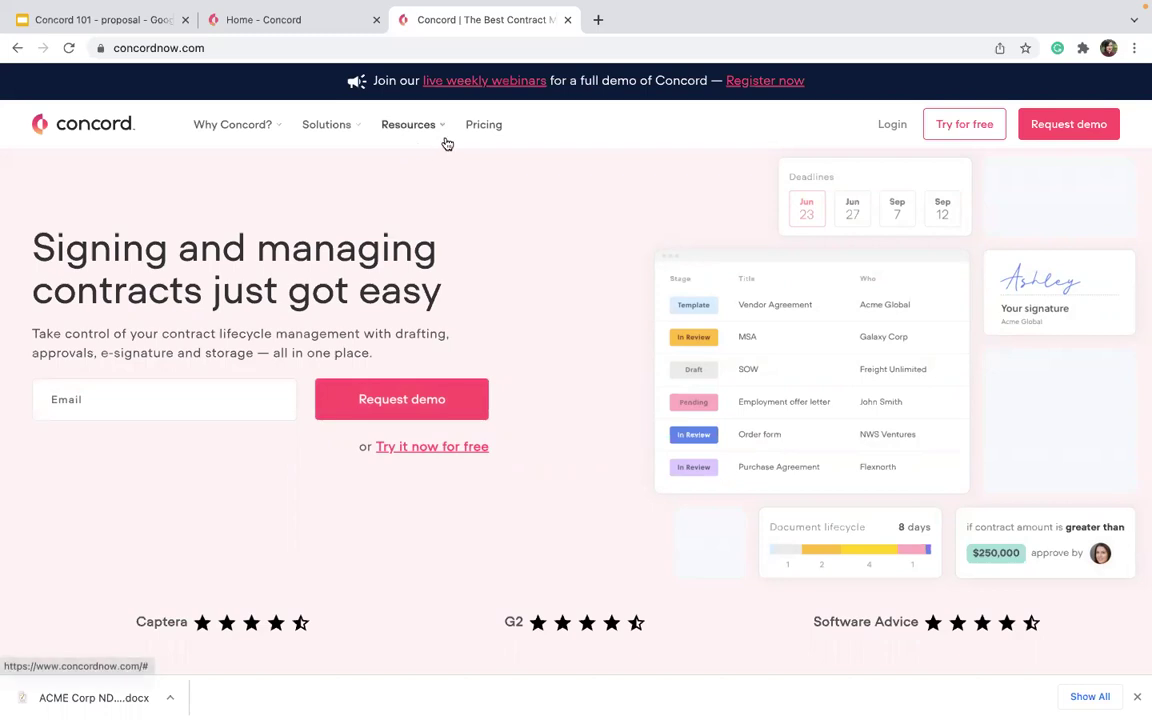
Go to Resources > Template Center and scroll down to the Purchase Order template.
mouse_move(411, 124)
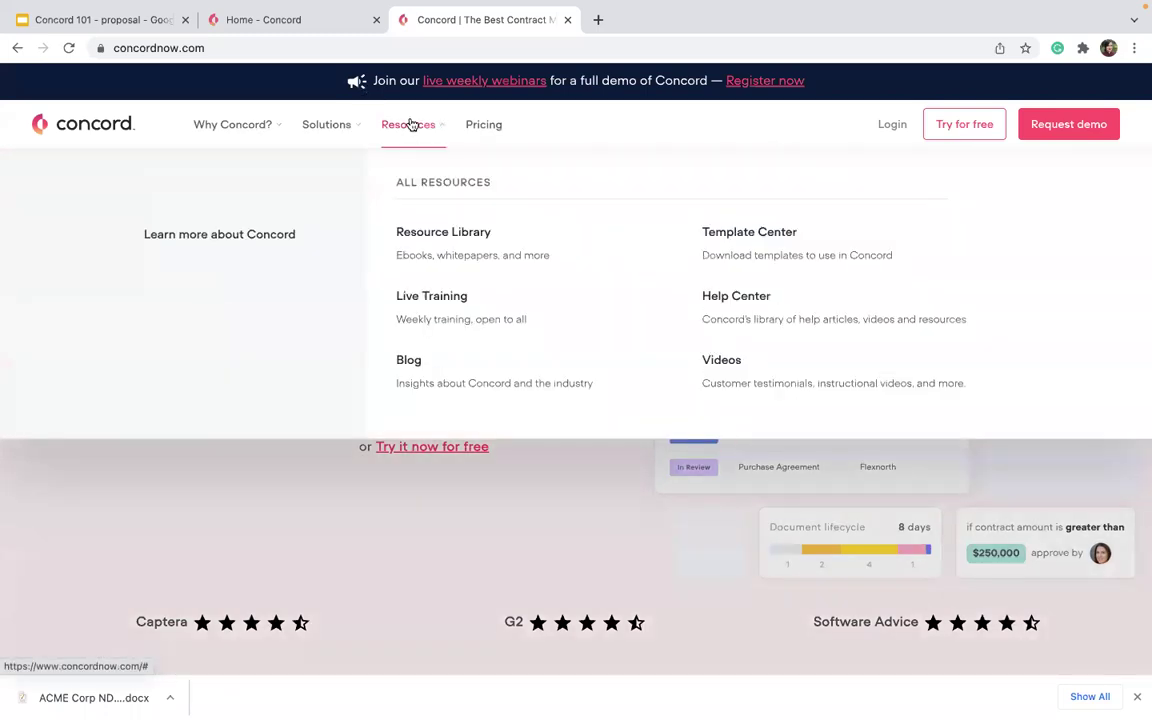
click(755, 253)
scroll(755, 253, down, 5)
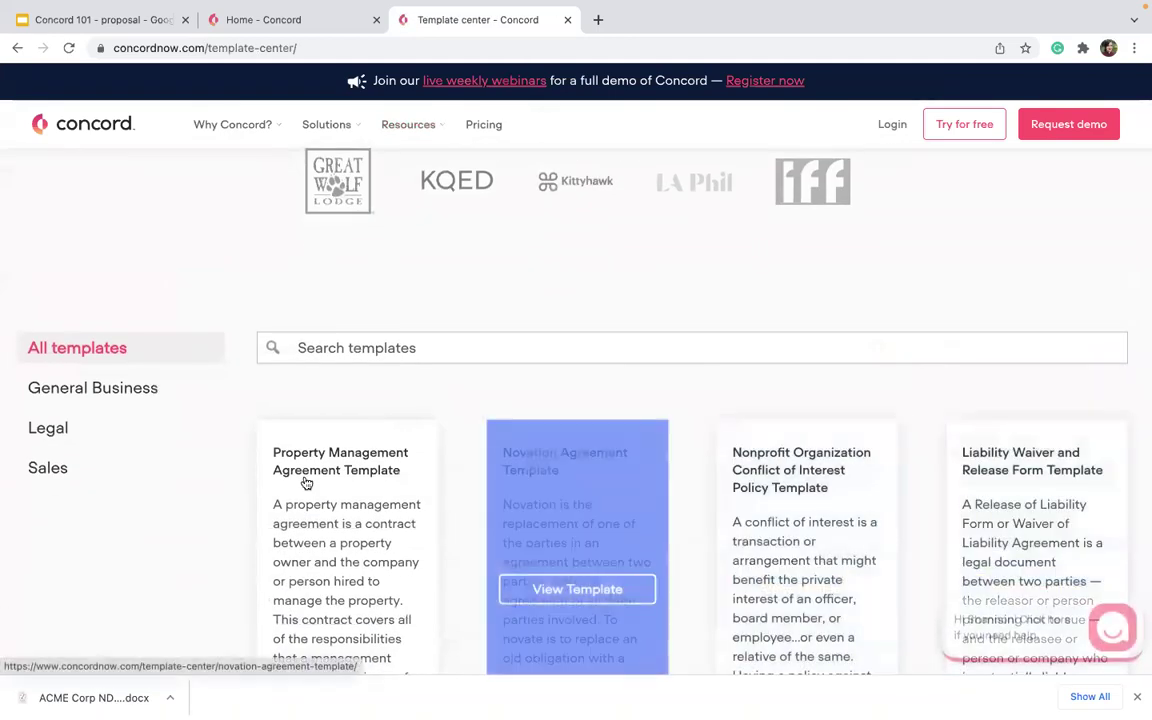
scroll(300, 485, down, 5)
scroll(818, 445, down, 7)
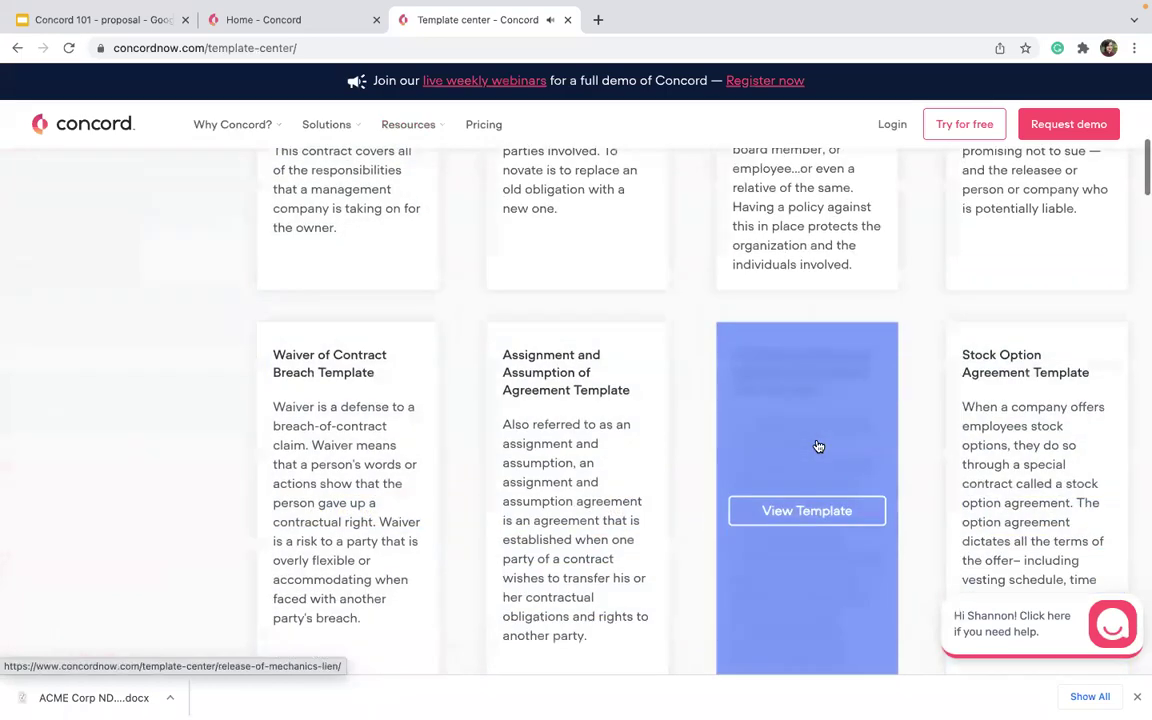
scroll(818, 446, down, 4)
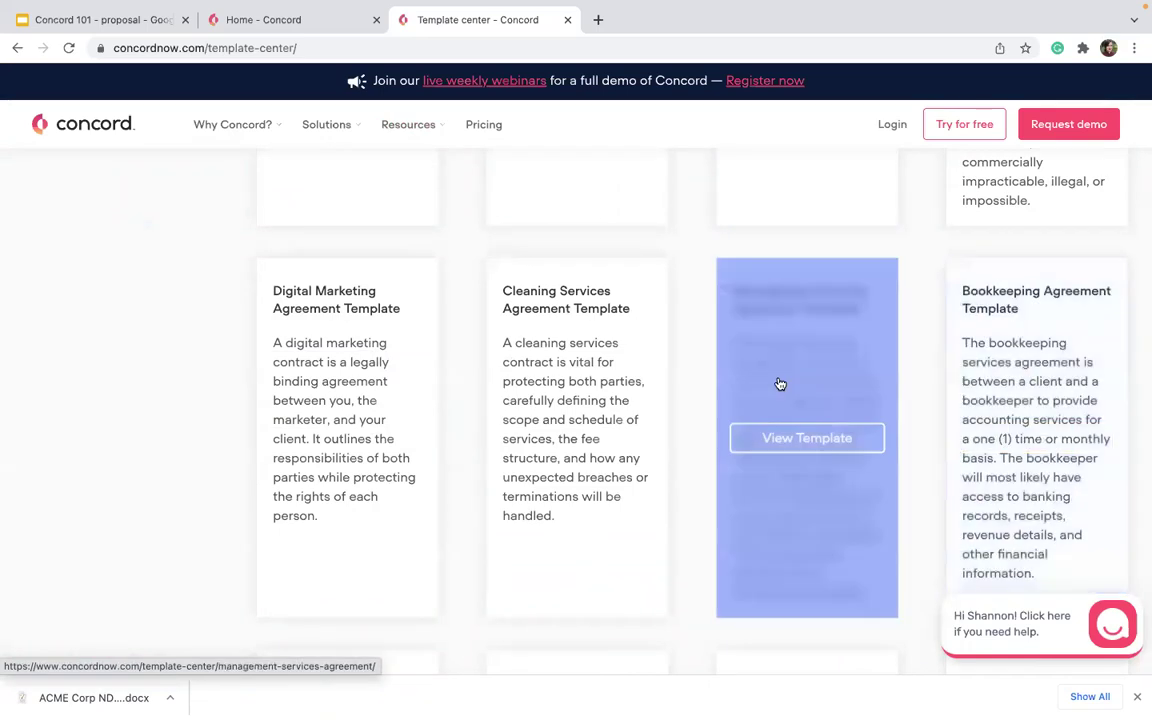
scroll(389, 397, down, 4)
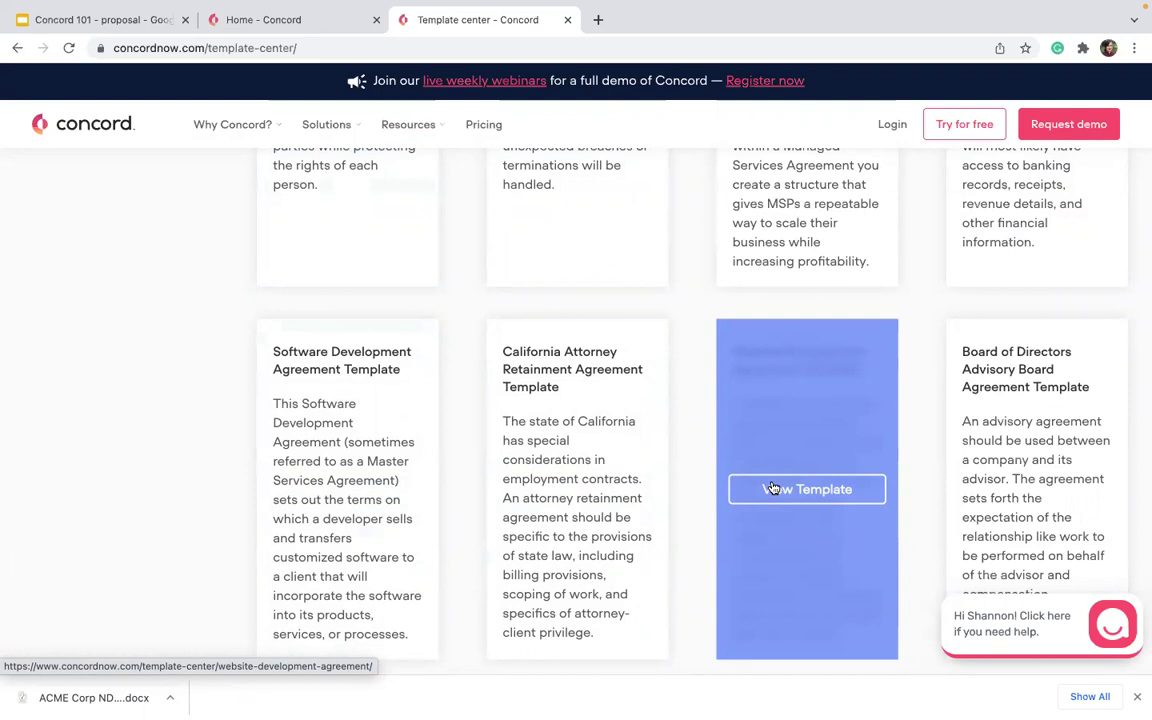
scroll(773, 488, down, 8)
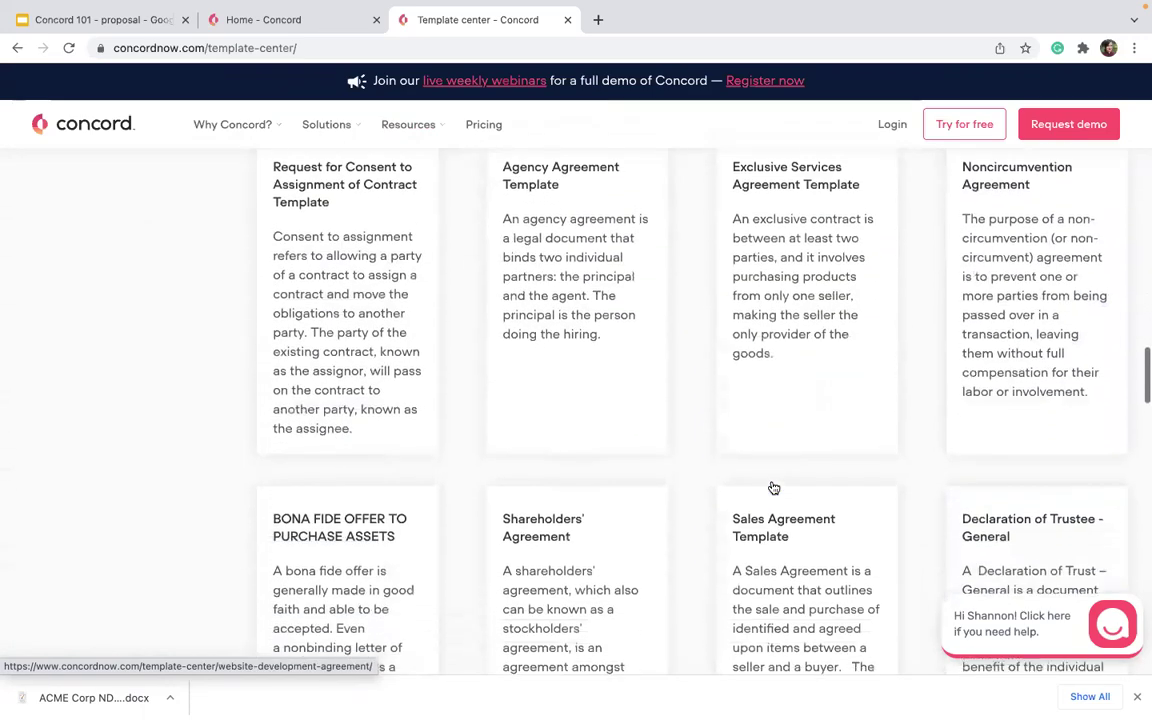
scroll(773, 488, down, 5)
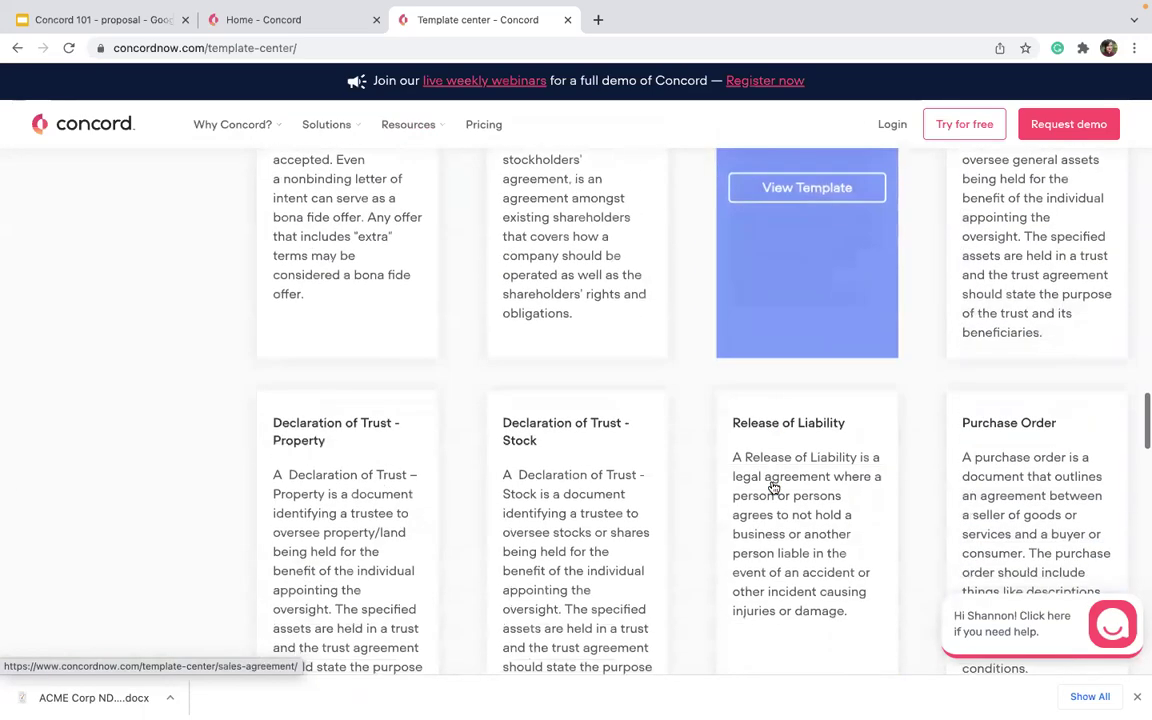
scroll(773, 488, down, 3)
scroll(1036, 309, down, 2)
click(1037, 307)
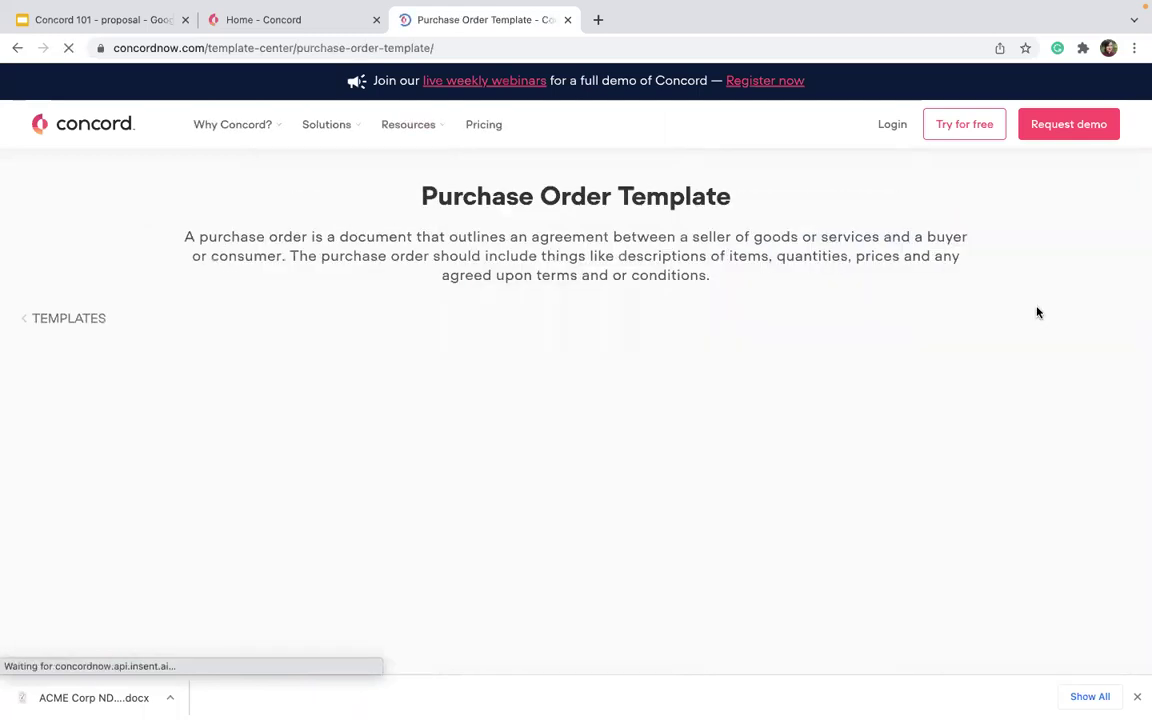
scroll(1028, 350, down, 3)
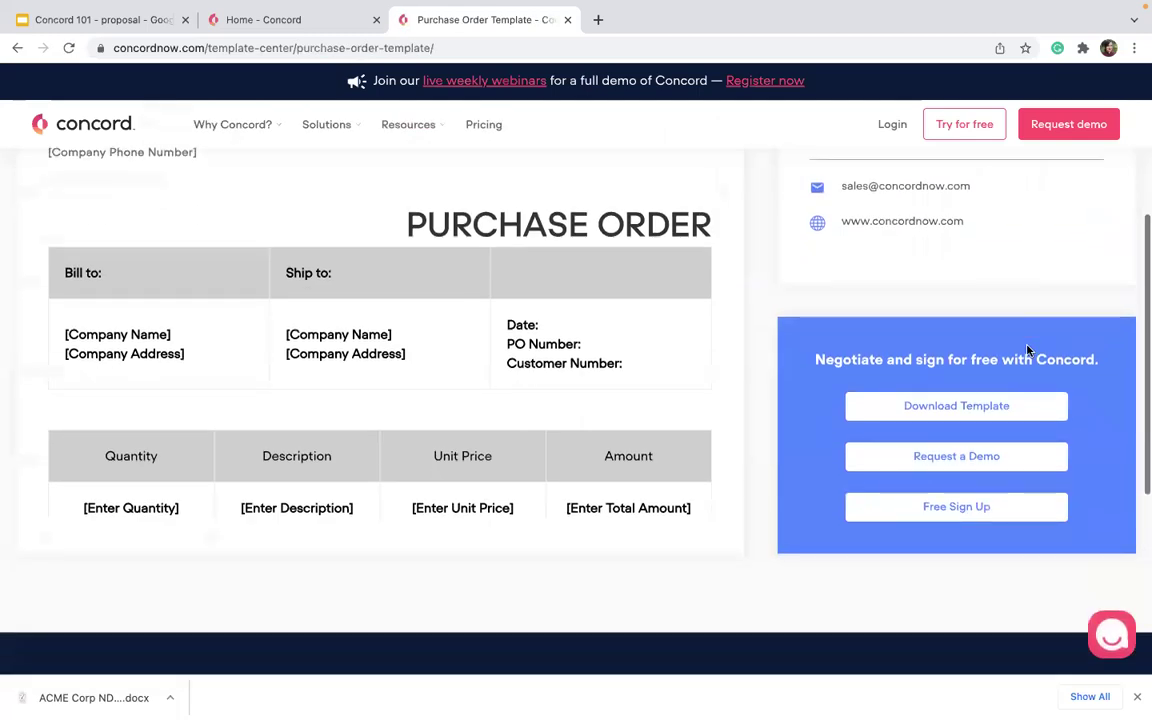
click(1003, 407)
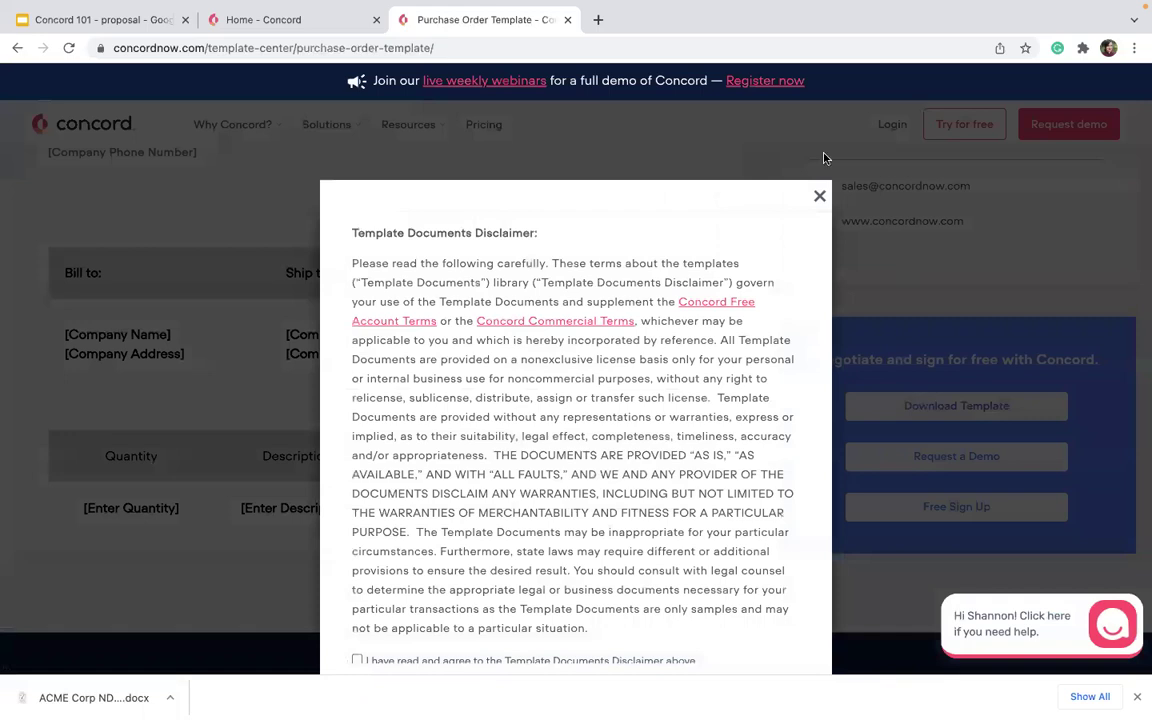
scroll(643, 290, down, 1)
click(357, 610)
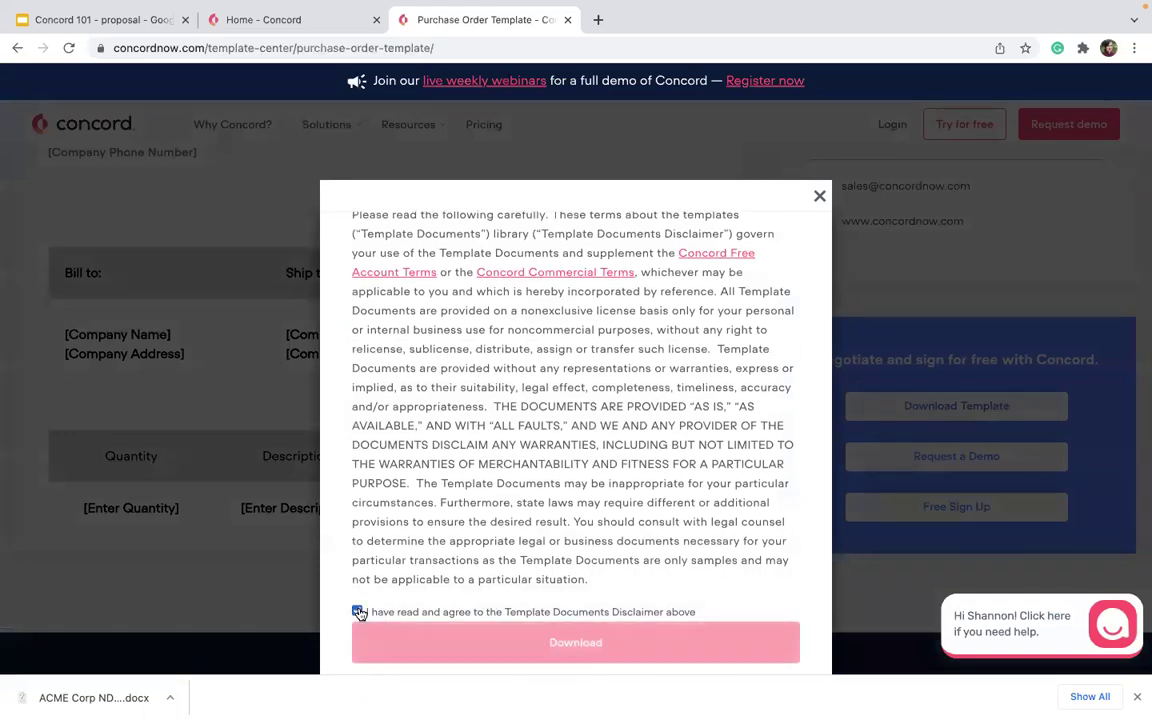
click(424, 643)
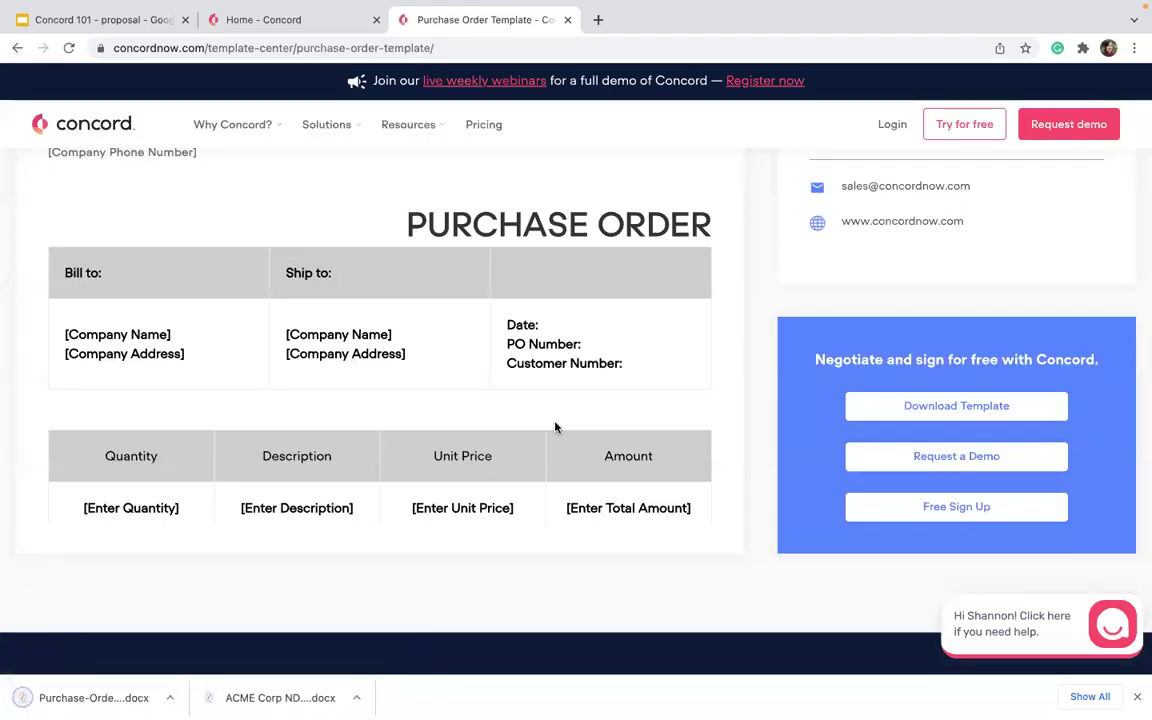
click(15, 50)
right_click(388, 47)
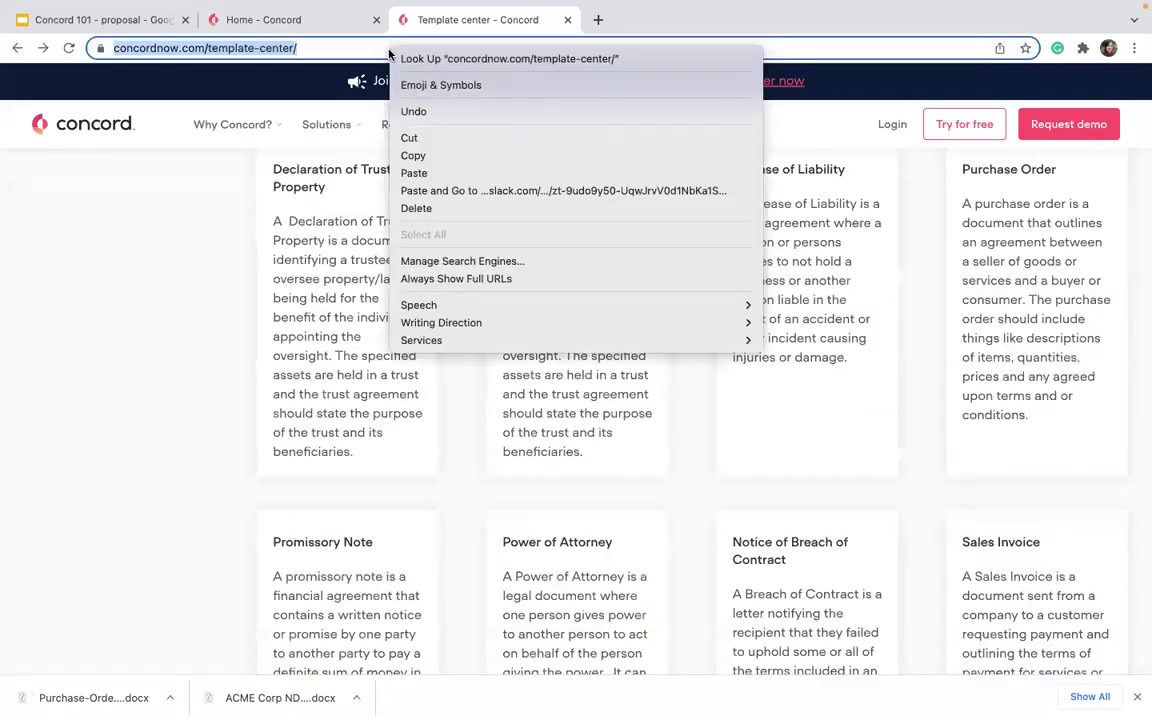
click(411, 154)
click(84, 367)
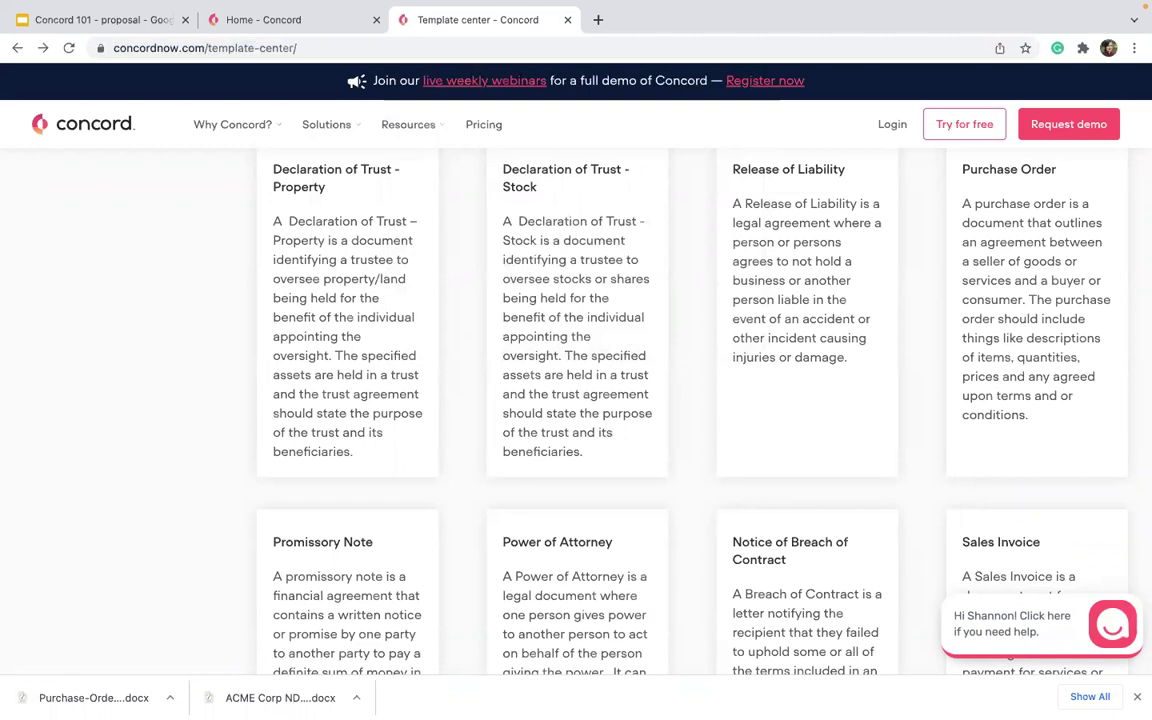
Upload Purchase-Order-Template.docx from Downloads and create it as a live document.
click(243, 22)
click(314, 172)
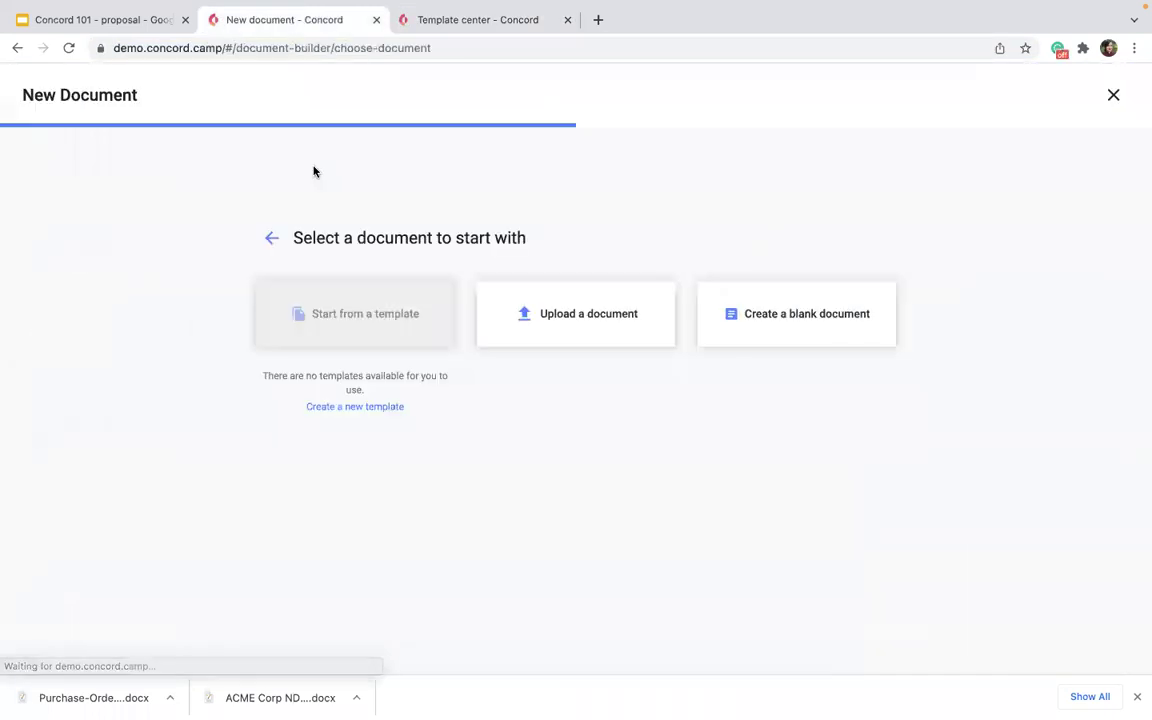
click(572, 325)
click(628, 532)
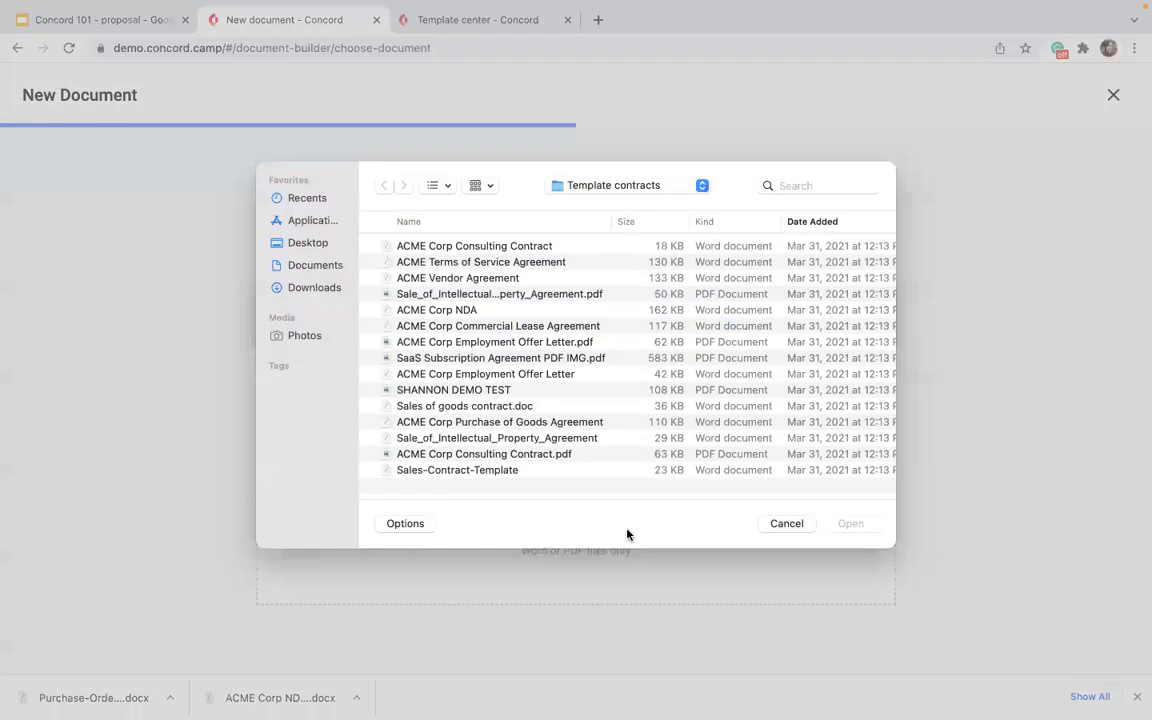
click(286, 298)
scroll(505, 465, down, 15)
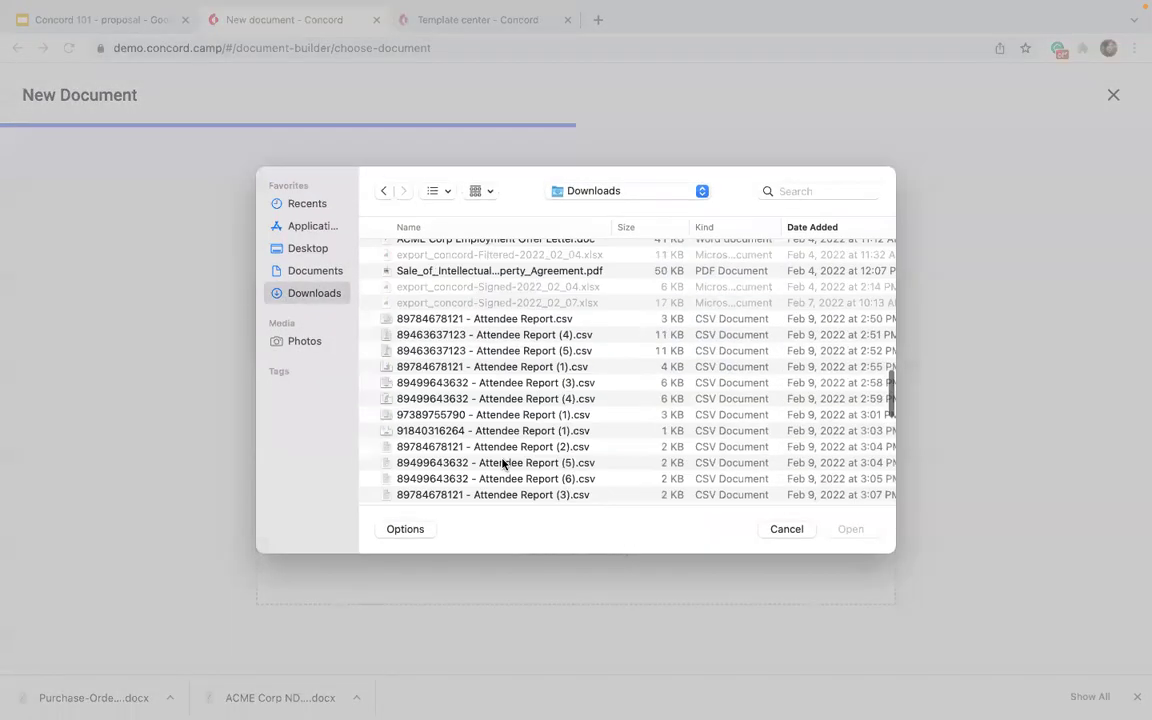
click(505, 489)
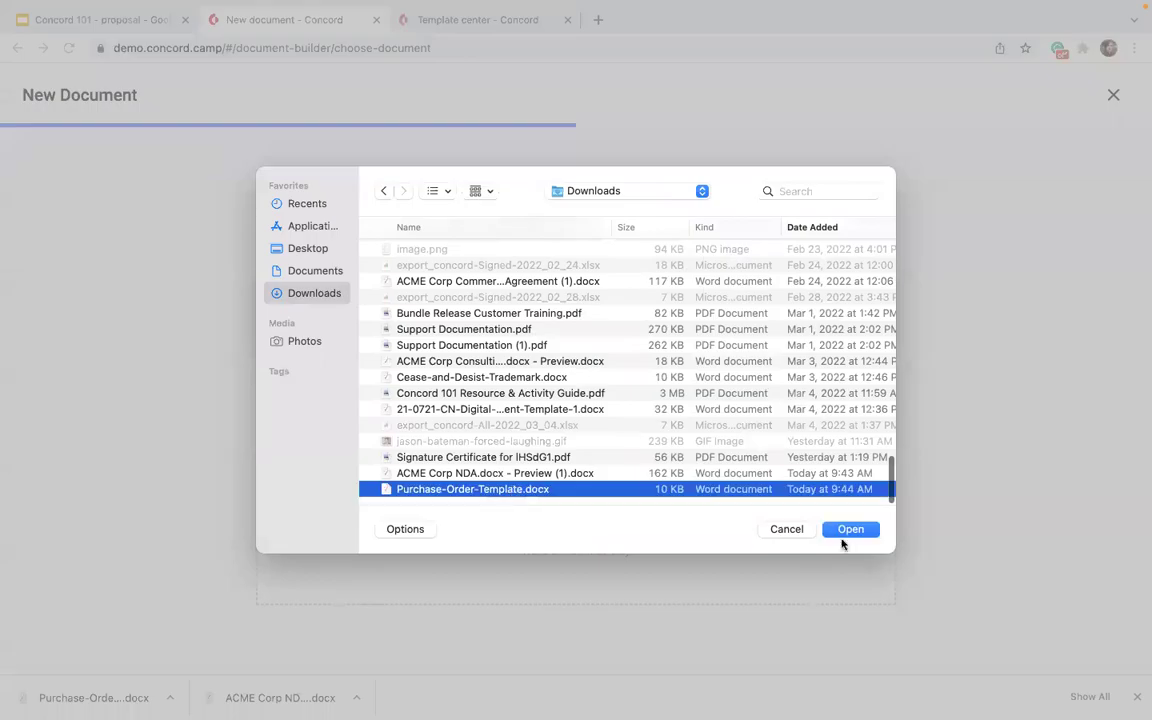
click(850, 529)
click(314, 360)
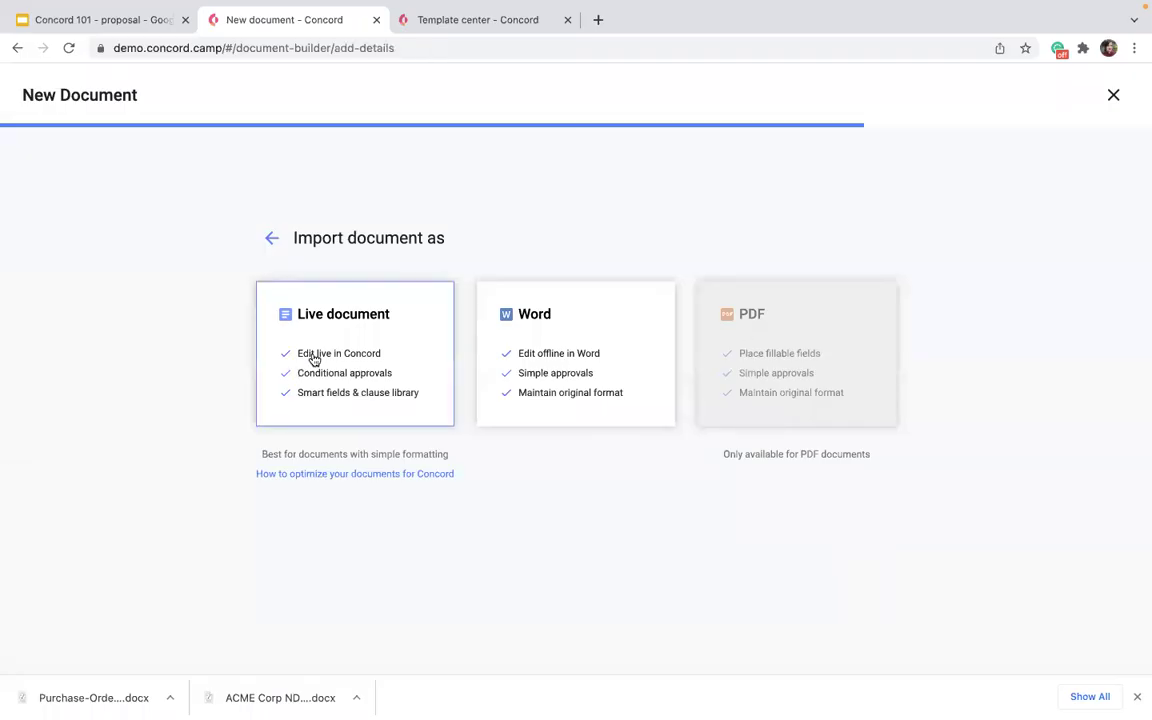
click(328, 480)
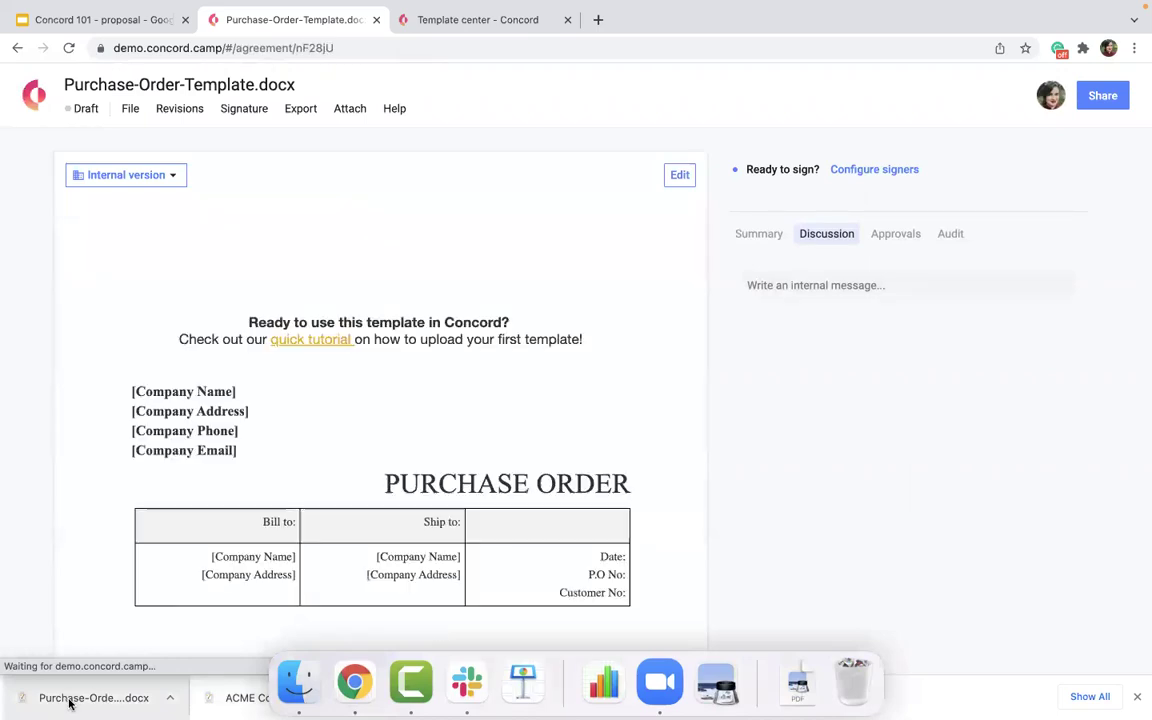
scroll(194, 496, down, 1)
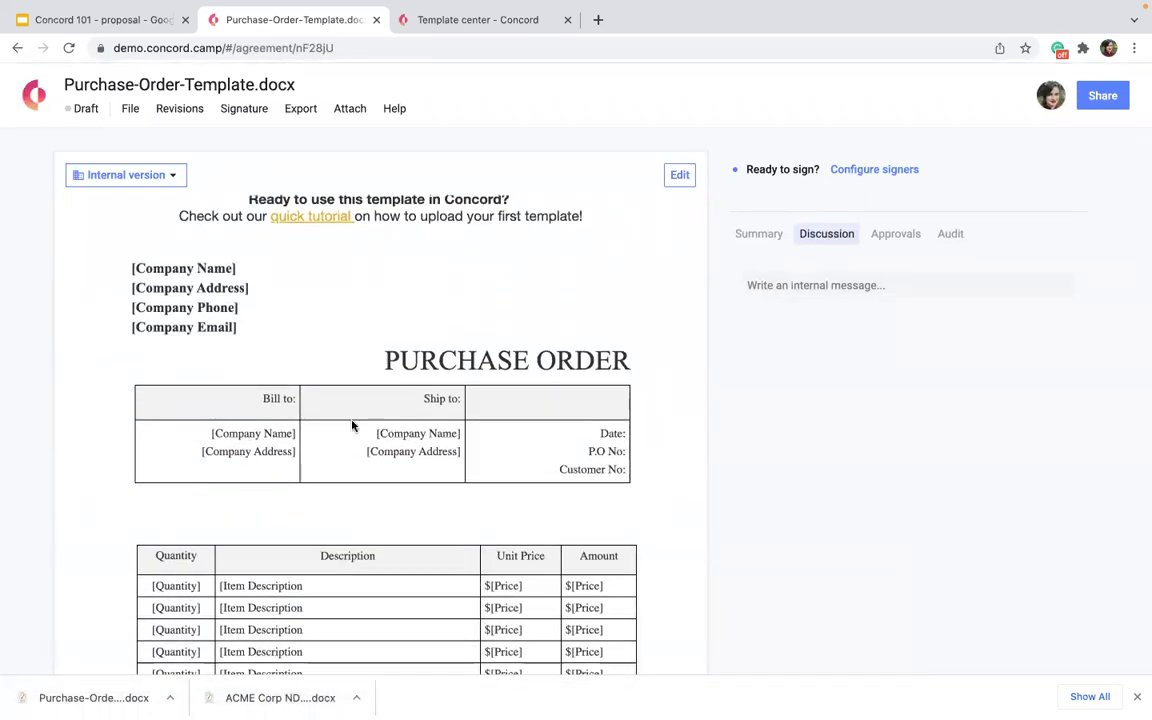
scroll(579, 502, down, 6)
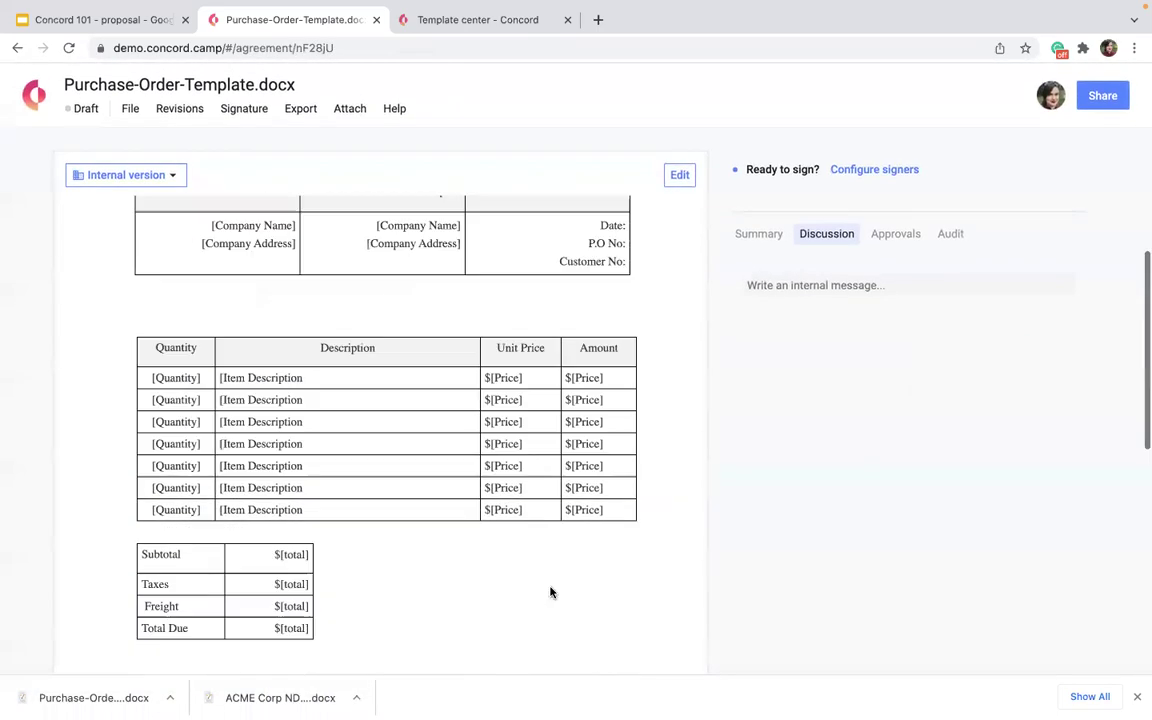
scroll(437, 514, up, 6)
scroll(216, 489, down, 3)
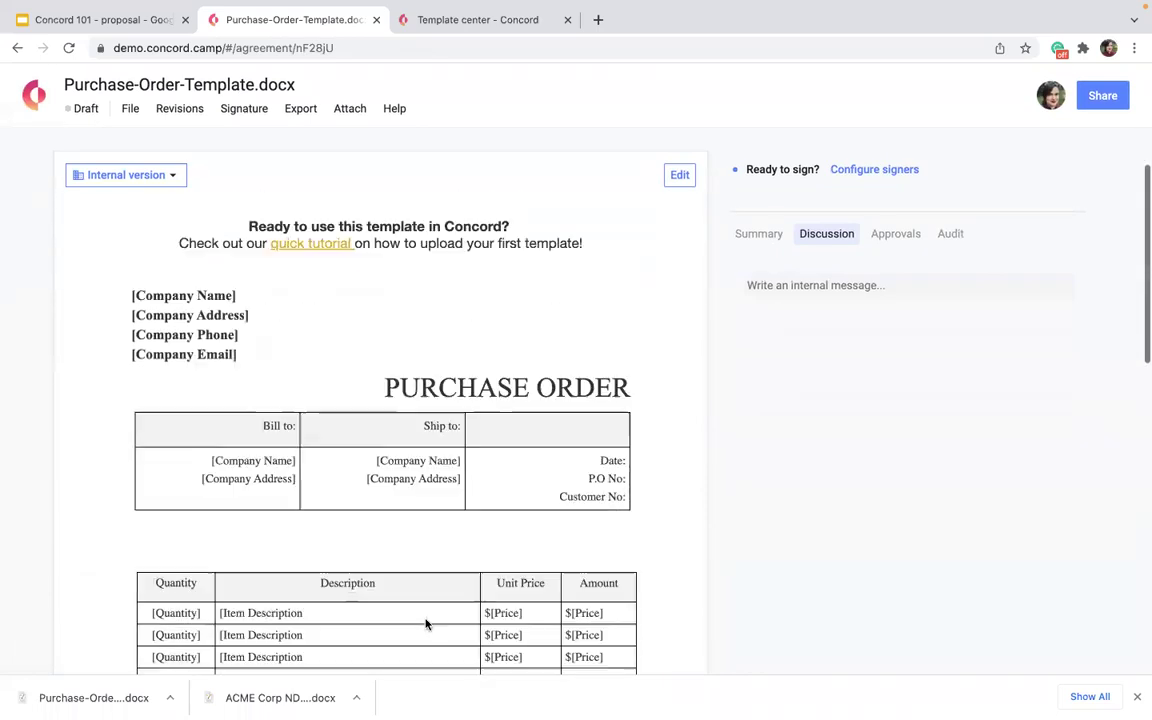
scroll(429, 483, down, 6)
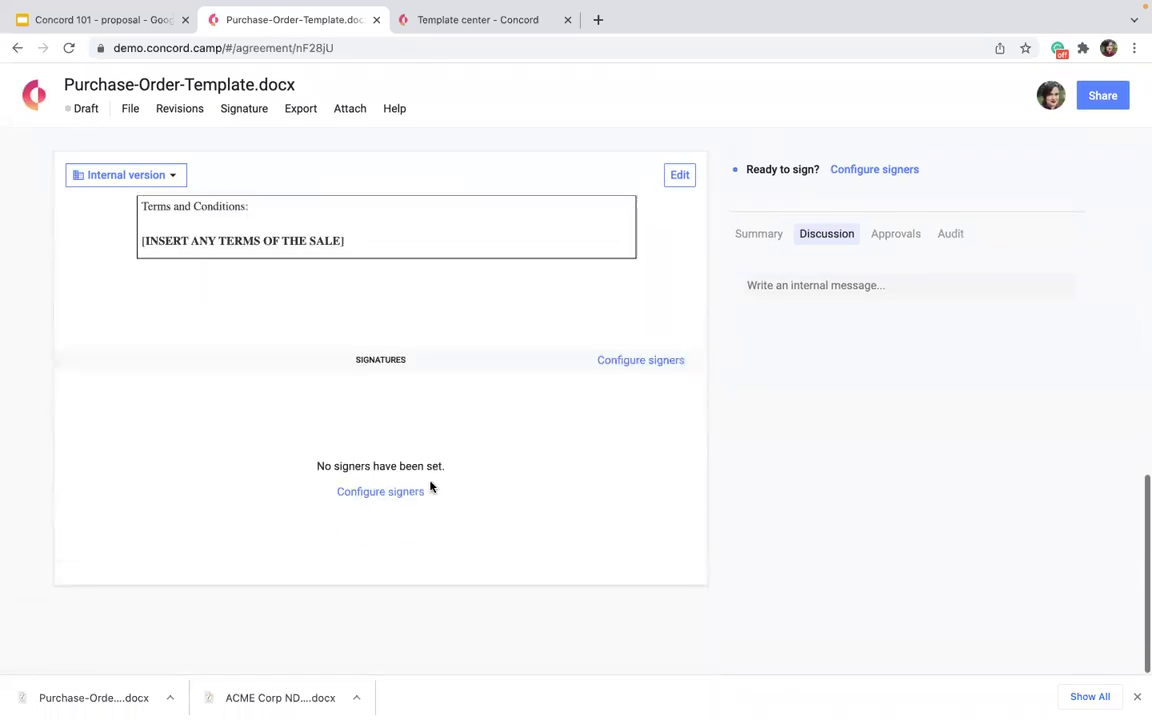
scroll(429, 483, up, 7)
scroll(430, 486, up, 2)
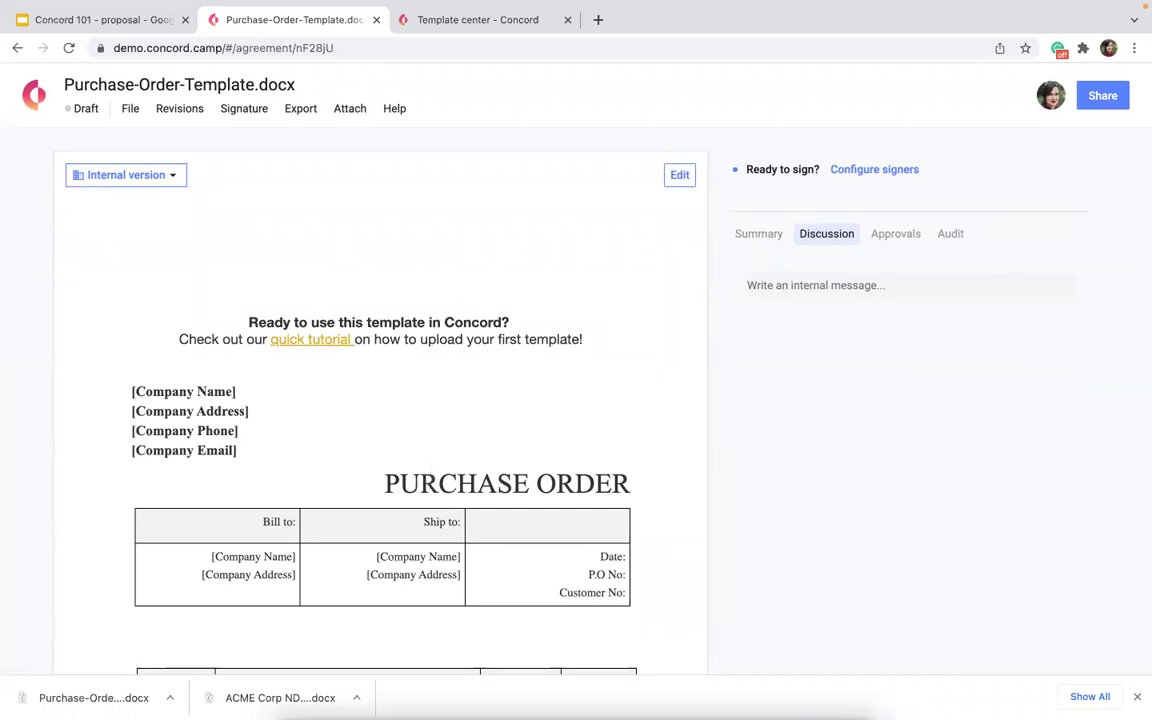
click(1137, 699)
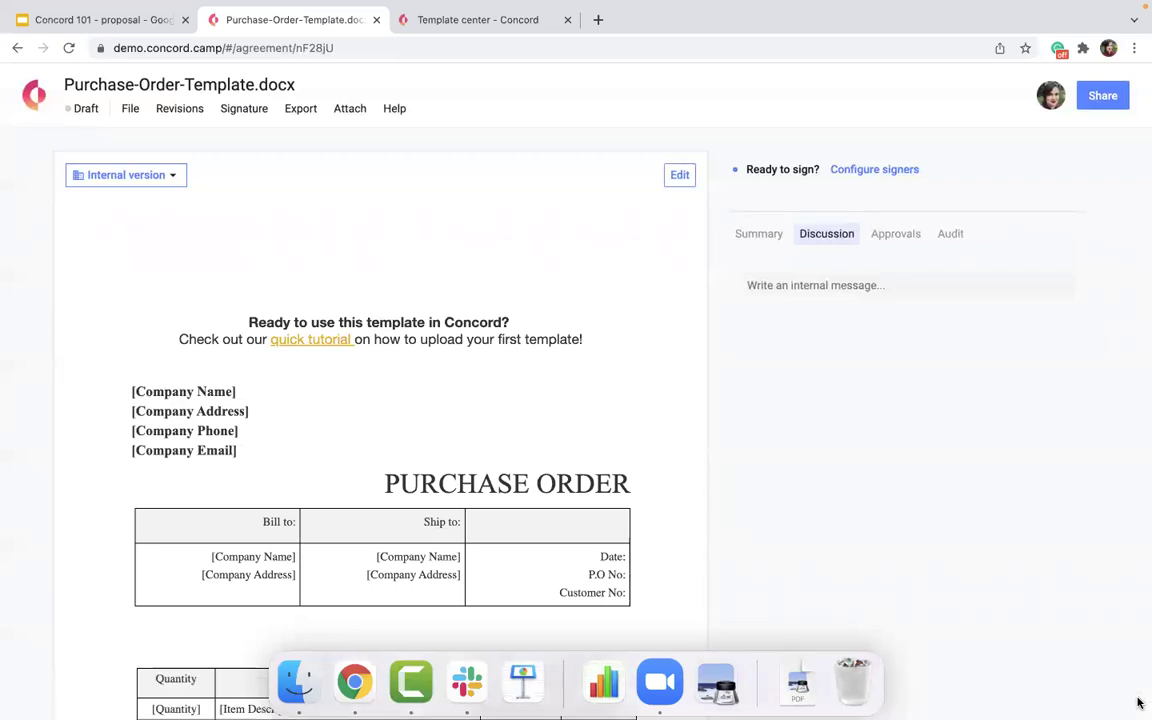
scroll(628, 567, left, 5)
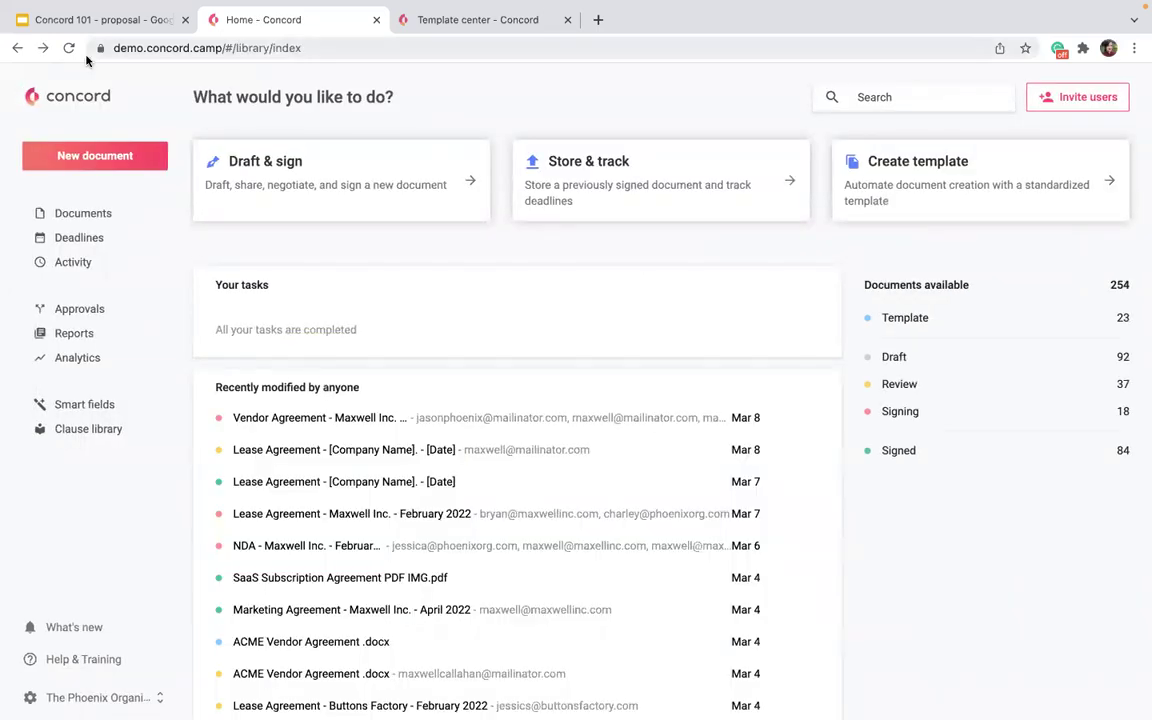
click(43, 48)
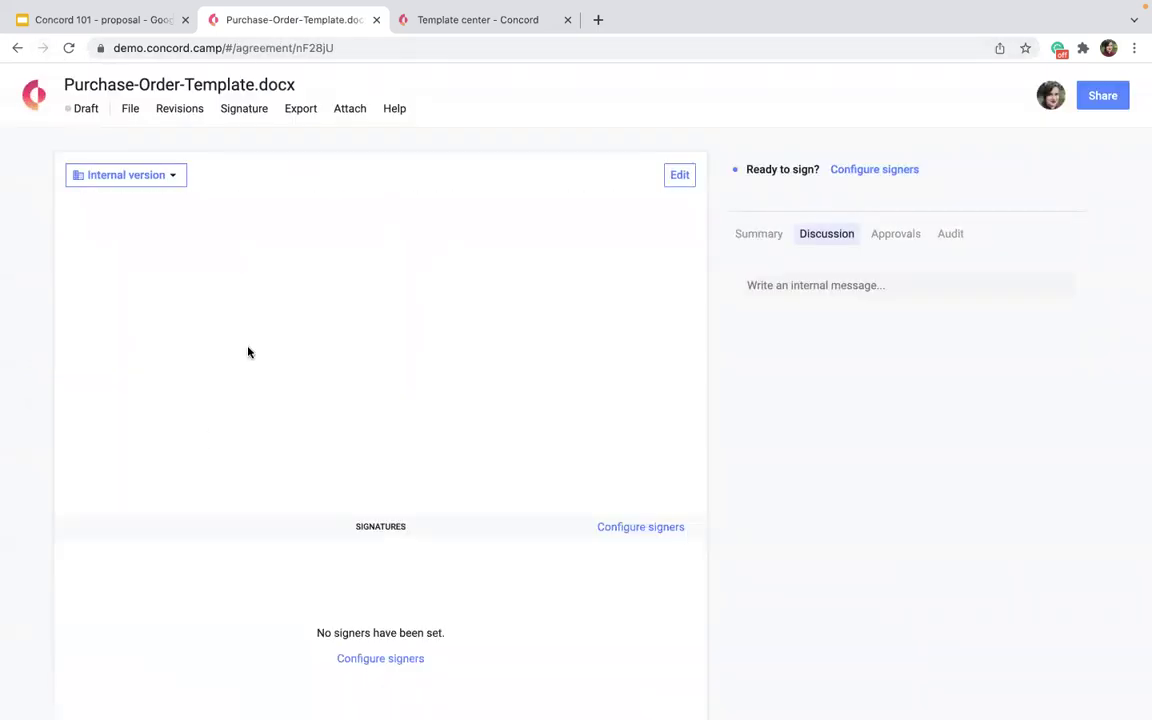
scroll(248, 350, down, 5)
scroll(248, 350, up, 4)
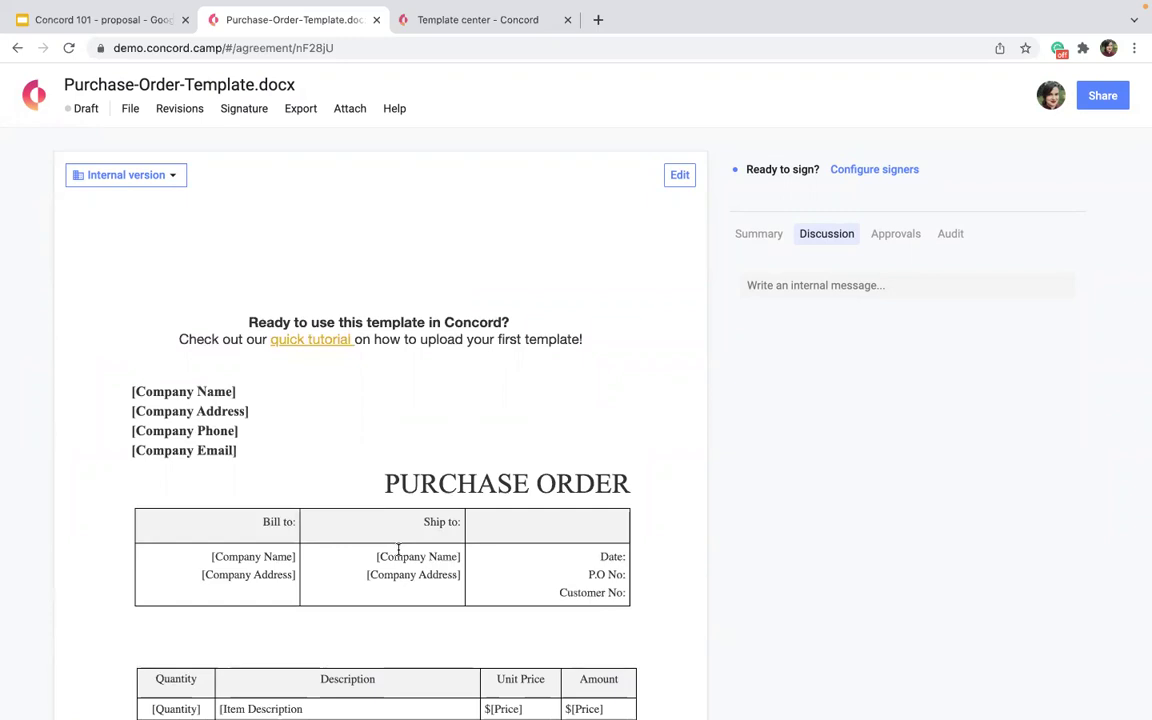
Retitle the document 'Purchase Order - Maxwell Inc. - March 2022', fixing a typo.
click(169, 80)
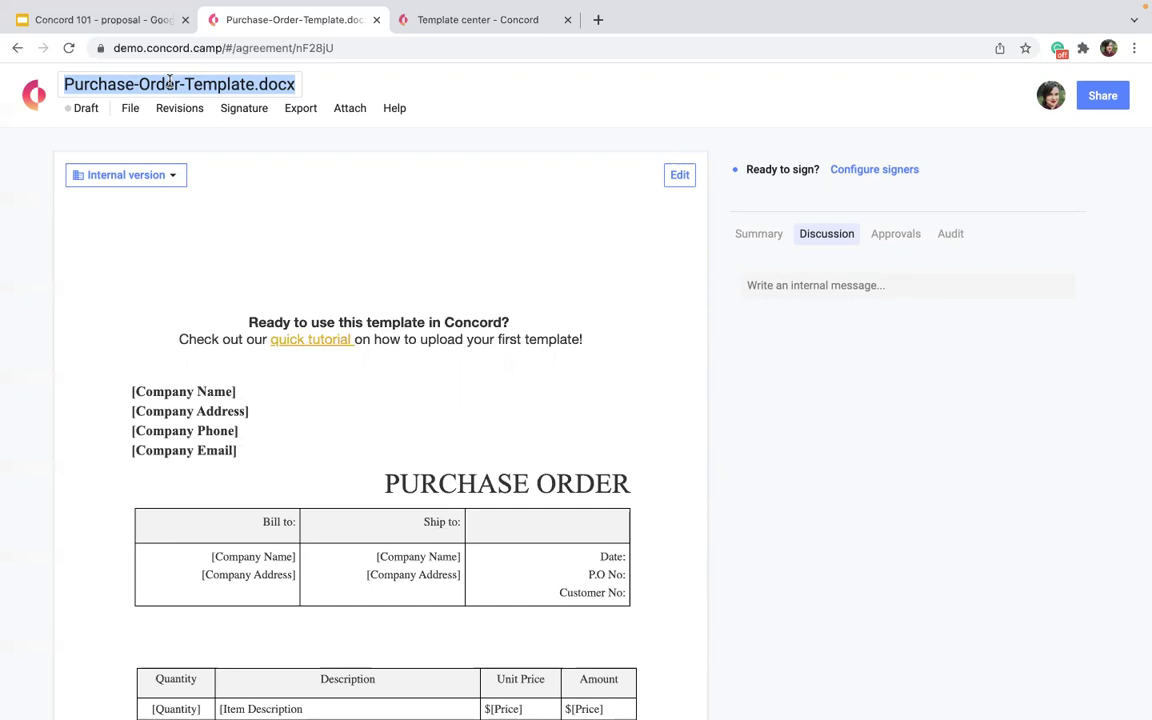
text(Purchase )
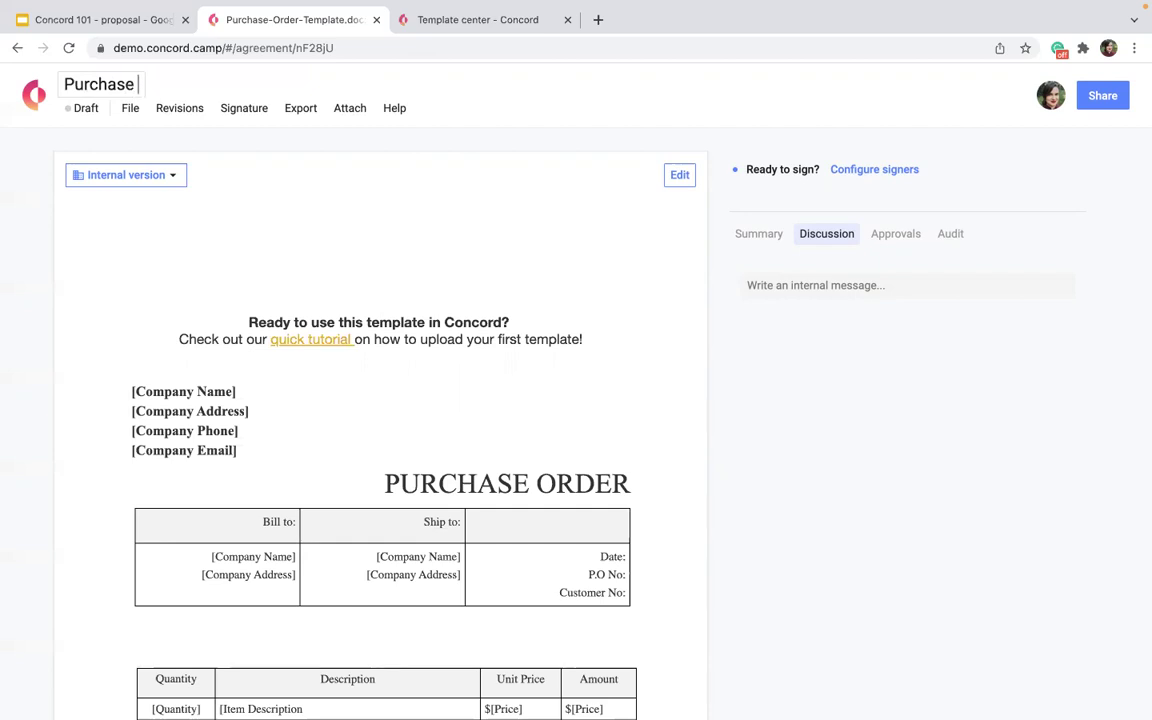
text(Order - Maxwell Inx)
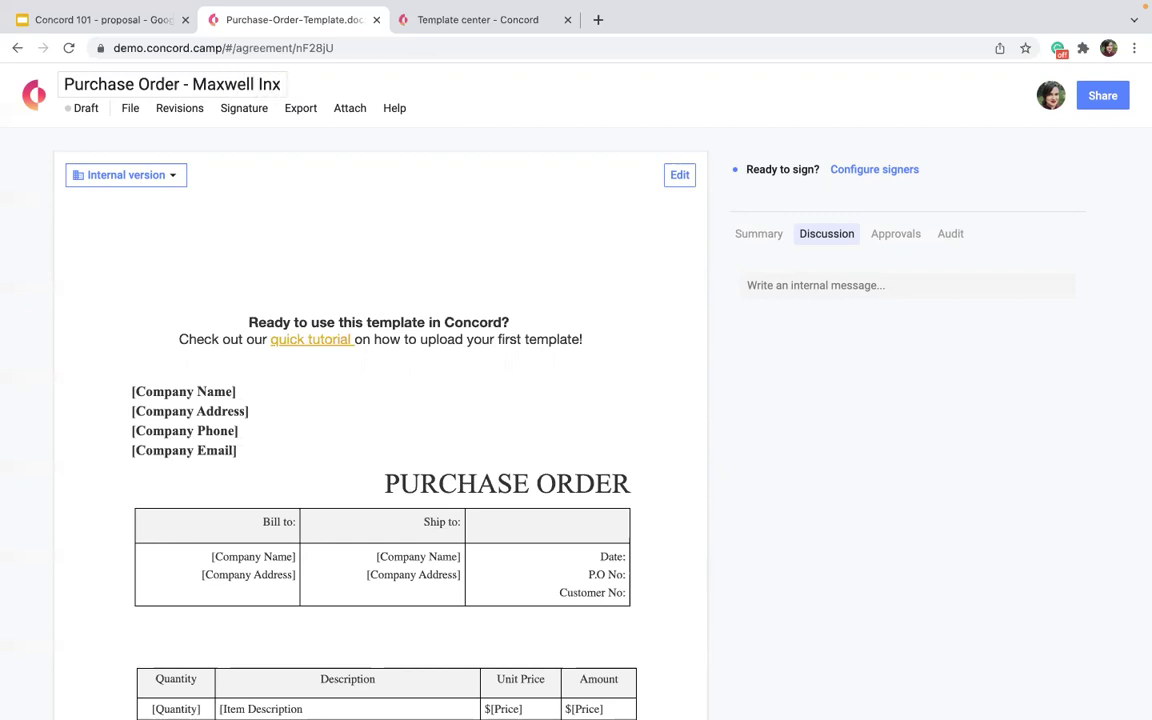
key(BackSpace)
text(c. - March)
text(2022)
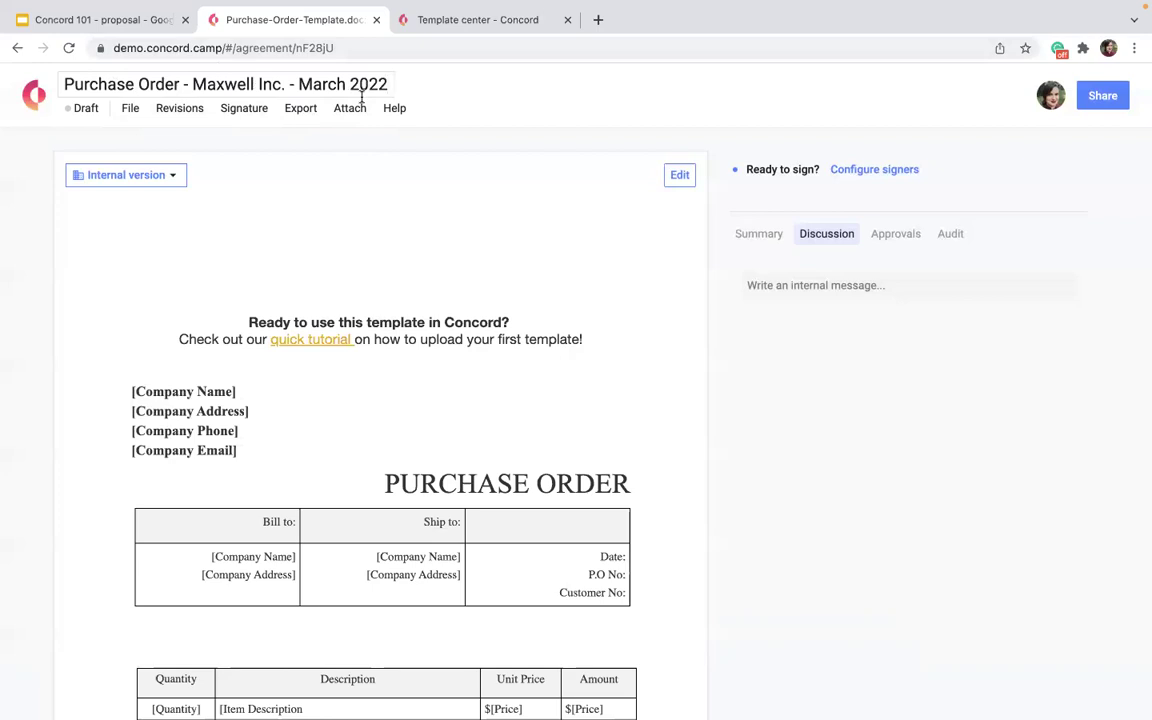
Add and then remove brackets around Maxwell Inc., save the title, and show the Summary details.
click(281, 84)
text(])
click(193, 84)
text([)
drag(195, 84, 281, 84)
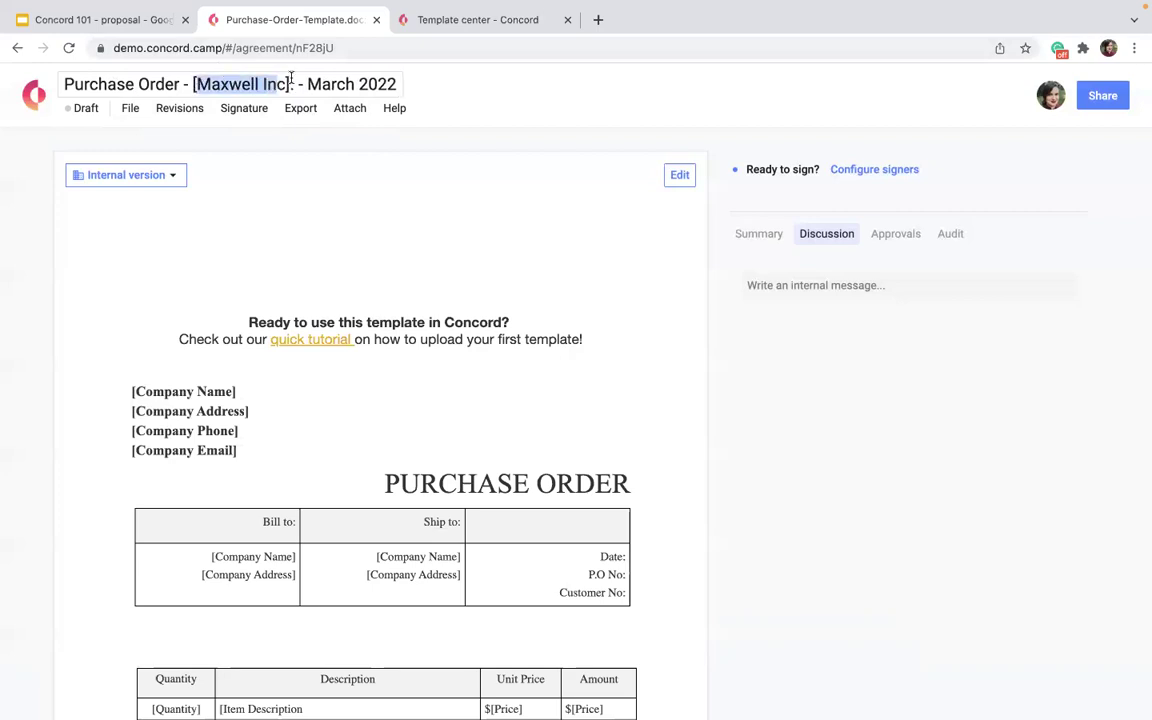
click(283, 84)
key(Delete)
click(196, 84)
key(BackSpace)
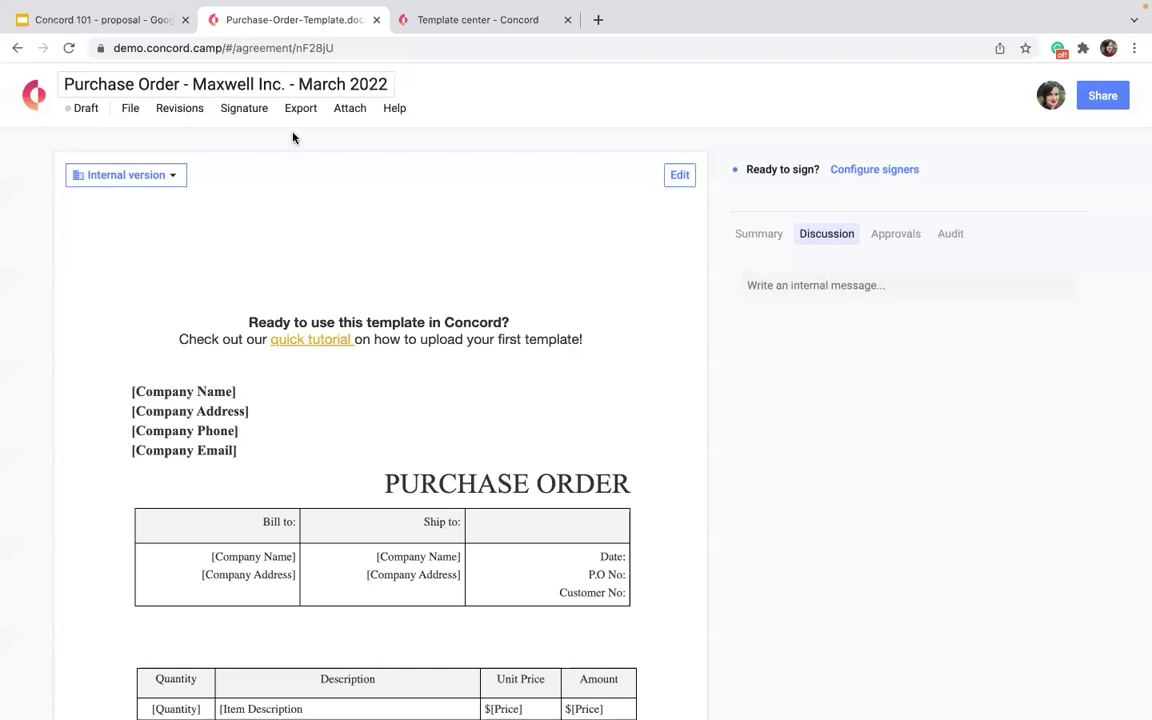
click(388, 191)
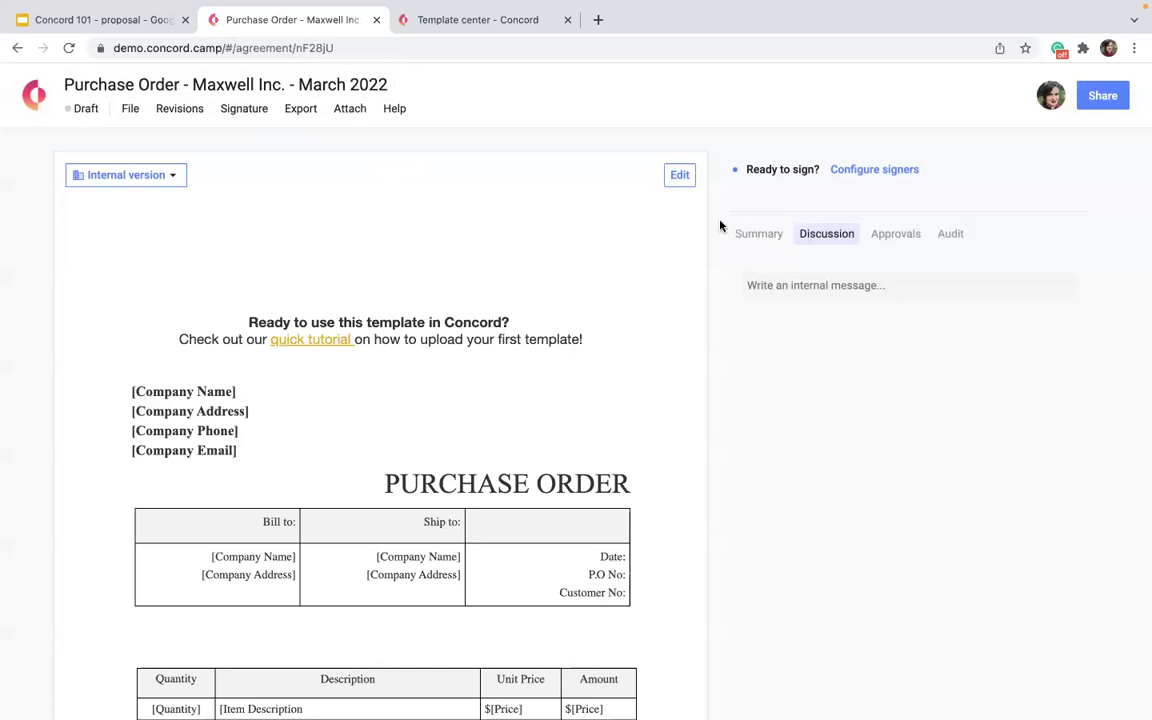
click(757, 234)
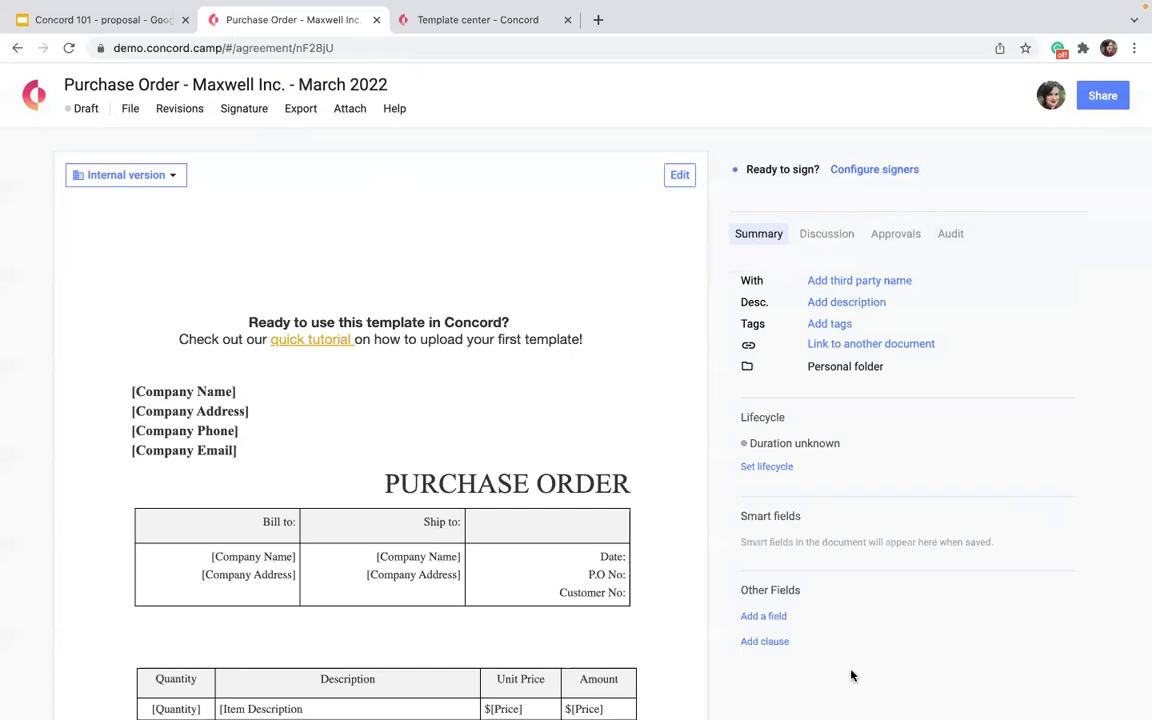
Share the document with the reviewer's e-mail address as an Editor.
click(1102, 96)
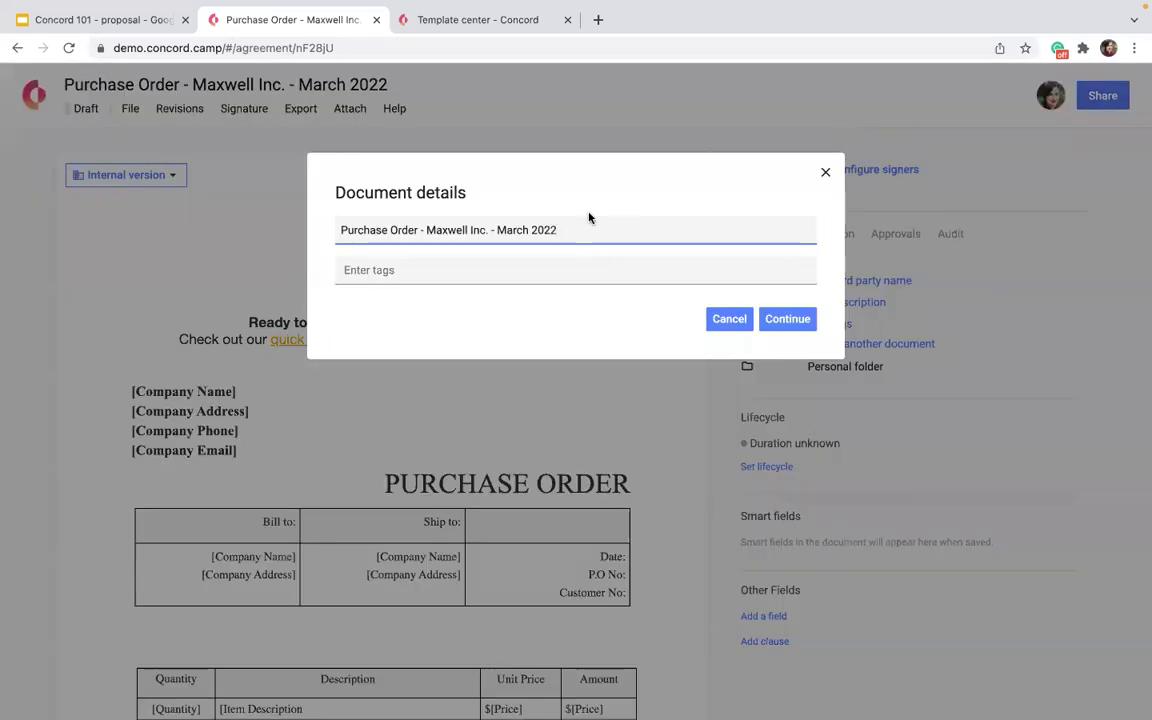
click(782, 326)
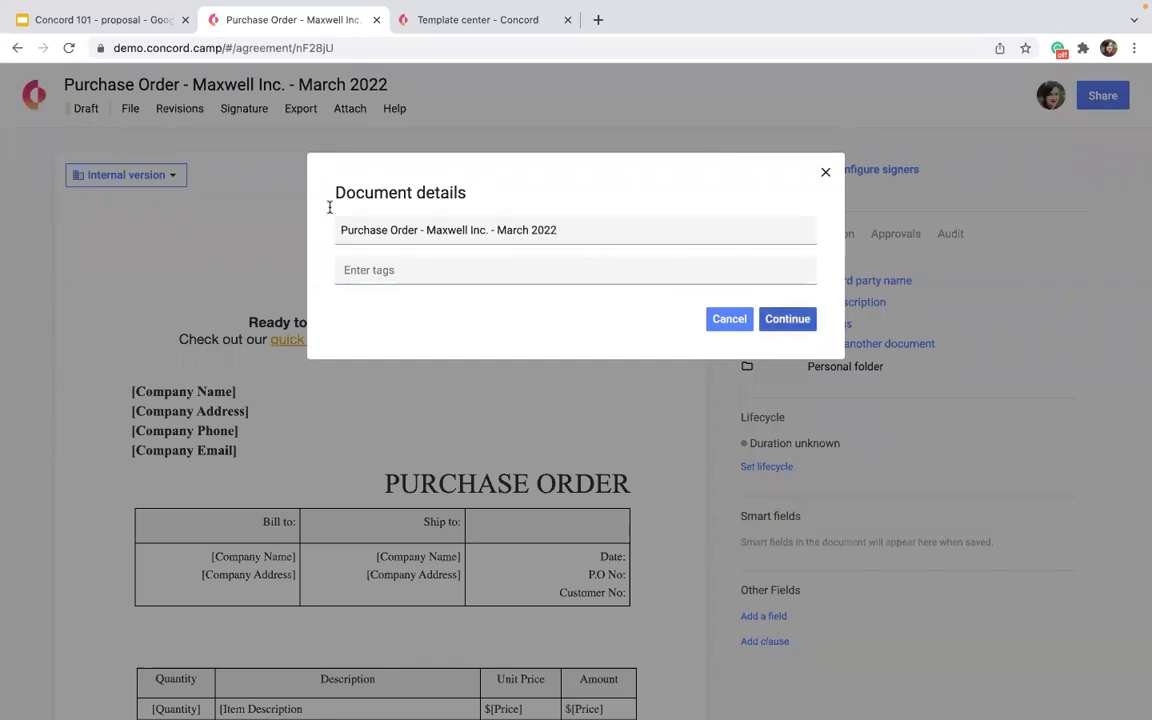
click(409, 222)
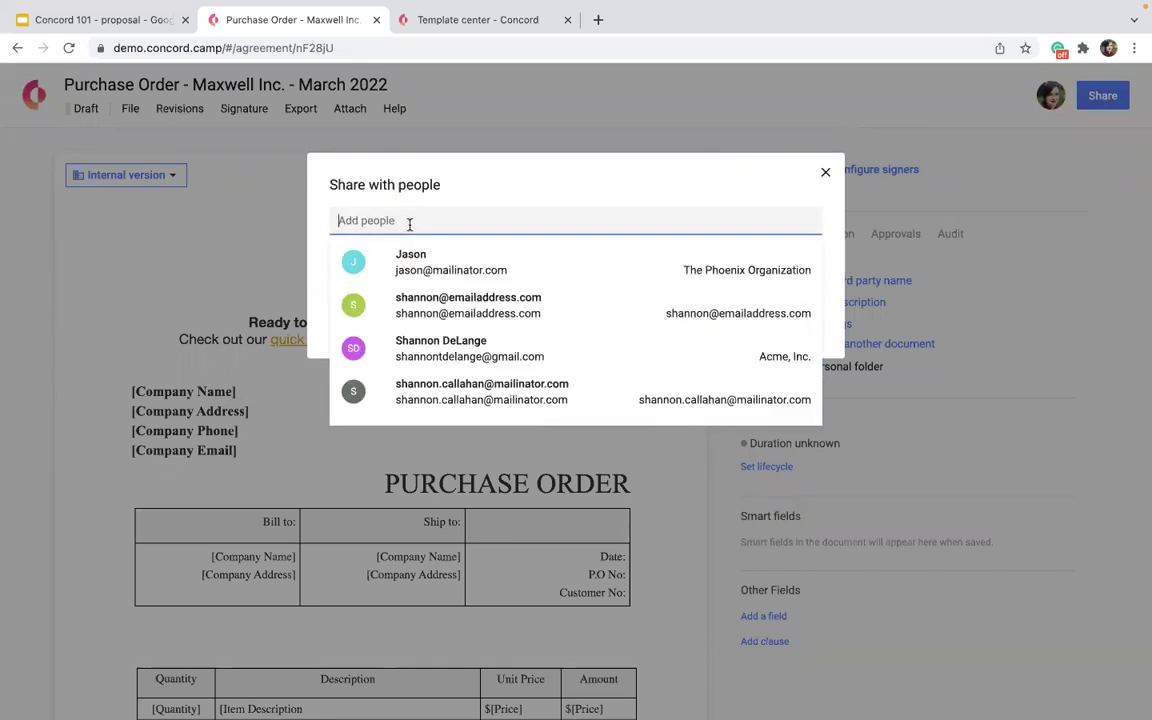
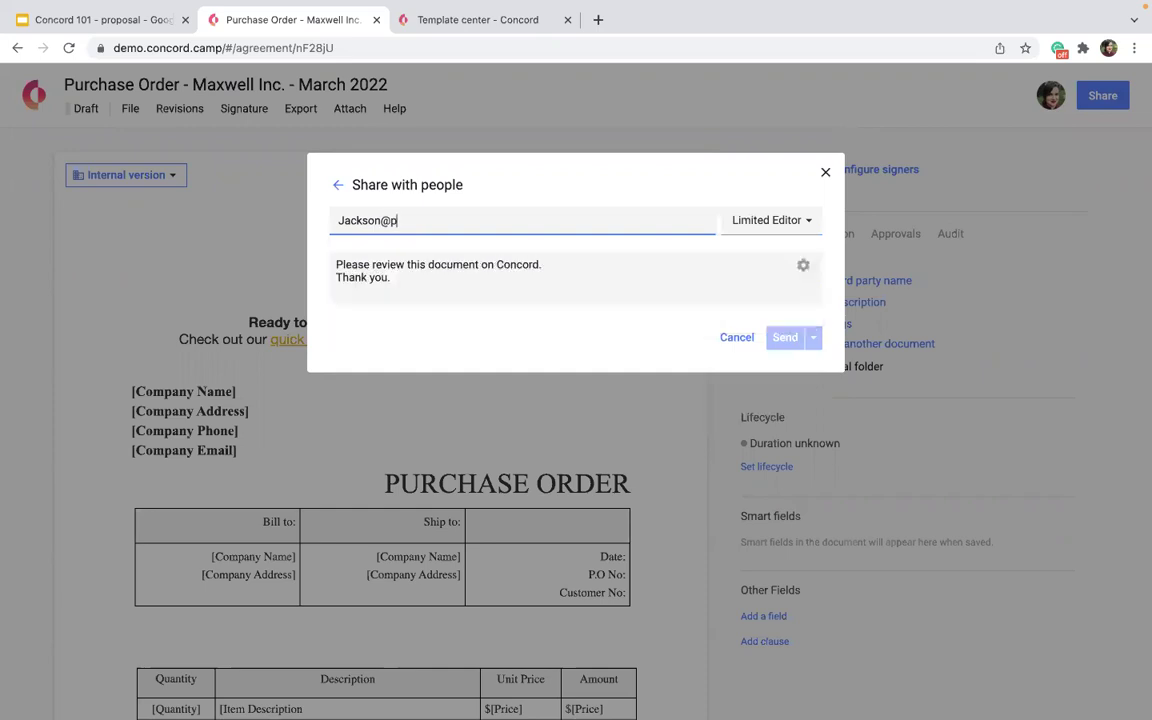
click(741, 222)
click(751, 250)
Replace the invitation text with the Sales Agreement custom message and send it.
click(707, 285)
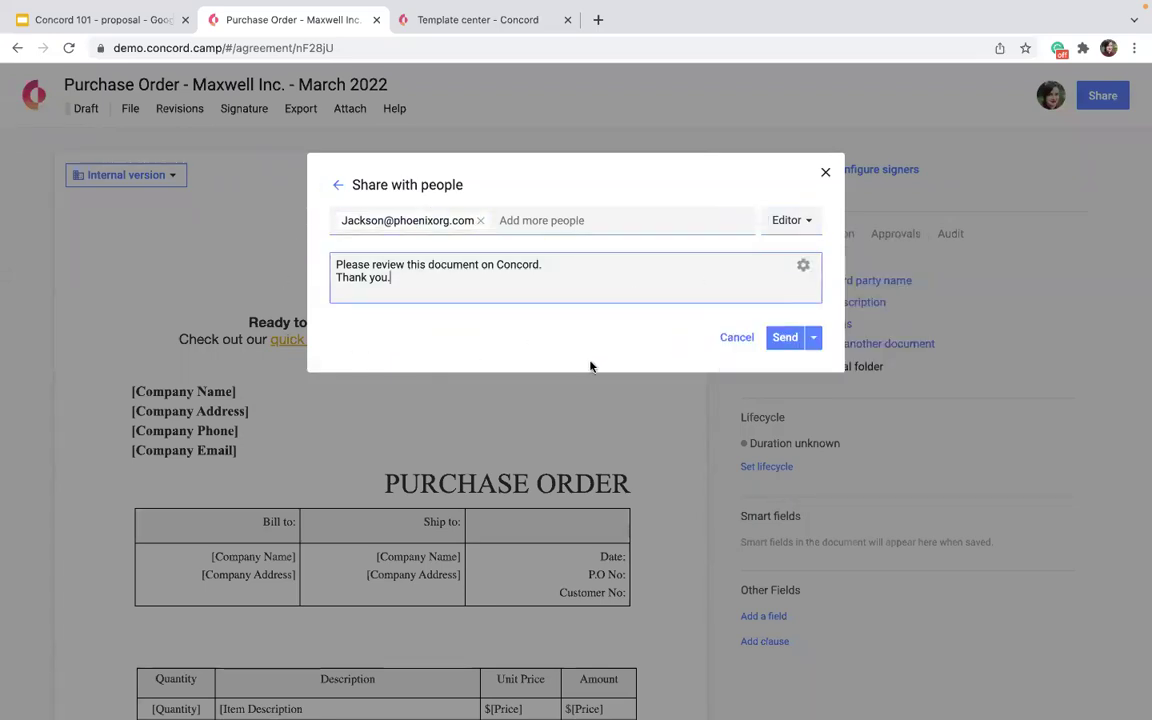
drag(505, 286, 336, 263)
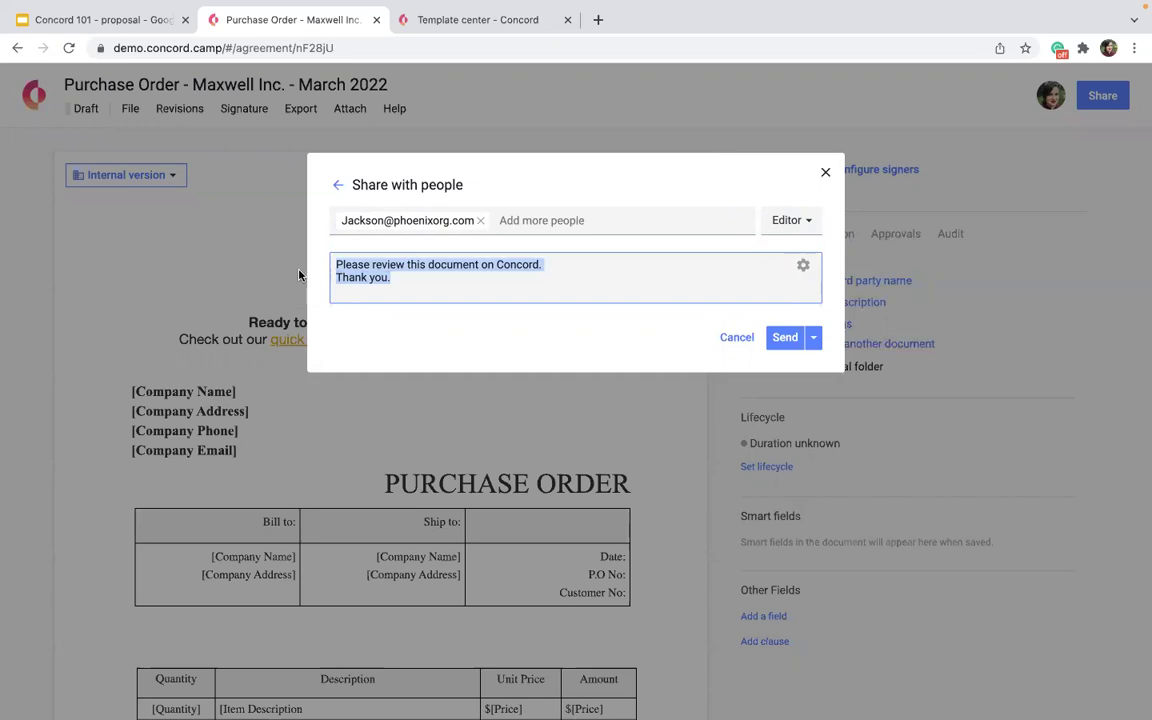
click(800, 272)
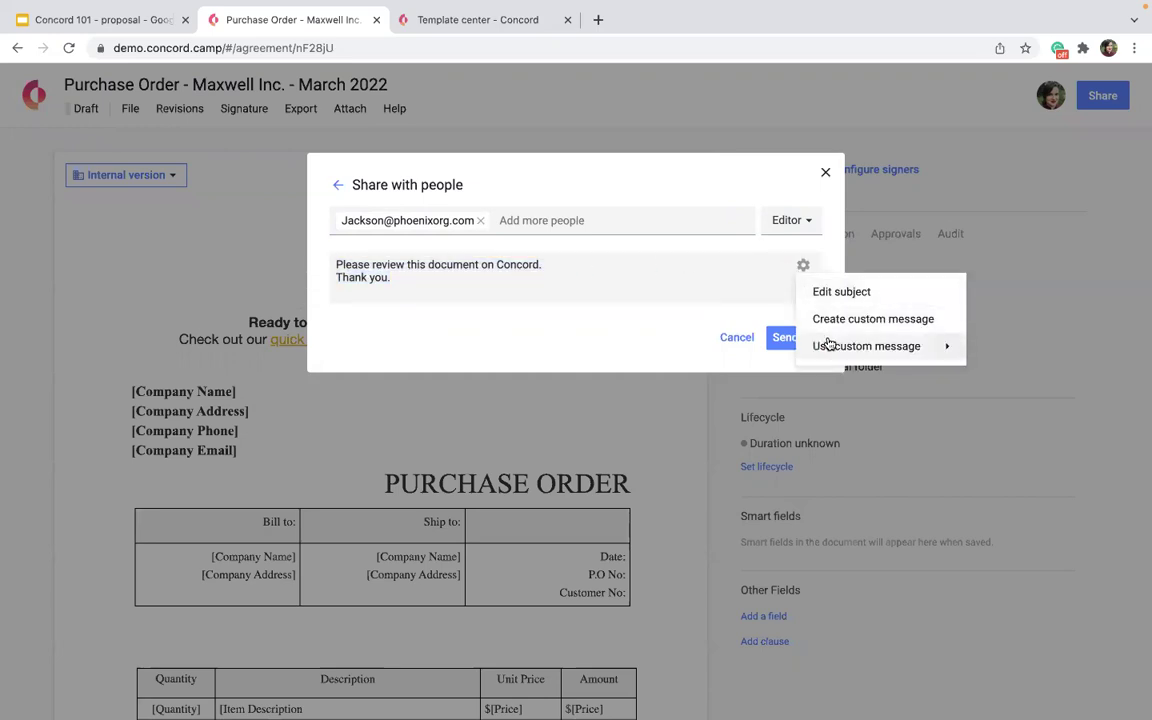
mouse_move(828, 344)
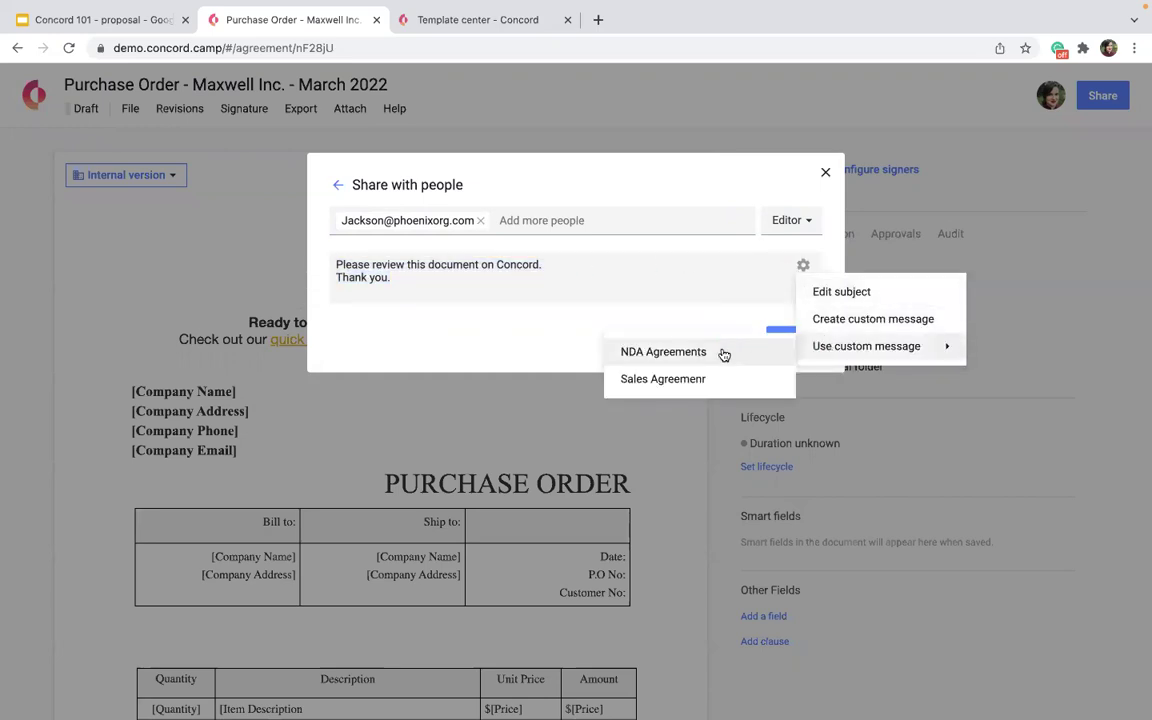
click(630, 379)
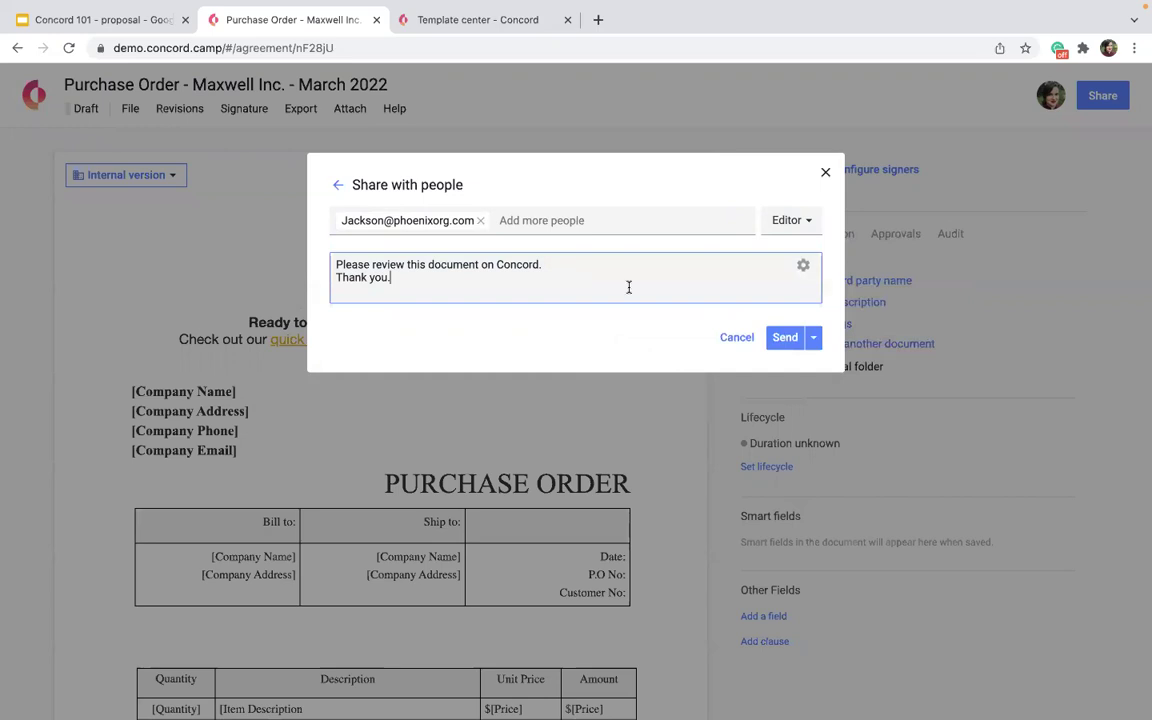
click(799, 343)
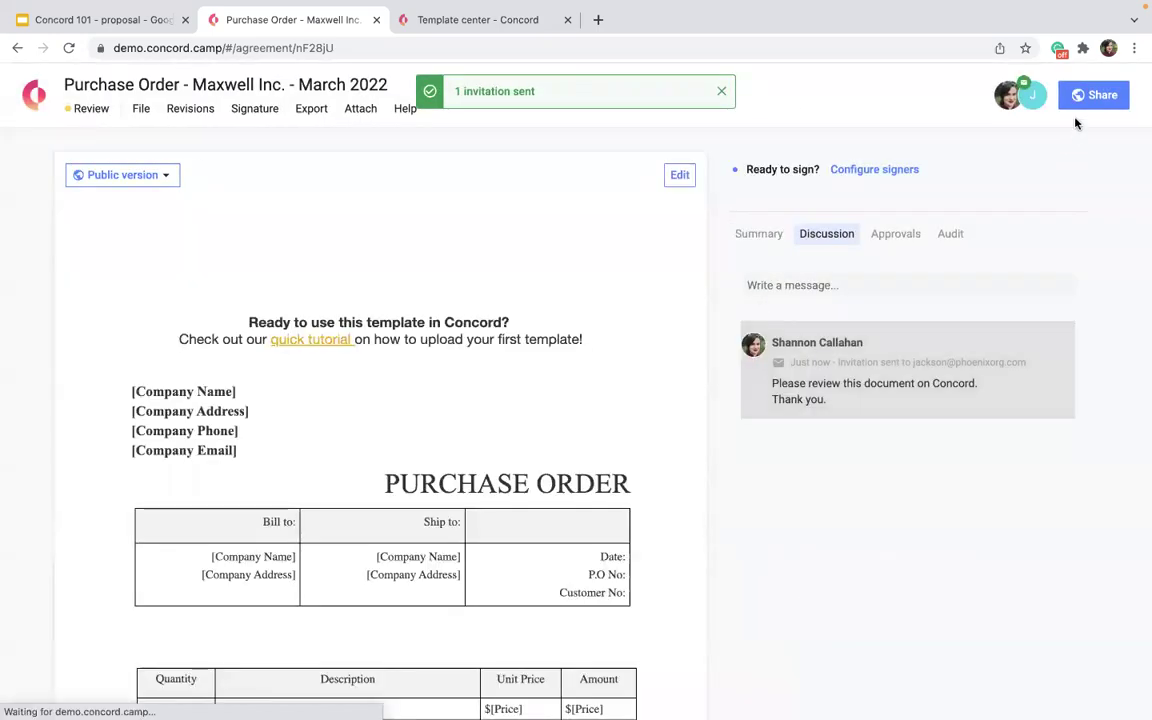
Show the Summary panel and open the 'Add third party name' form.
click(755, 232)
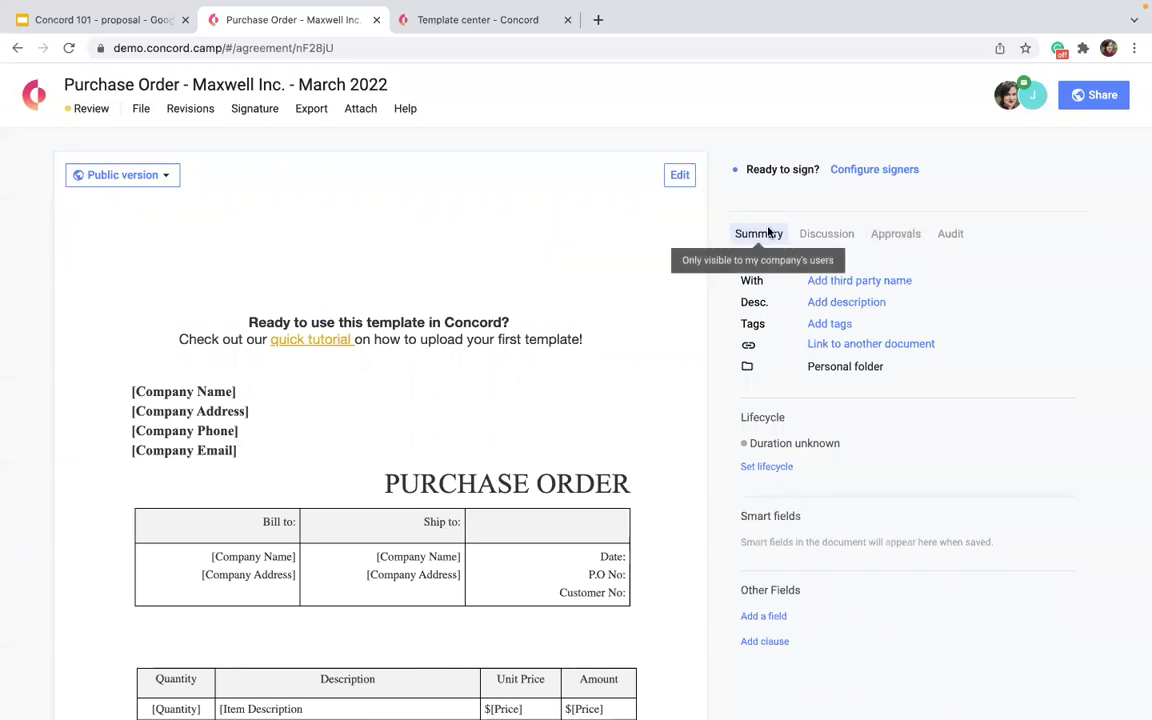
mouse_move(793, 368)
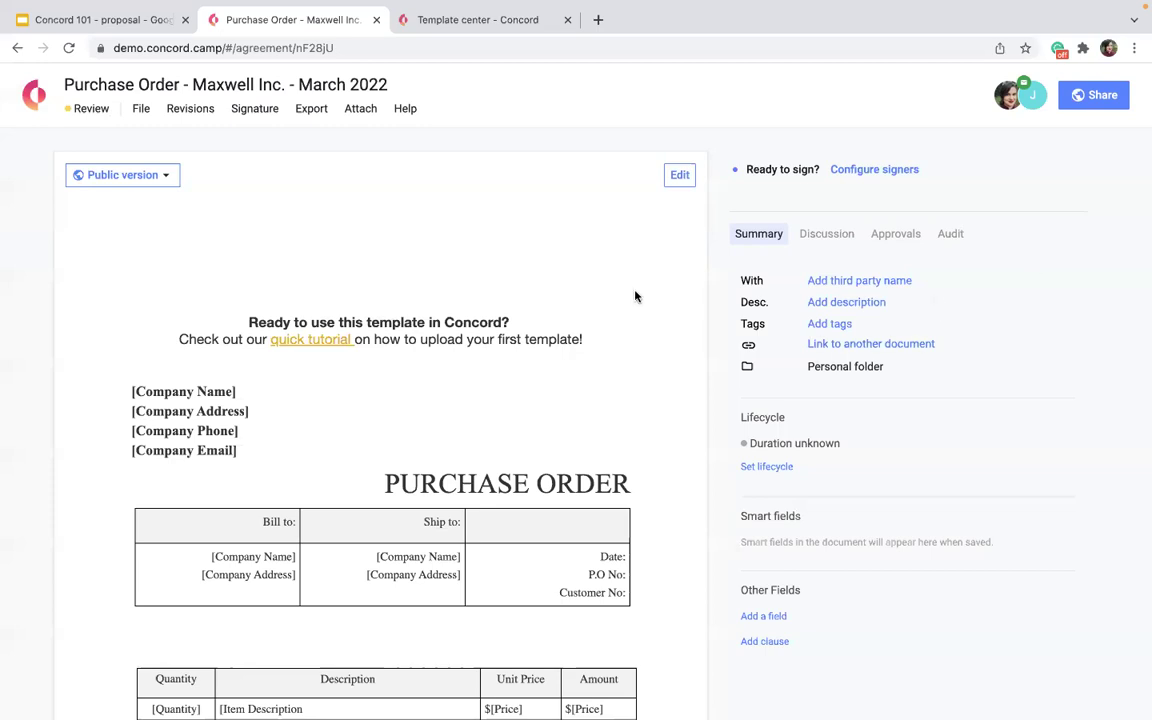
click(830, 281)
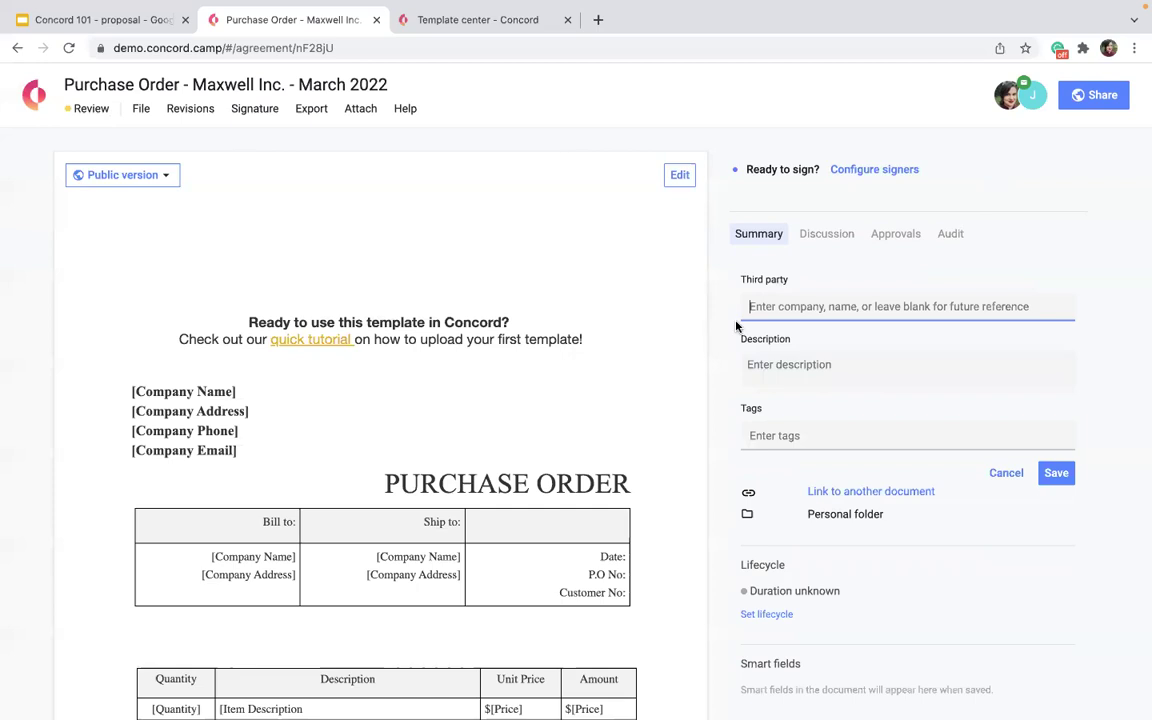
Set third party to Maxwell Inc. and description to 'Kayak Company in Southern California'.
text(Maxwell Inc.)
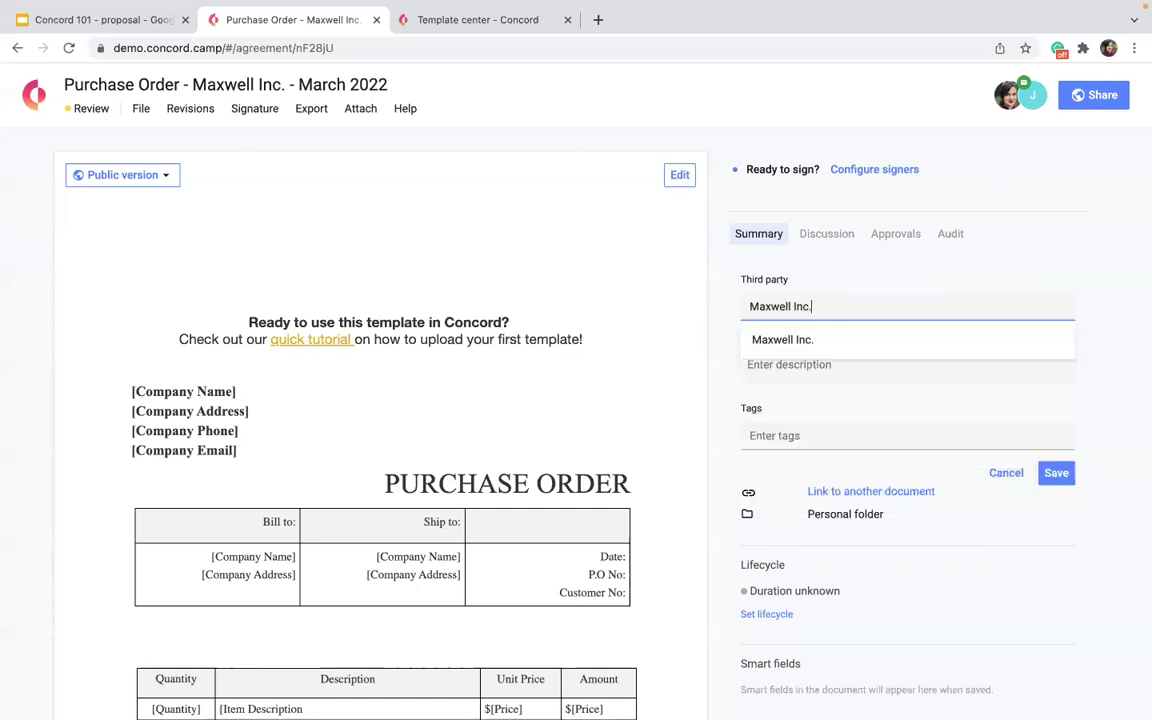
click(756, 343)
click(772, 364)
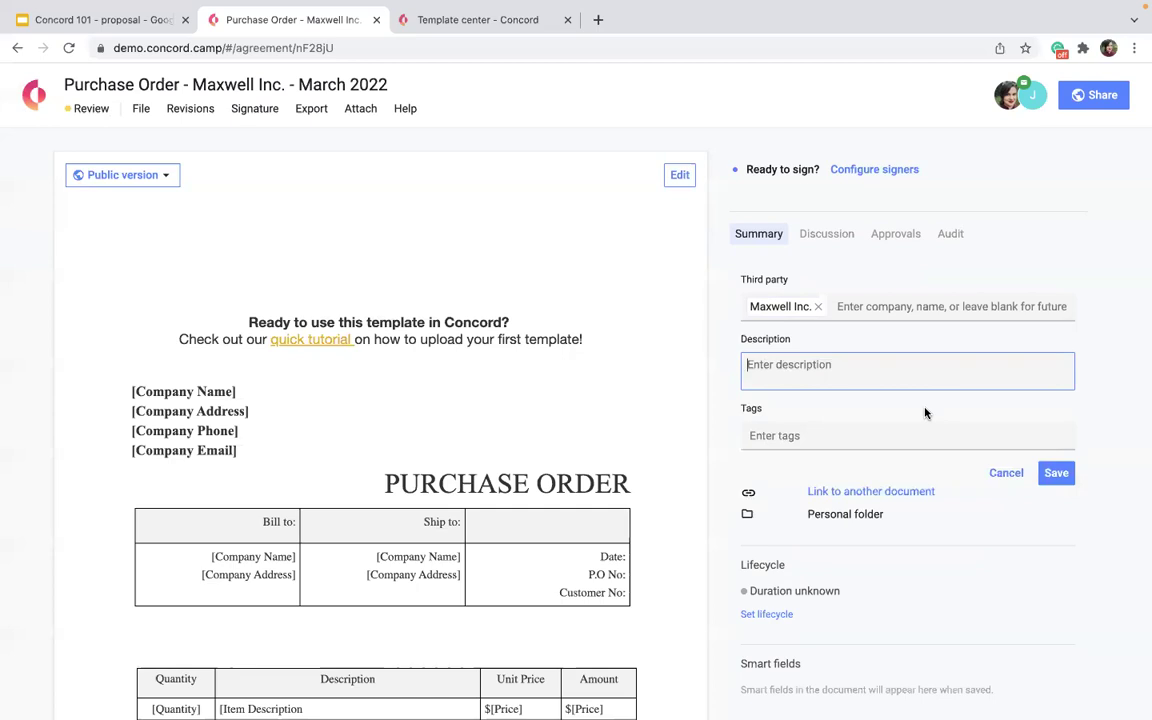
text(Kaa)
key(BackSpace)
text(yak Company in Southern California)
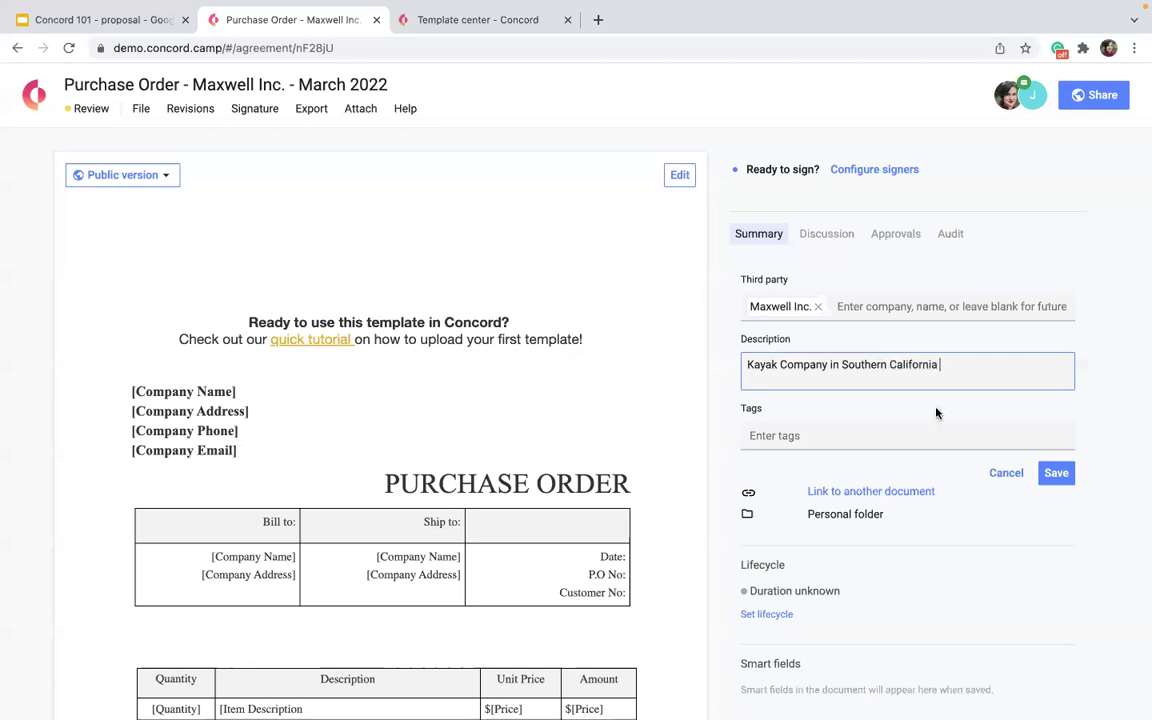
drag(972, 368, 745, 366)
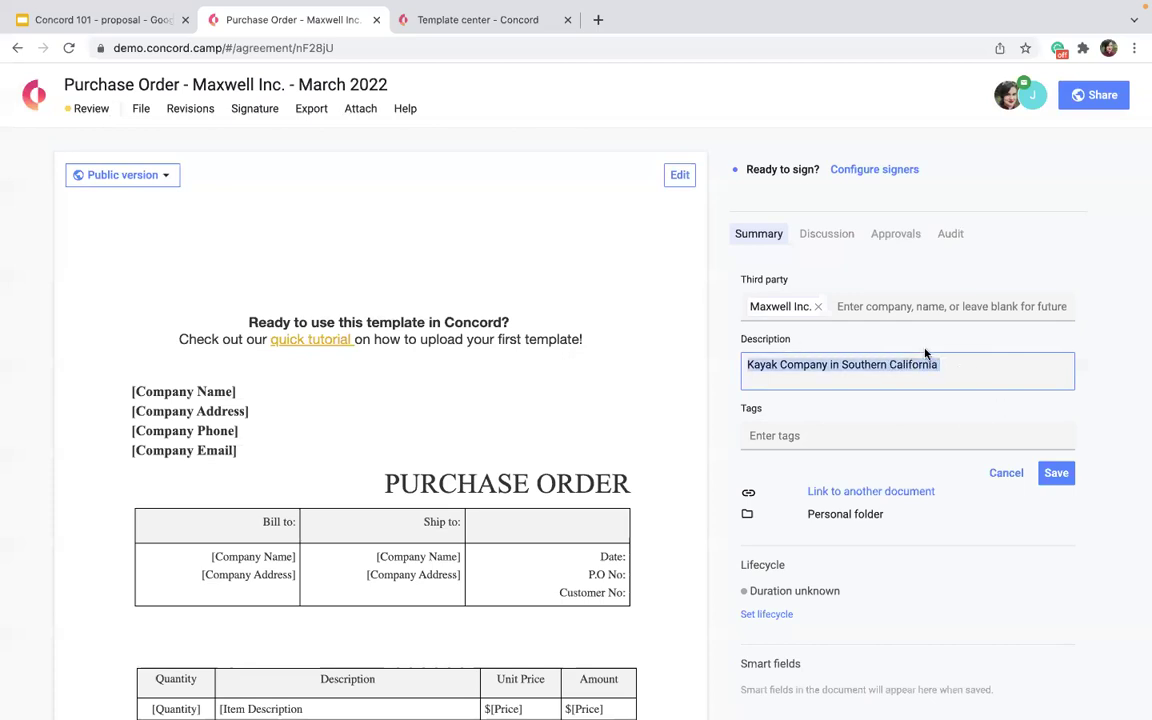
click(846, 427)
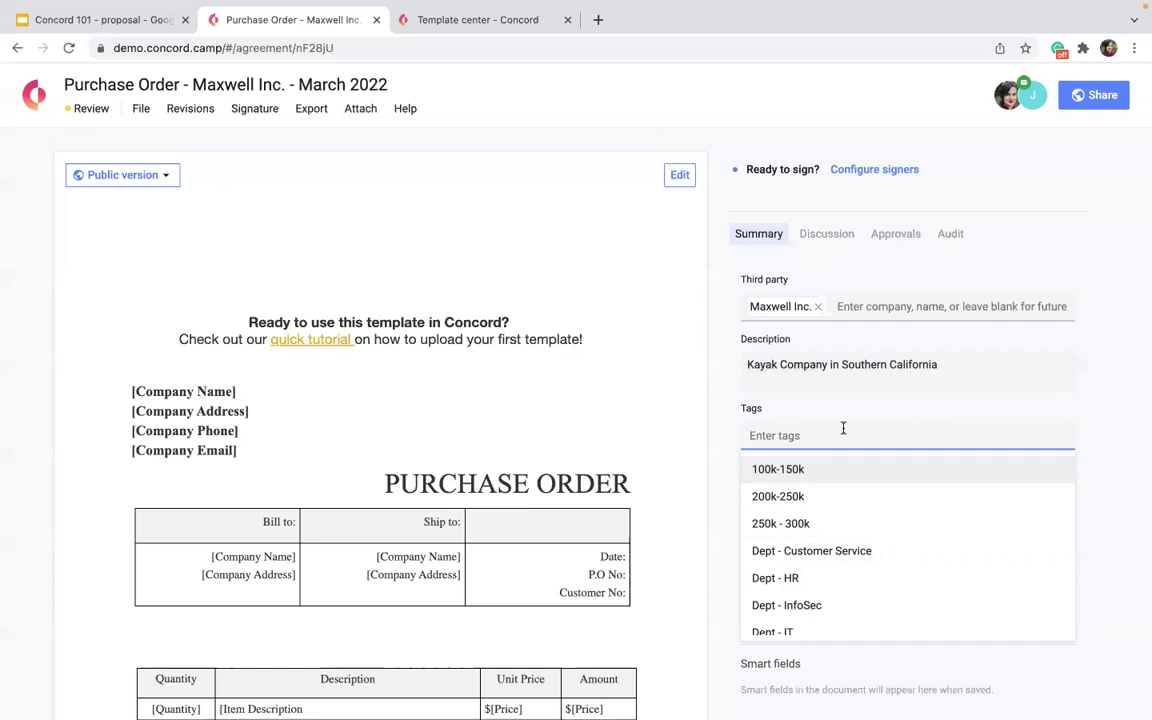
Pick the Dept - Sales and 200k-250k tags from the tag list.
scroll(805, 537, down, 3)
scroll(806, 540, up, 1)
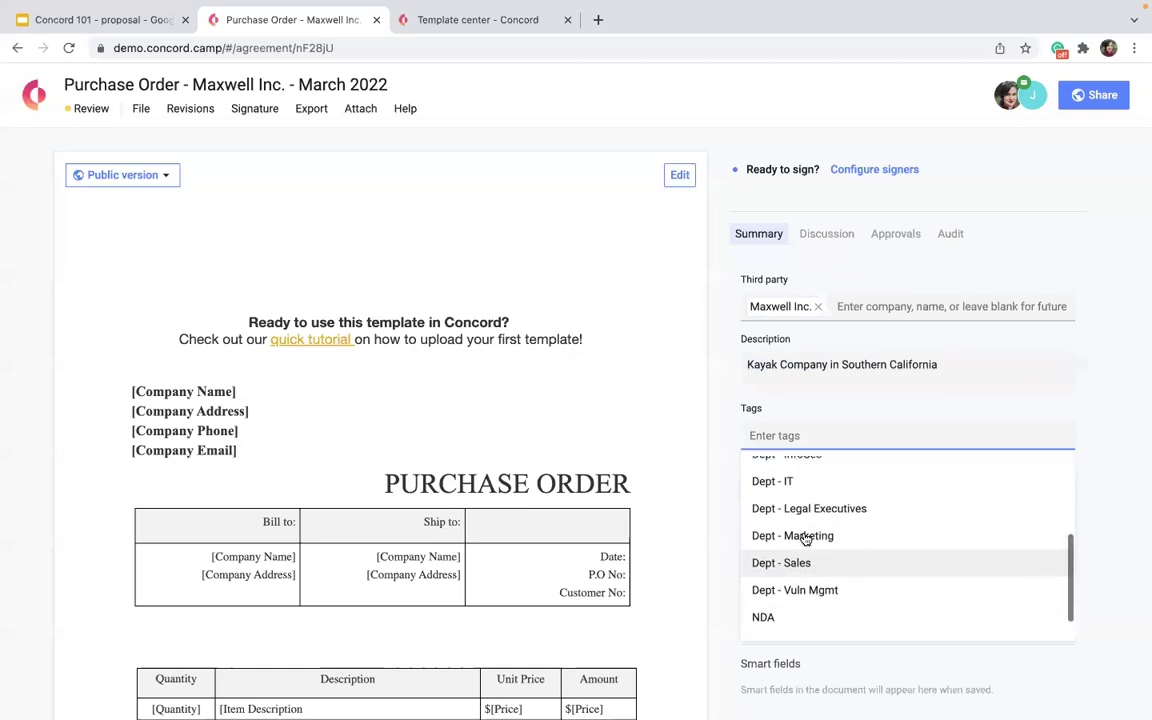
scroll(805, 540, up, 3)
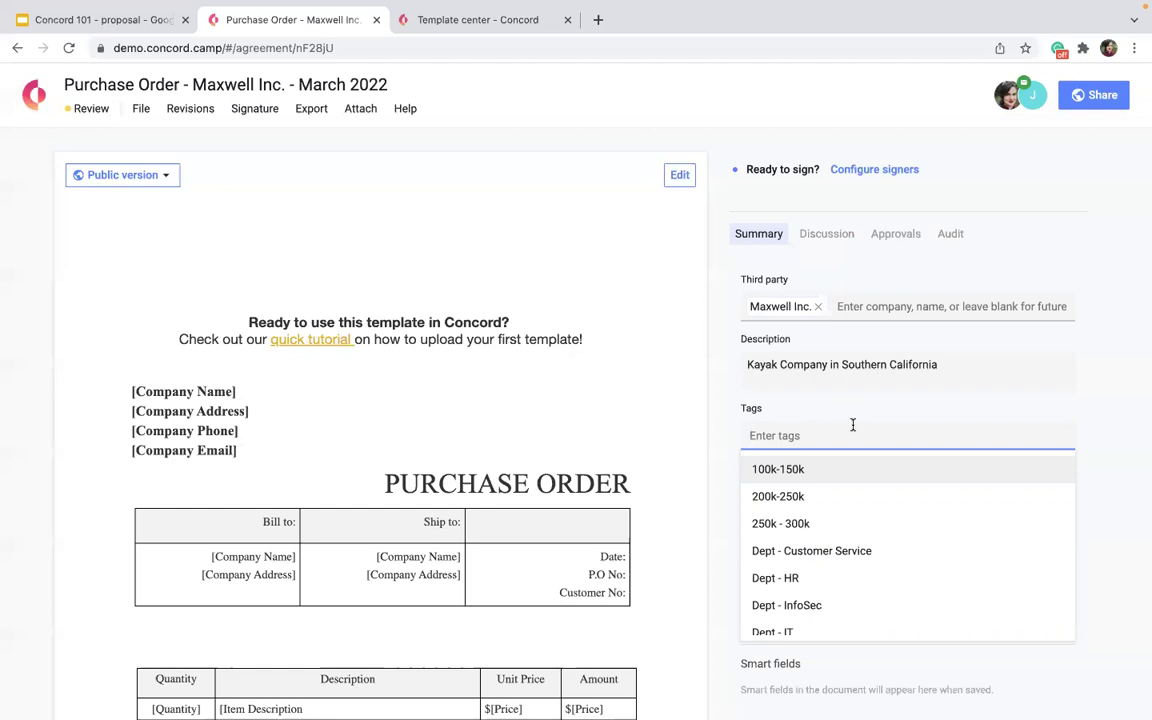
scroll(866, 550, down, 3)
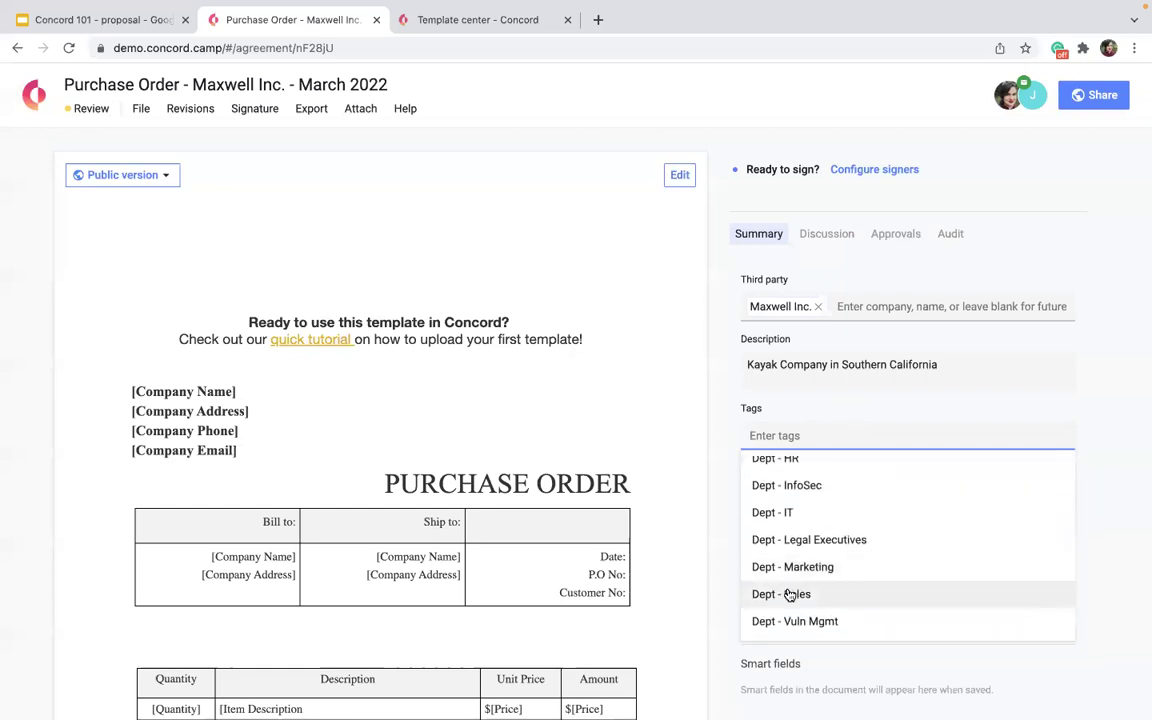
click(789, 595)
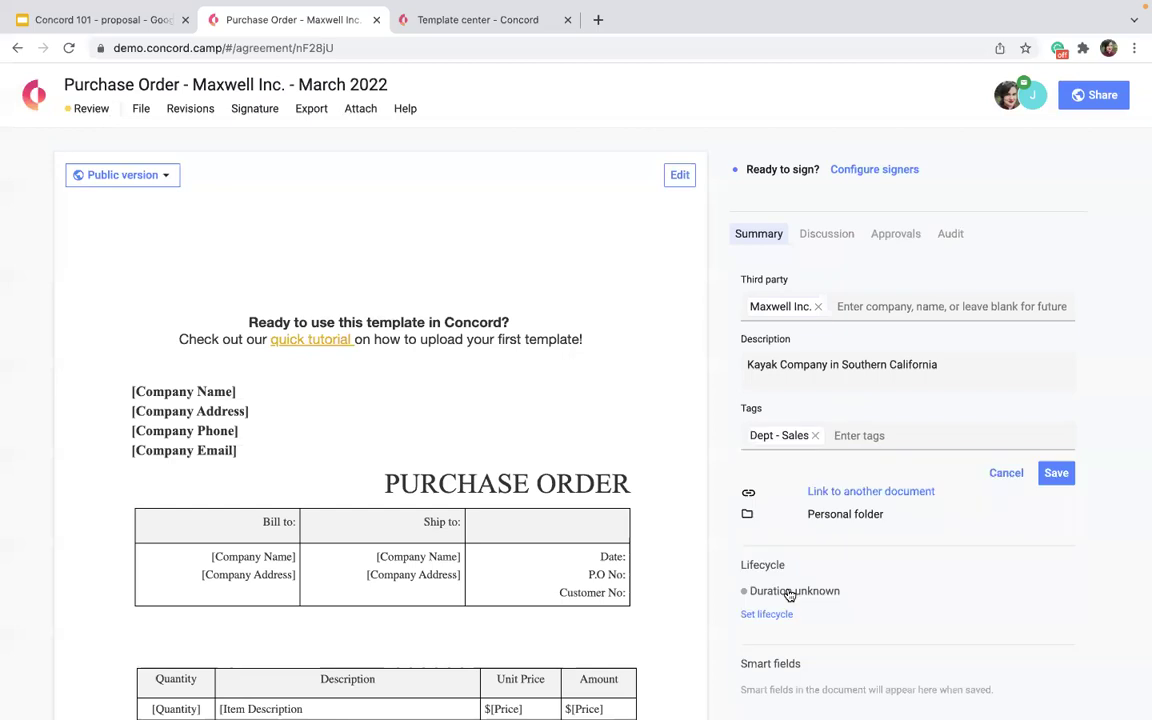
click(855, 435)
scroll(795, 522, up, 1)
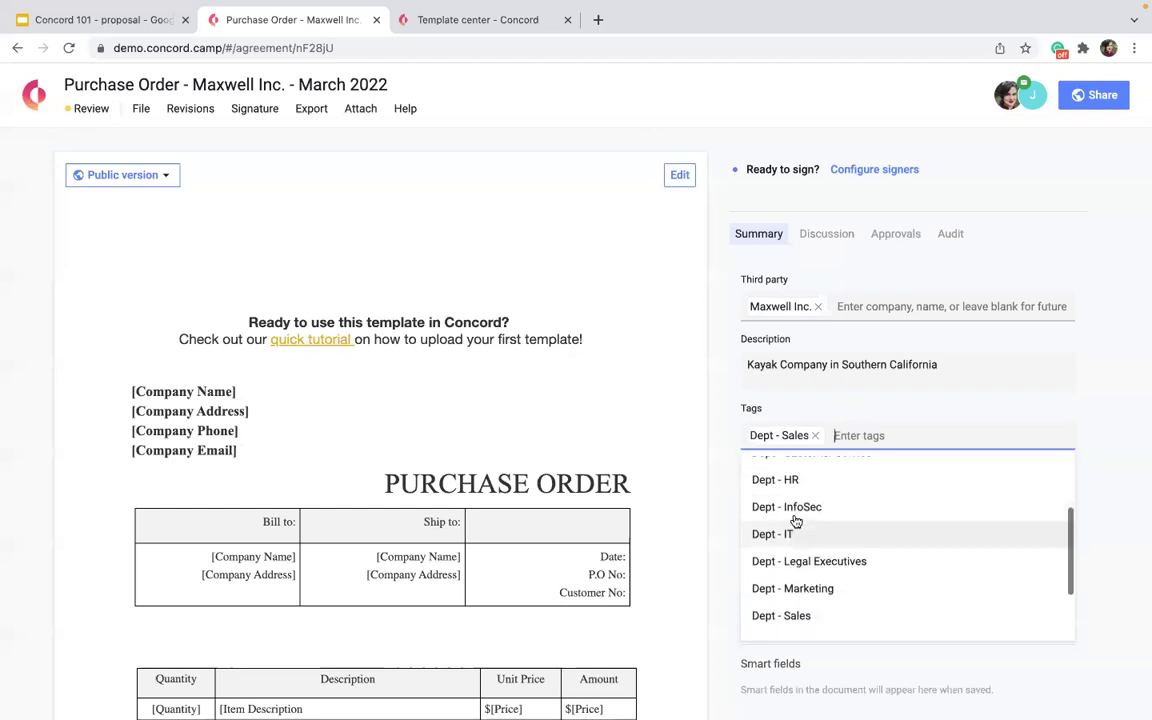
scroll(796, 522, up, 2)
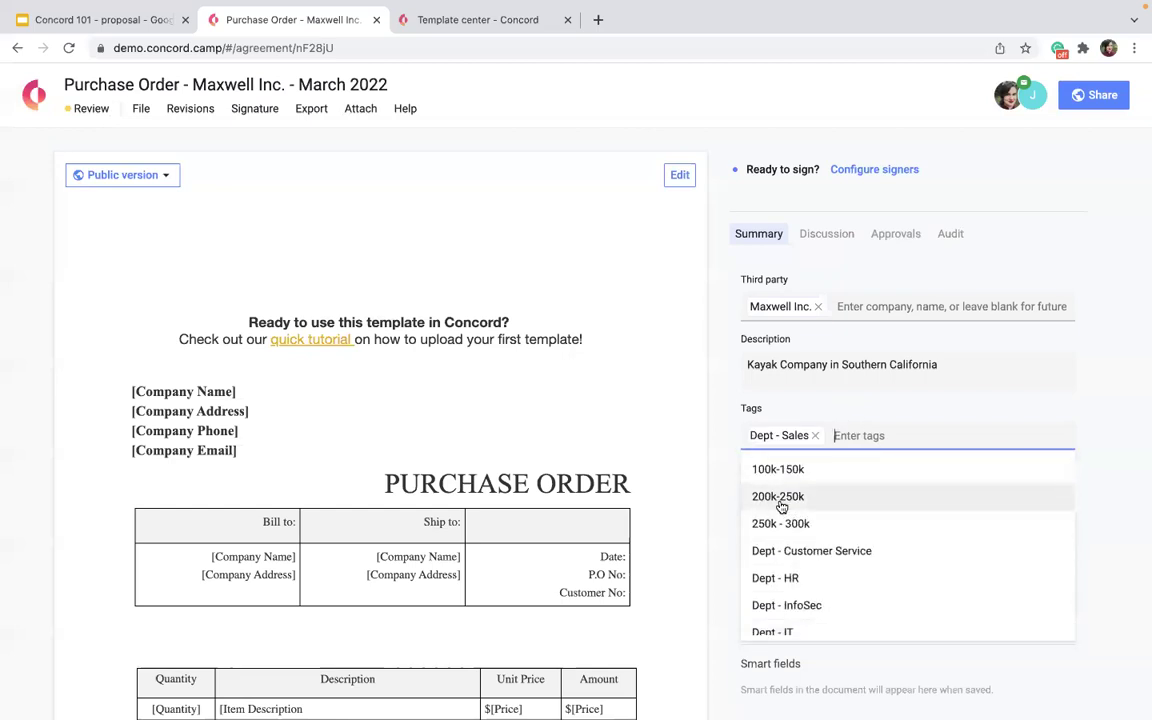
click(781, 500)
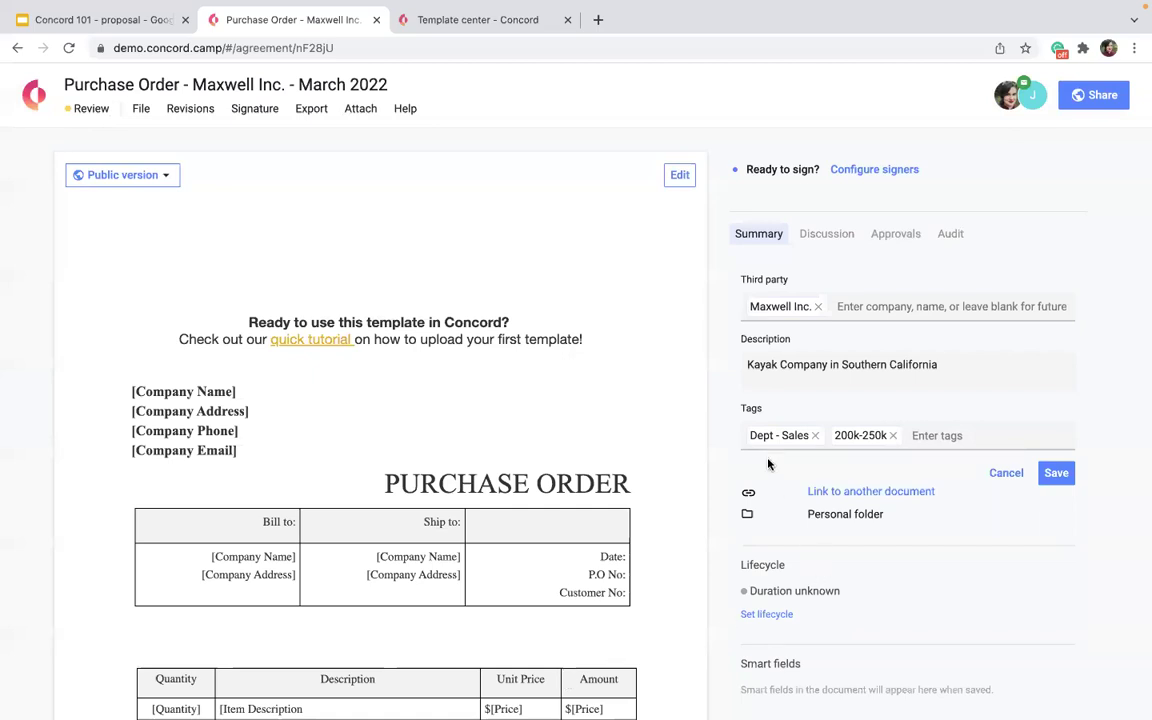
Create a custom 'newtag' tag, then remove it.
click(937, 433)
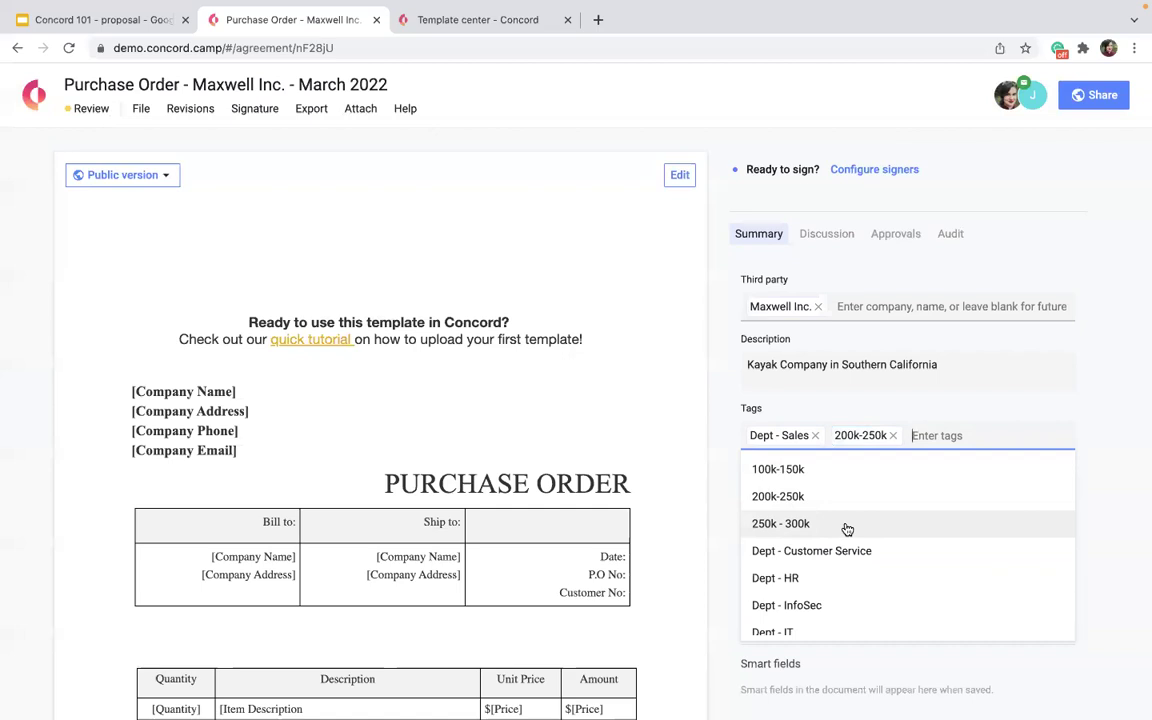
text(nretsgd)
key(BackSpace)
key(BackSpace)
key(BackSpace)
key(BackSpace)
key(BackSpace)
key(BackSpace)
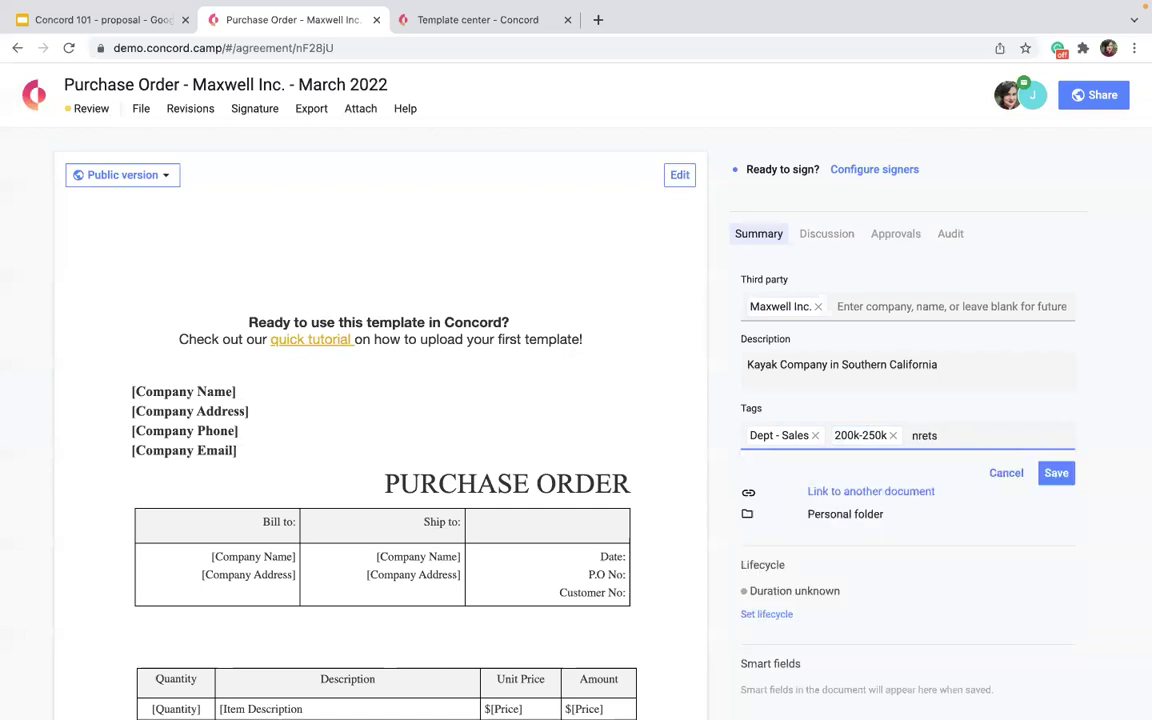
text(ewtag)
key(Return)
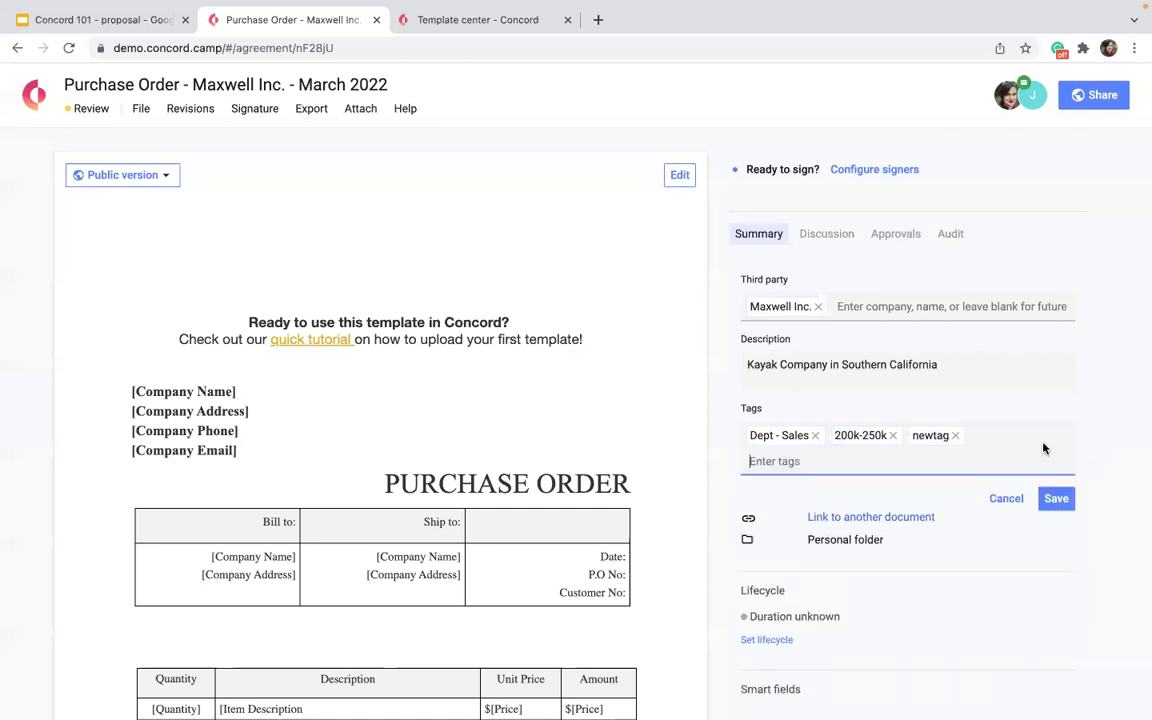
click(956, 437)
Create a custom 'ITDEPT' tag, then remove it.
click(922, 436)
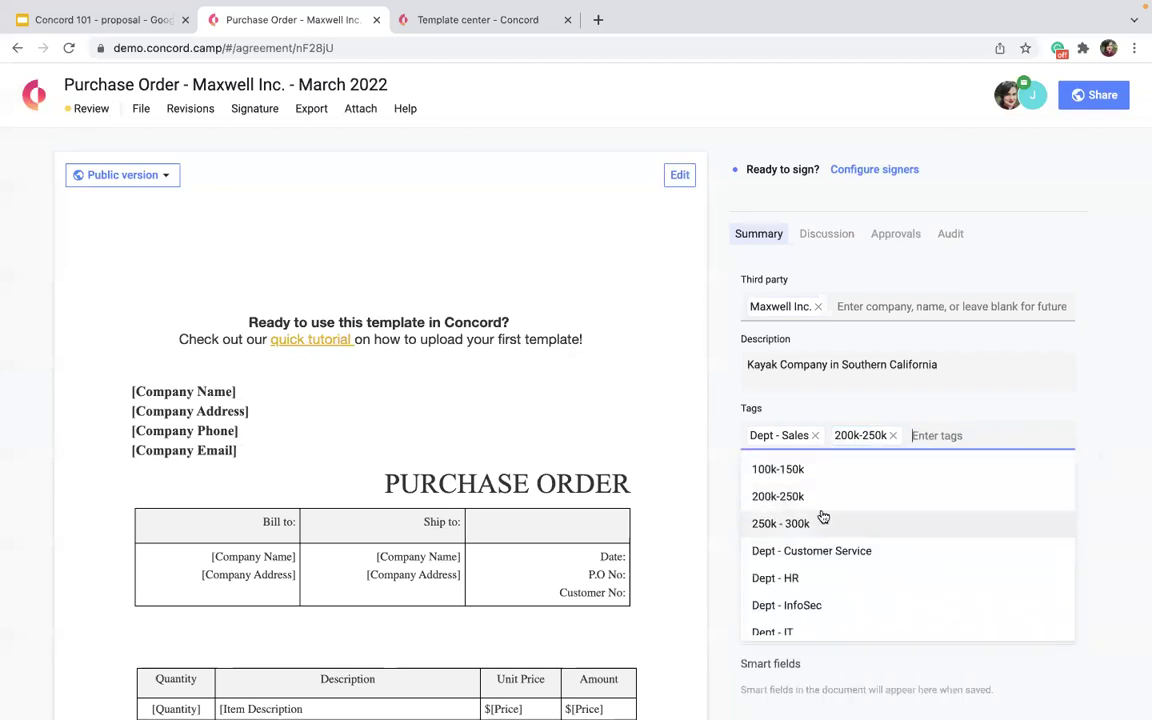
scroll(800, 540, down, 2)
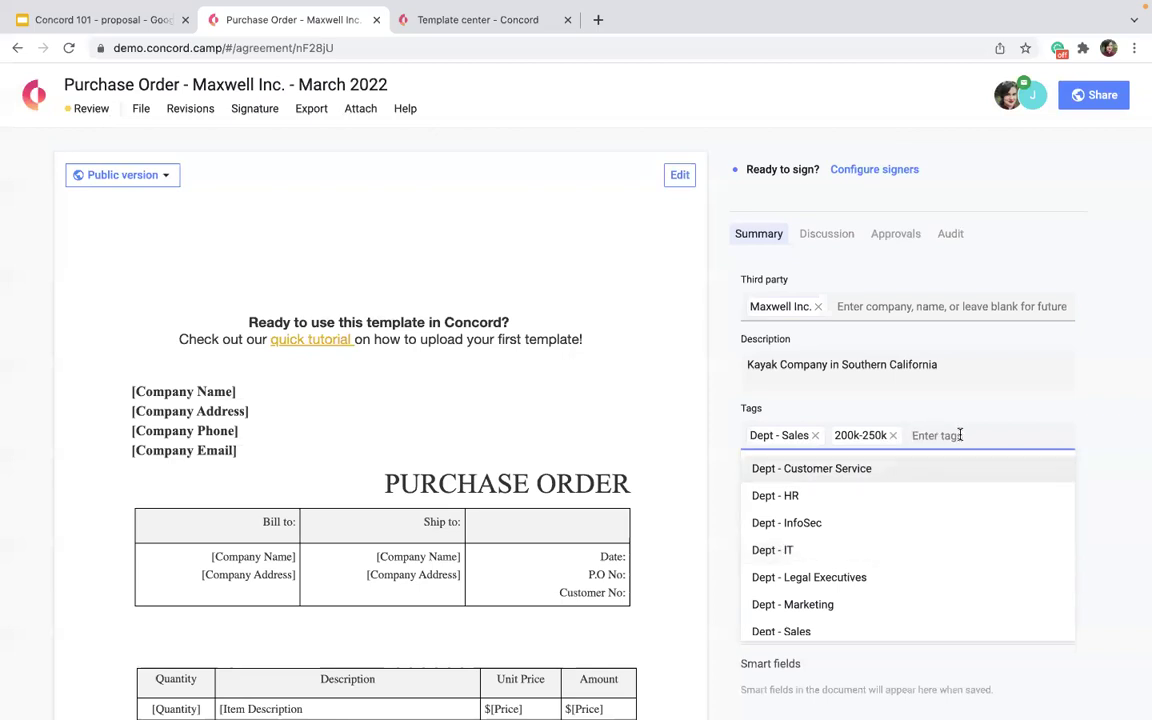
text(ITDEPT)
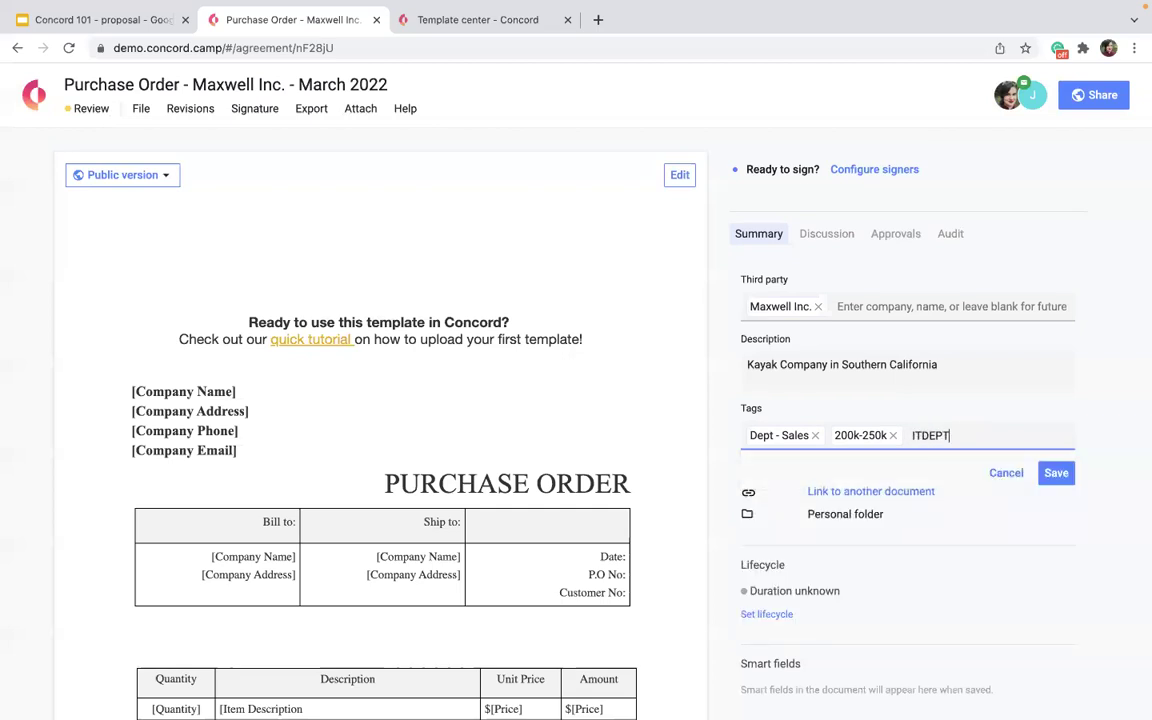
key(Return)
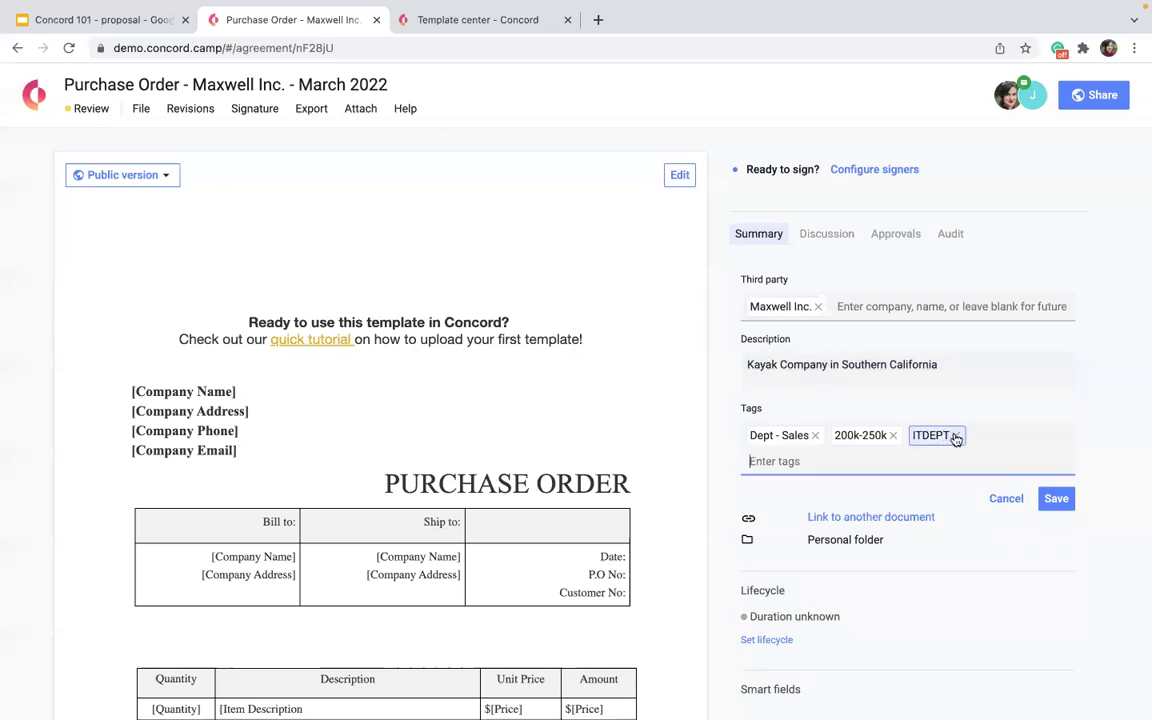
click(955, 435)
Save the summary with Maxwell Inc., the kayak description and the two tags.
click(950, 435)
scroll(818, 545, down, 5)
scroll(818, 543, up, 5)
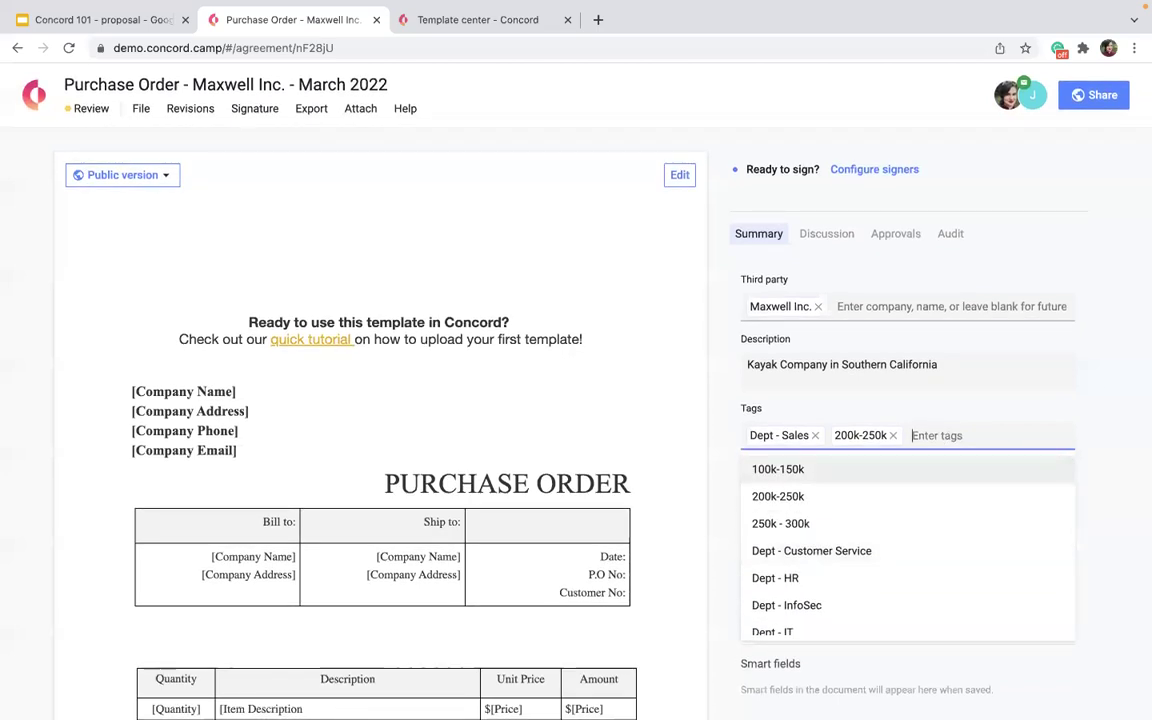
click(1139, 363)
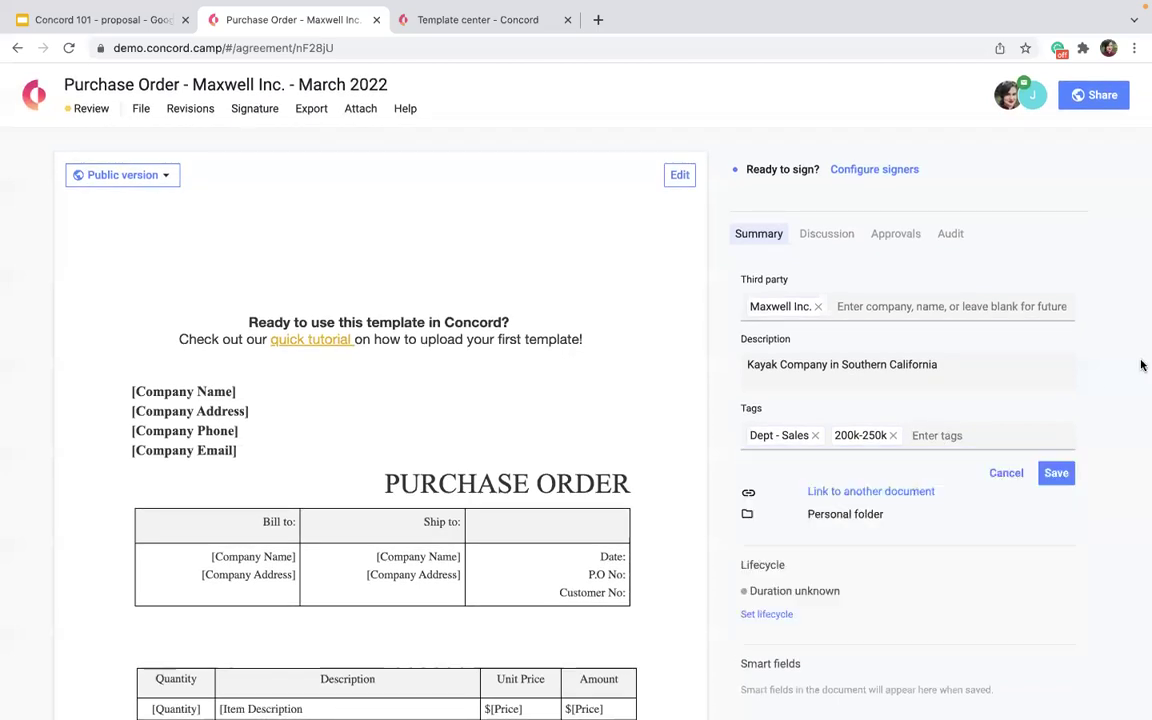
click(1058, 474)
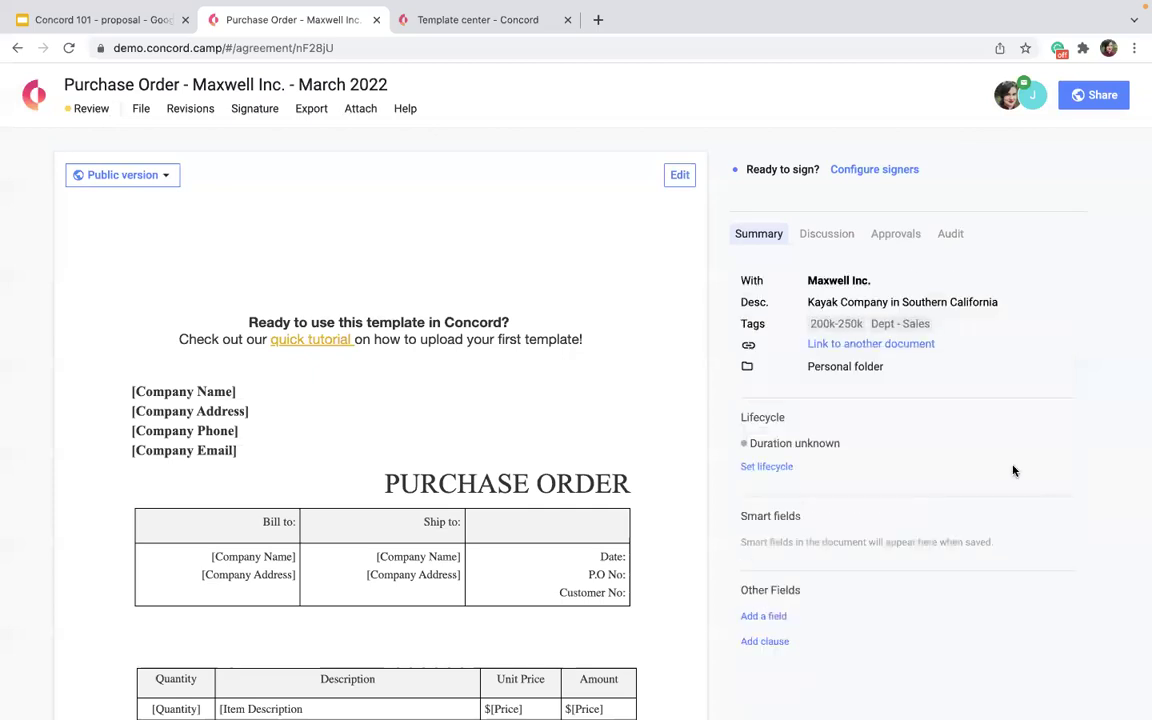
click(902, 368)
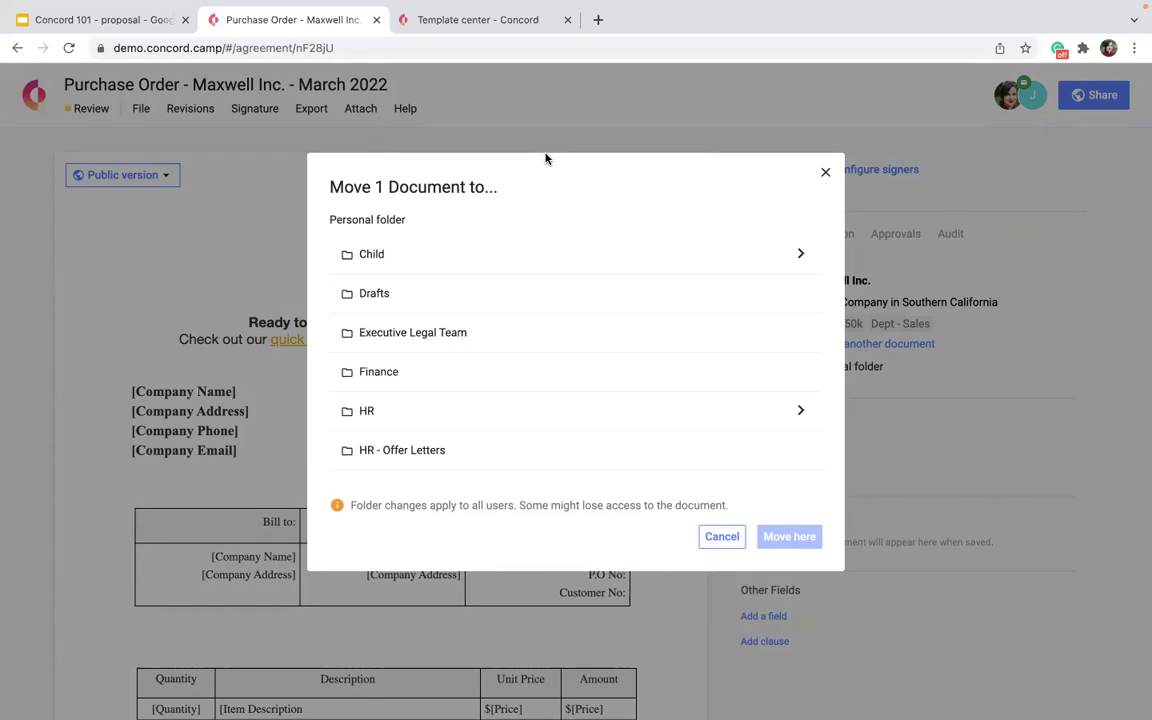
Close the Move 1 Document to... window unchanged and open Link to another document.
scroll(486, 342, down, 2)
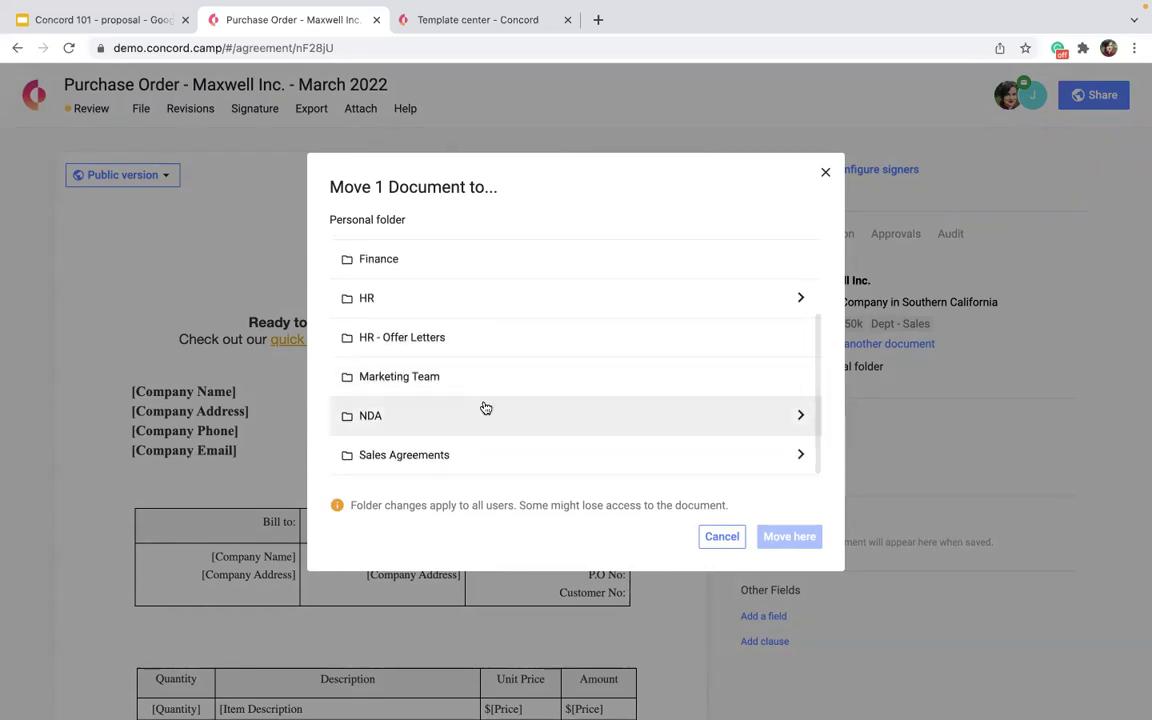
scroll(486, 408, up, 2)
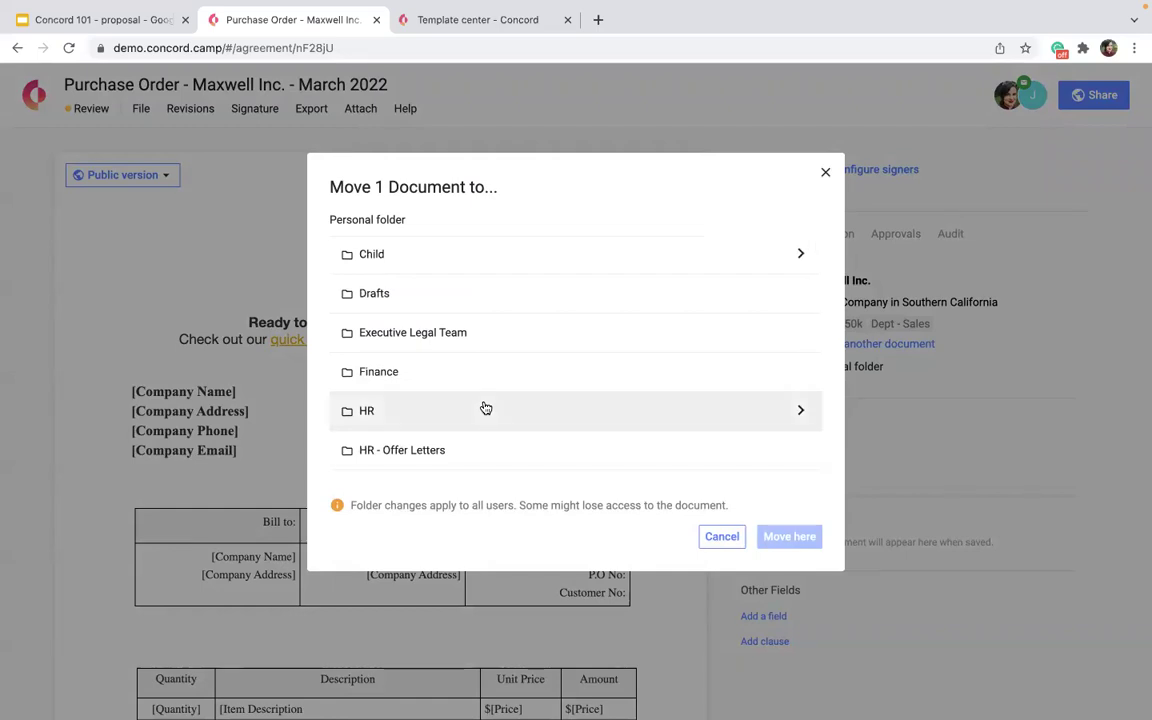
click(825, 172)
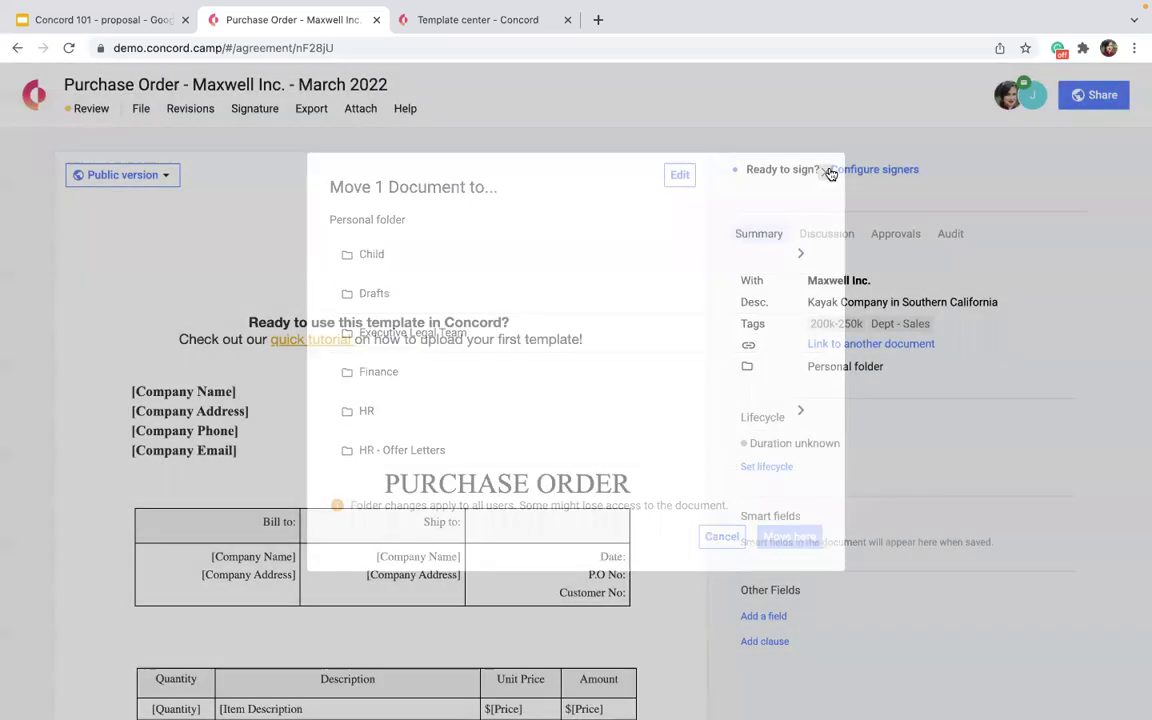
click(892, 346)
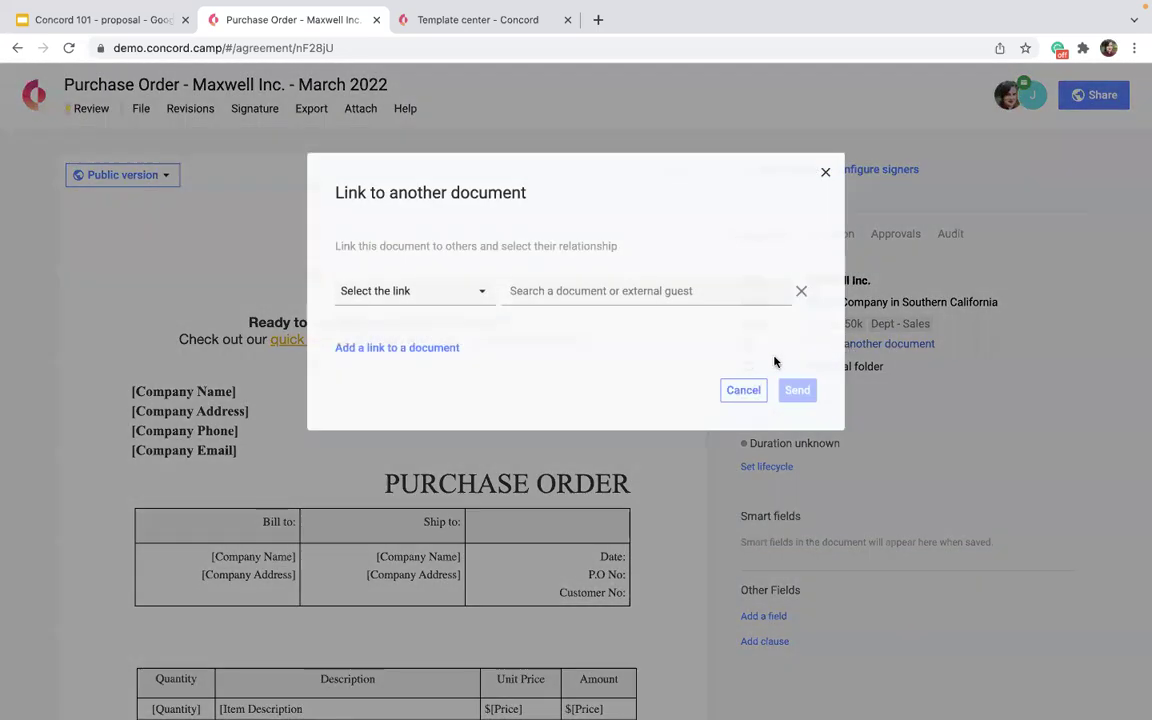
Search 'maxwell' and link ACME Vendor Agreement .docx with the 'is linked to' relationship.
click(571, 290)
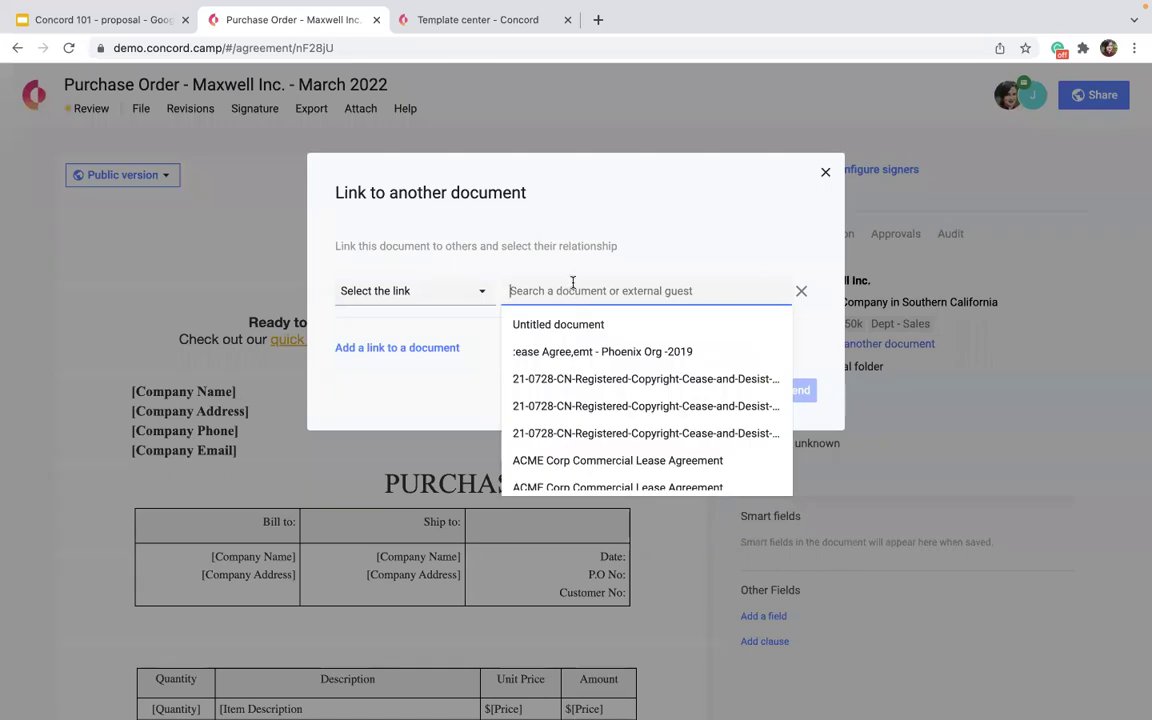
click(452, 303)
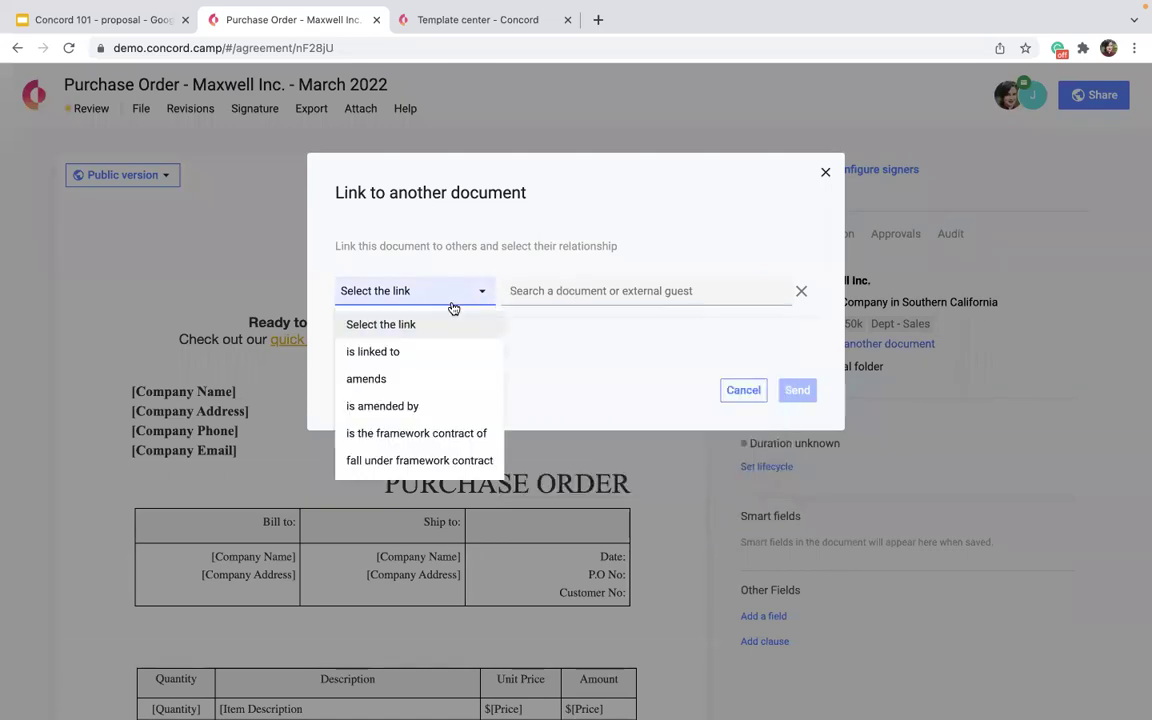
click(411, 353)
click(520, 291)
text(maxwell)
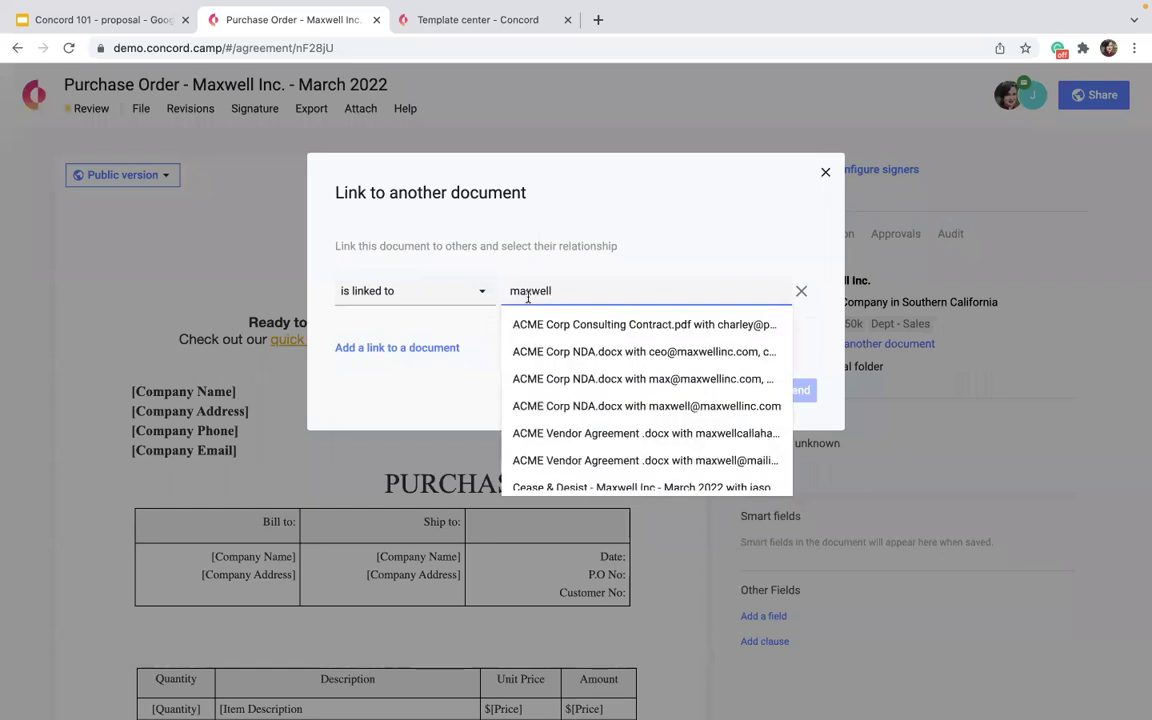
scroll(575, 405, down, 2)
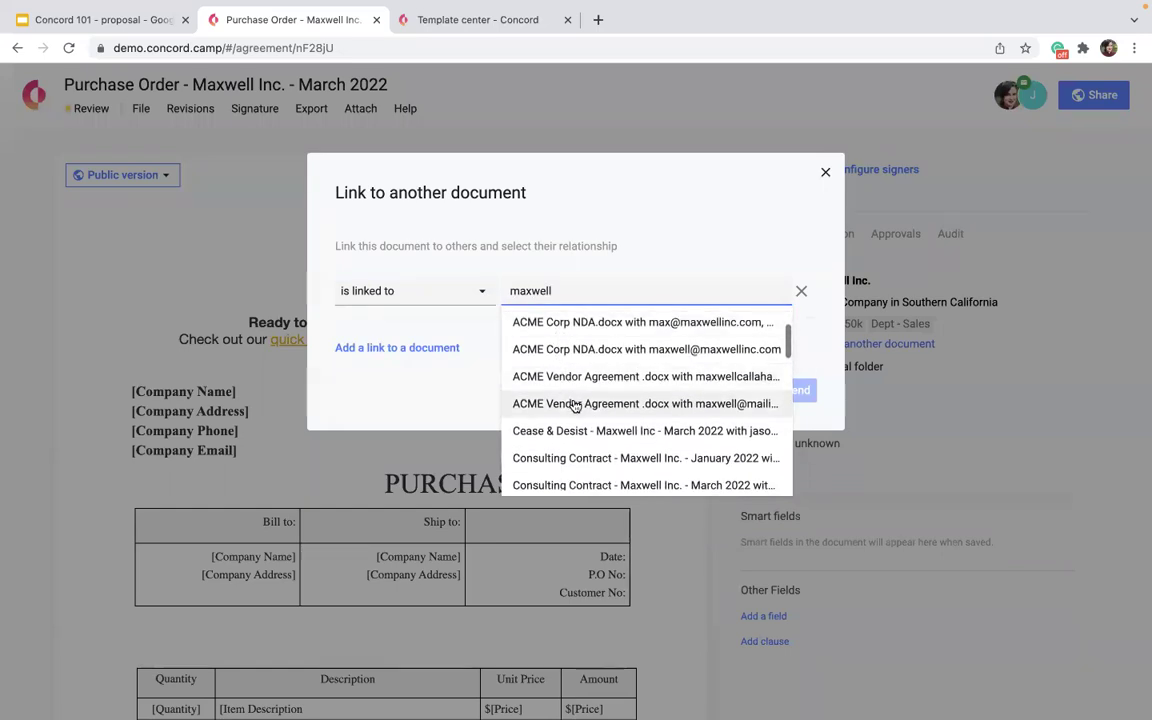
click(575, 405)
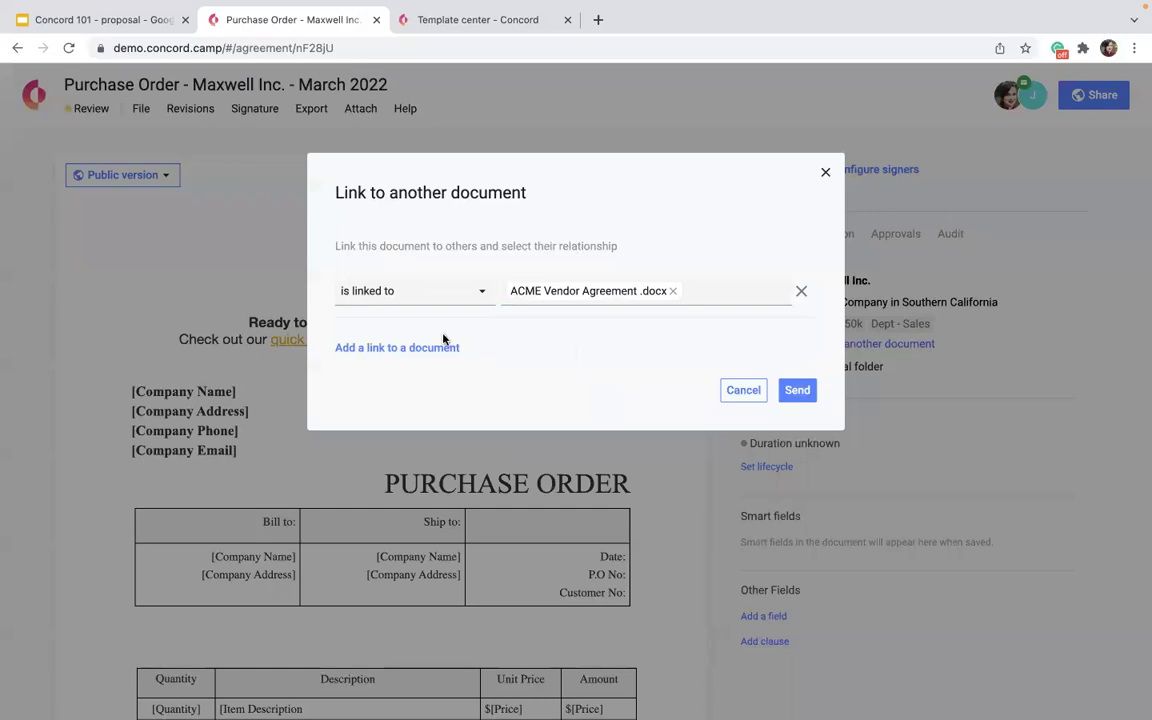
click(693, 300)
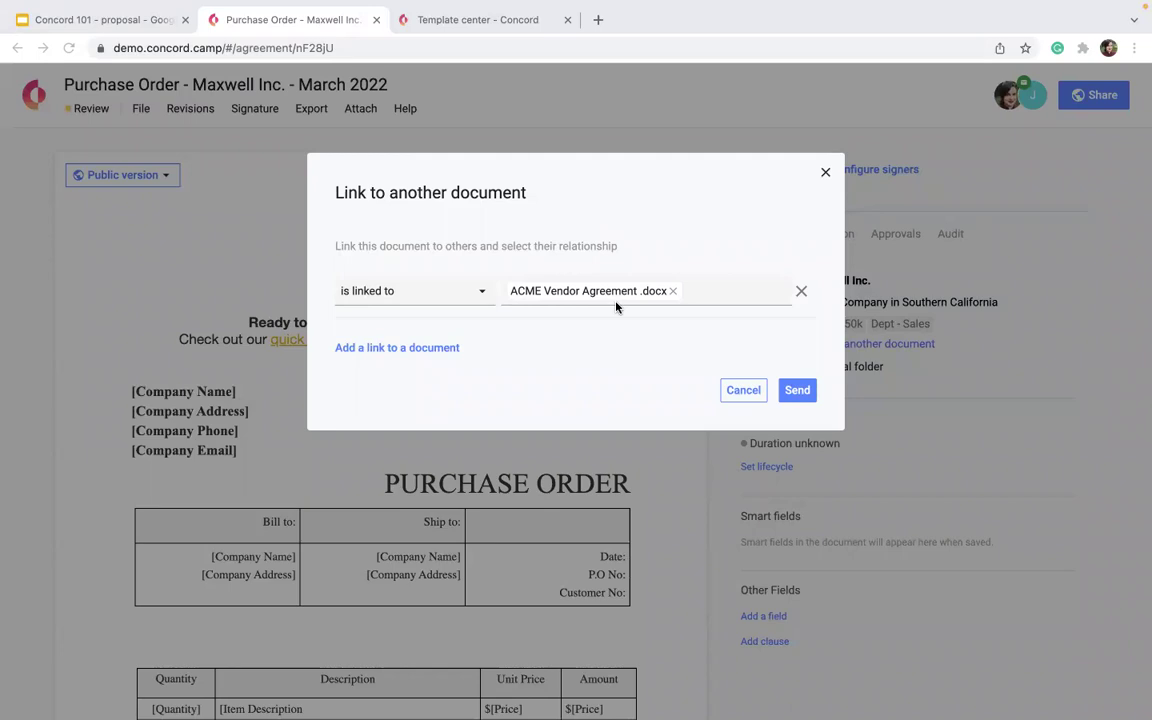
click(792, 392)
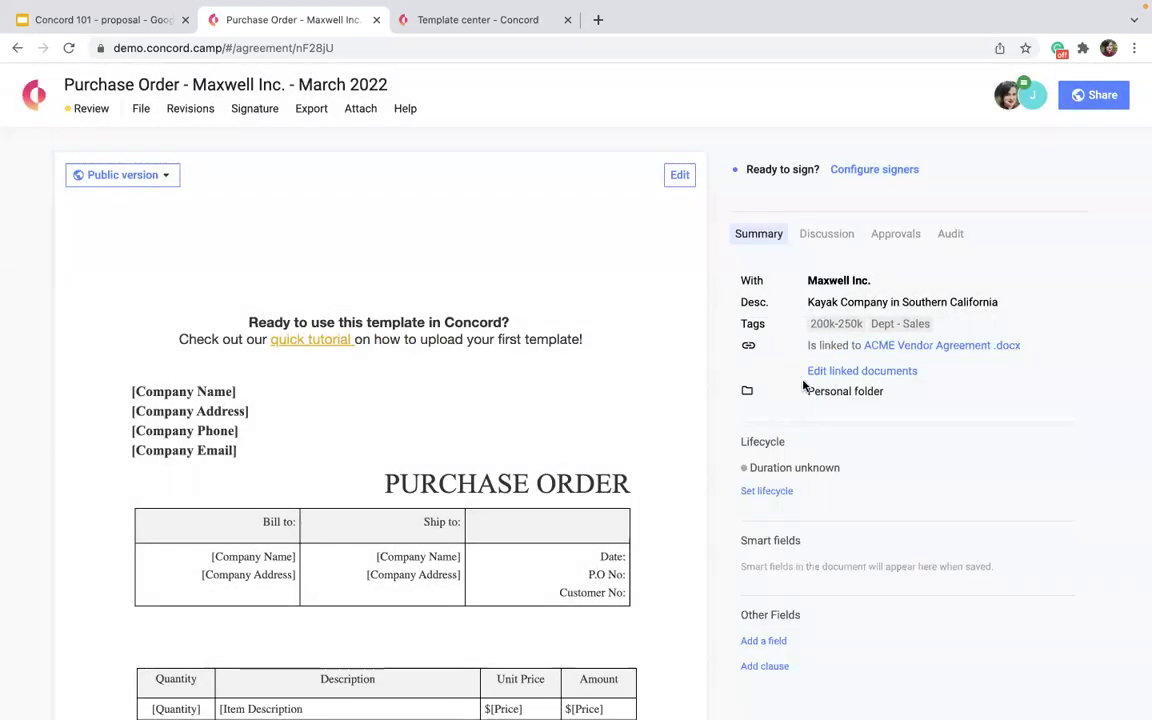
click(1030, 98)
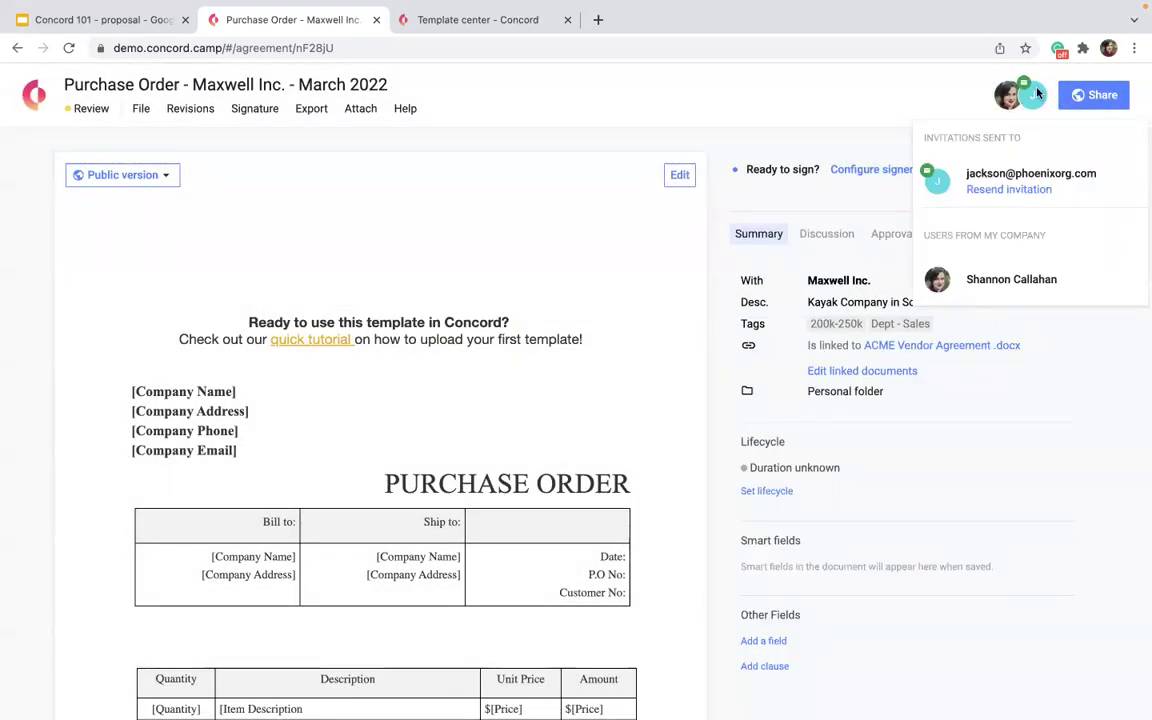
mouse_move(1030, 98)
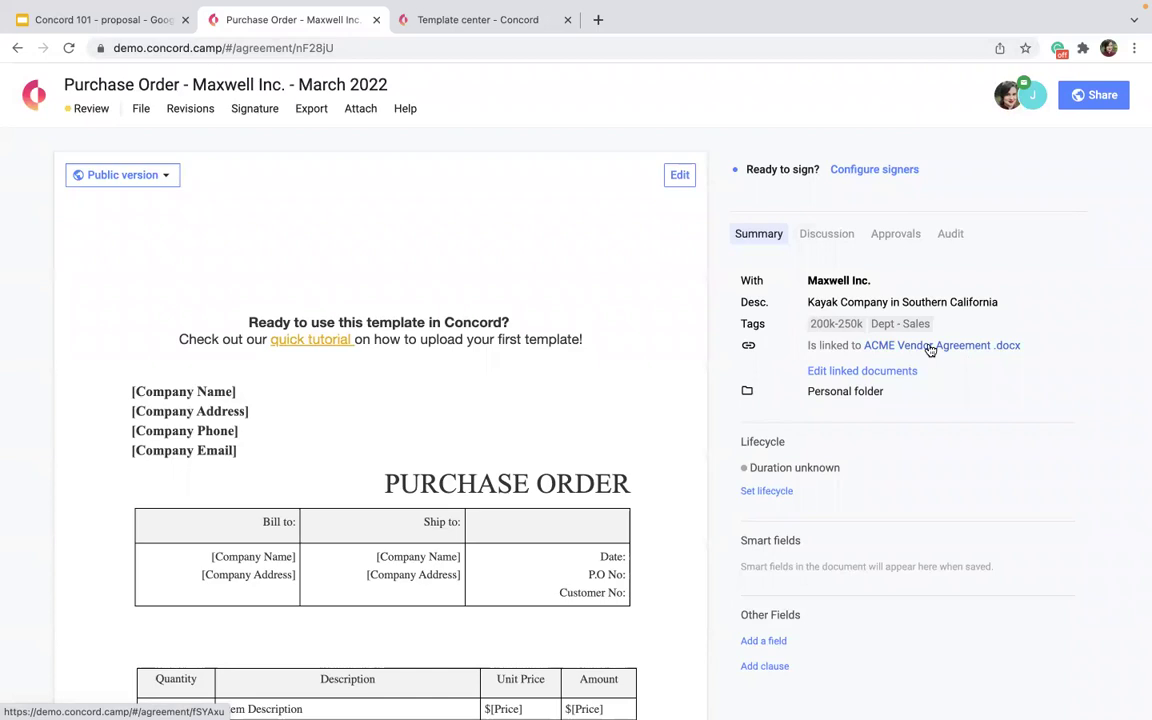
drag(1025, 345, 862, 348)
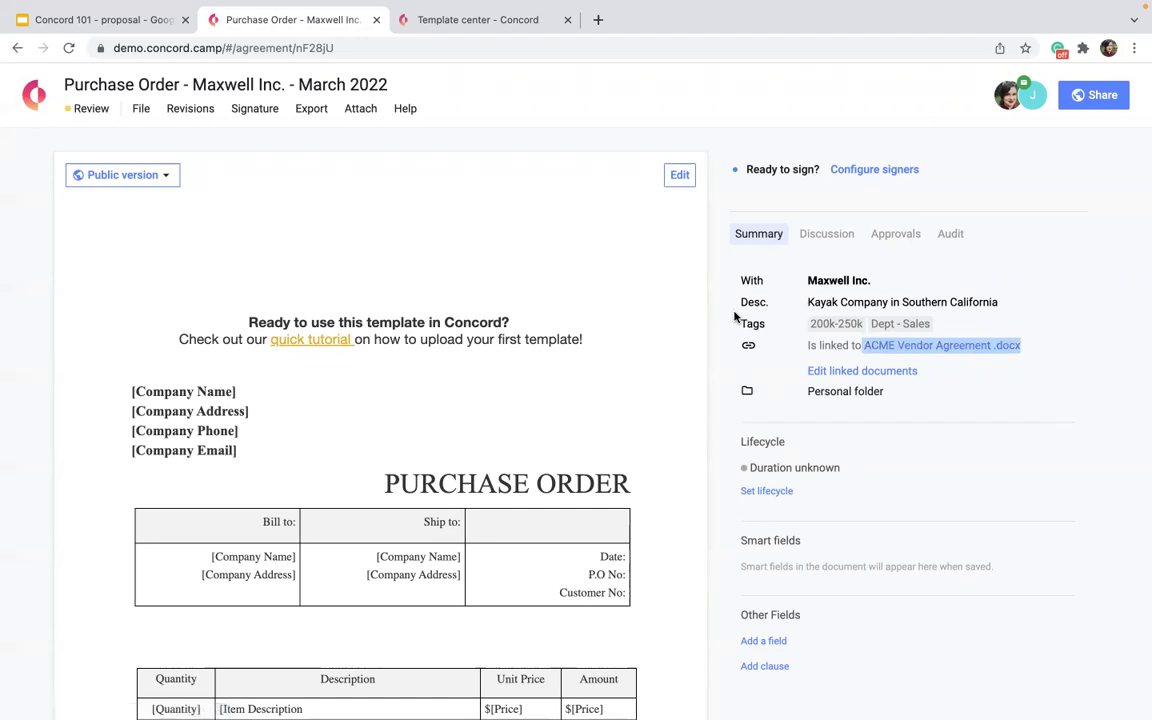
Start the lifecycle with a fixed duration of 2 years.
click(763, 490)
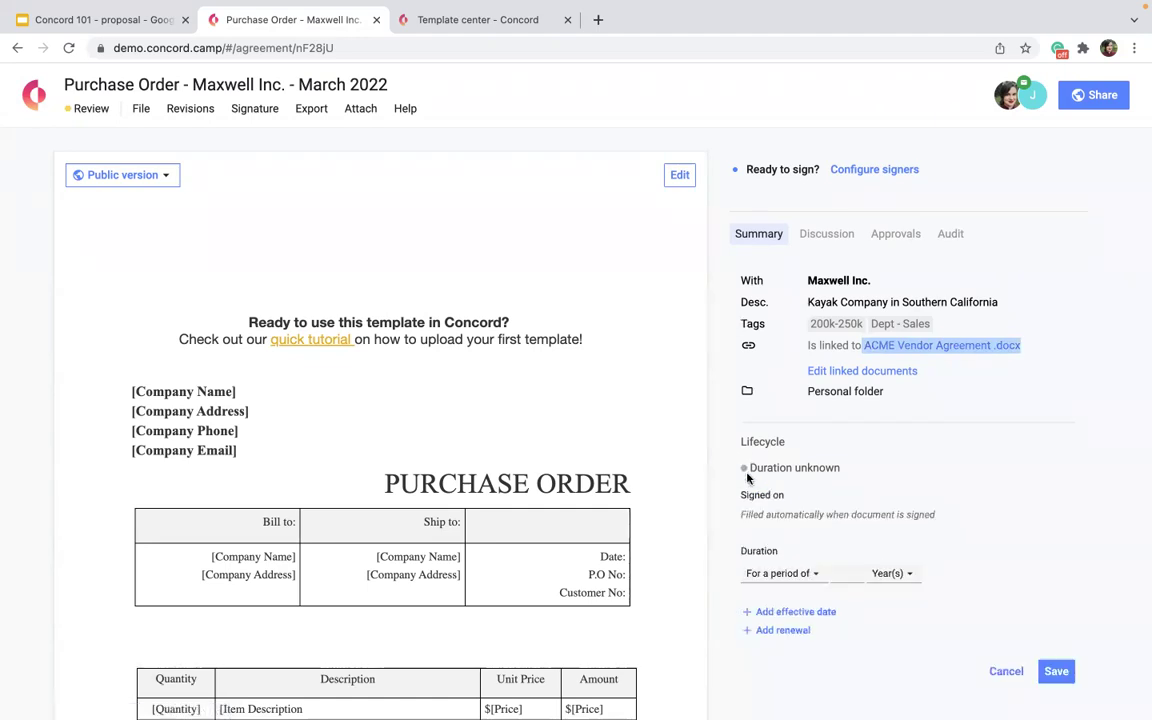
scroll(800, 485, down, 3)
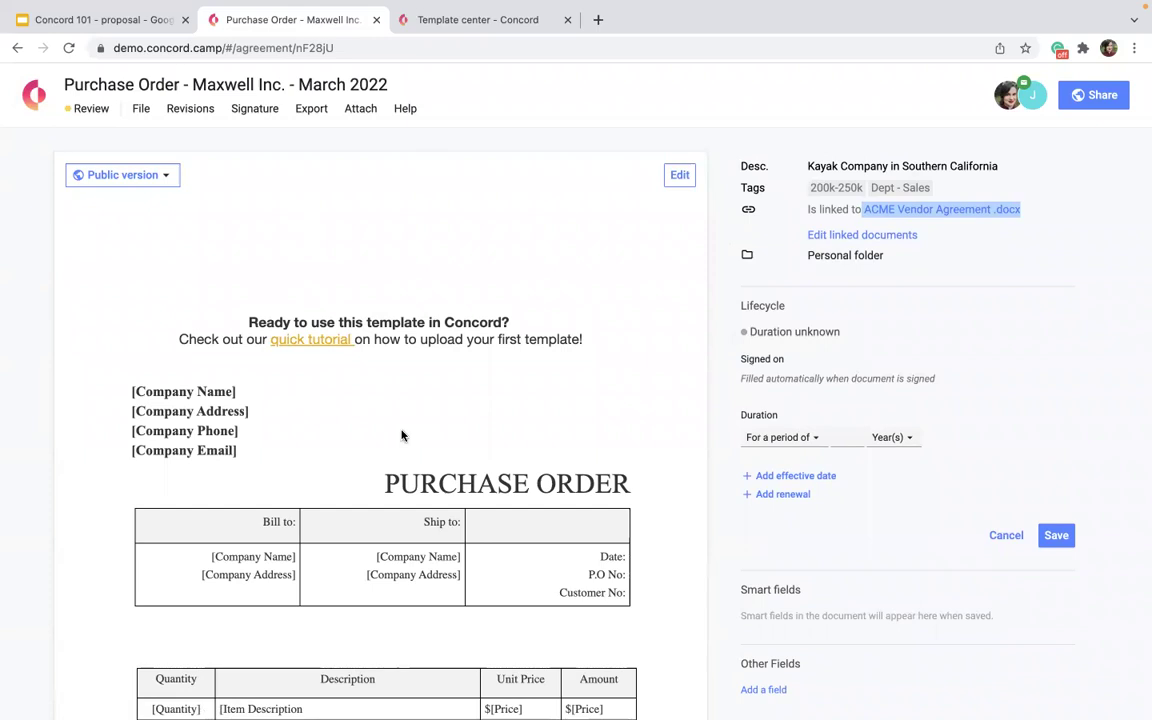
drag(932, 379, 725, 363)
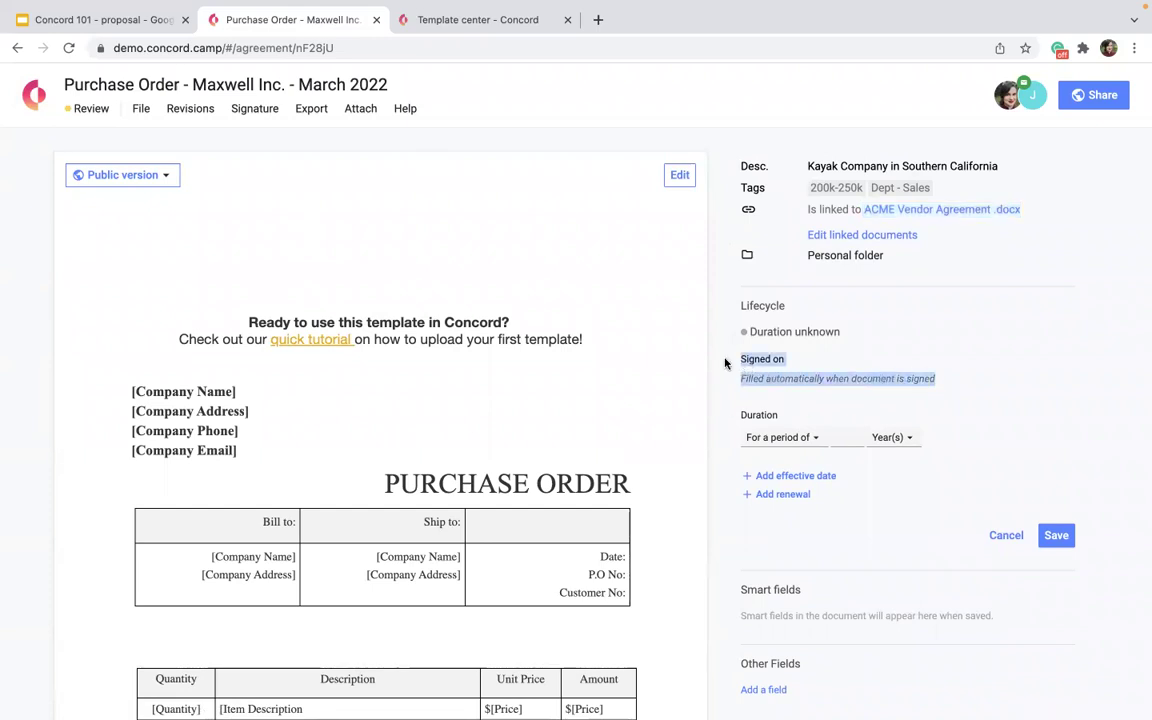
click(808, 445)
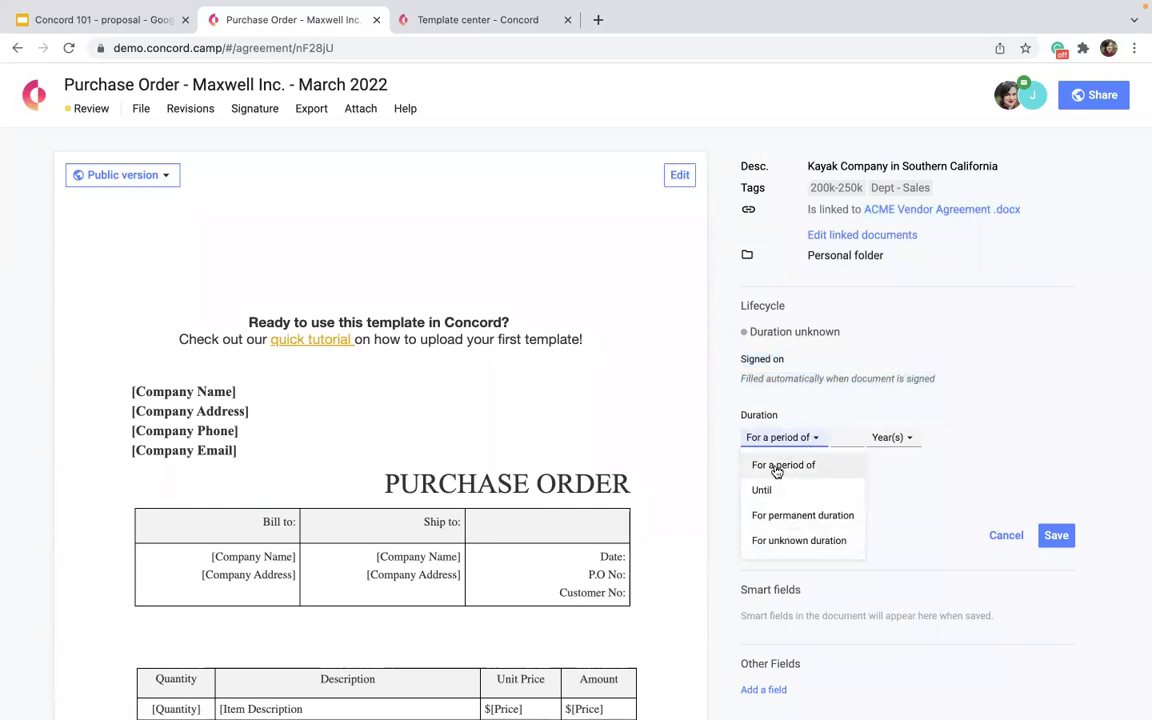
click(770, 465)
text(2)
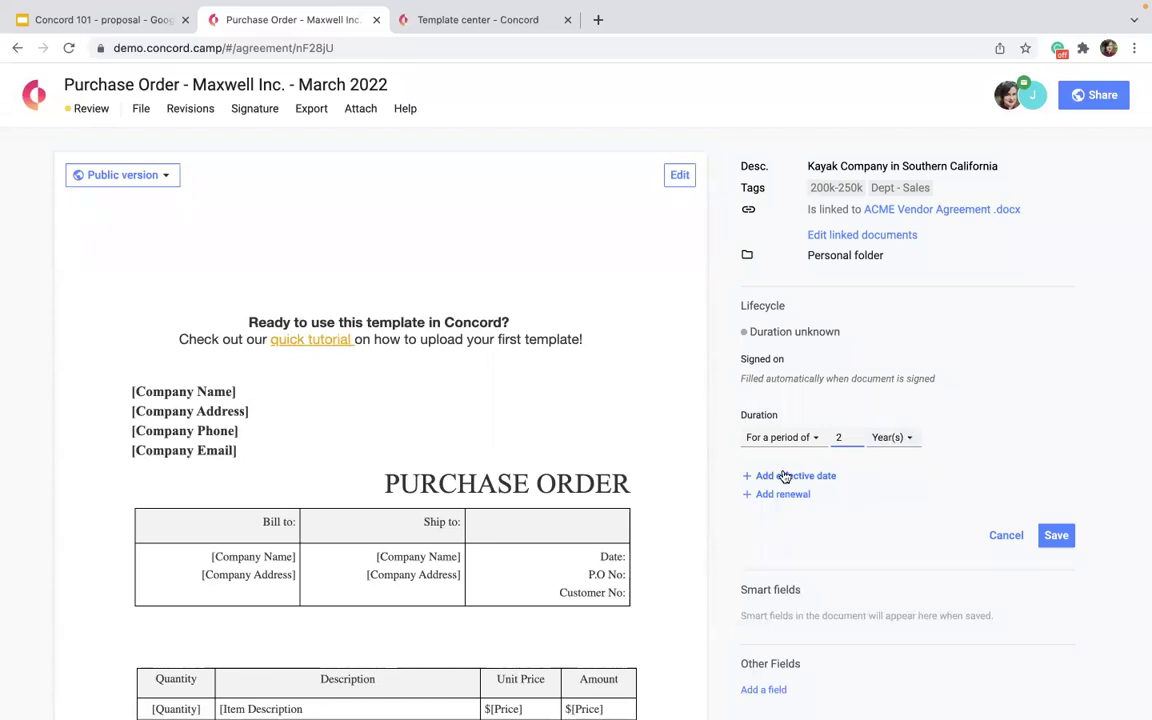
Add effective date 03/31/2022 and renewal with 1 month notice, then save the lifecycle.
click(785, 477)
click(755, 498)
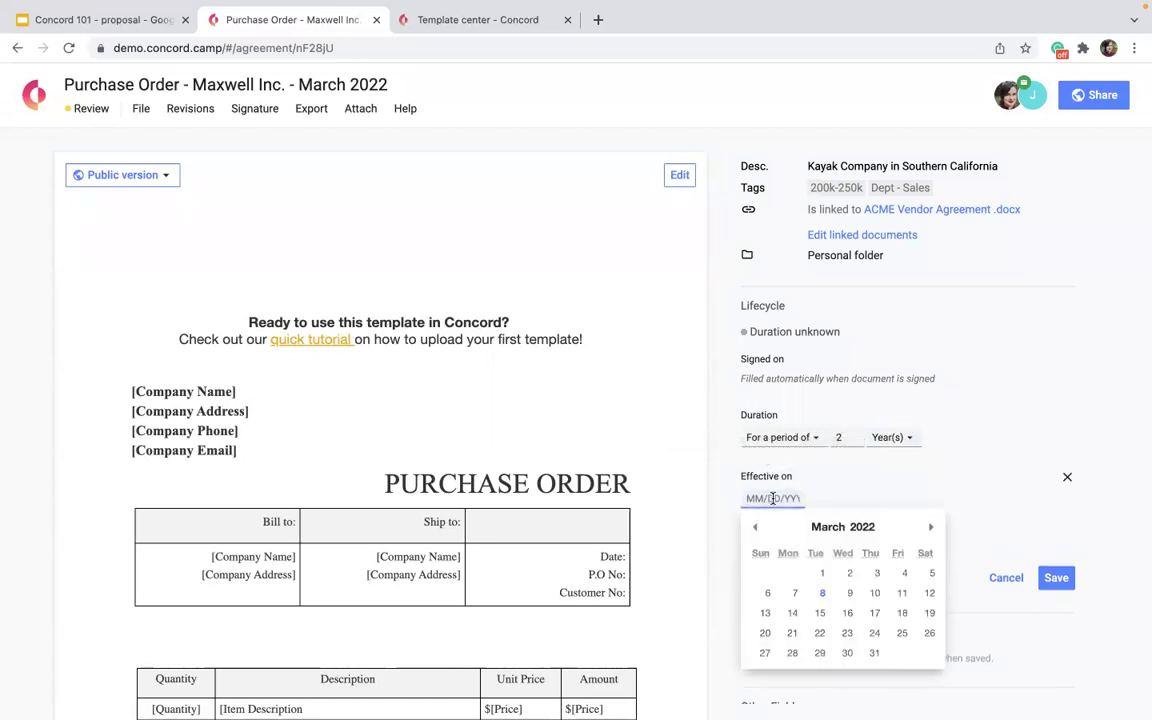
click(875, 653)
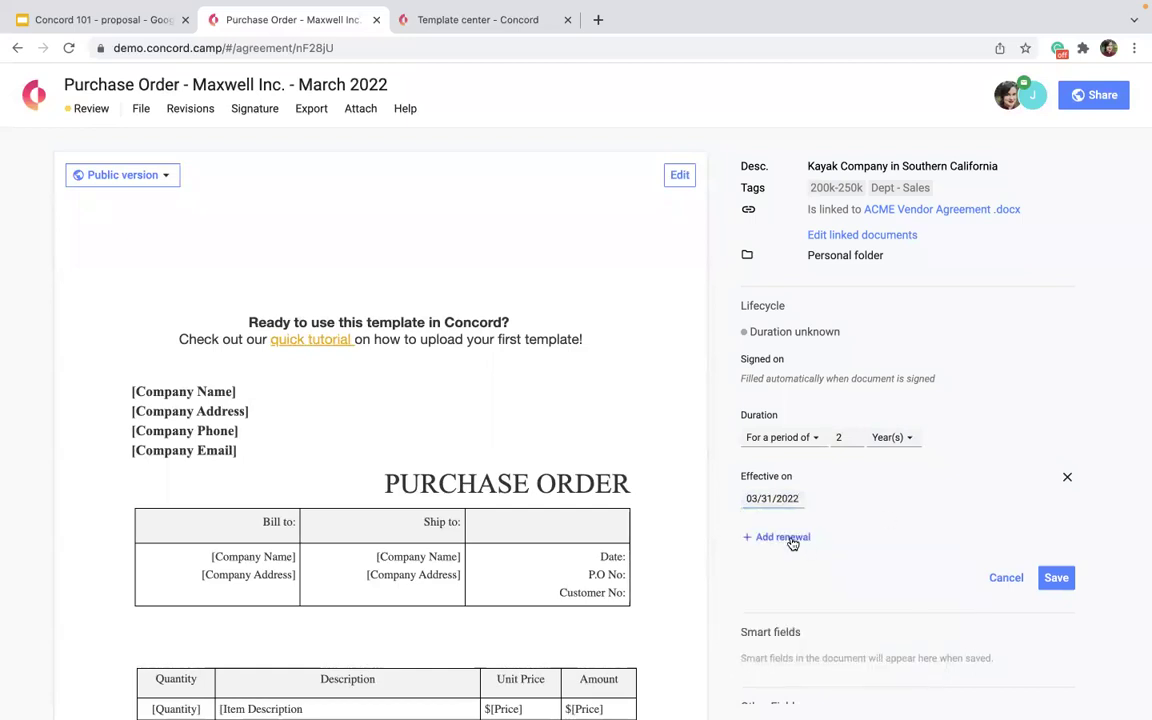
click(782, 538)
scroll(800, 480, down, 2)
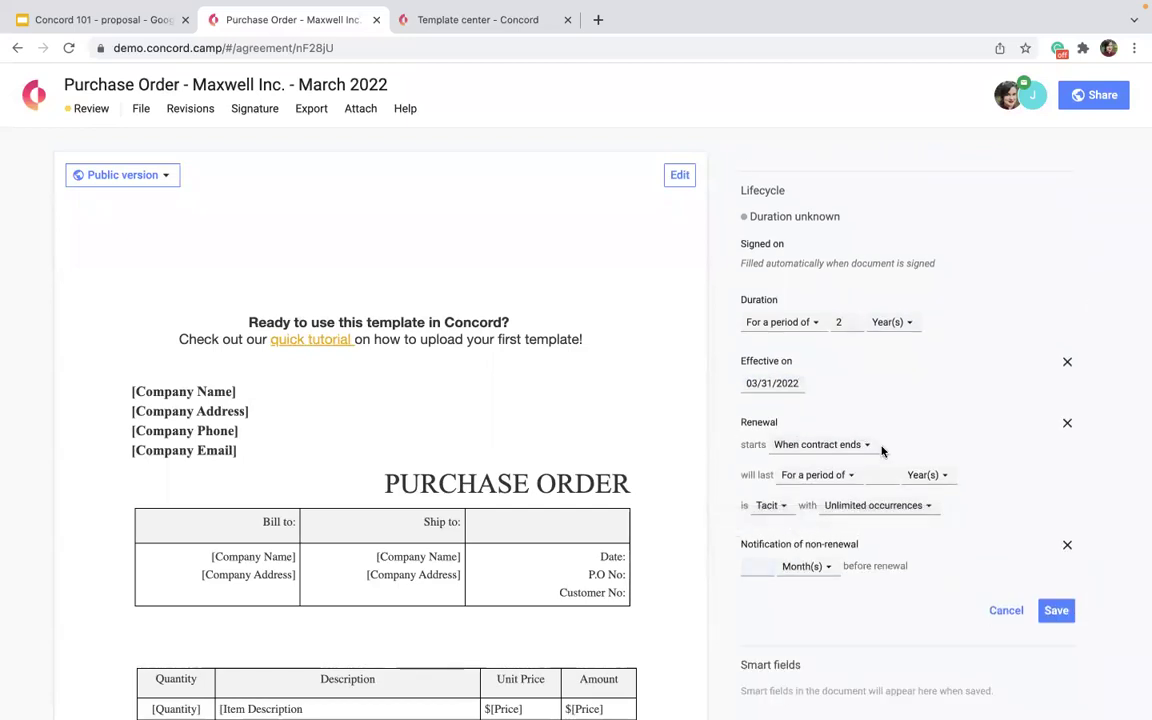
click(757, 566)
text(1)
click(1055, 617)
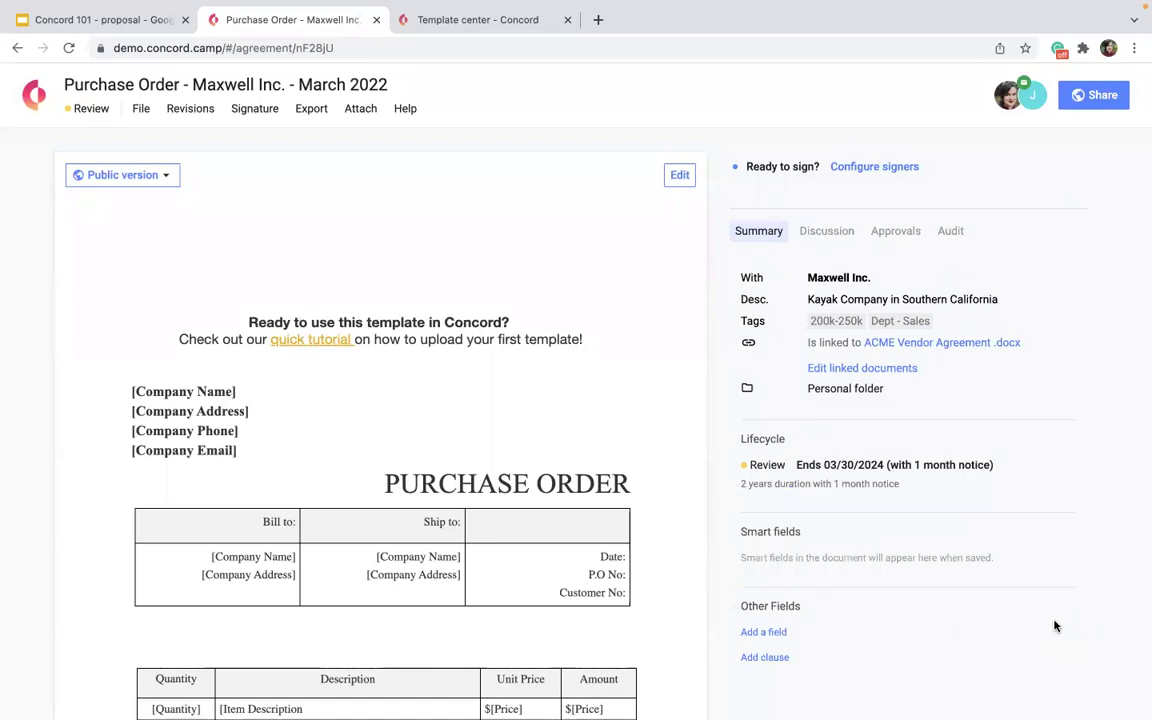
Dismiss the stray browser menus and add an empty custom field under Other Fields.
right_click(971, 481)
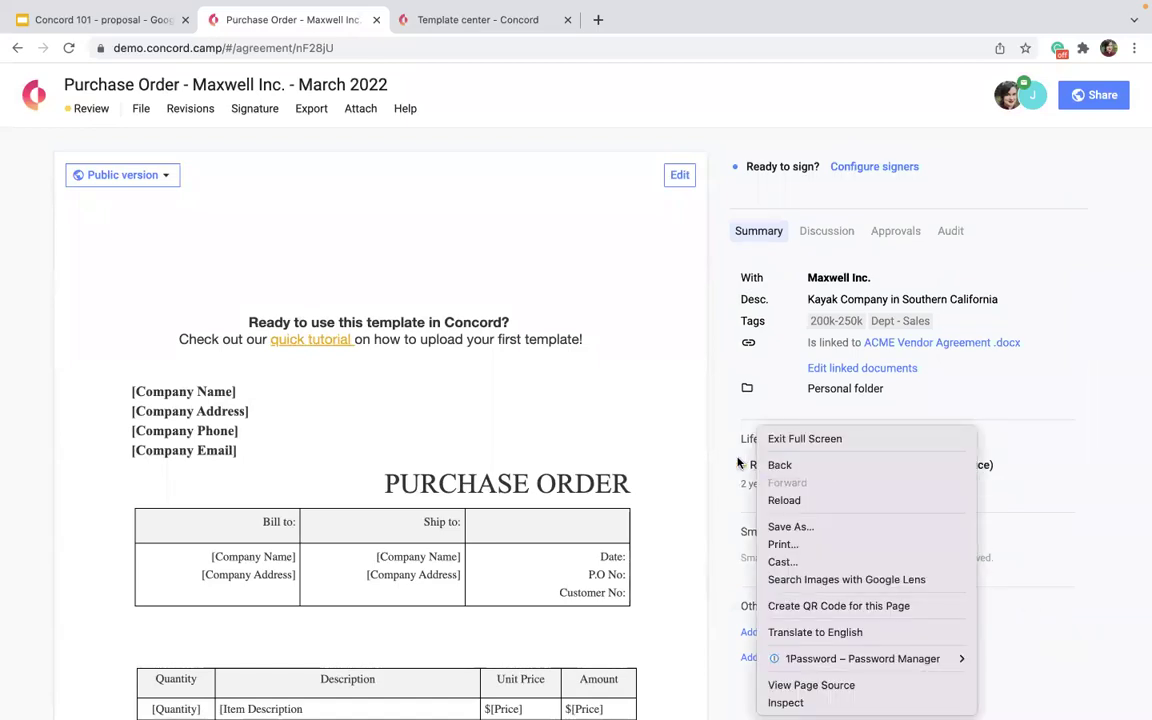
click(724, 465)
drag(728, 465, 920, 487)
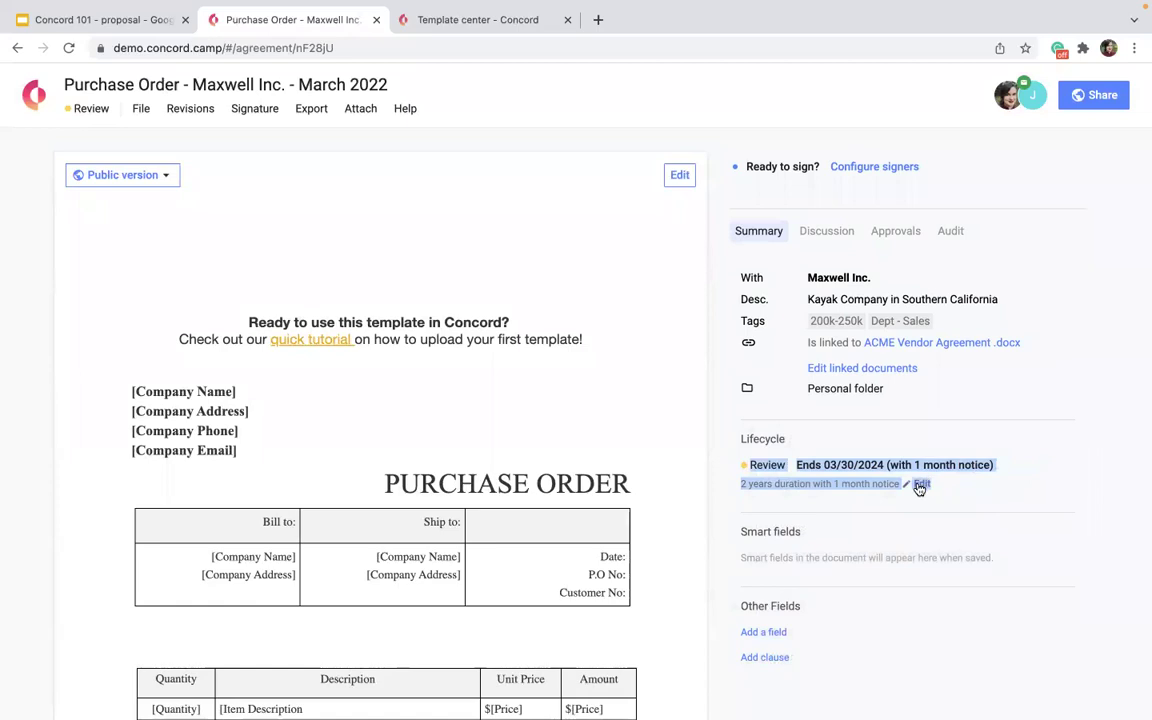
right_click(990, 556)
right_click(1075, 509)
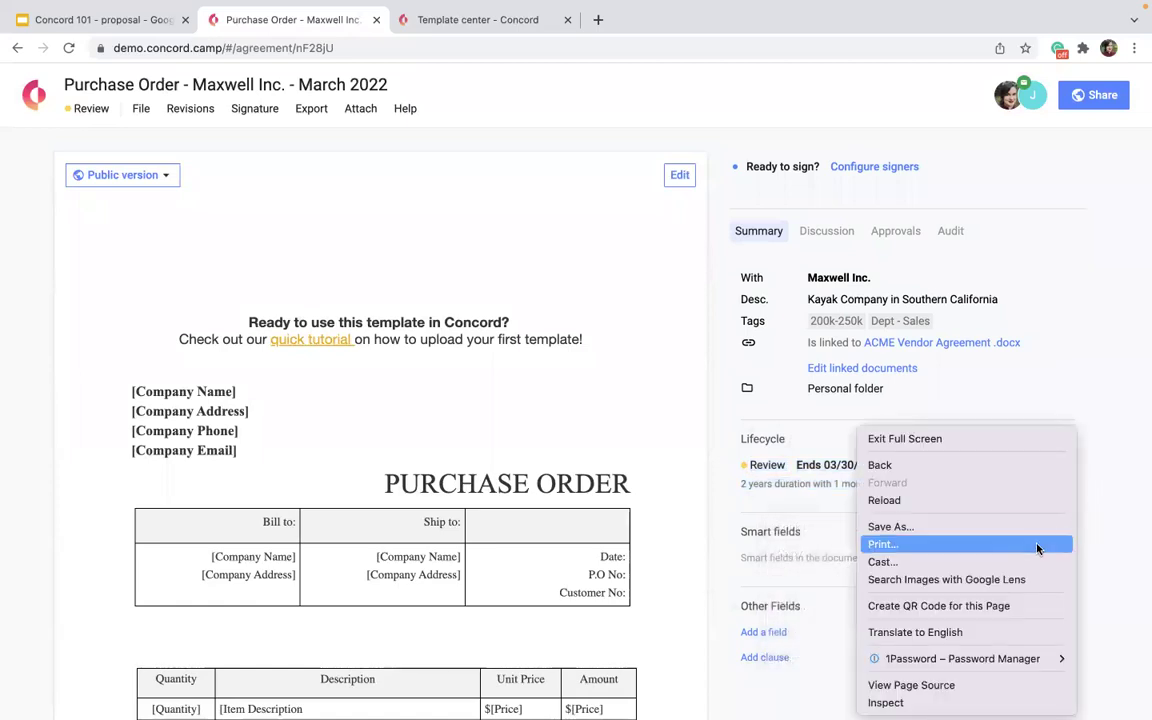
click(730, 616)
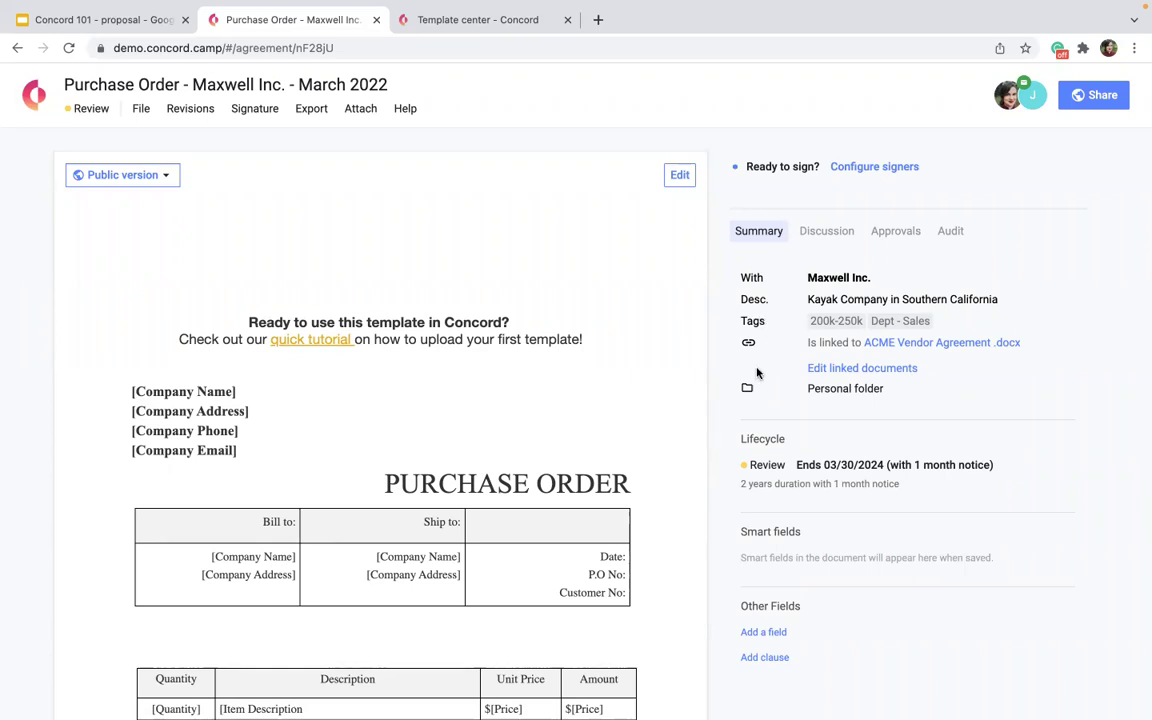
click(762, 632)
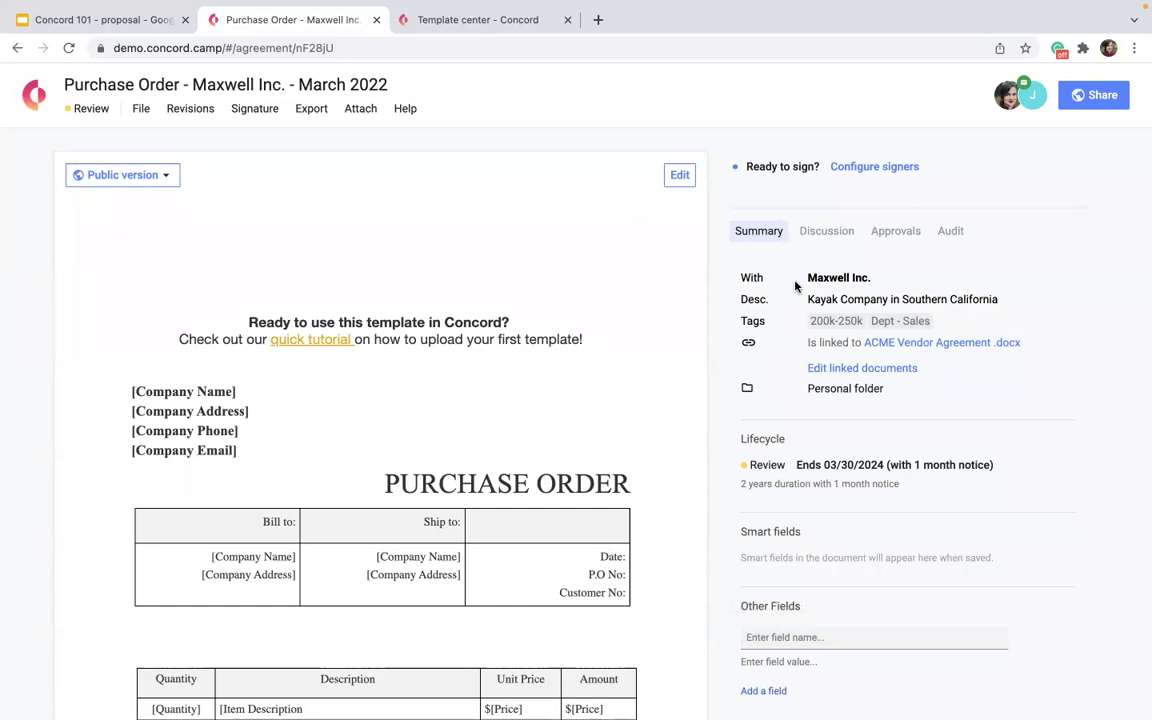
Add a Company Phone Number field to the agreement and fill in a phone number value.
scroll(790, 655, down, 2)
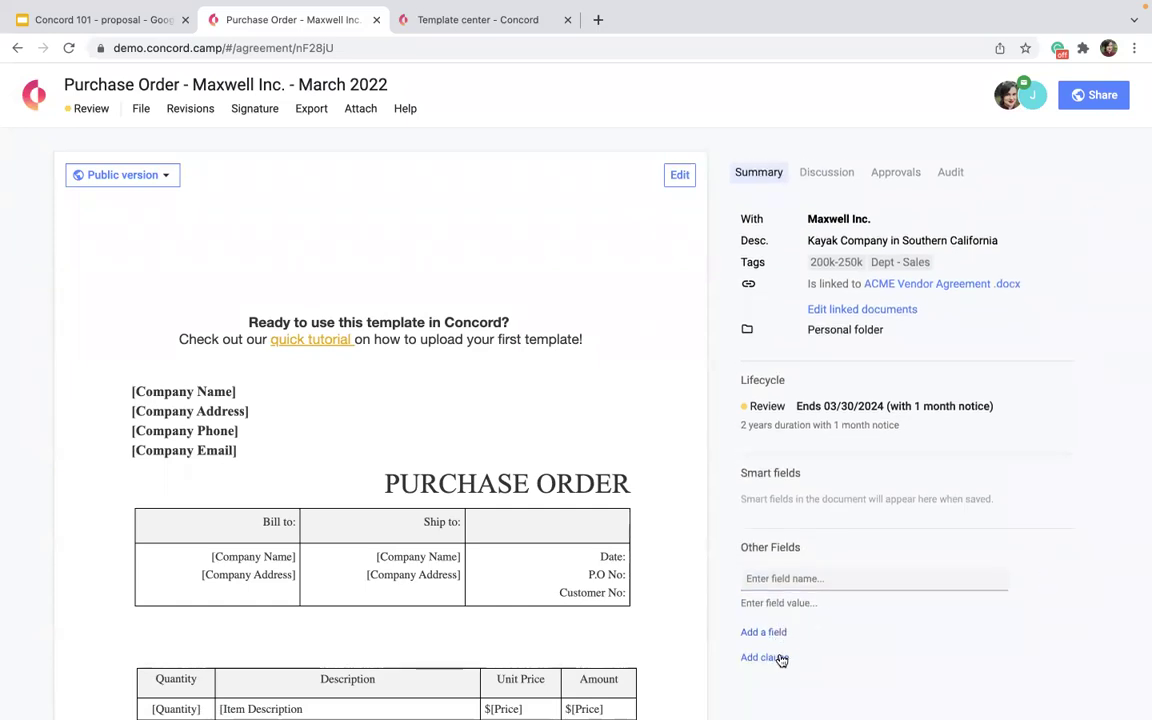
click(757, 588)
text(COmpany Phone Number)
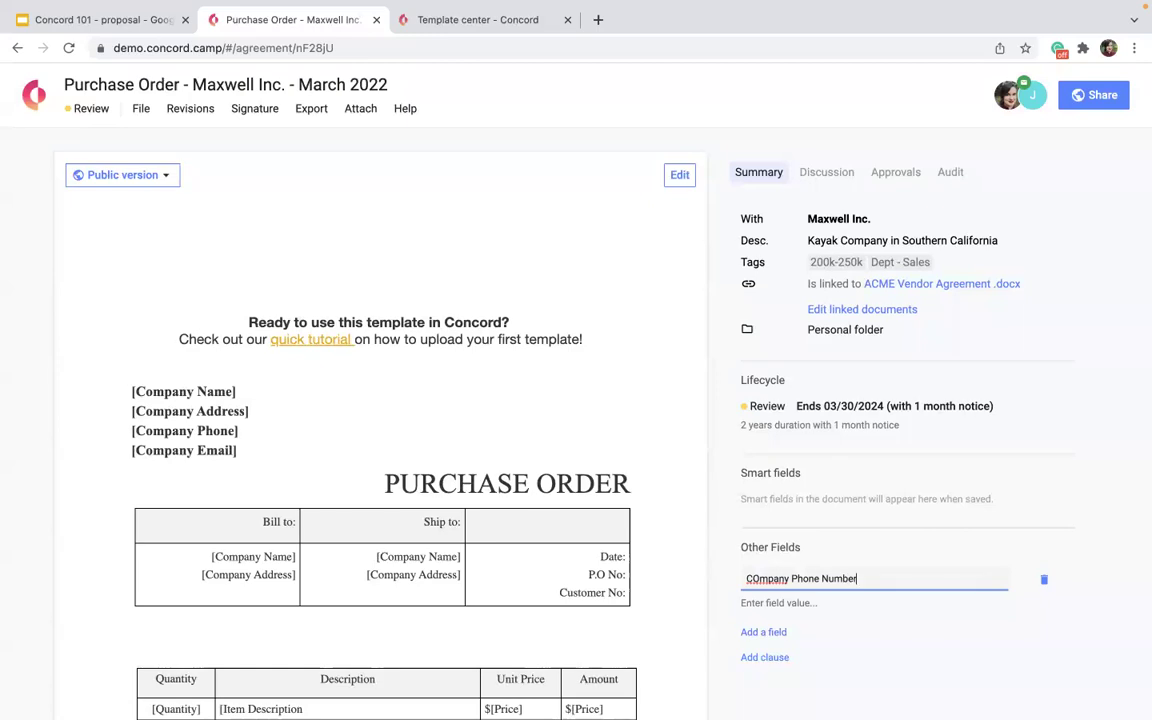
click(753, 578)
key(BackSpace)
text(o)
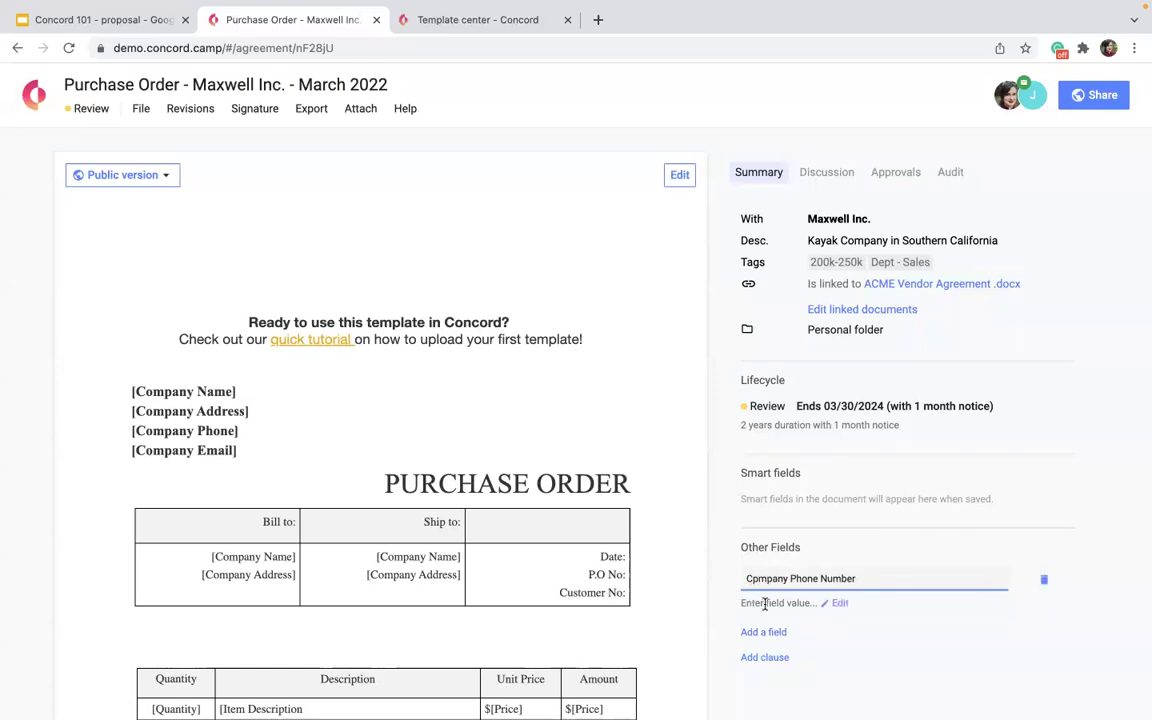
click(784, 603)
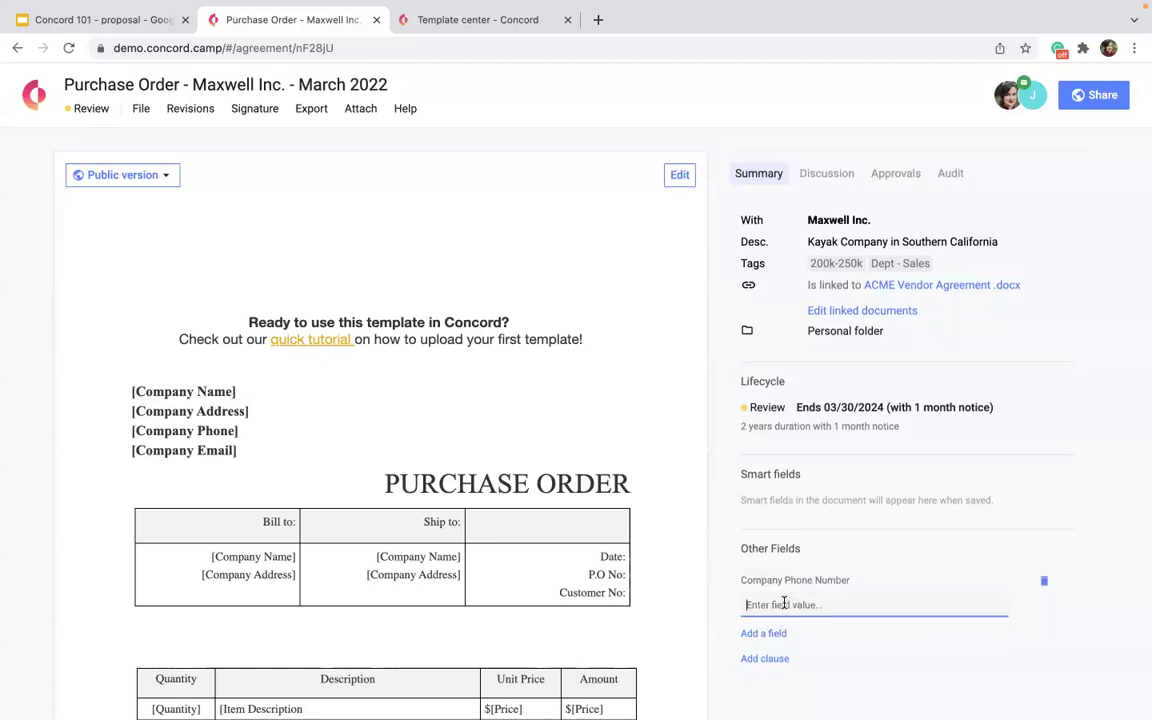
text(11111111111)
right_click(868, 668)
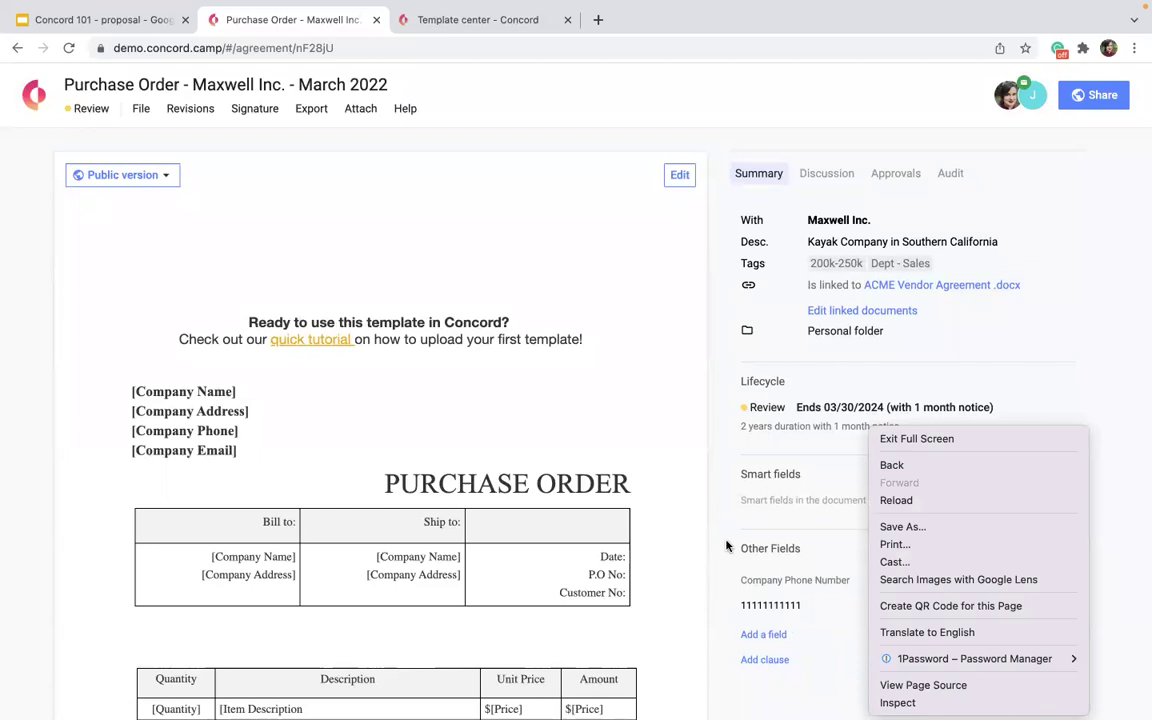
click(836, 589)
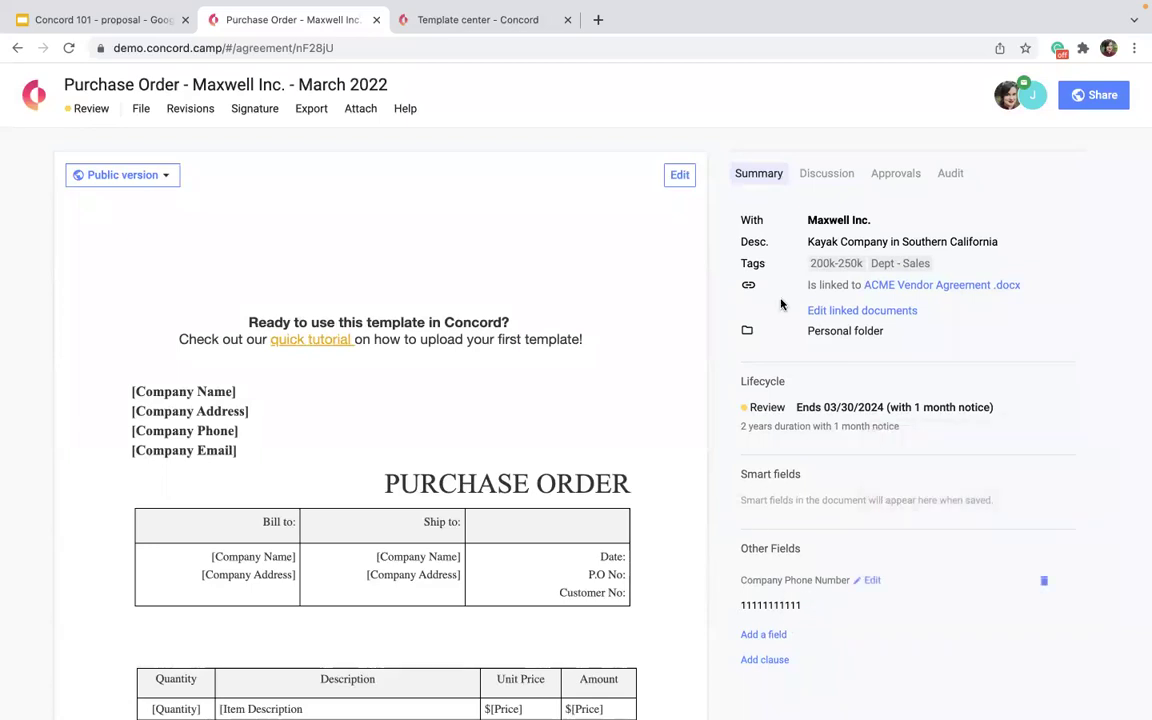
Add a Company Size field with the value 150 employees.
click(760, 635)
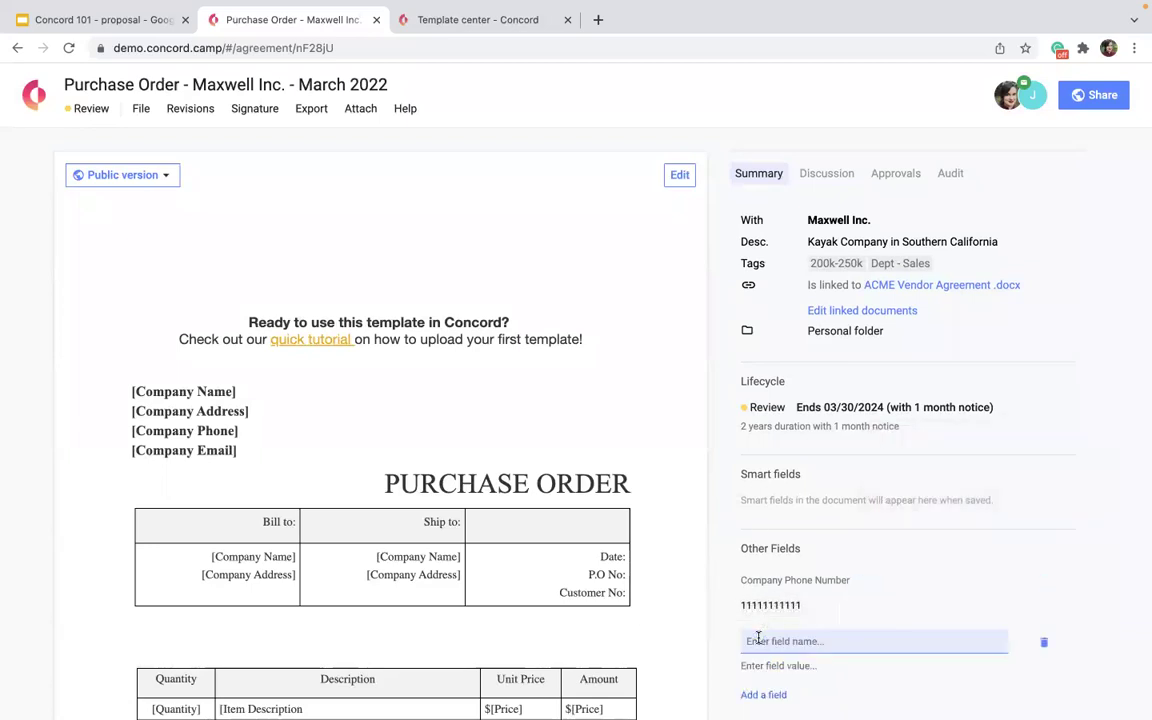
text(C)
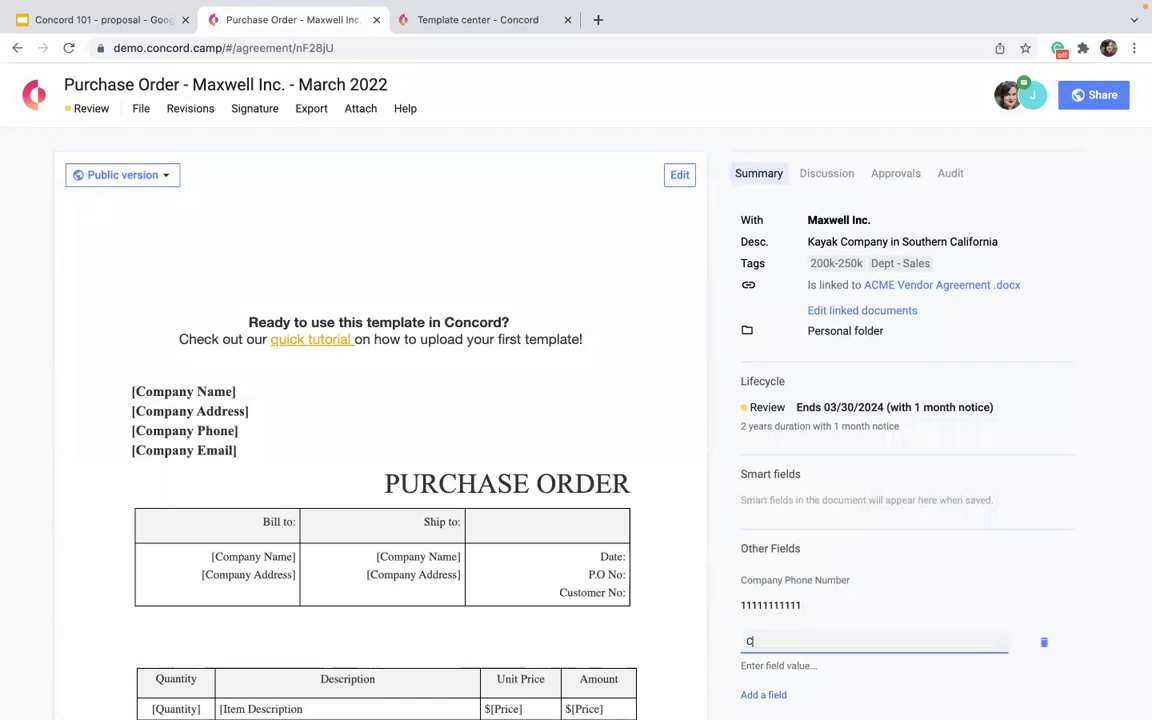
text(ompany)
key(BackSpace)
text(y Size)
click(758, 665)
text(150 emp)
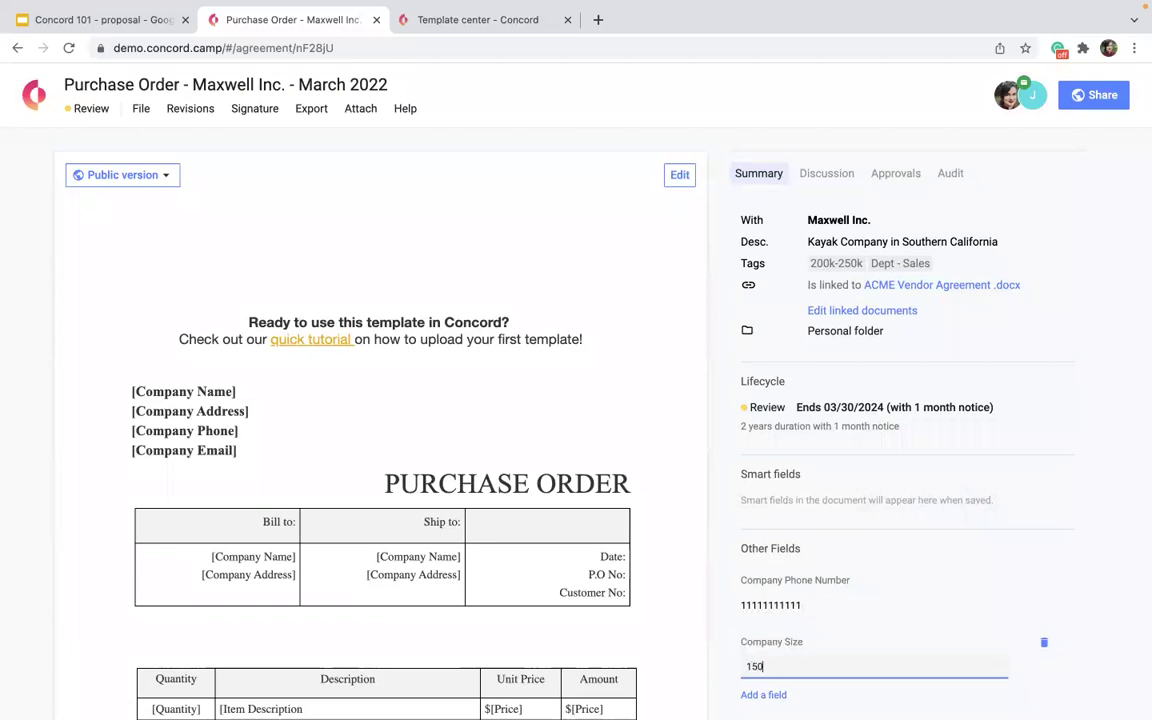
key(Return)
Start a new clause for the agreement.
scroll(769, 510, down, 1)
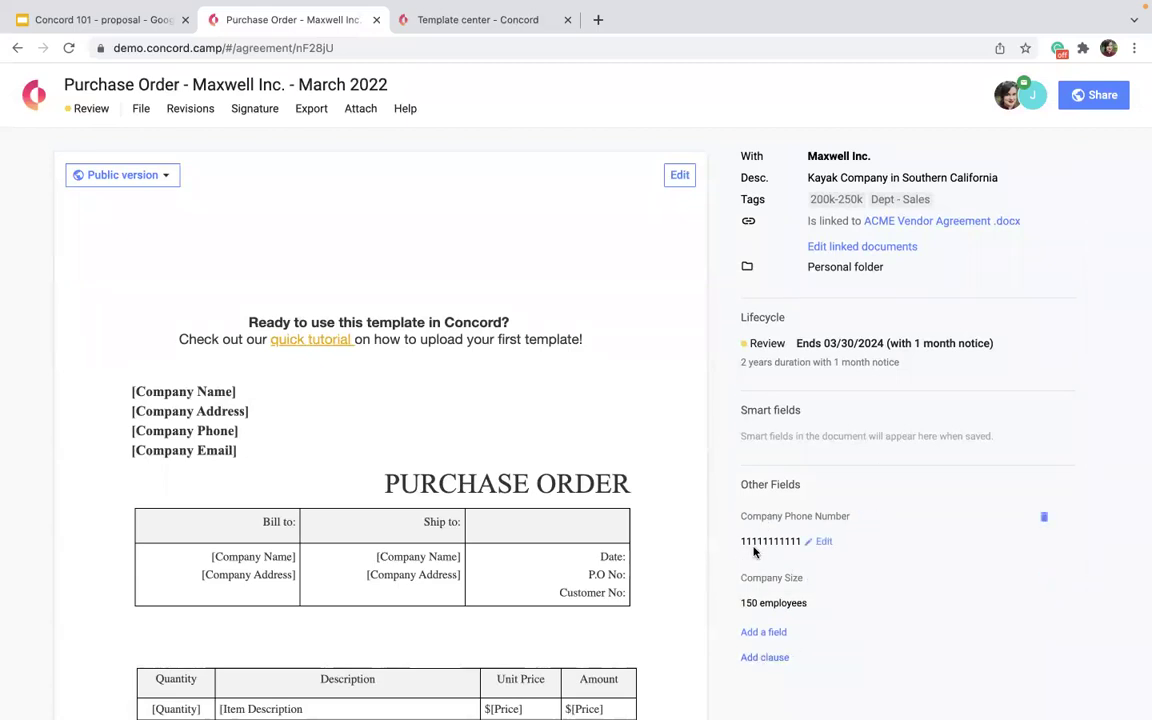
scroll(715, 630, down, 5)
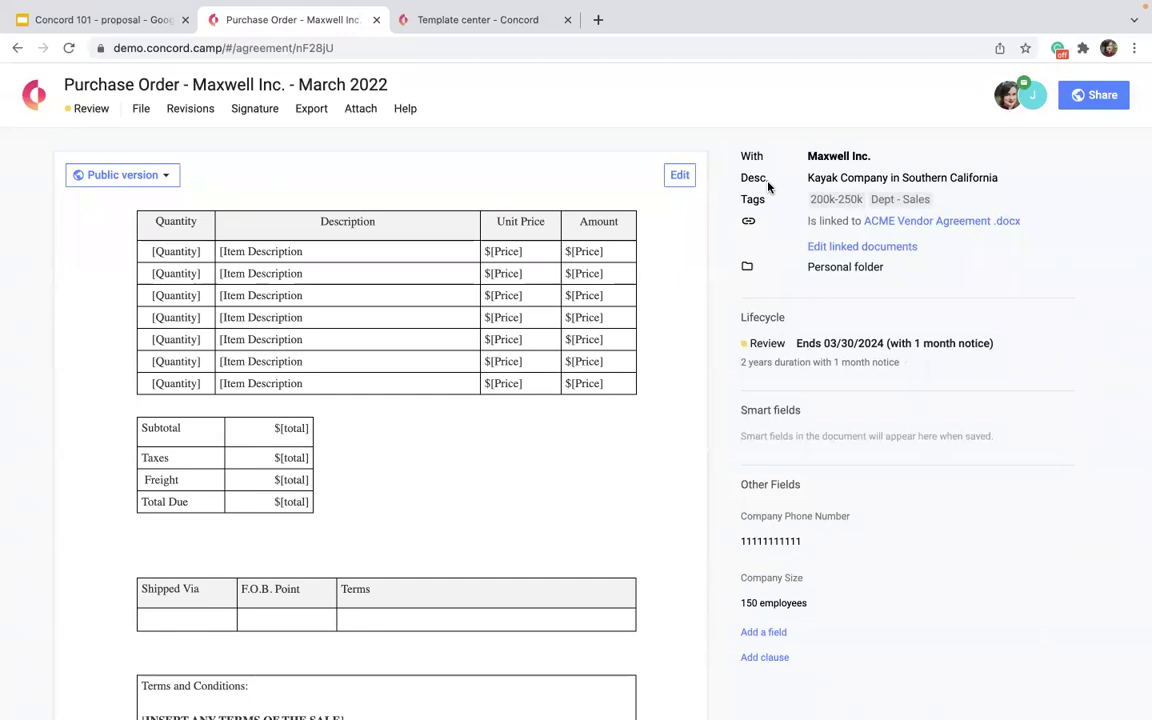
click(766, 657)
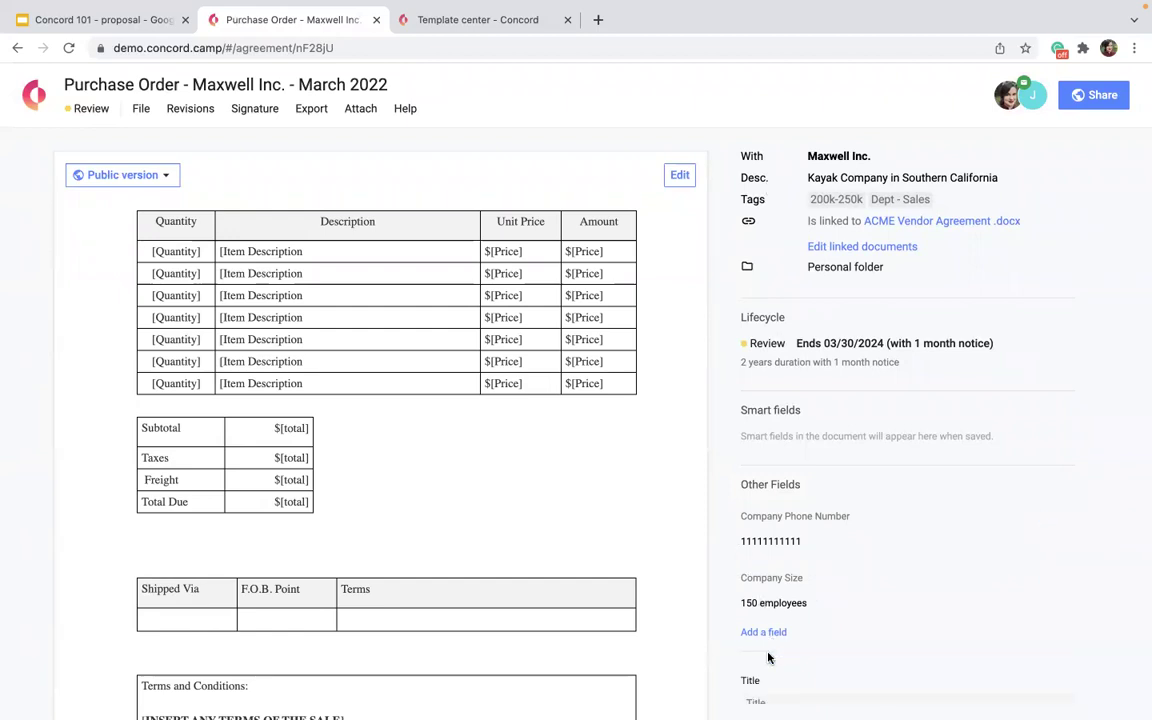
Give the new clause the title 'Monthly Payment' and the content '2 years'.
scroll(767, 658, down, 2)
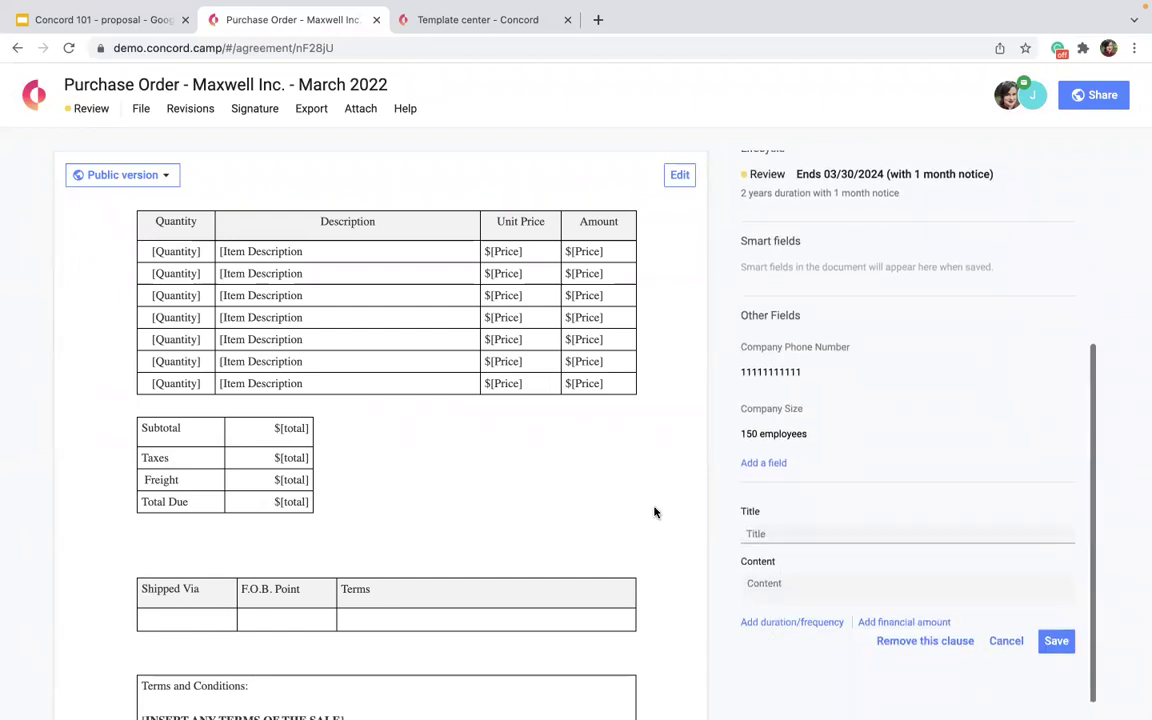
click(953, 541)
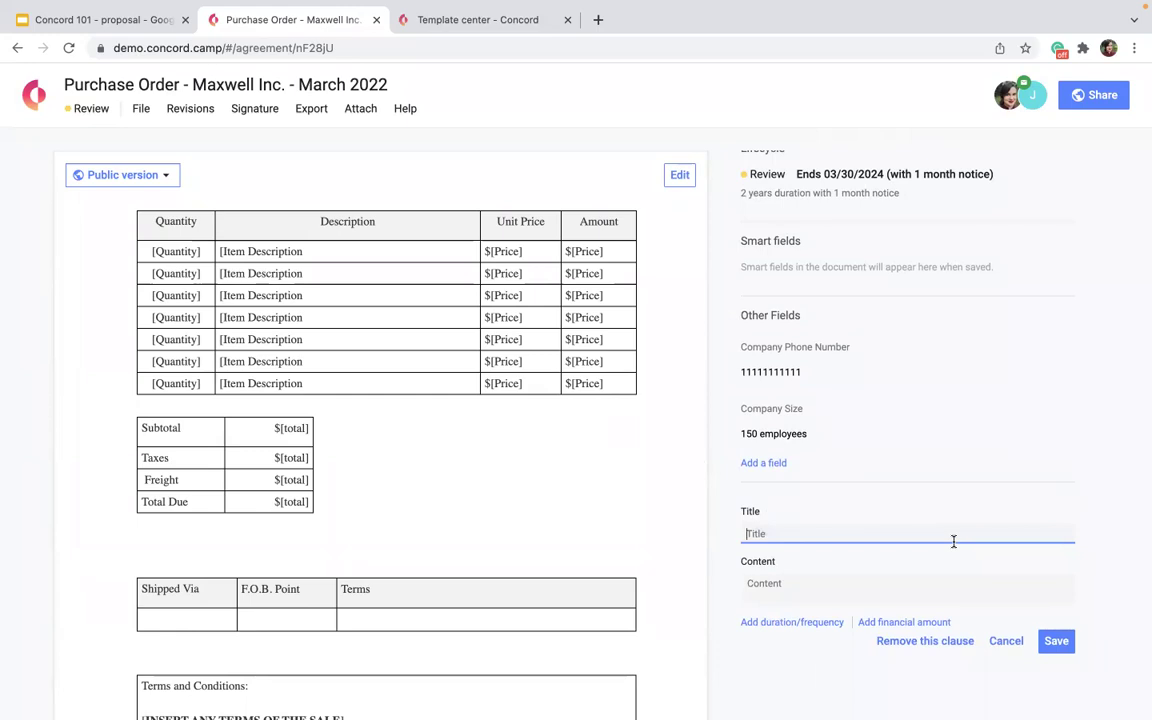
scroll(666, 486, up, 3)
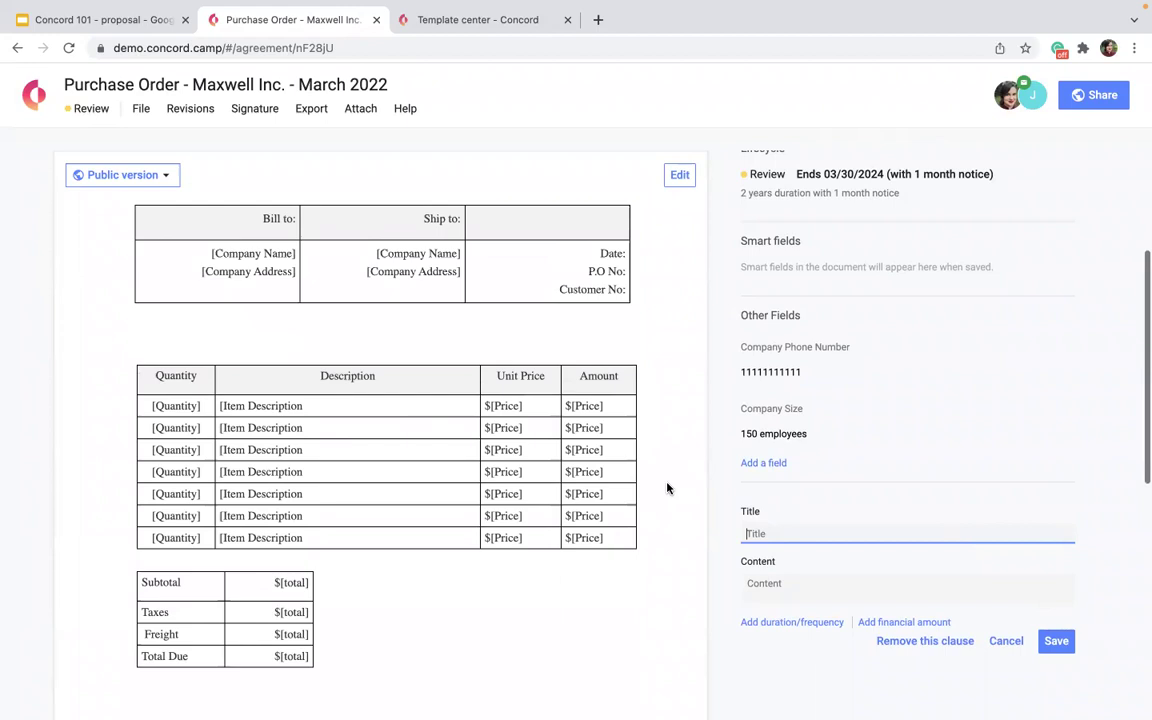
scroll(668, 488, up, 2)
scroll(668, 488, down, 3)
scroll(668, 488, up, 1)
scroll(668, 488, down, 5)
scroll(668, 488, down, 1)
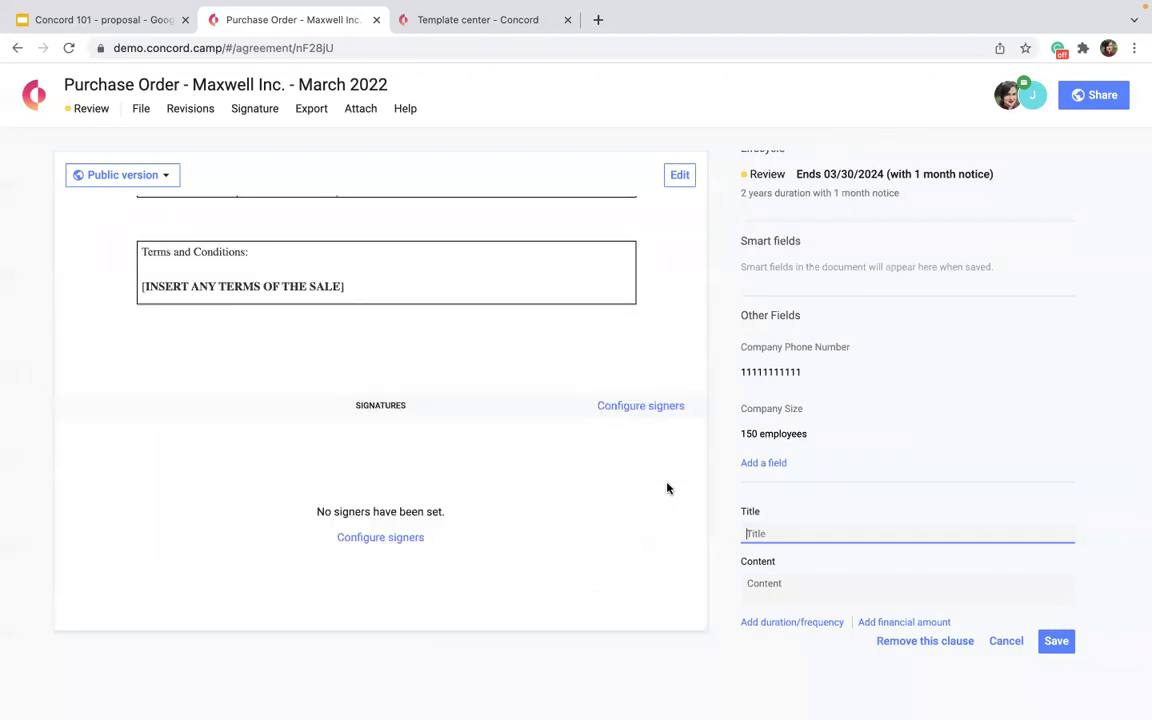
text(Monthly Payment)
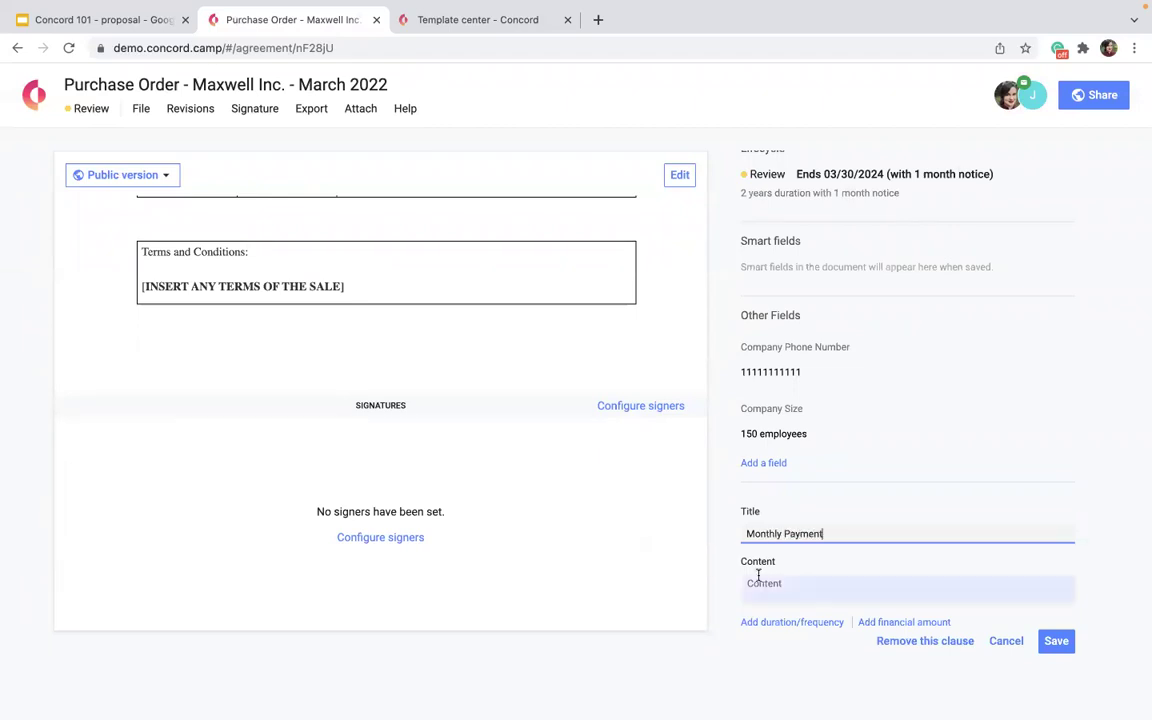
text(ar mon)
key(BackSpace)
key(BackSpace)
key(BackSpace)
key(BackSpace)
key(BackSpace)
key(BackSpace)
click(792, 597)
text(2 years)
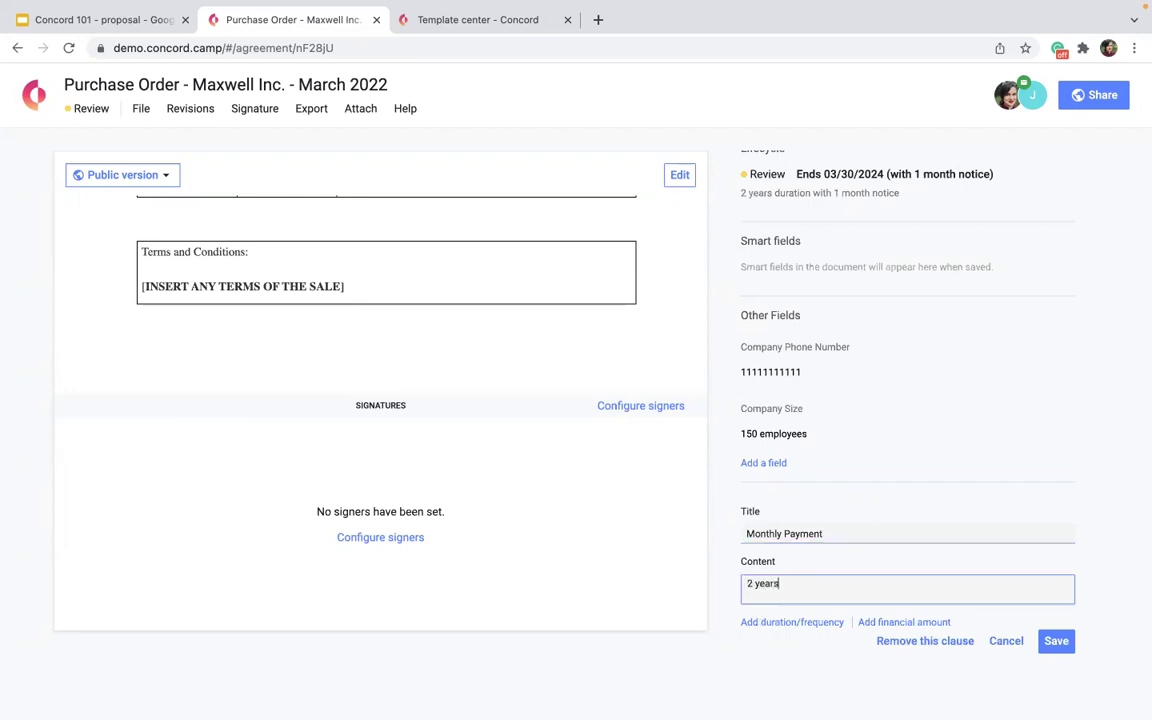
Add a recurring duration to the clause that repeats every 1 month.
click(784, 622)
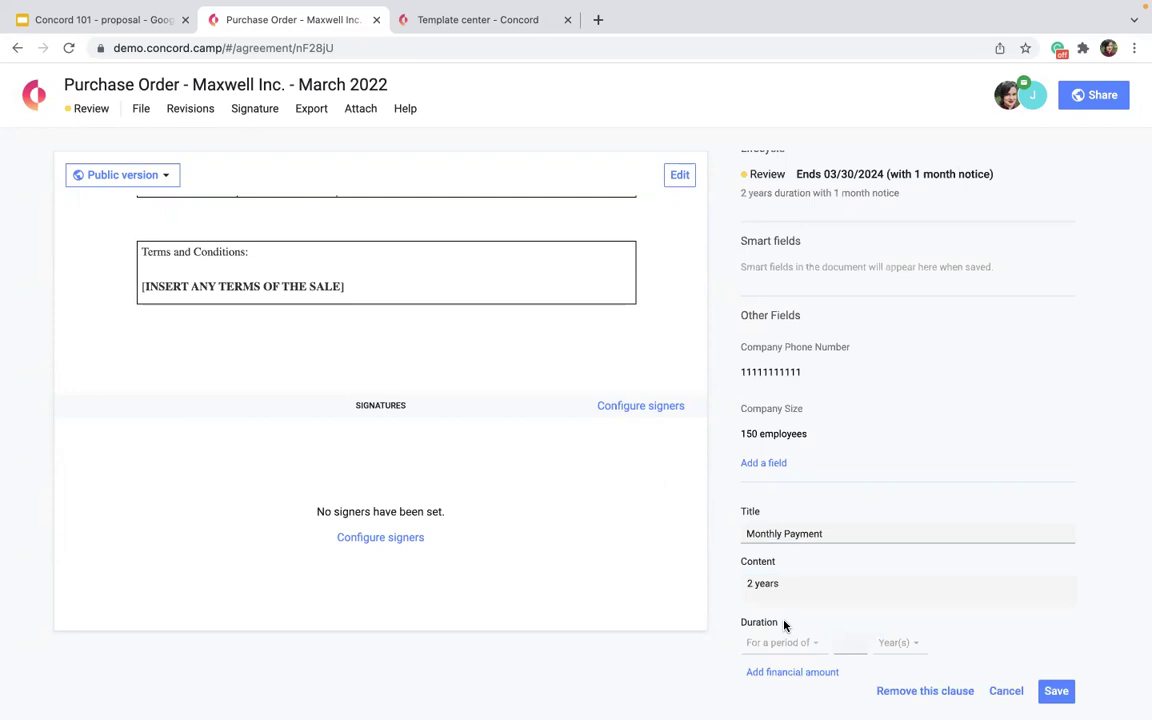
scroll(801, 587, down, 1)
click(801, 592)
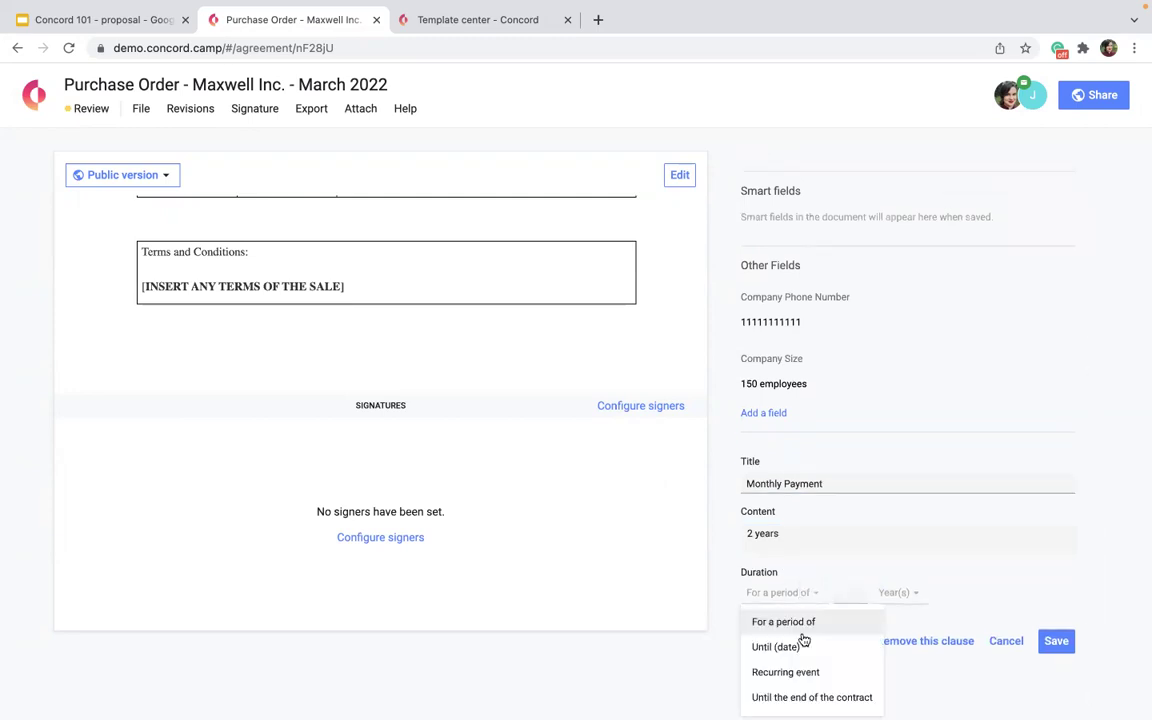
right_click(796, 675)
click(783, 675)
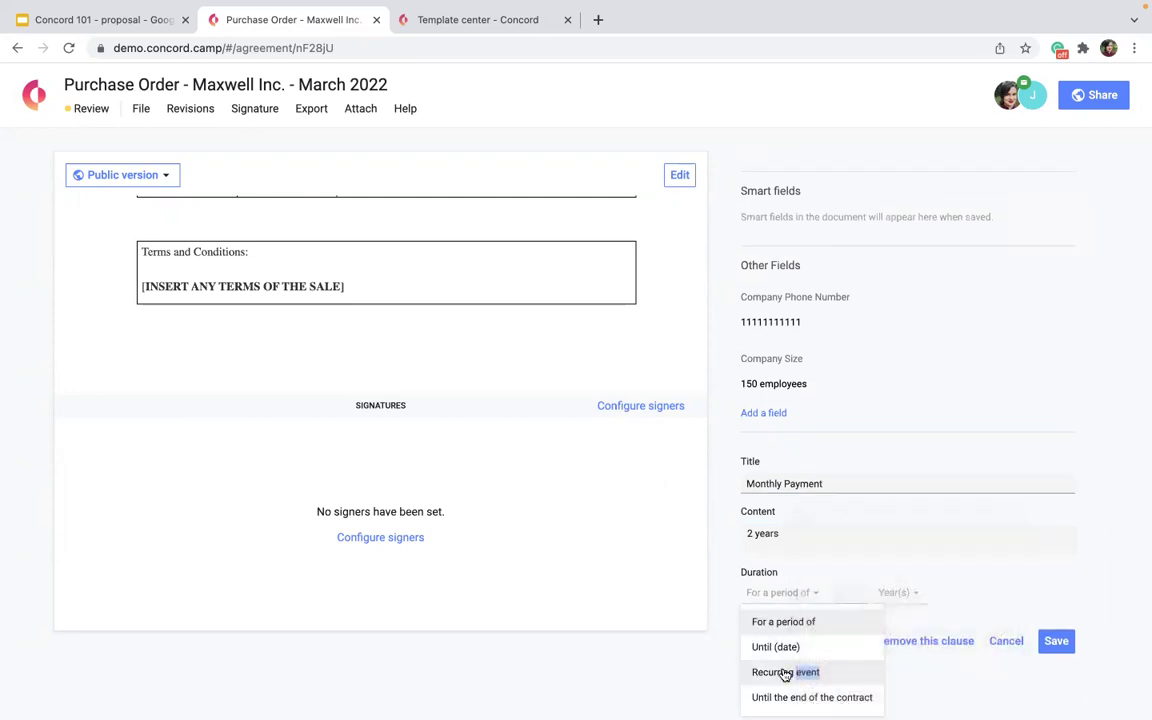
click(785, 672)
click(908, 594)
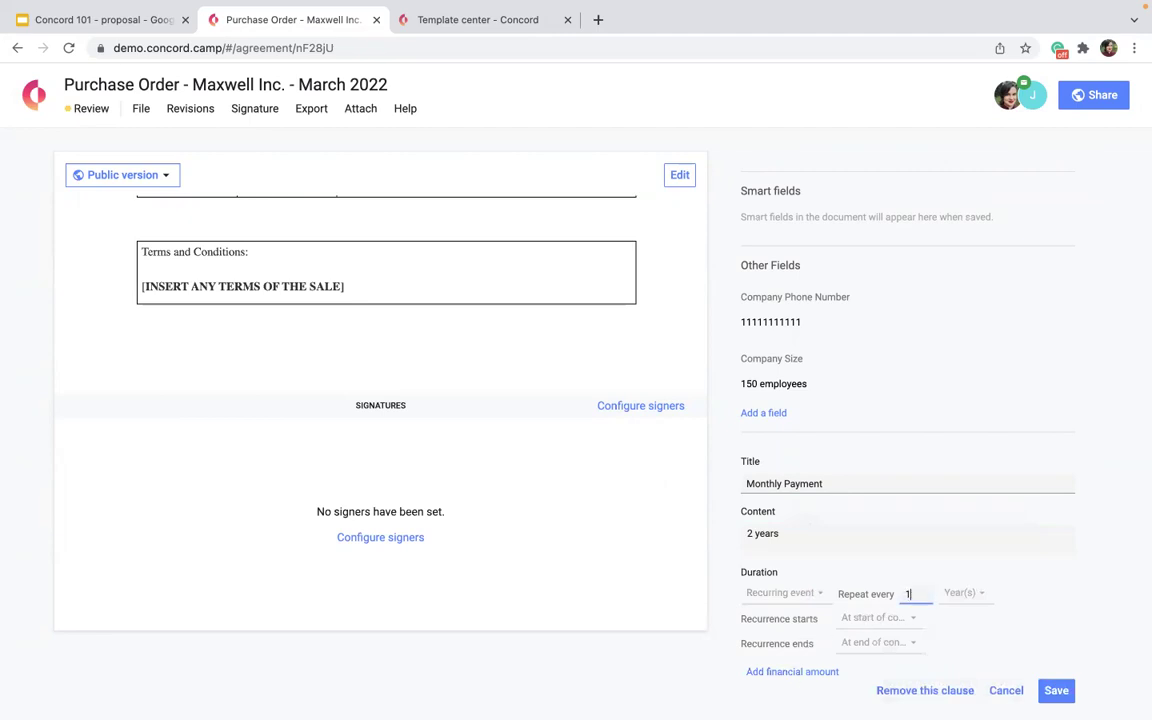
click(956, 600)
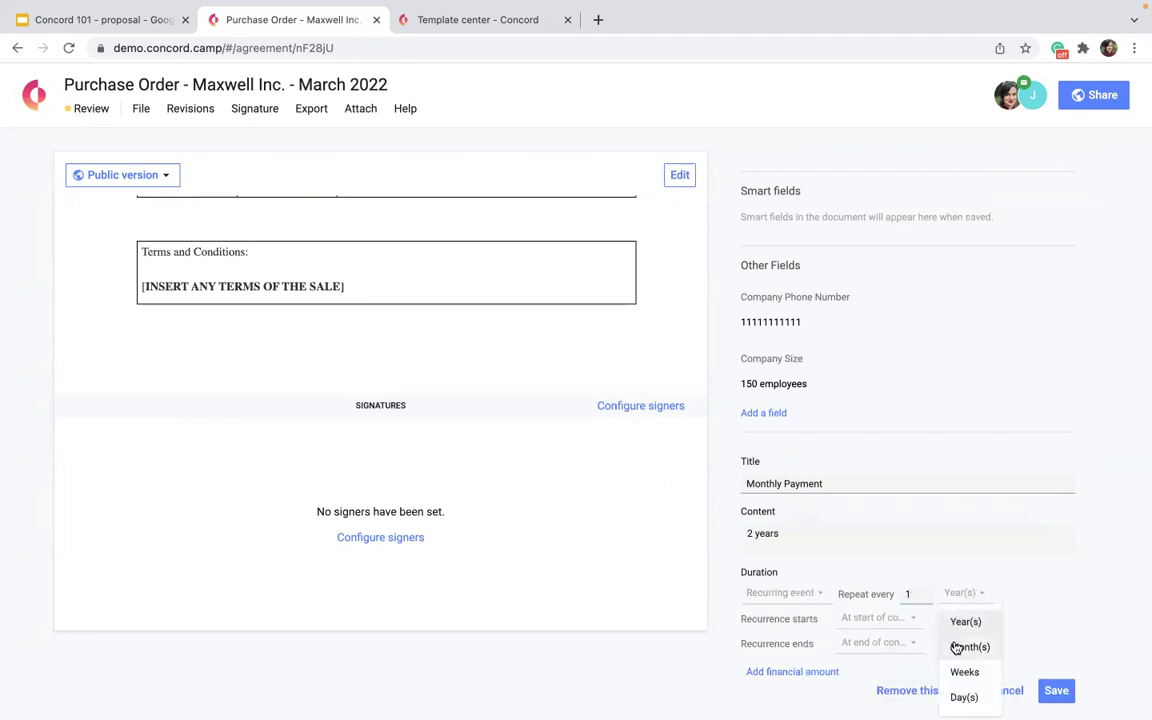
click(970, 645)
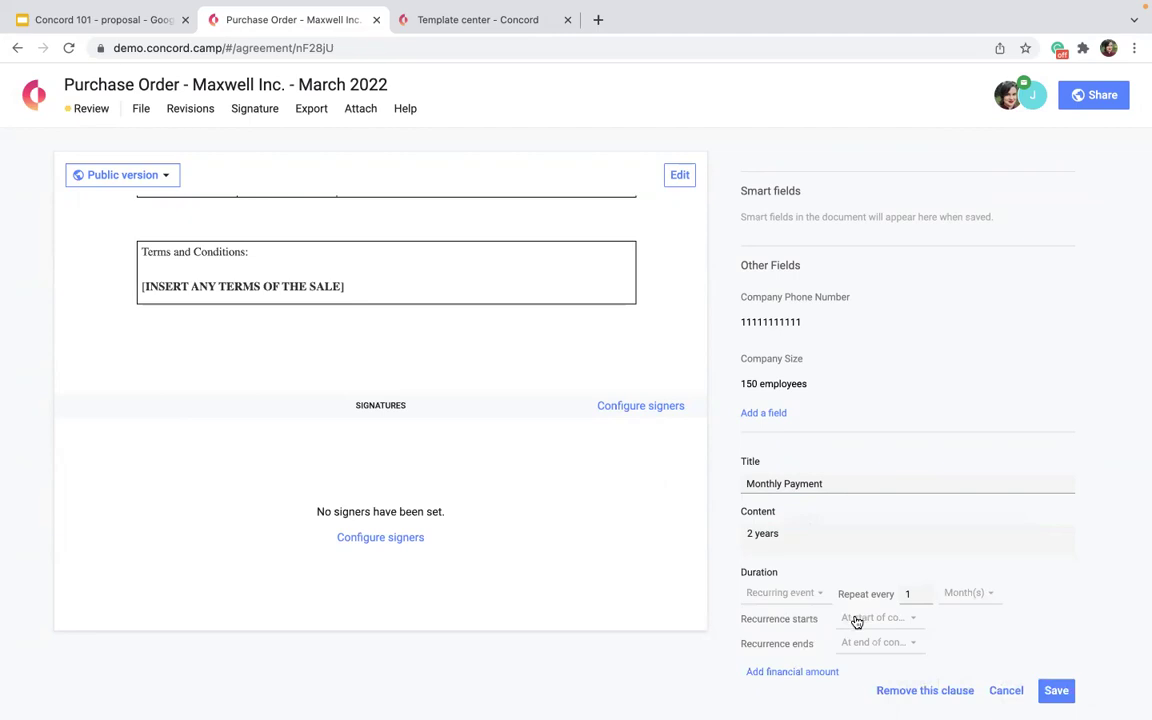
scroll(856, 620, up, 5)
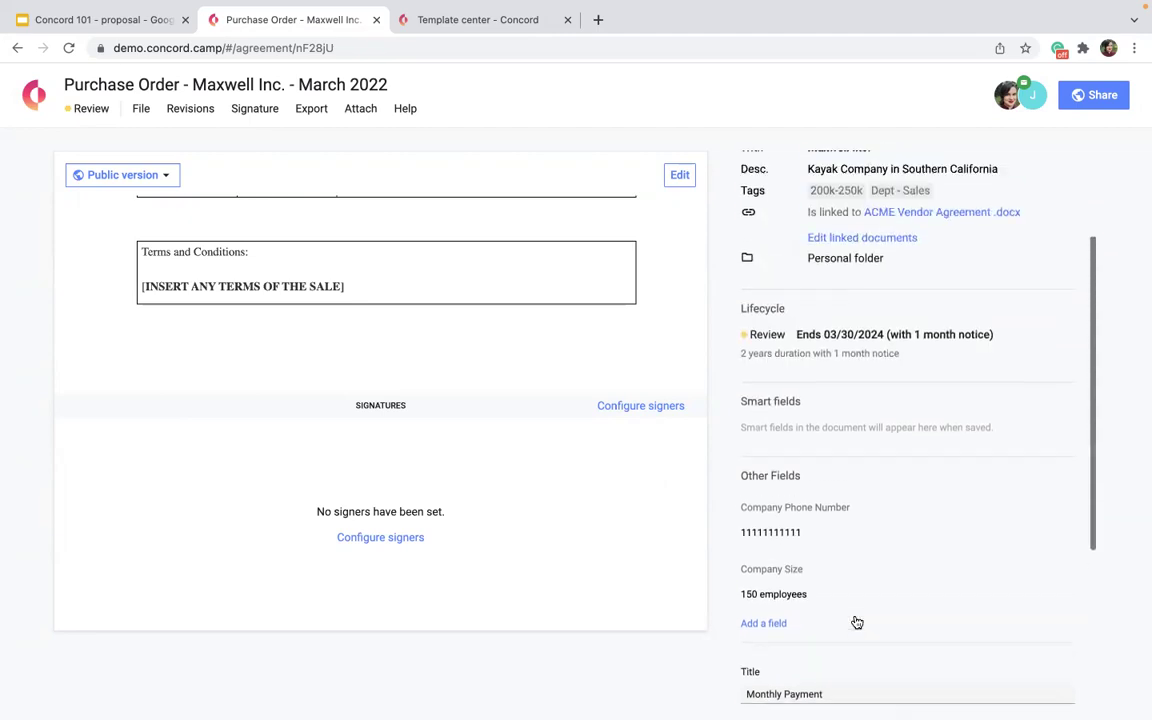
scroll(842, 596, down, 6)
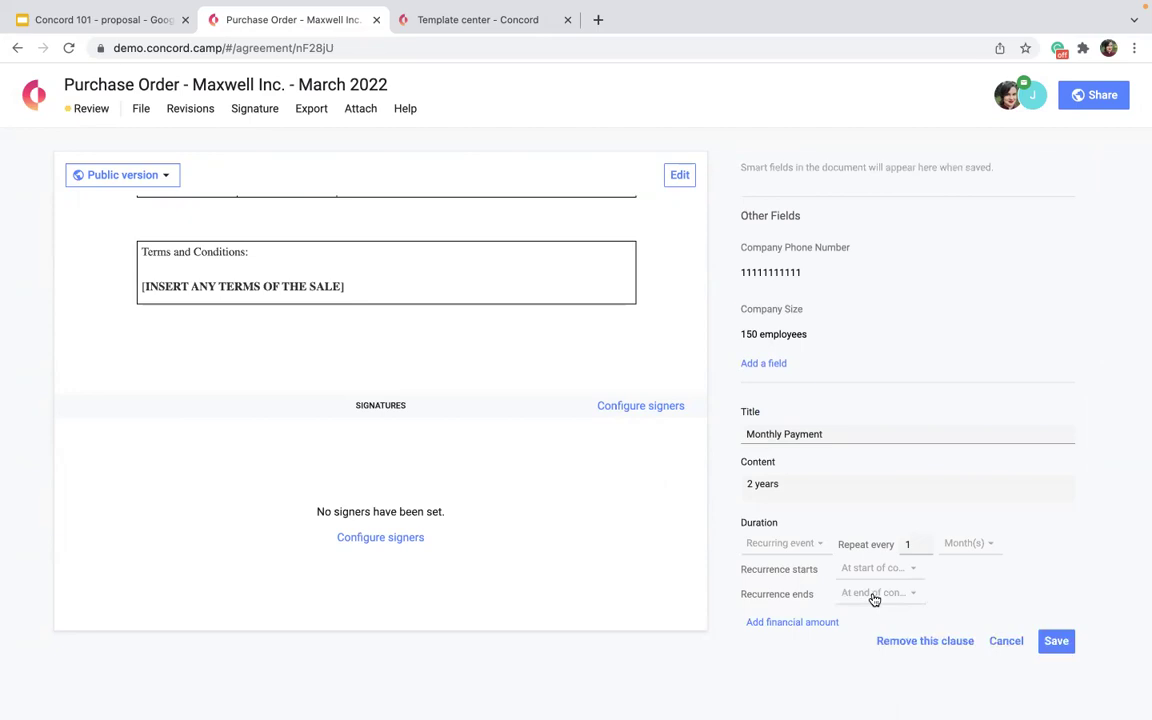
Add a $200 payment amount and save the Monthly Payment clause.
click(797, 621)
scroll(797, 618, down, 2)
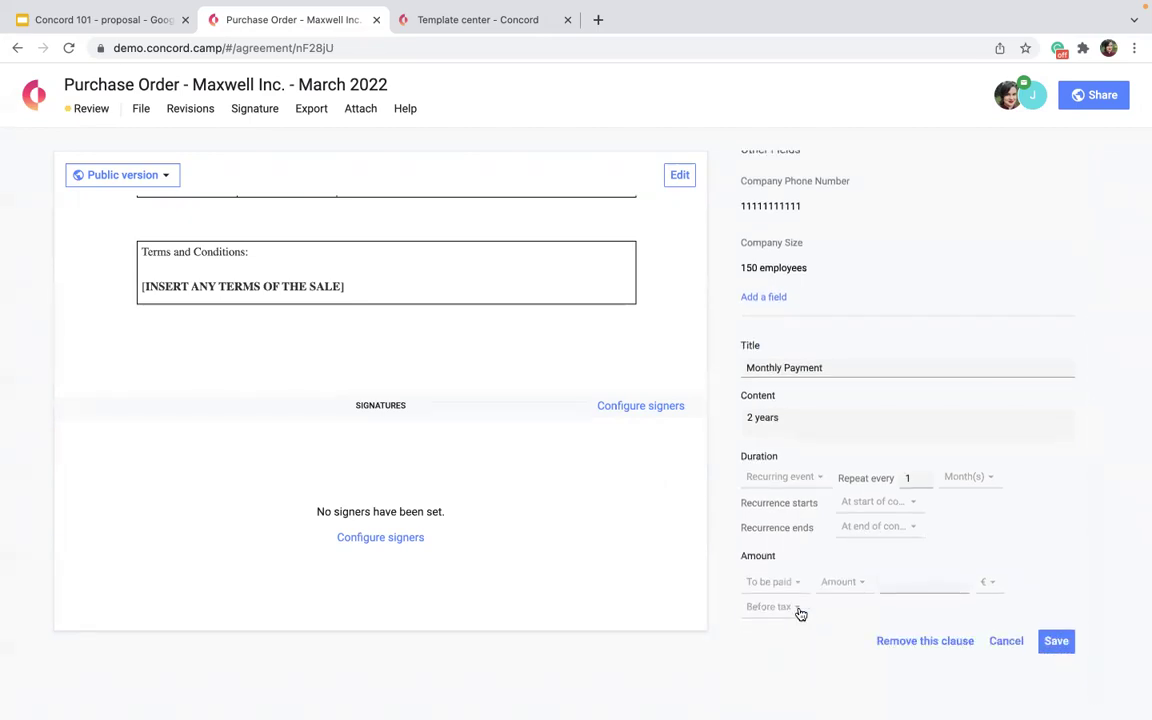
click(895, 581)
text(200)
click(989, 586)
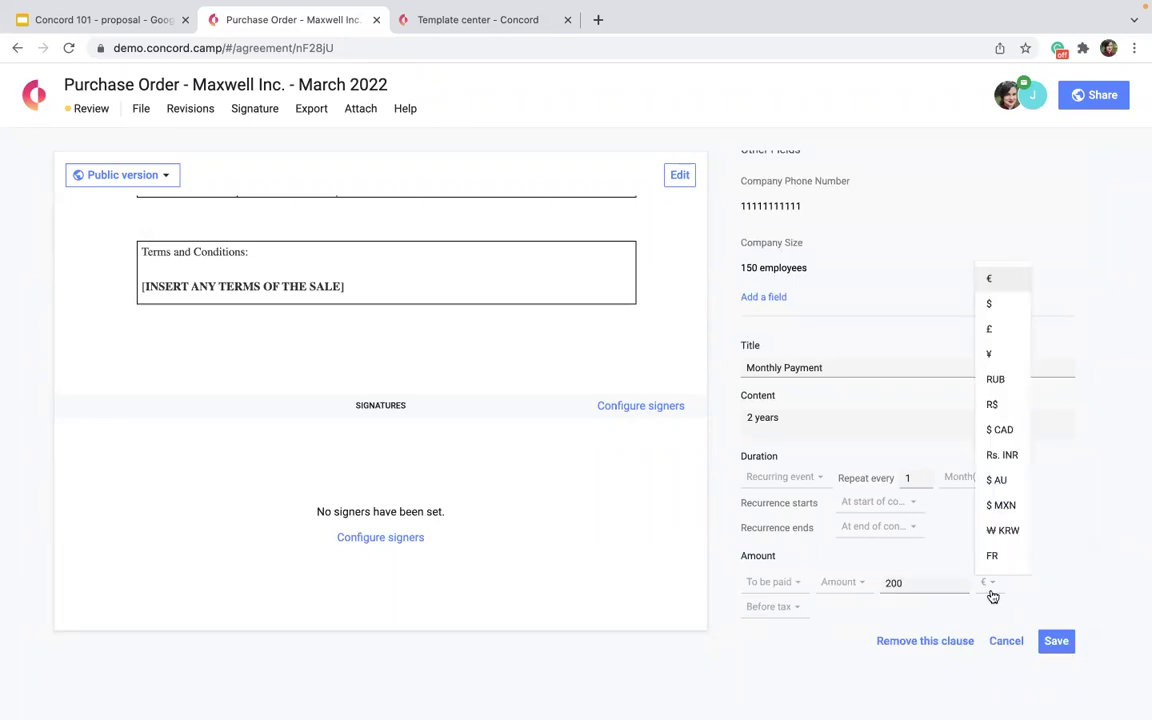
click(988, 313)
click(1056, 641)
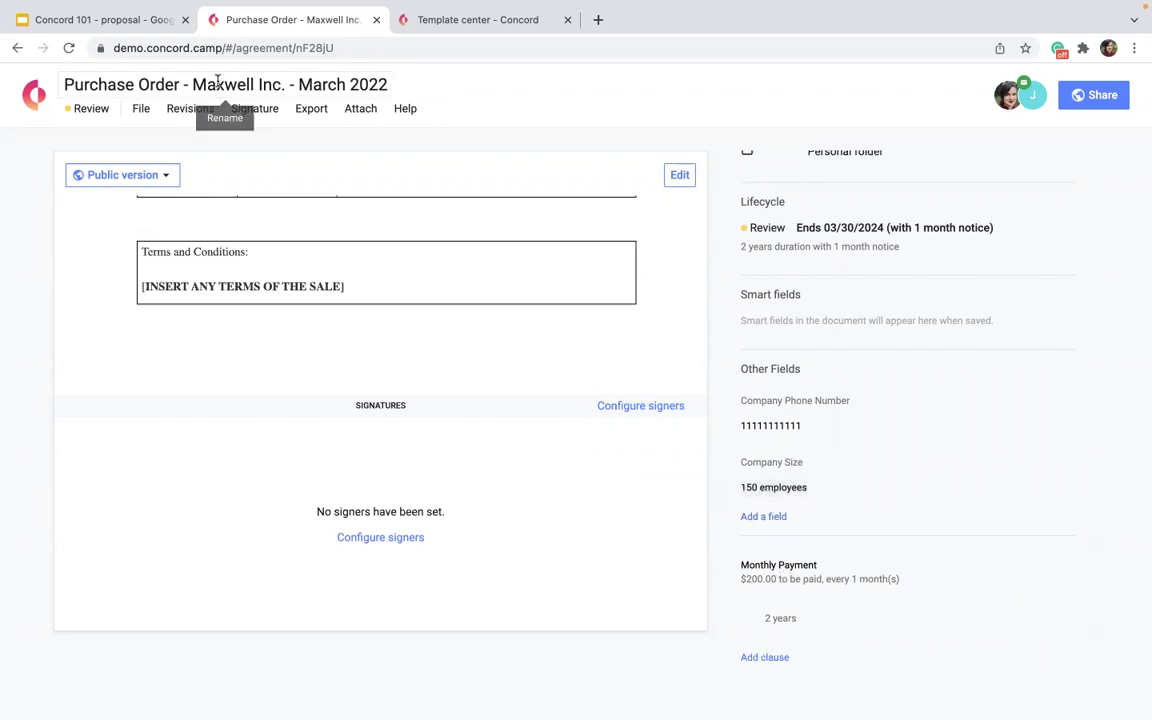
Review the agreement, then switch the Maxwell Inc. purchase order document into edit mode.
scroll(861, 645, up, 10)
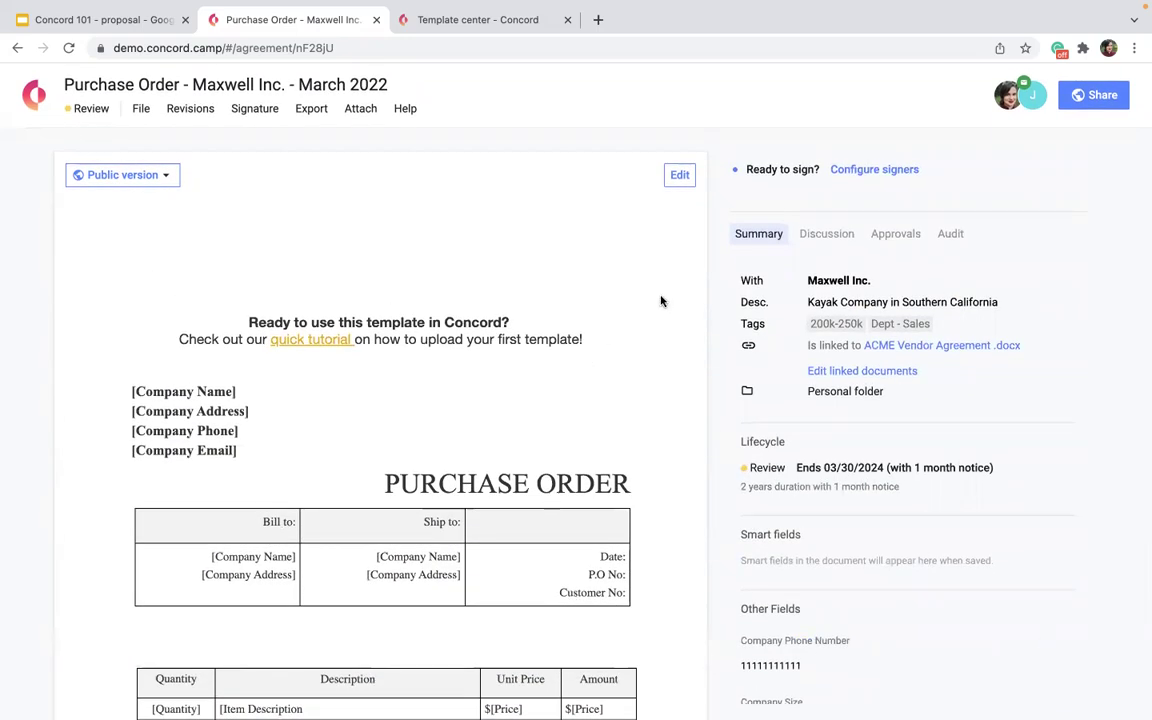
scroll(805, 537, down, 3)
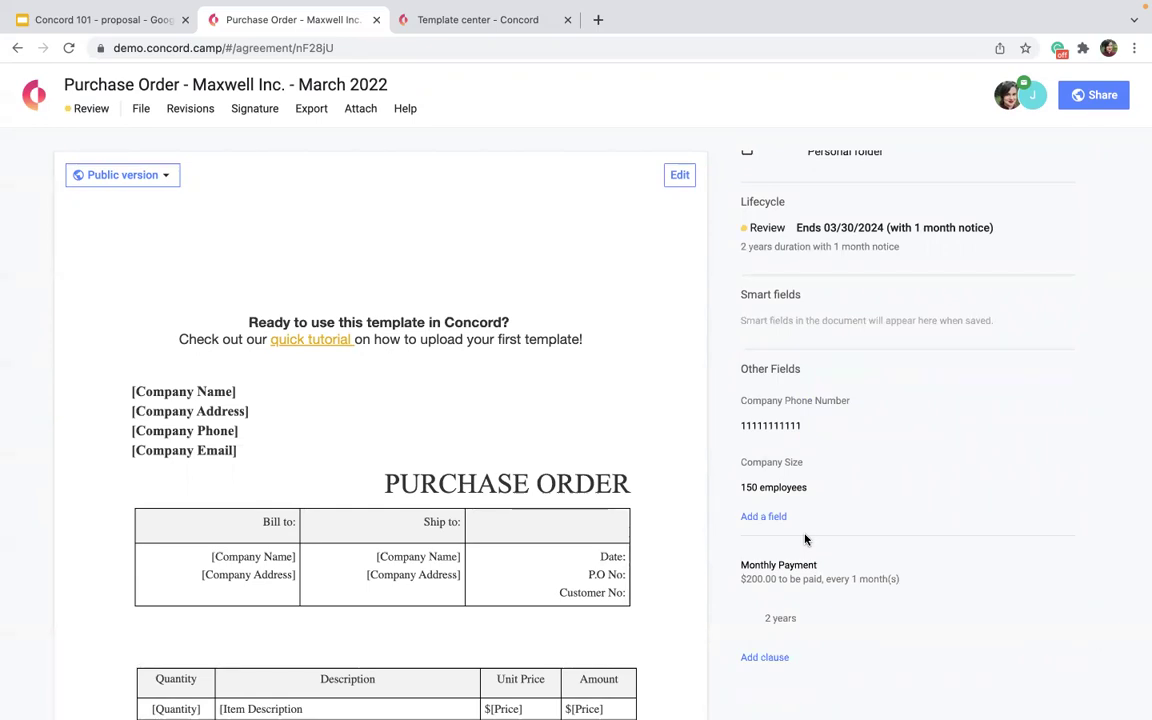
scroll(805, 540, up, 5)
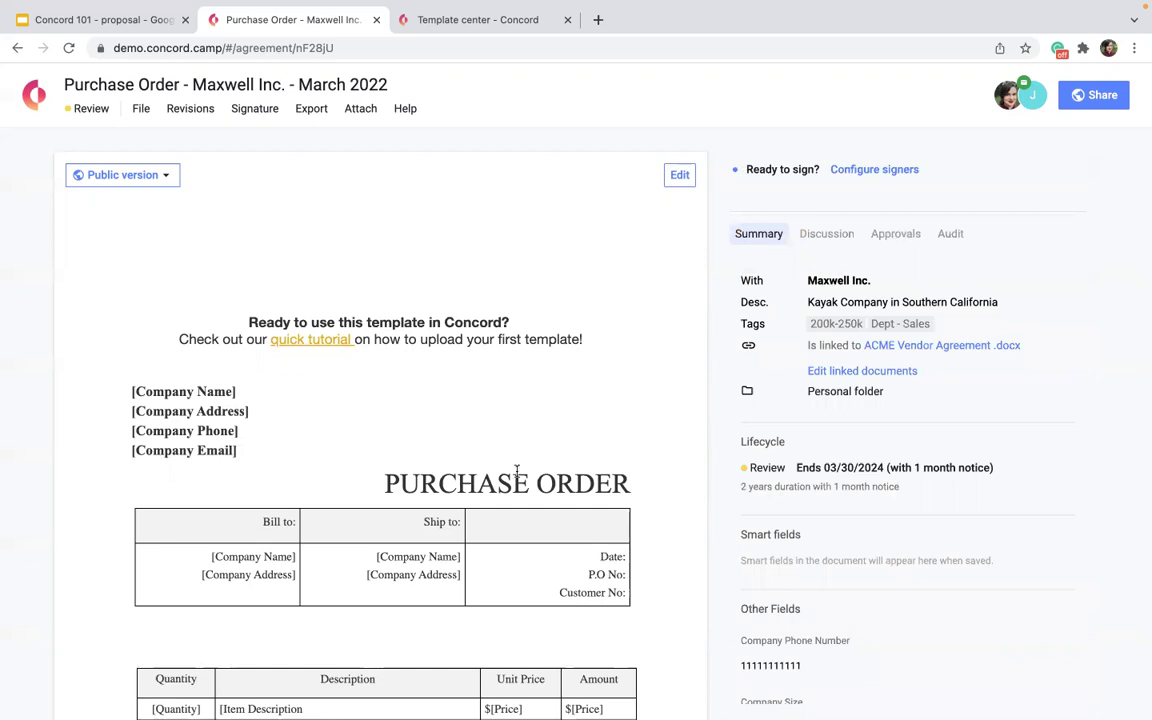
scroll(517, 475, down, 10)
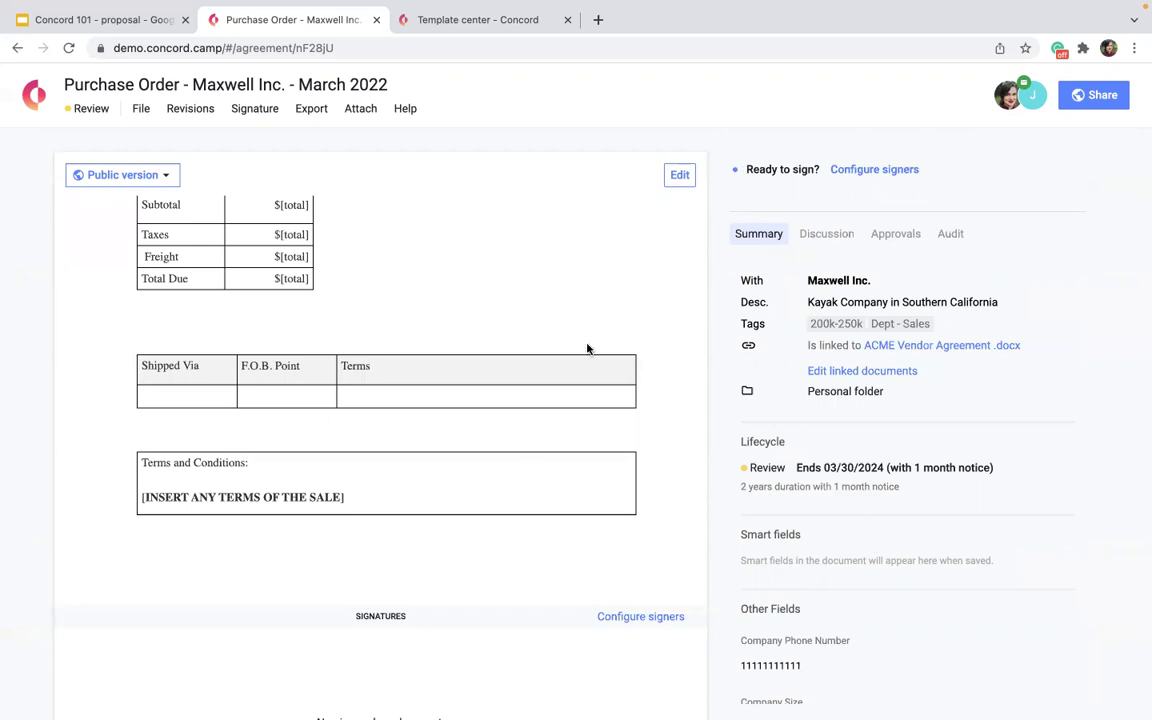
click(684, 176)
Delete the 'Ready to use this template' banner and the empty line above the company details.
scroll(542, 337, up, 10)
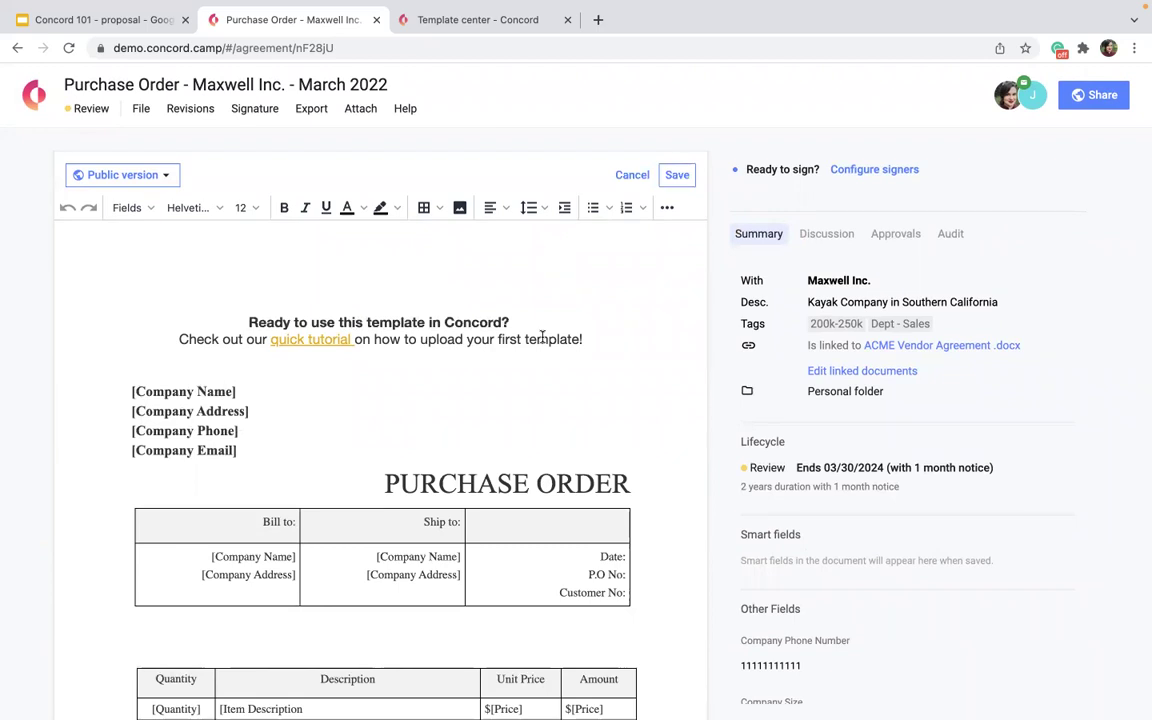
drag(600, 334, 219, 311)
key(BackSpace)
click(222, 324)
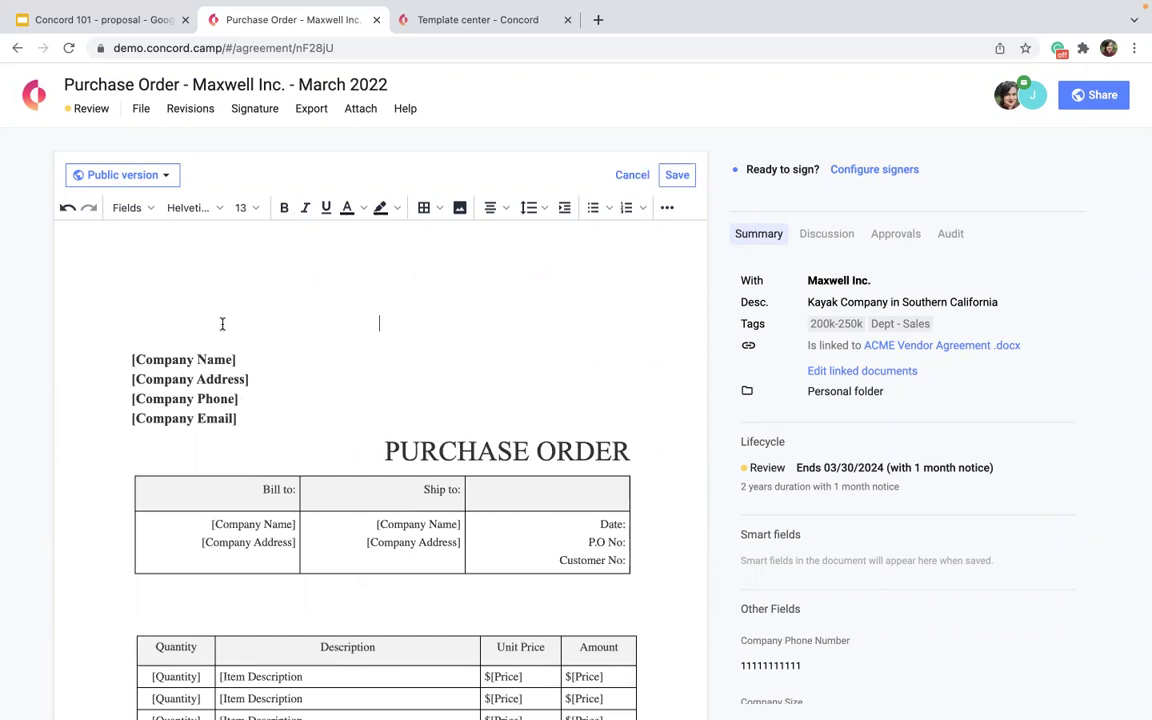
key(BackSpace)
scroll(173, 607, down, 2)
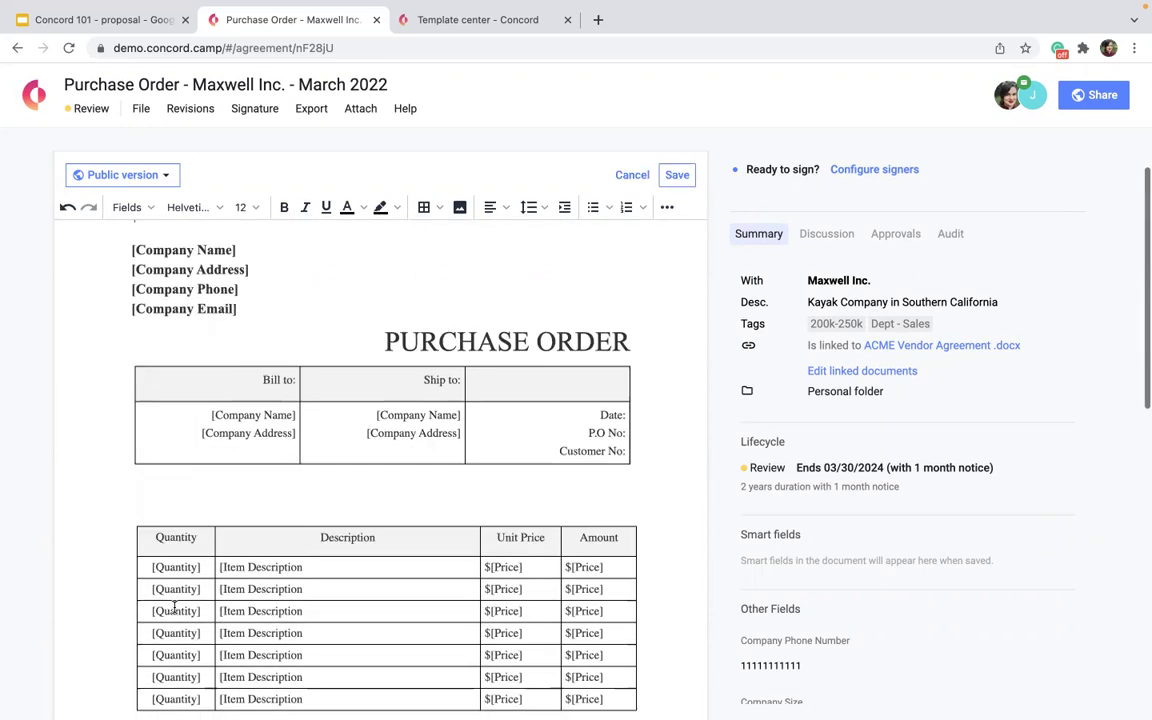
scroll(174, 606, up, 1)
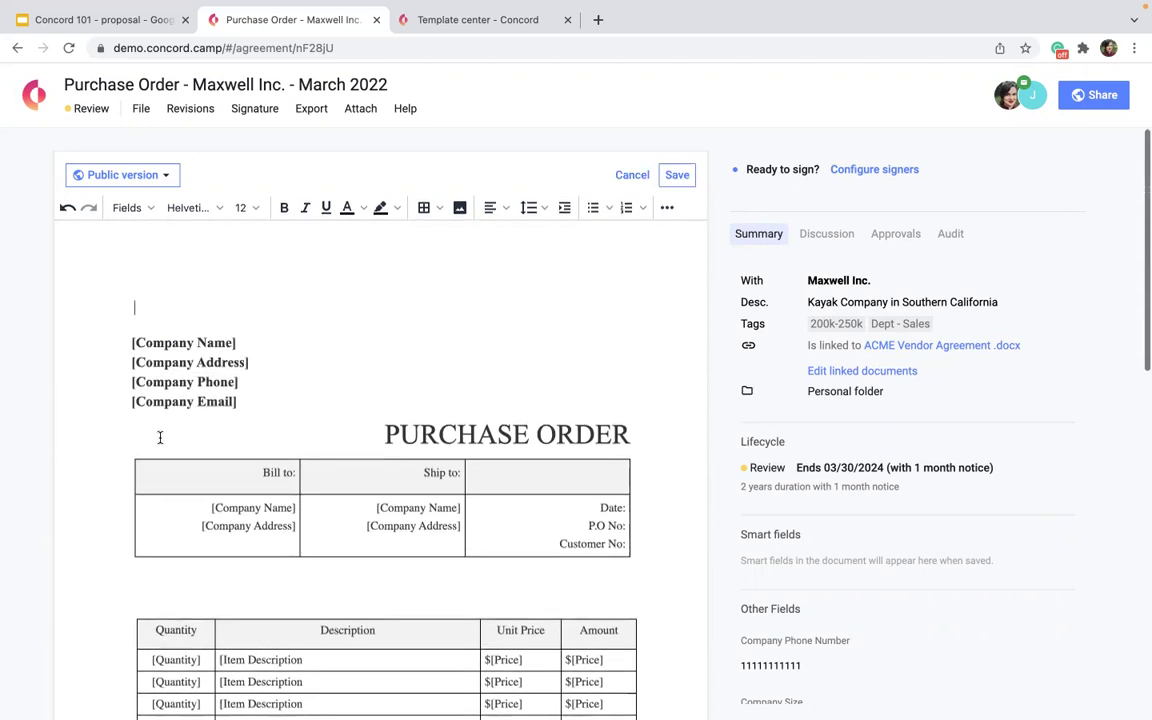
Replace the [Company Name] placeholder with an optional Company Name short answer field fillable by anyone.
click(126, 208)
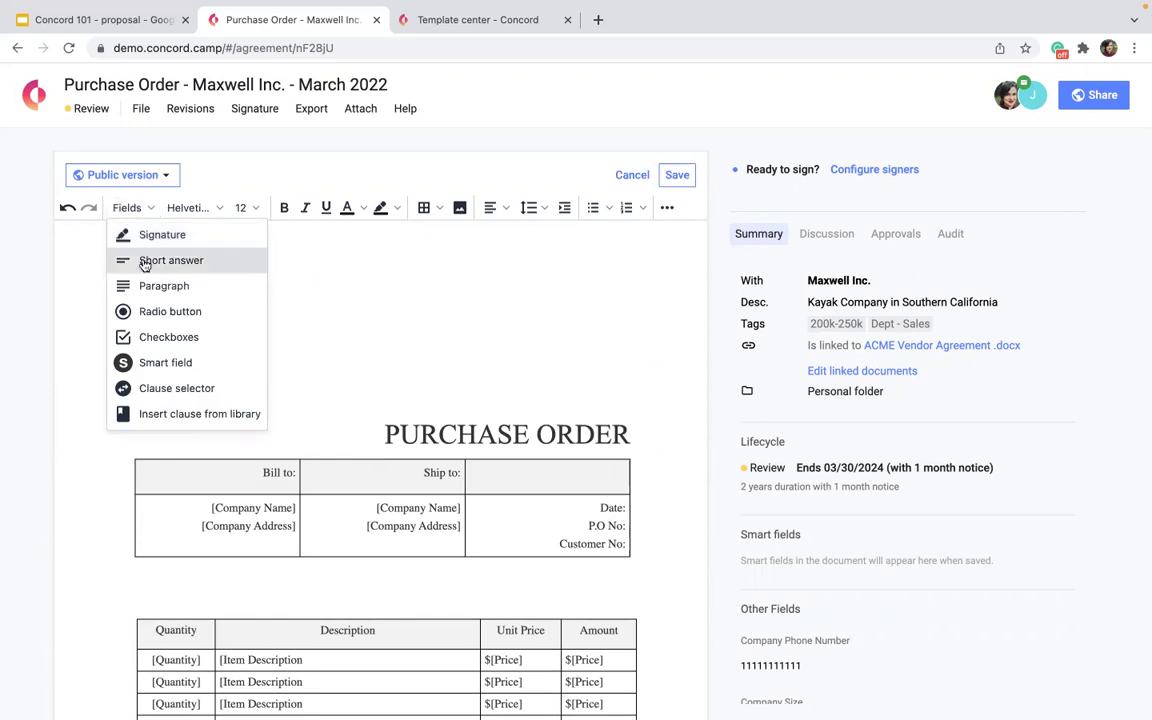
click(145, 262)
text(Company Name)
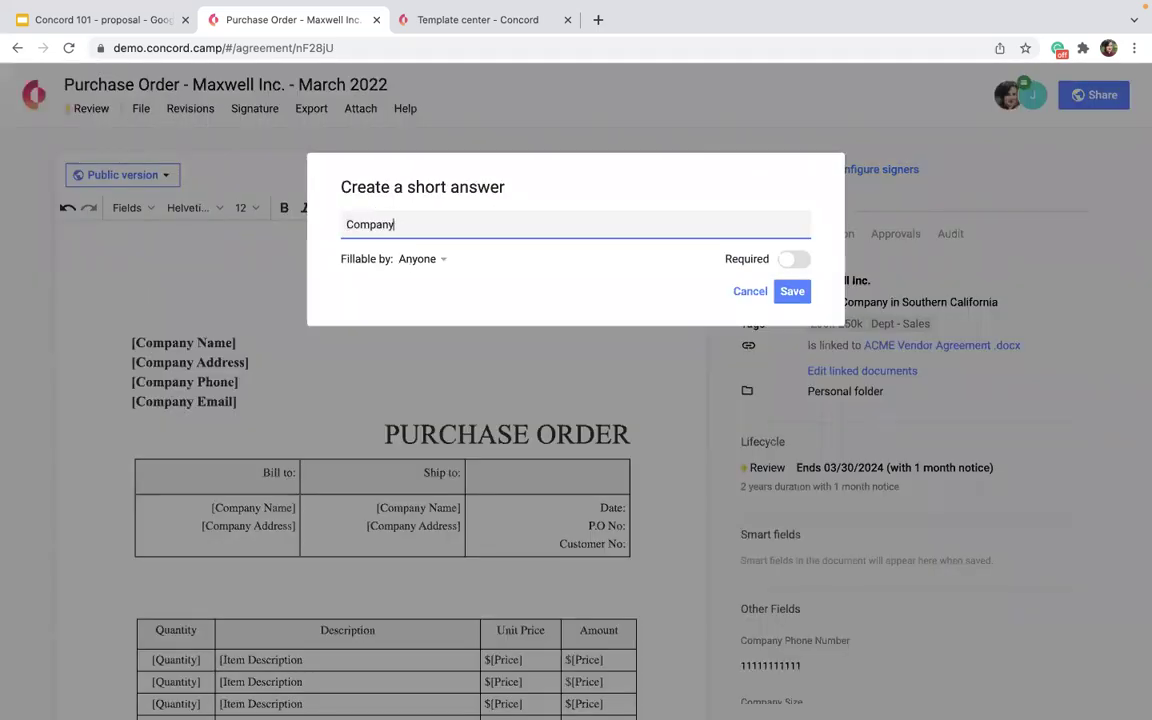
click(410, 259)
mouse_move(425, 312)
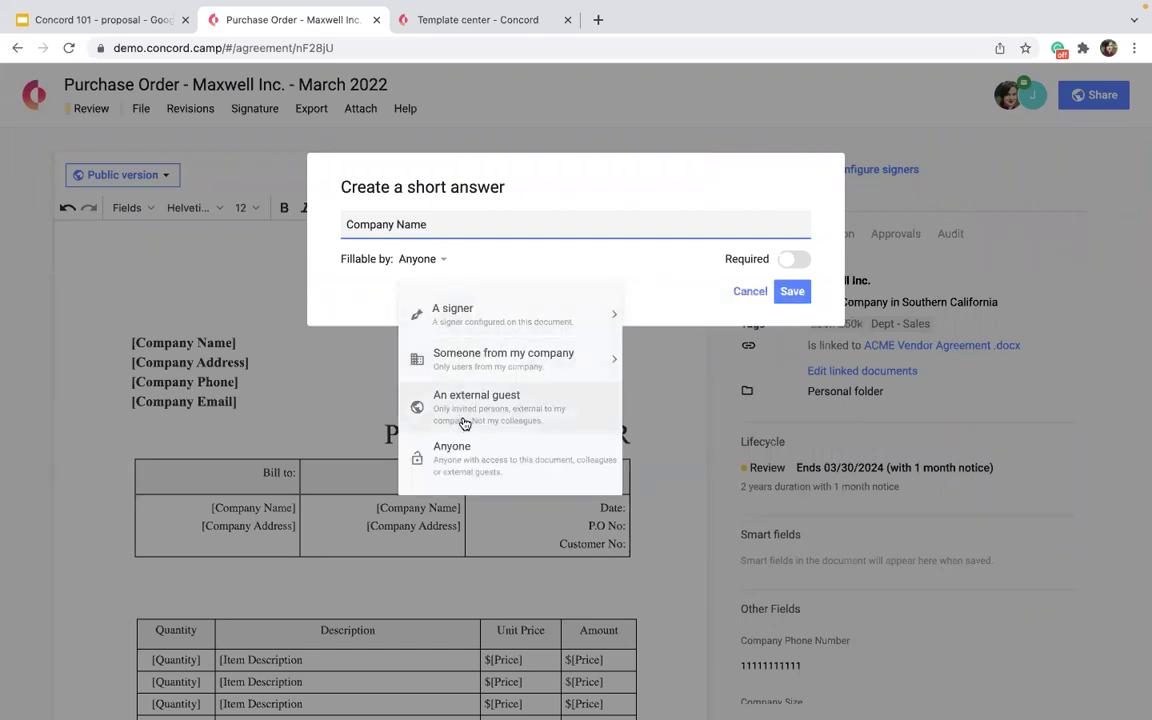
click(496, 458)
click(790, 264)
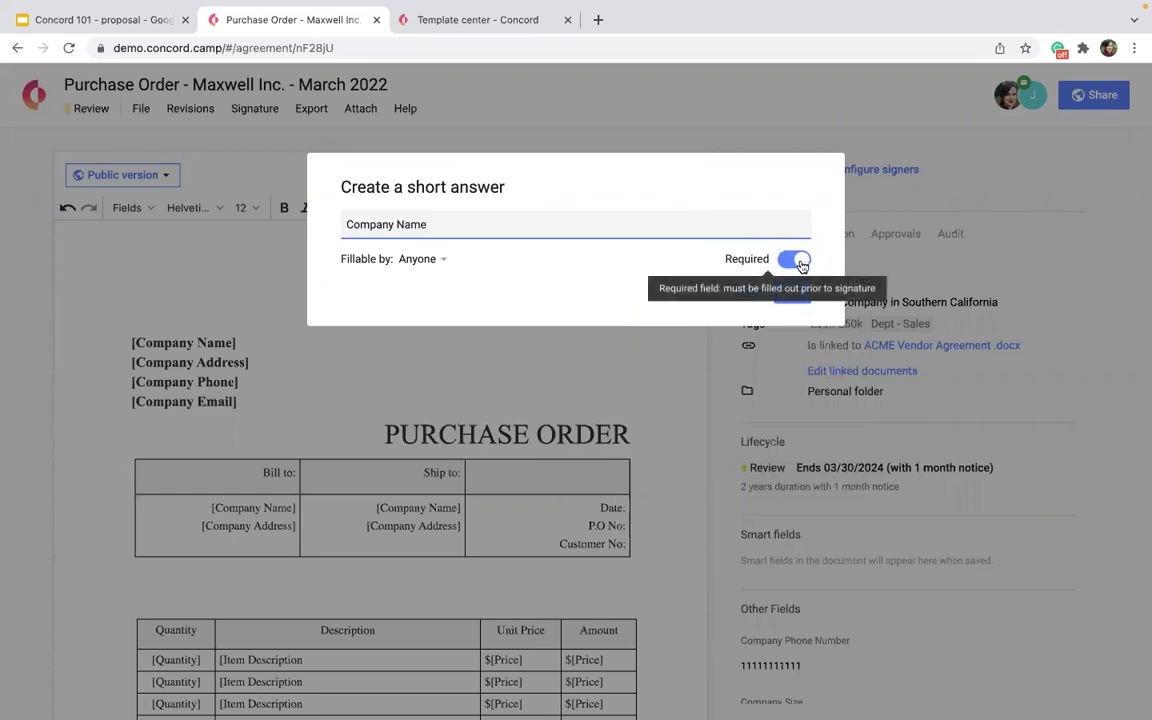
click(801, 265)
click(791, 291)
drag(220, 309, 181, 353)
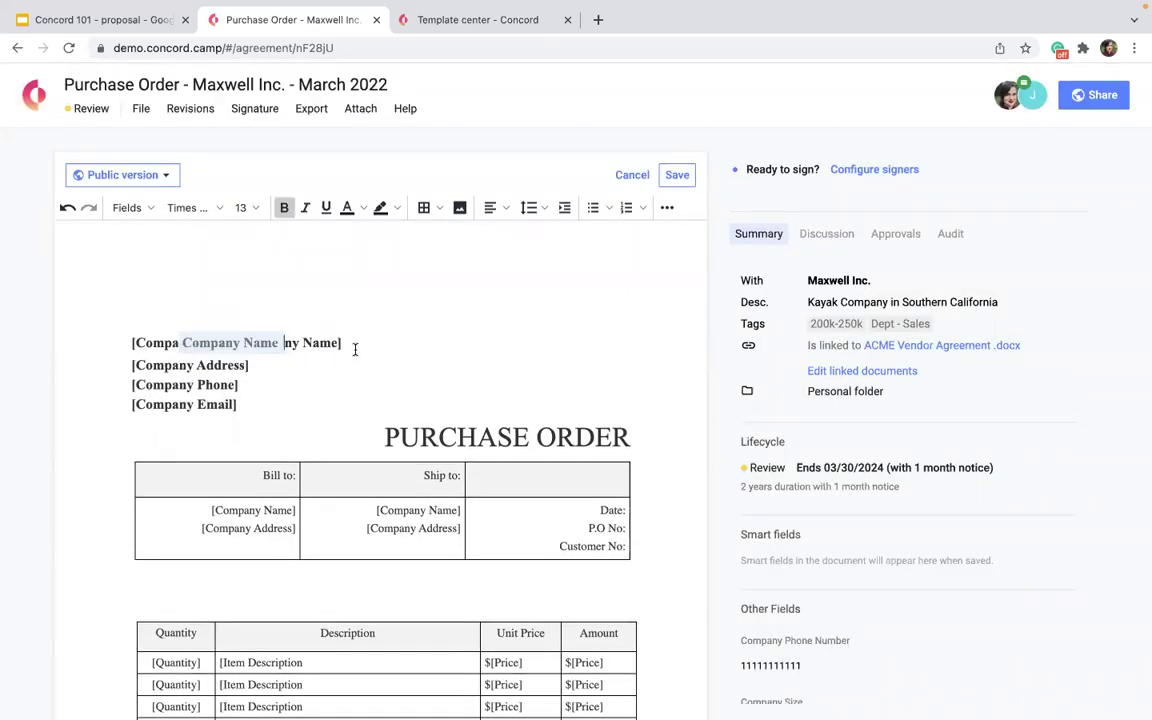
drag(352, 345, 286, 347)
key(BackSpace)
drag(185, 343, 116, 339)
key(BackSpace)
click(260, 357)
key(BackSpace)
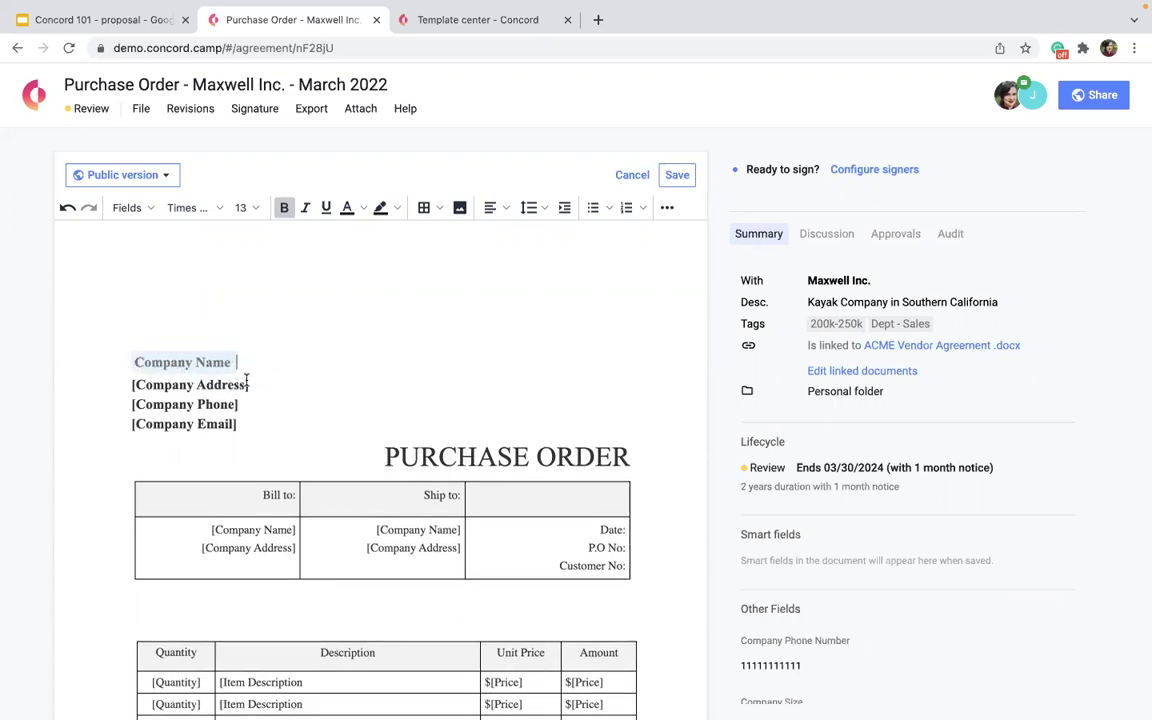
Insert a Company Address short answer field for the address line.
click(127, 208)
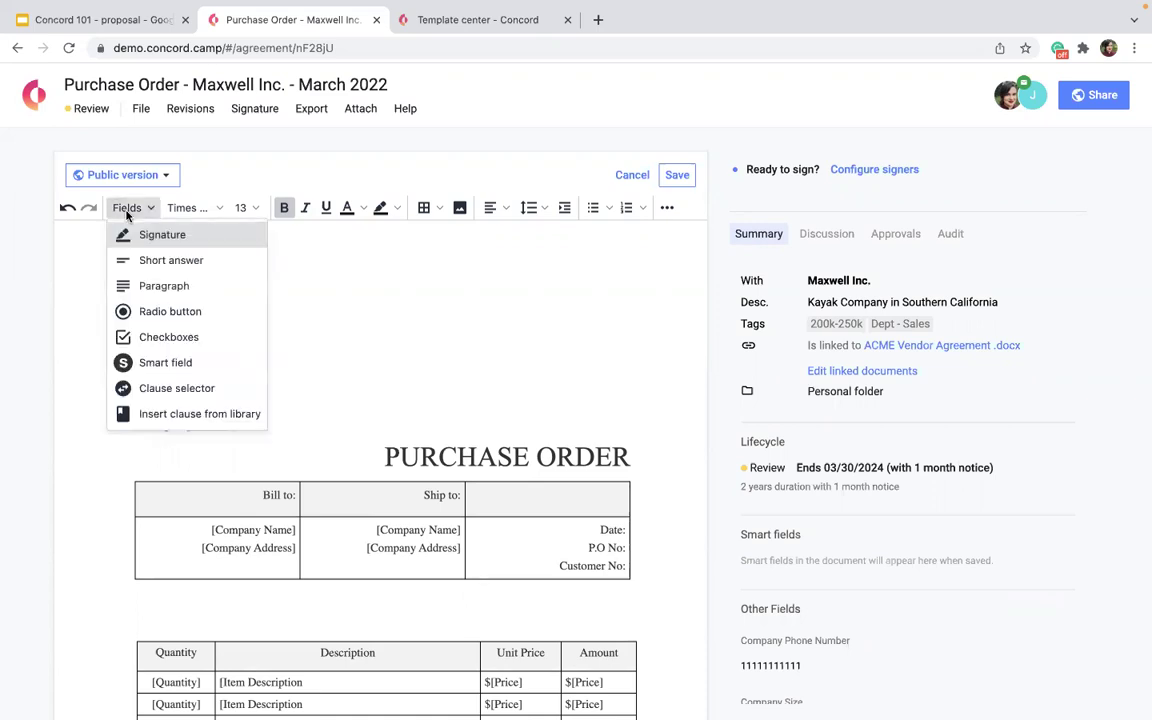
click(155, 260)
text(Company Address)
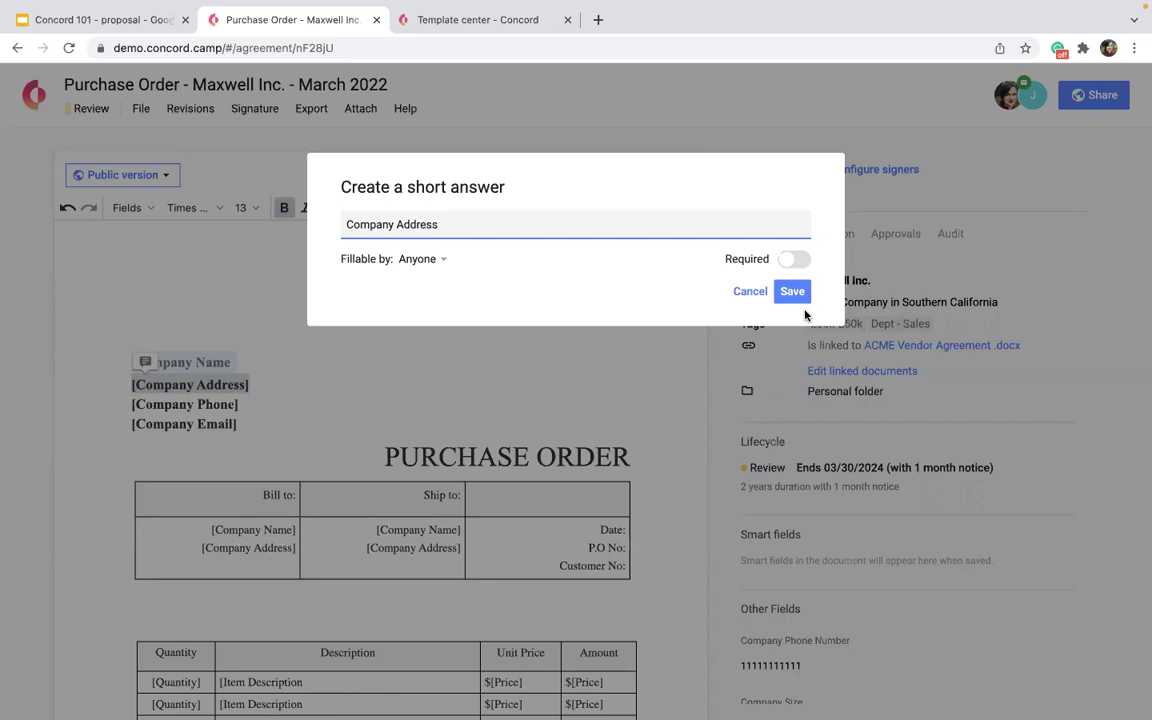
click(792, 292)
Replace the [Company Phone] placeholder with a Company Phone short answer field.
drag(238, 407, 121, 406)
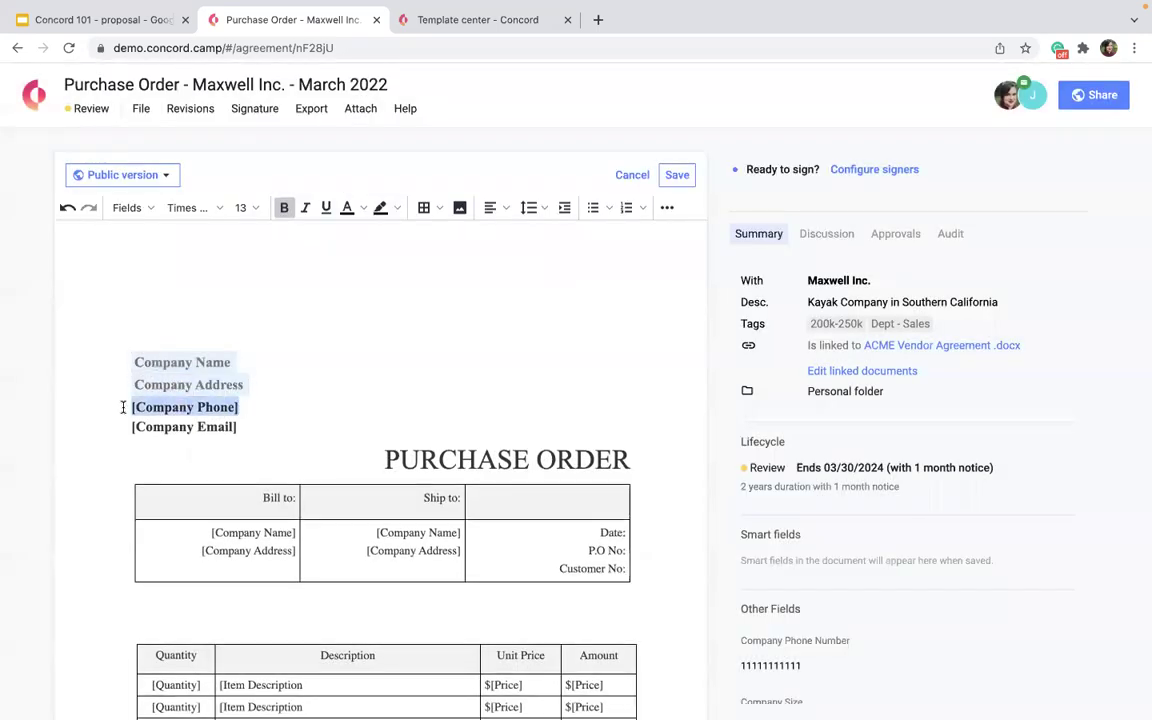
click(136, 210)
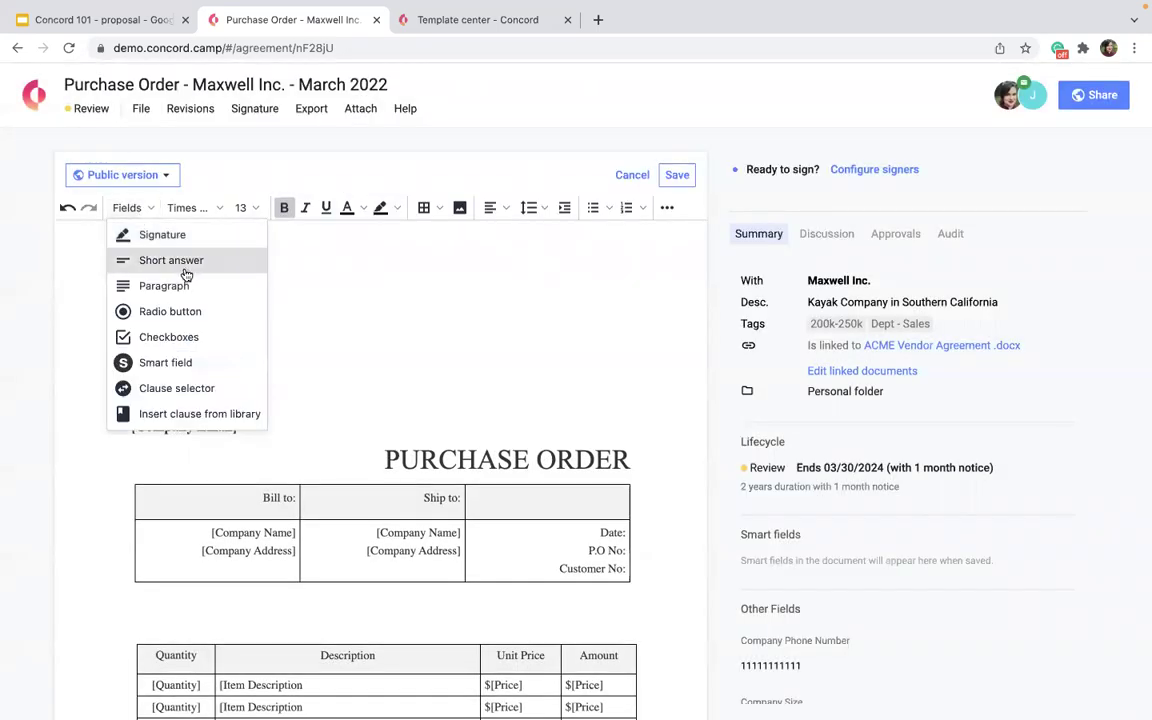
click(172, 255)
text(COmpany Phone)
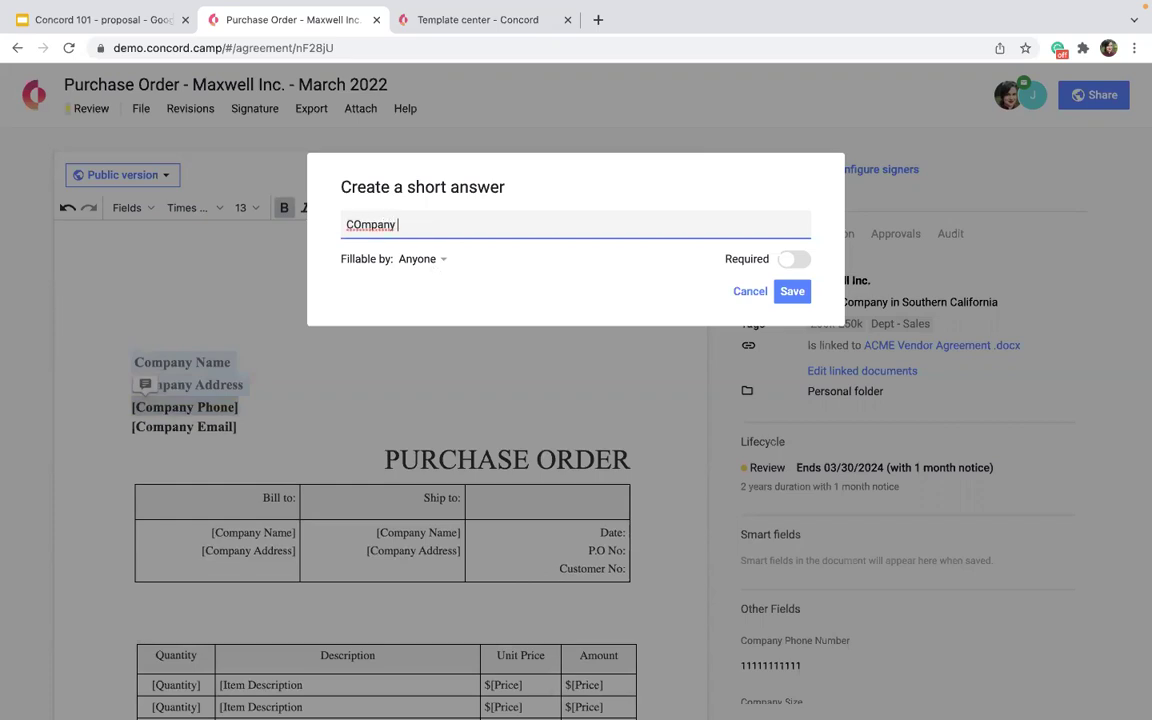
click(355, 221)
key(BackSpace)
text(o)
click(794, 292)
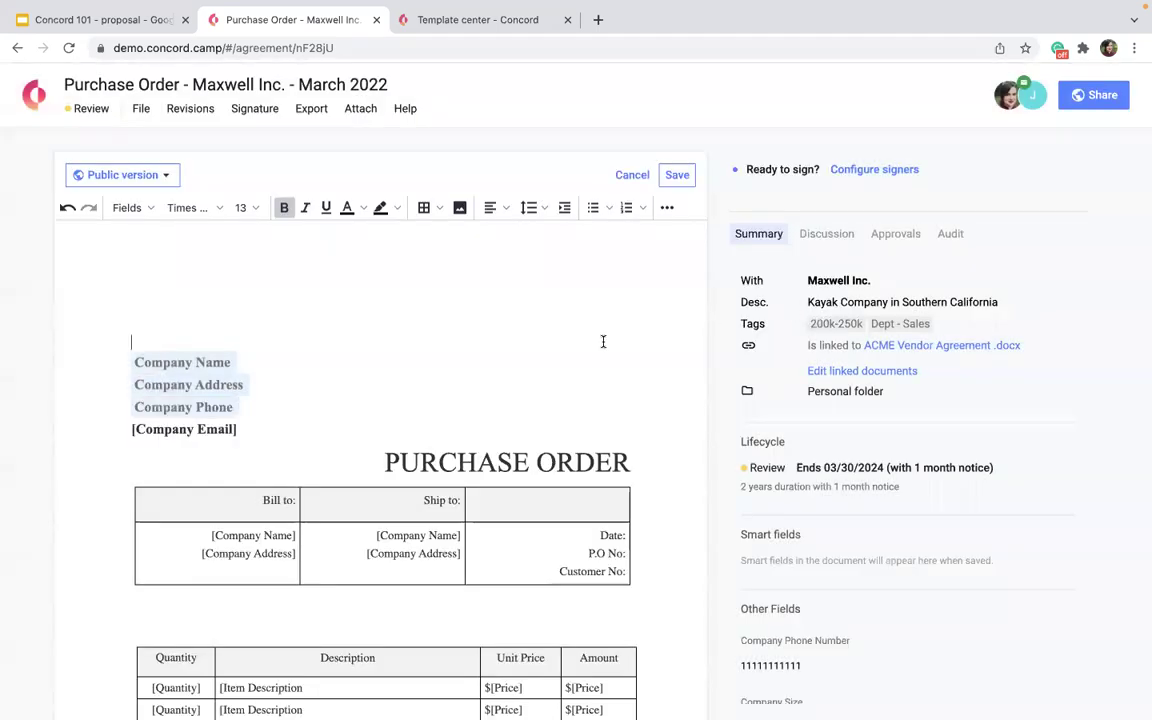
Look through the document and dismiss the image insertion settings without adding an image.
scroll(600, 343, down, 3)
scroll(195, 327, up, 2)
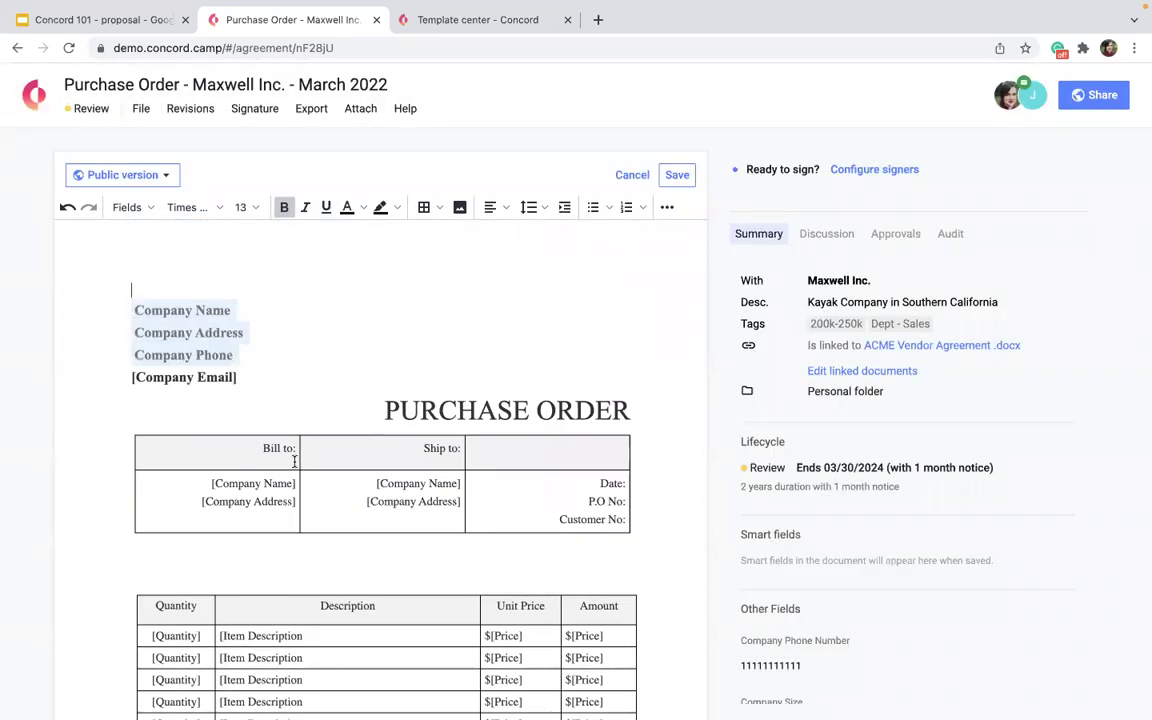
scroll(294, 461, down, 2)
scroll(294, 461, down, 5)
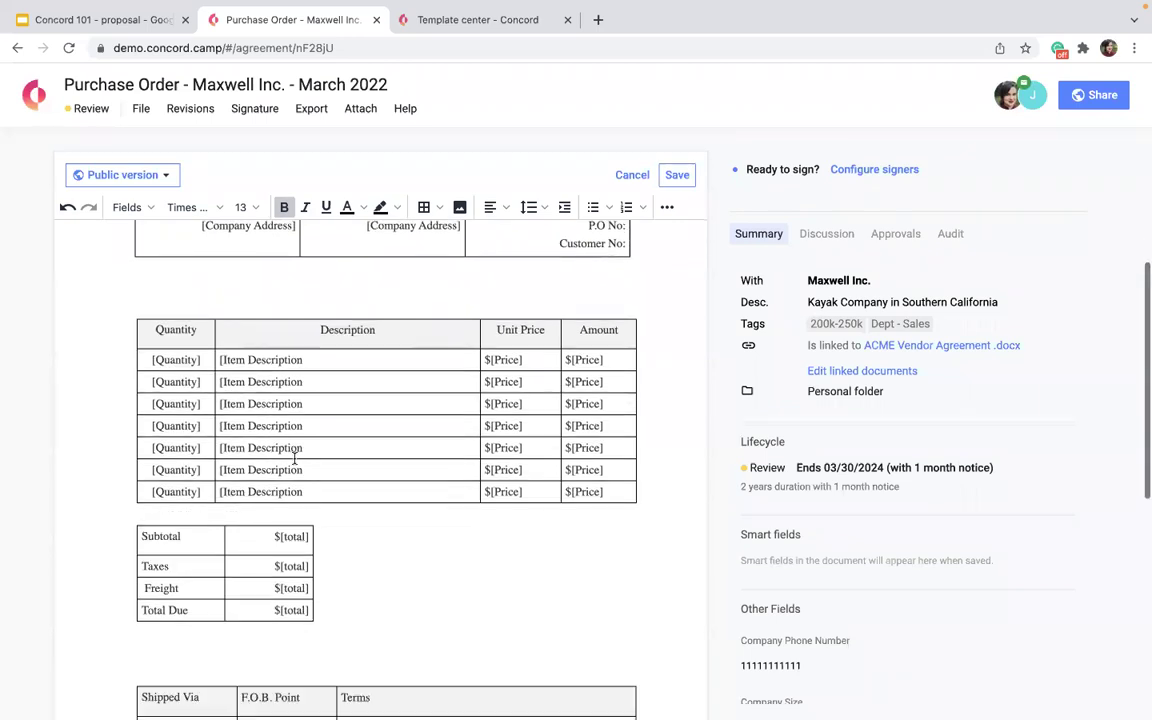
scroll(294, 461, up, 4)
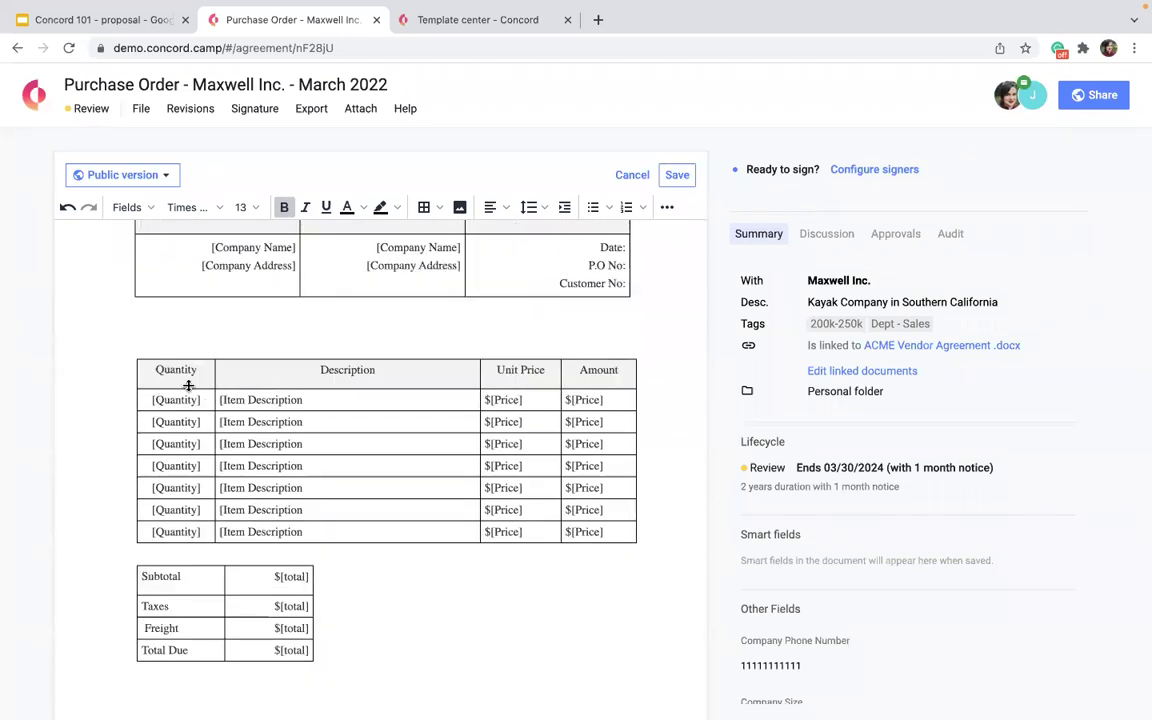
scroll(230, 488, down, 2)
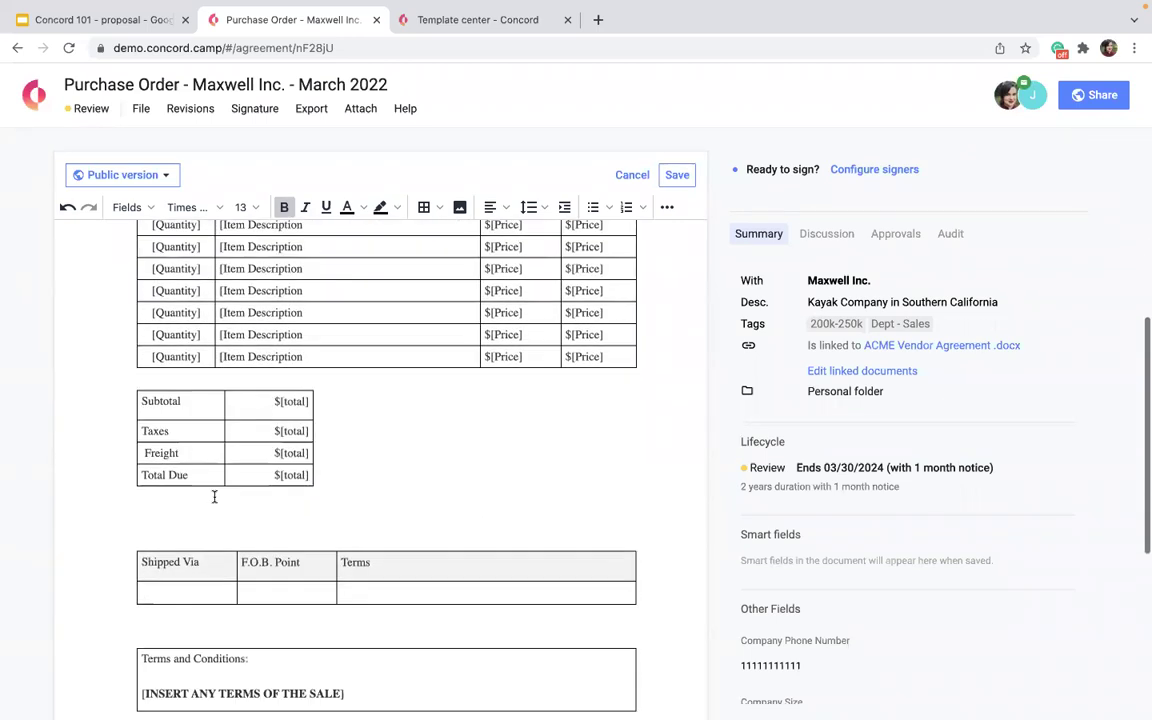
scroll(347, 437, down, 2)
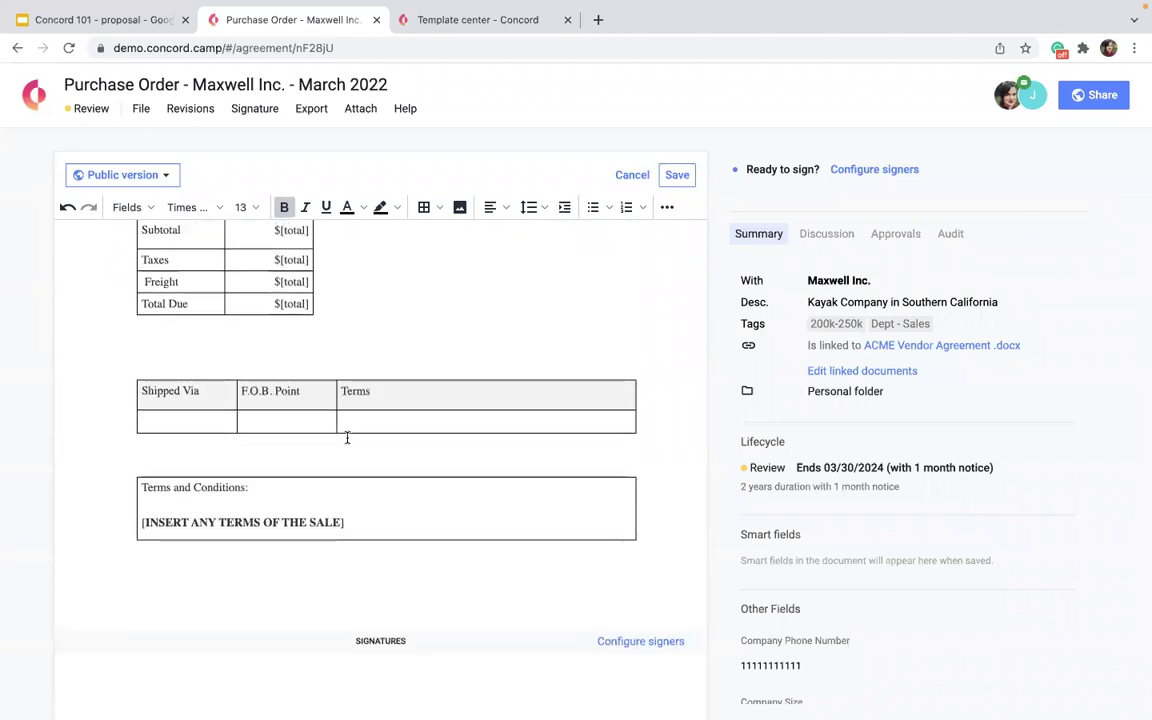
scroll(347, 437, up, 8)
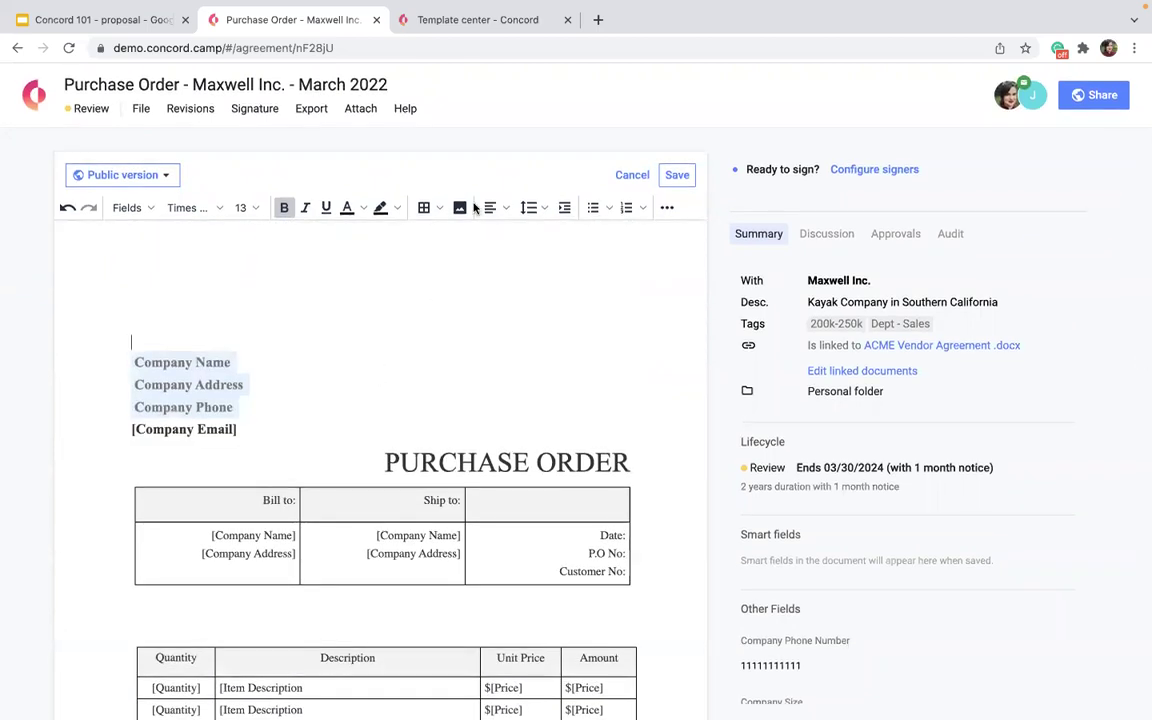
click(460, 208)
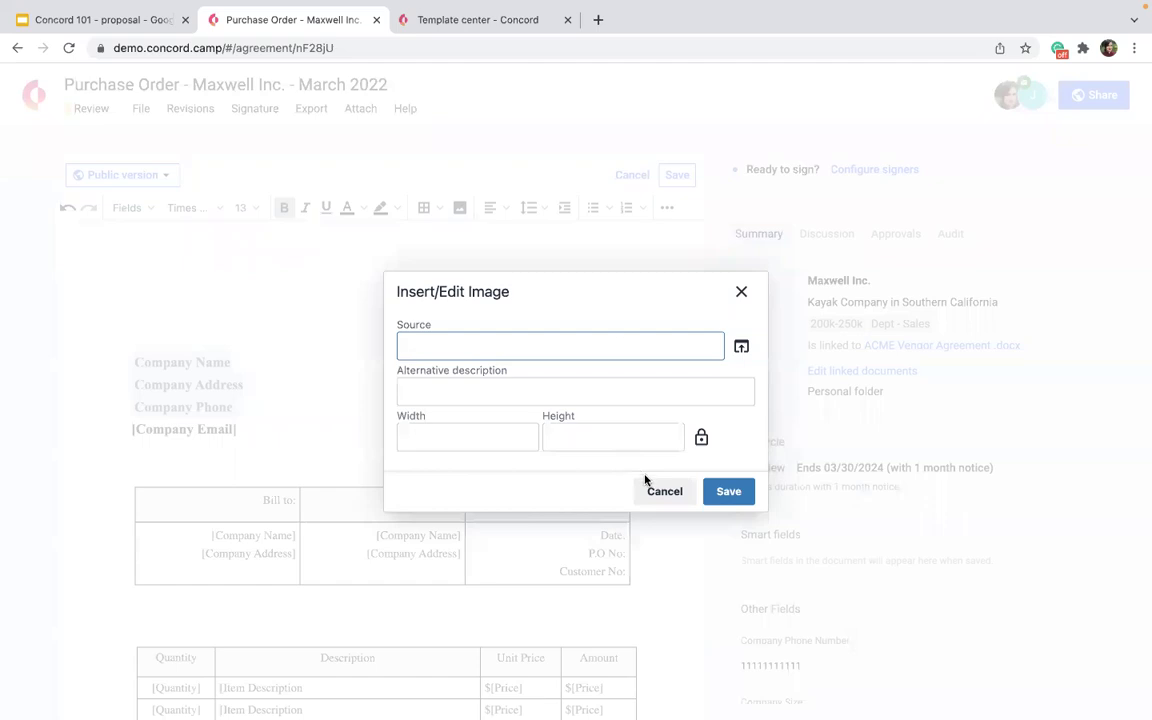
click(658, 490)
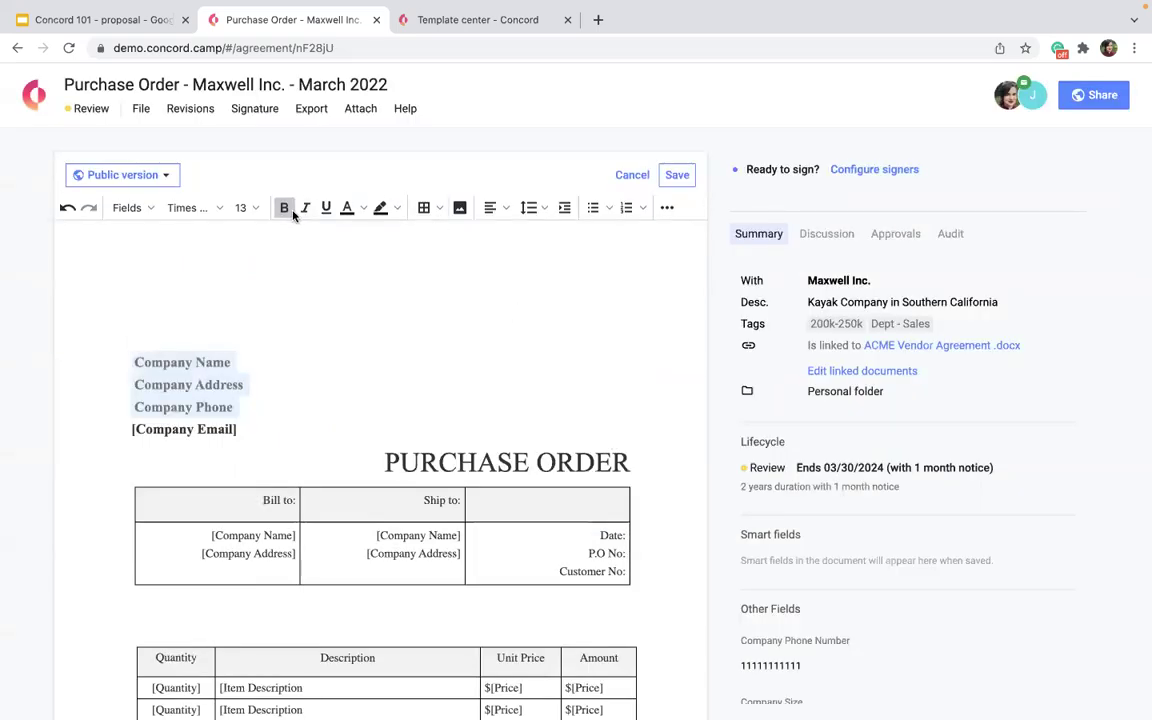
Insert a Signature field and position it just below the item table.
click(125, 208)
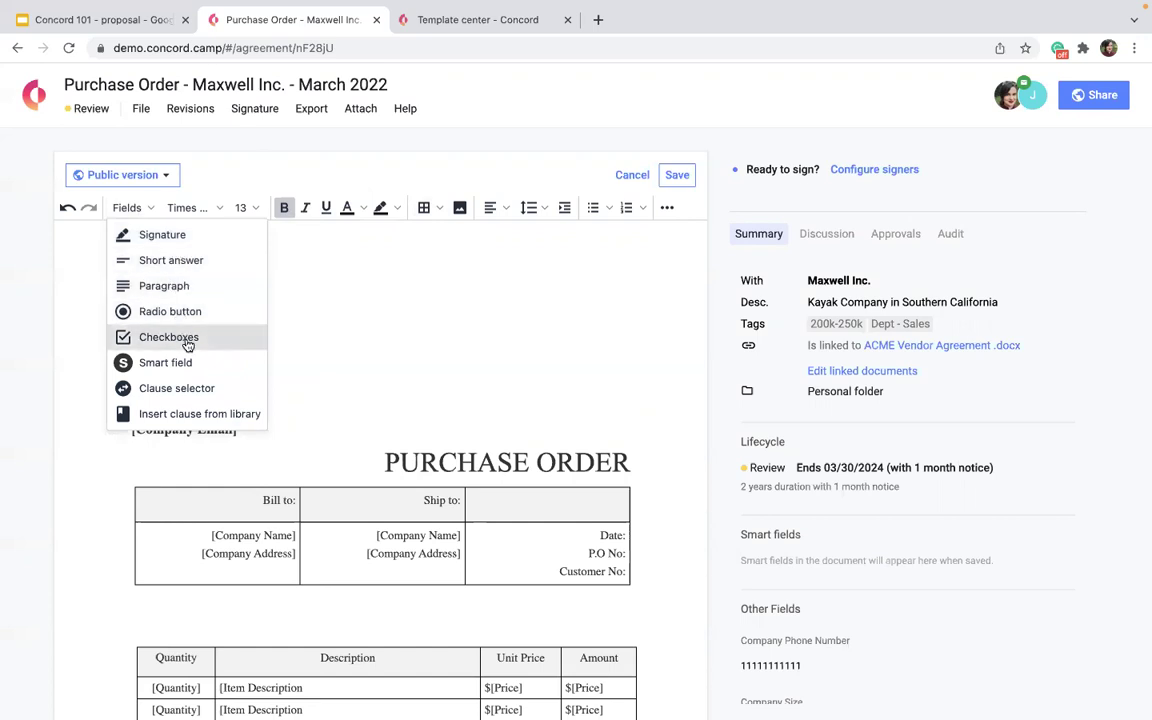
click(184, 238)
scroll(260, 342, down, 3)
drag(262, 233, 422, 627)
scroll(422, 622, down, 3)
drag(378, 406, 240, 512)
scroll(296, 566, up, 2)
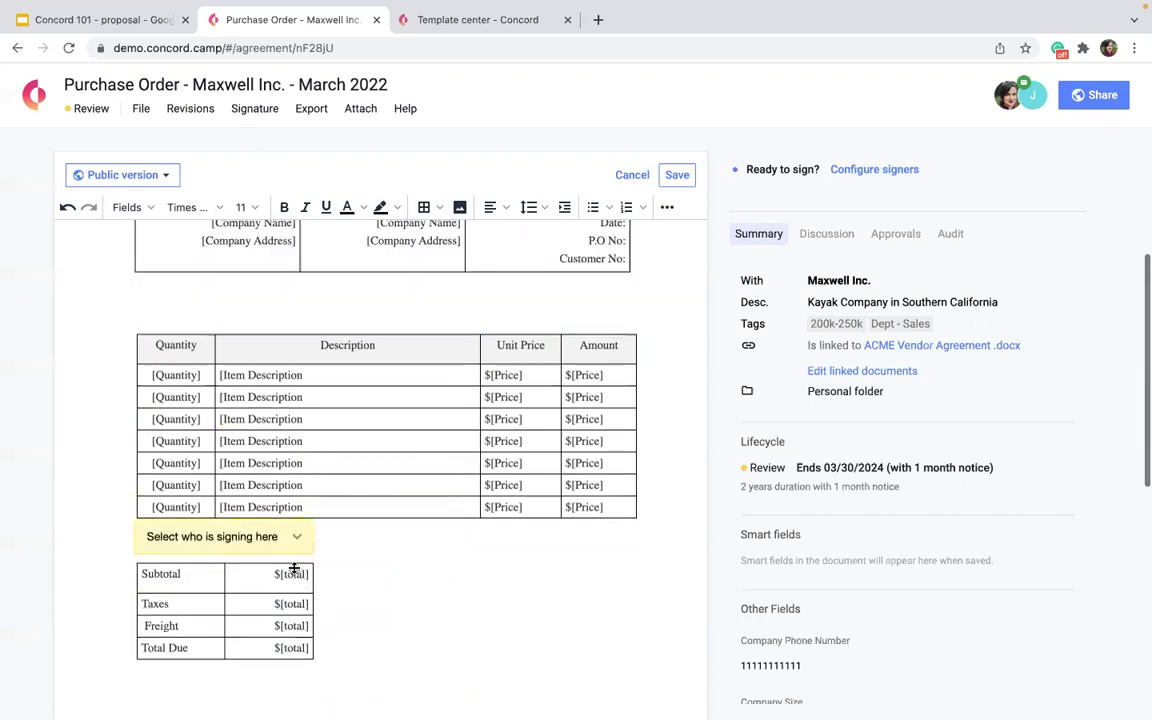
Dismiss the field types list and scroll through the document to check the inserted fields.
click(113, 208)
click(113, 208)
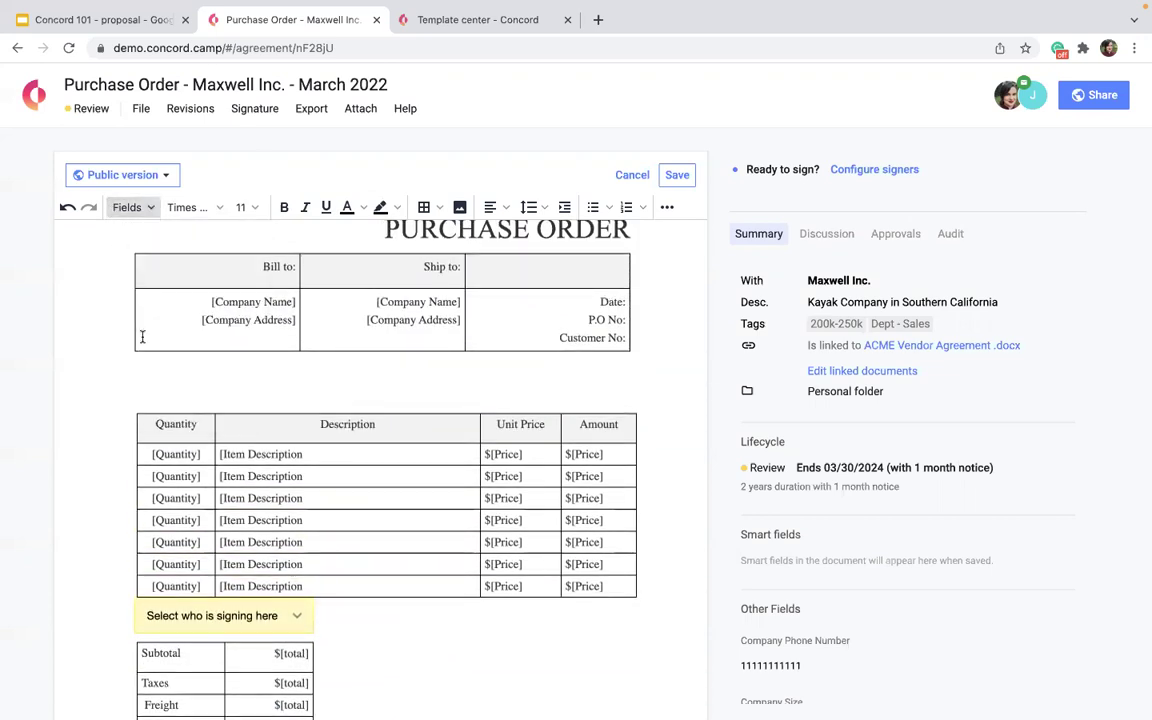
click(116, 207)
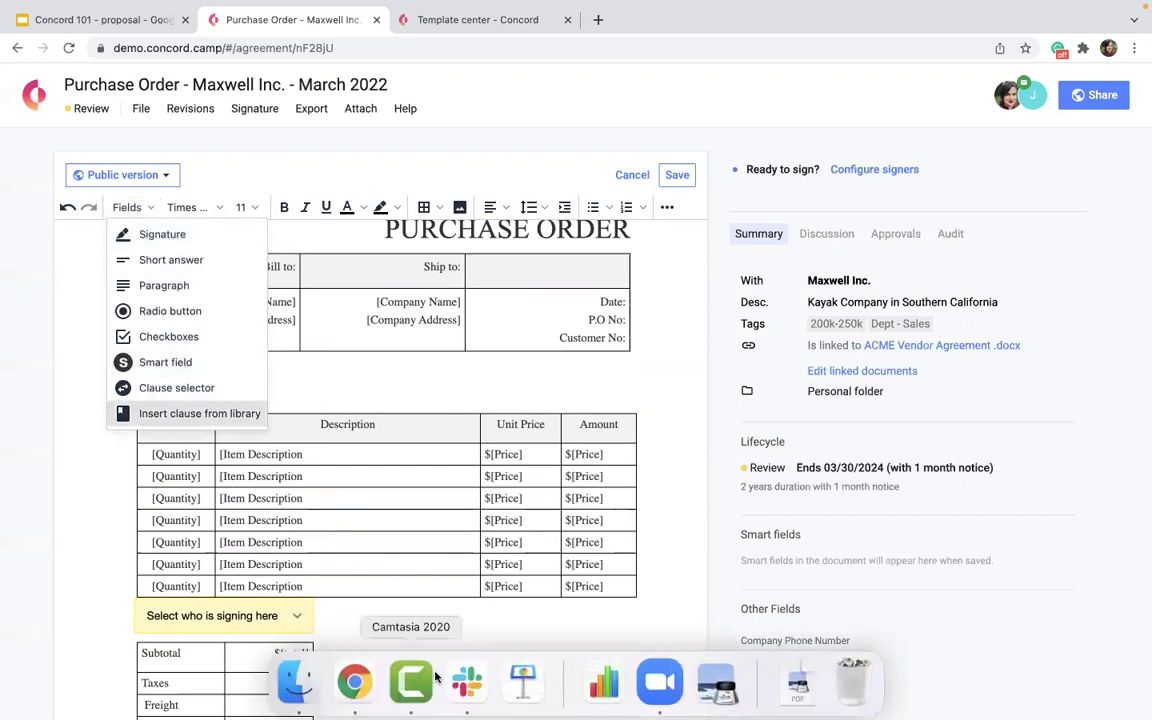
click(12, 633)
scroll(104, 494, up, 5)
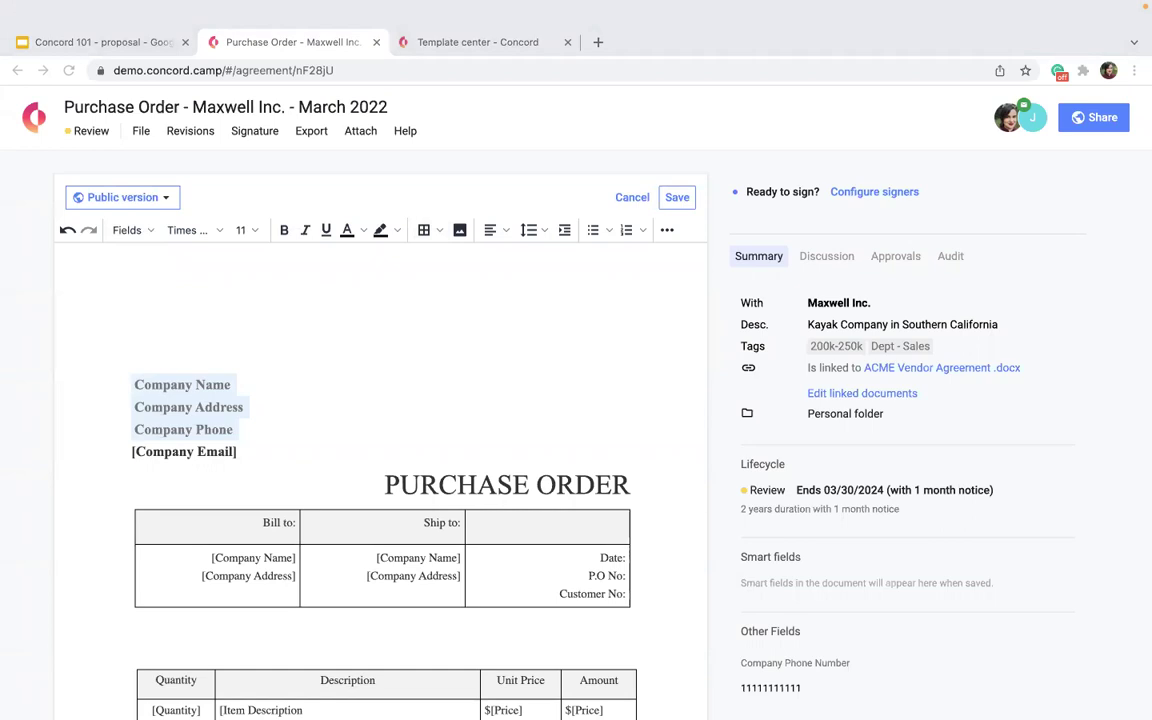
scroll(617, 347, down, 3)
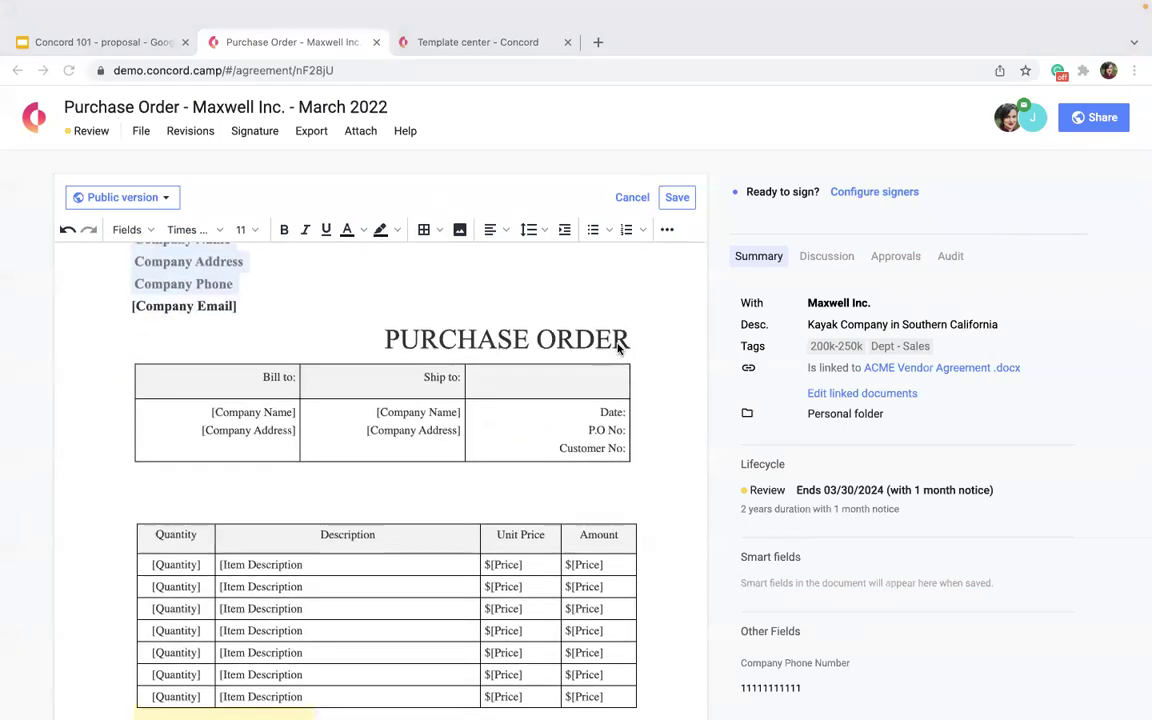
scroll(507, 481, down, 1)
scroll(509, 481, up, 3)
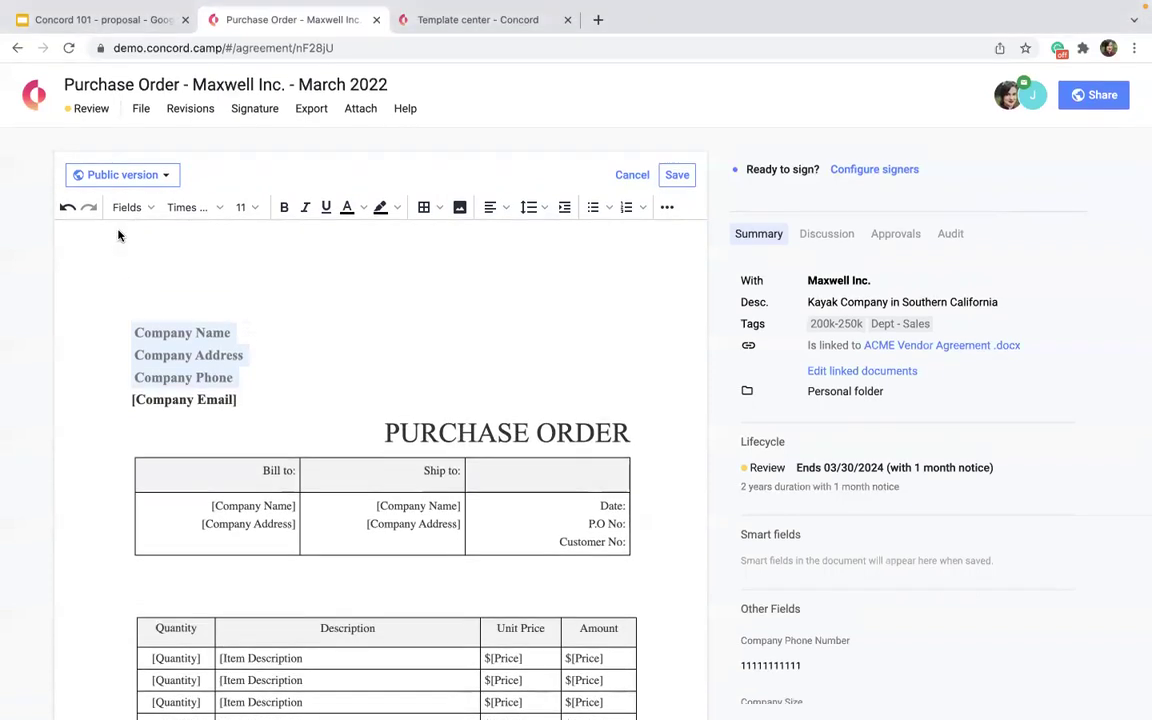
Insert an Actual Cost smart field and drag it into the totals table.
click(124, 232)
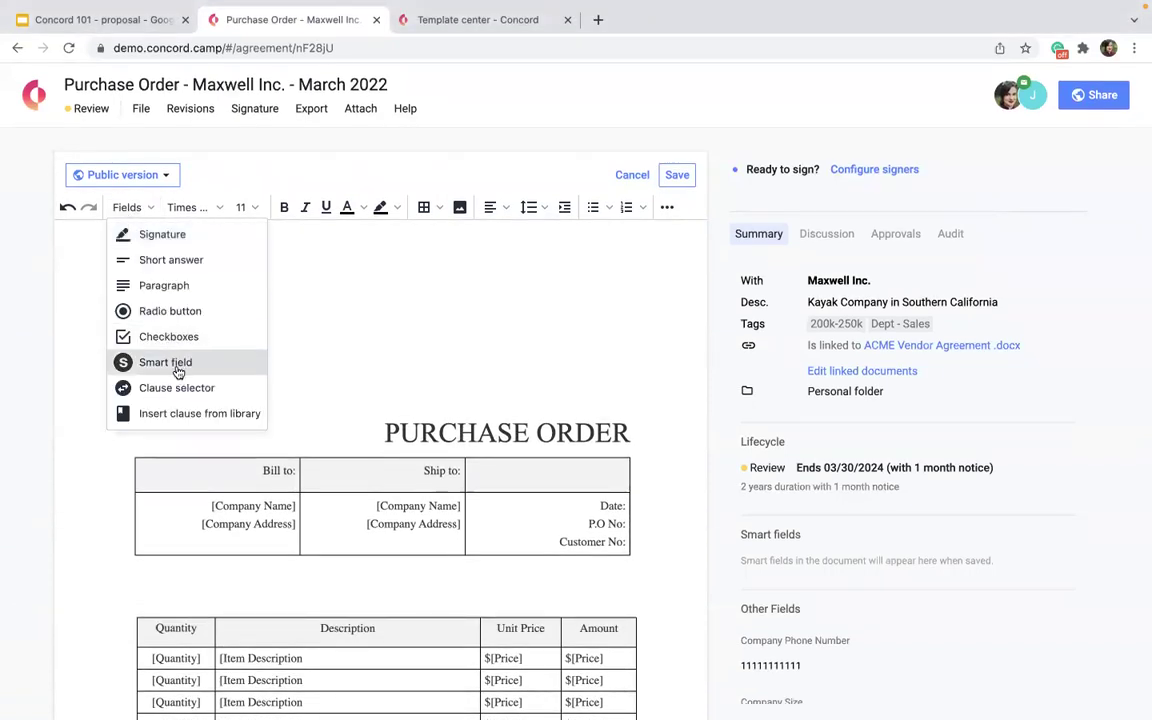
click(170, 363)
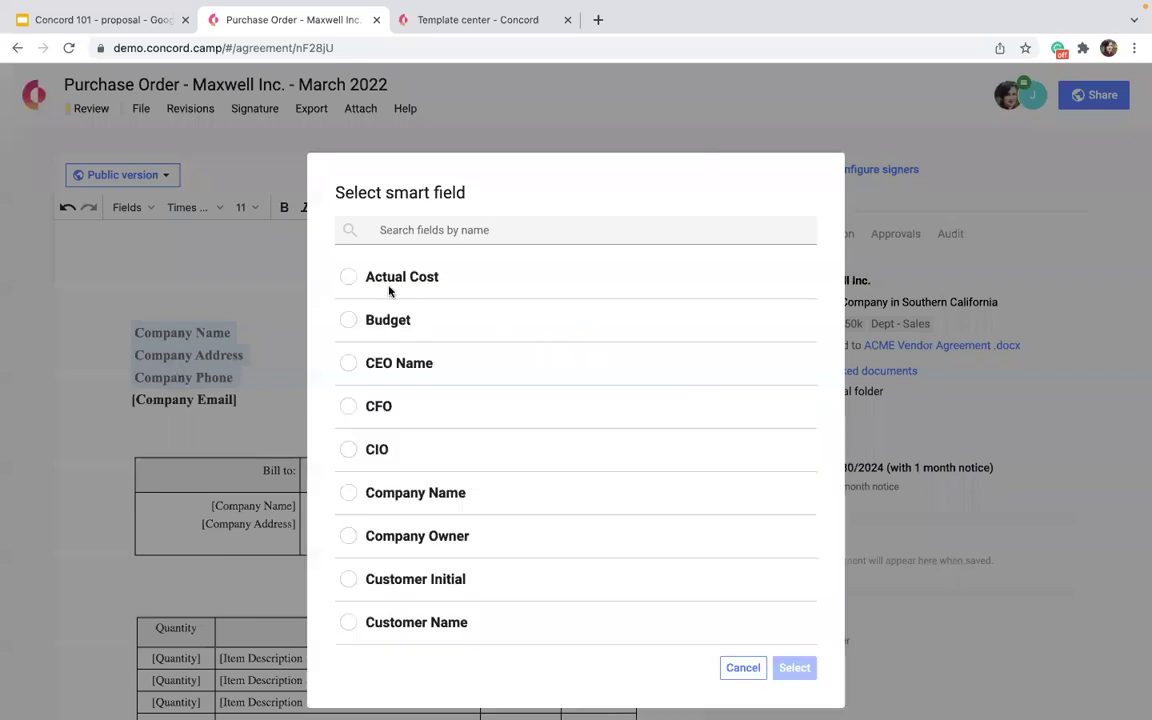
click(392, 284)
click(795, 670)
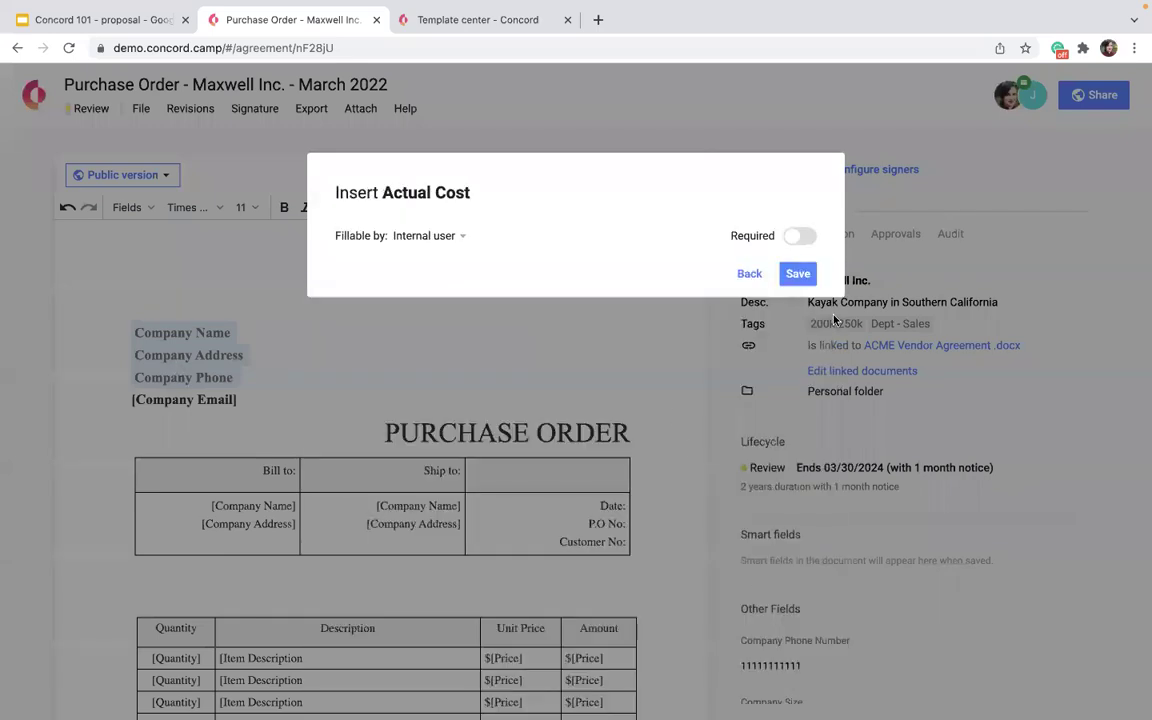
click(797, 273)
scroll(505, 340, down, 3)
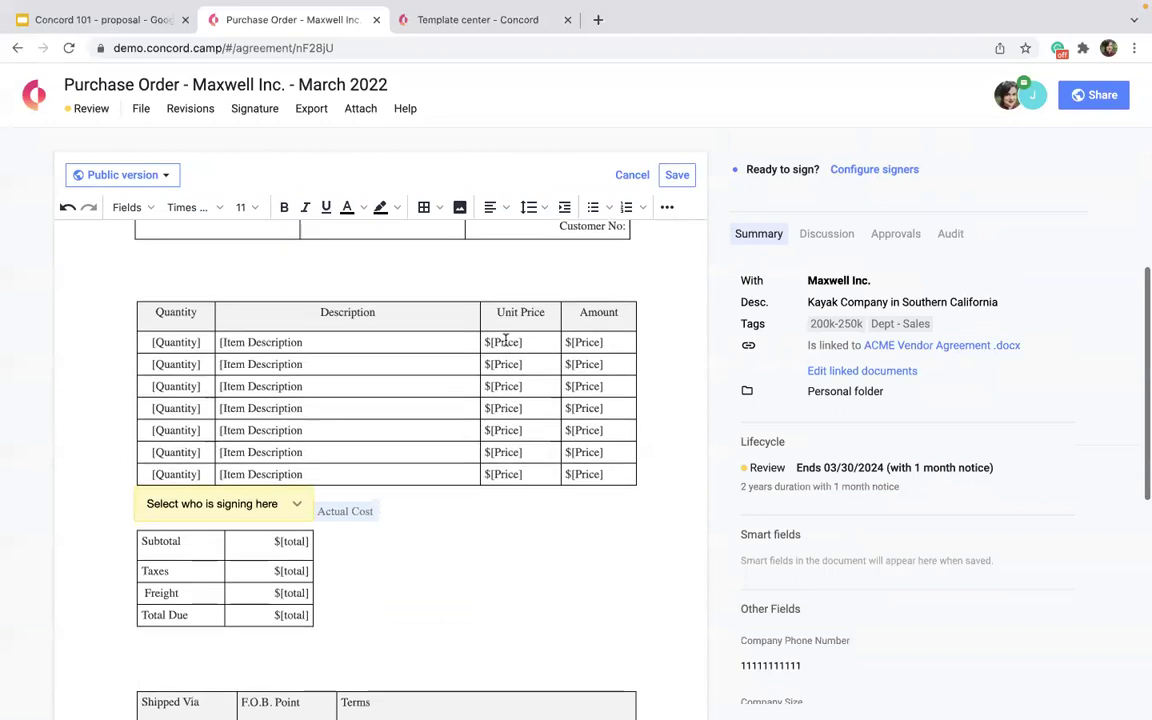
drag(348, 405, 288, 497)
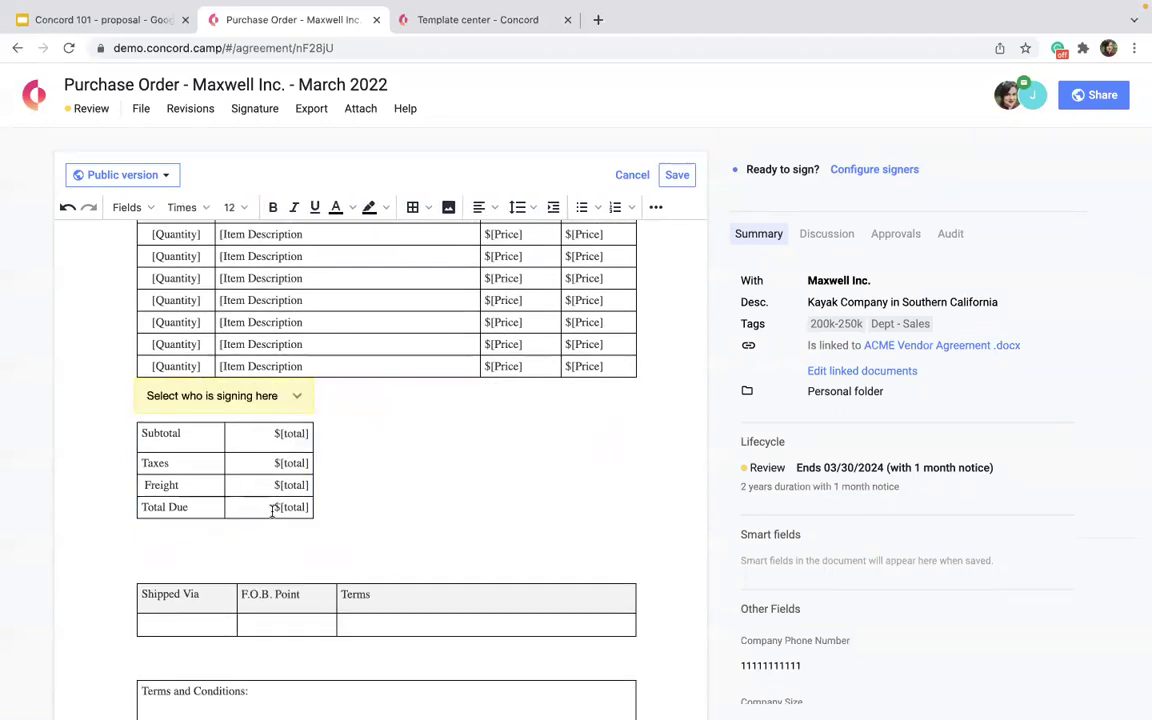
Replace the $[total] placeholder in Total Due with the Actual Cost smart field.
click(262, 541)
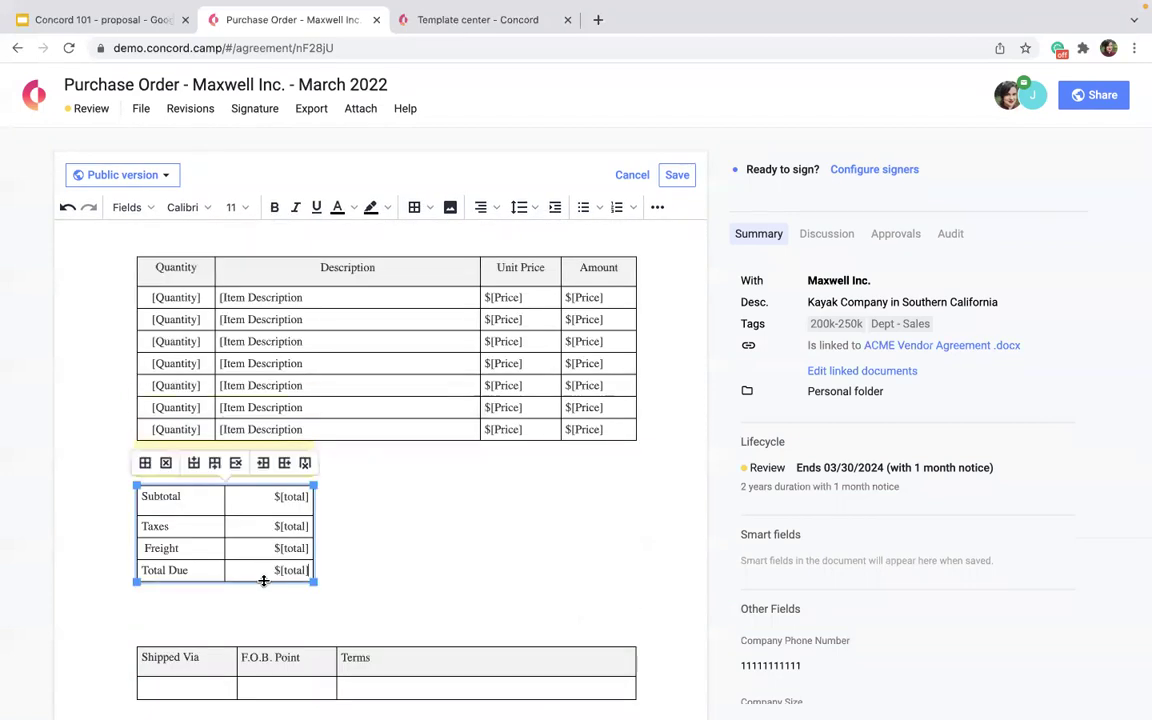
drag(272, 570, 310, 570)
click(118, 209)
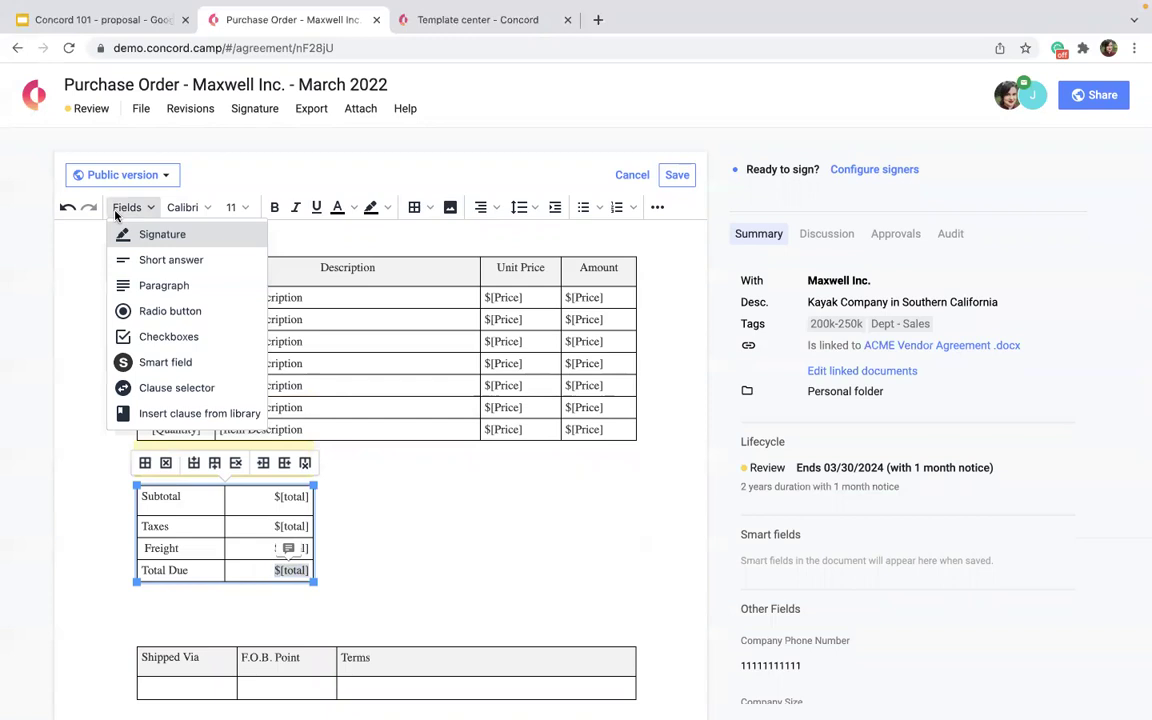
click(165, 364)
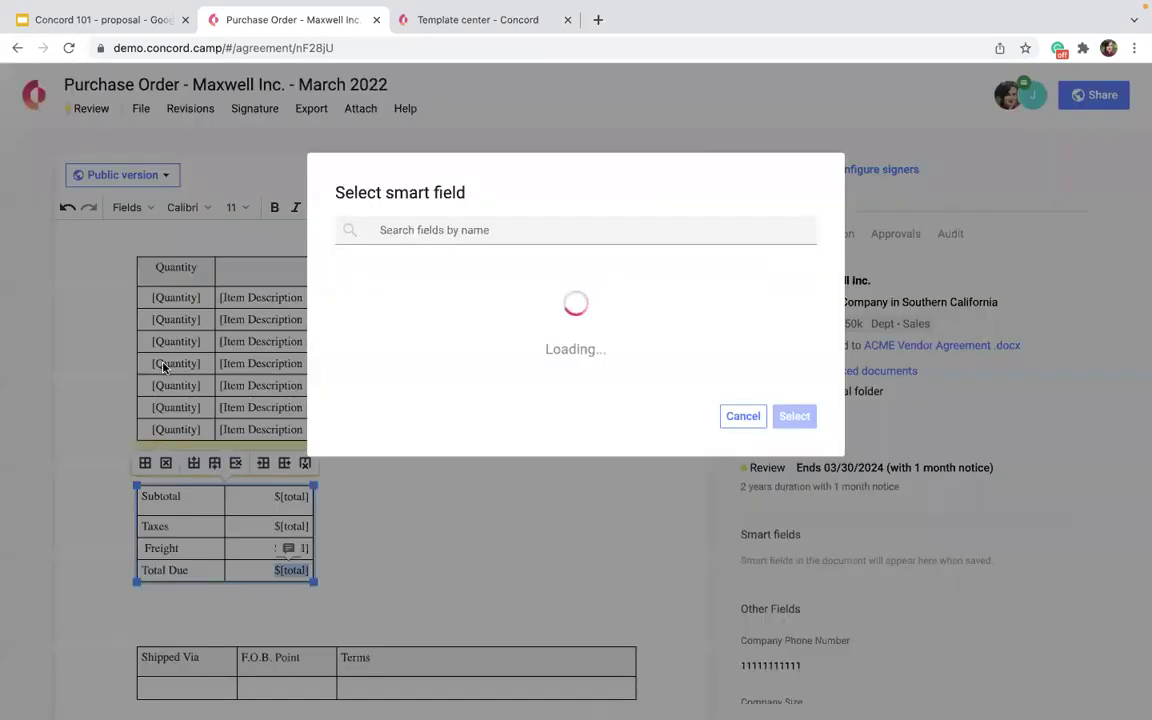
click(401, 277)
click(794, 669)
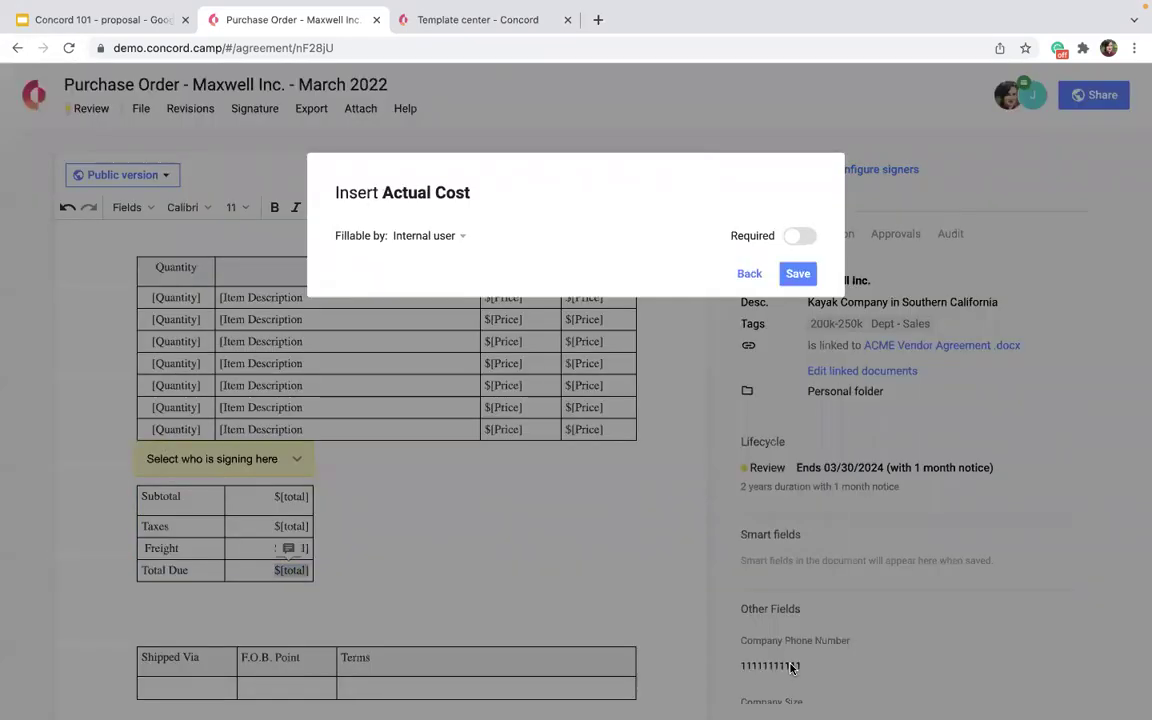
click(797, 273)
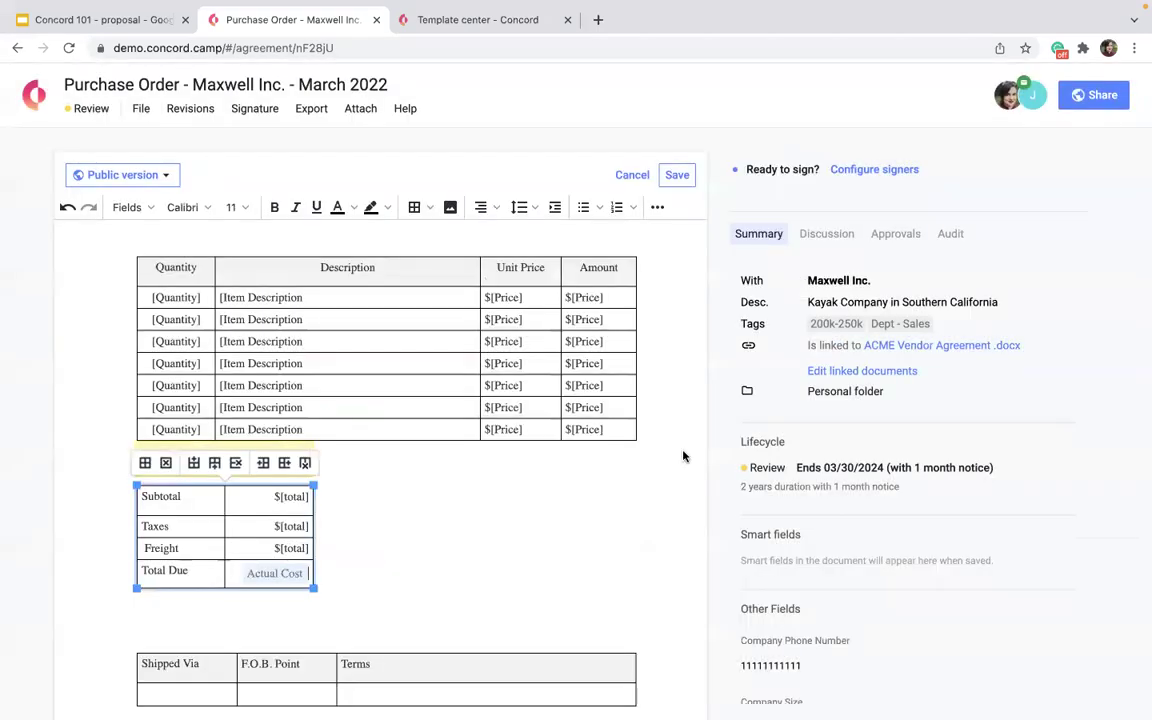
Add a second Actual Cost smart field below the Terms and Conditions.
scroll(682, 456, down, 3)
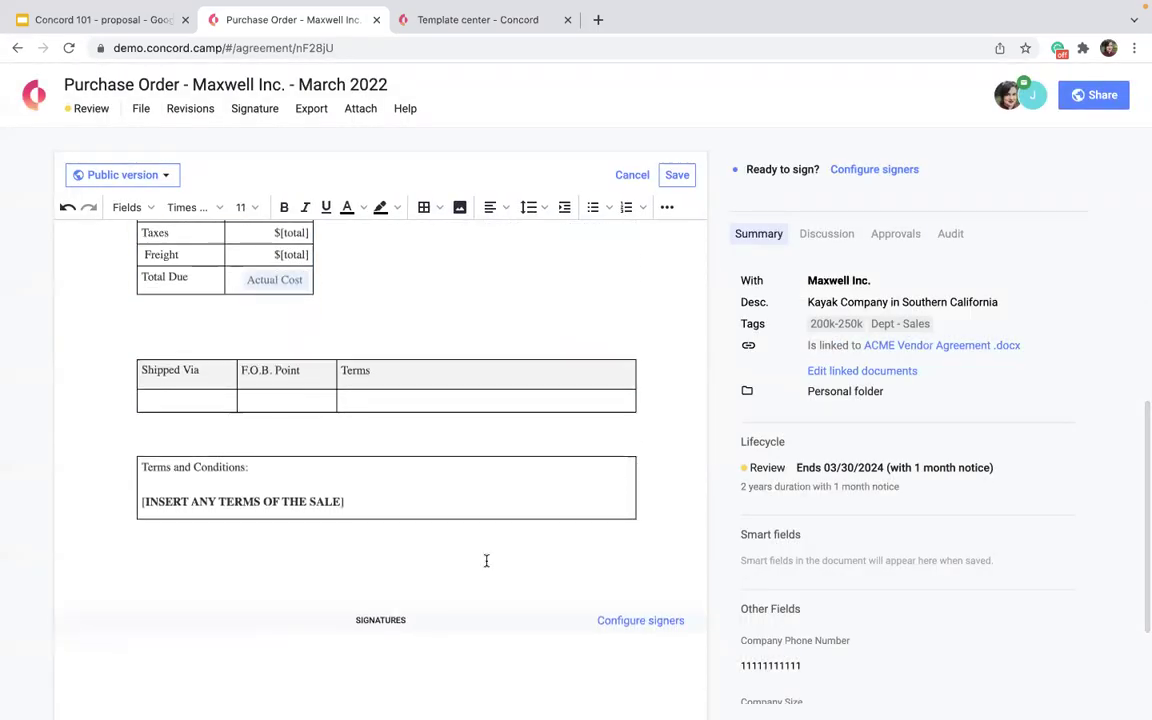
scroll(486, 558, down, 2)
scroll(486, 558, up, 1)
click(286, 476)
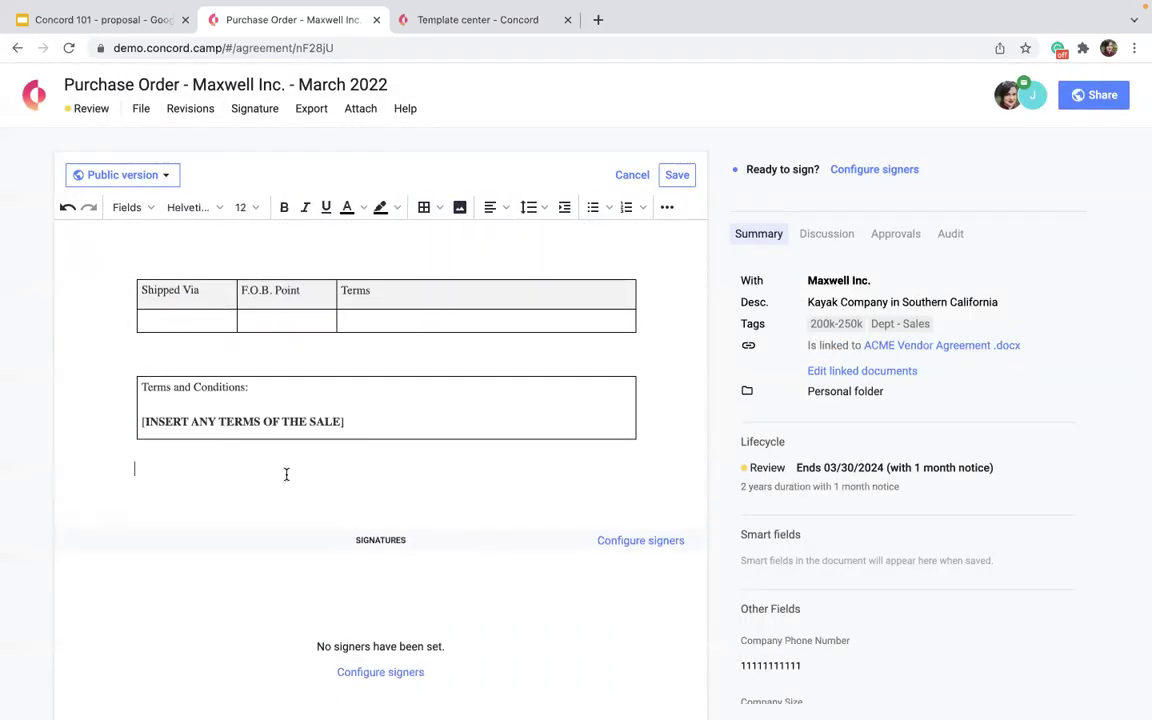
click(127, 207)
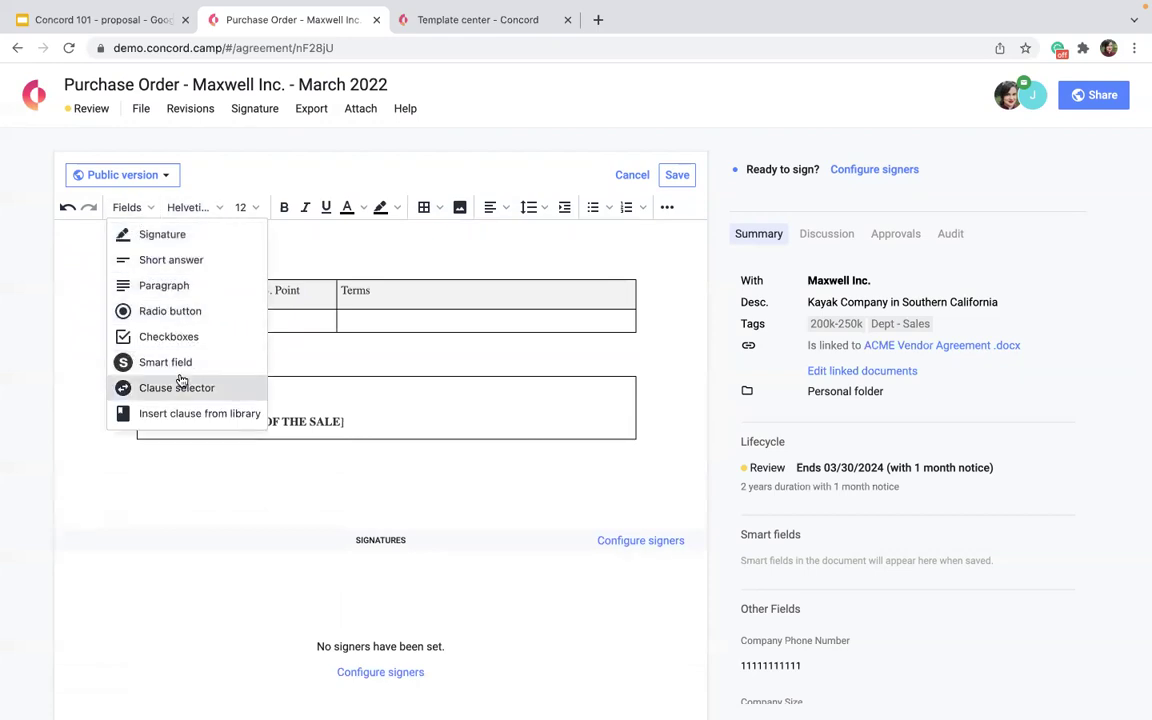
click(150, 362)
click(393, 277)
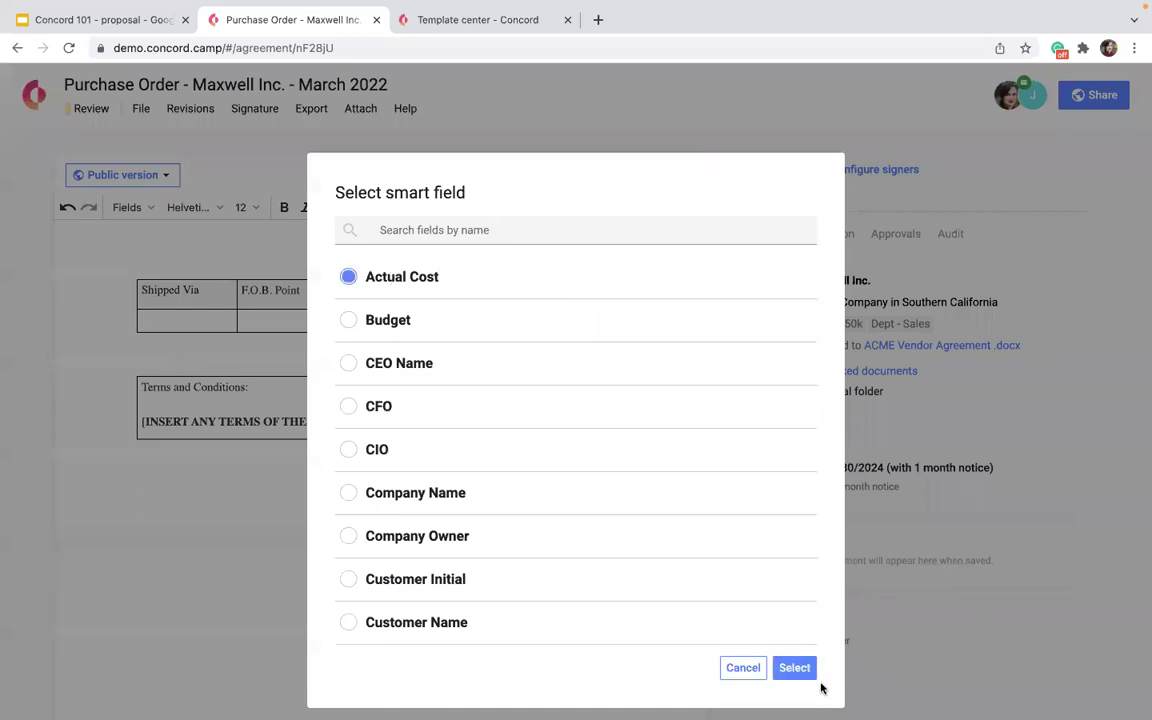
click(794, 667)
click(797, 273)
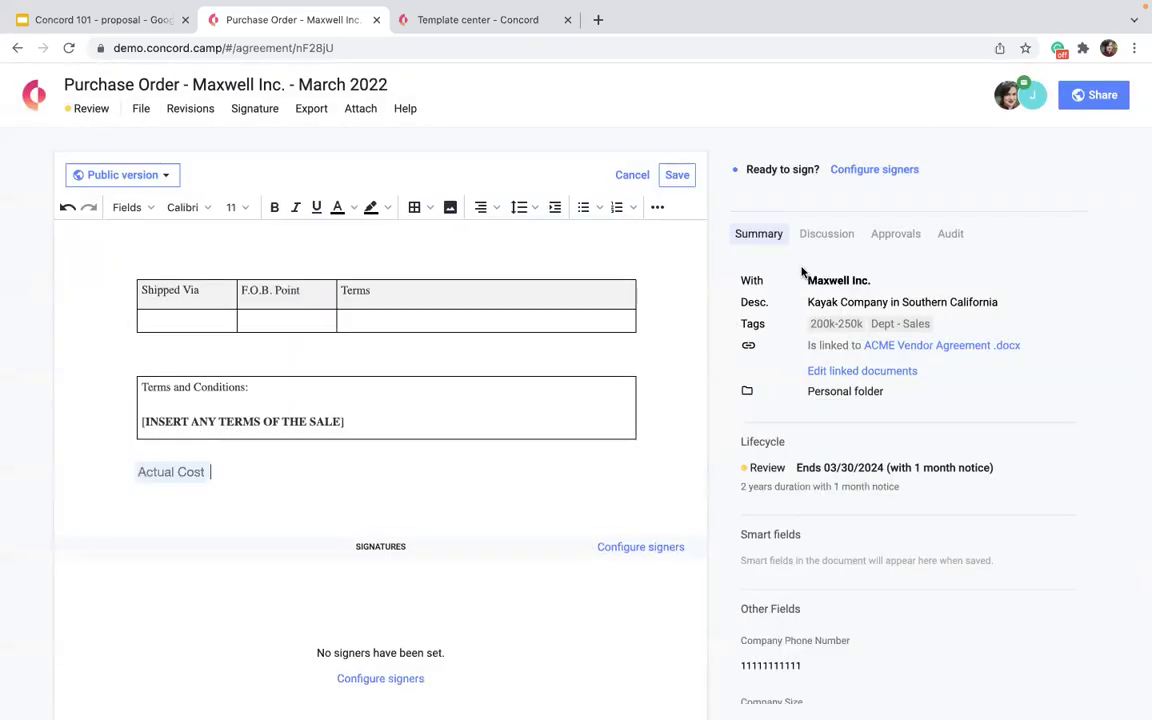
scroll(563, 433, up, 2)
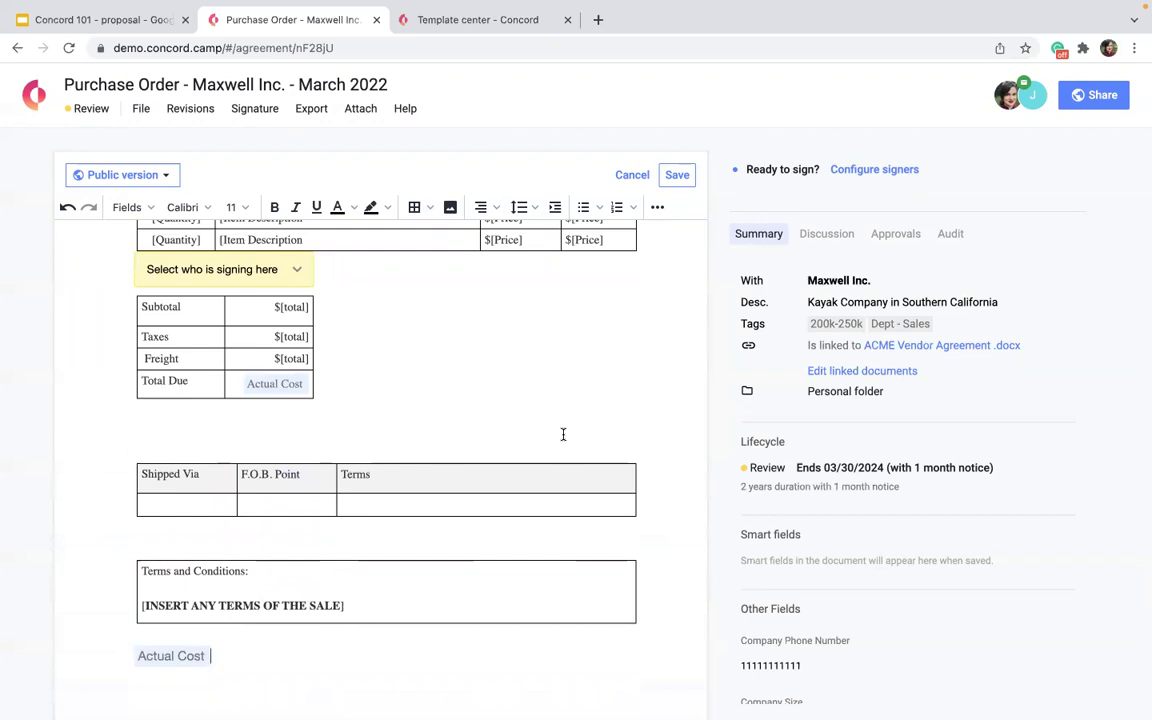
Save the field edits, deleting the unassigned signature fields.
click(672, 176)
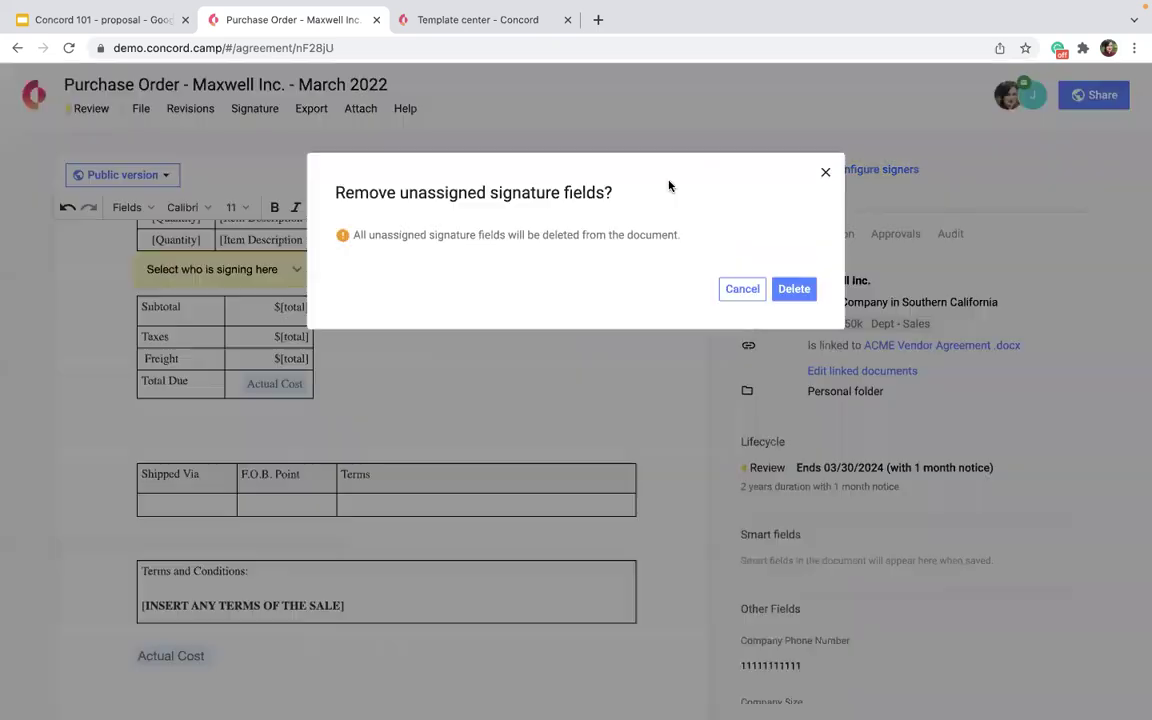
click(793, 289)
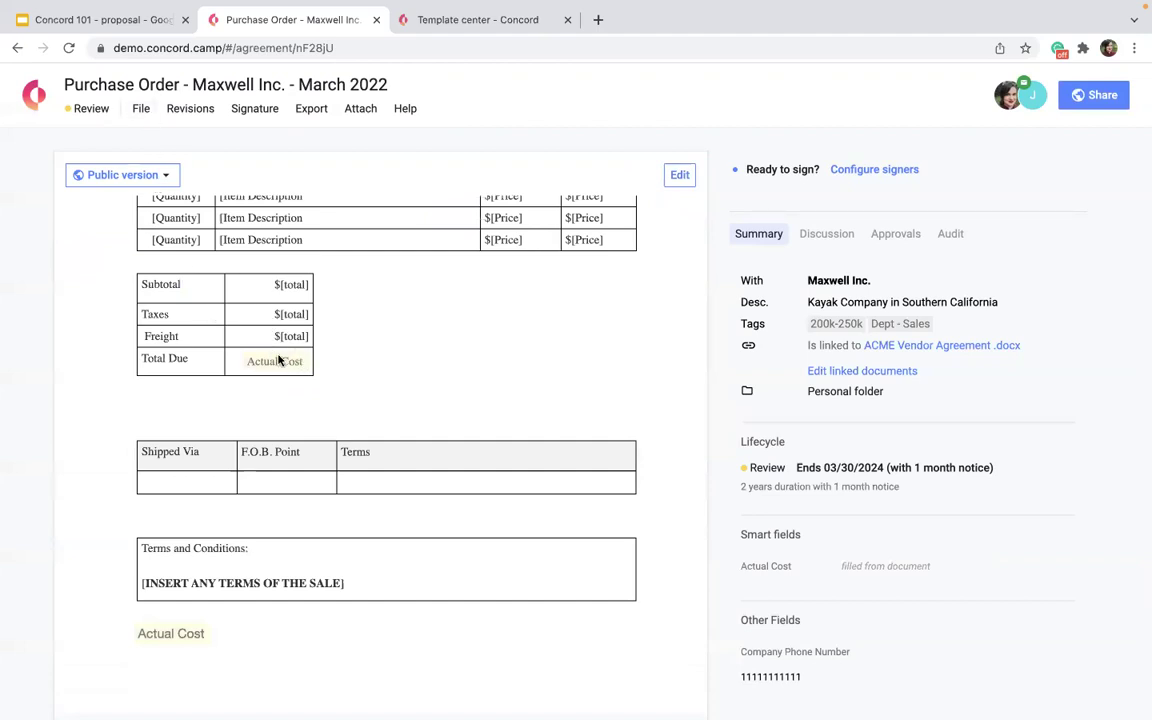
scroll(279, 366, down, 1)
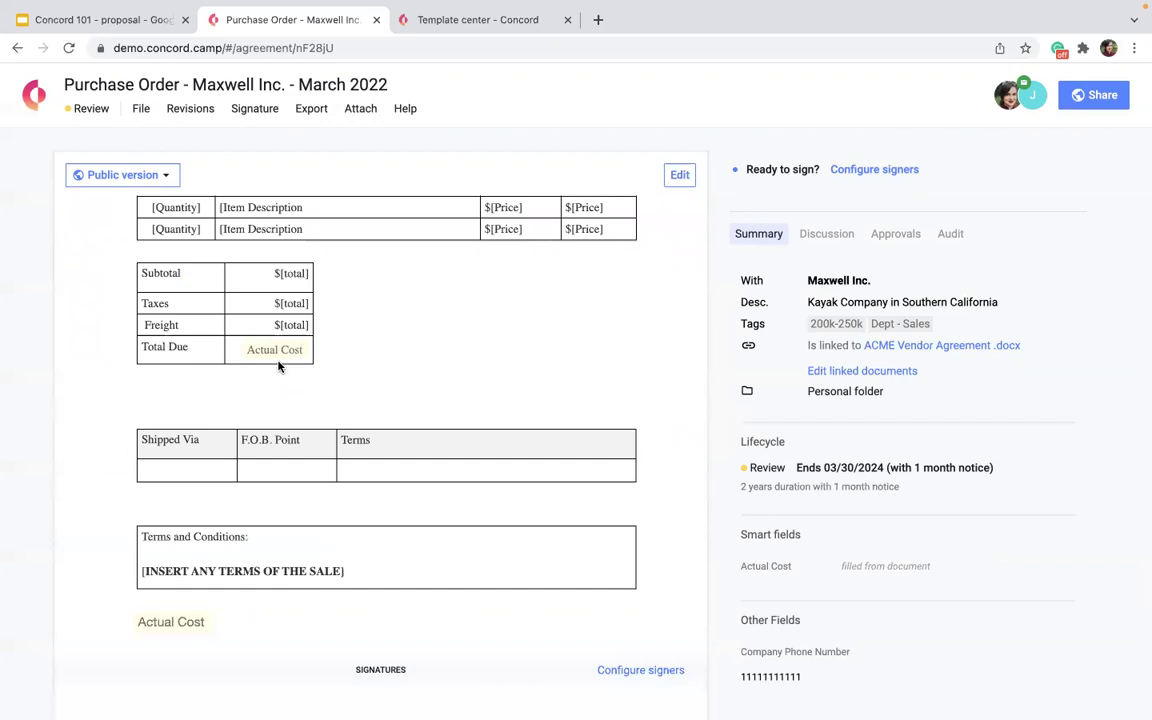
Test-fill Total Due with 1500000, clear it again, and save the fields.
text(1500000)
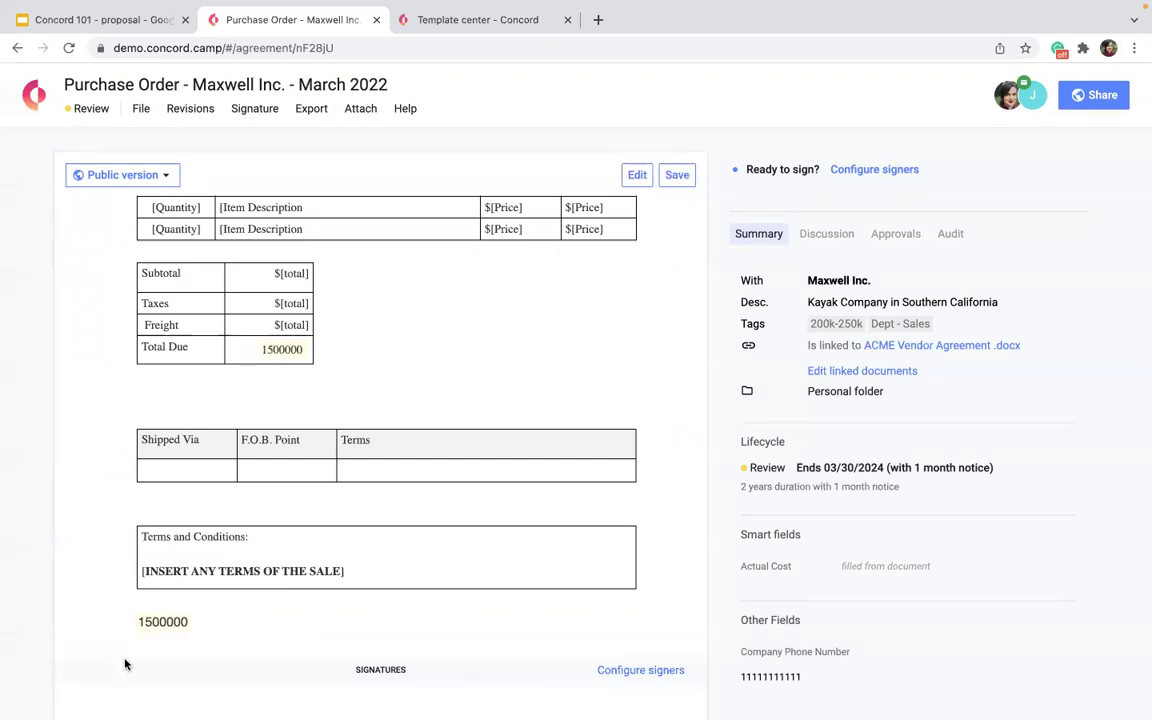
scroll(115, 637, down, 5)
scroll(158, 363, up, 8)
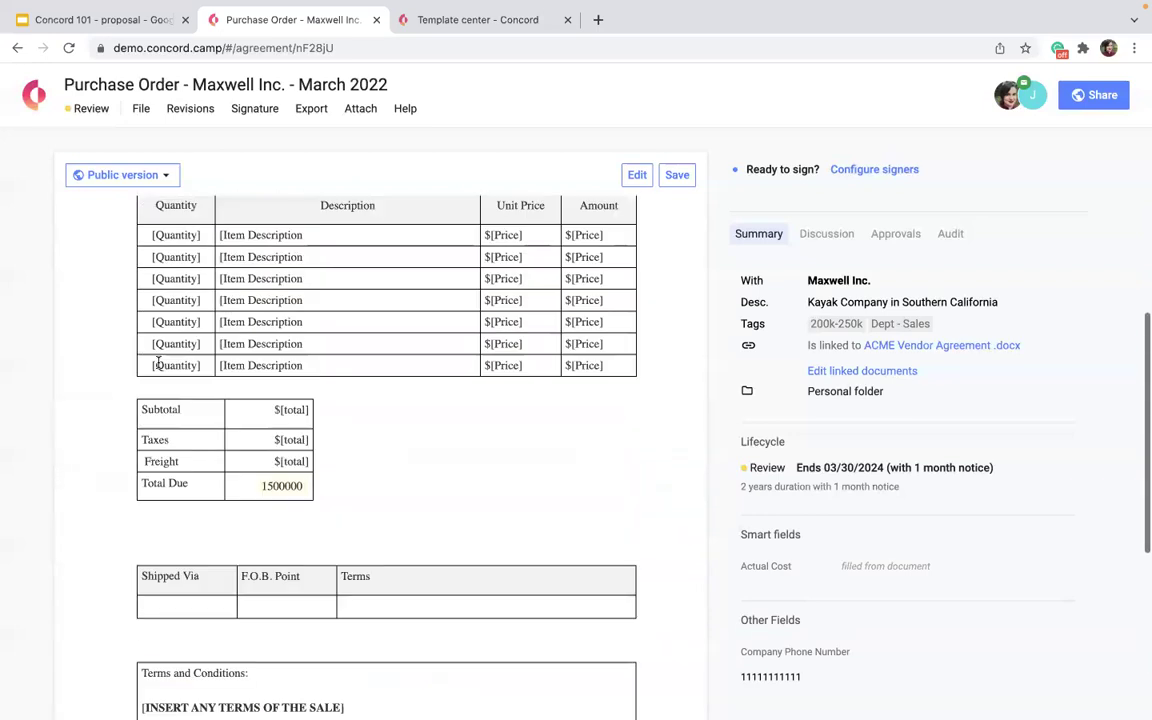
scroll(158, 363, down, 2)
double_click(270, 388)
key(BackSpace)
scroll(254, 520, up, 3)
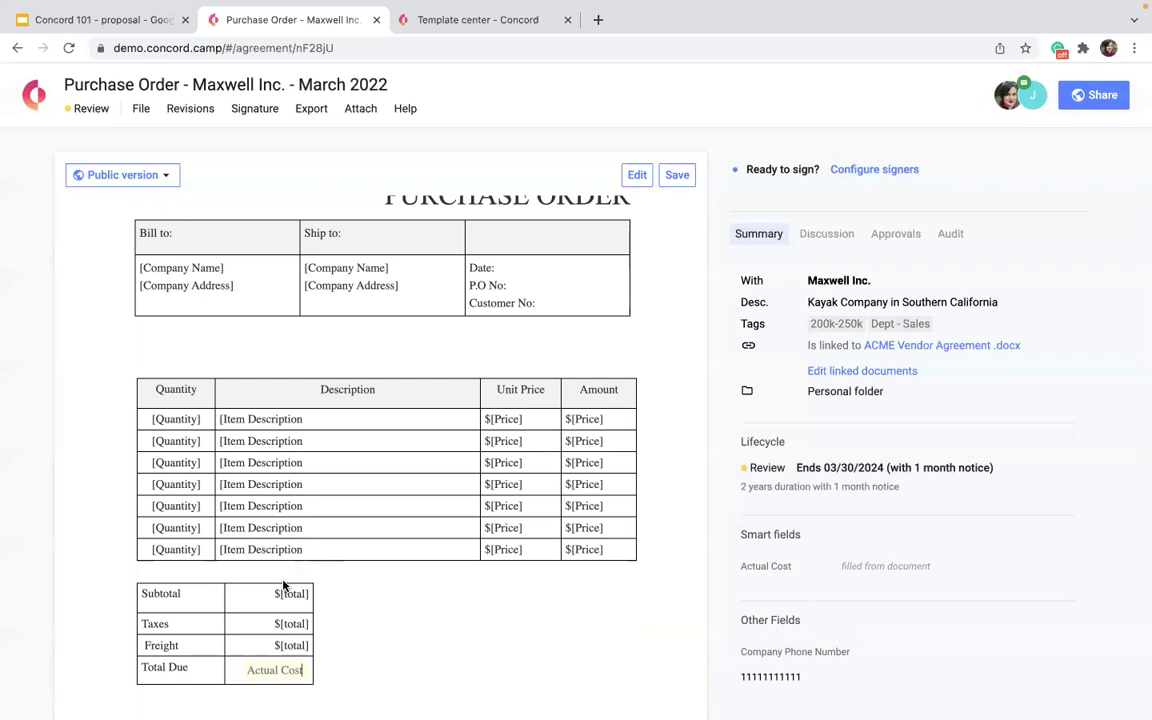
scroll(347, 508, up, 3)
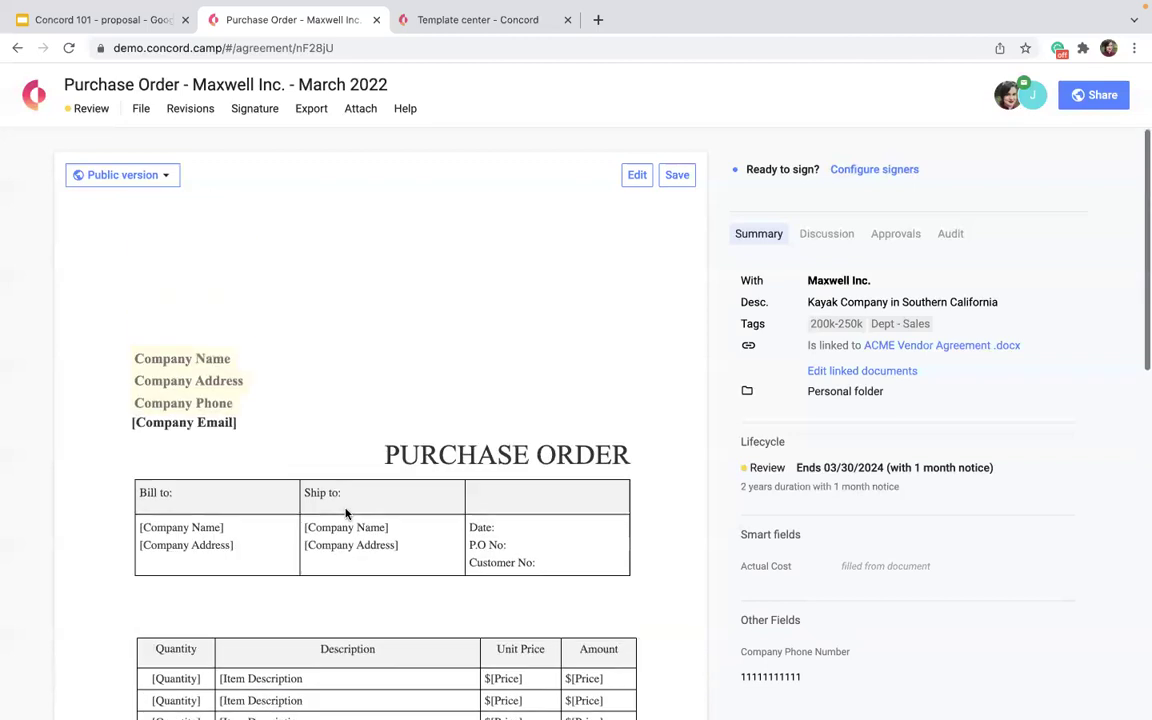
click(677, 176)
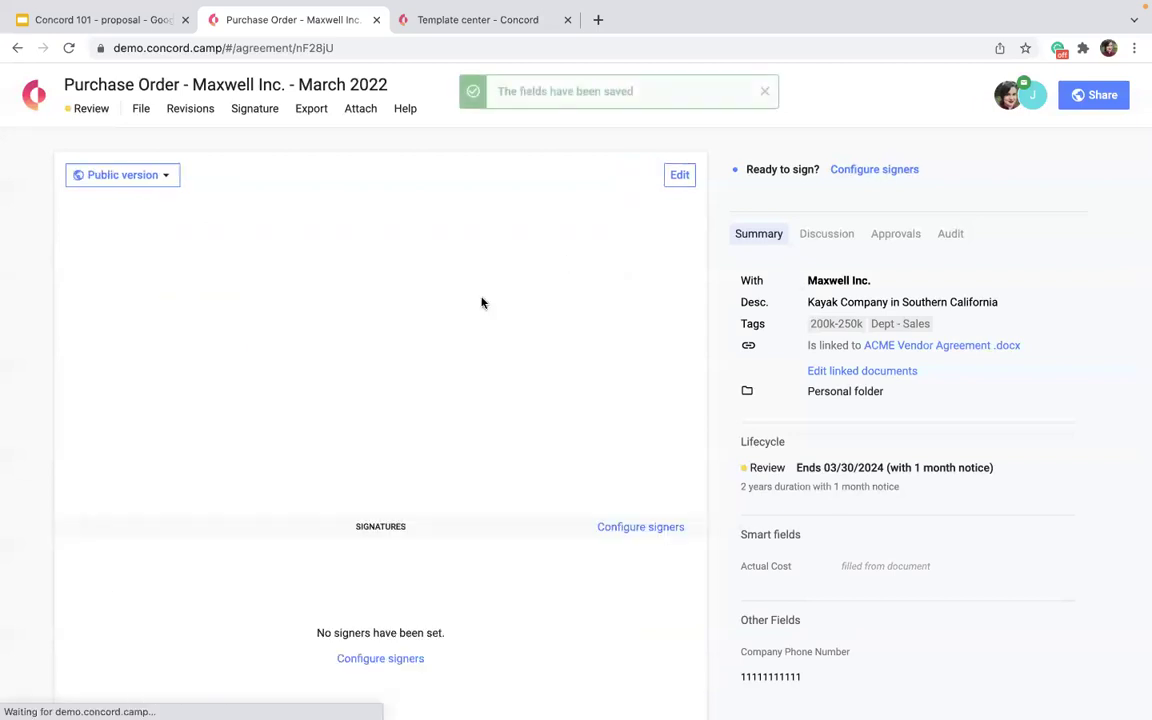
scroll(481, 302, down, 3)
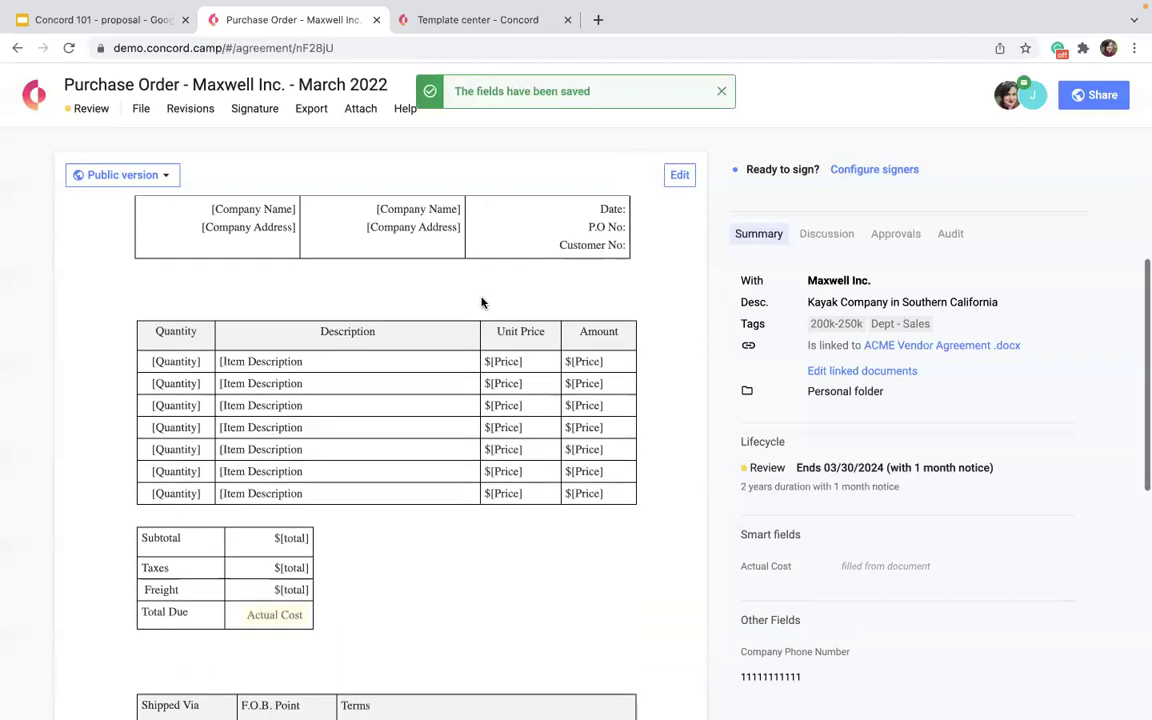
scroll(481, 302, down, 3)
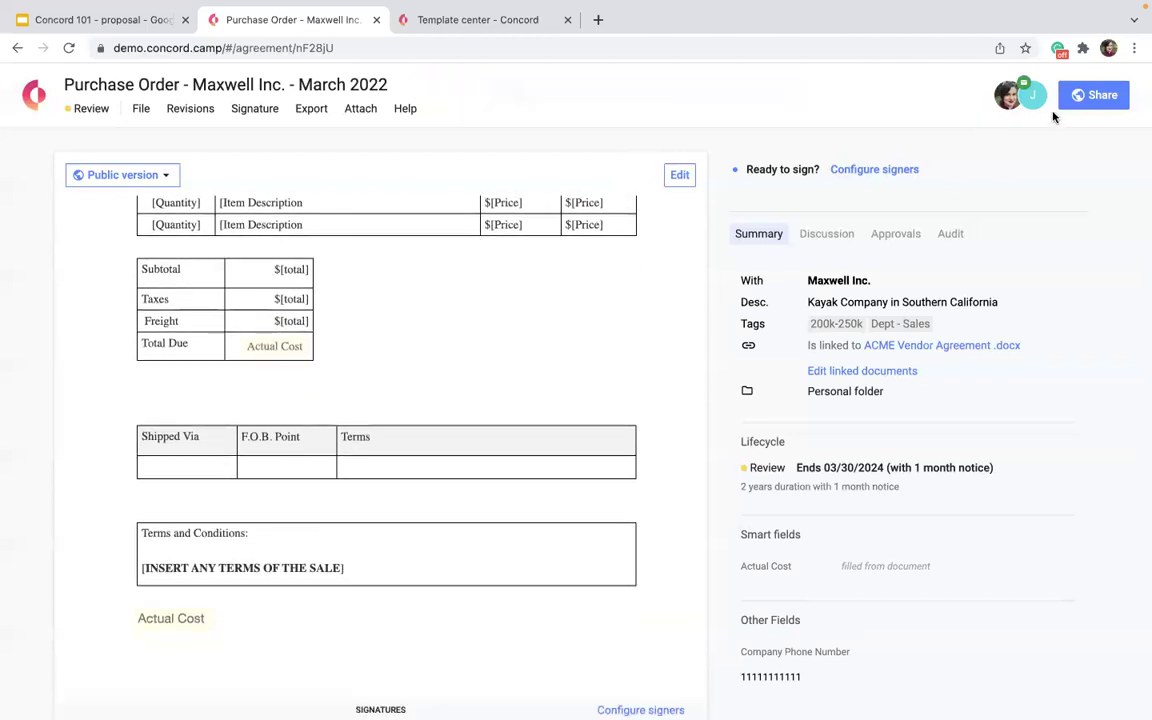
Invite the Maxwell Inc. reviewer's e-mail address with the Editor role and send the invitation.
click(1085, 95)
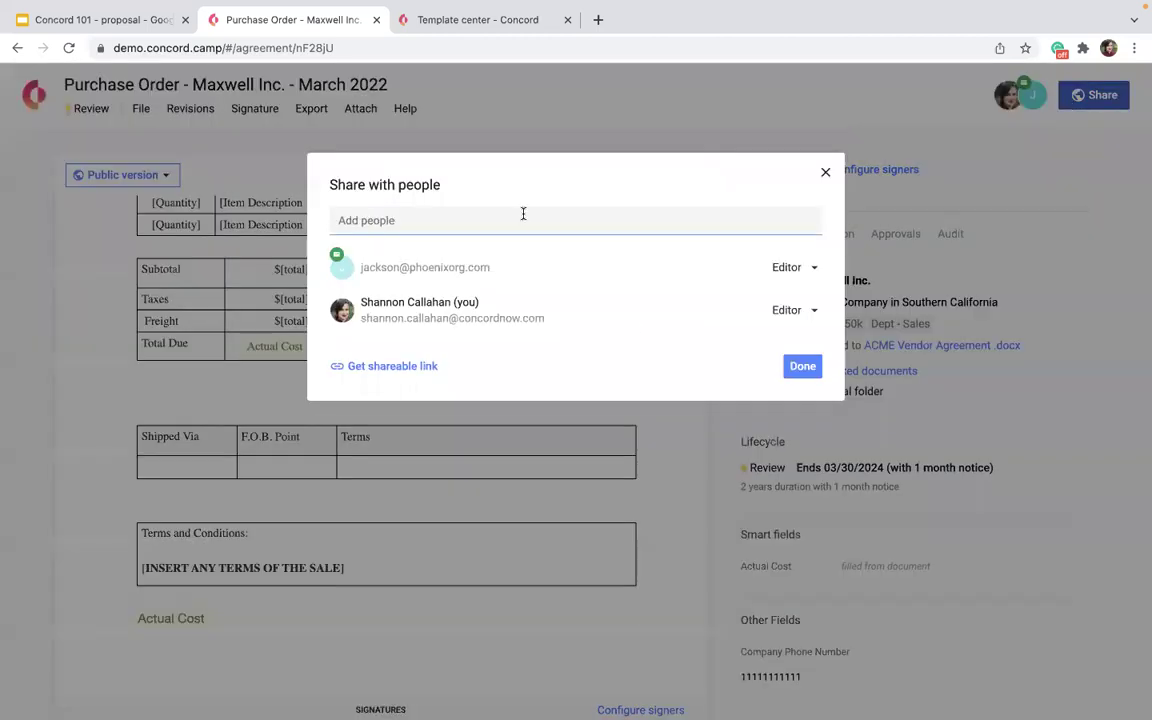
click(435, 214)
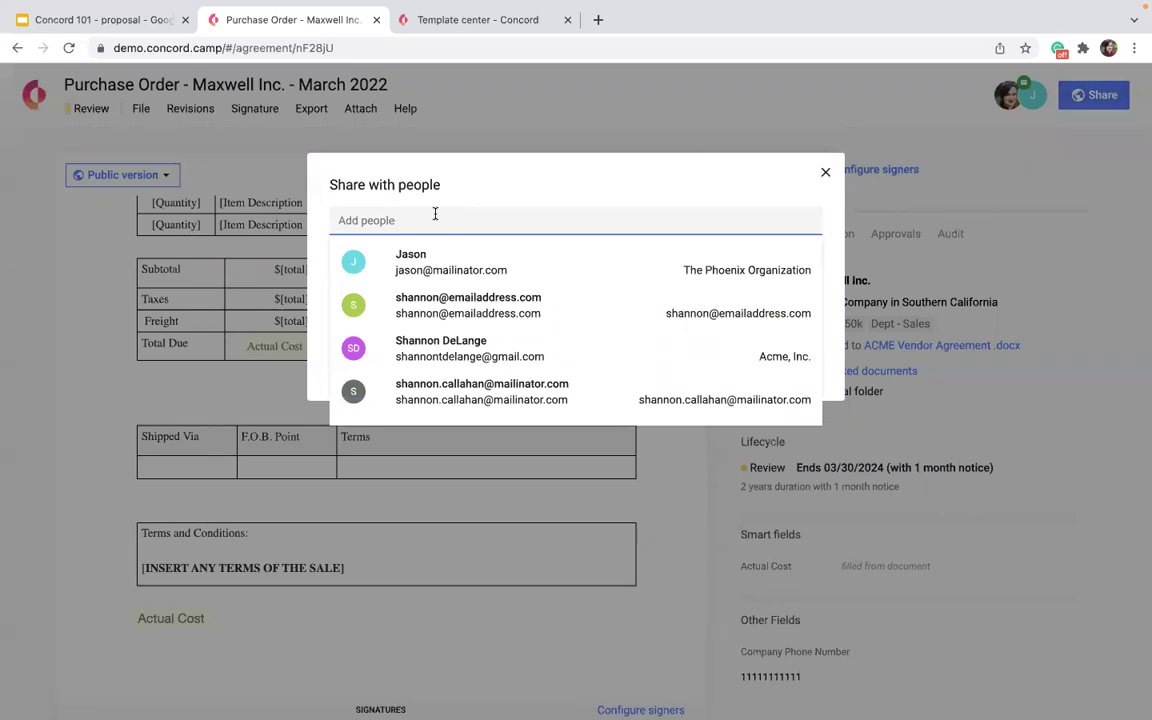
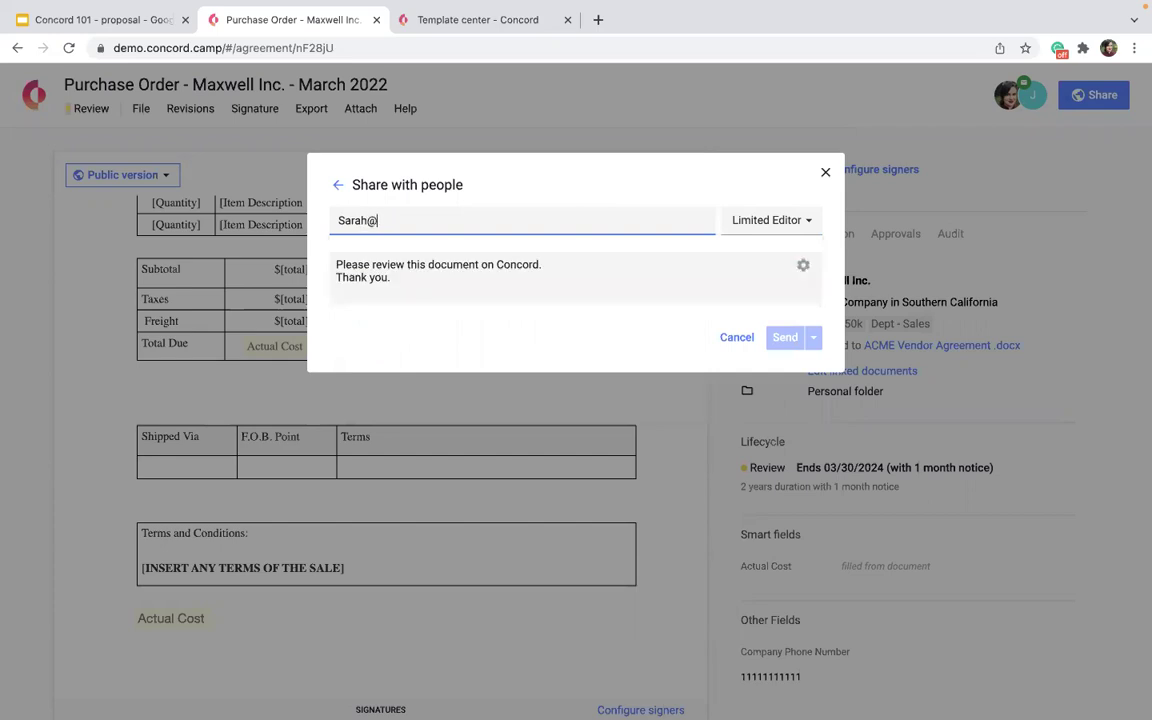
click(793, 222)
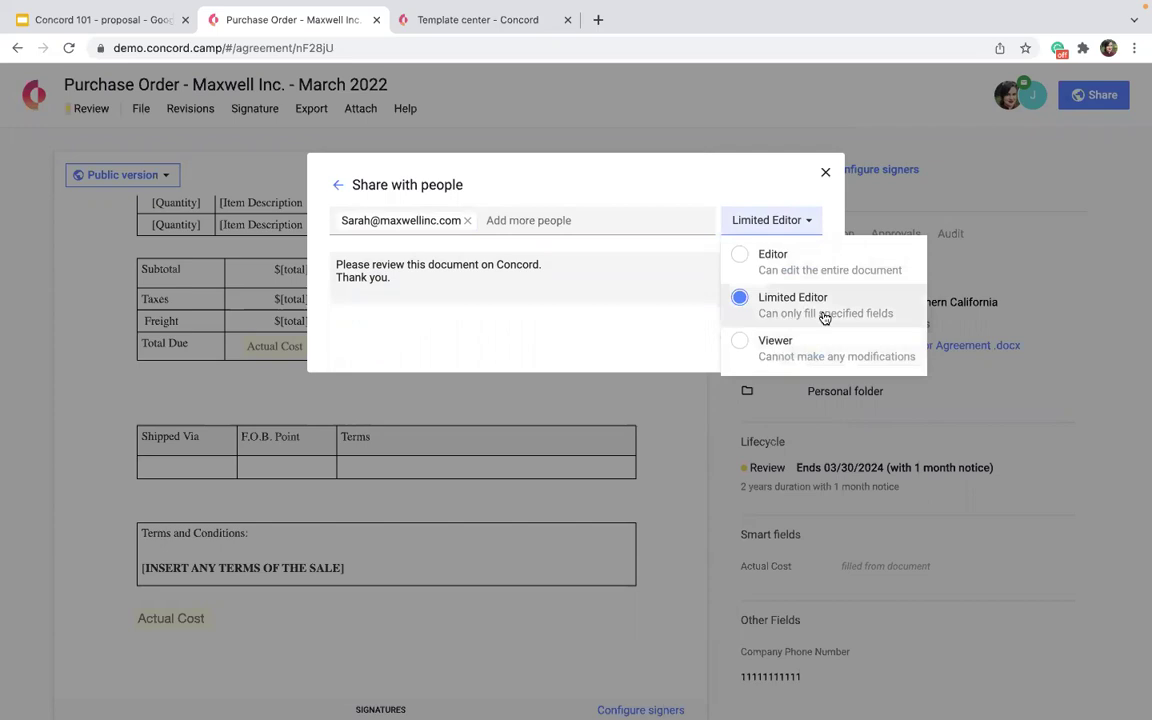
click(765, 258)
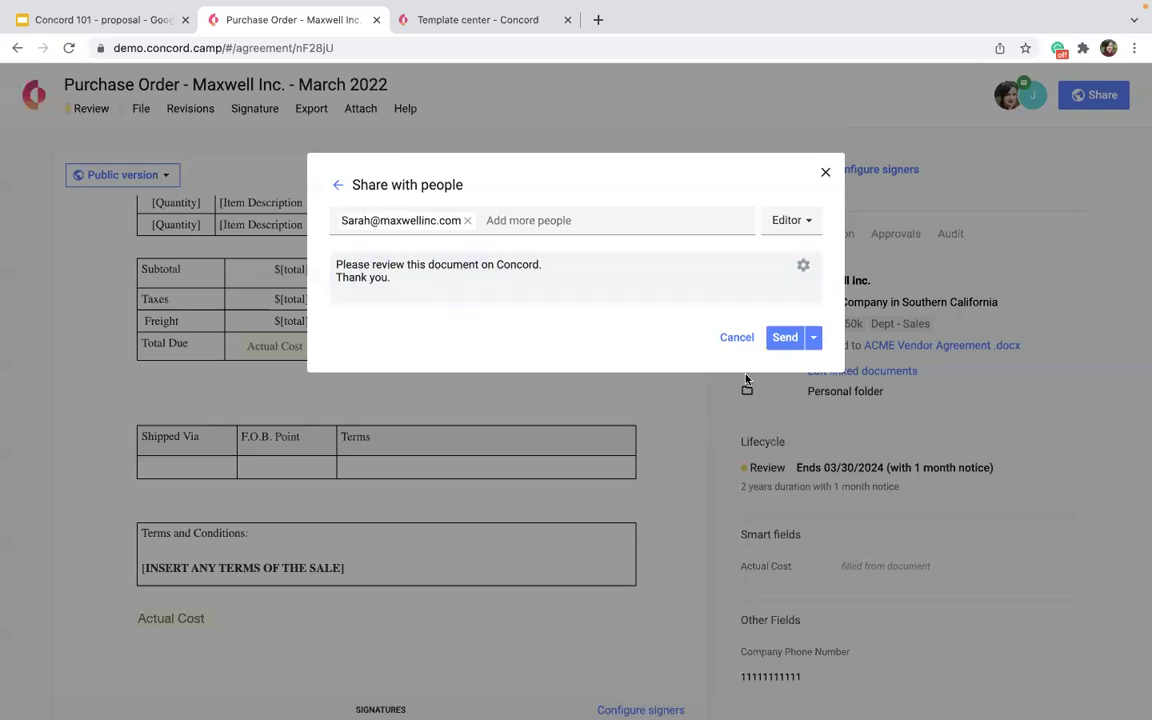
click(785, 338)
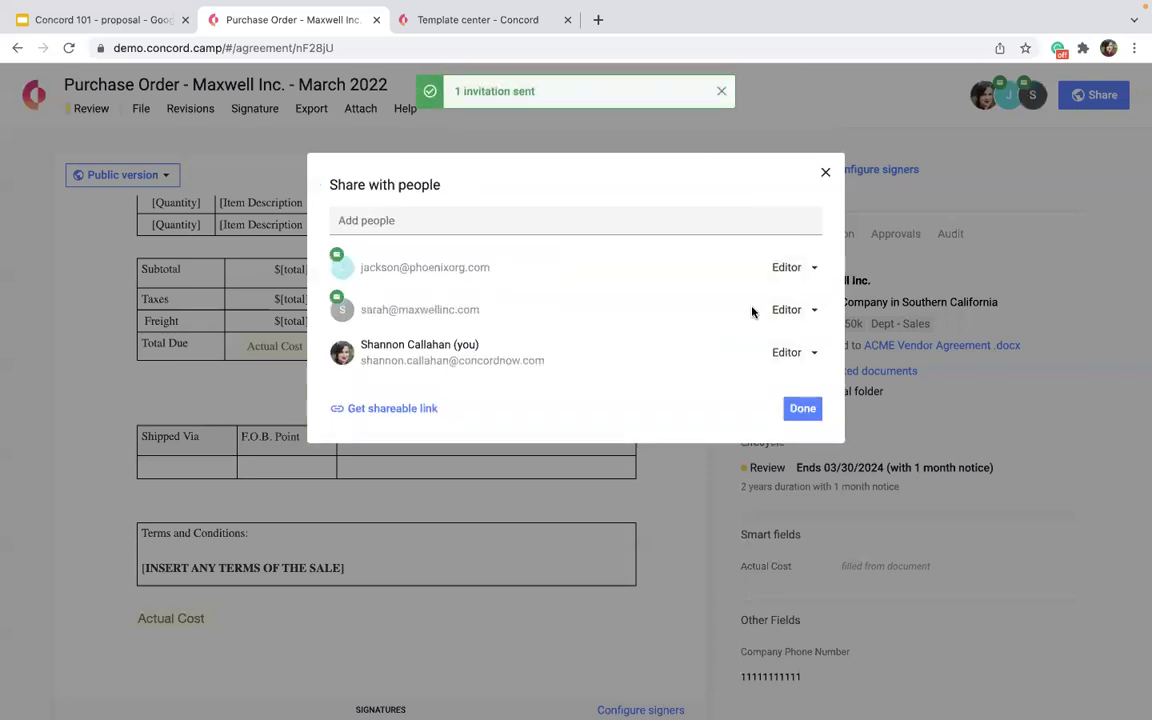
click(802, 410)
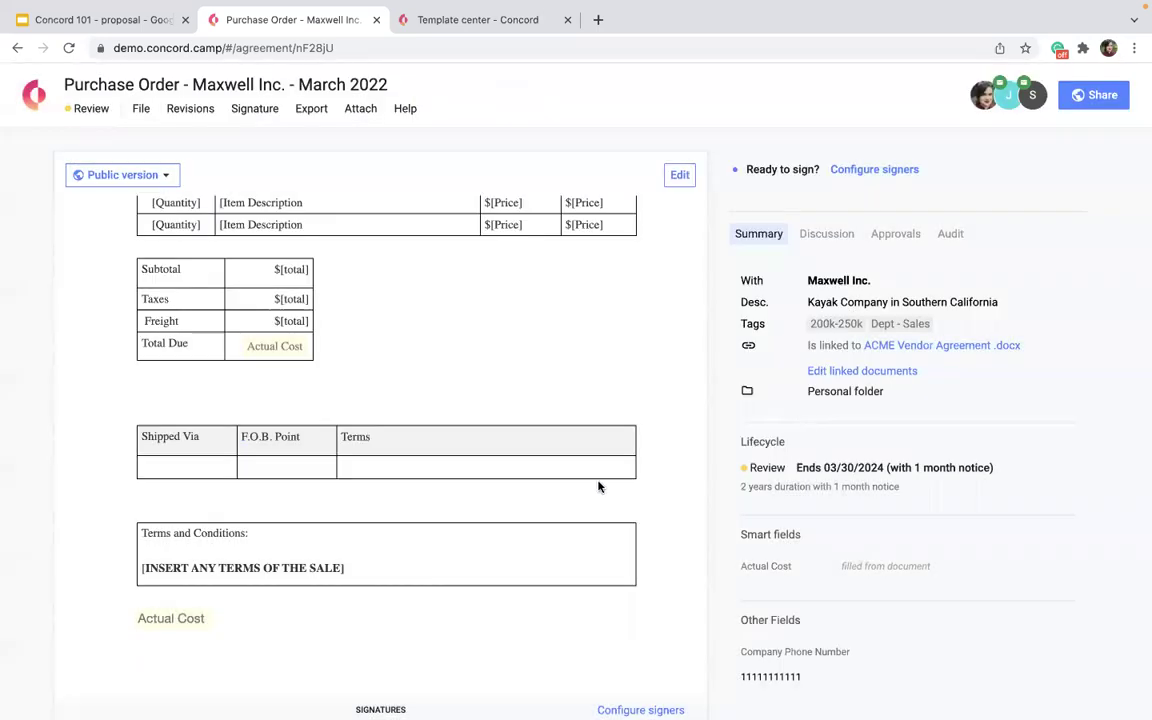
Replace the first item's $[Price] placeholder with $.35 and save the purchase order.
click(679, 175)
scroll(550, 361, down, 3)
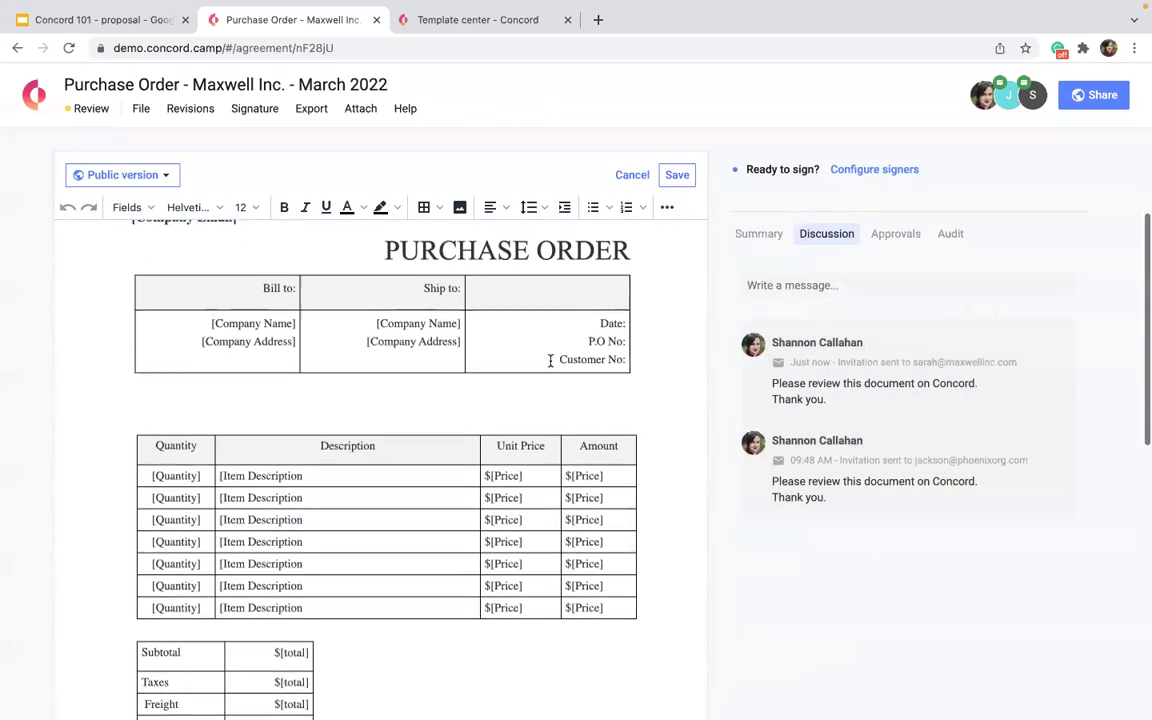
drag(501, 456, 528, 476)
click(528, 476)
key(BackSpace)
key(BackSpace)
key(BackSpace)
text(.35)
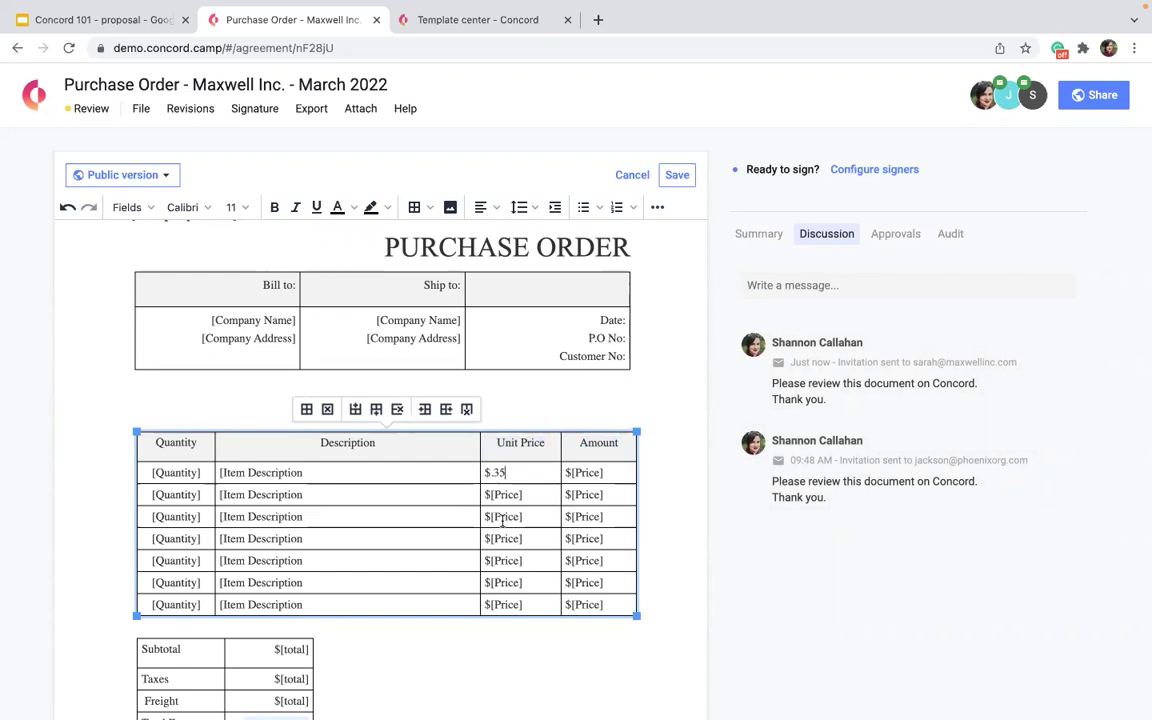
scroll(486, 555, down, 2)
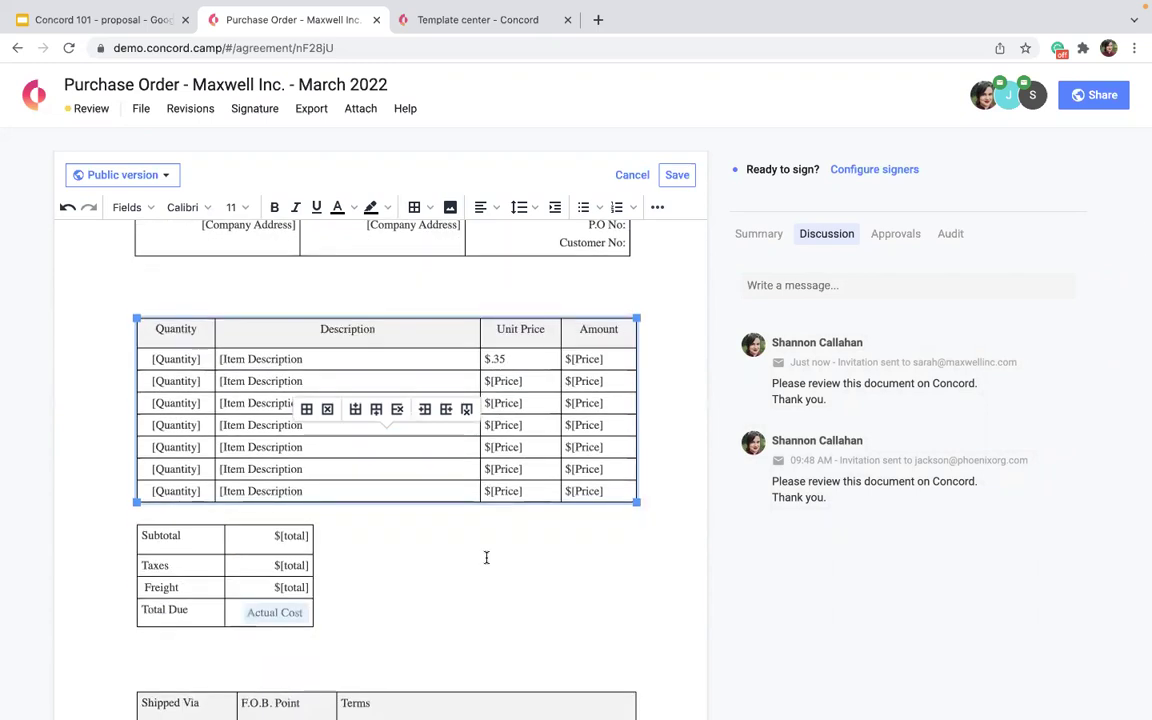
click(676, 175)
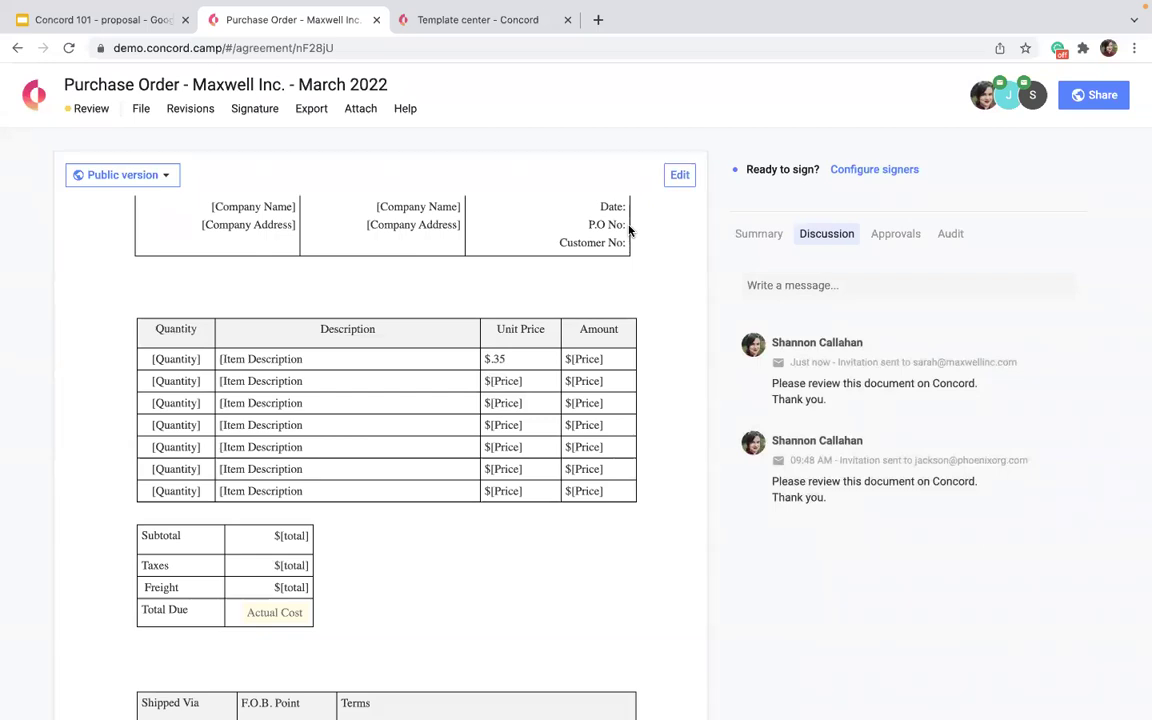
Open the version history from Revisions, saving the pending changes first.
click(675, 177)
click(193, 110)
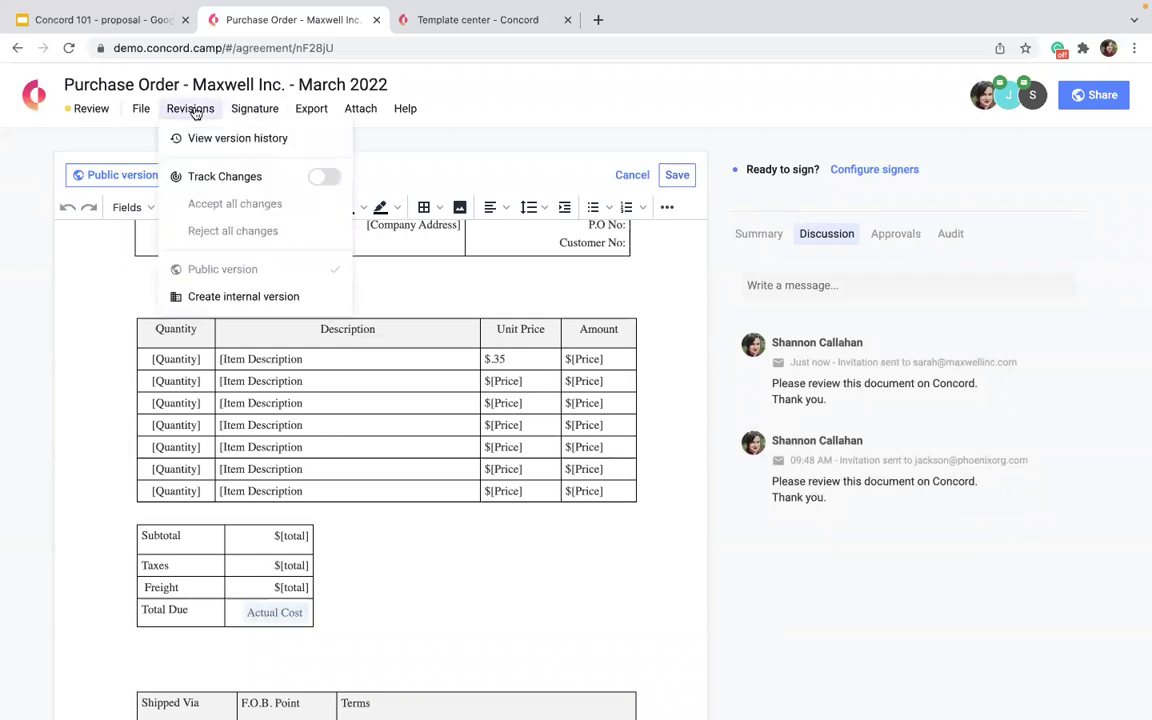
click(212, 141)
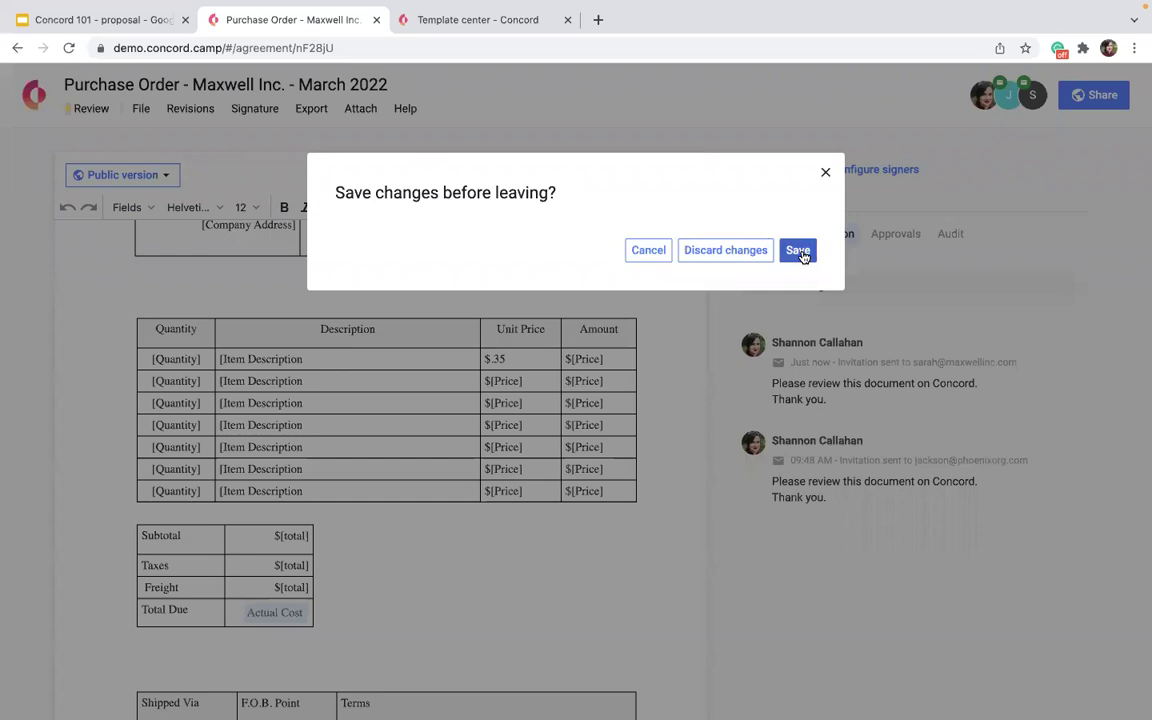
click(799, 251)
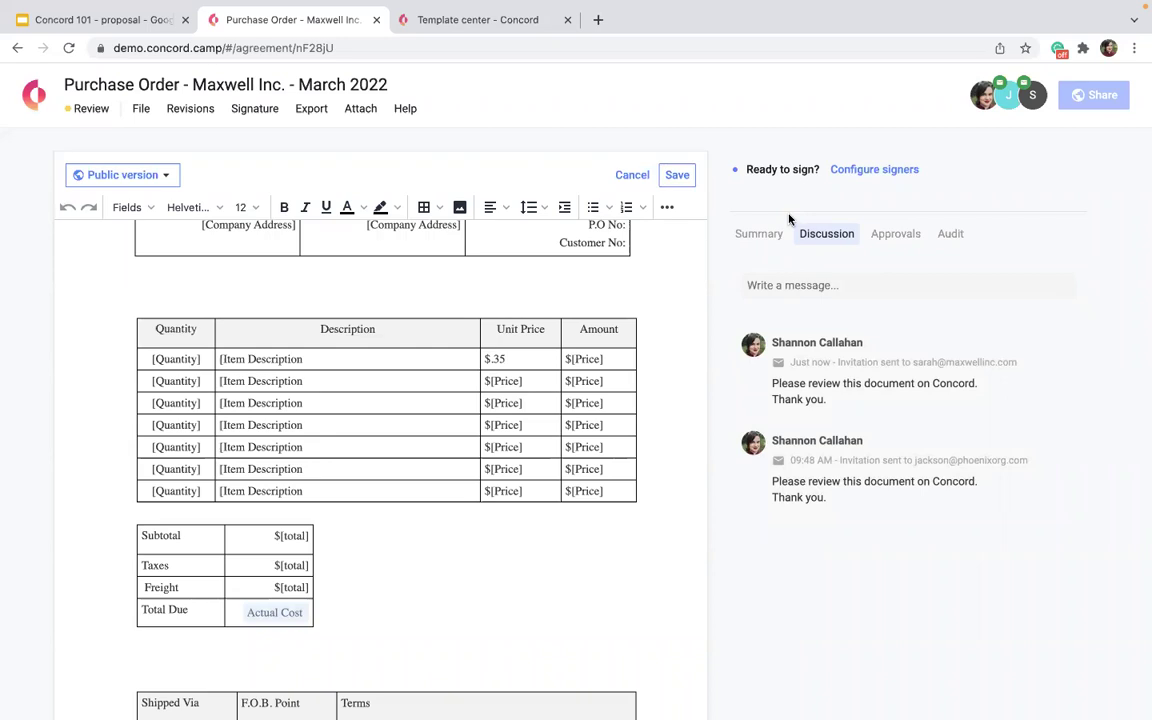
Compare Version 1 against Version 4, then return to the document.
click(168, 176)
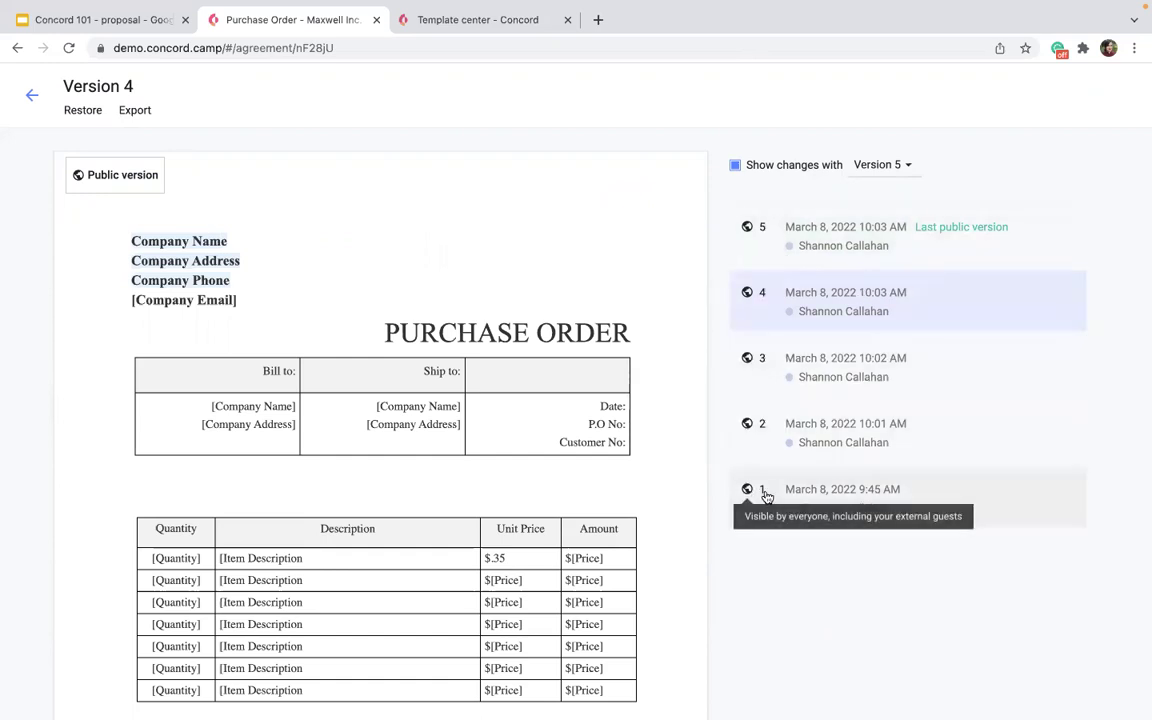
click(790, 495)
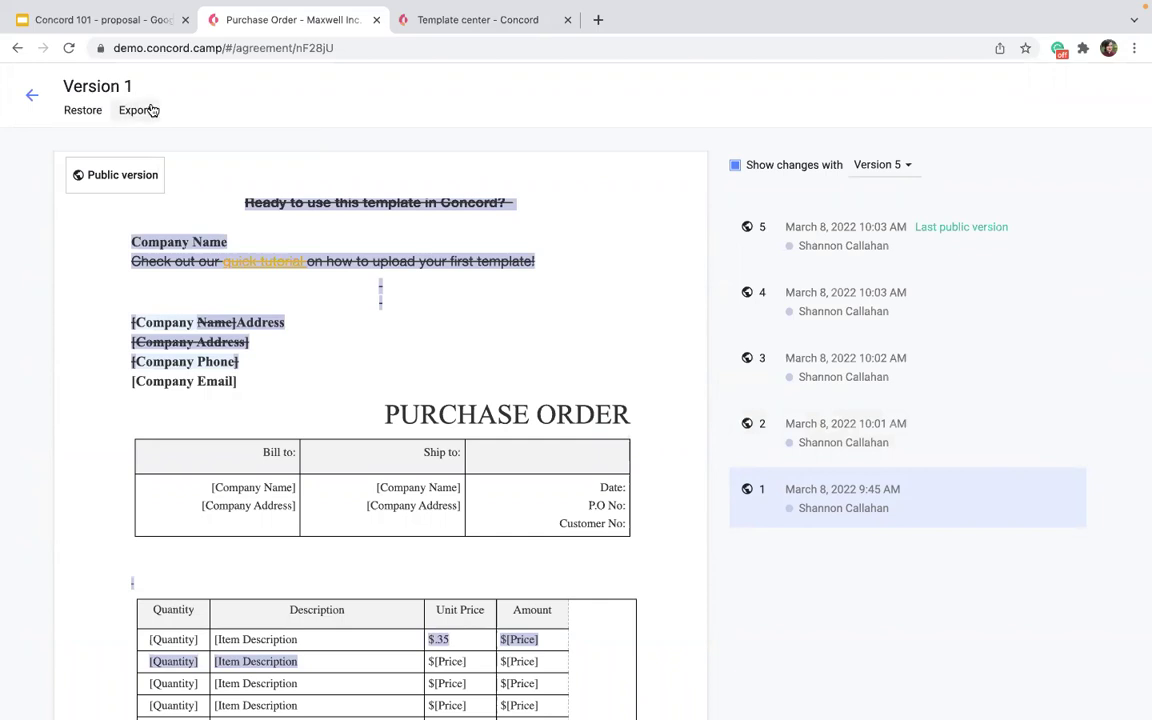
mouse_move(355, 684)
click(881, 166)
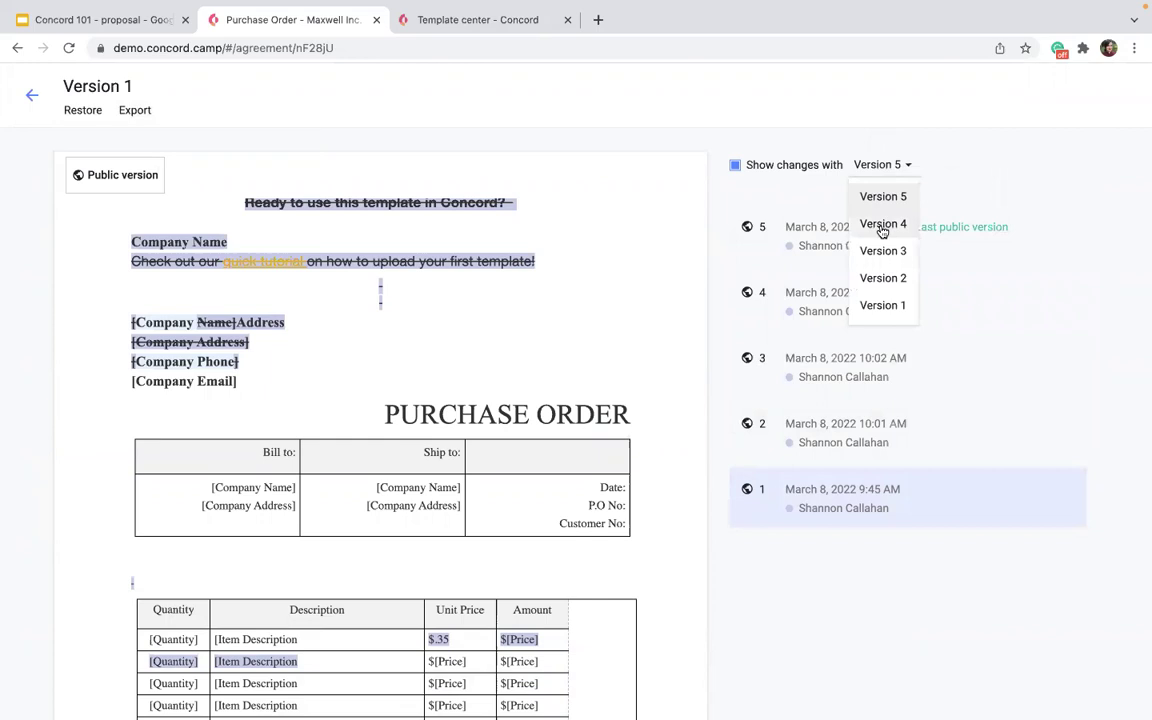
click(881, 222)
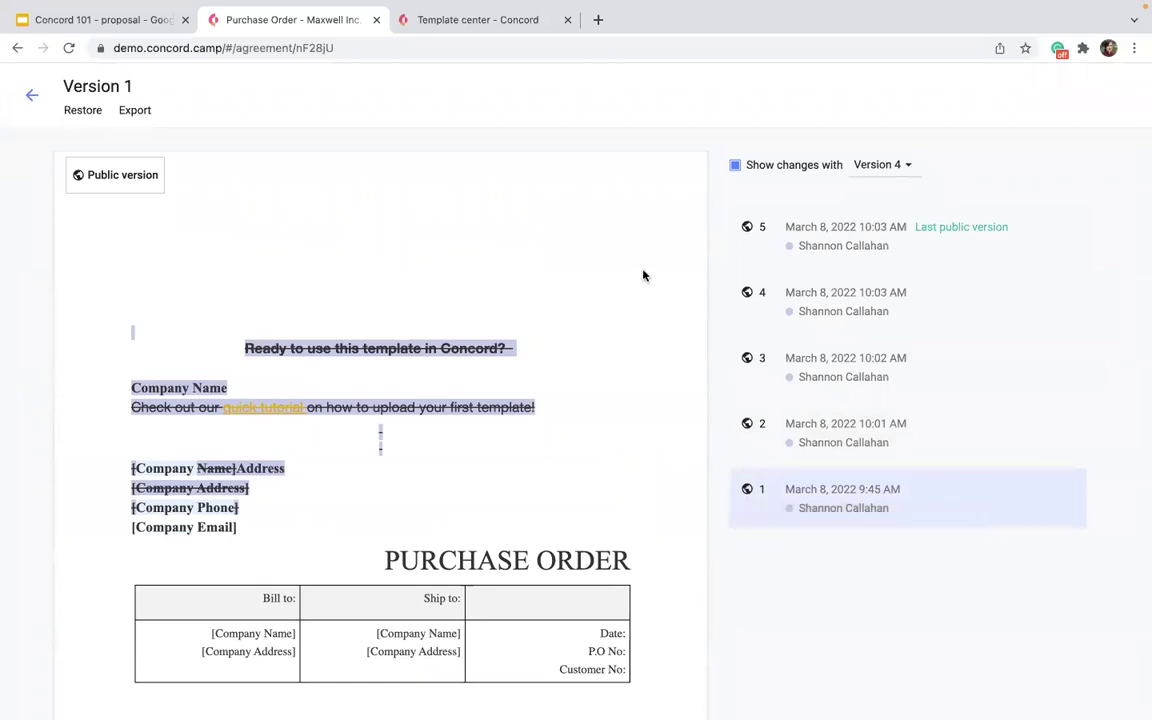
scroll(395, 362, down, 15)
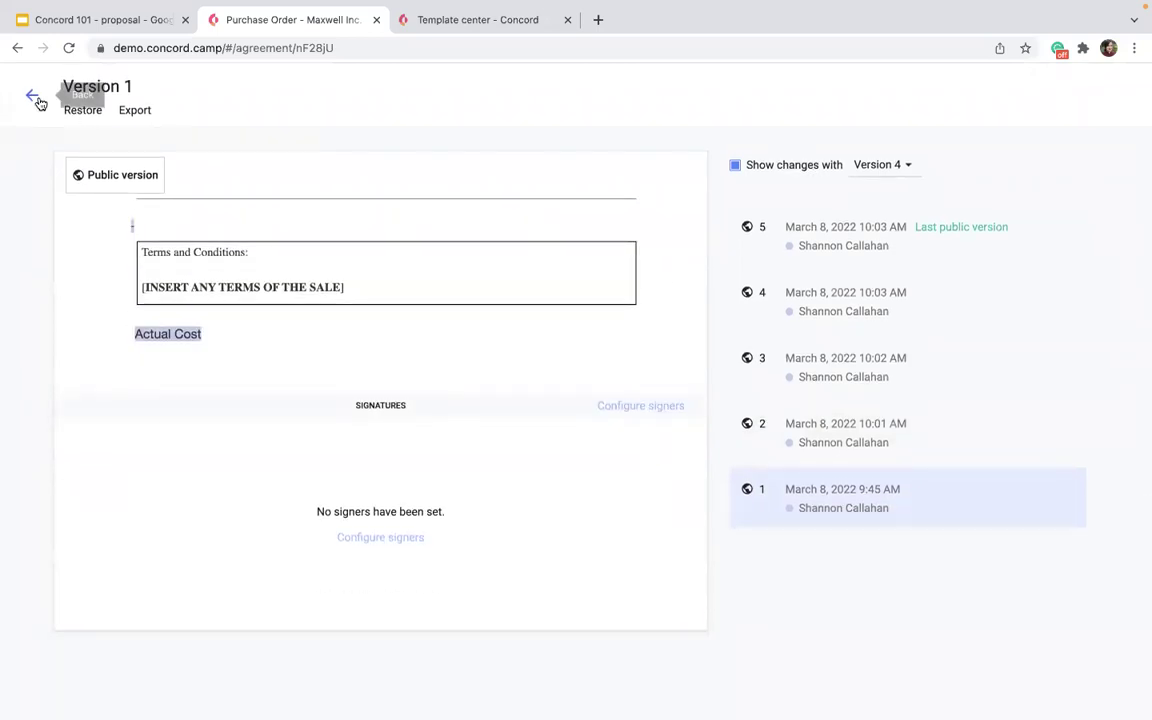
click(32, 95)
scroll(562, 496, up, 15)
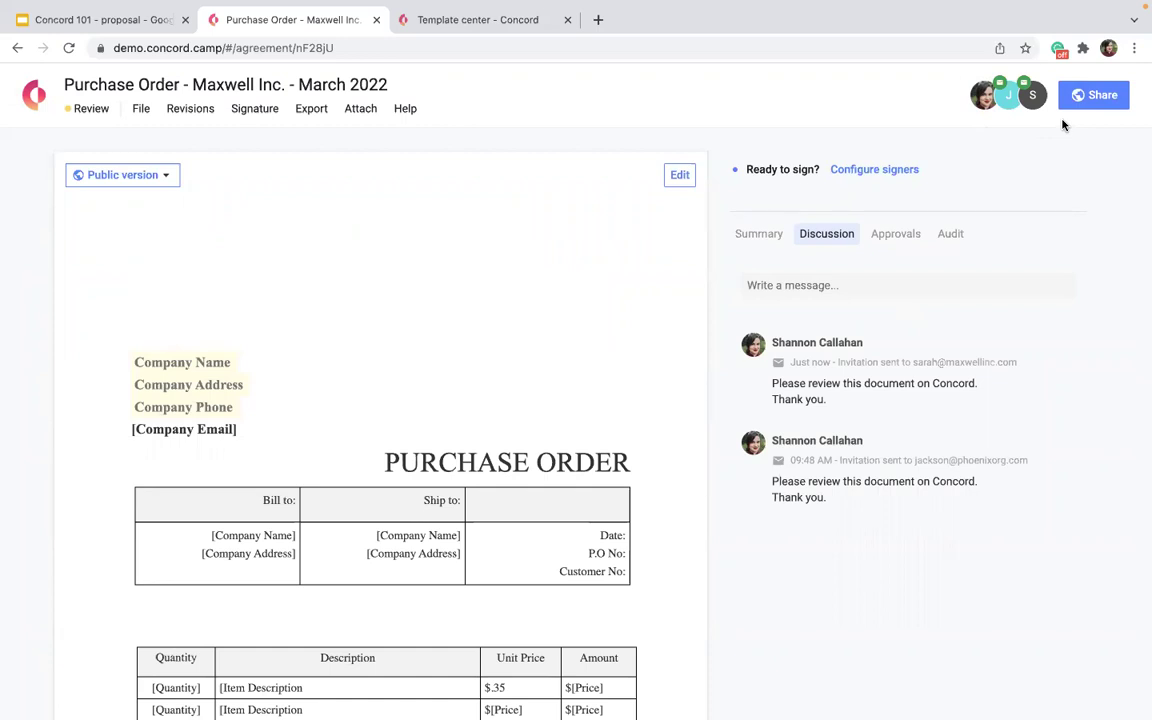
Enter editing mode and switch on Track Changes in the Revisions menu.
click(677, 176)
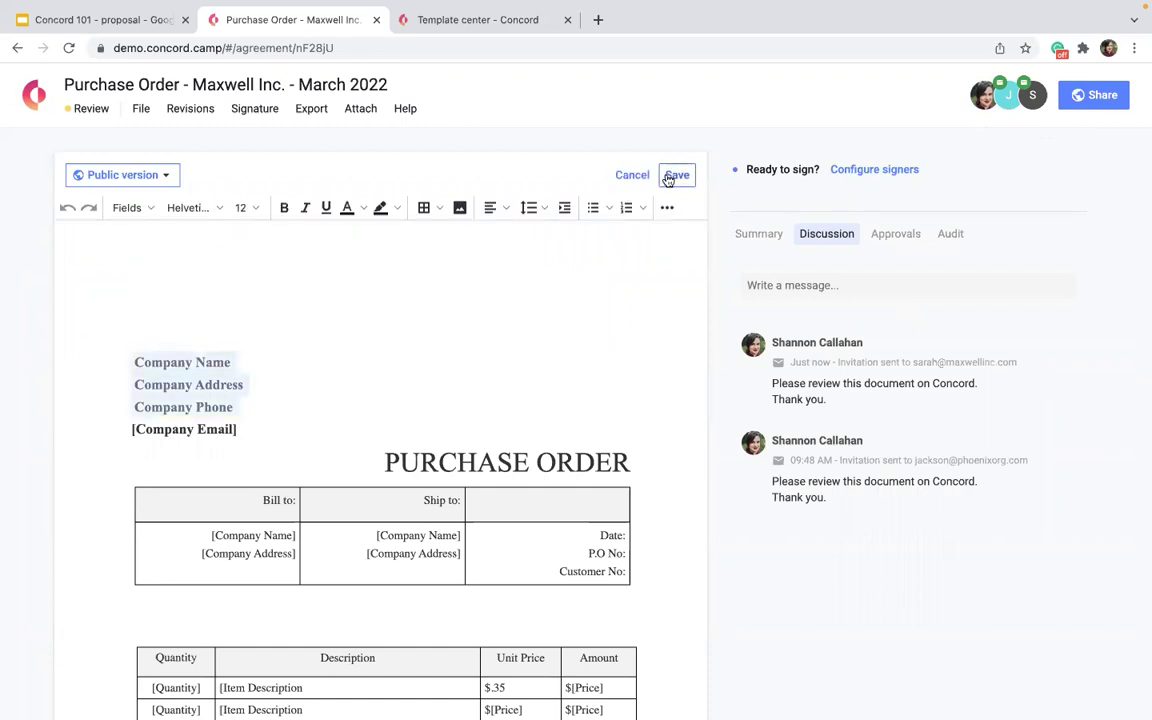
click(187, 110)
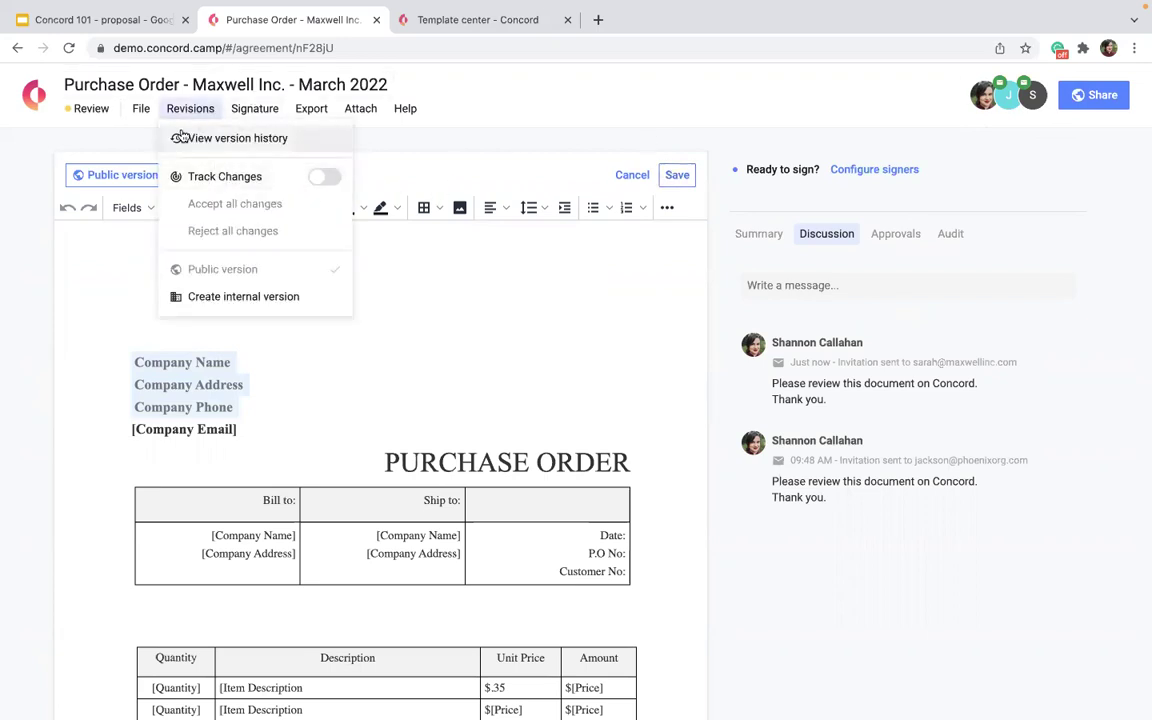
click(316, 180)
right_click(458, 331)
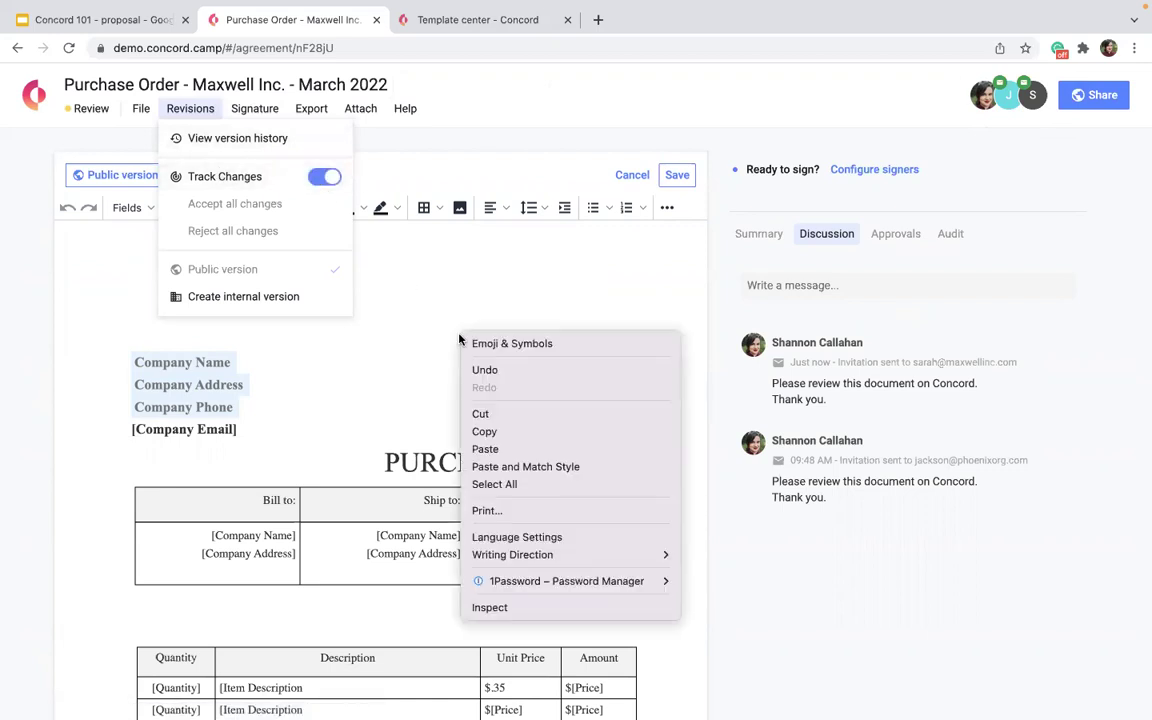
key(Escape)
scroll(455, 285, down, 3)
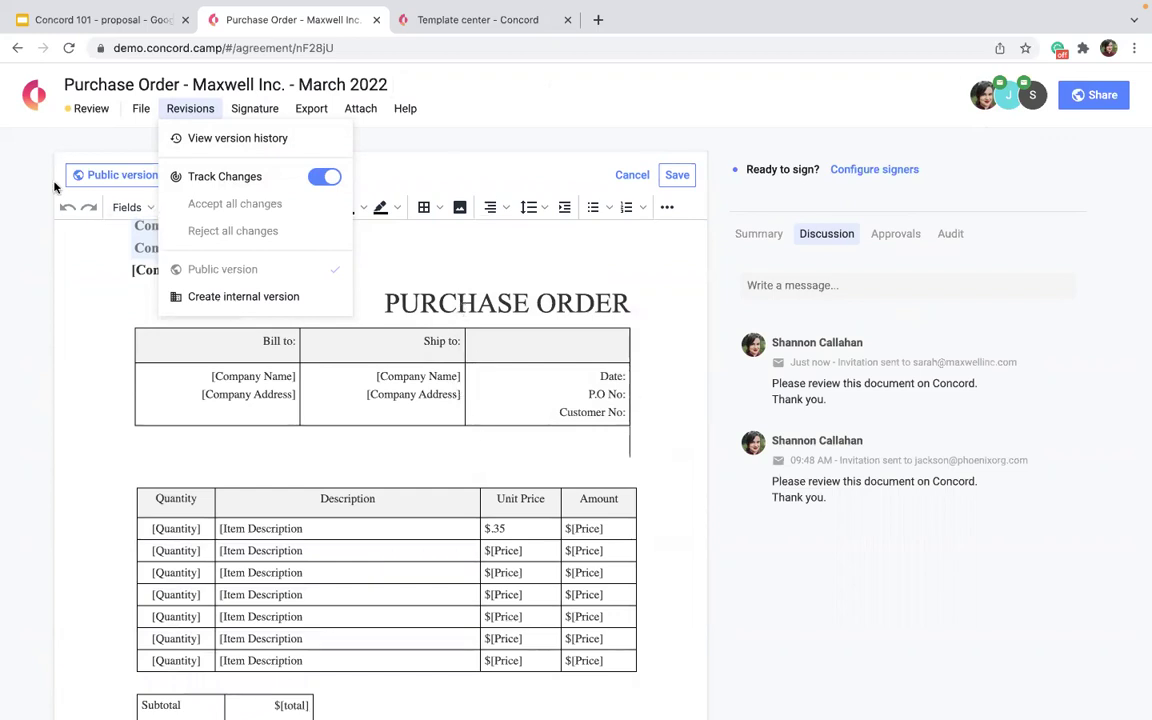
click(176, 112)
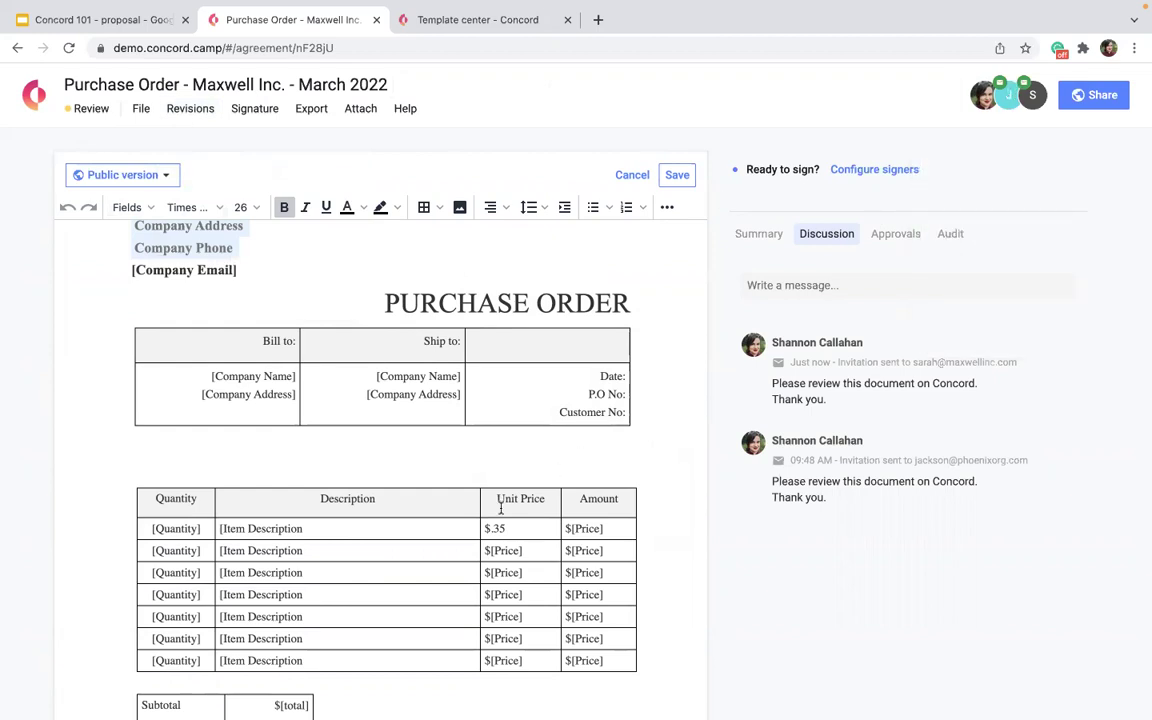
Type 25 into the first unit price as a tracked insertion before 35.
drag(505, 528, 493, 533)
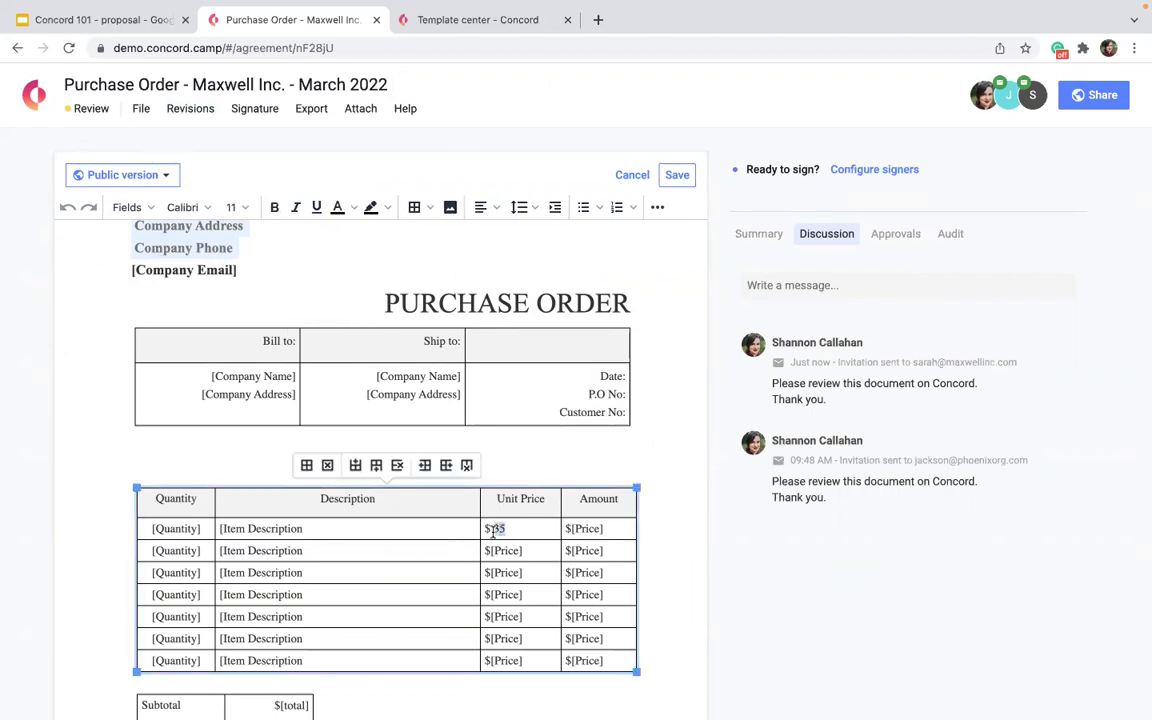
text(25)
key(BackSpace)
key(BackSpace)
key(Left)
key(Left)
text(25)
Accept the added 25, delete the leftover 35 and accept that deletion, leaving $.25.
click(698, 530)
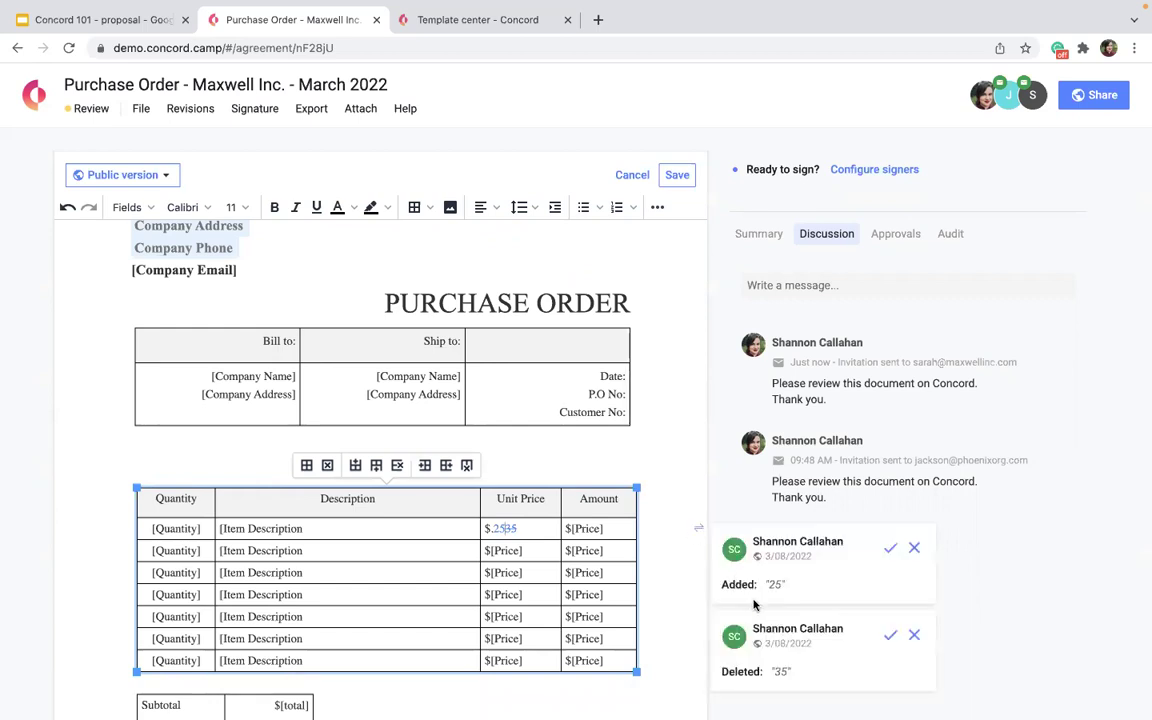
click(890, 550)
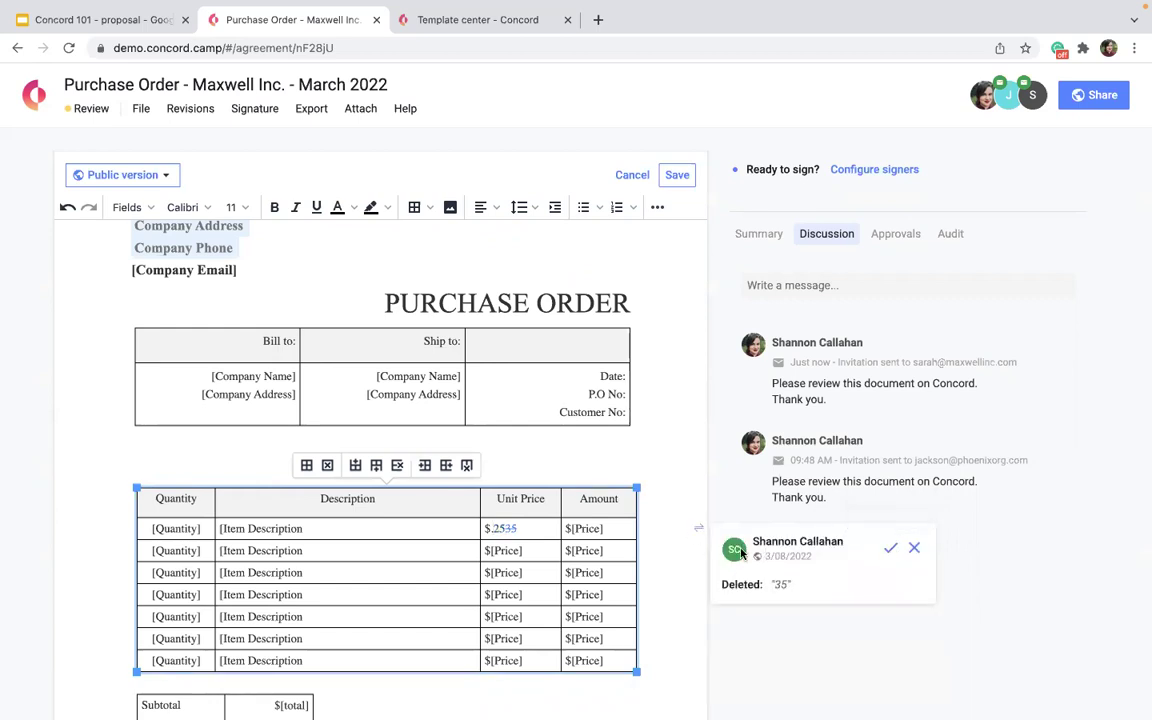
click(912, 550)
drag(521, 530, 505, 528)
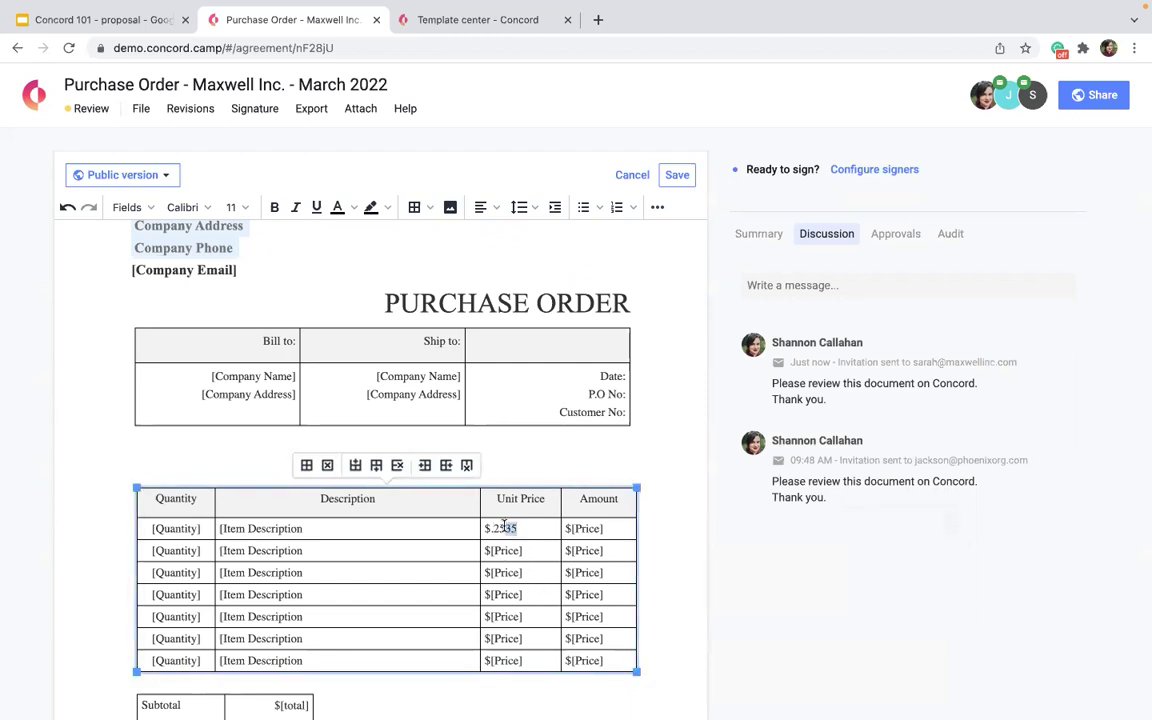
key(BackSpace)
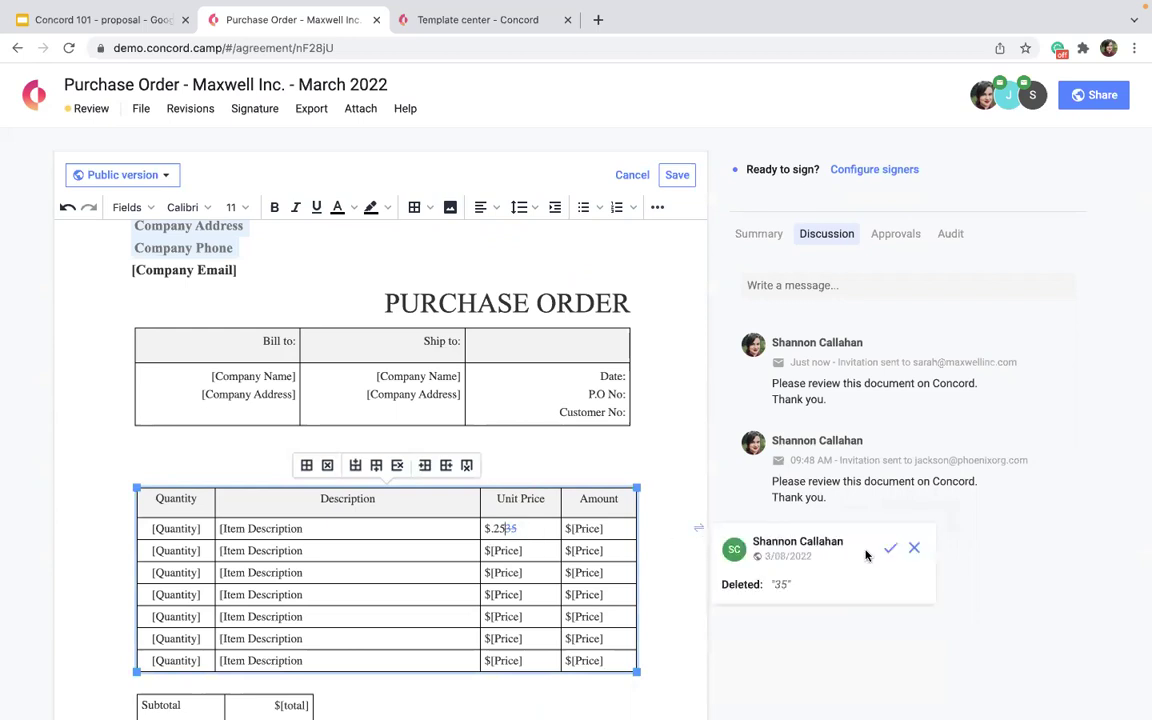
click(888, 478)
scroll(522, 560, down, 3)
scroll(520, 517, down, 1)
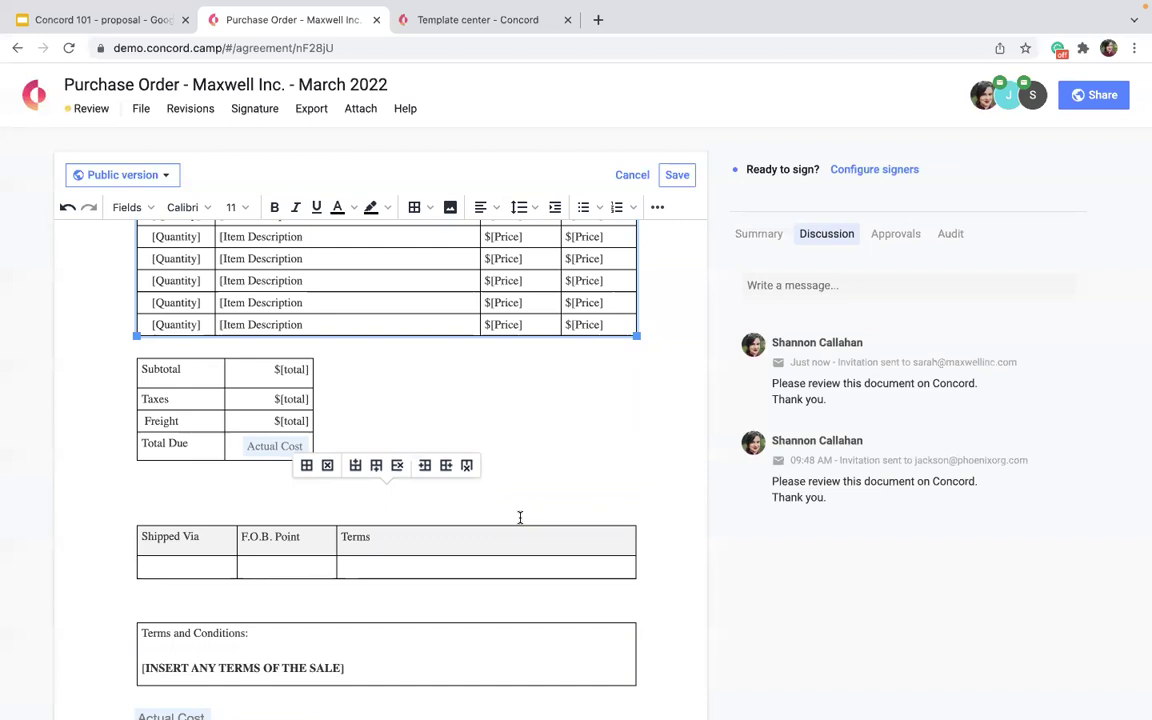
Comment on the $.25 unit price: 'I thought we had agreed on 25 per unit'.
scroll(520, 517, up, 8)
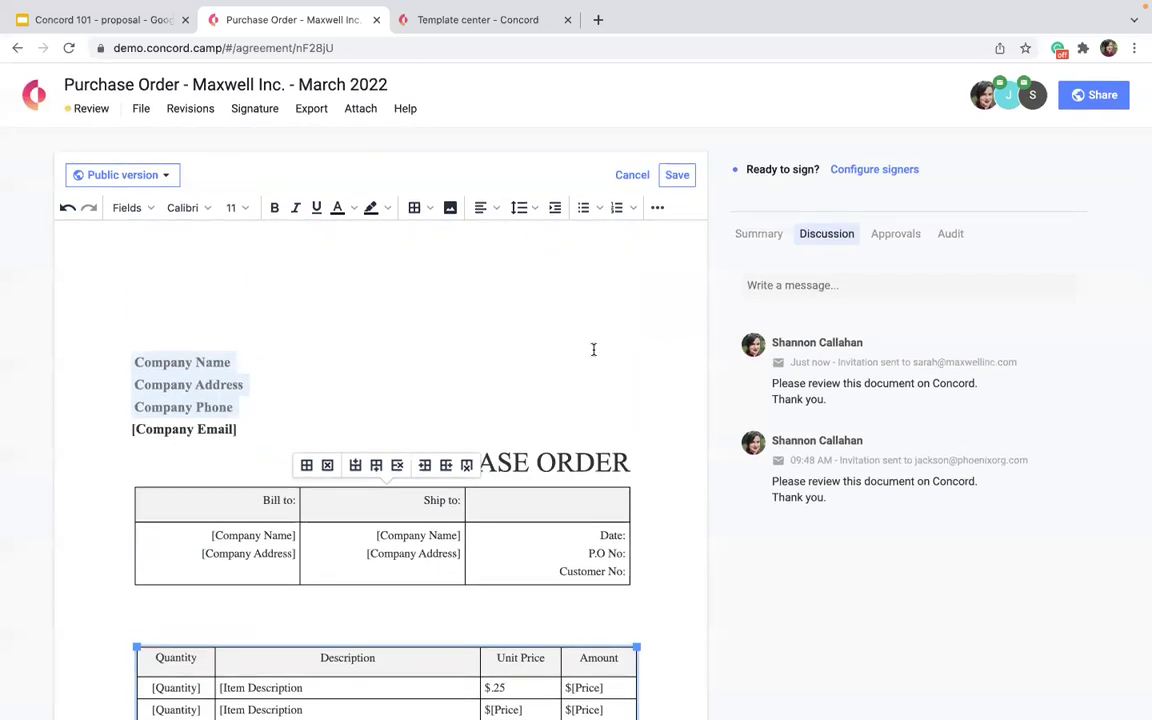
right_click(557, 383)
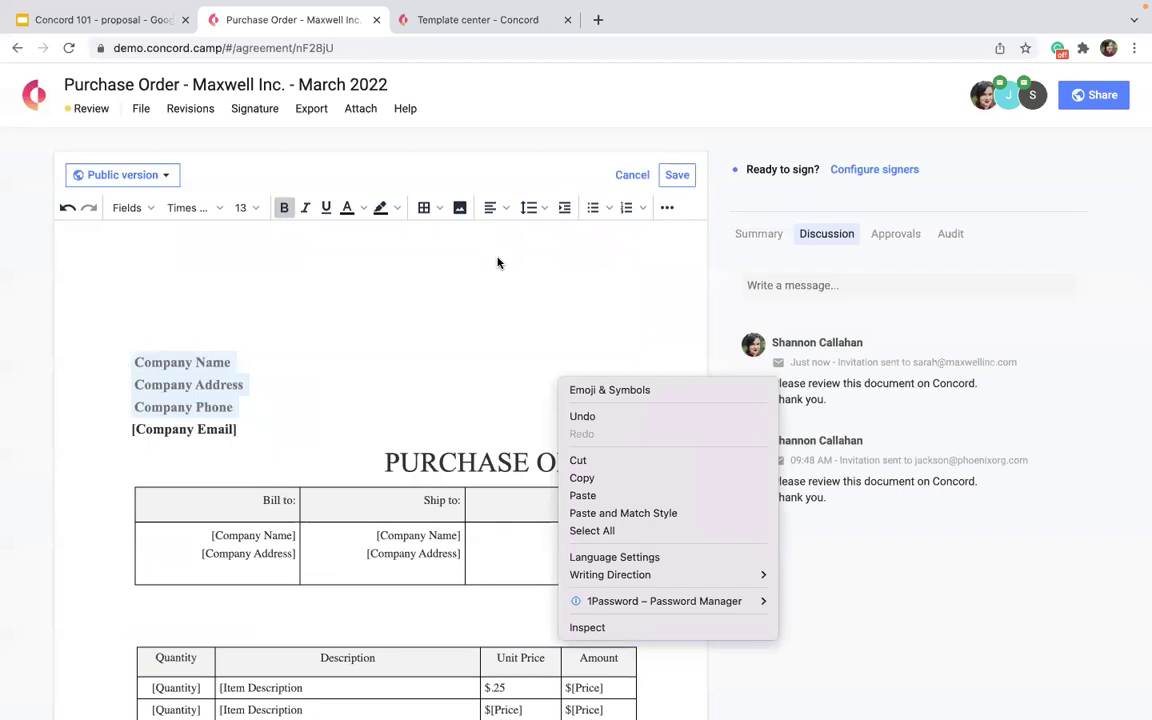
click(521, 349)
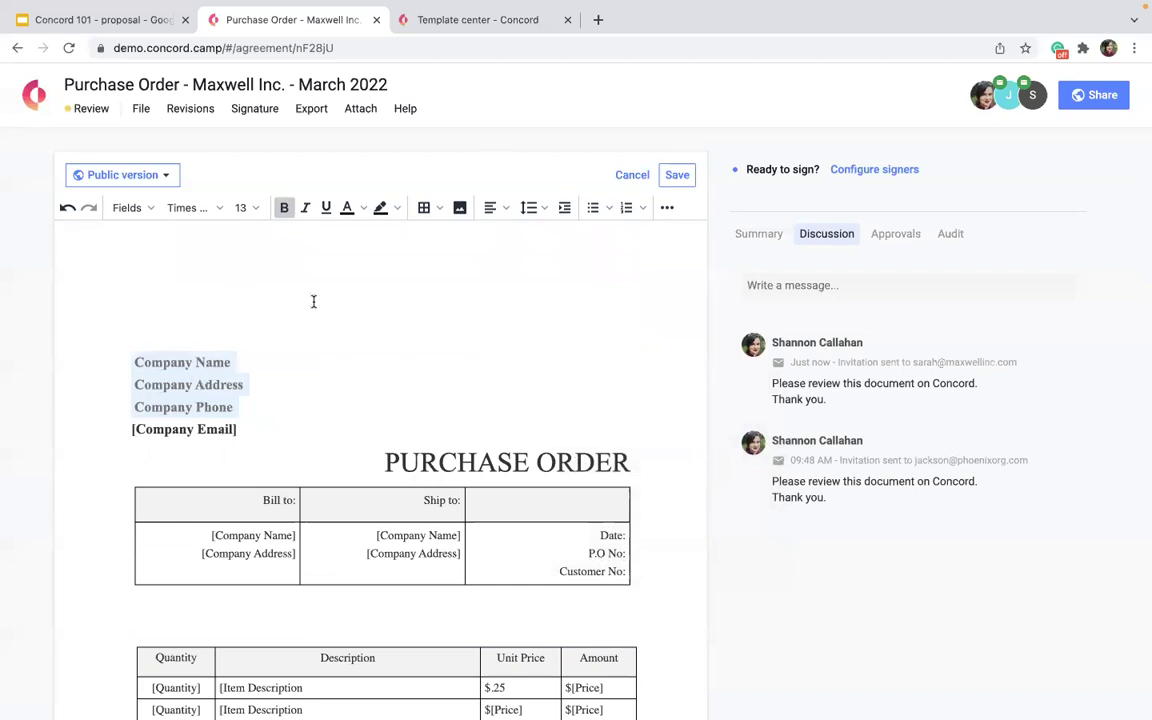
scroll(366, 417, down, 2)
scroll(366, 417, down, 2)
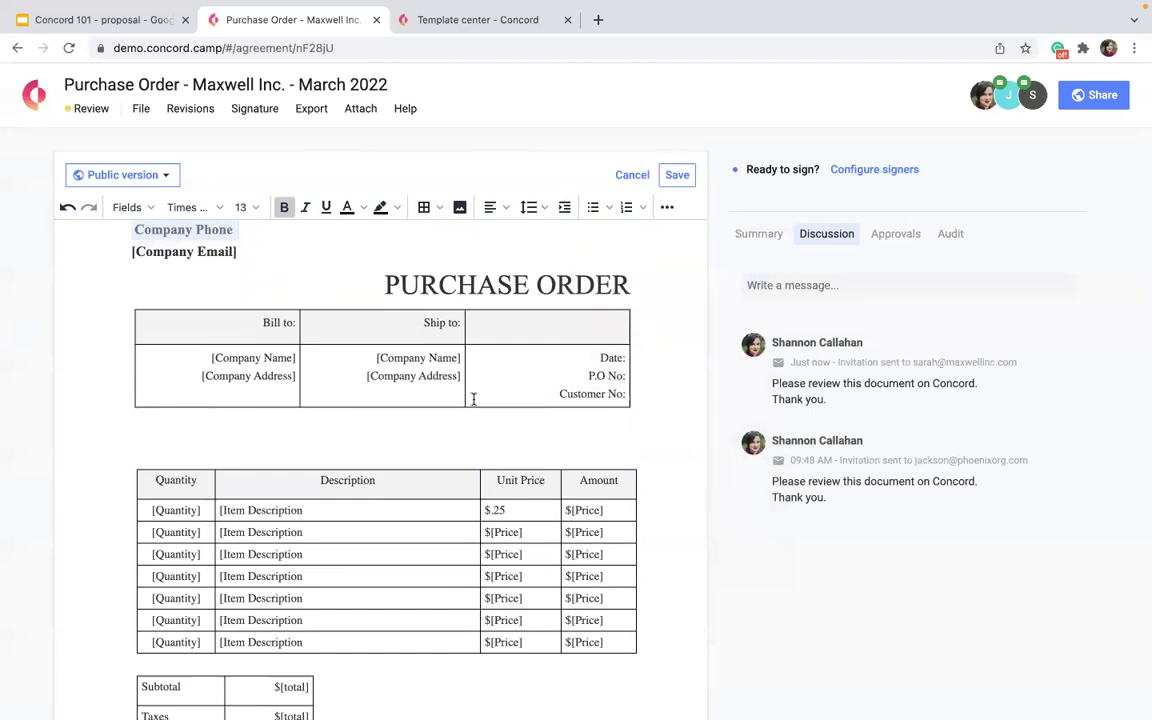
drag(522, 509, 484, 510)
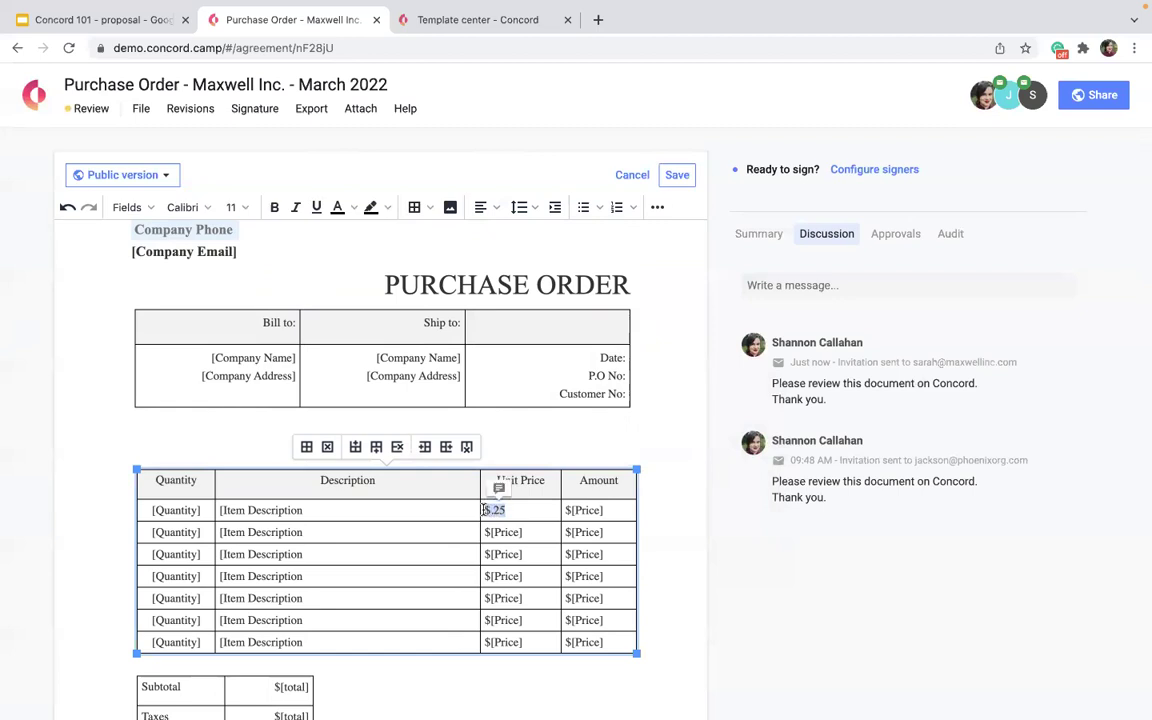
click(499, 487)
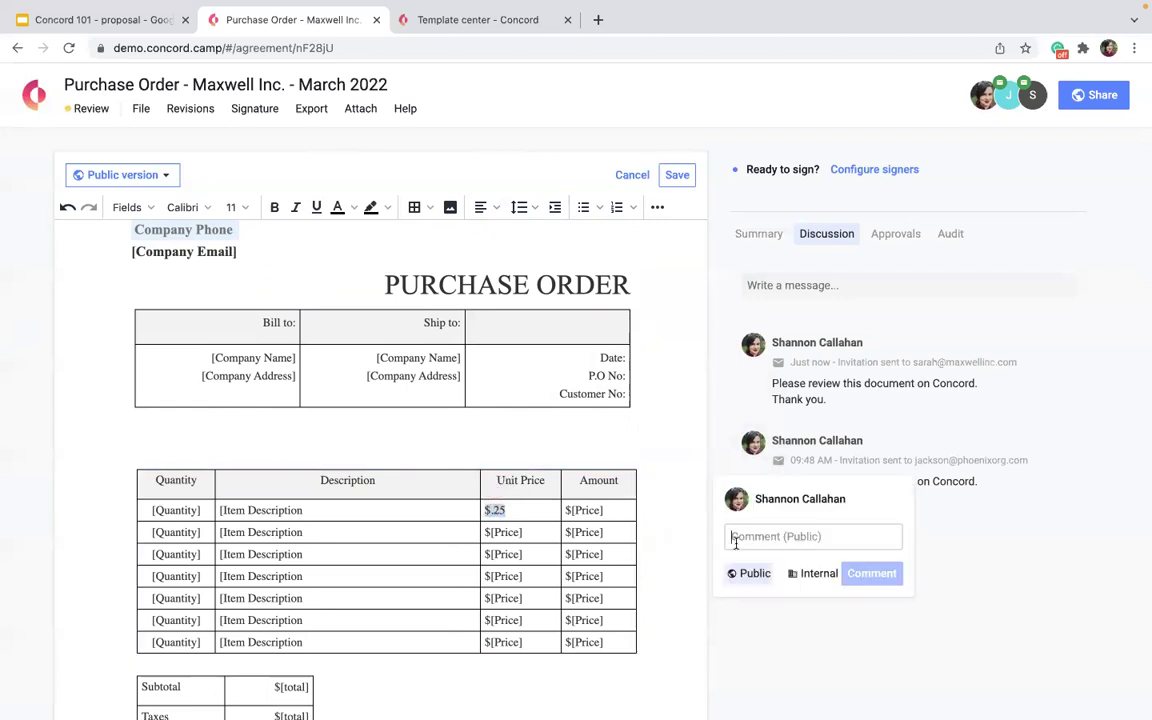
text(I thought we had agreed on 25 per unit)
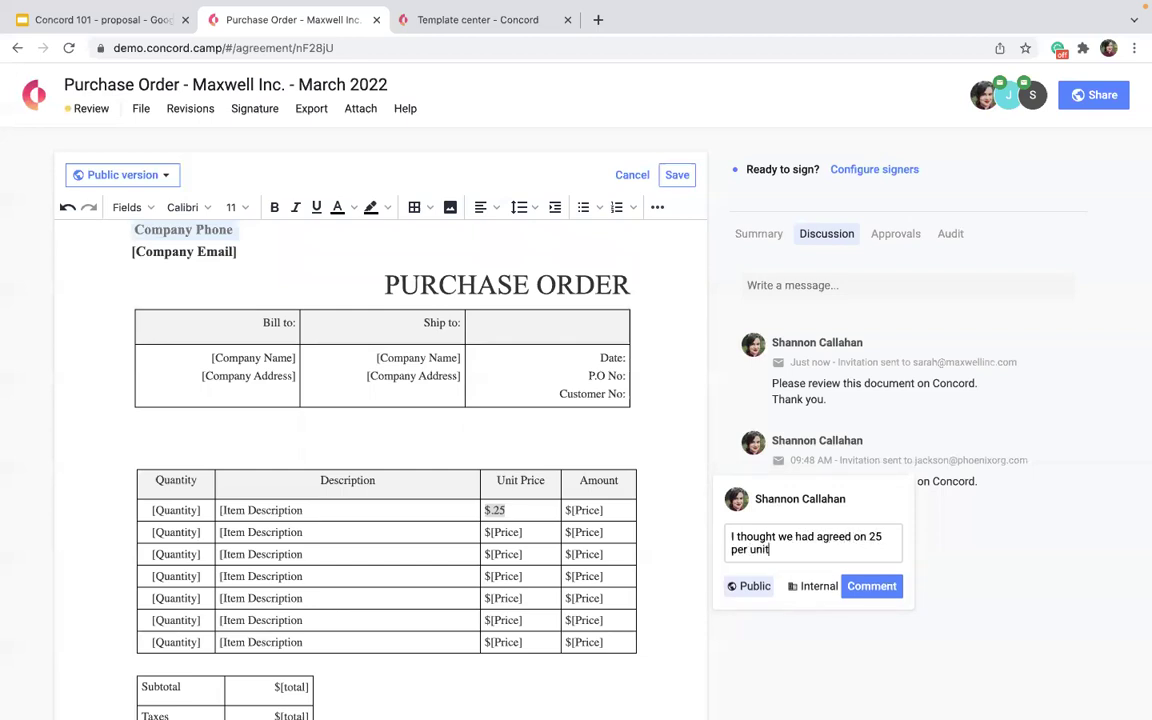
Insert the missing period before 25 and set the comment to Internal.
click(868, 537)
text(.)
click(814, 586)
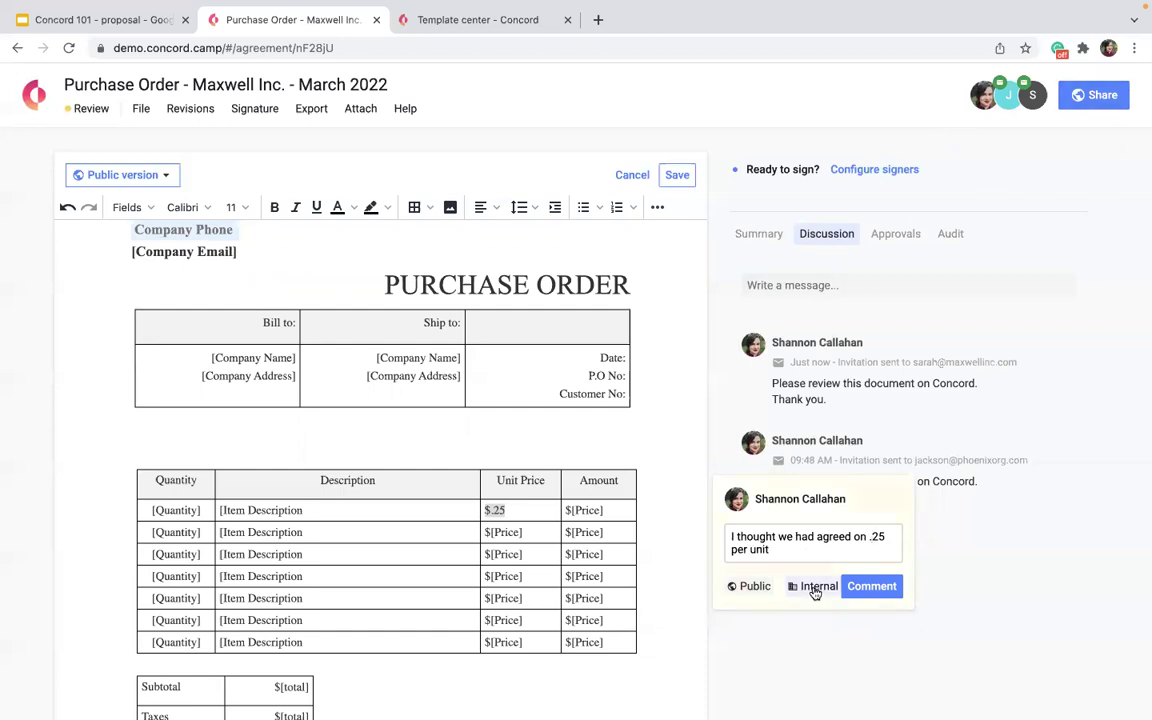
click(977, 107)
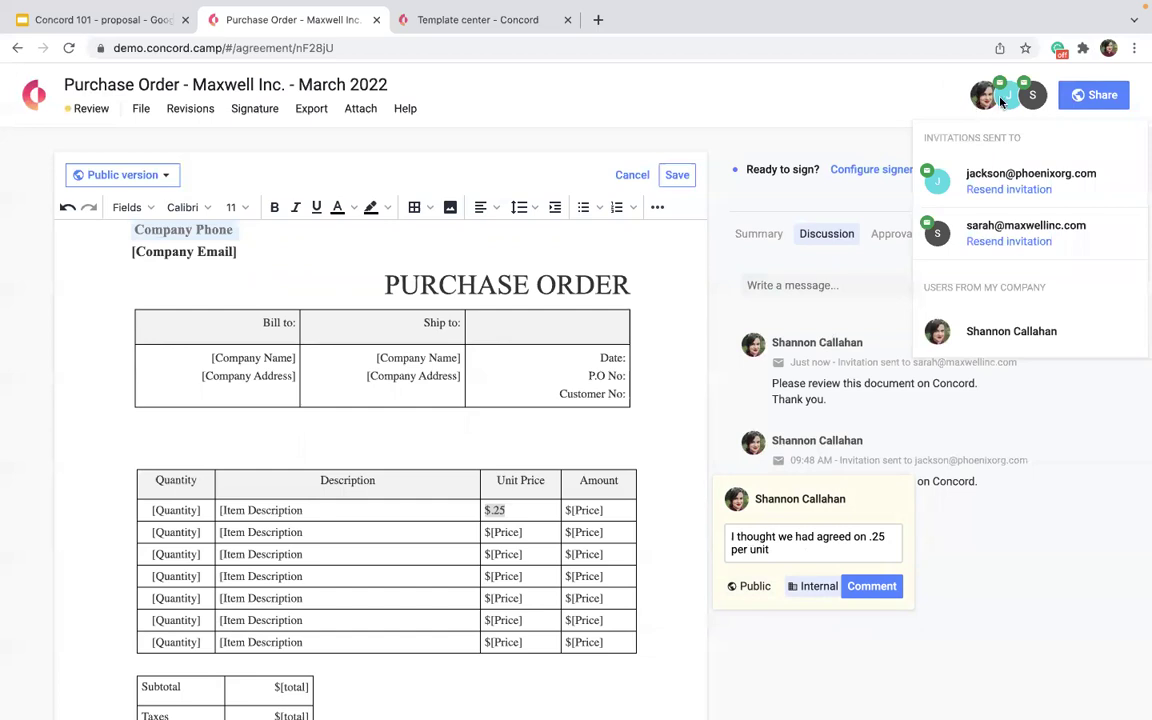
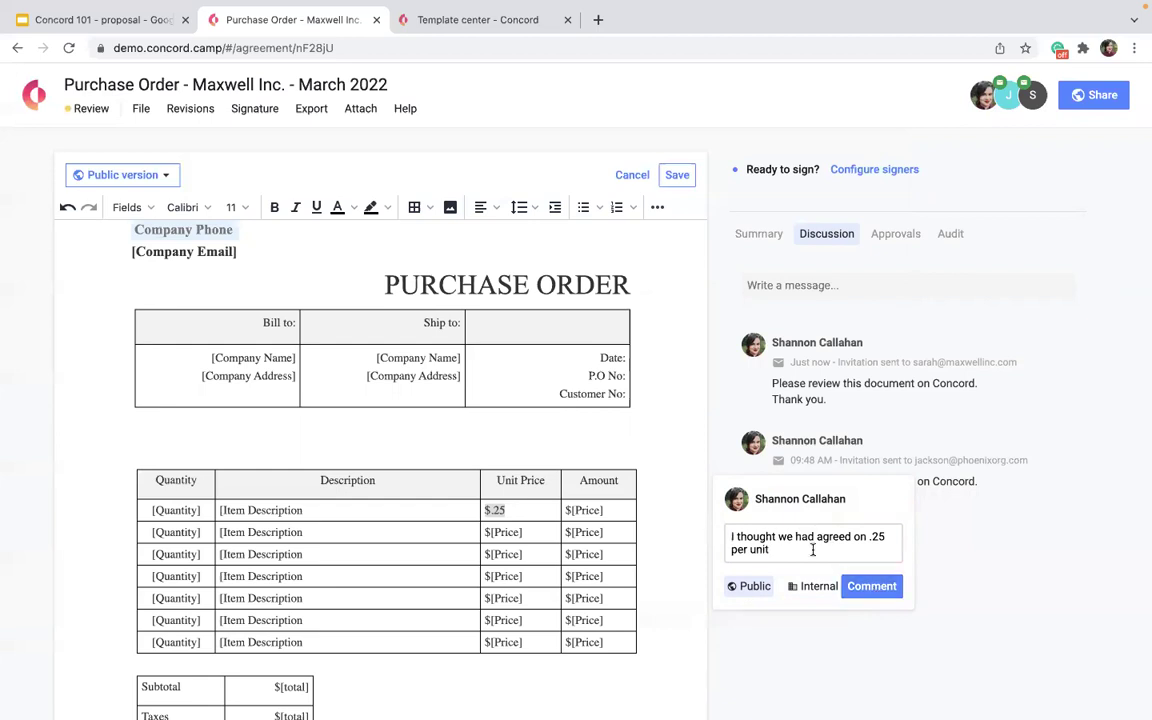
Post the comment questioning the agreed $.25 per-unit price, then mark it resolved and hidden.
click(871, 586)
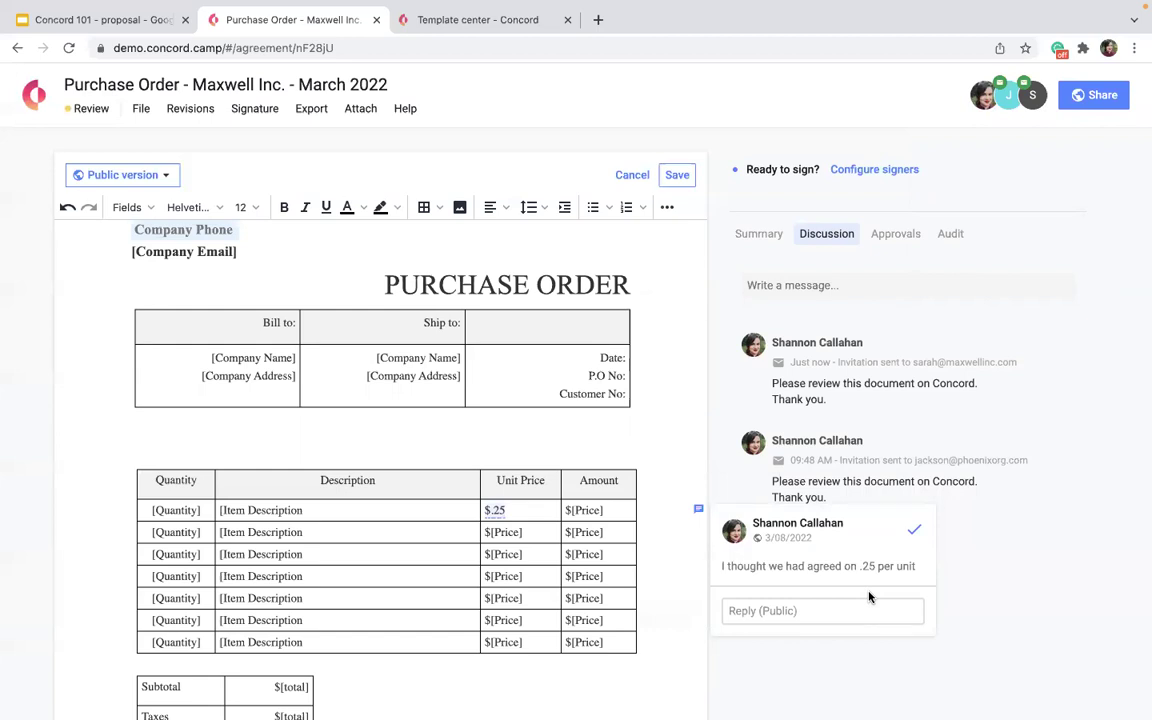
click(915, 537)
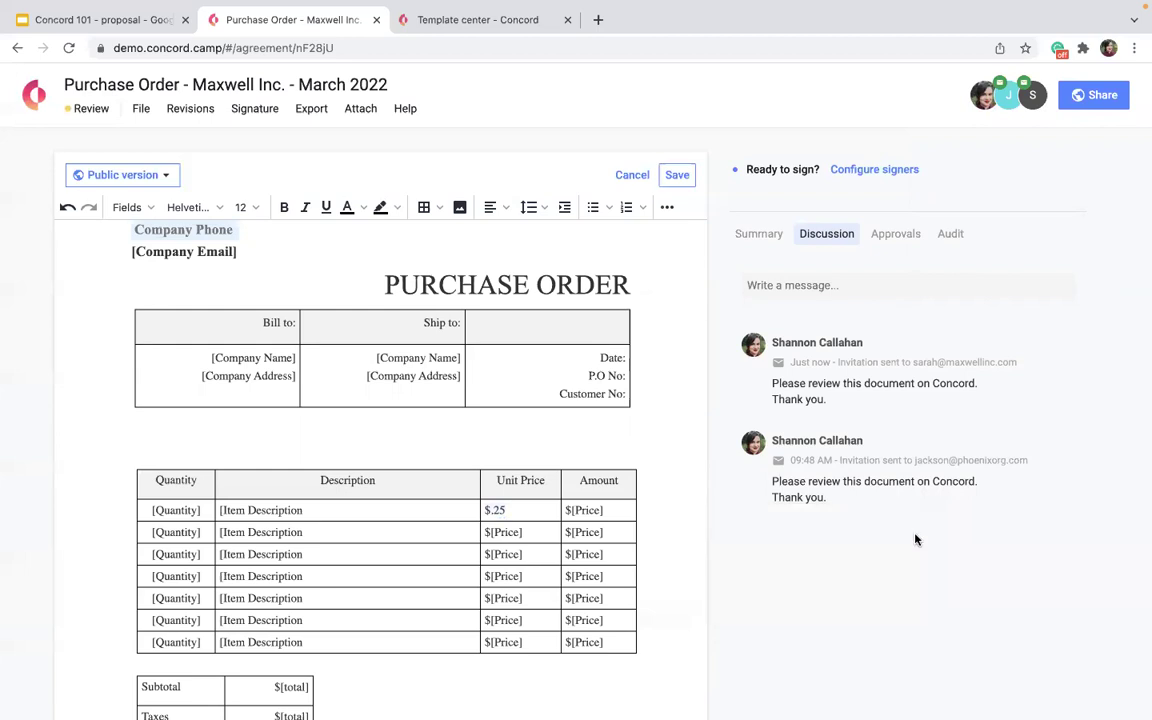
click(947, 235)
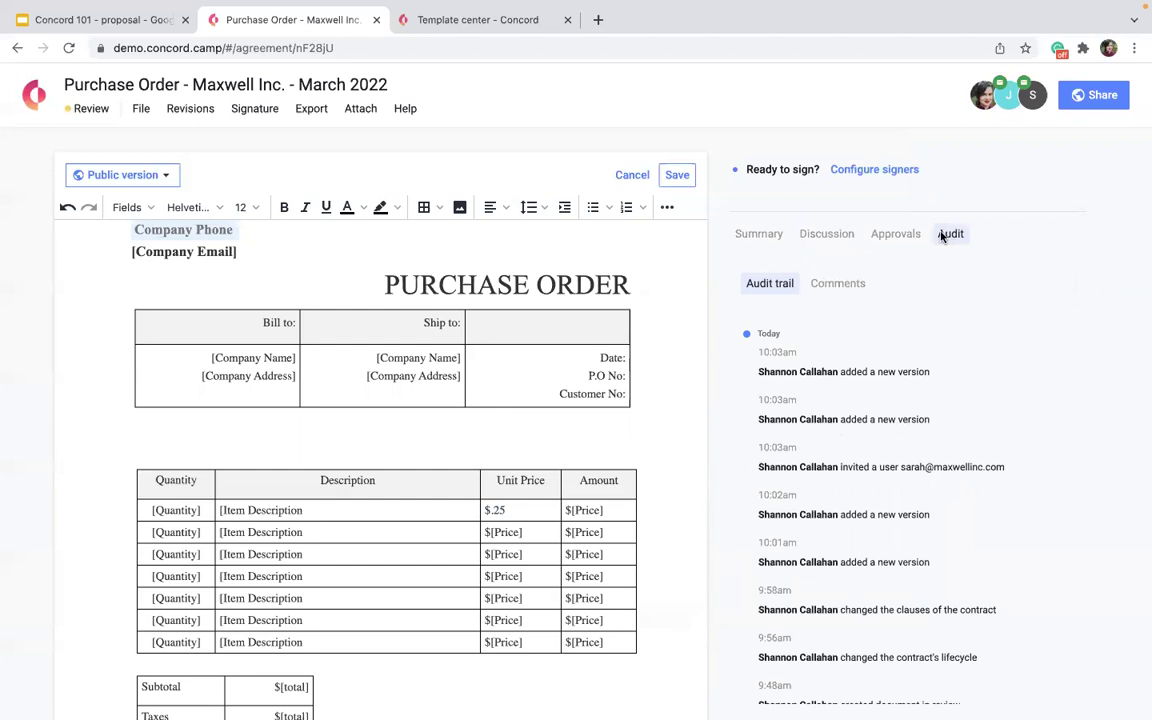
scroll(772, 622, down, 2)
scroll(772, 622, down, 2)
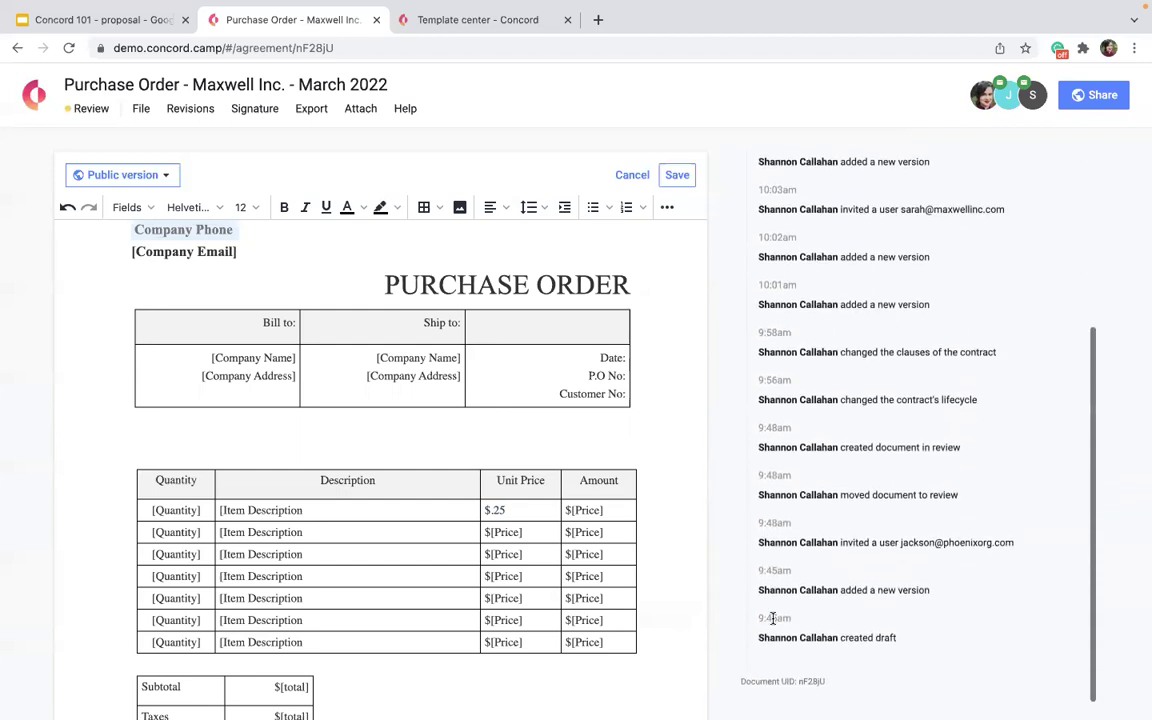
scroll(772, 622, up, 4)
click(836, 285)
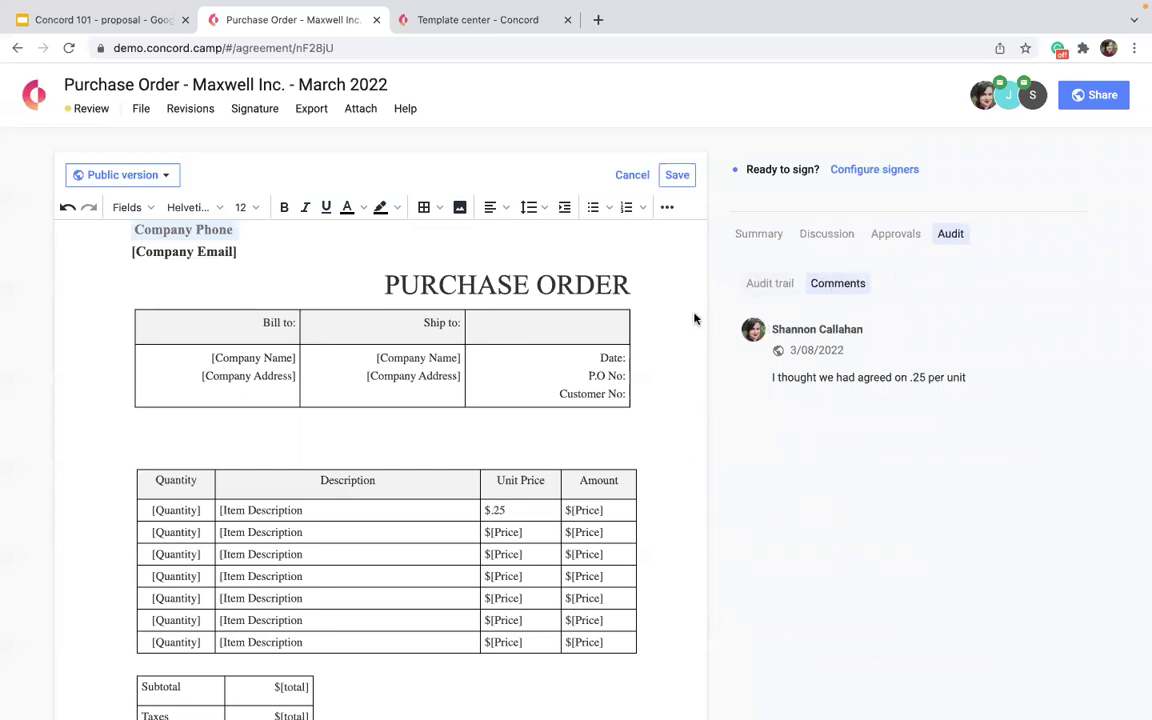
drag(865, 349, 780, 355)
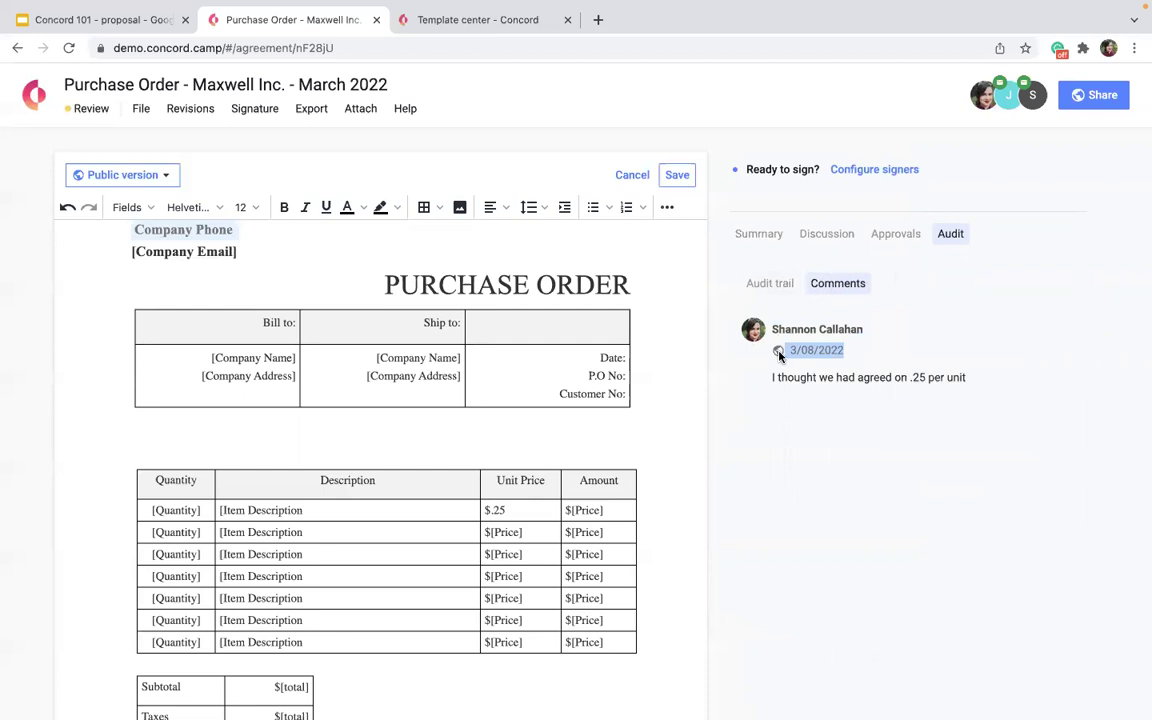
right_click(802, 435)
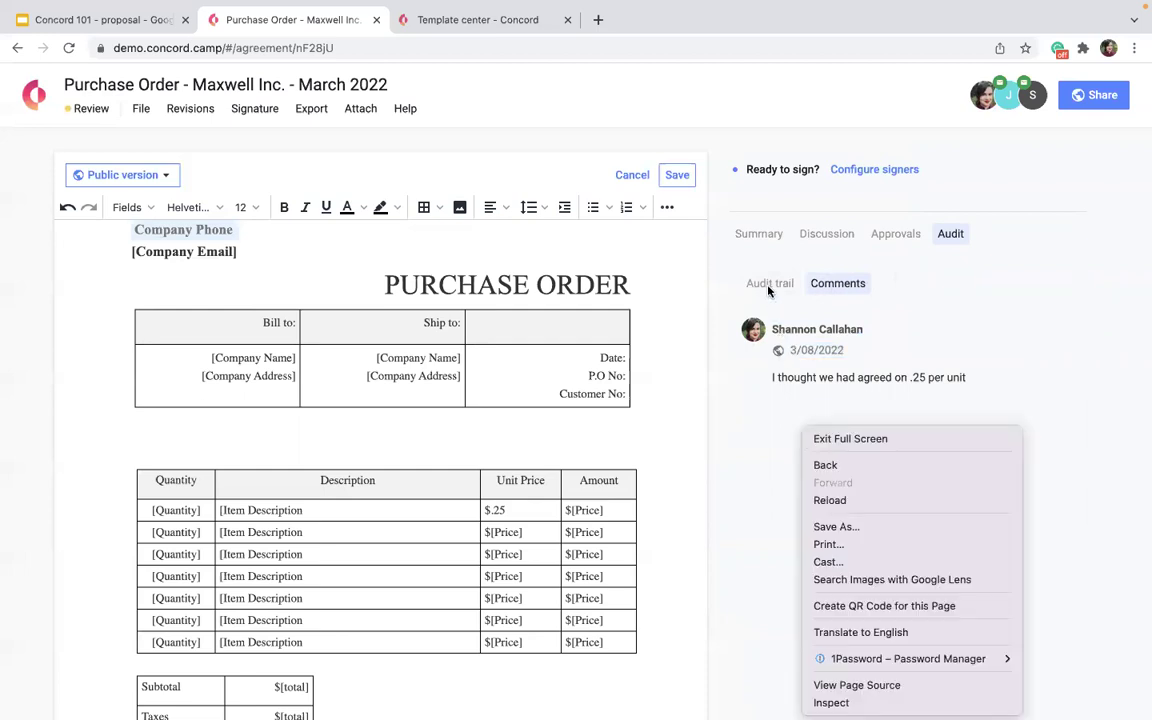
click(765, 289)
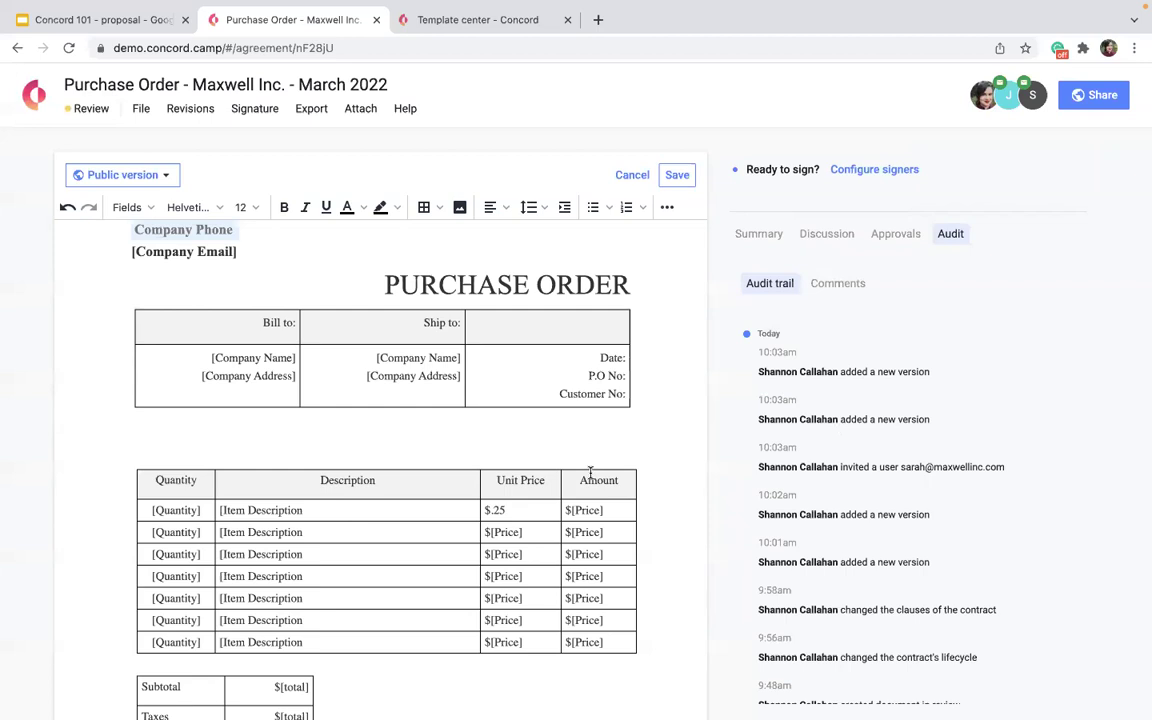
click(838, 283)
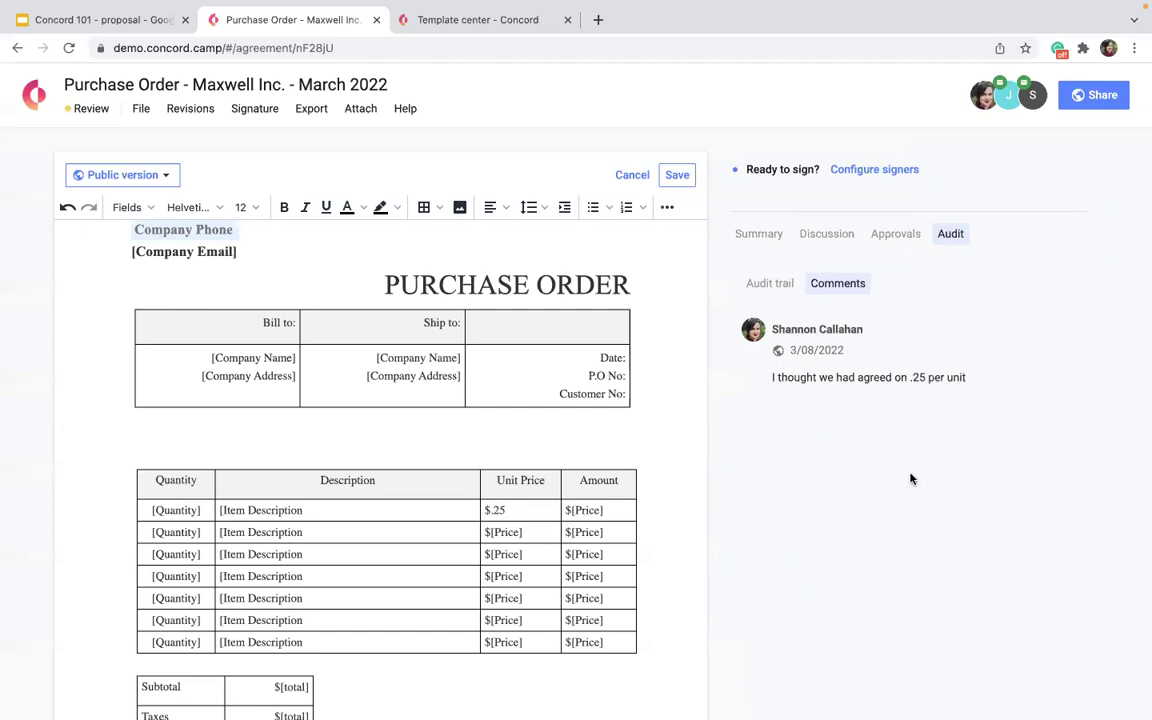
click(827, 240)
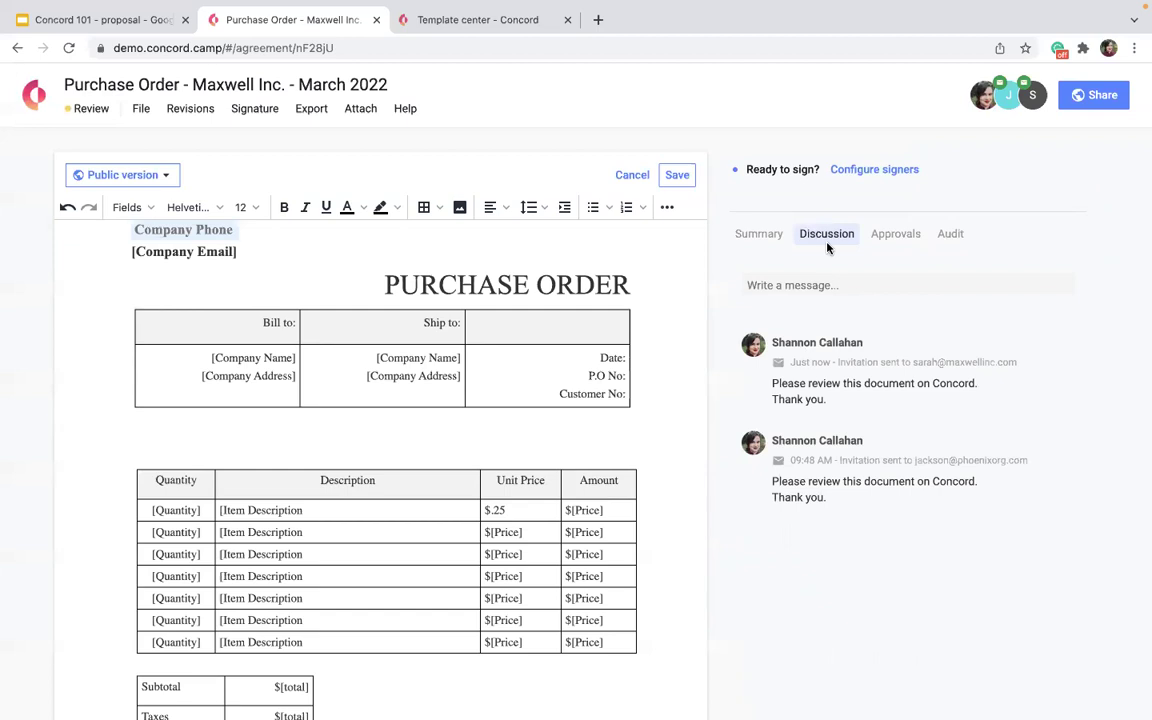
Post the public discussion message 'Firday EOD' on the purchase order.
click(789, 285)
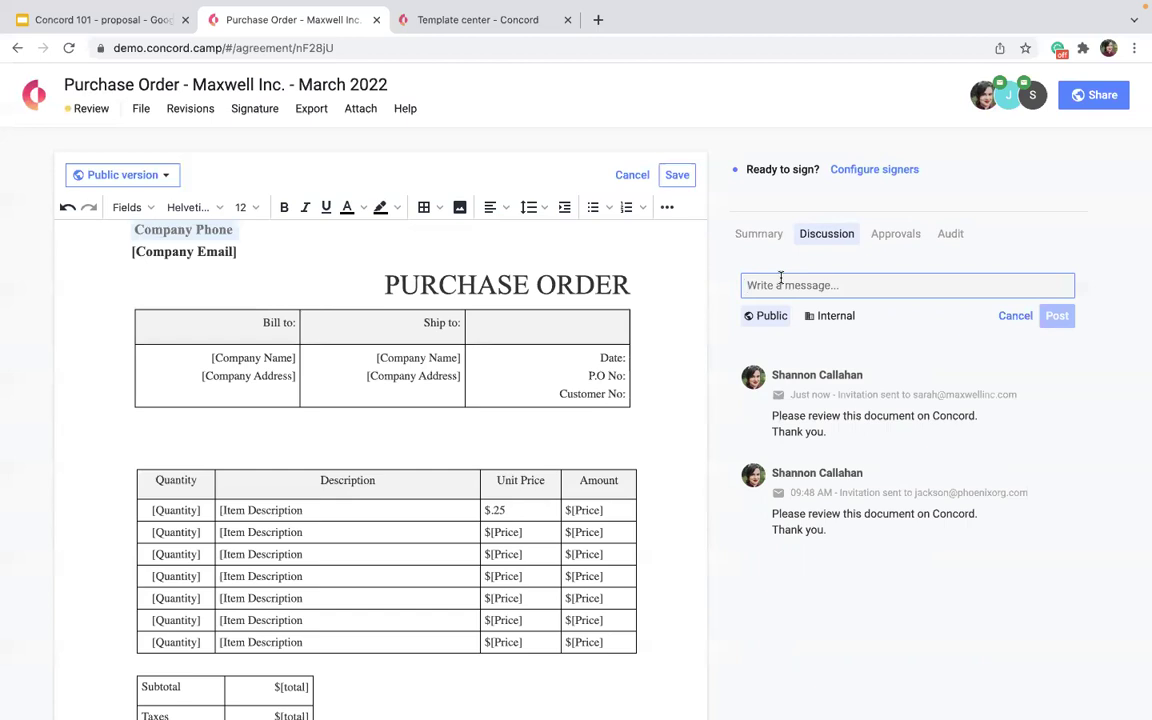
text(Firday EOD)
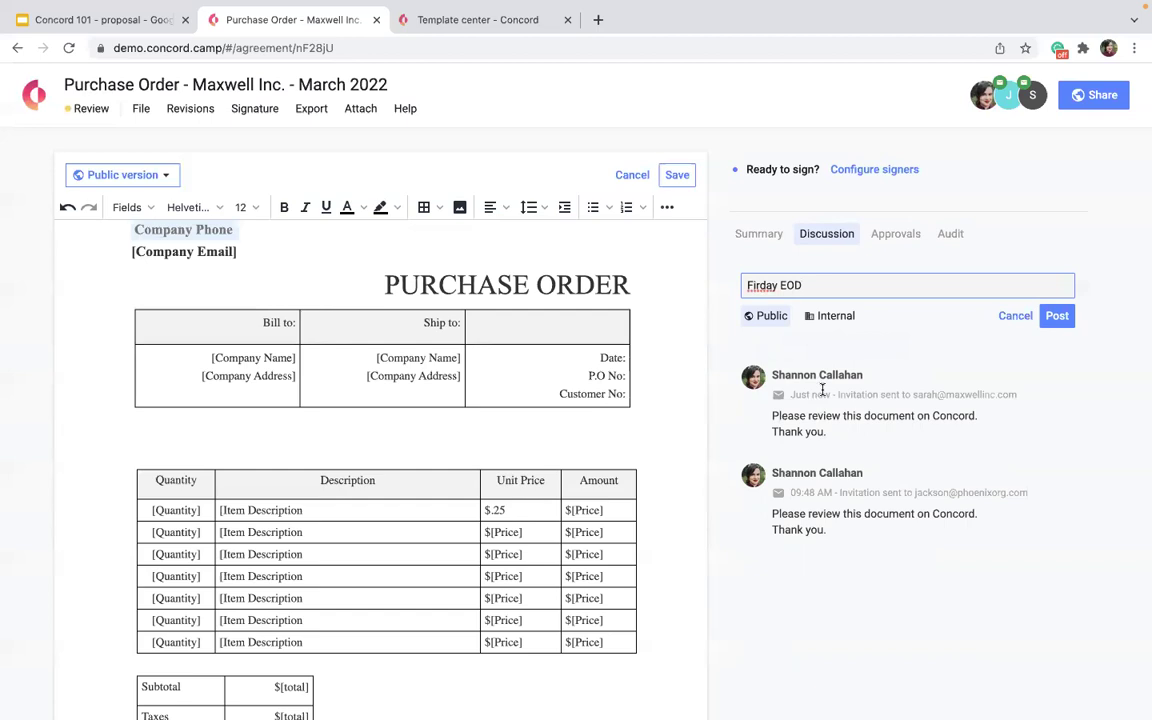
click(1057, 316)
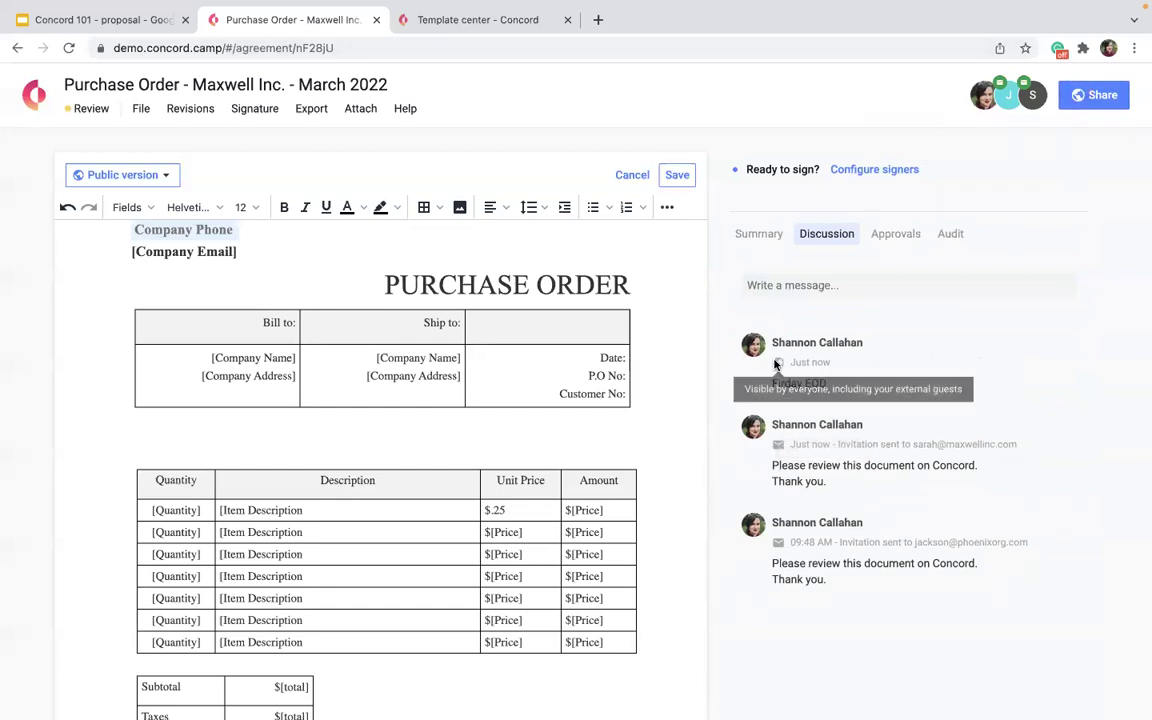
Review who the document was sent to and select the newly posted message text.
click(1028, 100)
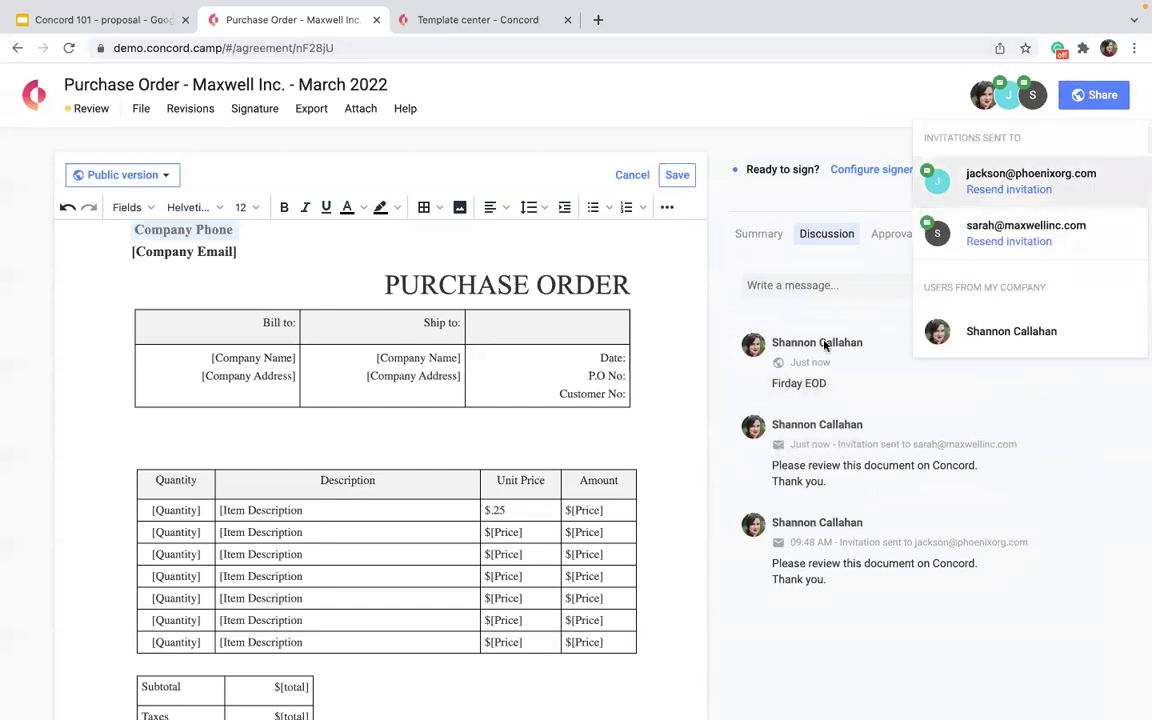
right_click(748, 342)
click(745, 389)
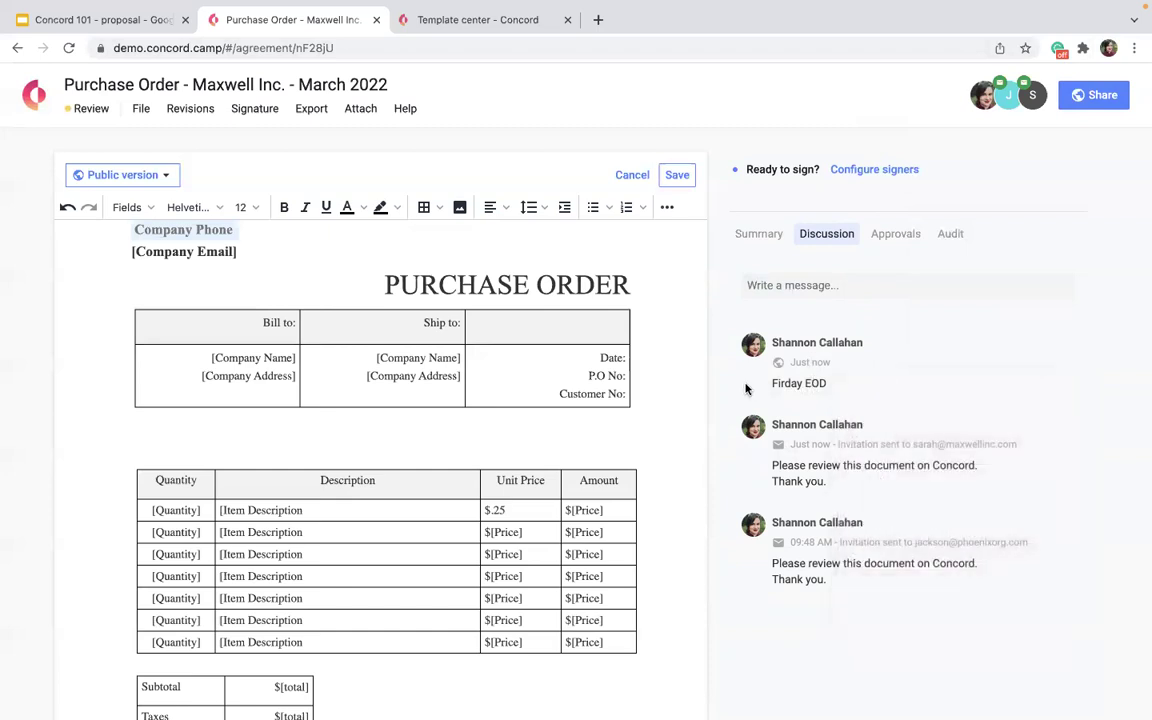
drag(745, 389, 836, 391)
right_click(836, 391)
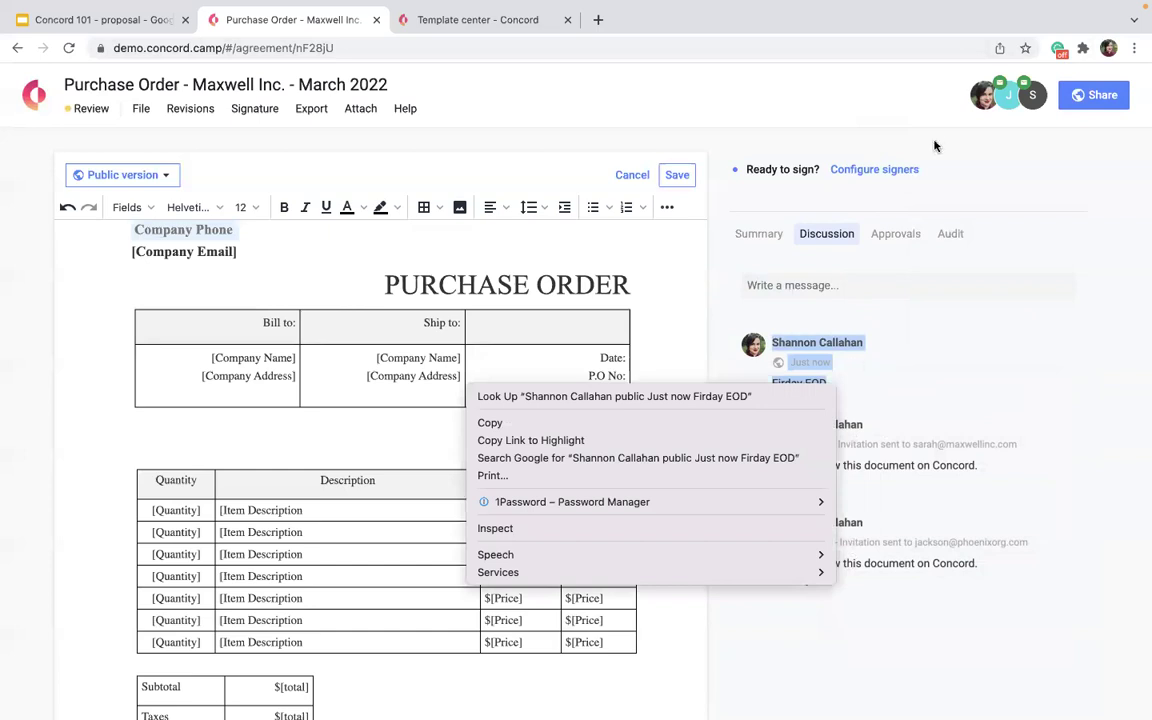
right_click(967, 313)
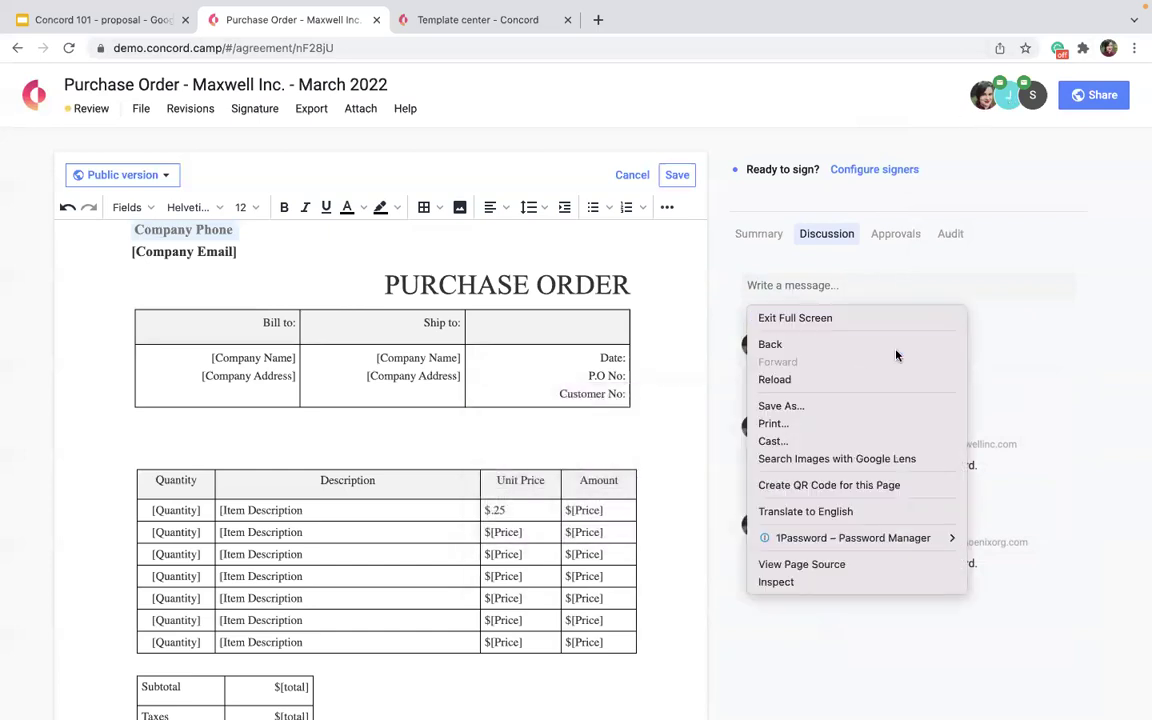
click(1030, 393)
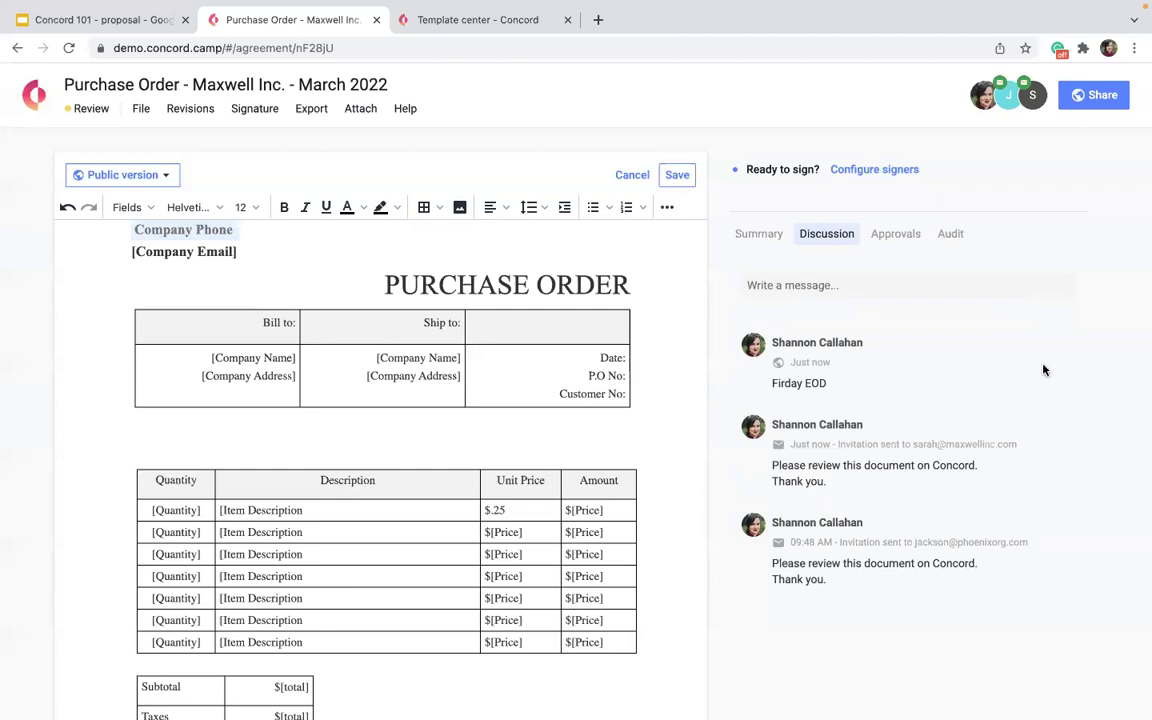
Open the Approvals section, view the approval workflow list, and close it without choosing one.
click(787, 390)
scroll(126, 511, up, 10)
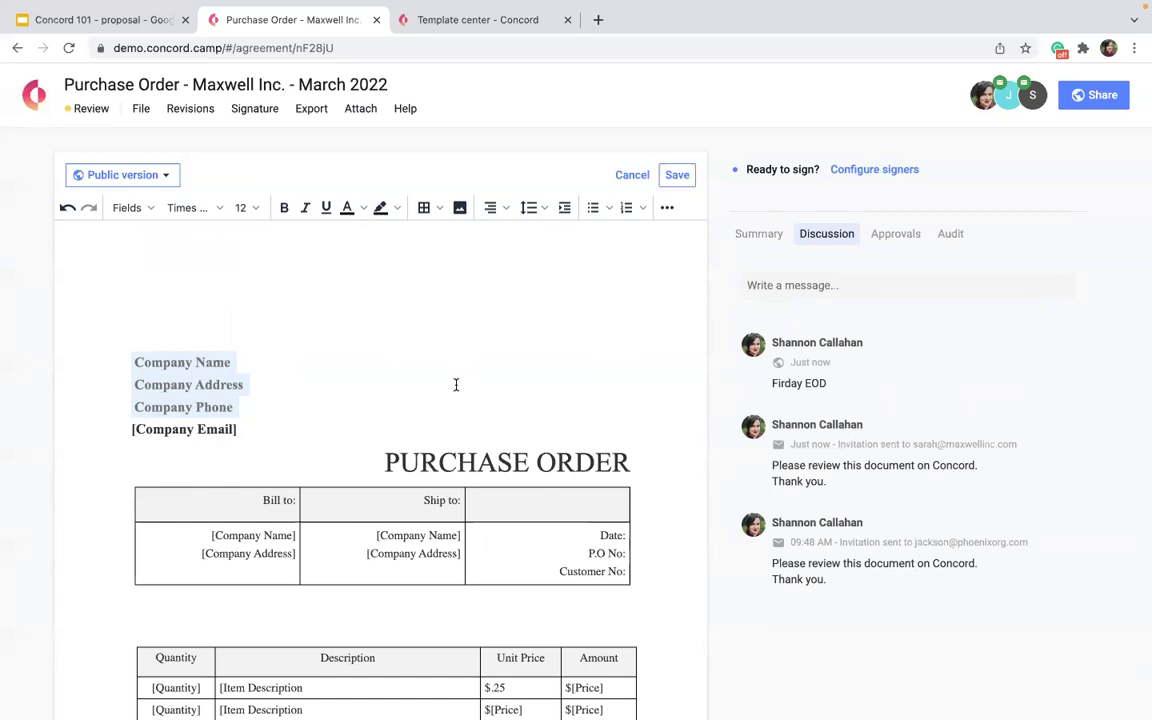
click(875, 236)
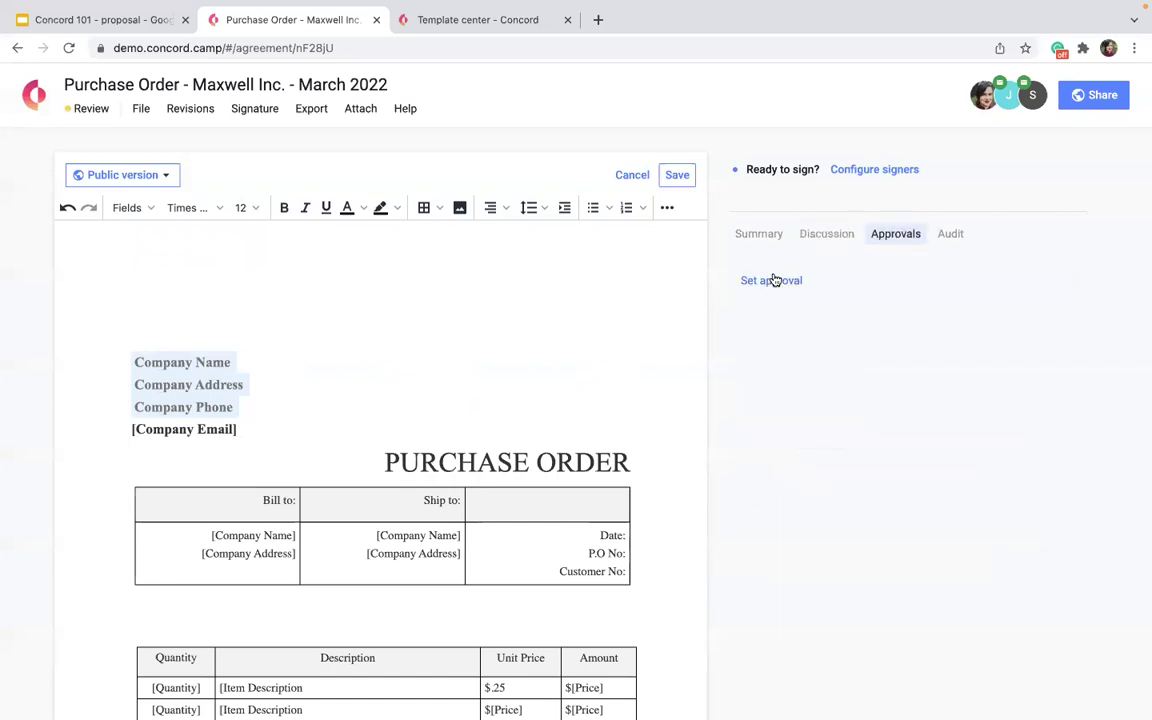
click(771, 278)
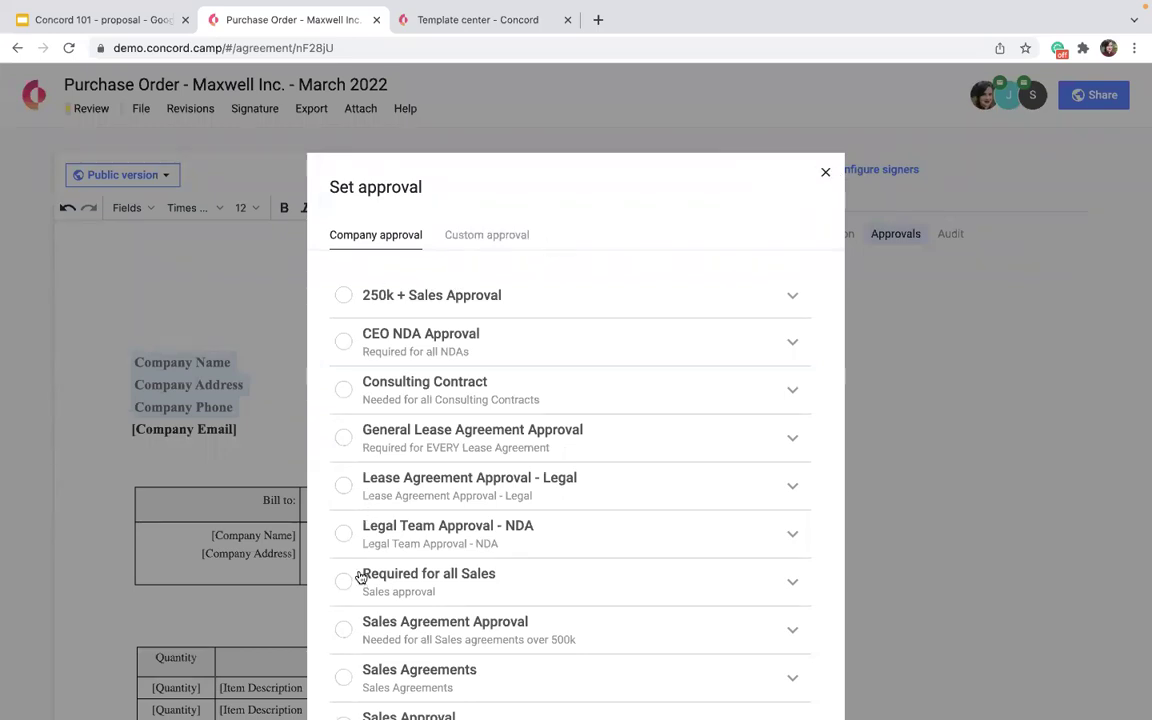
click(825, 176)
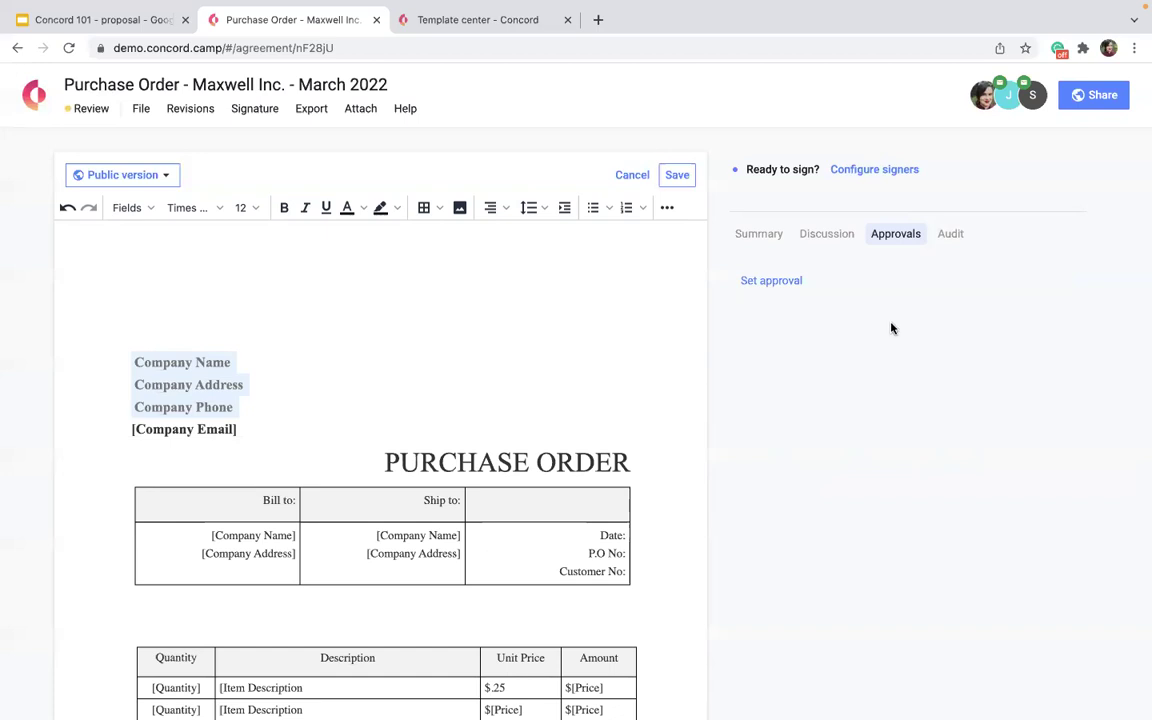
click(364, 112)
click(389, 191)
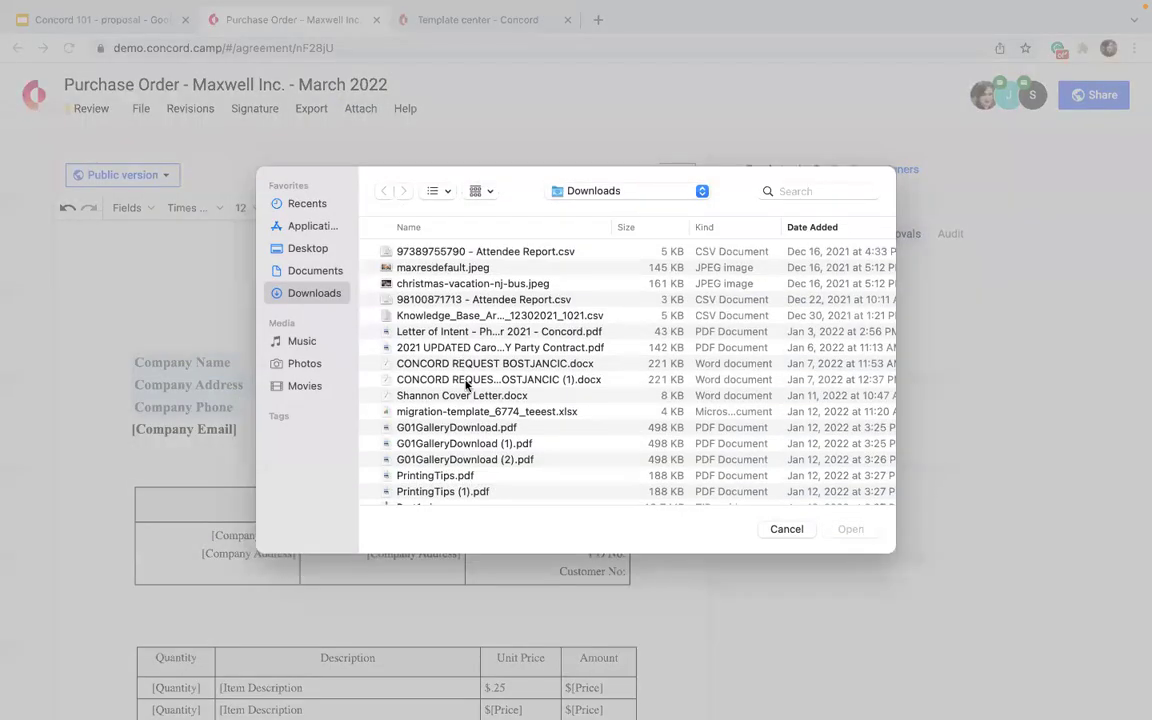
scroll(560, 460, down, 10)
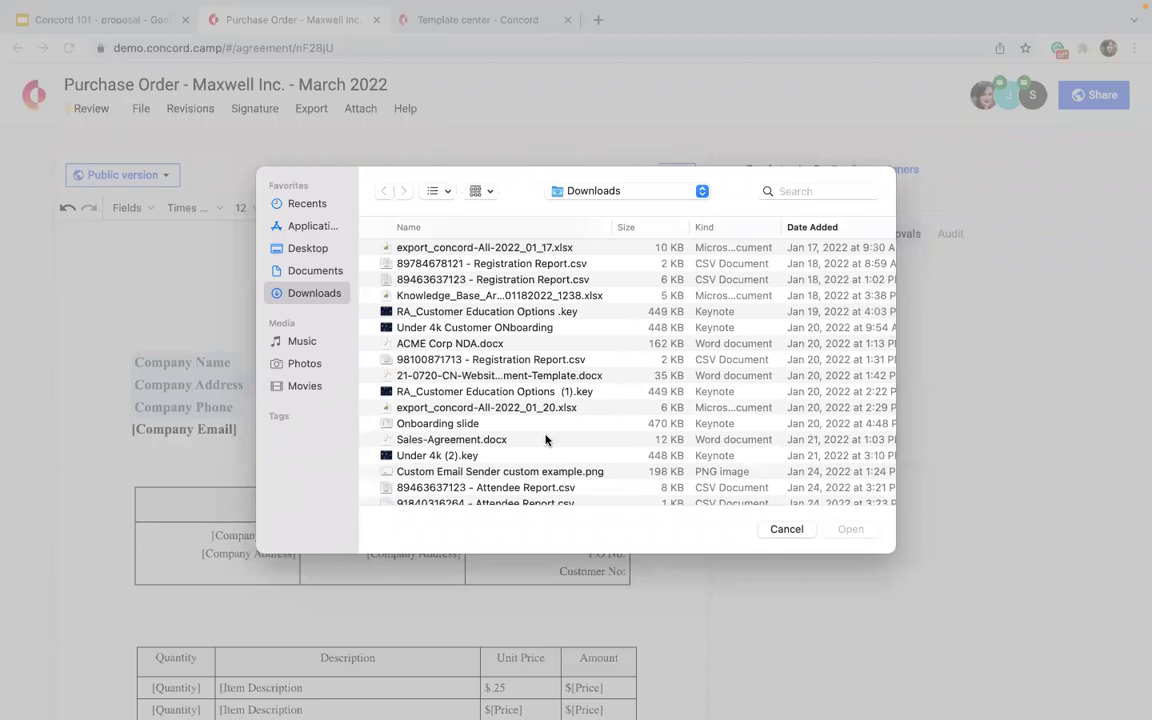
click(460, 359)
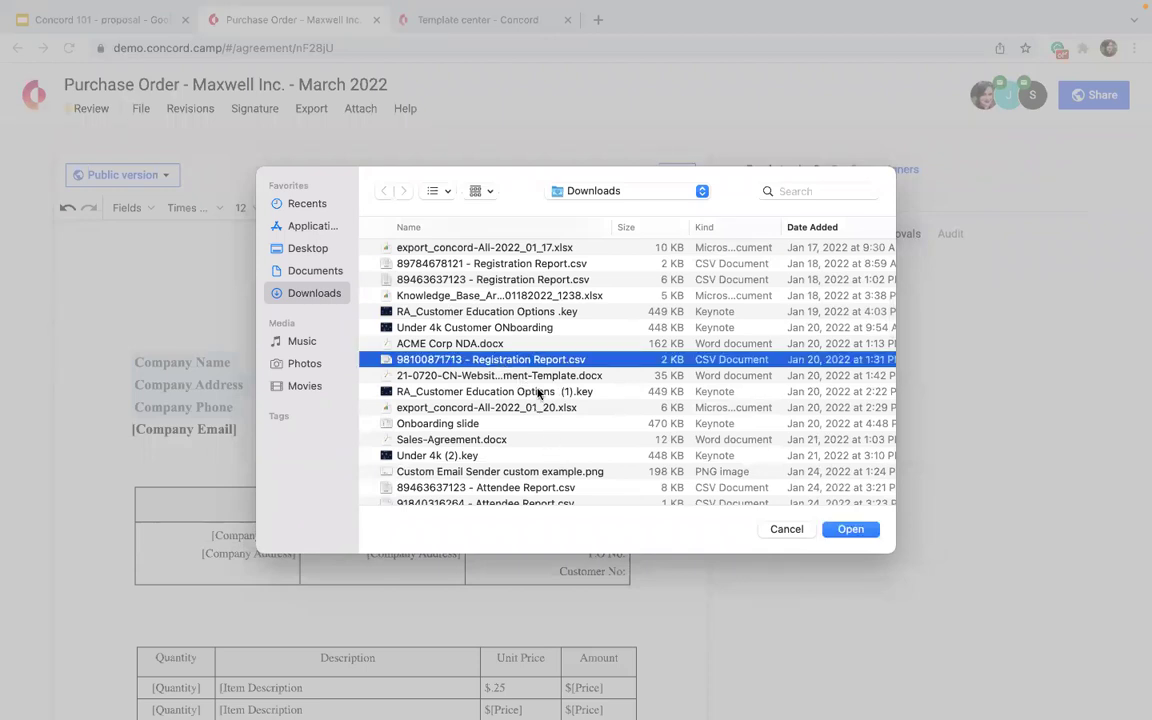
click(851, 529)
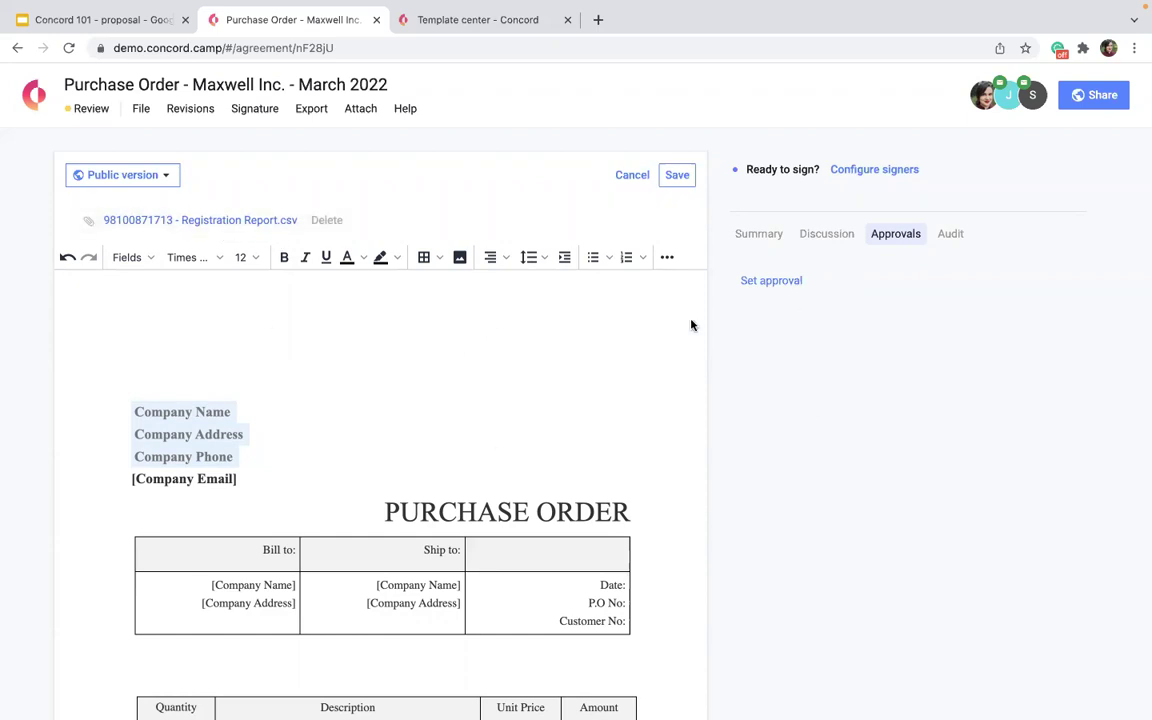
right_click(473, 401)
click(748, 315)
Search 'ten minute timer' in a new tab and show the countdown full screen.
click(597, 21)
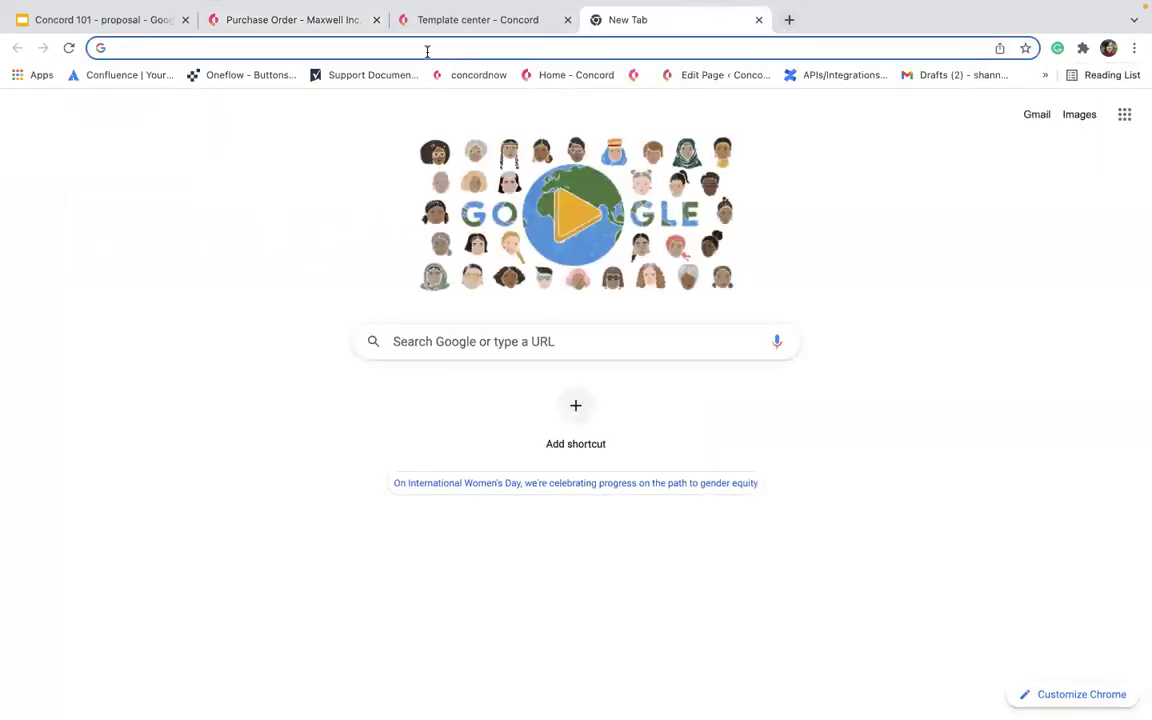
click(427, 49)
text(ten minute timer)
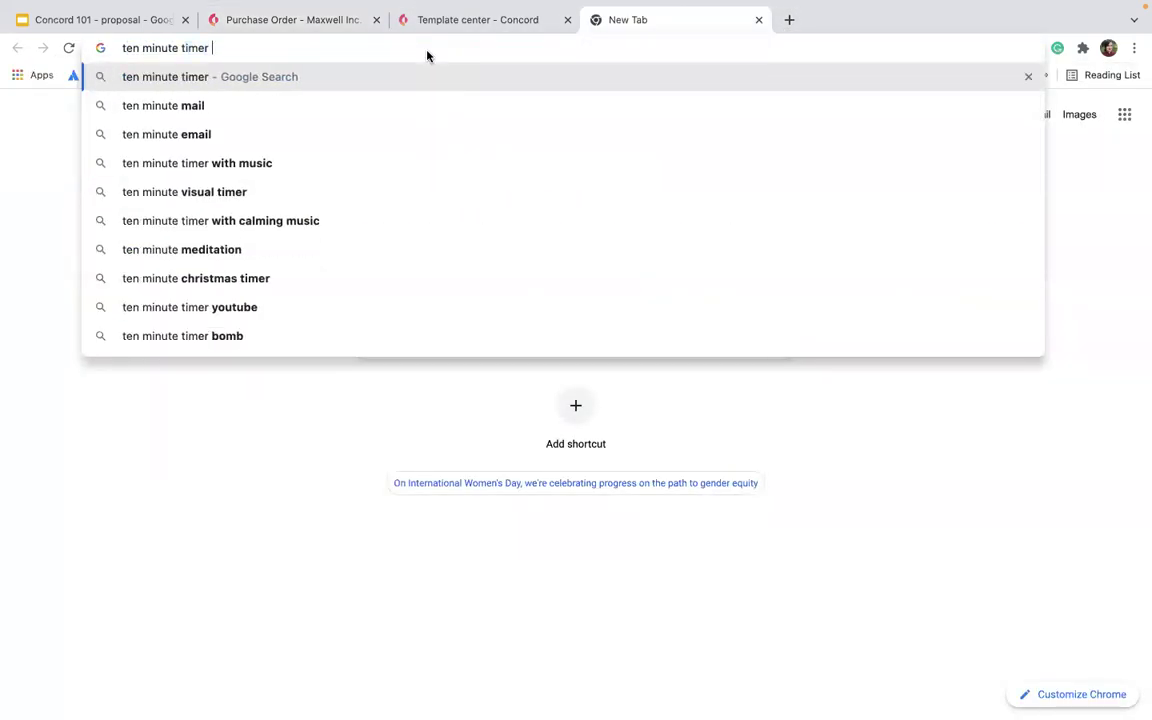
key(Return)
click(597, 392)
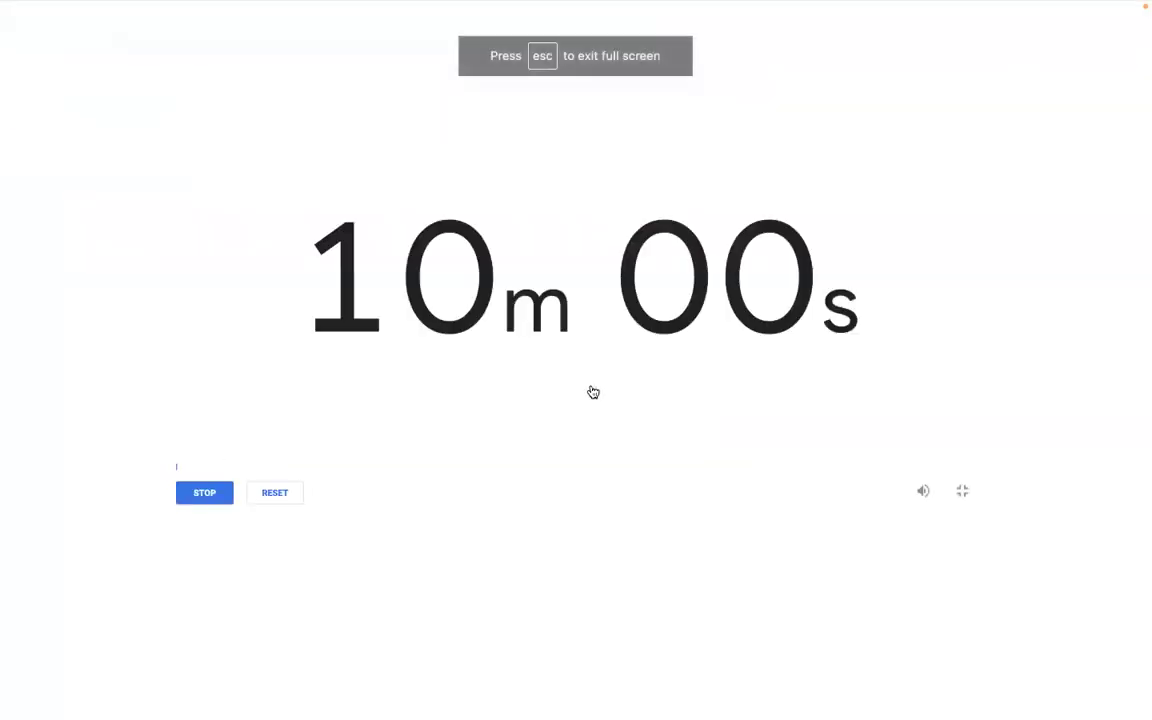
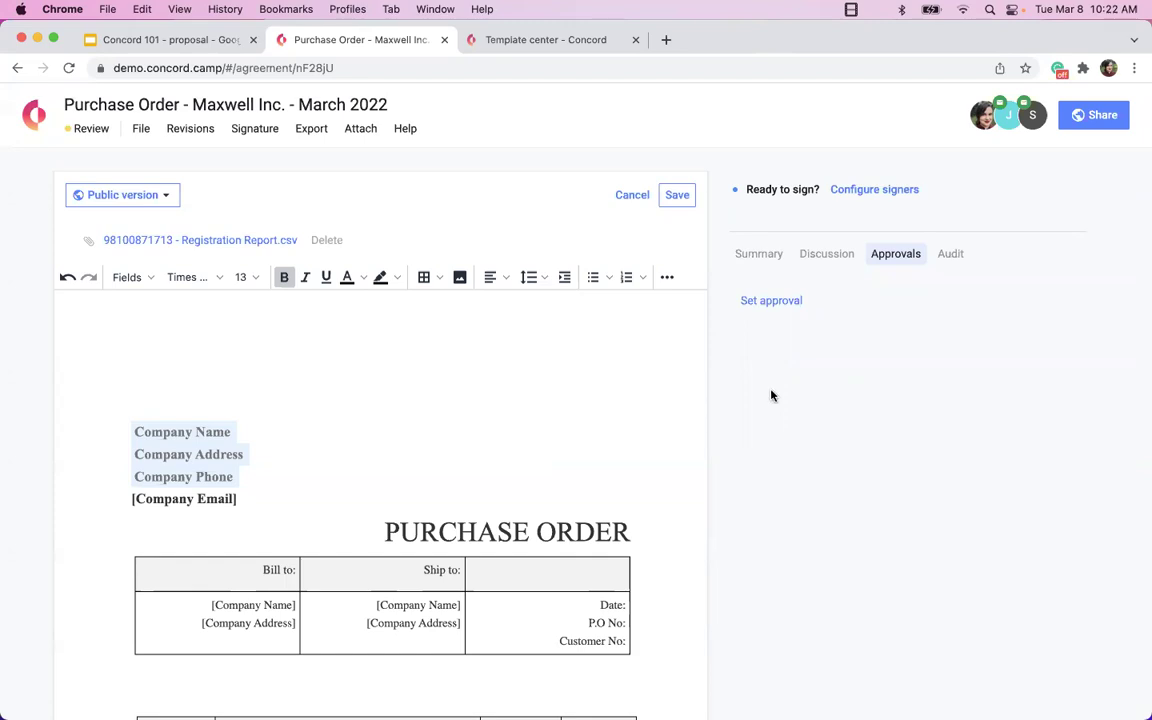
Browse the Company approvals list and the Custom approval step types in Set approval.
click(759, 303)
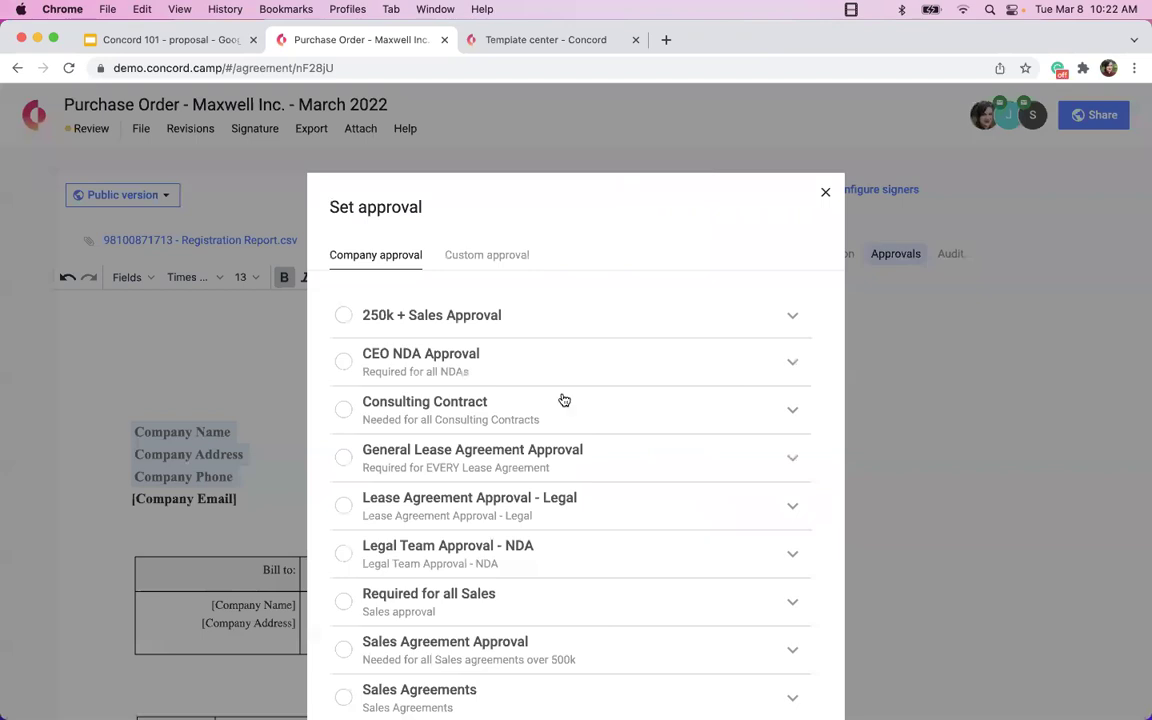
scroll(564, 400, down, 3)
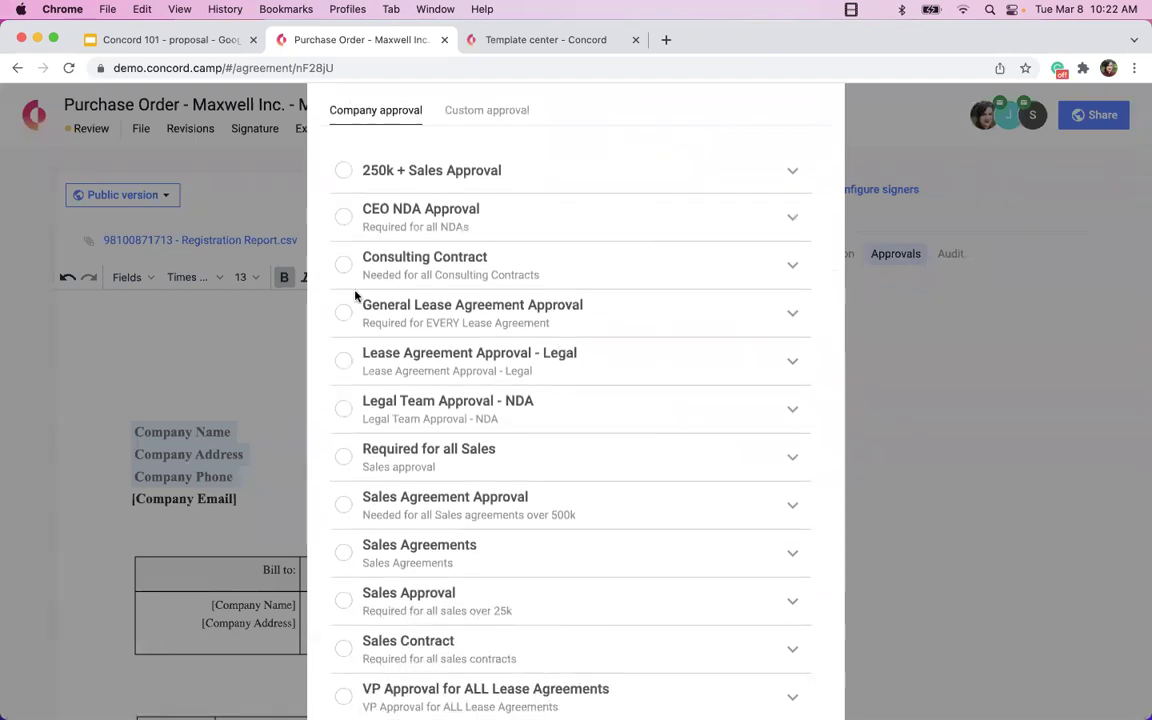
click(488, 121)
click(368, 220)
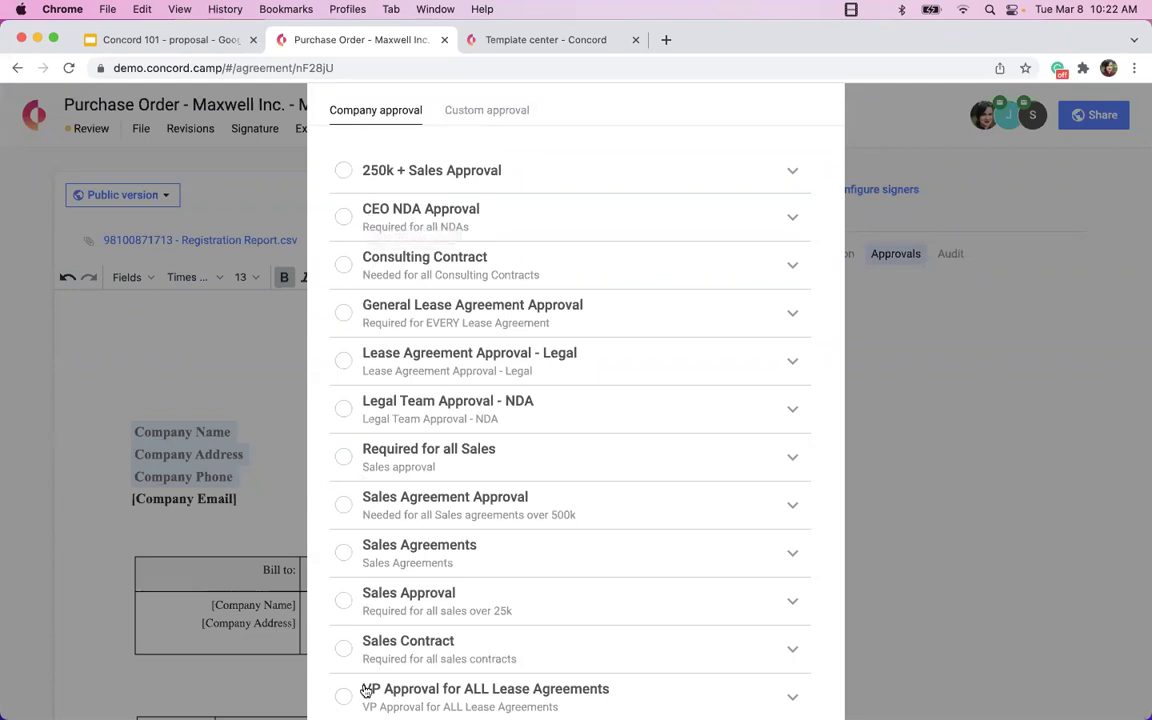
scroll(363, 690, down, 3)
scroll(363, 696, down, 2)
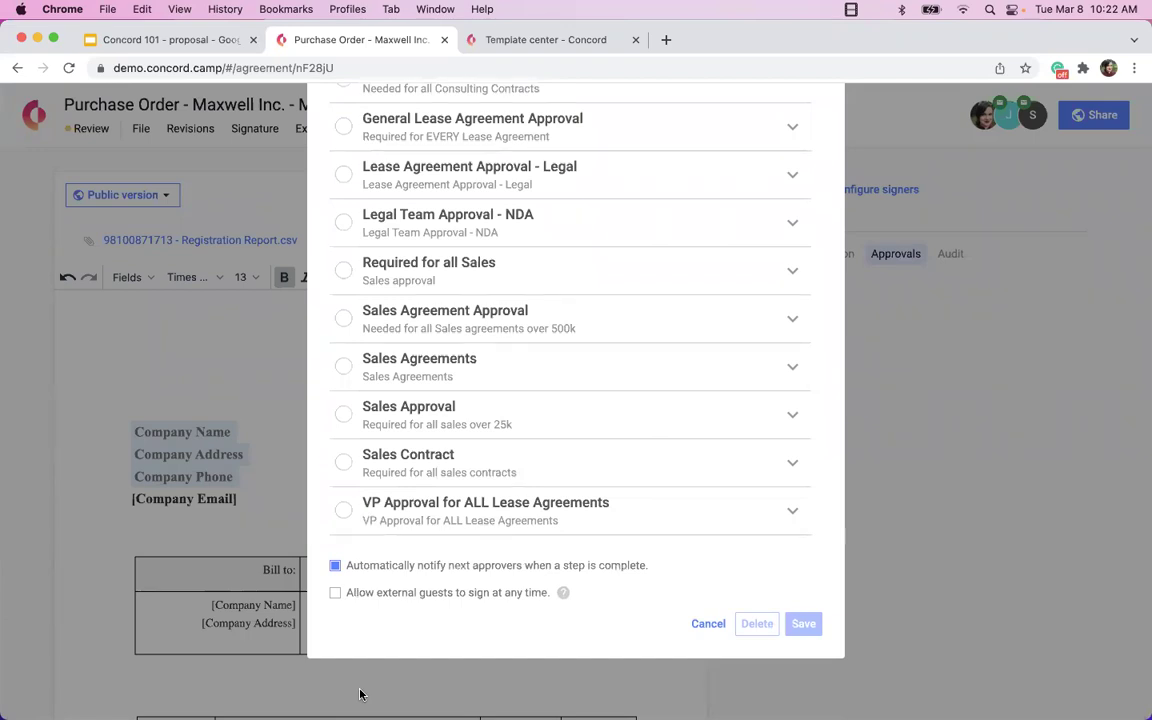
scroll(361, 694, up, 5)
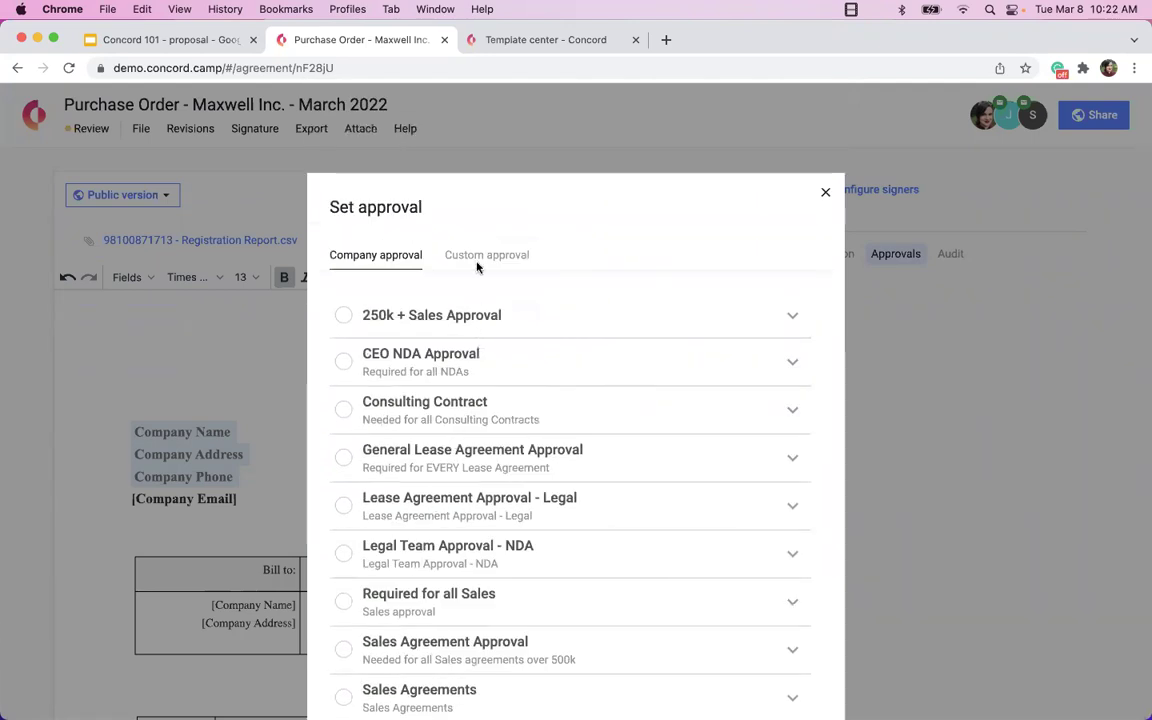
click(477, 262)
click(504, 304)
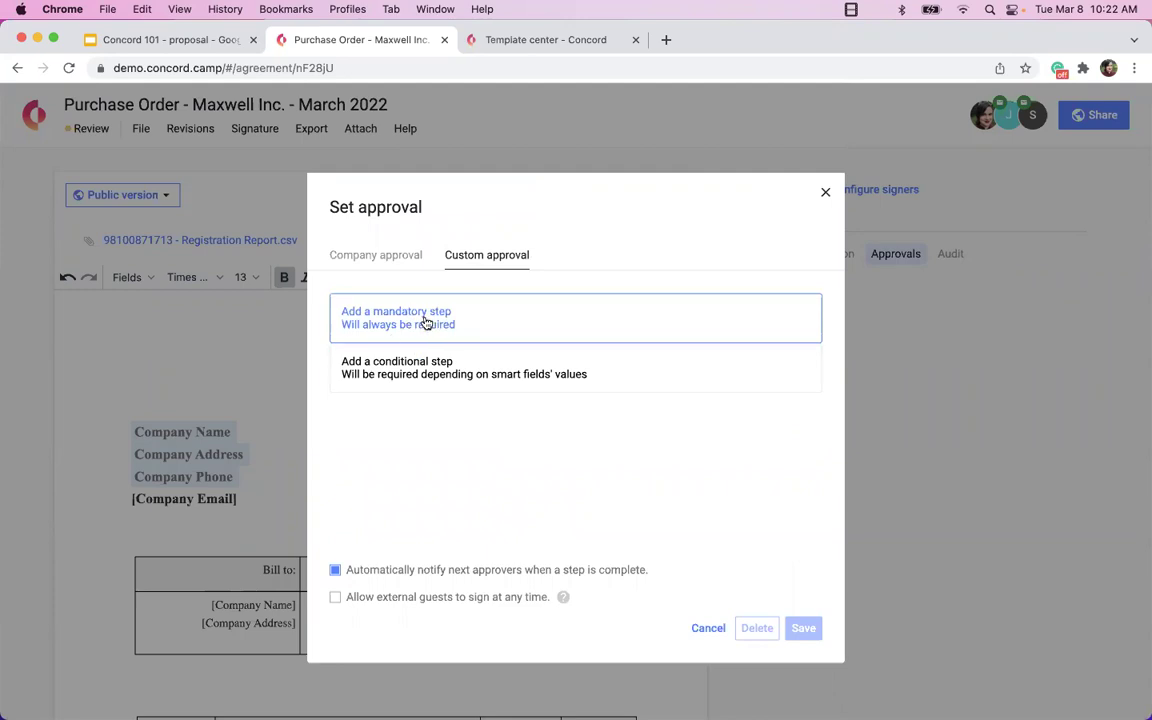
click(378, 258)
scroll(381, 358, down, 3)
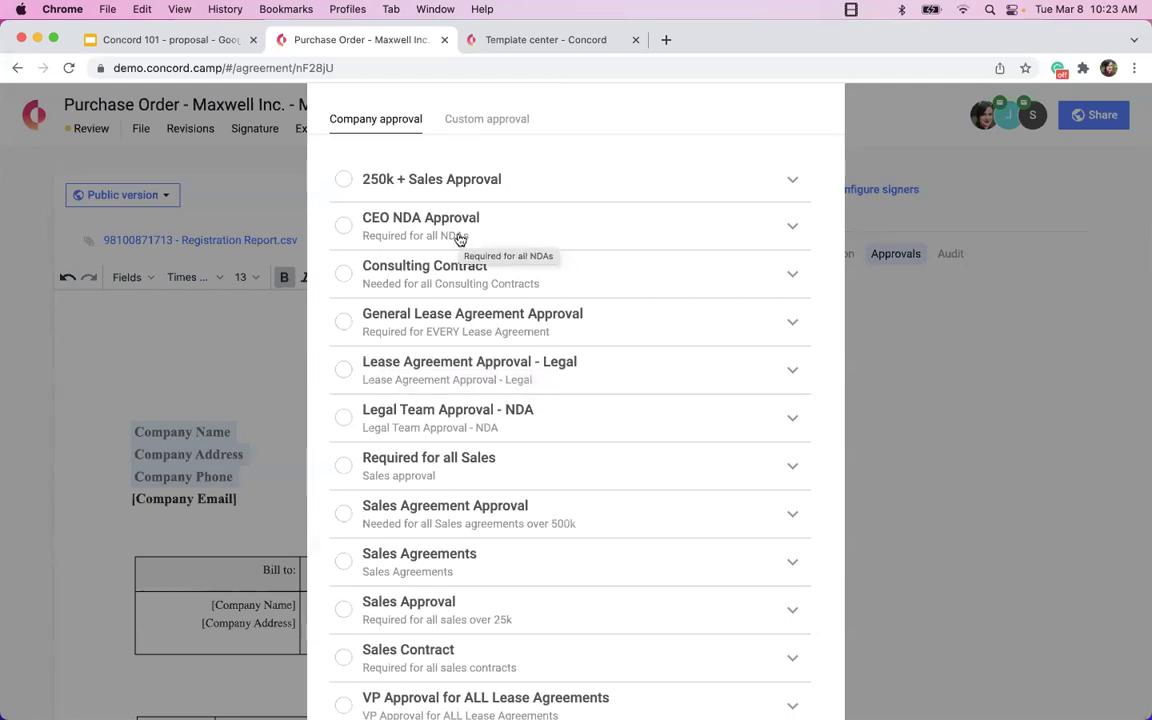
Check the CEO NDA Approval approvers, then select Required for all Sales and save.
click(790, 234)
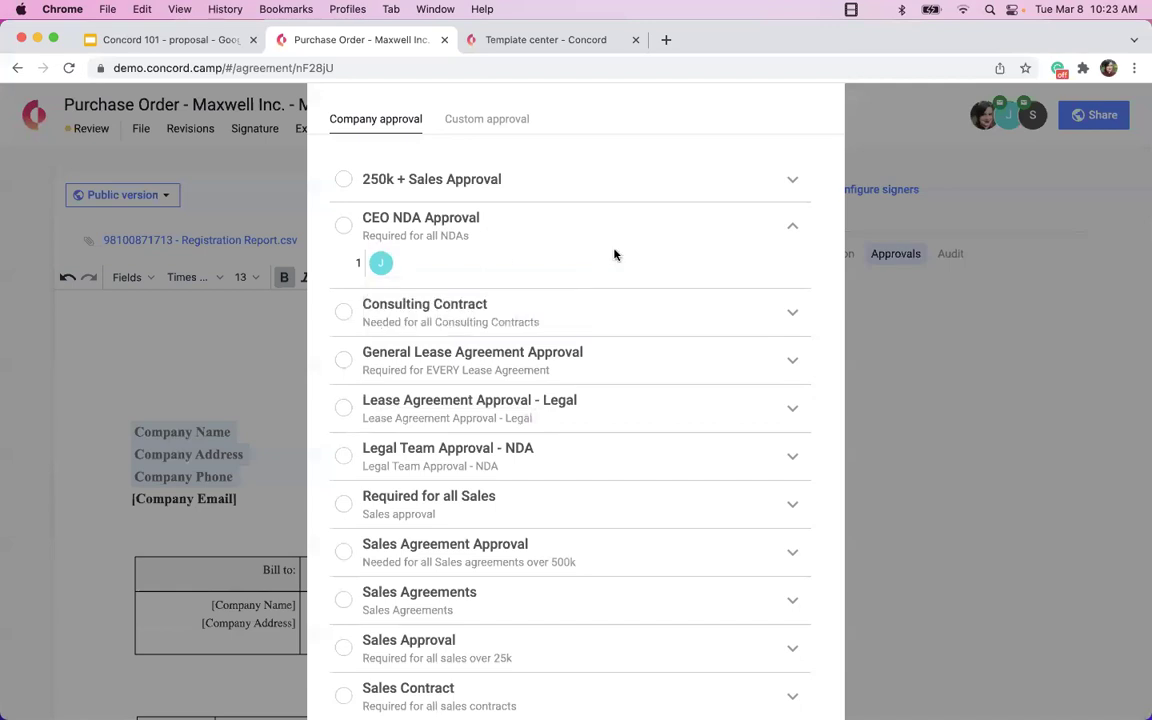
scroll(614, 254, down, 1)
scroll(602, 254, down, 5)
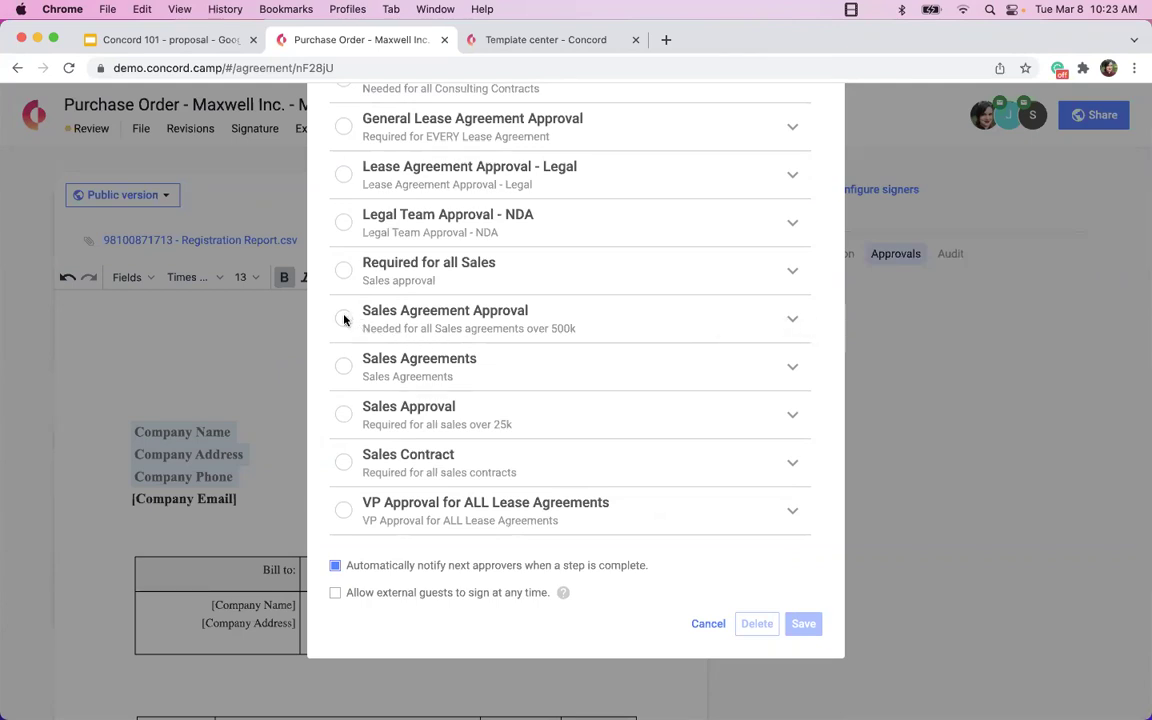
click(343, 269)
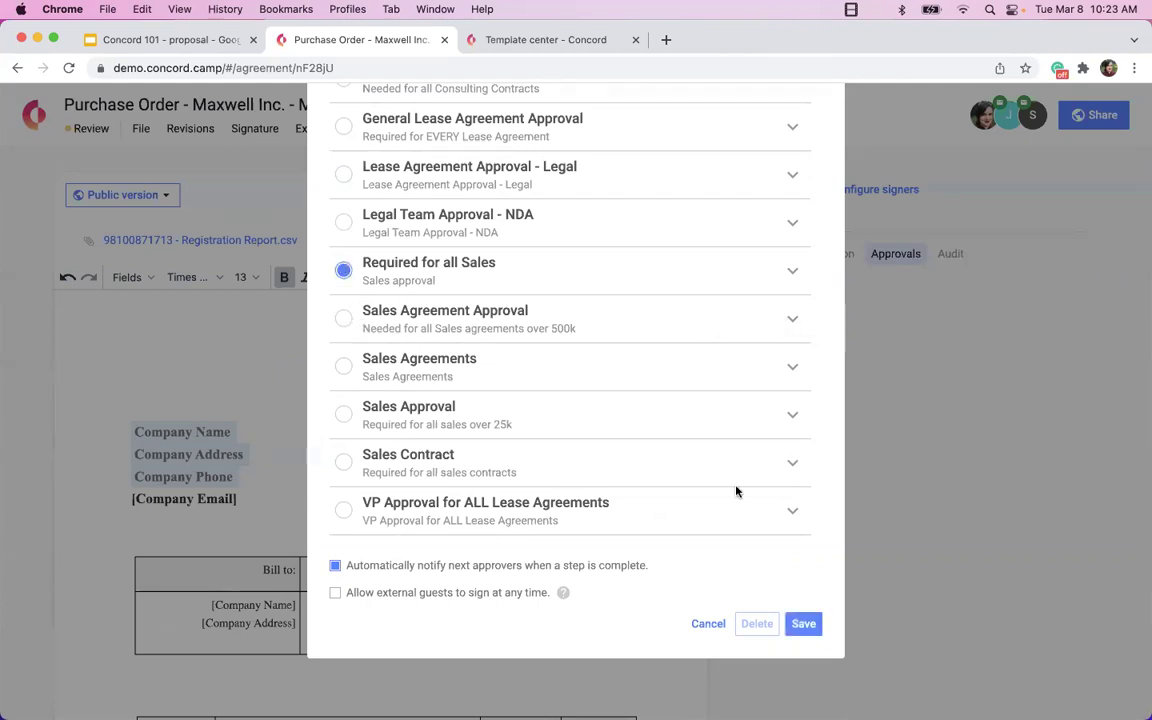
click(804, 624)
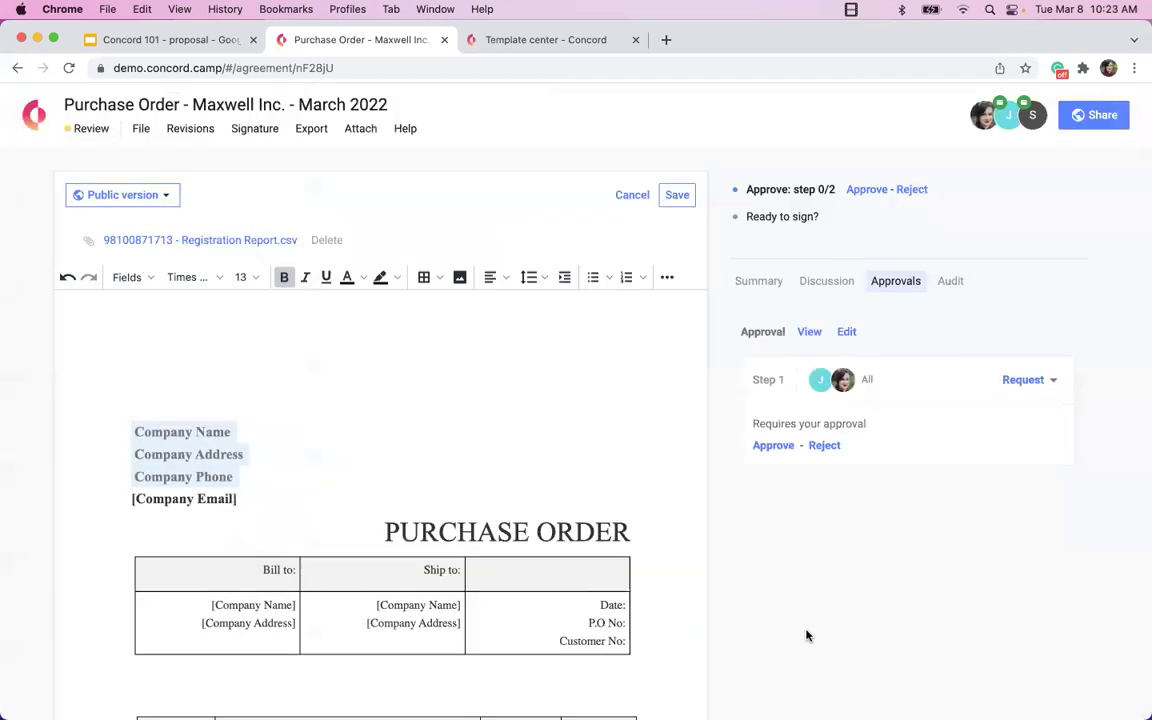
Reopen the approval choices and select General Lease Agreement Approval.
click(845, 332)
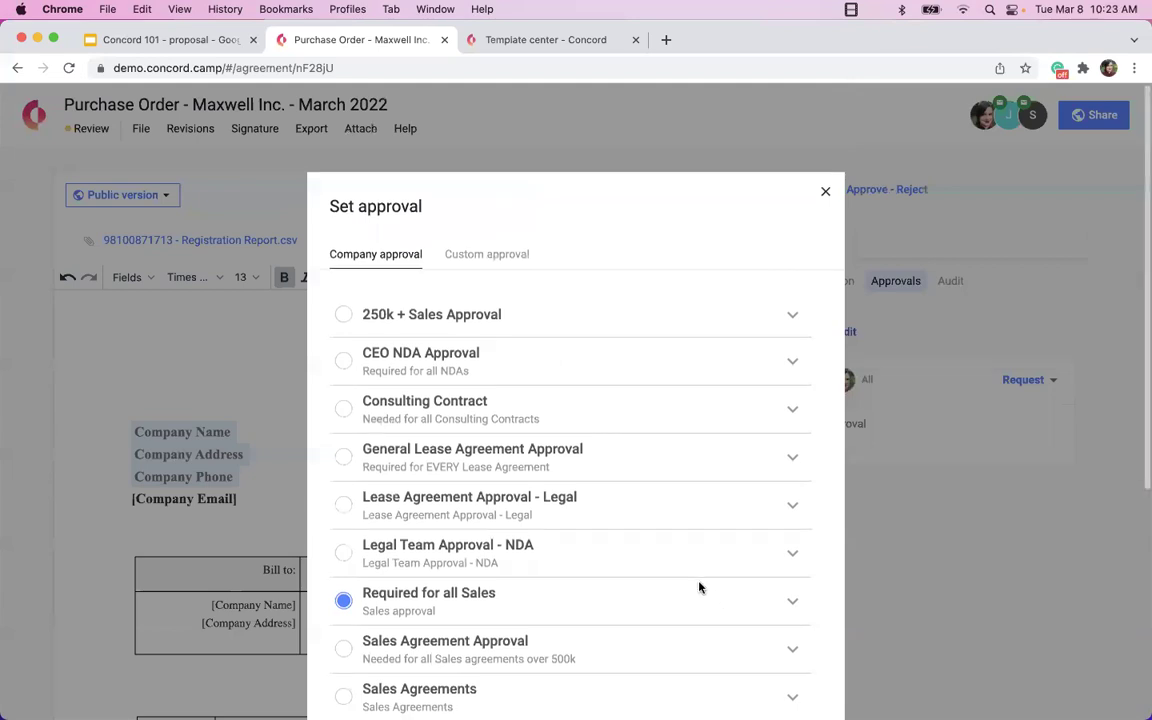
scroll(697, 586, down, 5)
scroll(699, 587, down, 1)
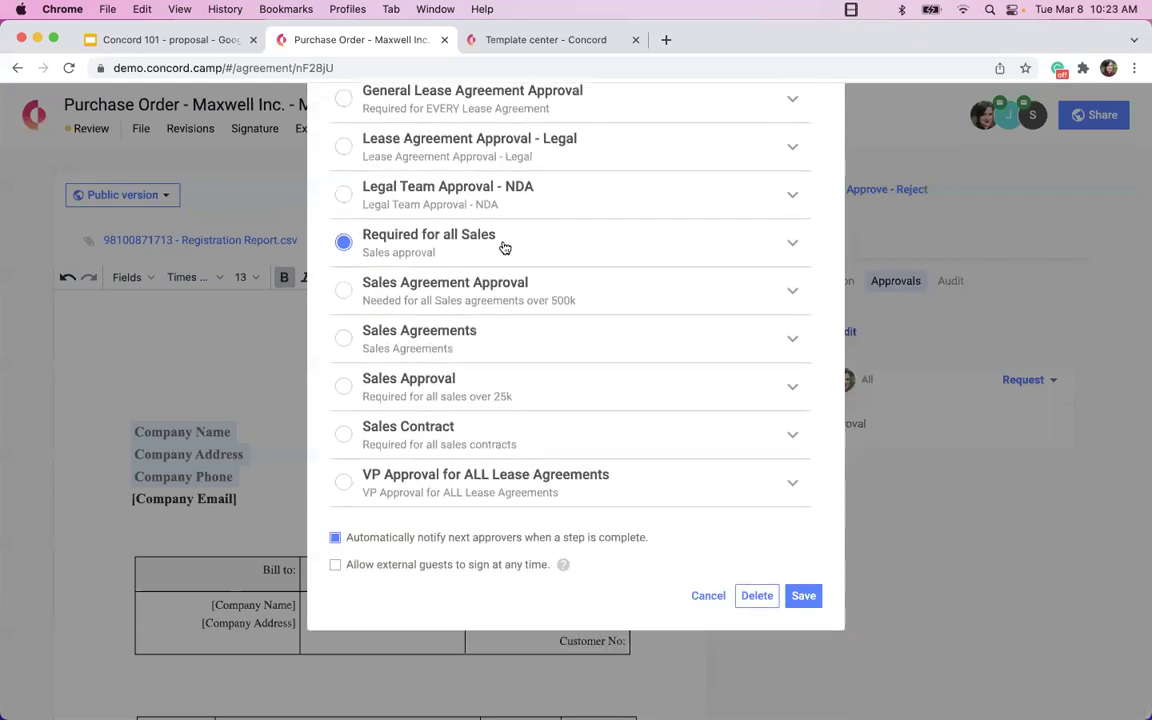
drag(499, 206, 368, 210)
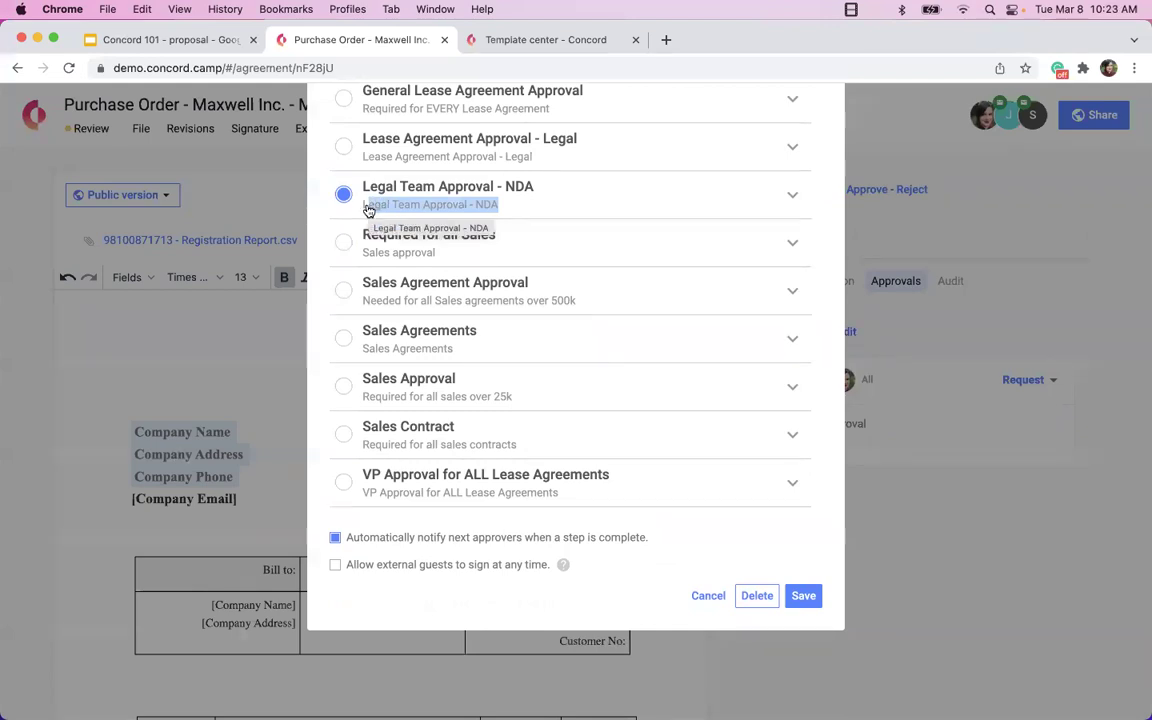
drag(512, 397, 354, 406)
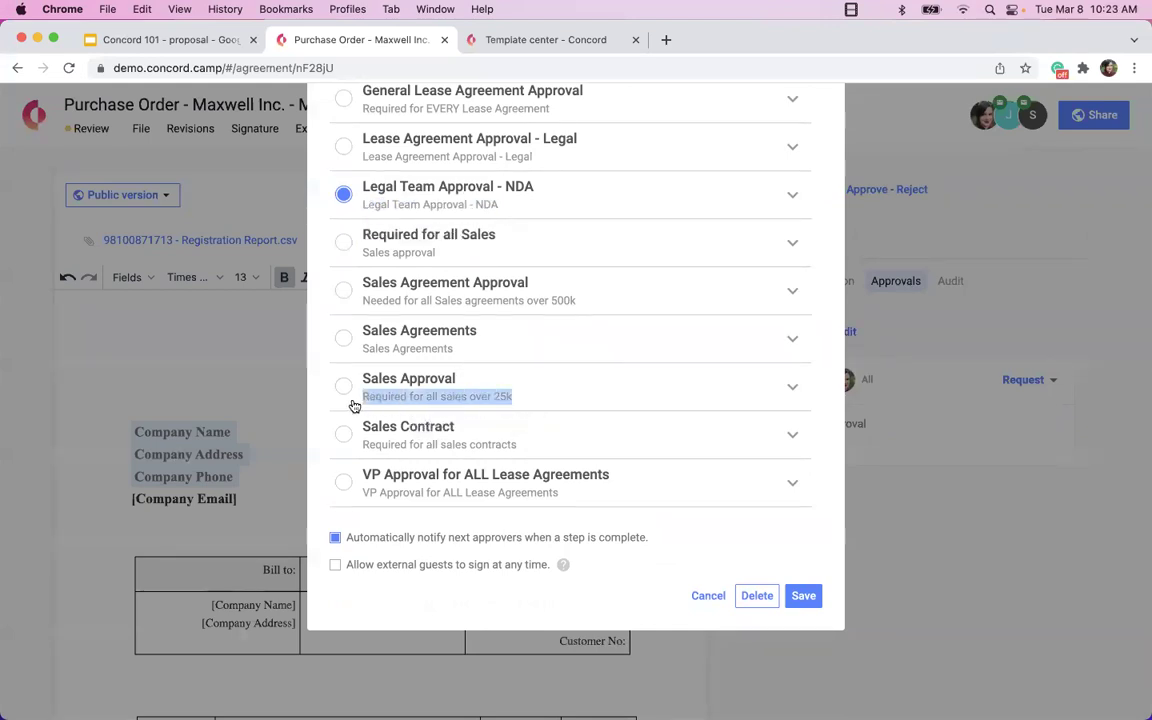
scroll(517, 306, up, 4)
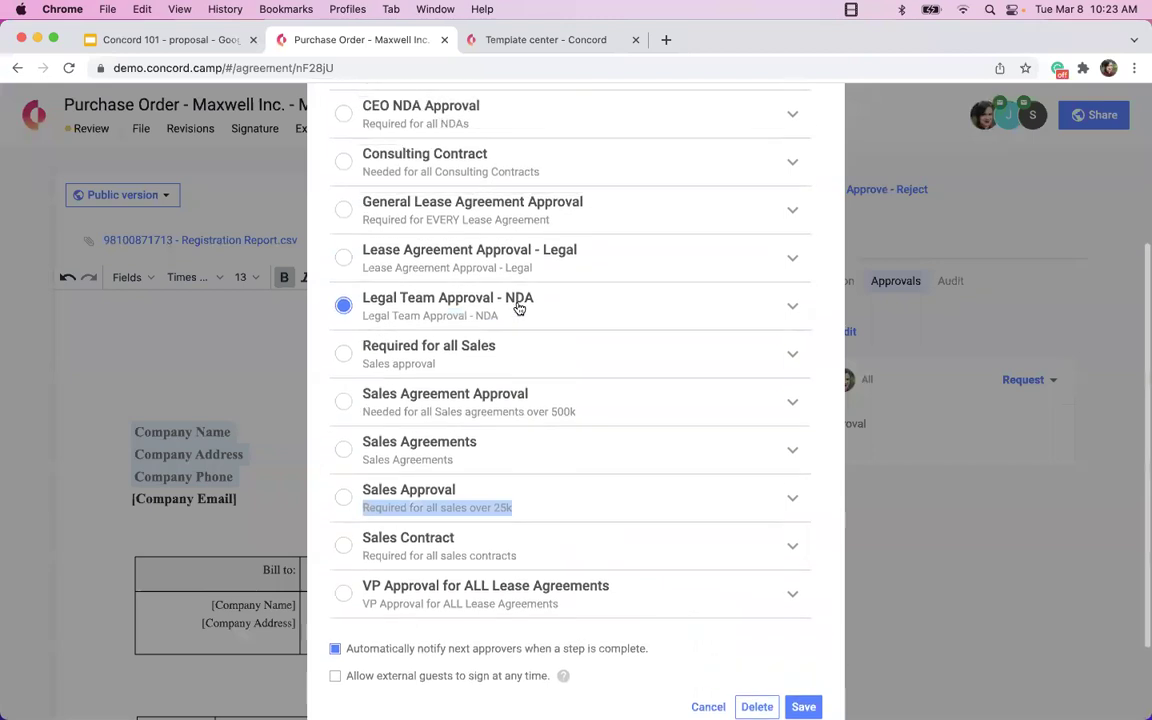
drag(357, 206, 363, 196)
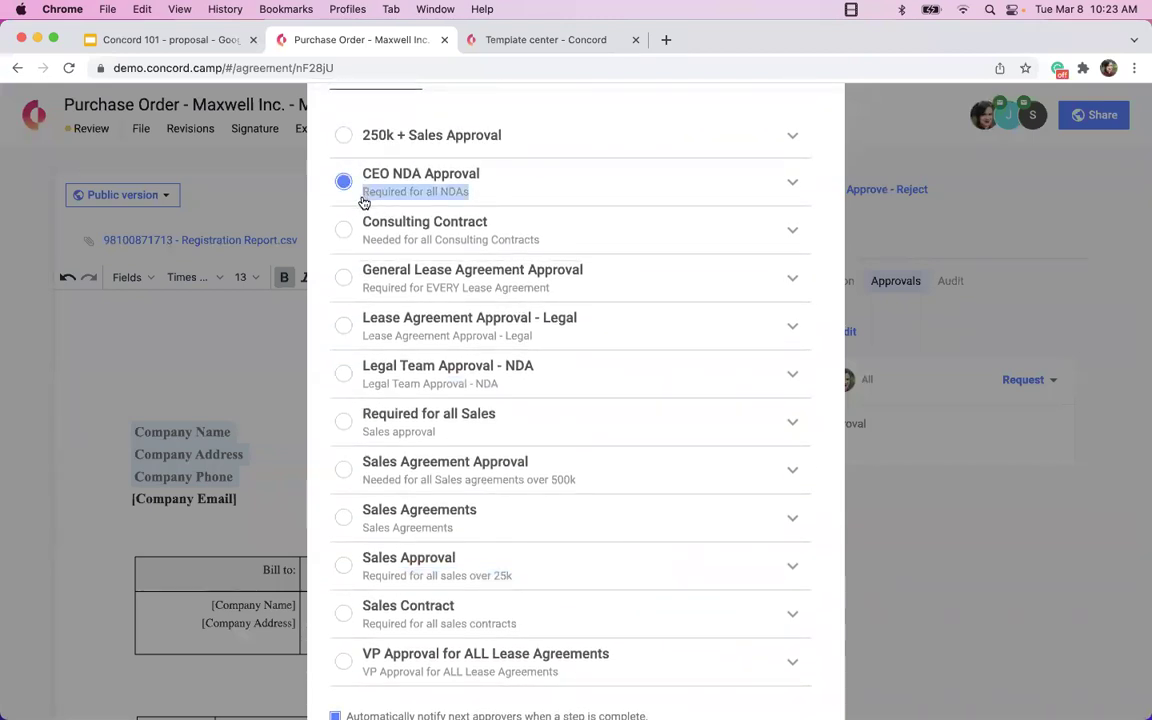
drag(360, 303, 366, 297)
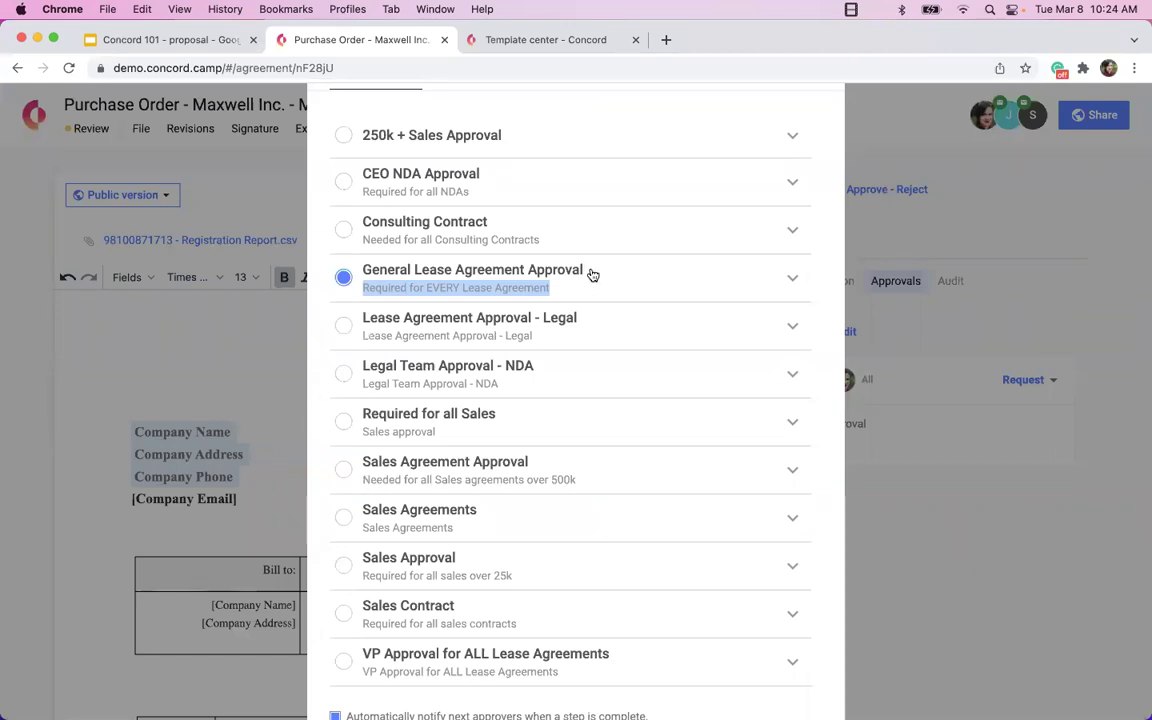
click(548, 268)
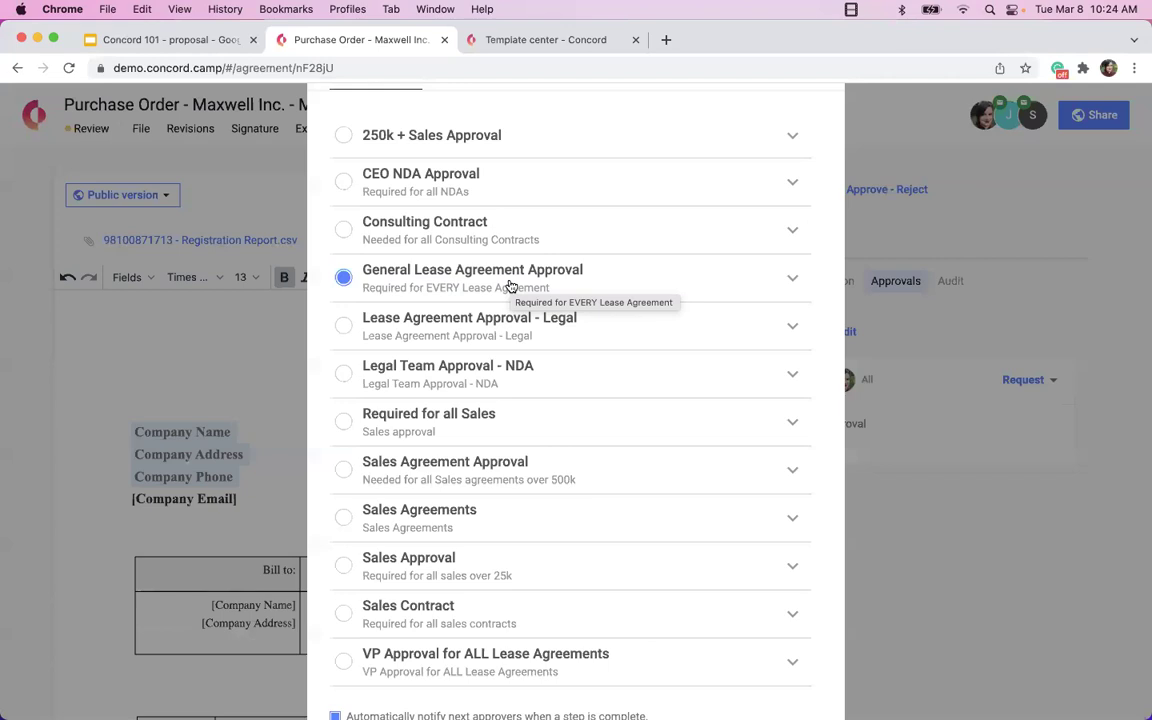
Allow external guests to sign at any time, save, and confirm replacing the approval.
scroll(510, 287, down, 4)
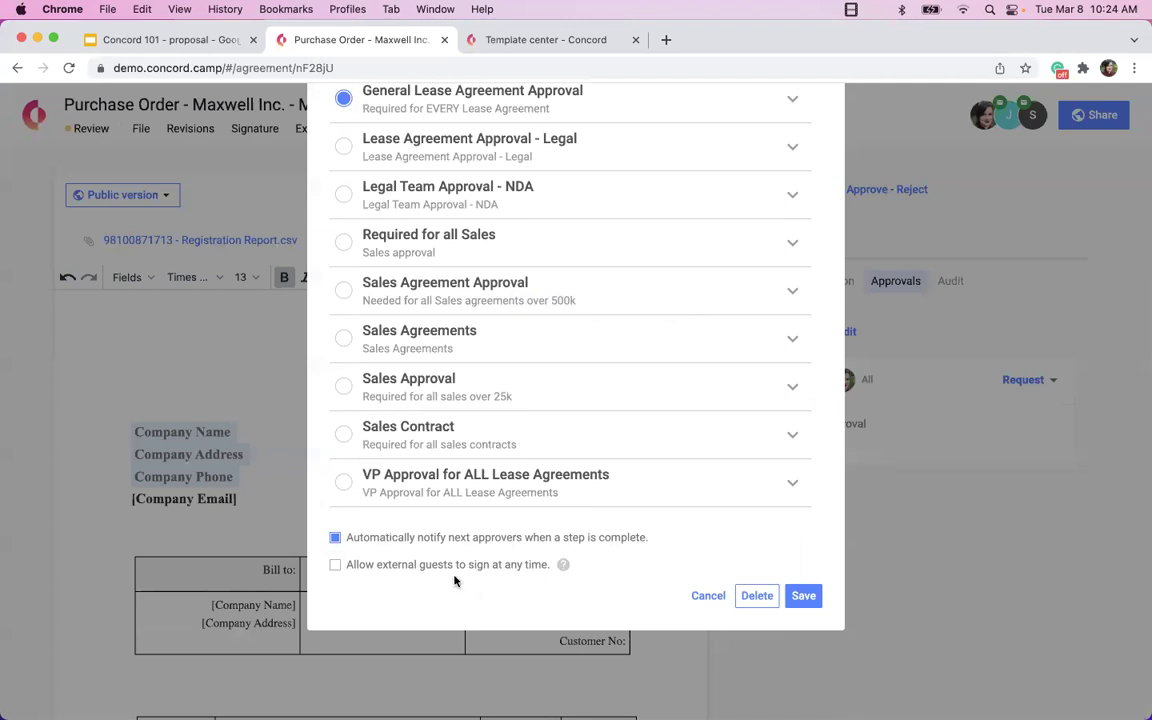
click(792, 194)
mouse_move(390, 232)
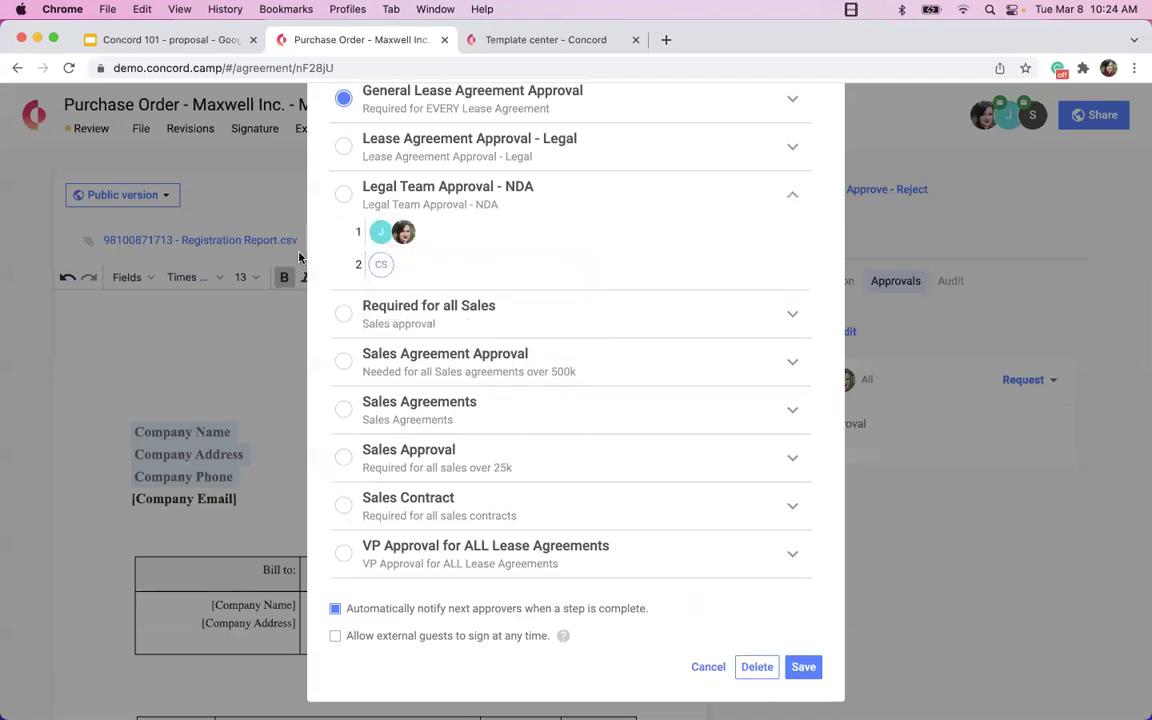
mouse_move(376, 270)
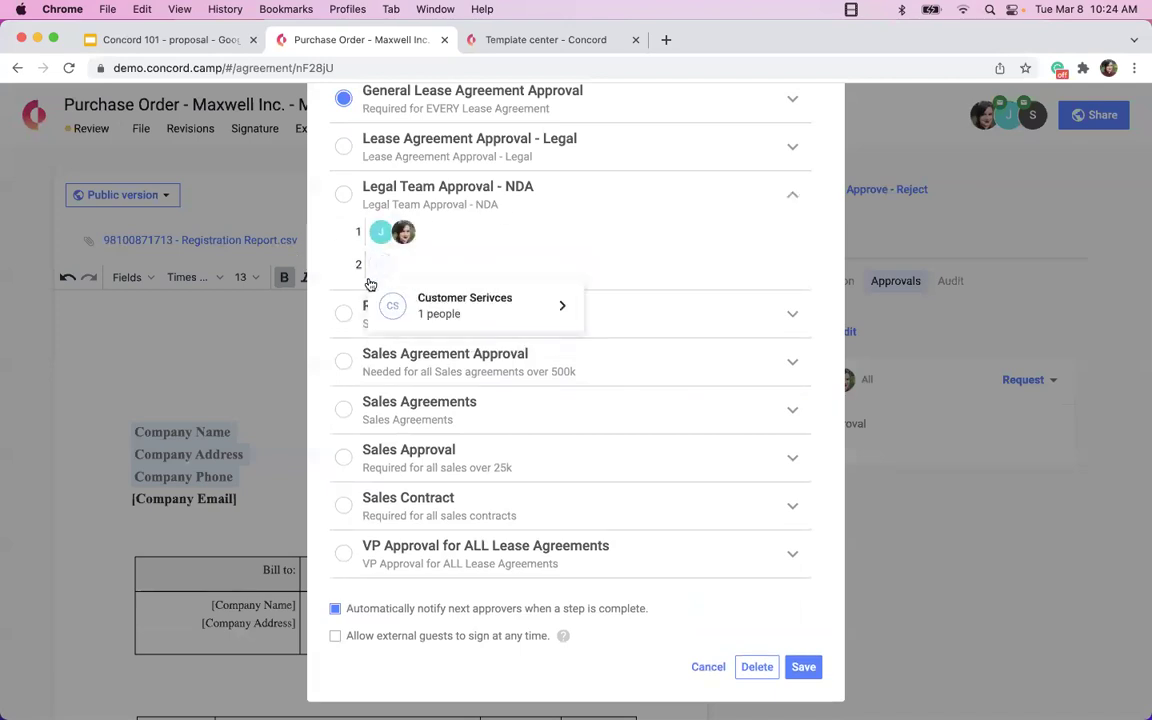
click(332, 642)
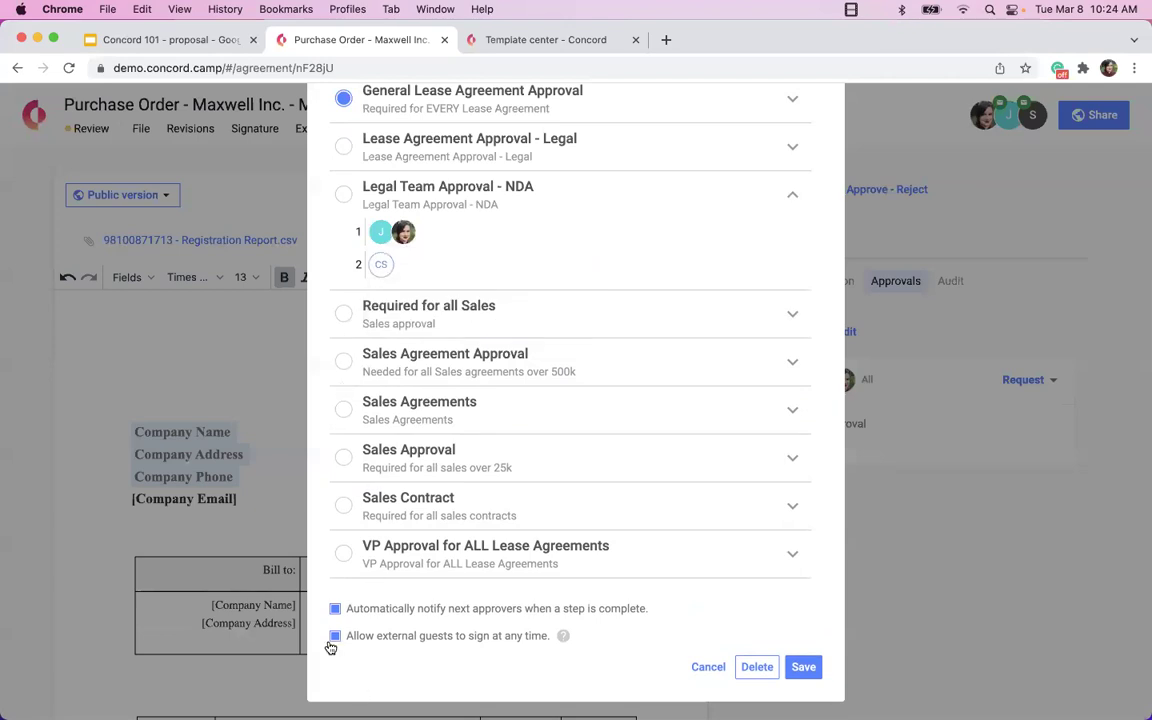
key(XF86MonBrightnessDown)
click(815, 667)
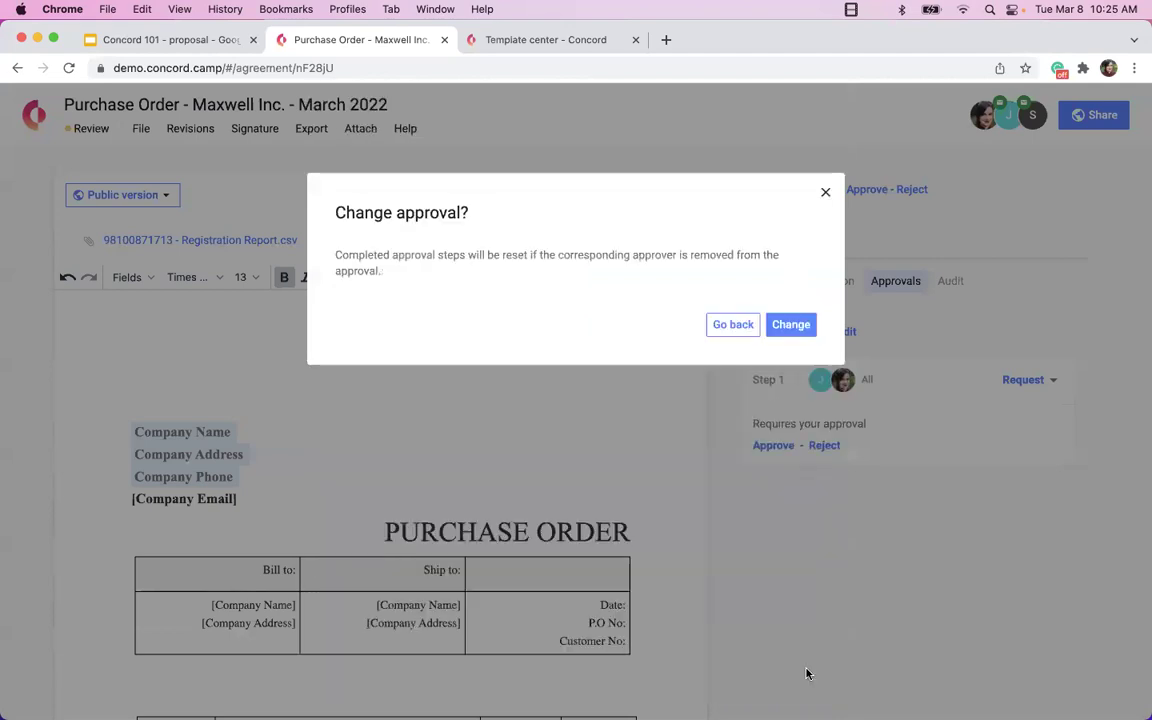
click(801, 323)
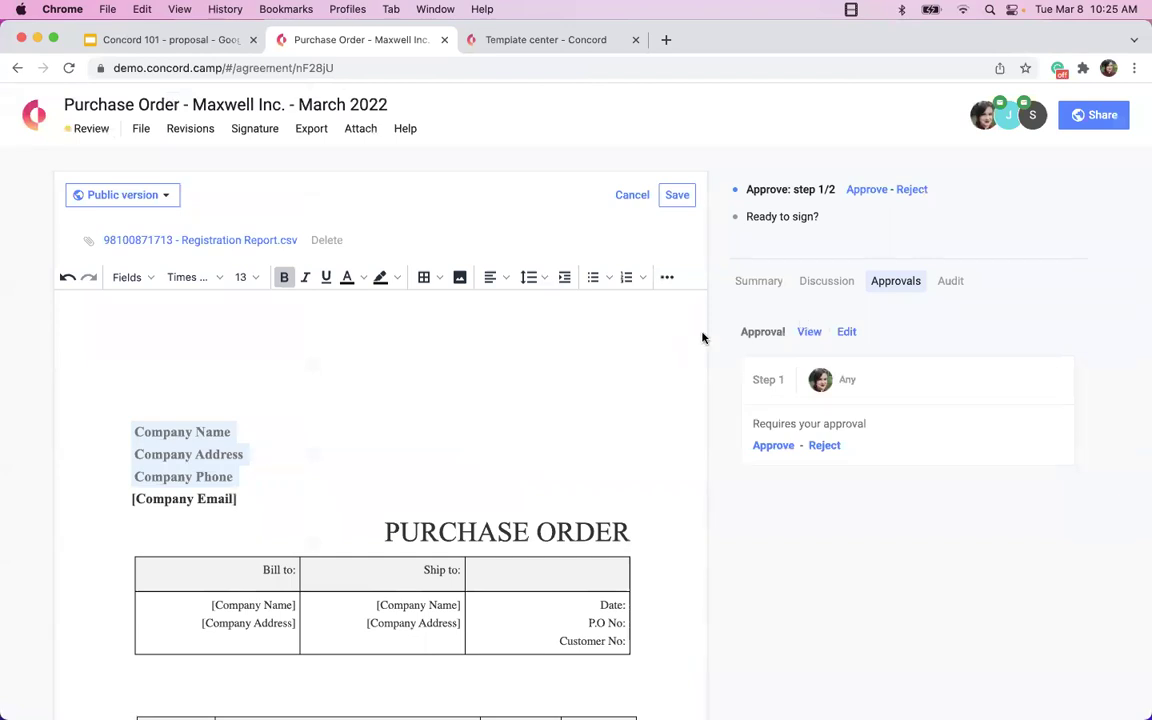
Replace the approval with Consulting Contract, save, and confirm the change.
click(847, 333)
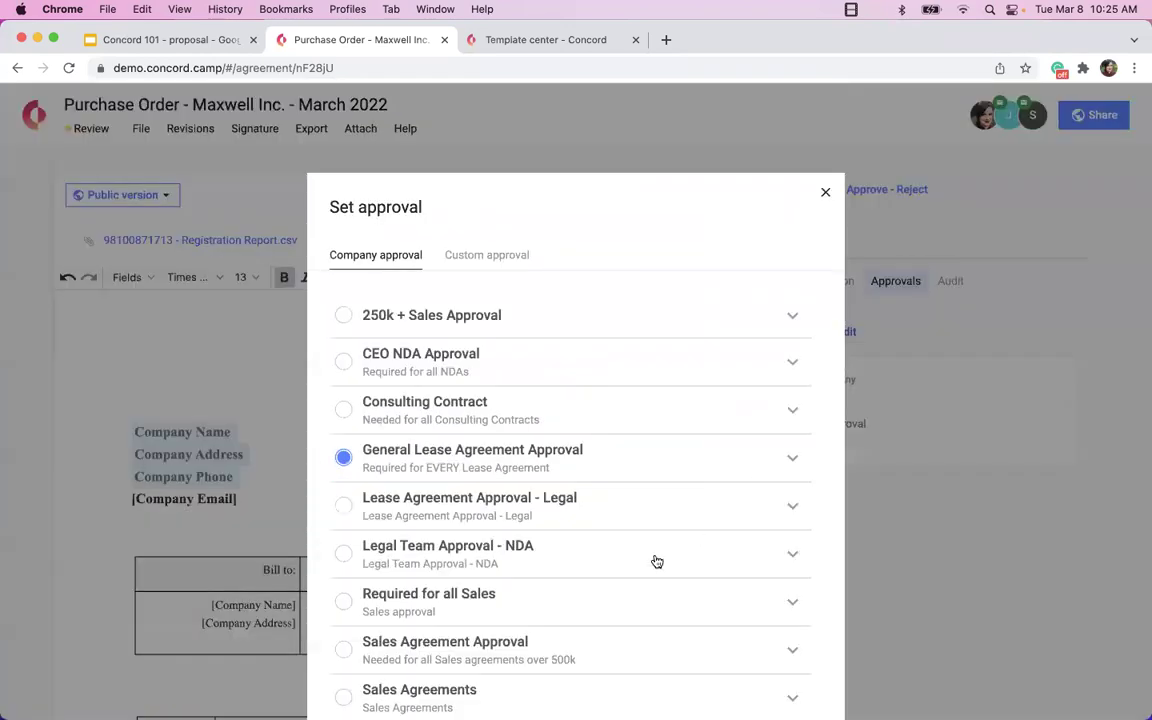
click(581, 412)
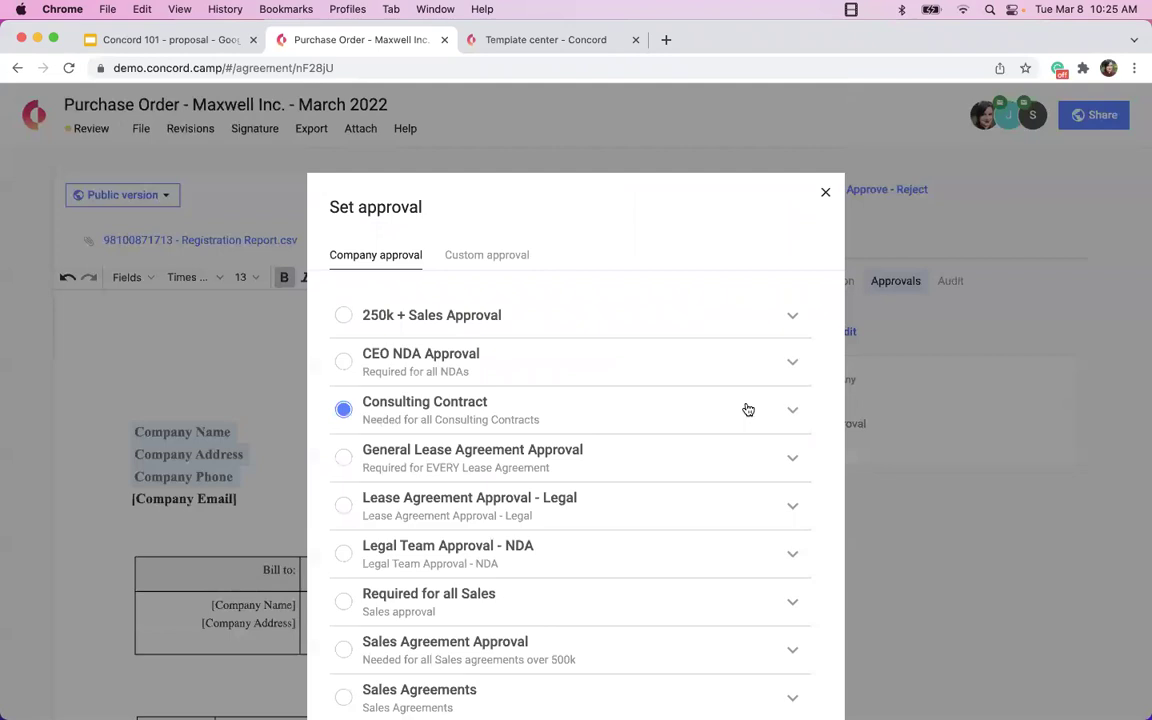
click(796, 411)
click(797, 412)
scroll(787, 470, down, 5)
click(797, 597)
click(788, 325)
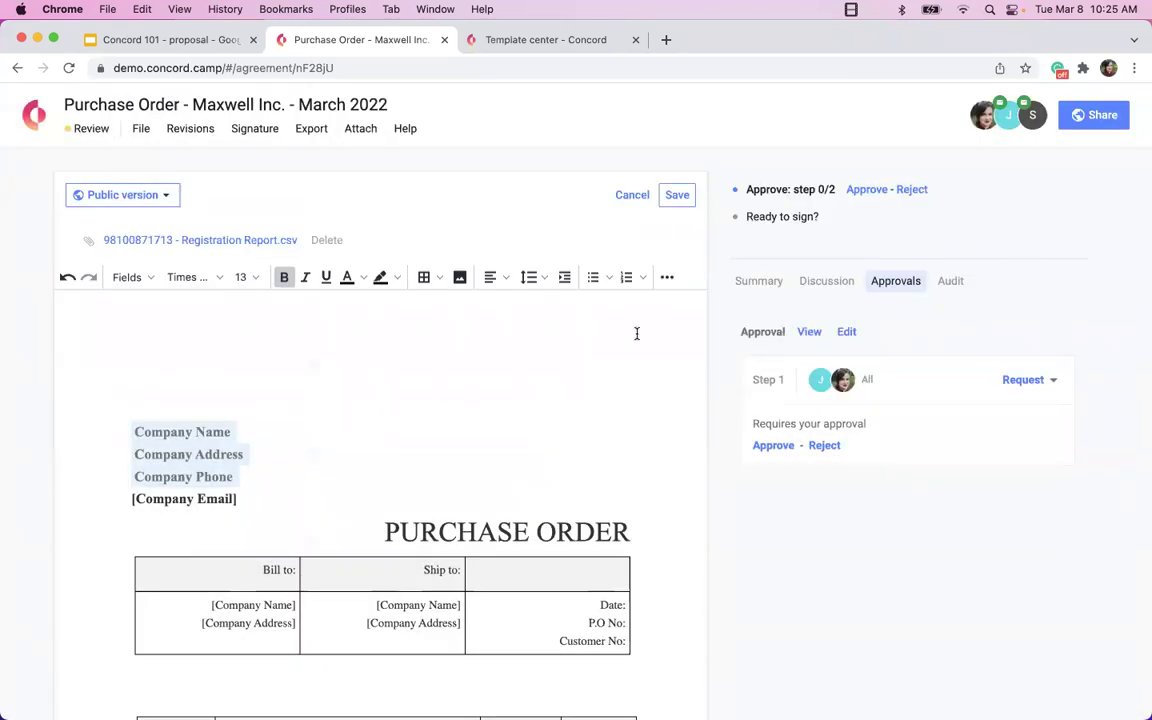
Choose Request with message for Step 1, backing out of the unsaved-changes prompt.
click(1037, 381)
click(1029, 380)
click(1053, 382)
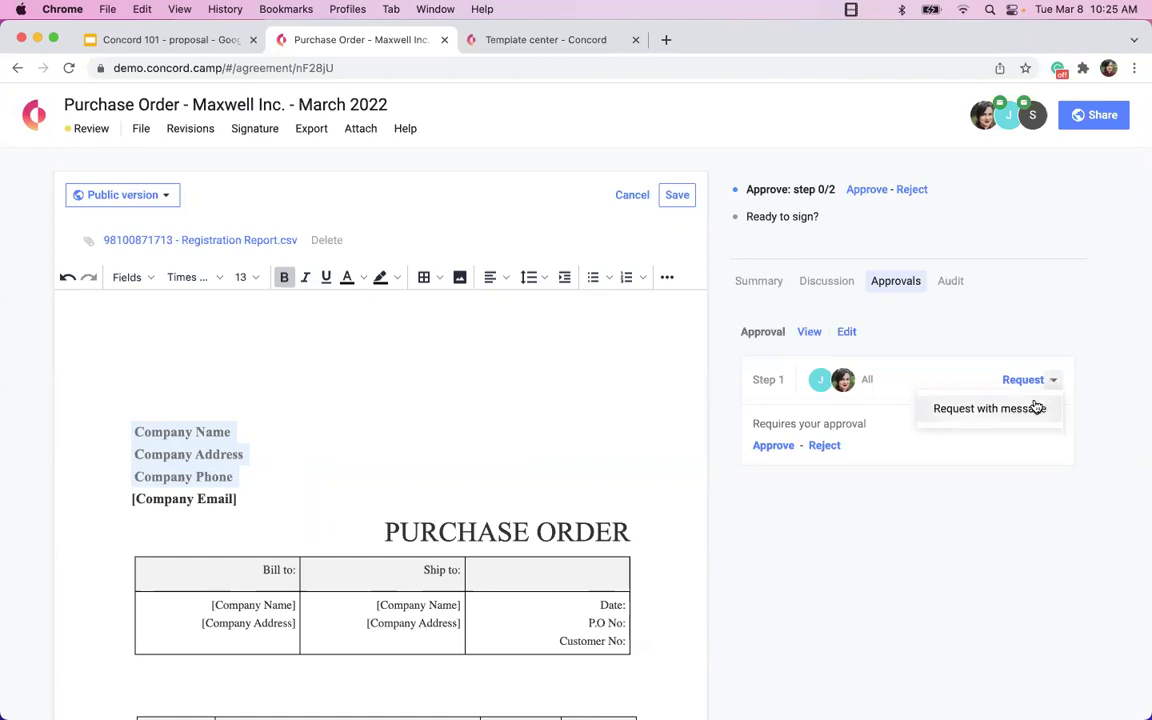
click(1037, 408)
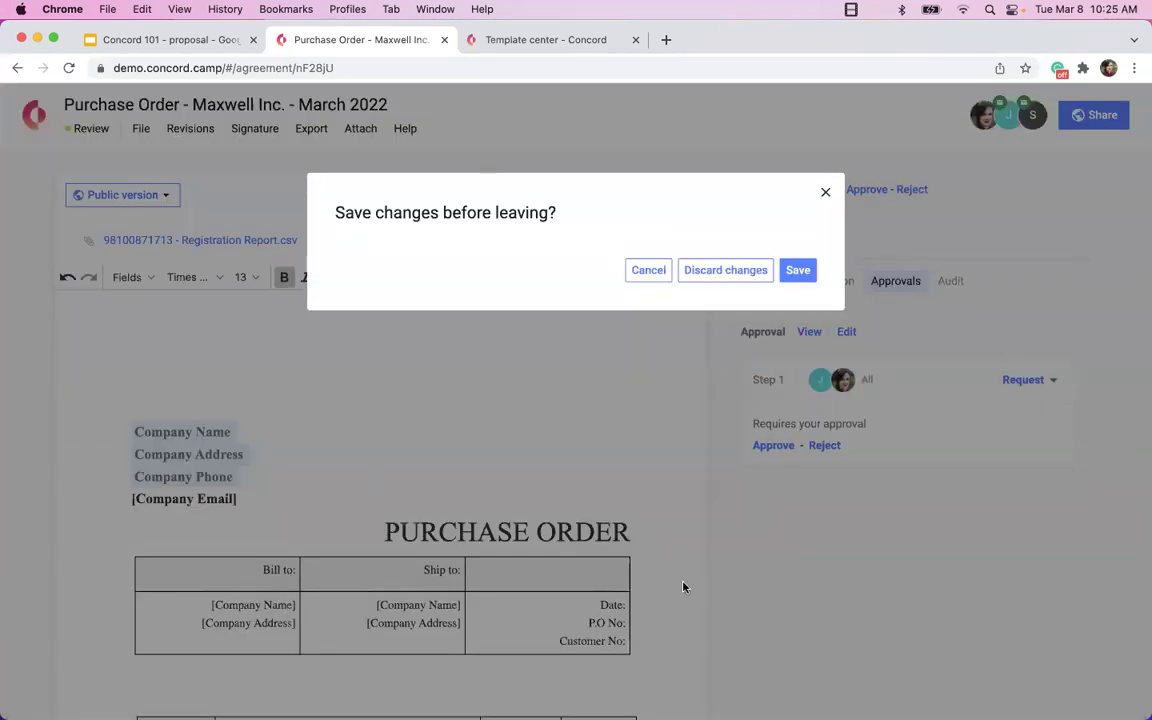
click(648, 270)
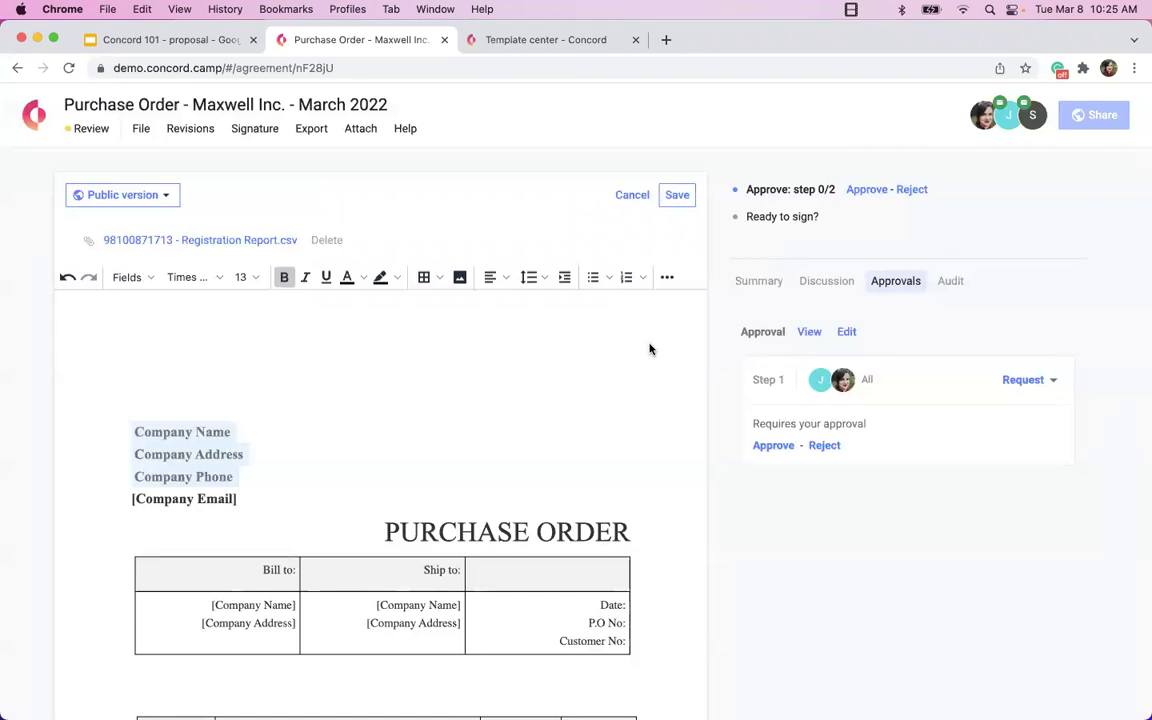
click(1051, 380)
Send the Step 1 approval request with a message, then check who the document is shared with.
click(1028, 410)
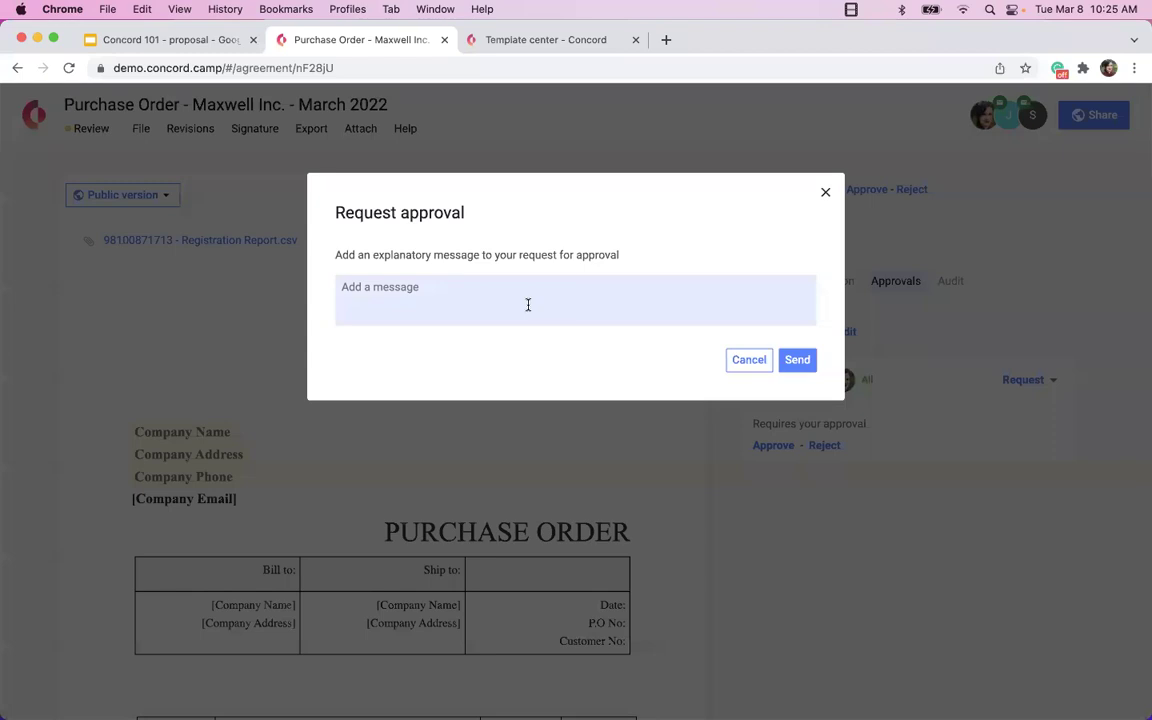
click(797, 360)
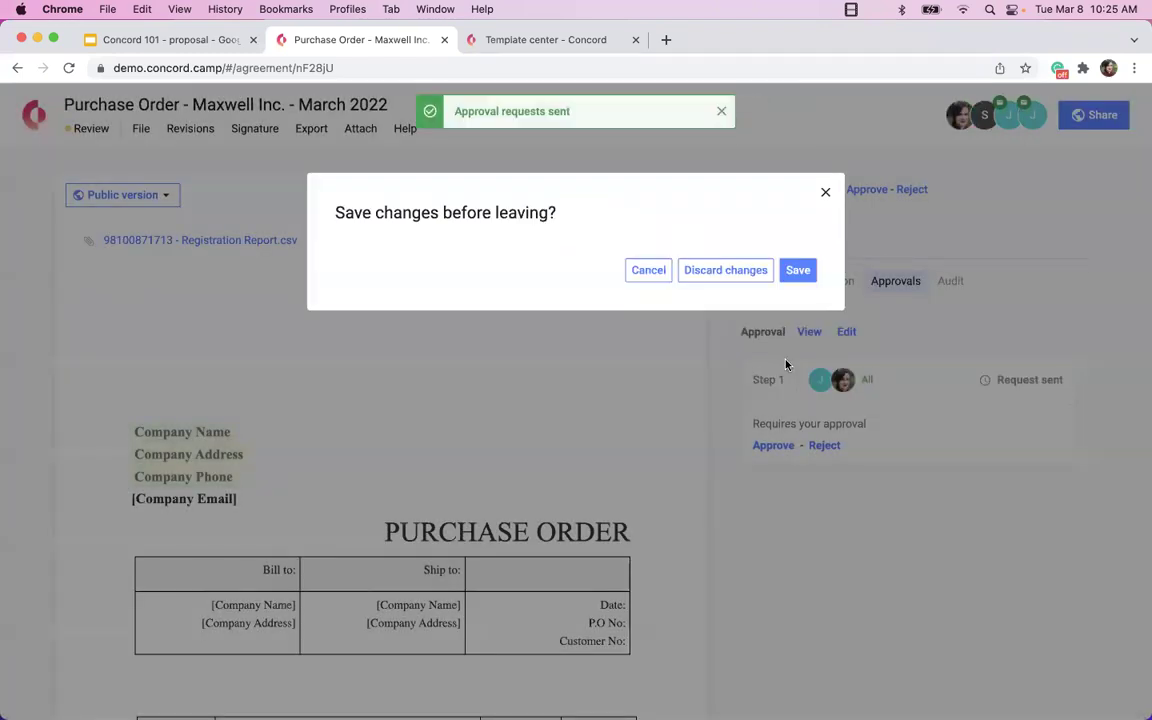
click(797, 270)
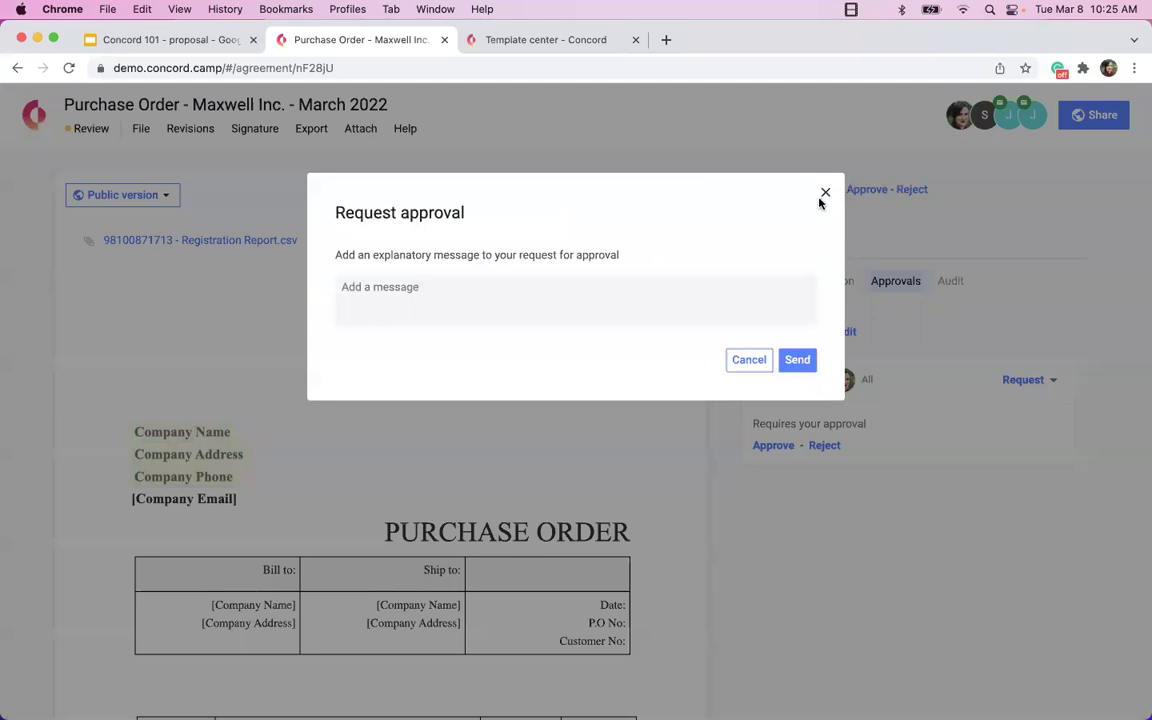
click(826, 193)
click(1035, 114)
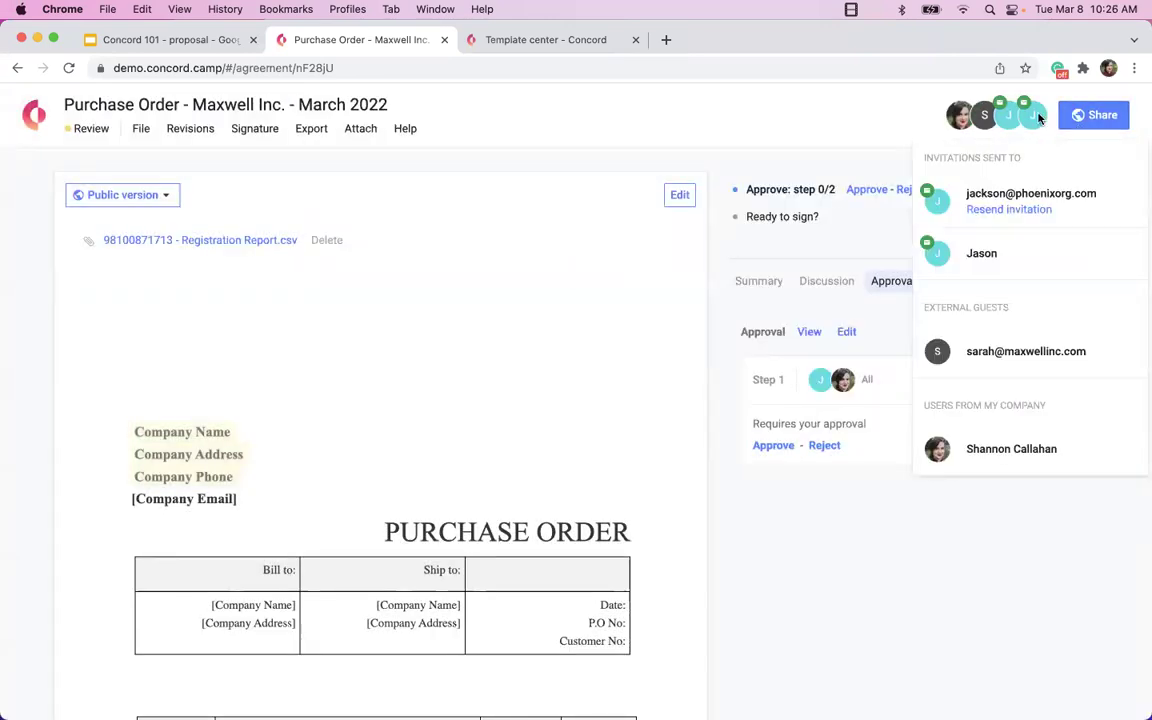
click(869, 568)
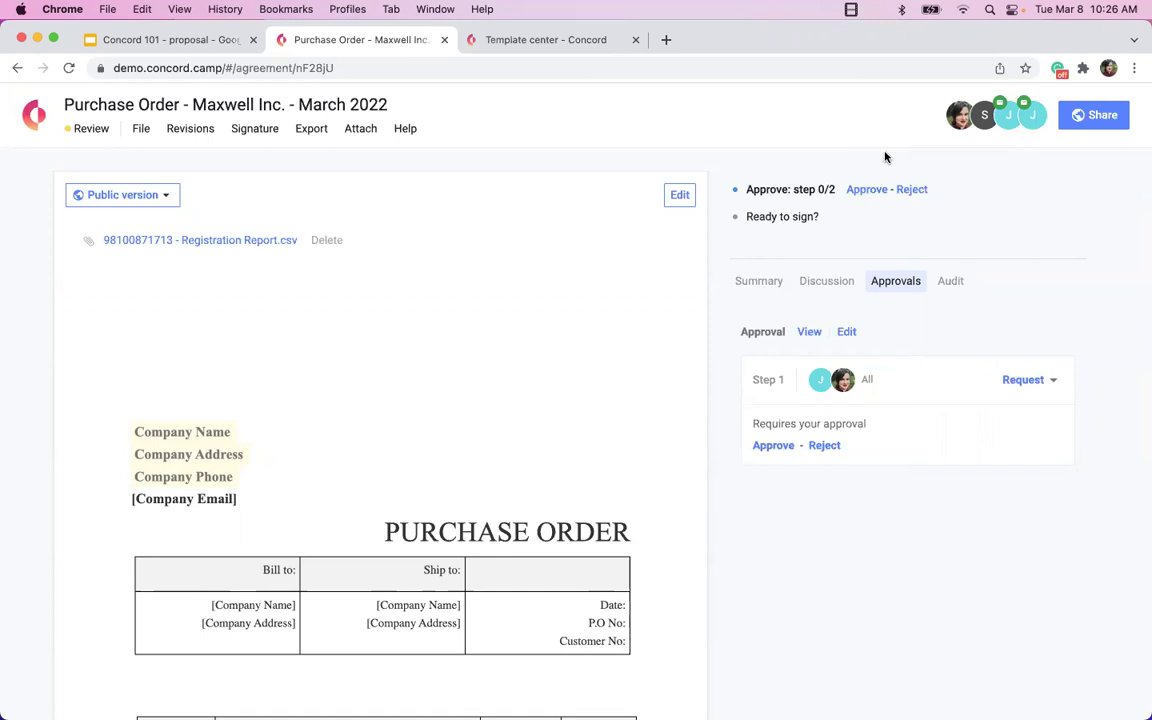
Approve the purchase order, then delete its approval workflow in Set approval.
click(771, 446)
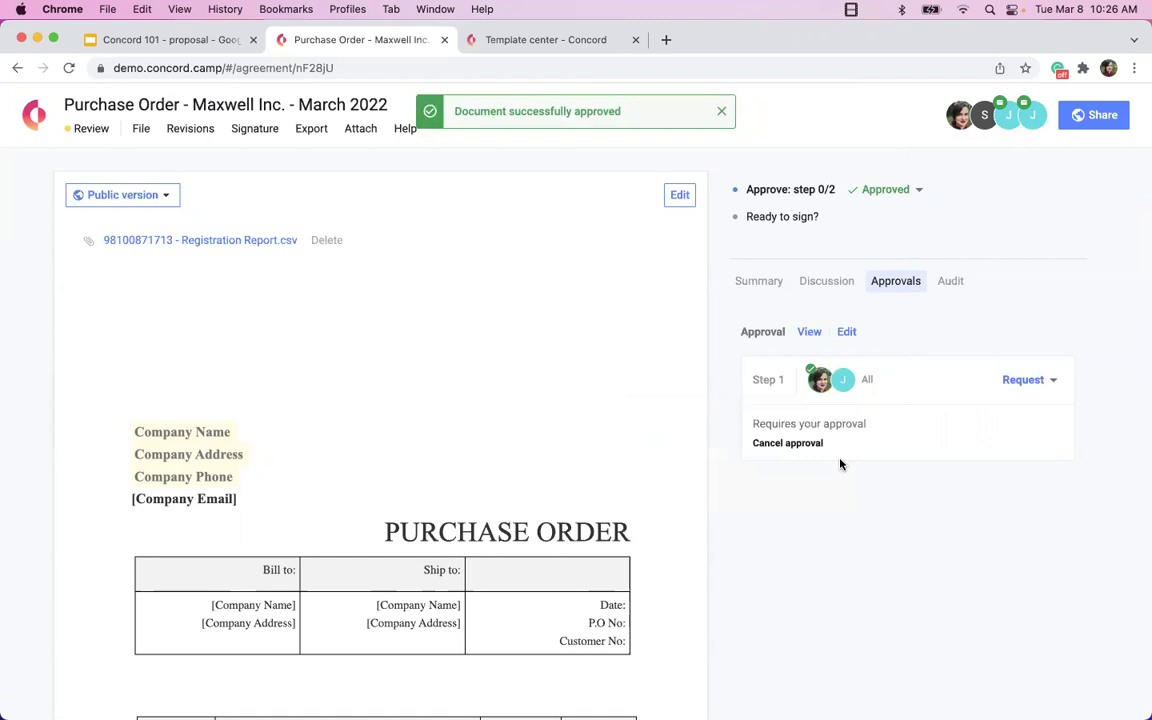
click(1053, 379)
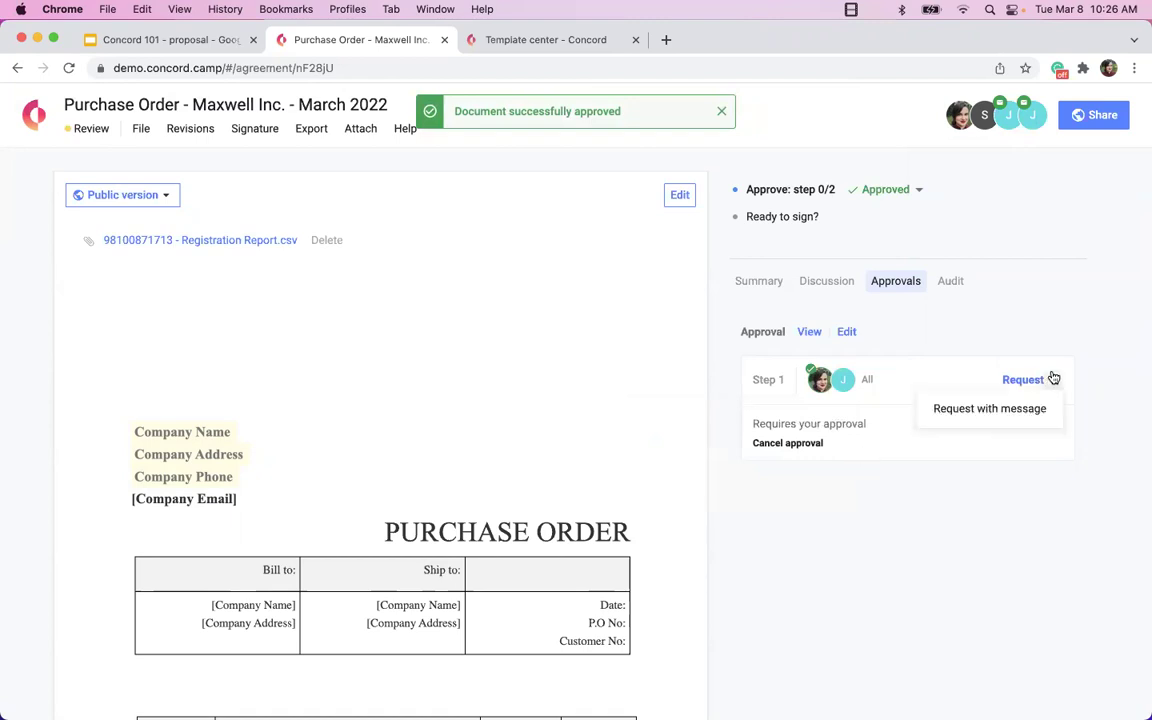
click(851, 332)
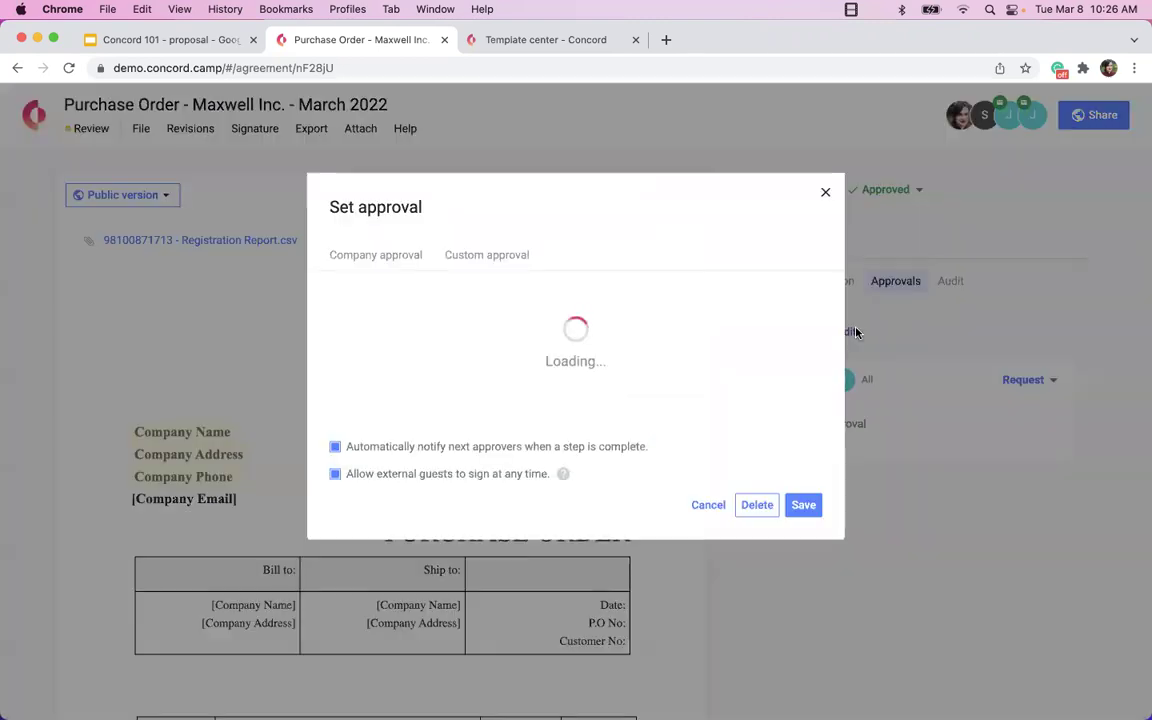
scroll(751, 591, down, 3)
click(753, 603)
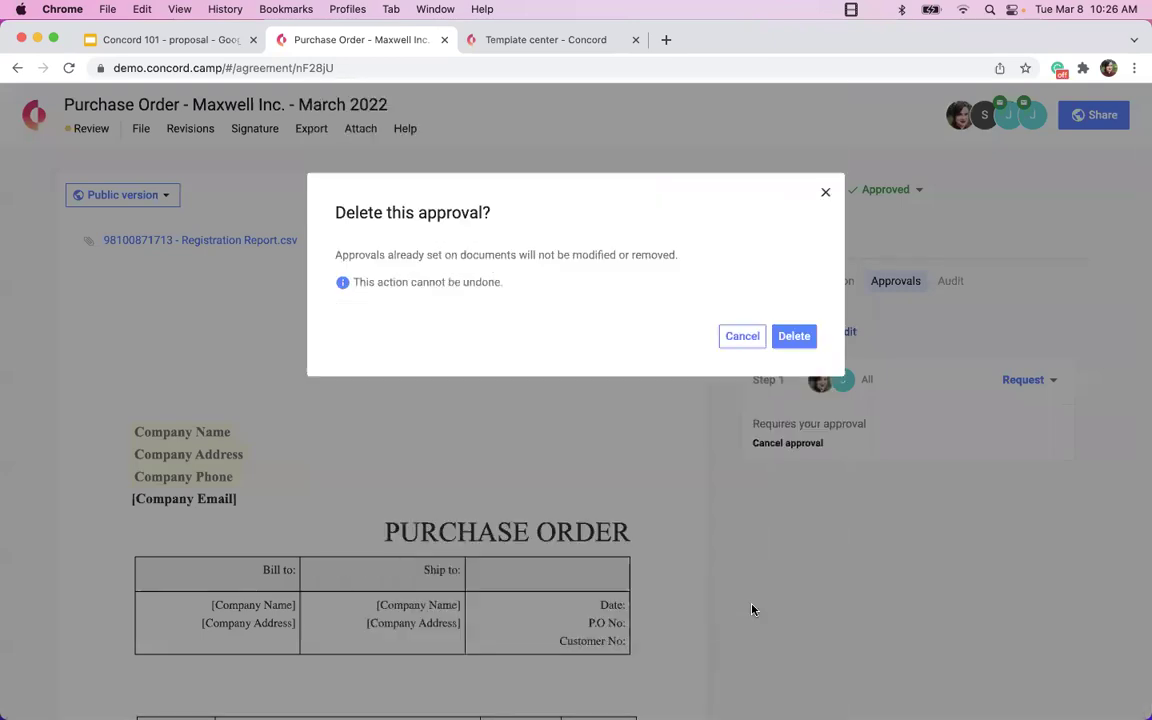
click(796, 335)
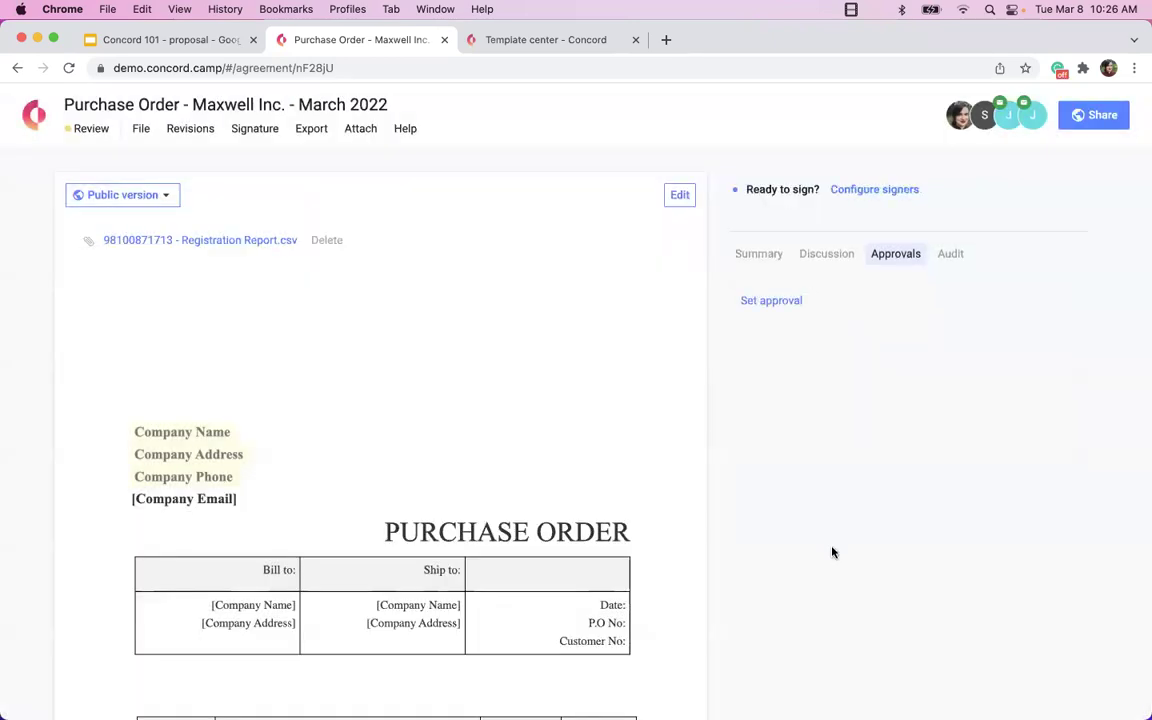
Start a custom approval with one mandatory step assigned to two chosen approvers.
click(769, 302)
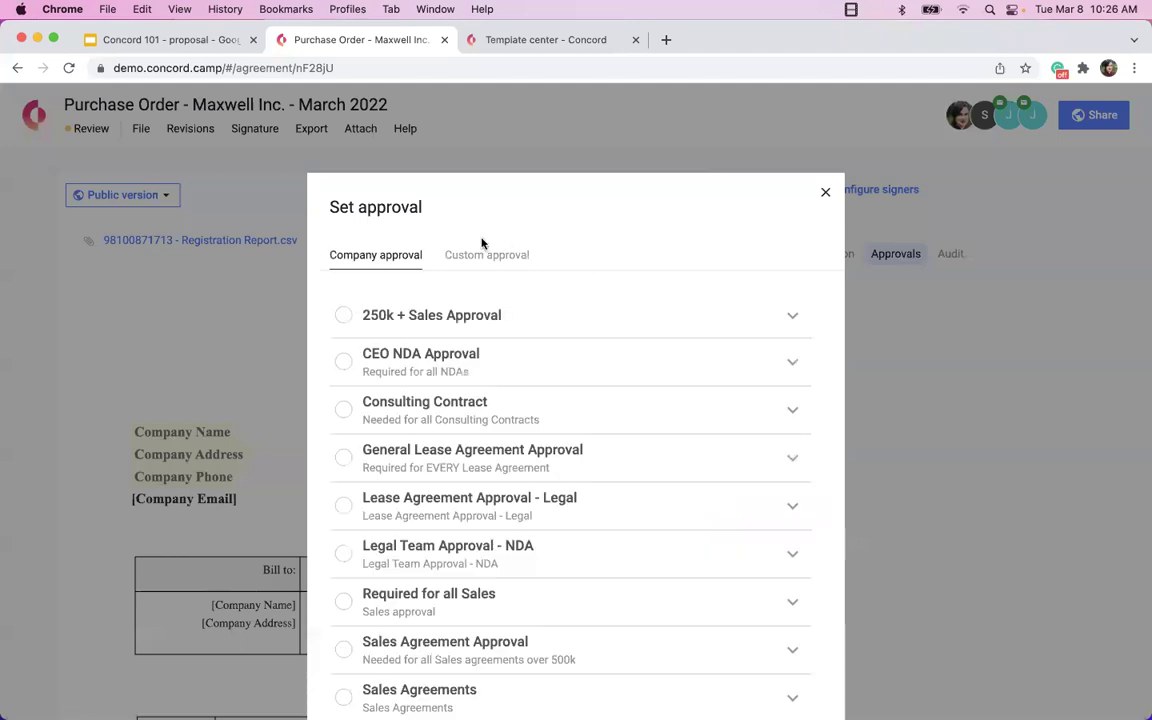
click(479, 250)
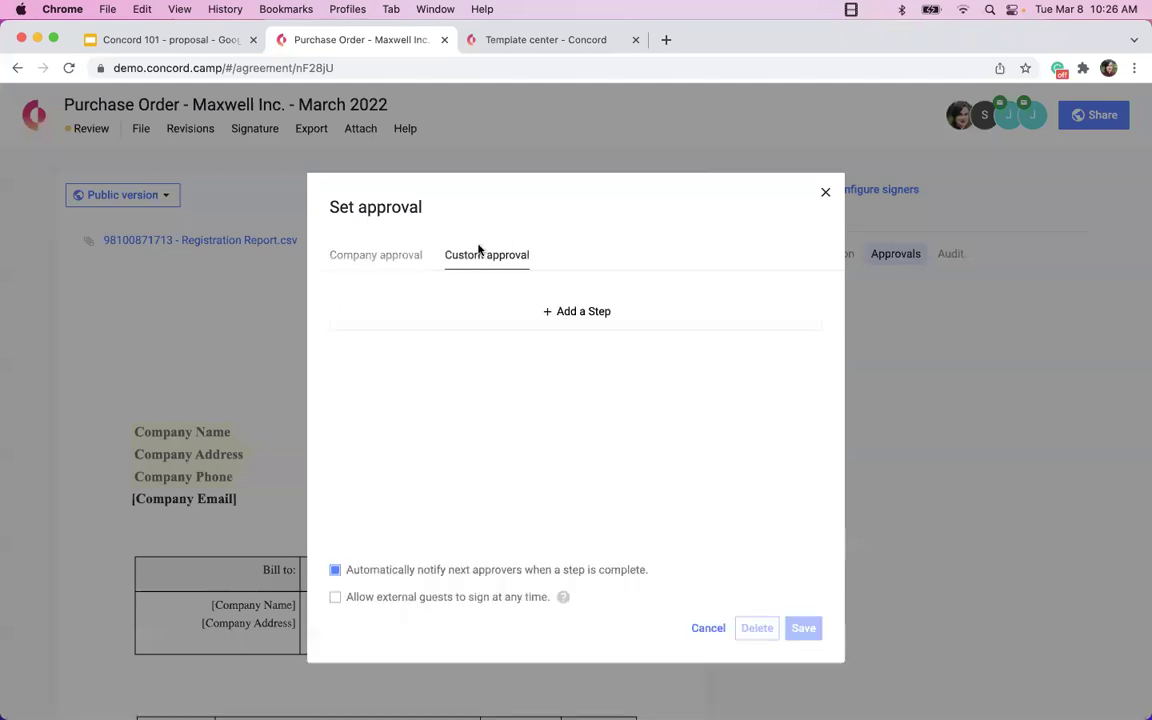
click(532, 309)
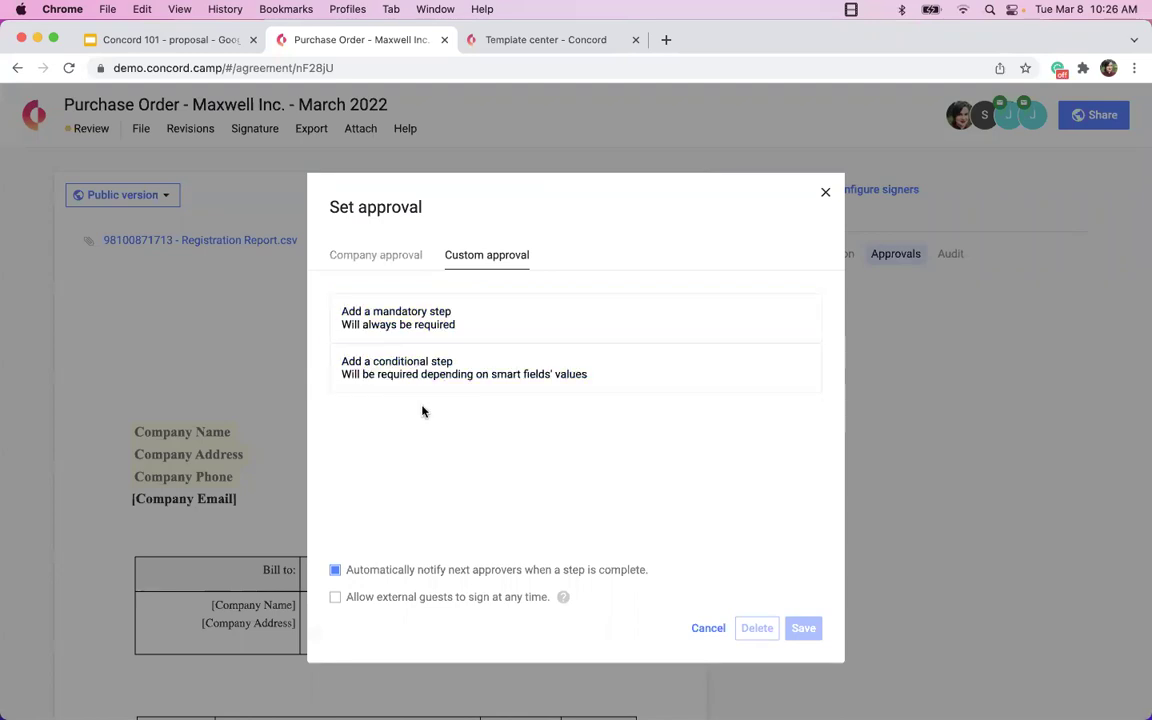
click(483, 316)
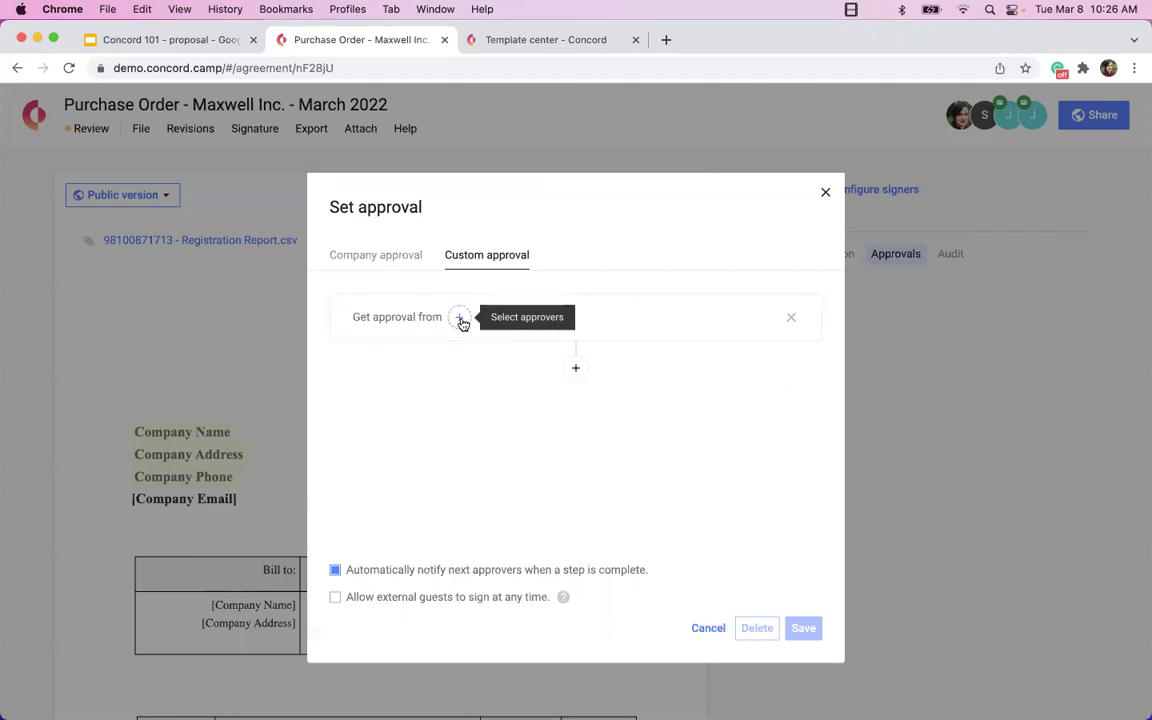
click(460, 318)
scroll(462, 323, down, 10)
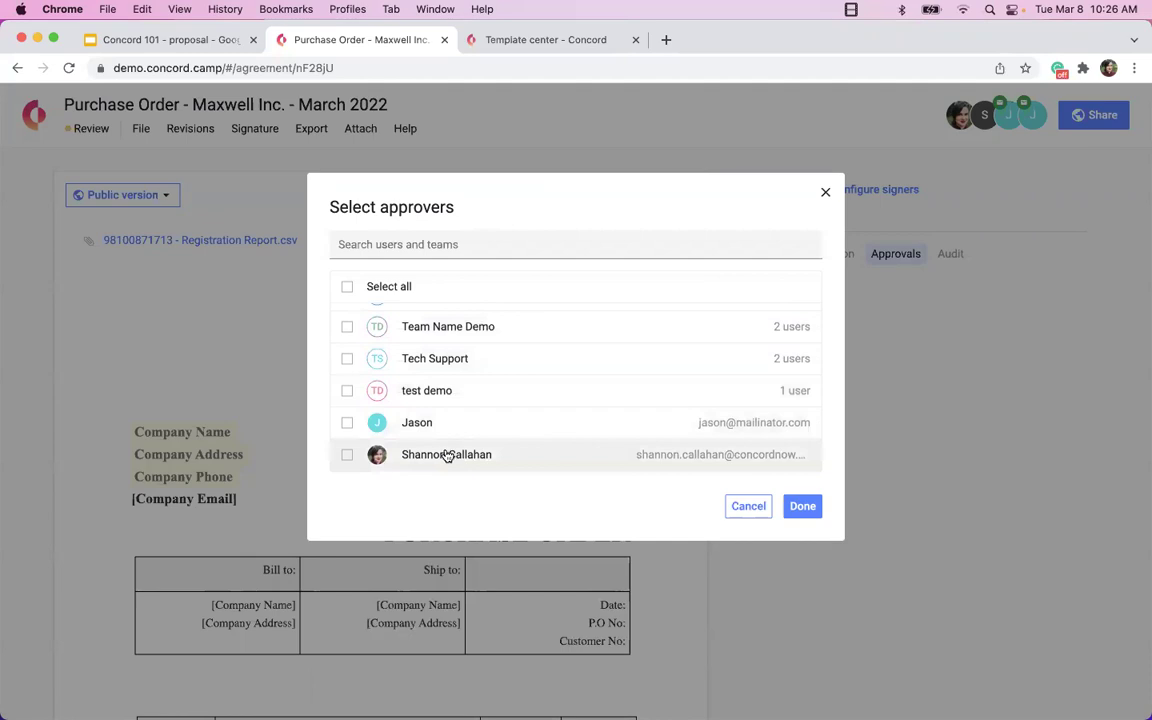
click(347, 423)
click(347, 455)
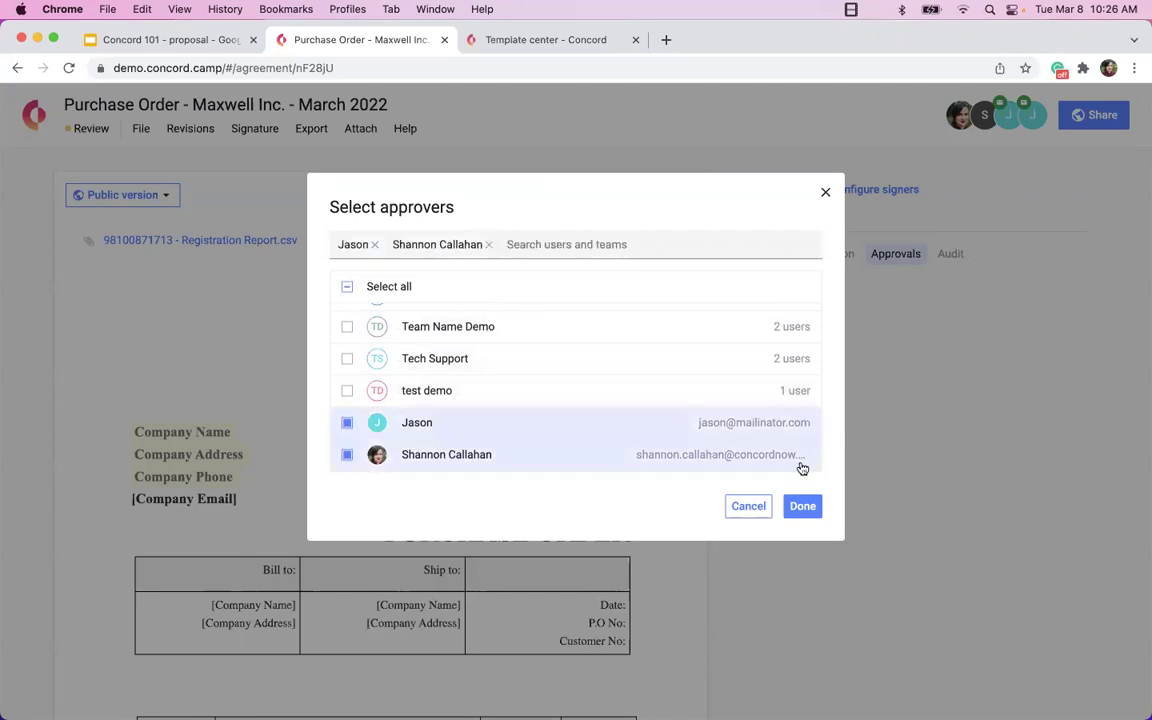
click(800, 506)
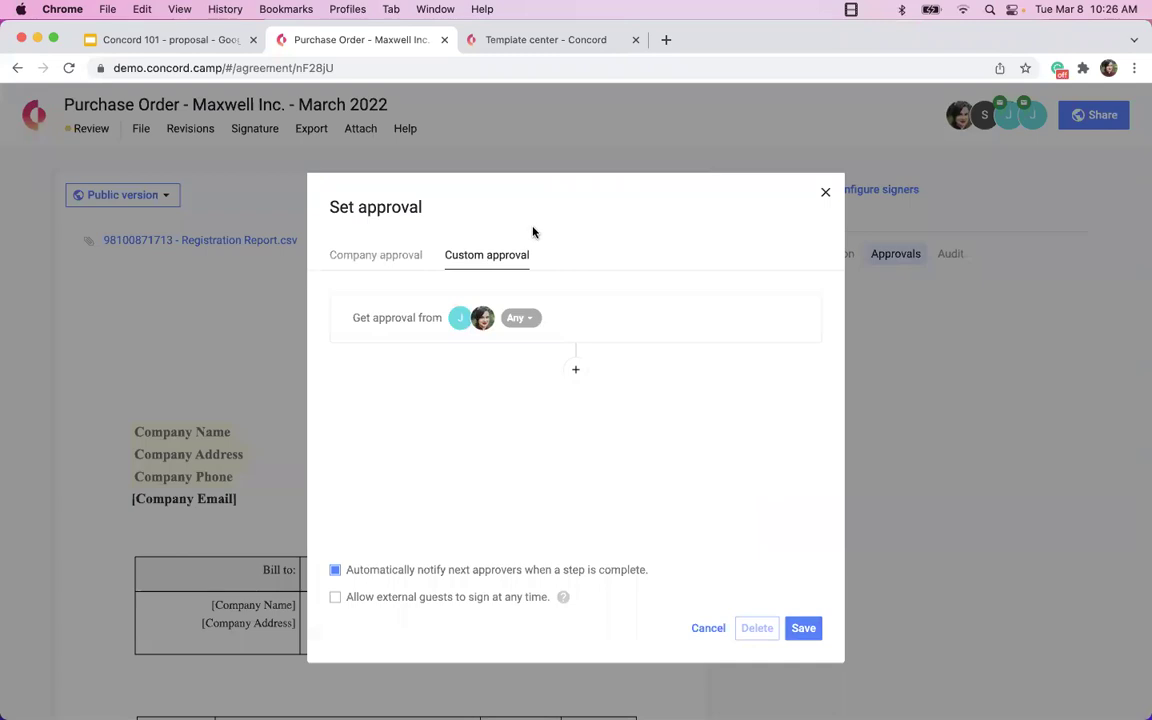
Add a second mandatory step for Customer Education Team Executives, then delete both steps.
mouse_move(468, 322)
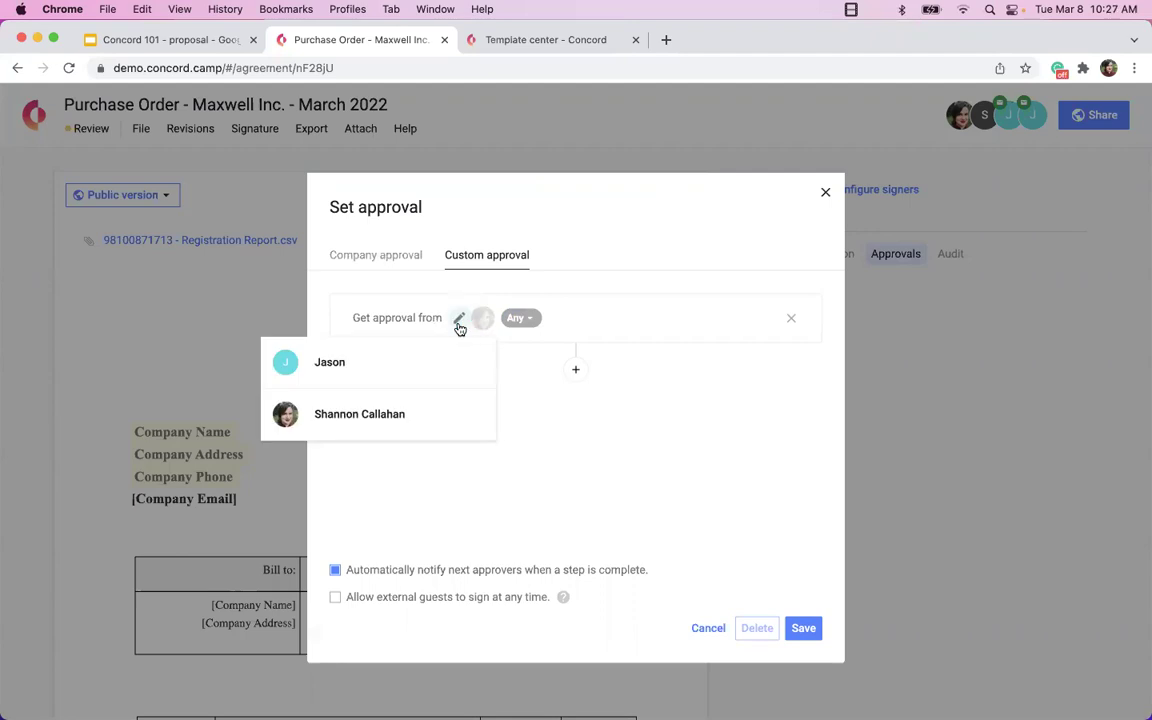
click(519, 318)
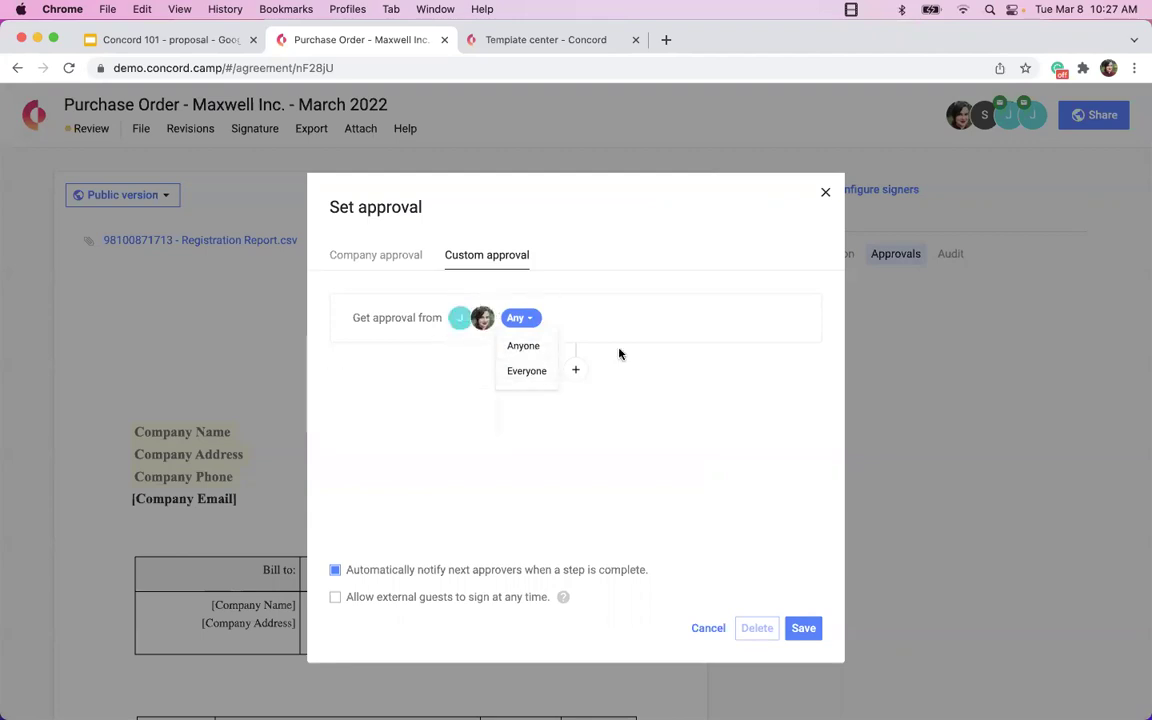
click(576, 370)
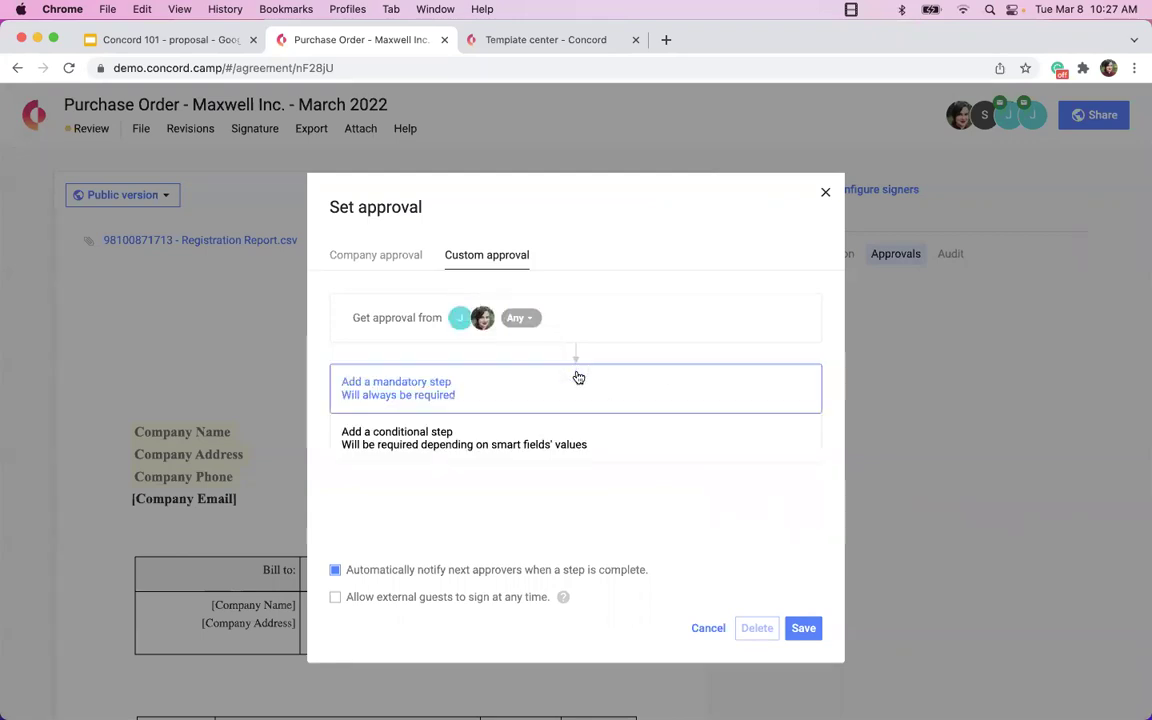
click(519, 395)
click(455, 386)
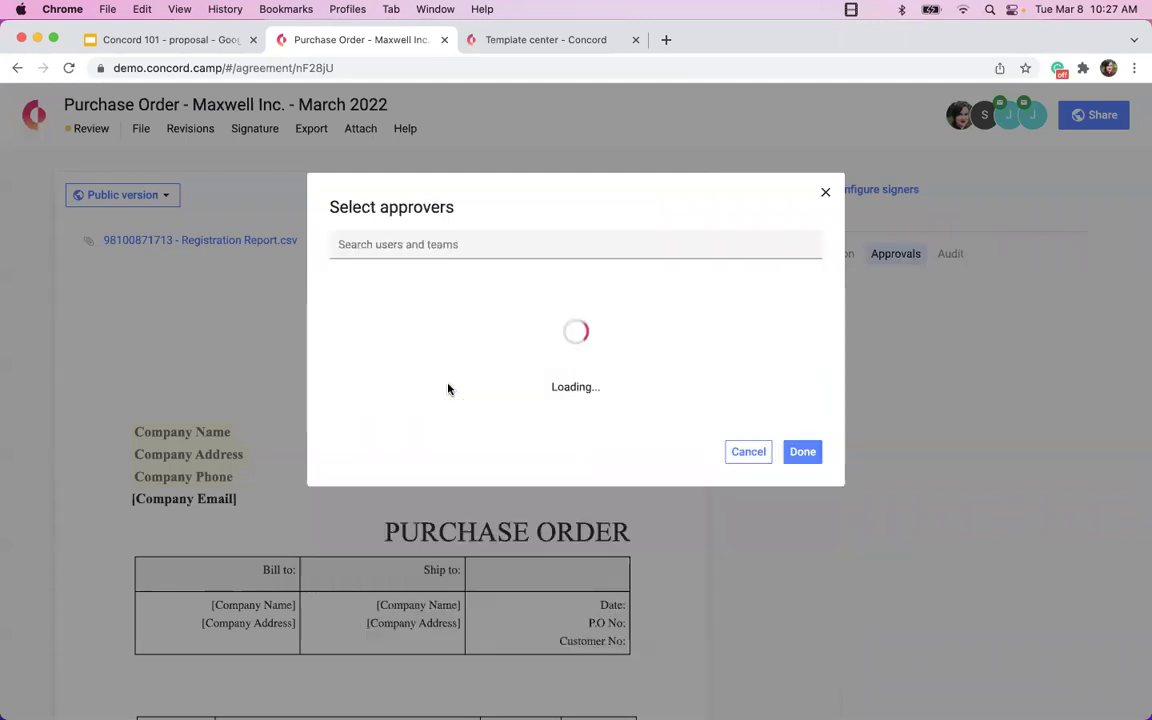
click(495, 350)
click(802, 506)
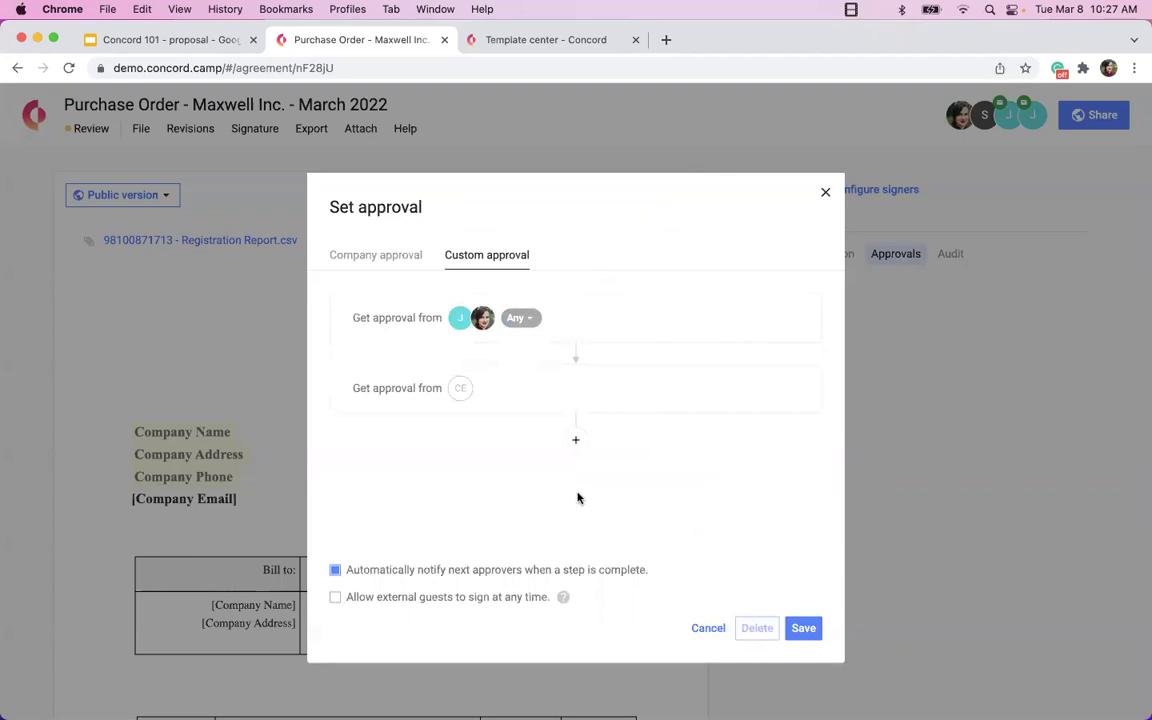
click(789, 318)
click(790, 319)
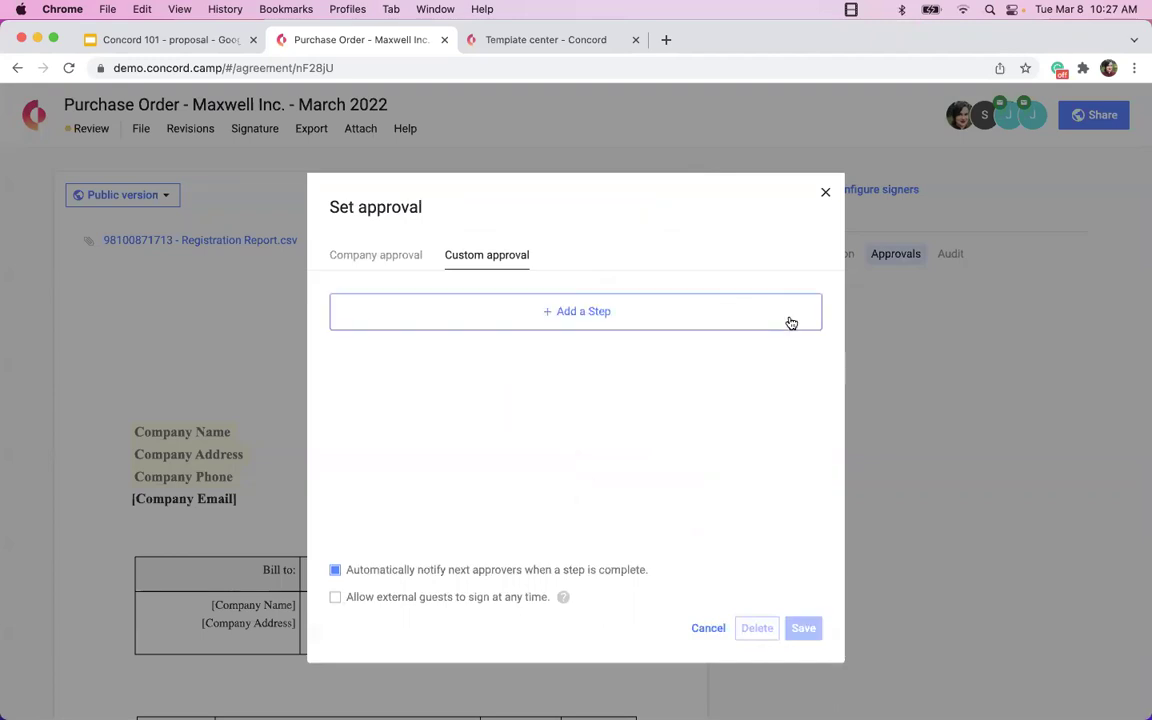
Add a conditional step for Actual Cost of at least 1500 with one approver, and save.
click(563, 308)
click(535, 358)
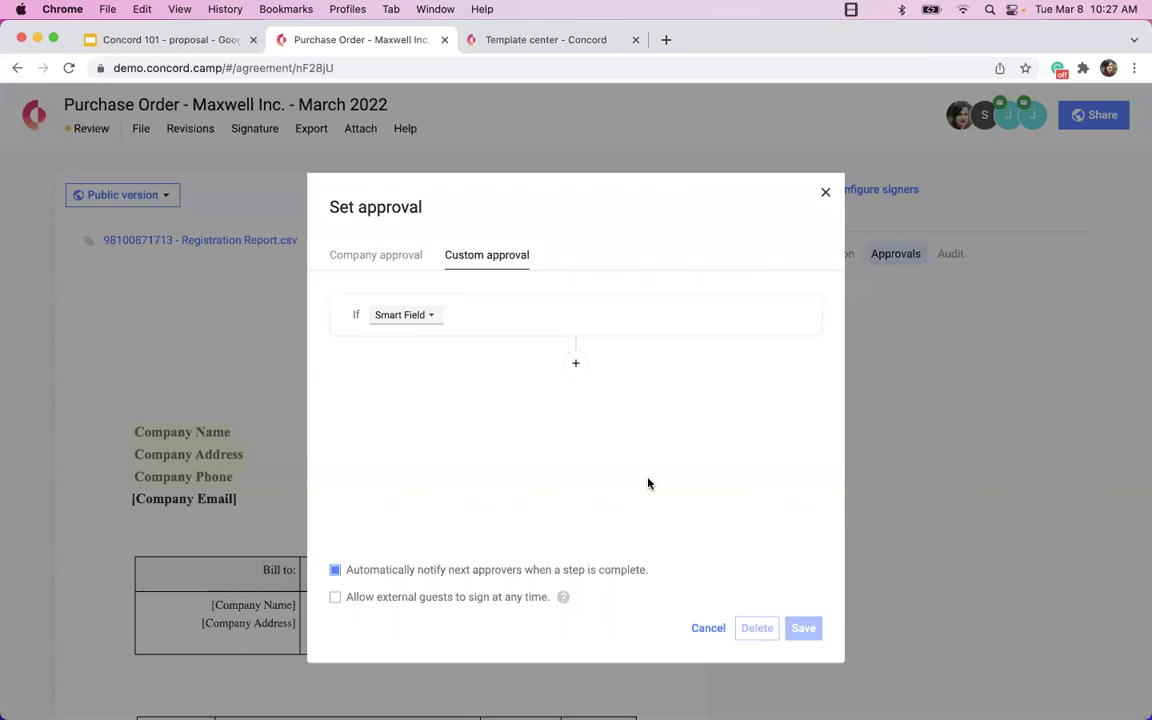
click(403, 321)
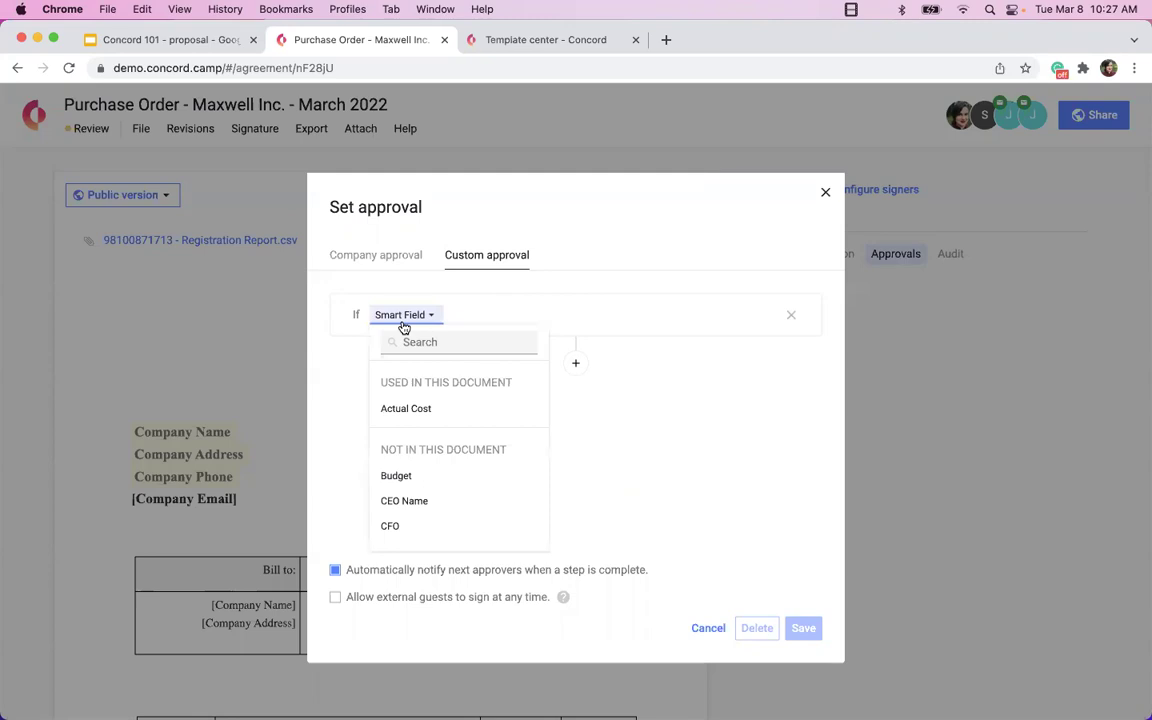
click(430, 410)
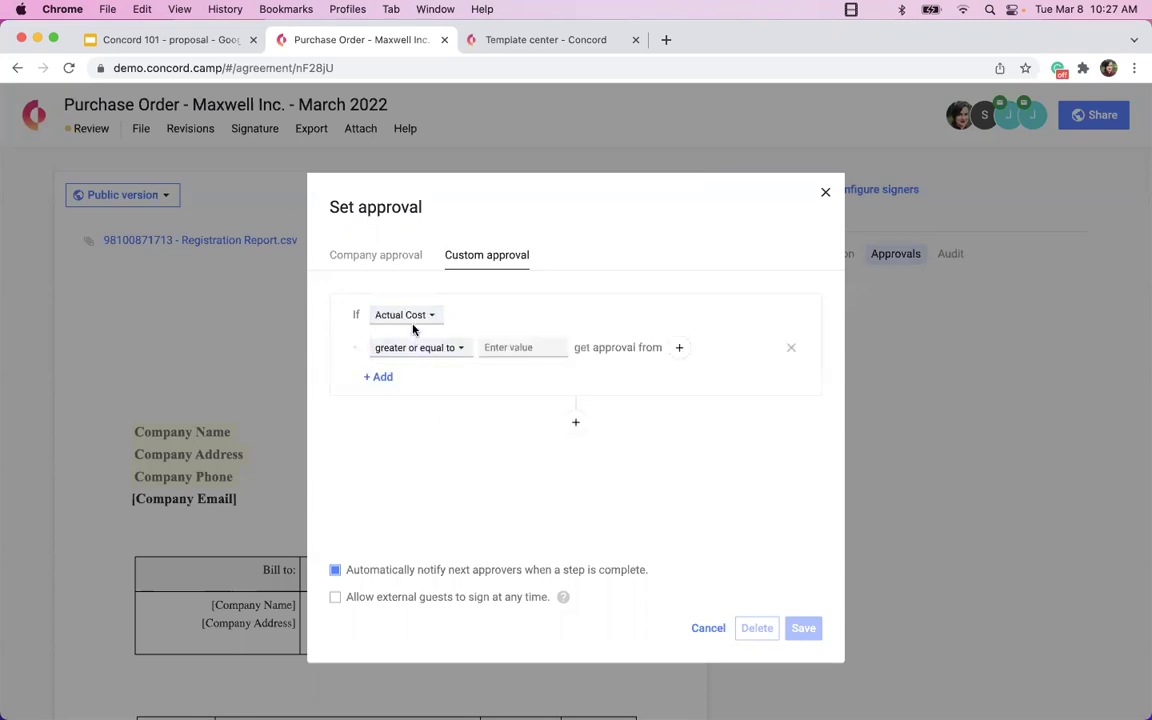
click(515, 346)
text(1500)
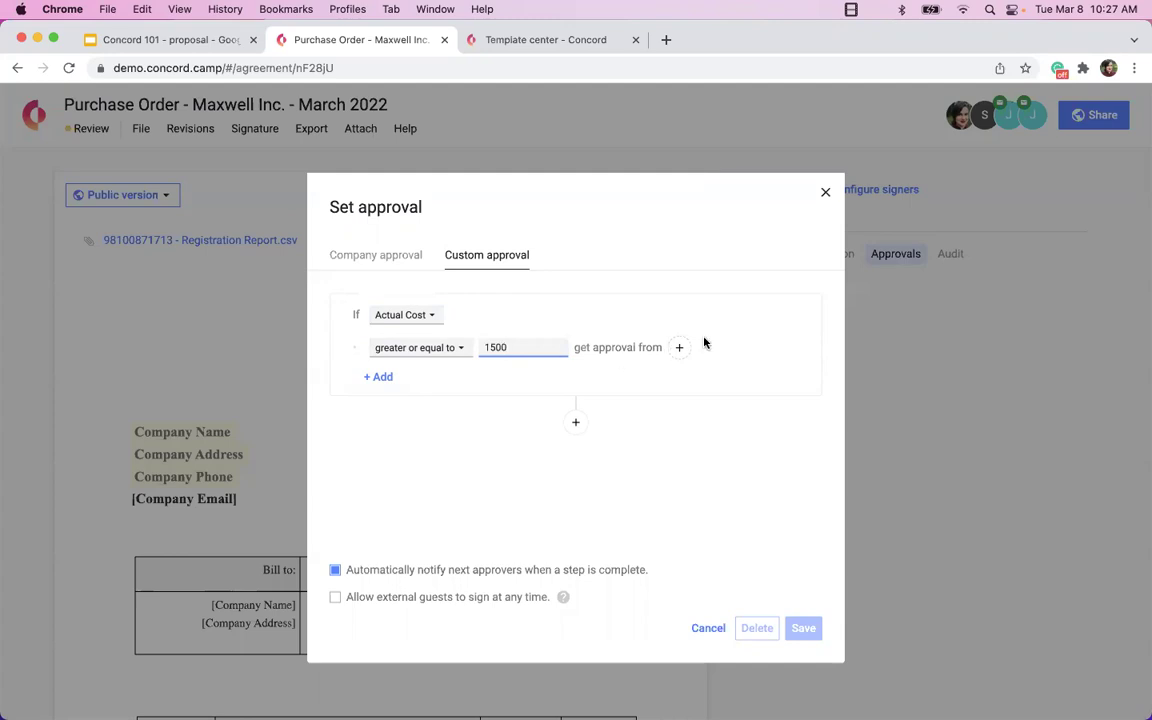
click(683, 348)
scroll(430, 452, down, 5)
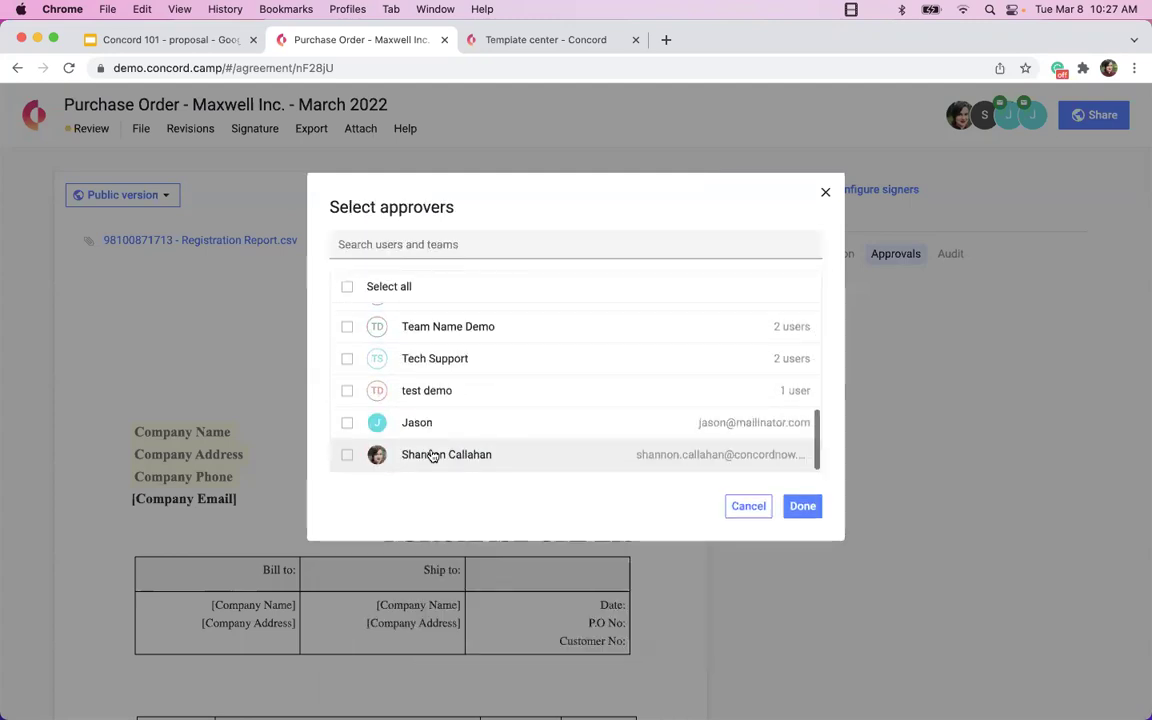
click(347, 428)
click(802, 506)
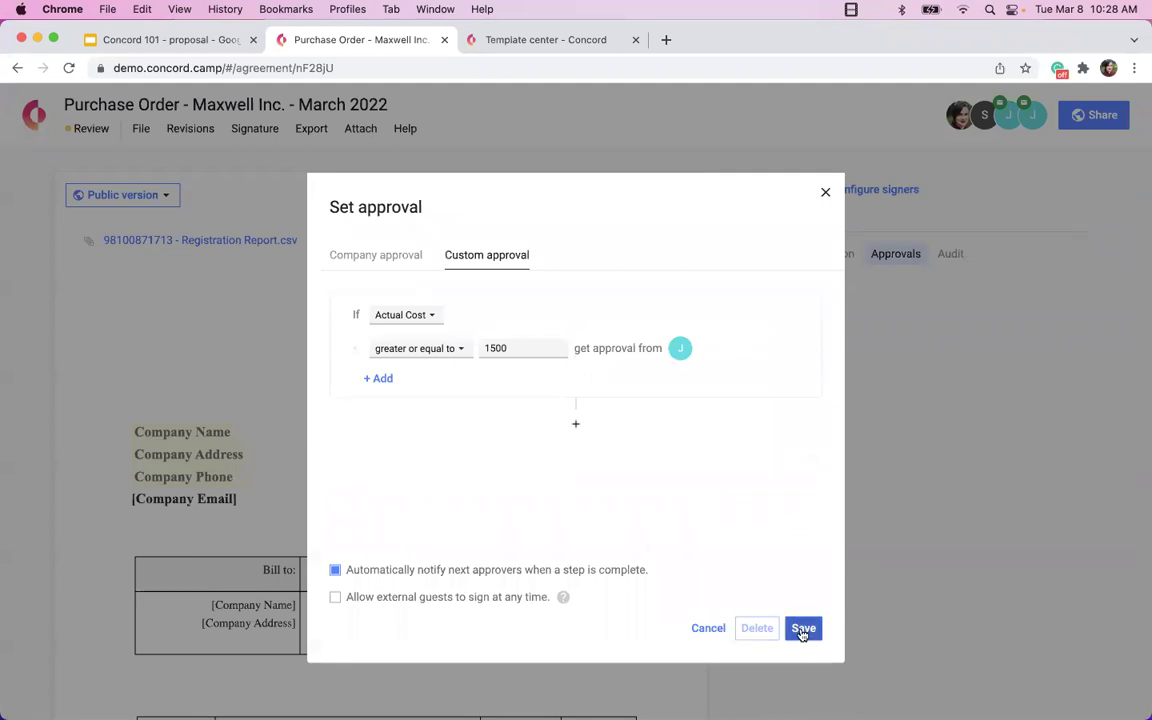
click(802, 628)
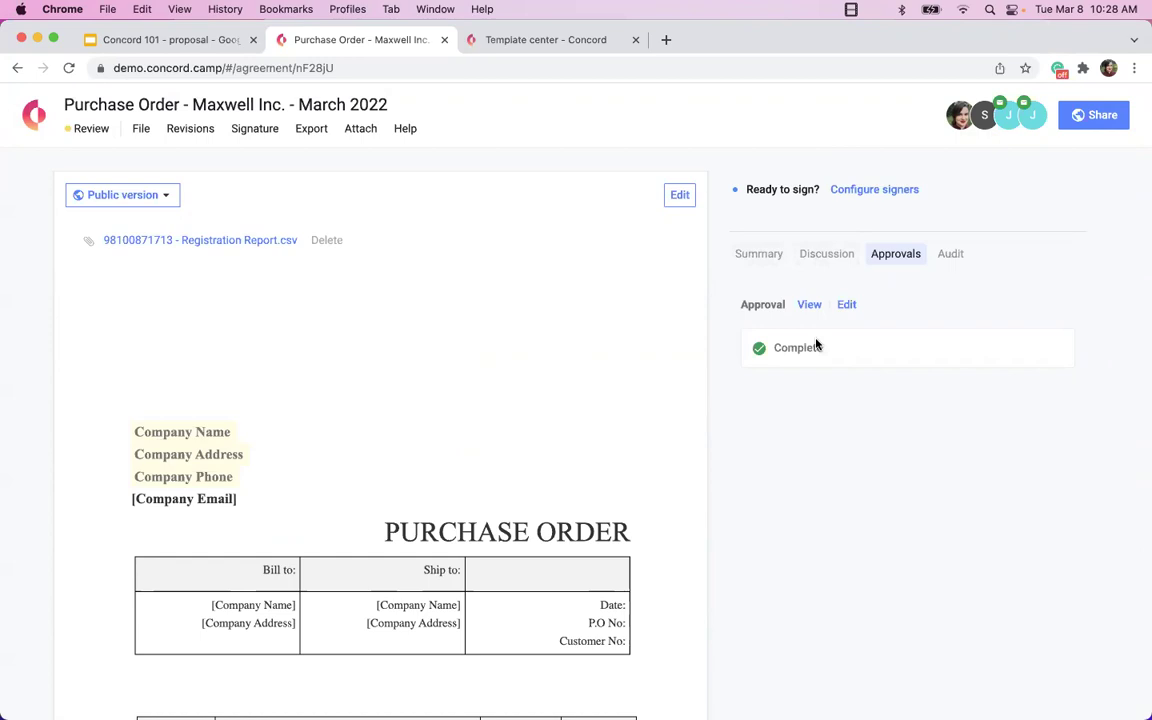
Change Total Due to 2500 and save the document's field edits.
scroll(772, 365, down, 5)
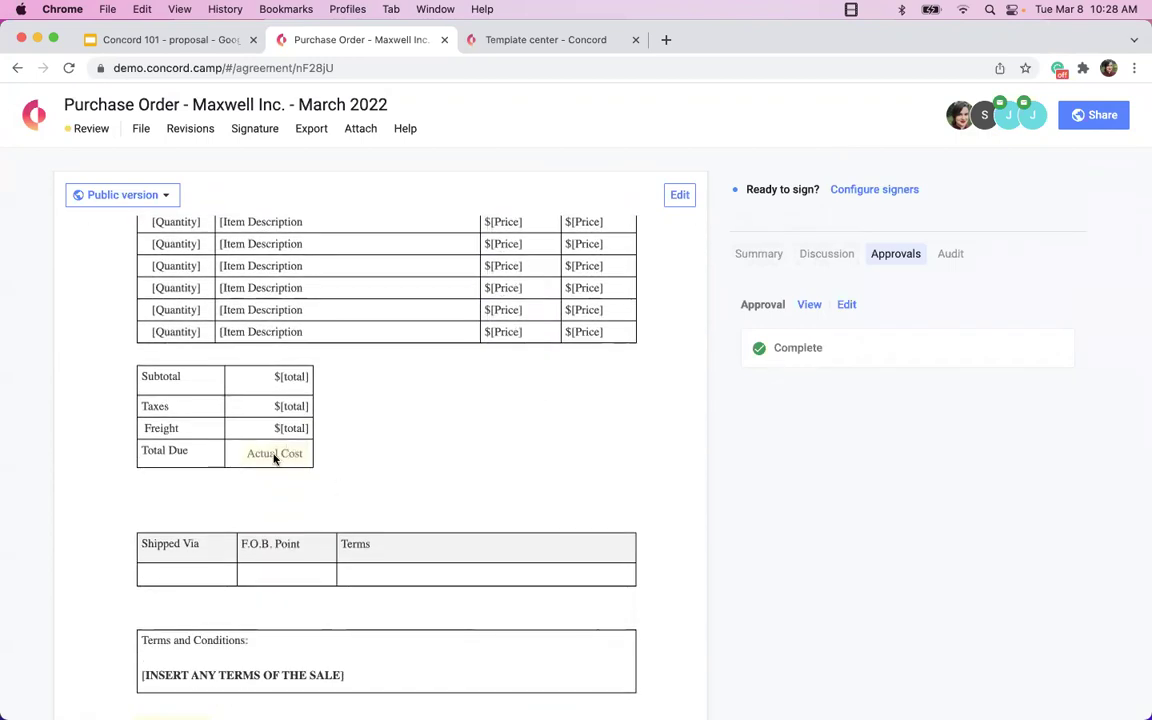
scroll(275, 456, down, 1)
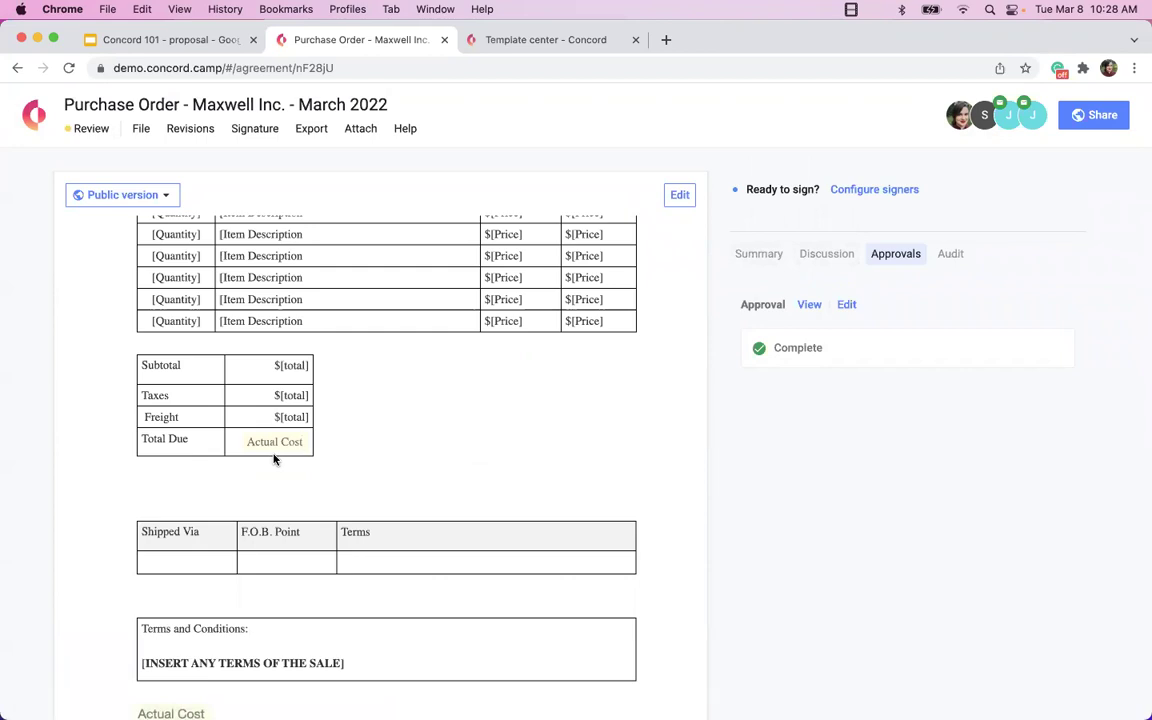
key(super+BackSpace)
text(2500)
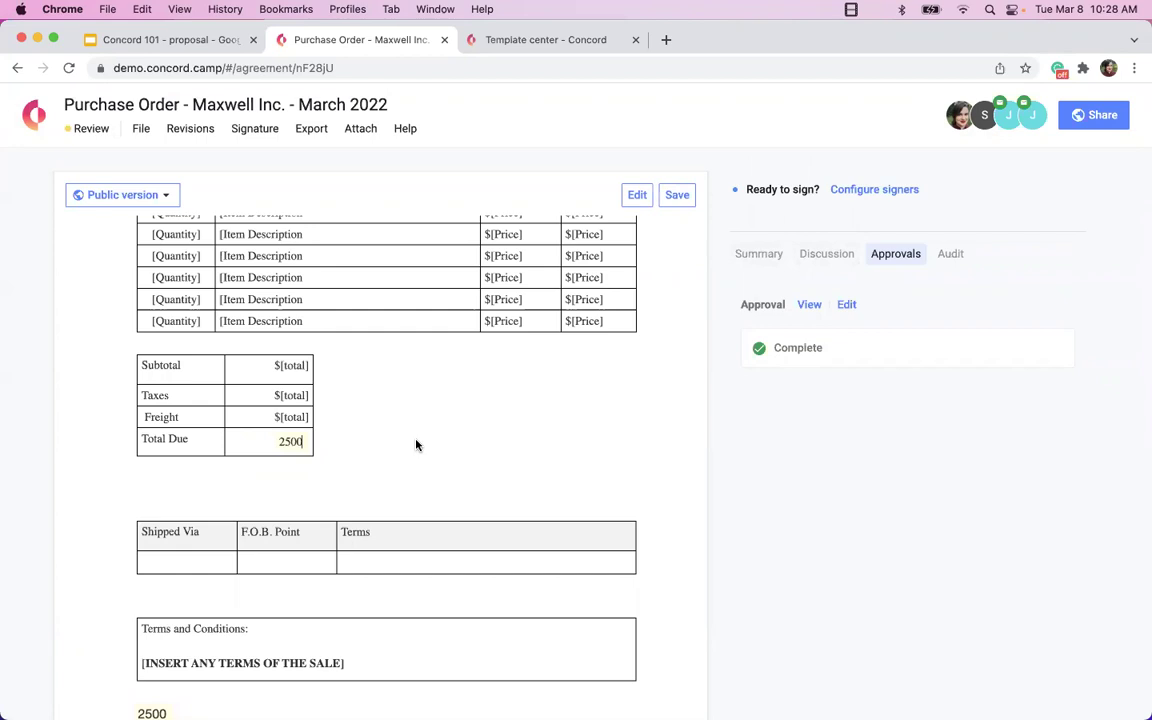
click(677, 197)
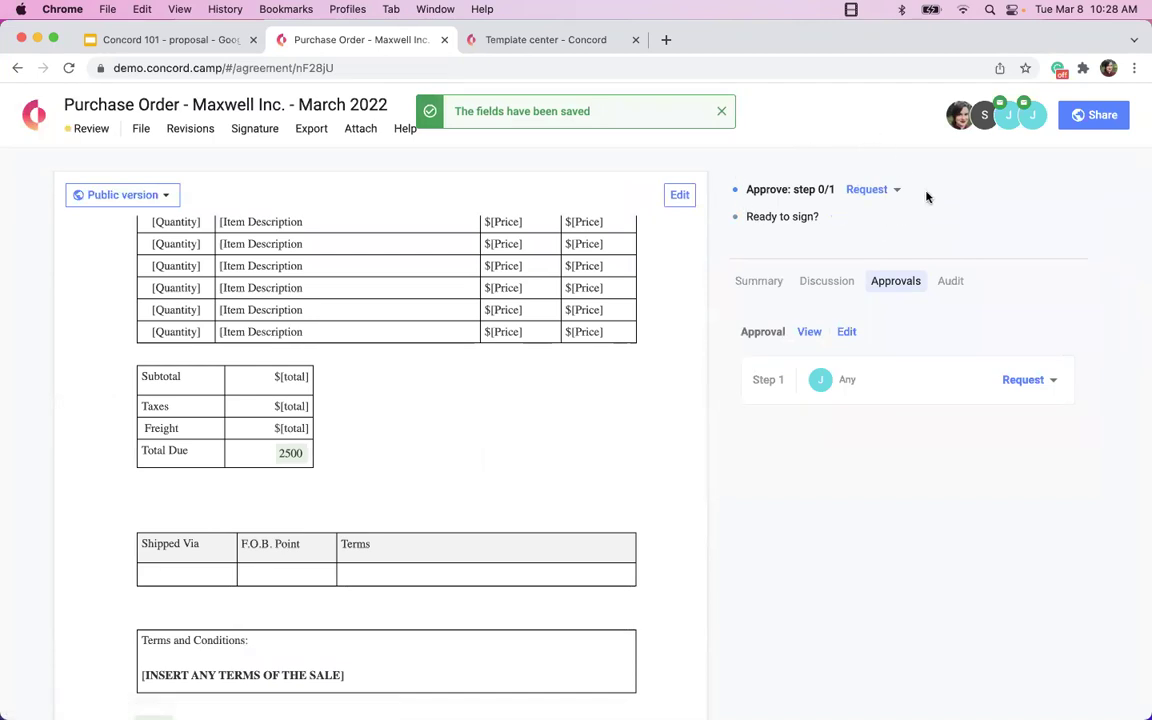
Send the Step 1 approval request and view who the document is shared with.
click(1051, 380)
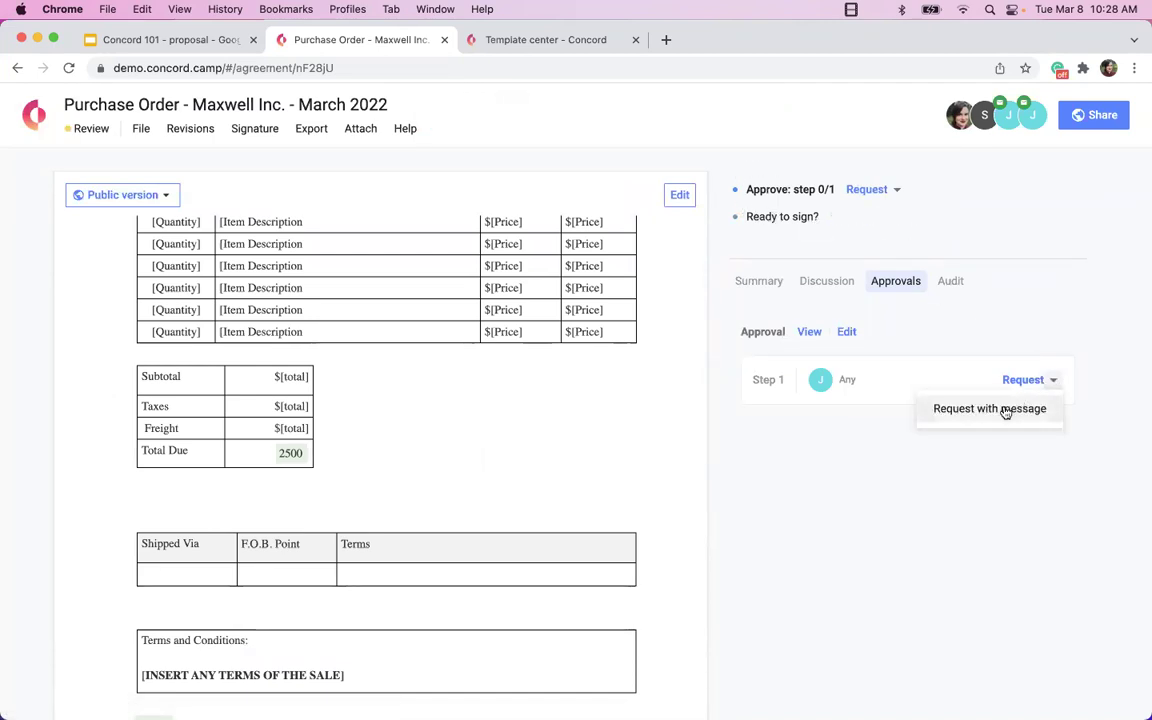
click(1022, 380)
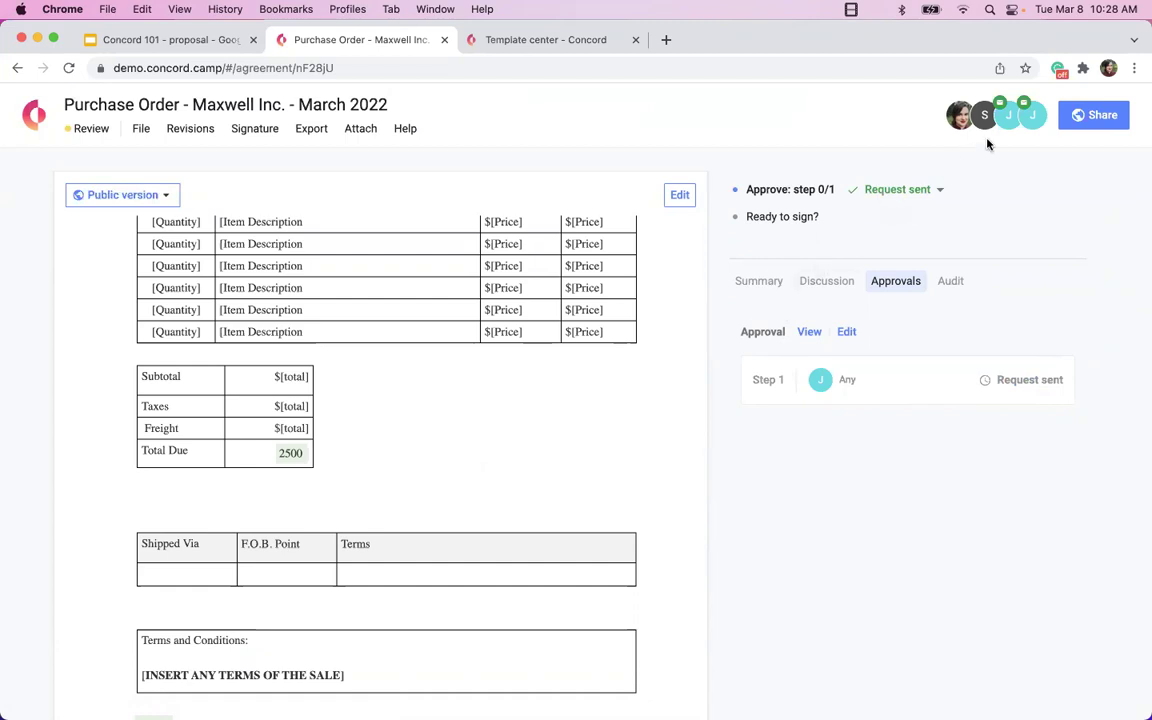
click(1018, 125)
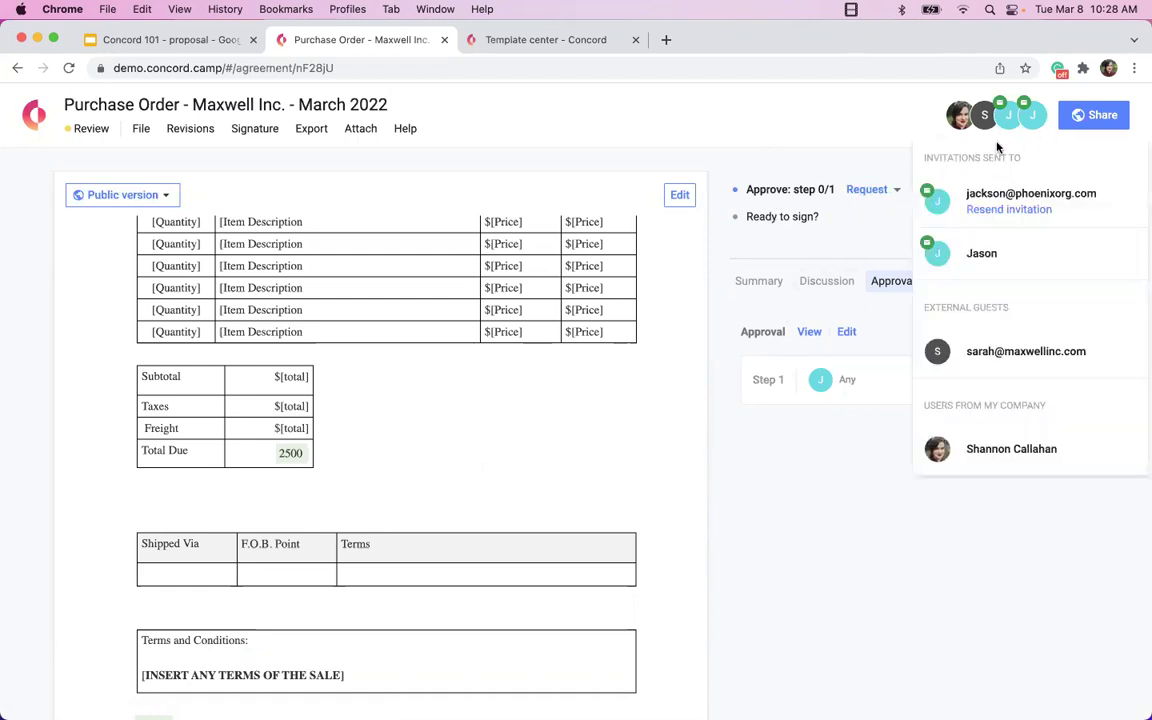
Show the Maxwell Inc. purchase order's Summary with counterparty, description, tags and smart fields.
mouse_move(1050, 143)
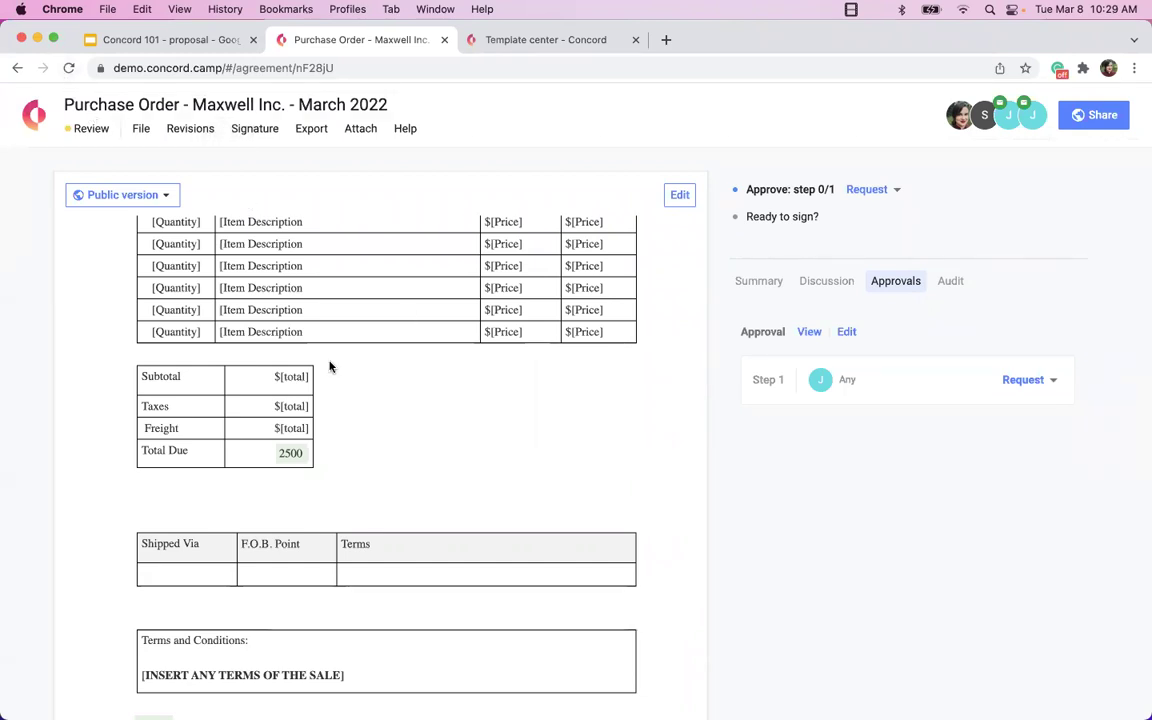
click(740, 282)
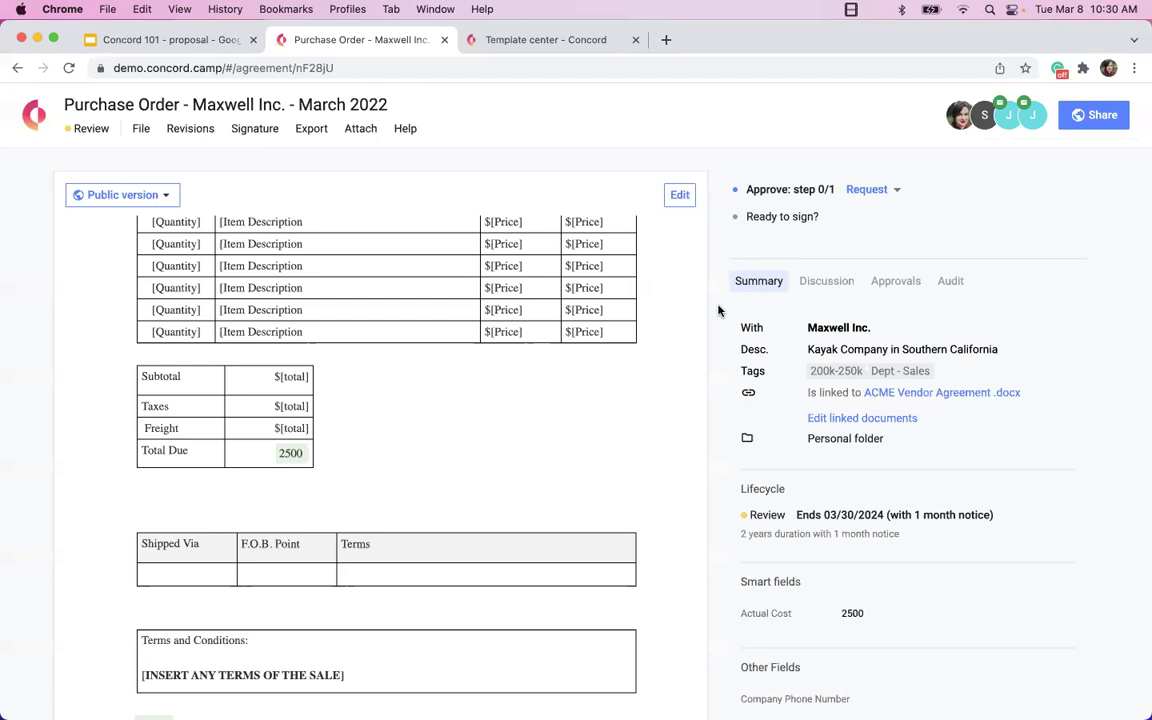
Go to the personal Preferences page through the organisation's account settings.
click(34, 114)
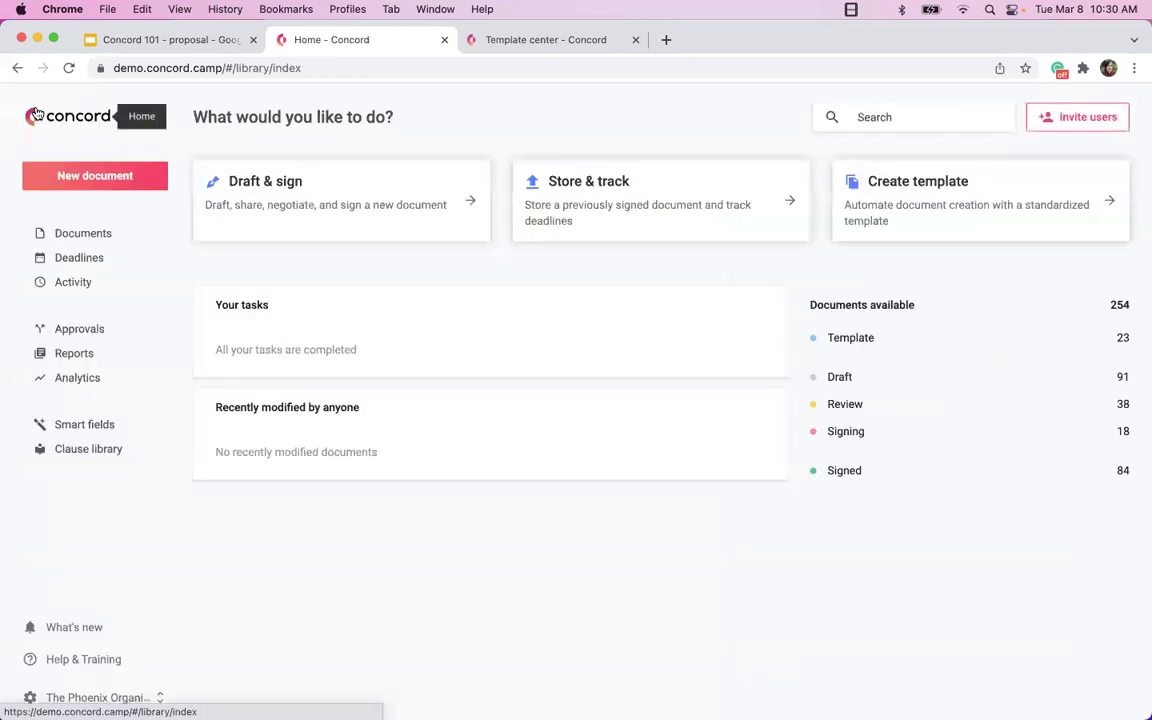
click(60, 697)
click(48, 609)
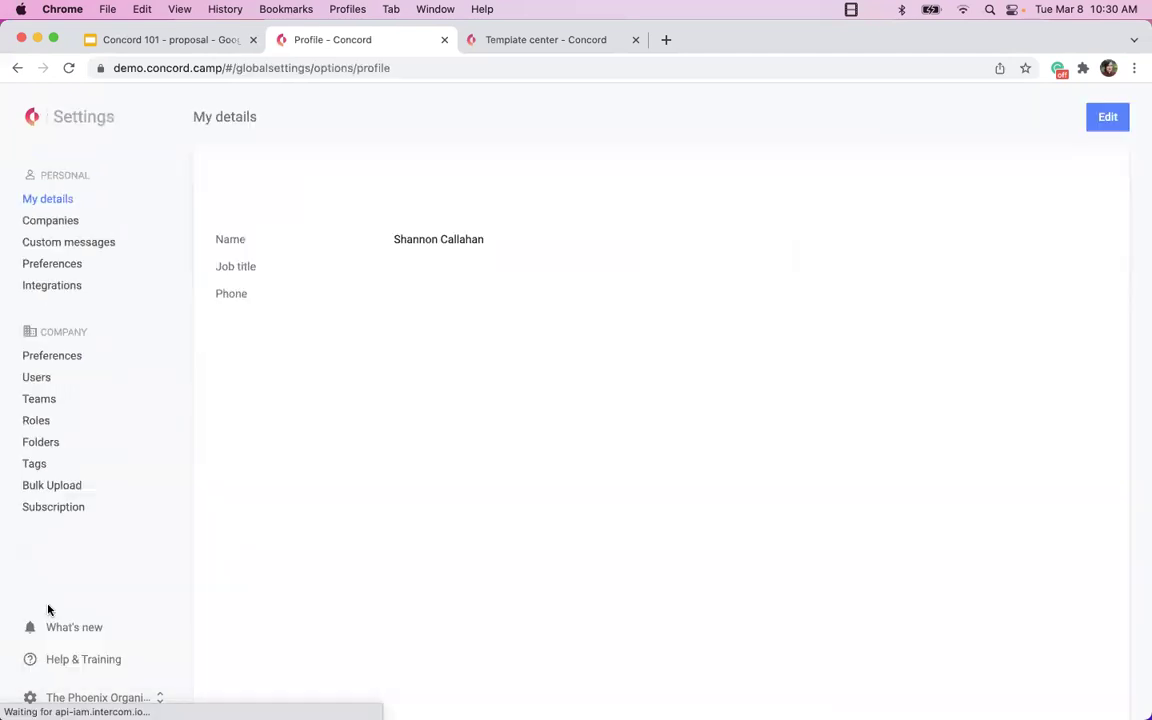
click(38, 265)
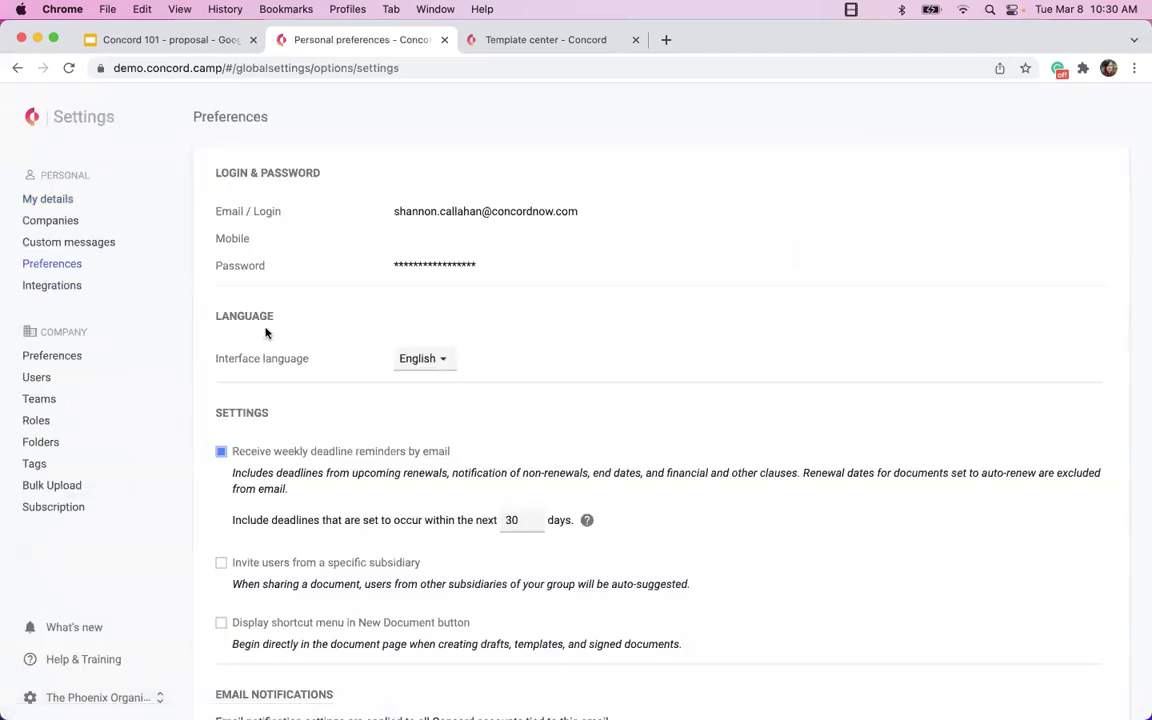
Set Approval completed notices to individual emails from colleagues, then return to Home.
scroll(266, 333, down, 5)
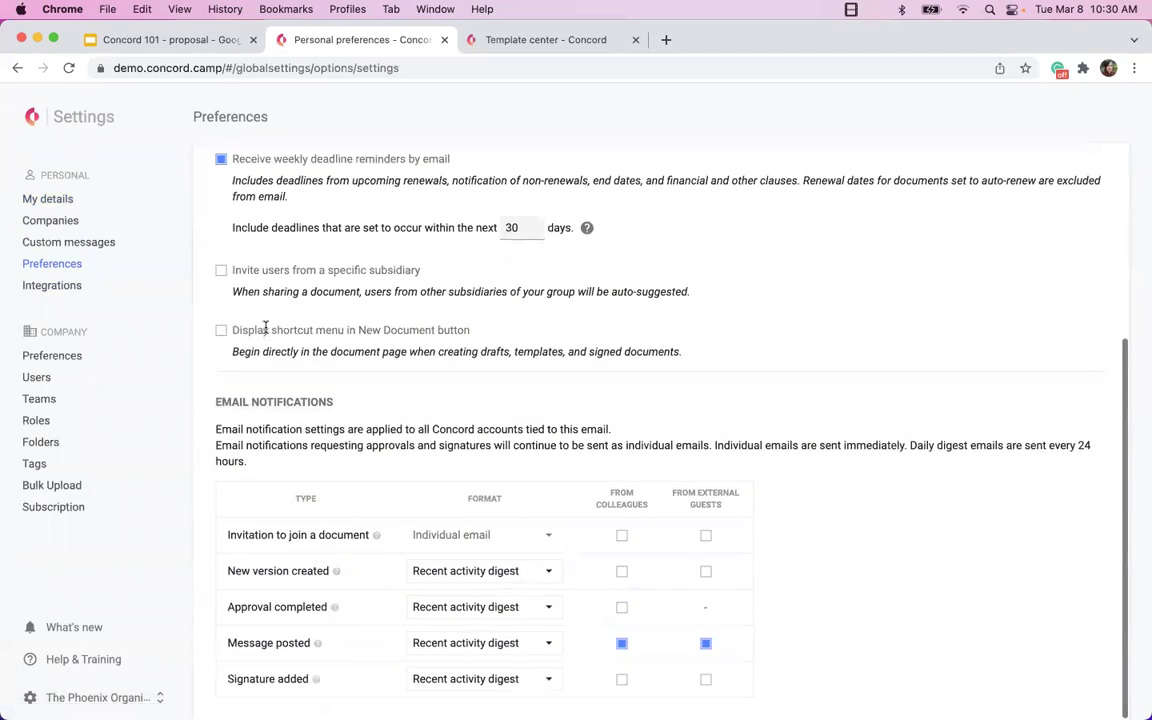
click(463, 606)
click(463, 663)
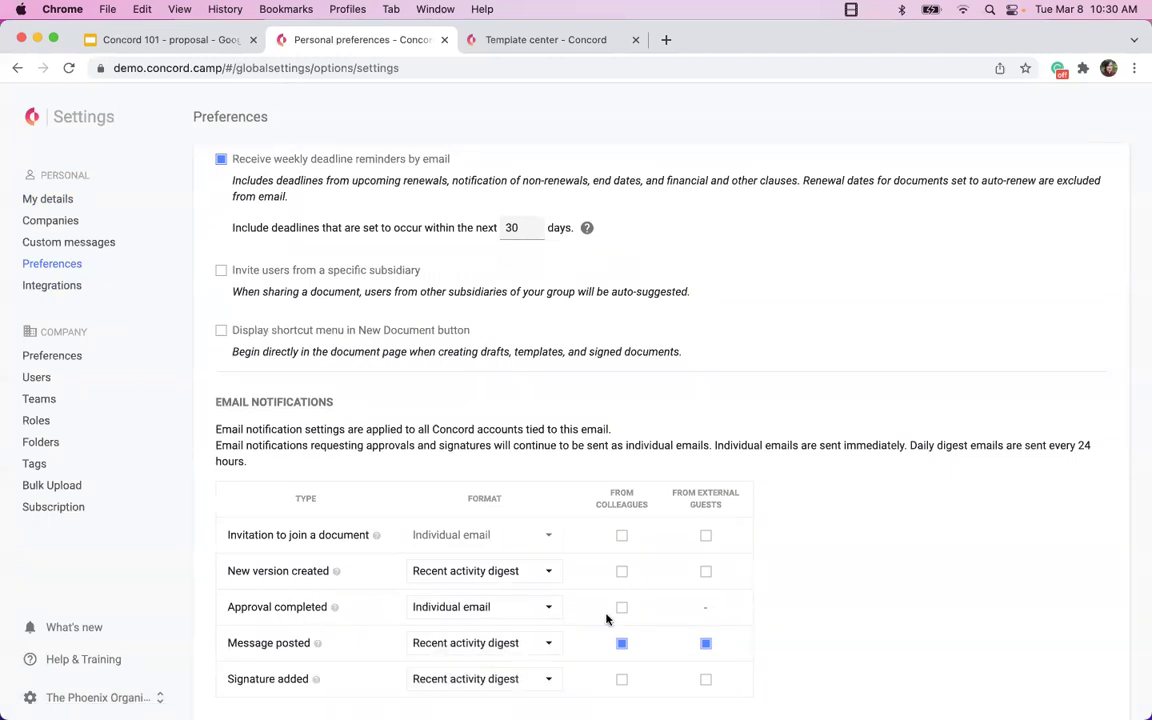
click(620, 609)
click(29, 113)
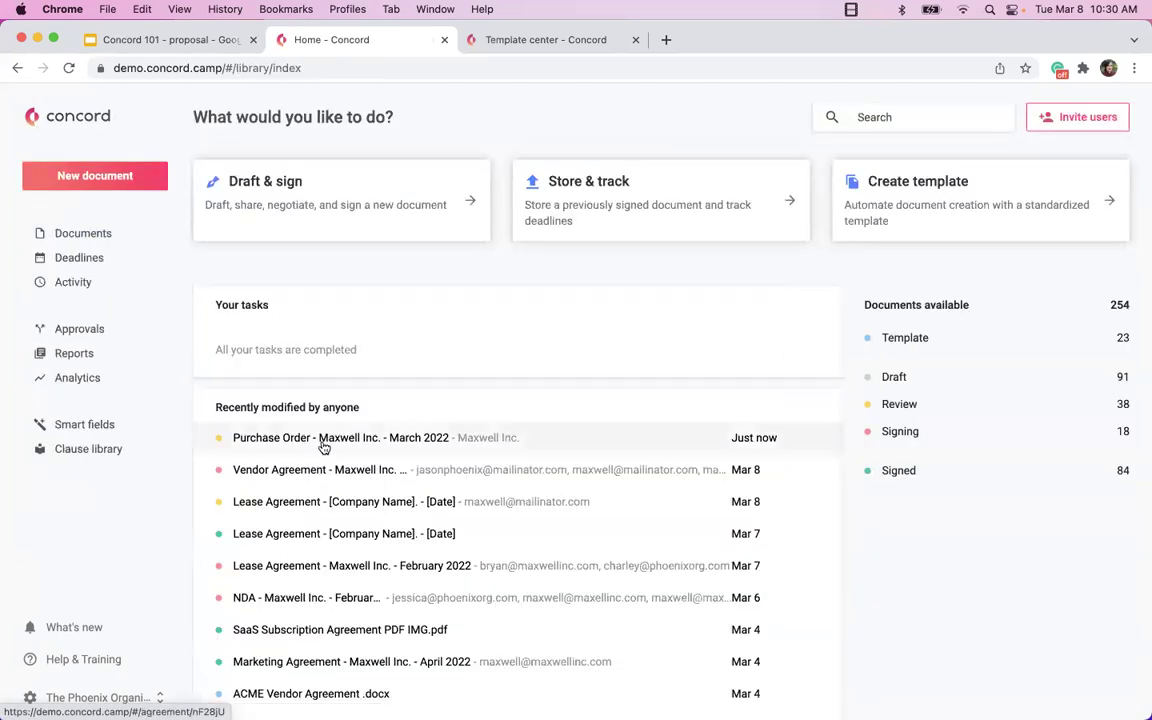
Open the Maxwell Inc. purchase order's signer setup, adding and then removing an Anyone signer.
click(323, 446)
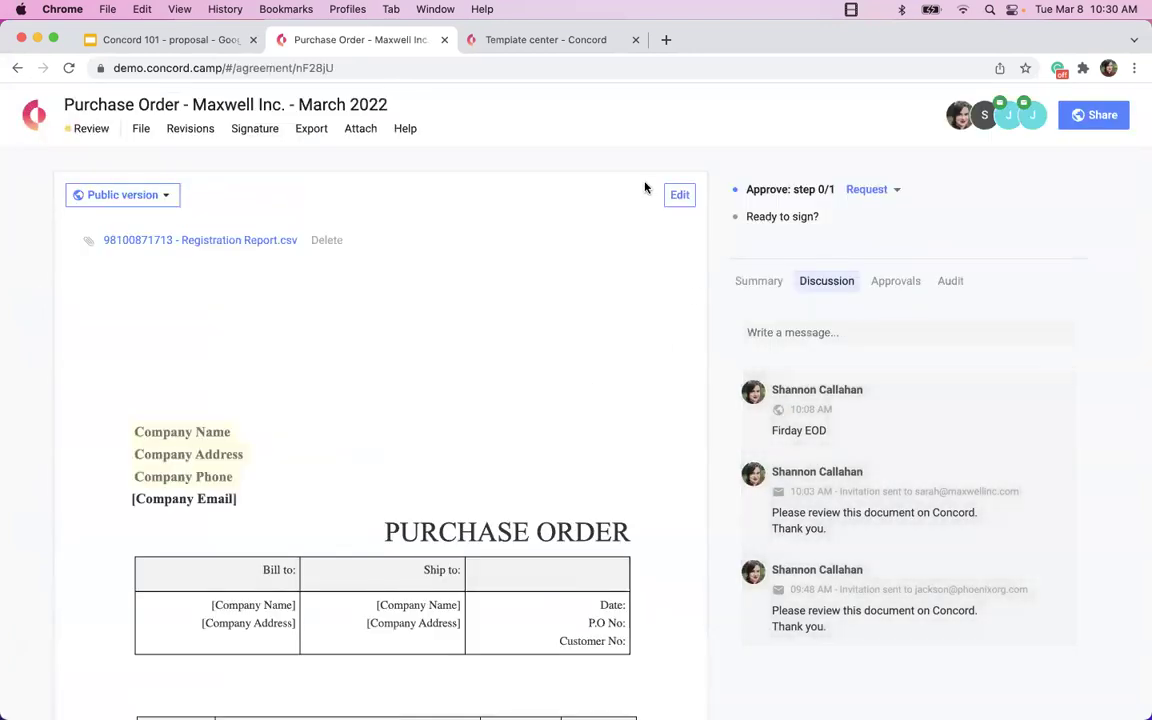
click(265, 132)
click(280, 162)
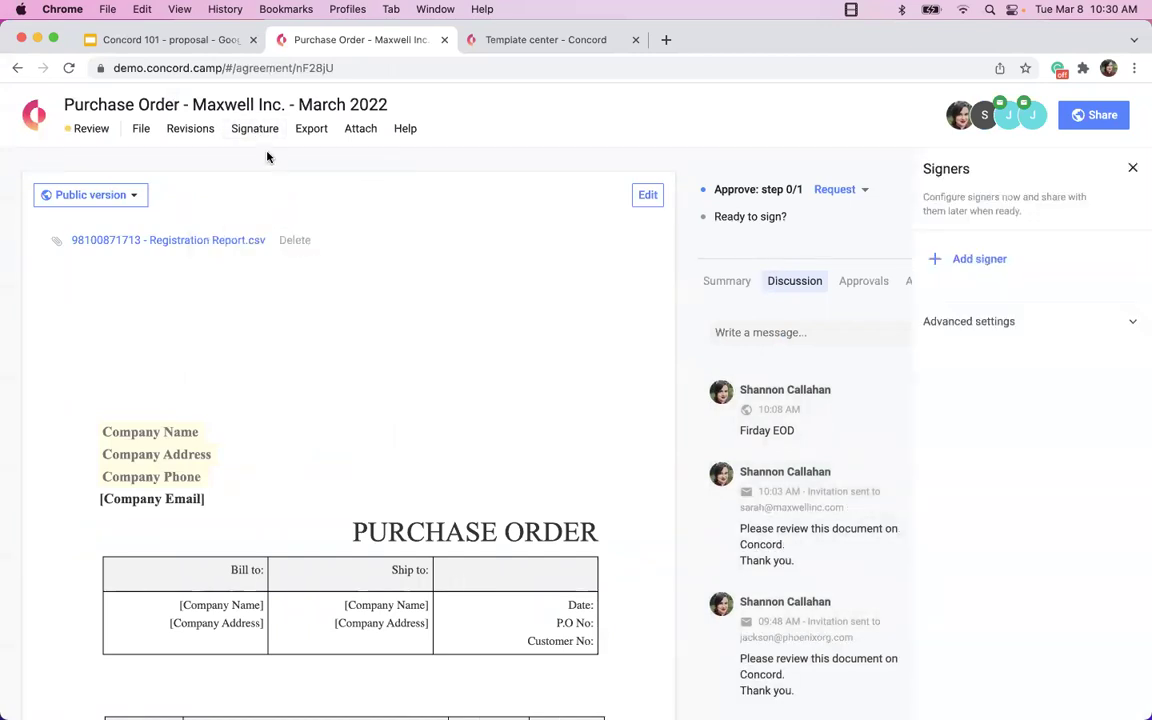
click(981, 257)
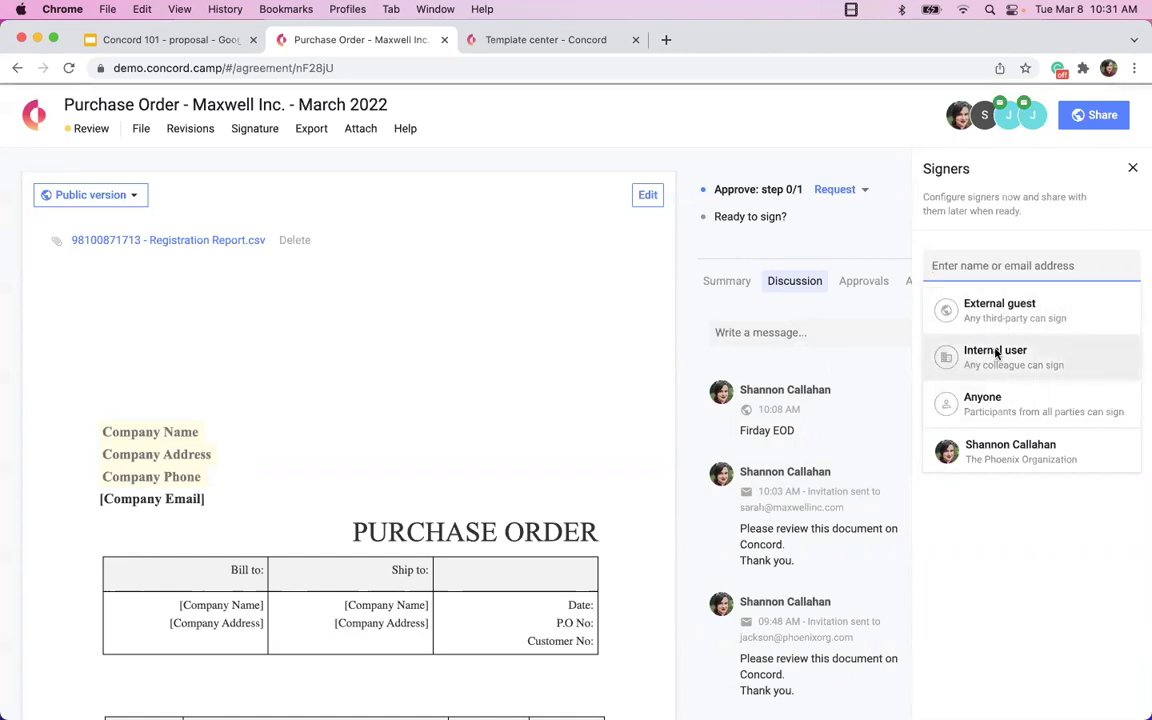
click(990, 410)
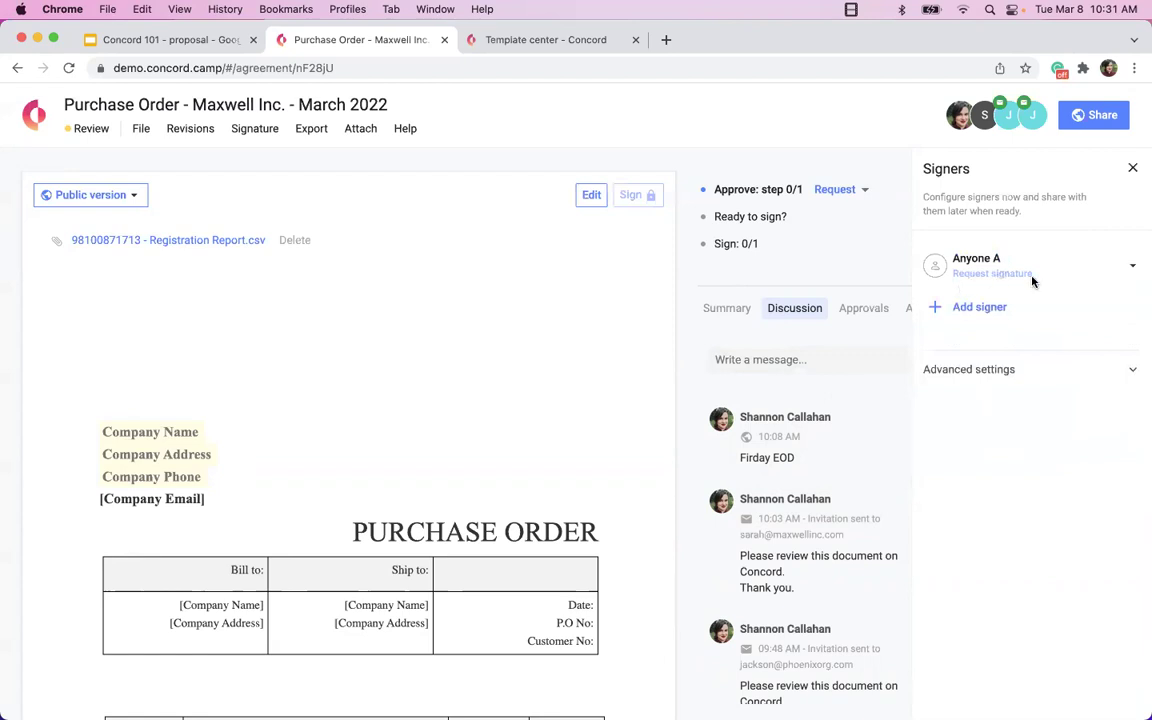
click(1132, 266)
click(1077, 328)
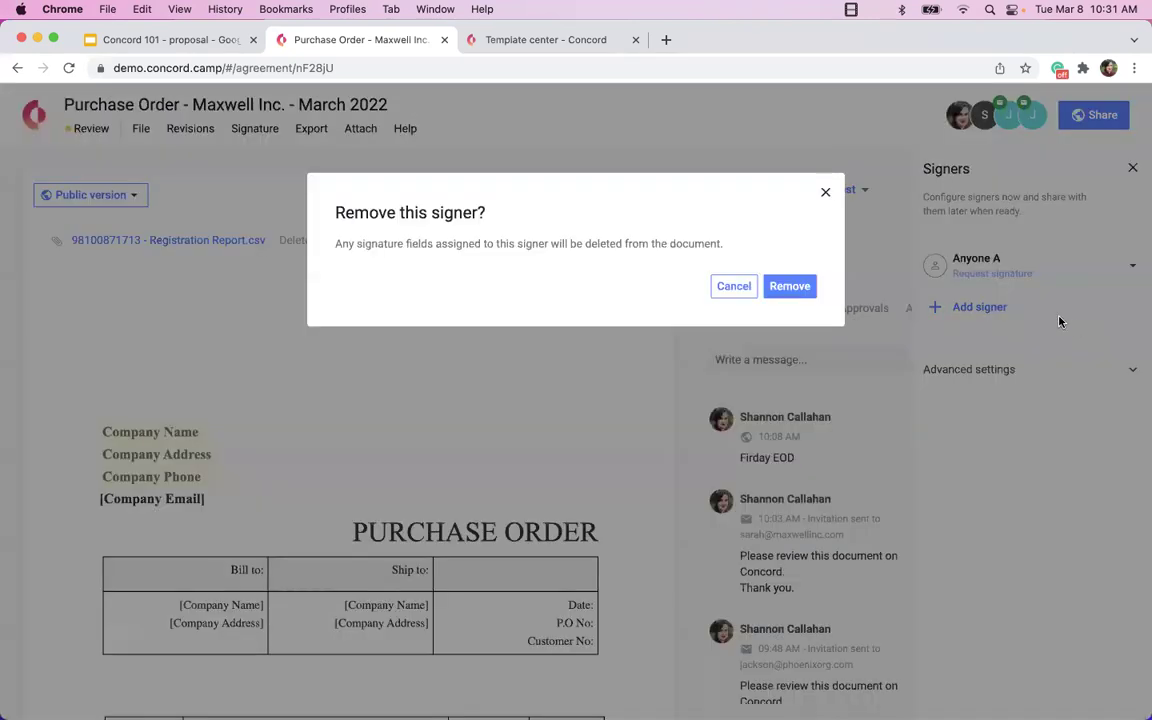
click(790, 286)
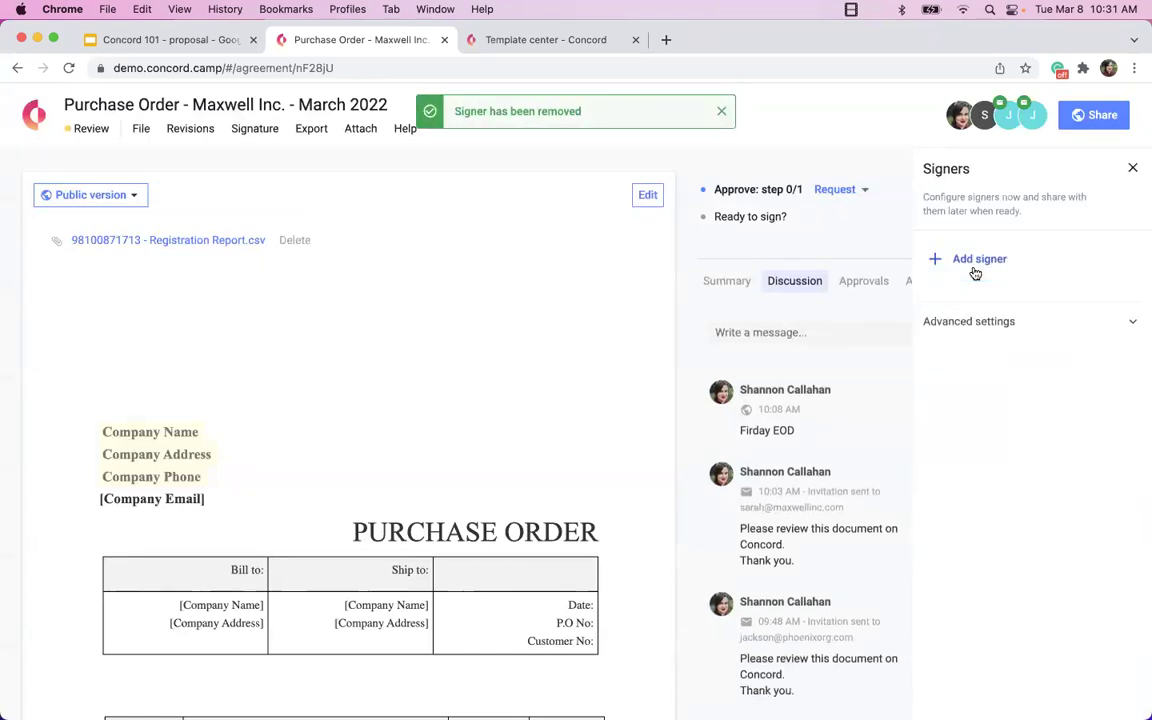
Add the document owner and an external contact's e-mail address as the two signers.
click(975, 262)
click(960, 452)
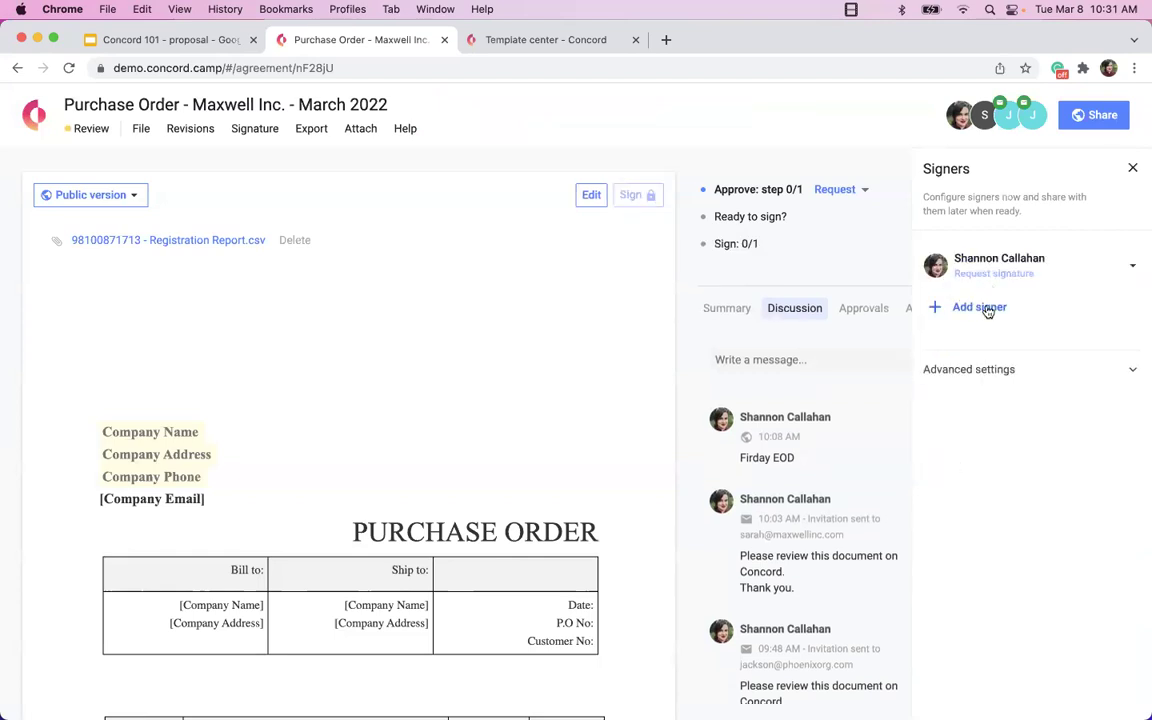
click(985, 309)
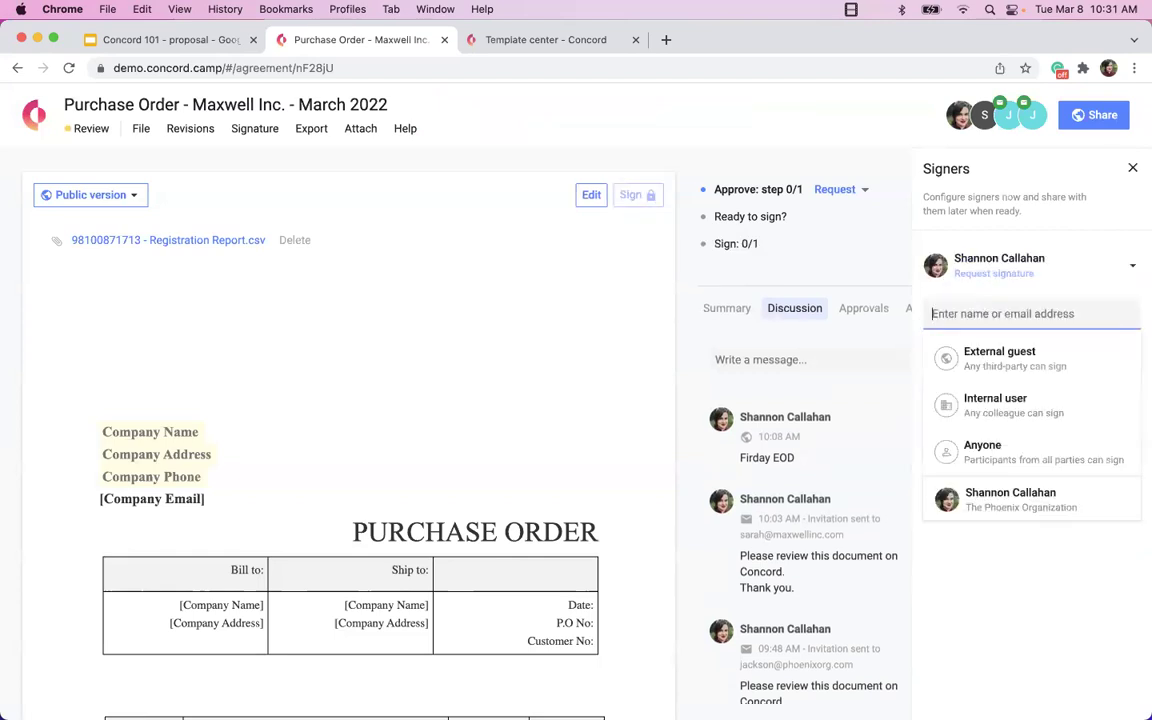
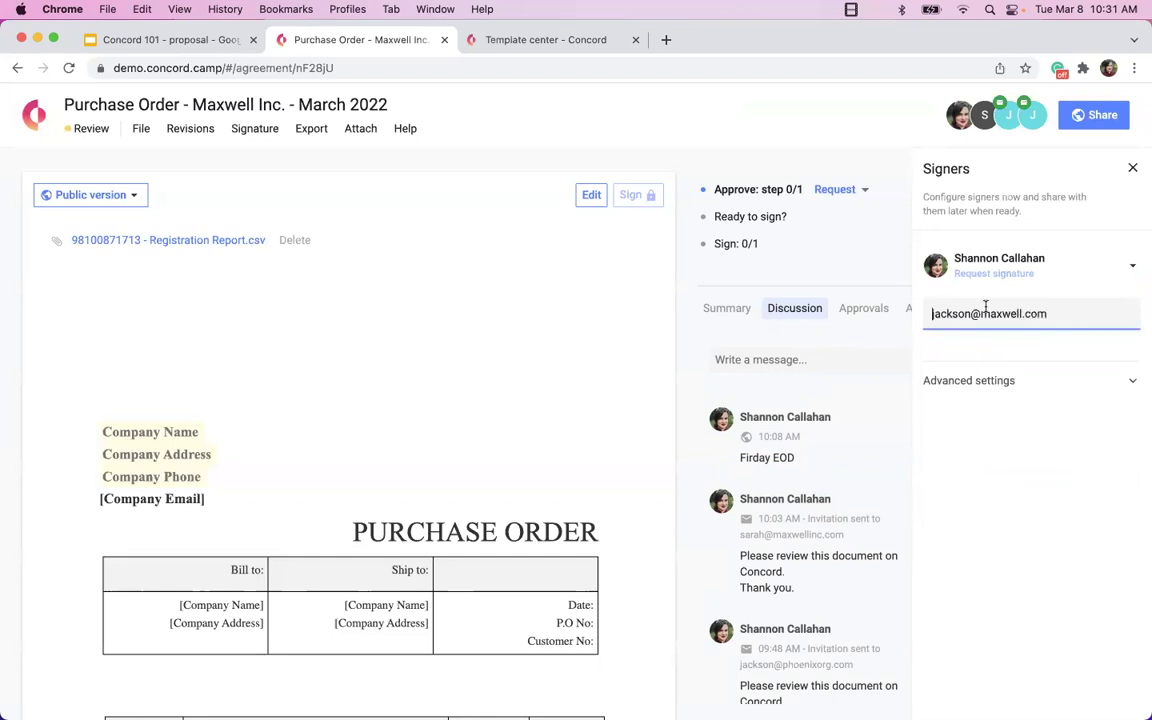
key(Return)
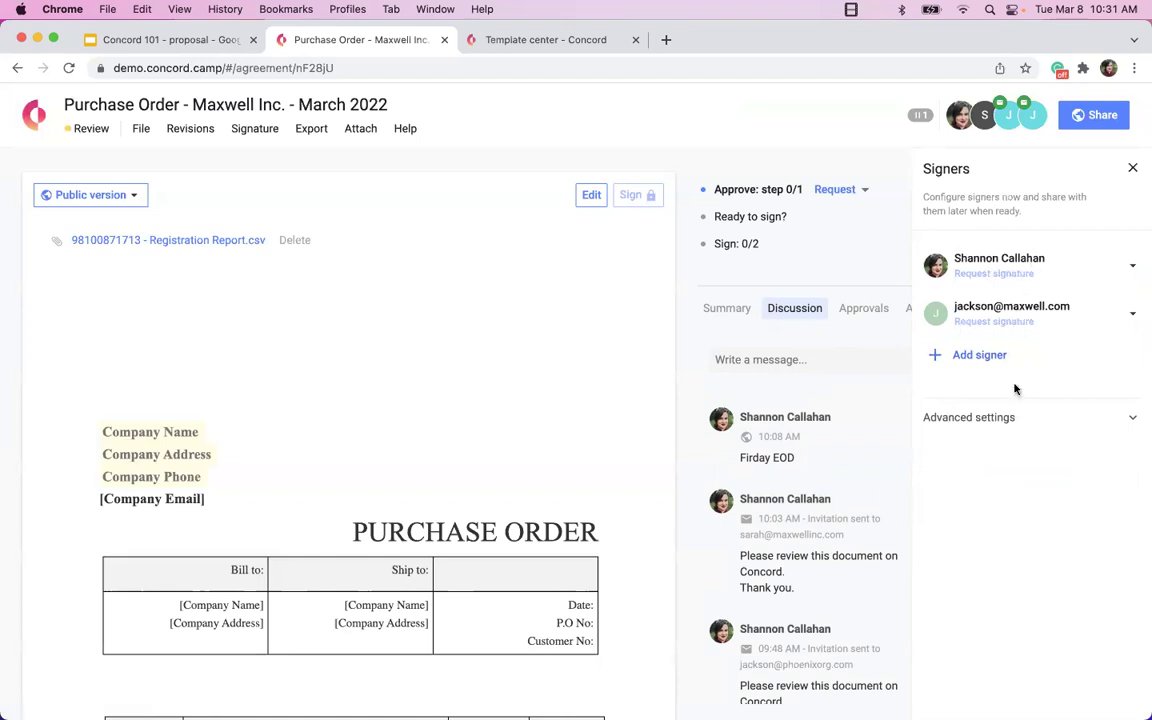
click(1133, 170)
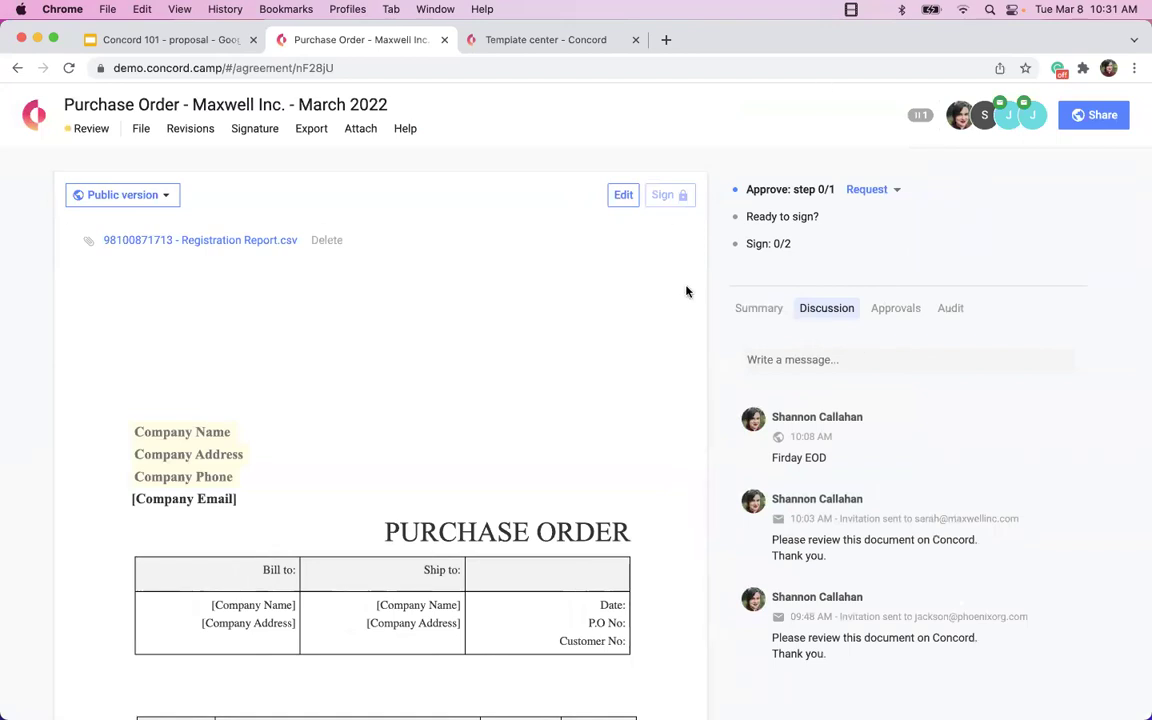
Enter edit mode and inspect the Company Phone field settings without changing them.
click(626, 197)
click(214, 492)
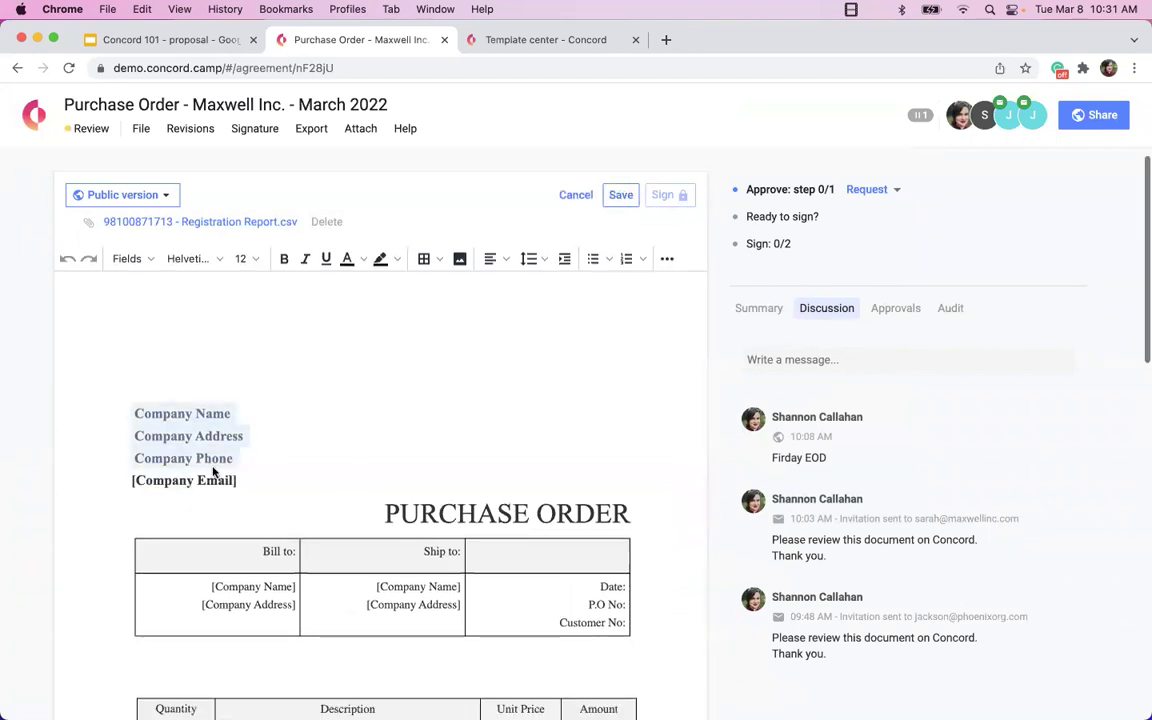
click(178, 424)
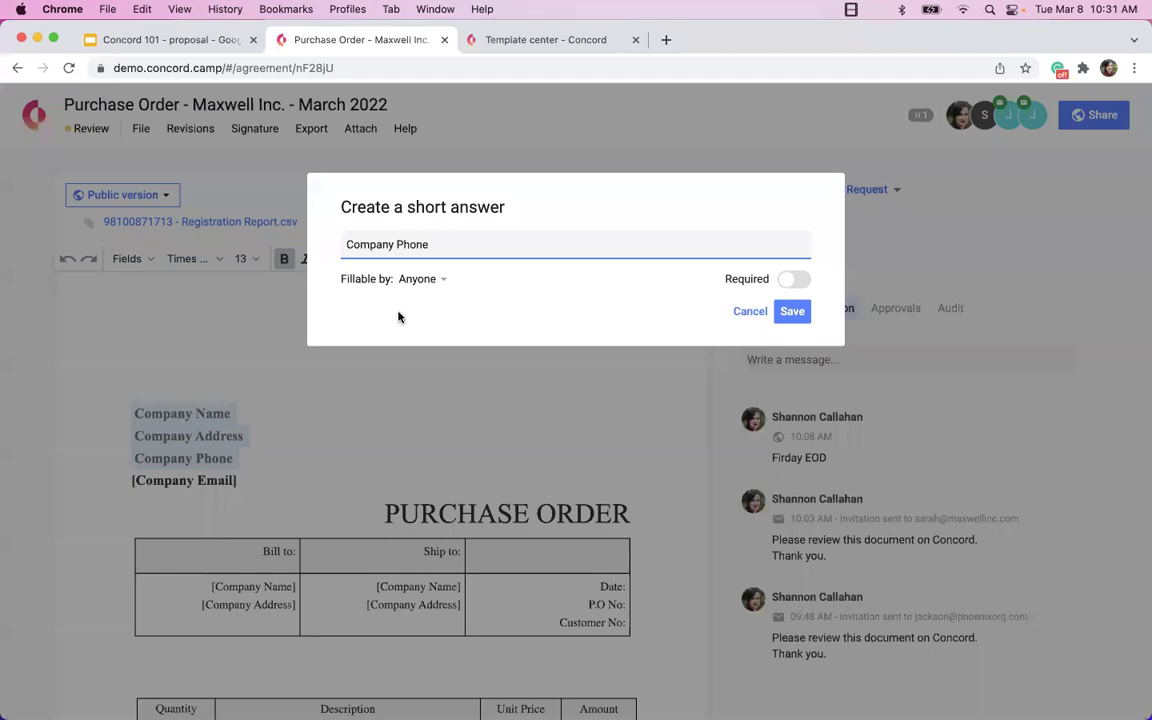
click(420, 278)
mouse_move(447, 336)
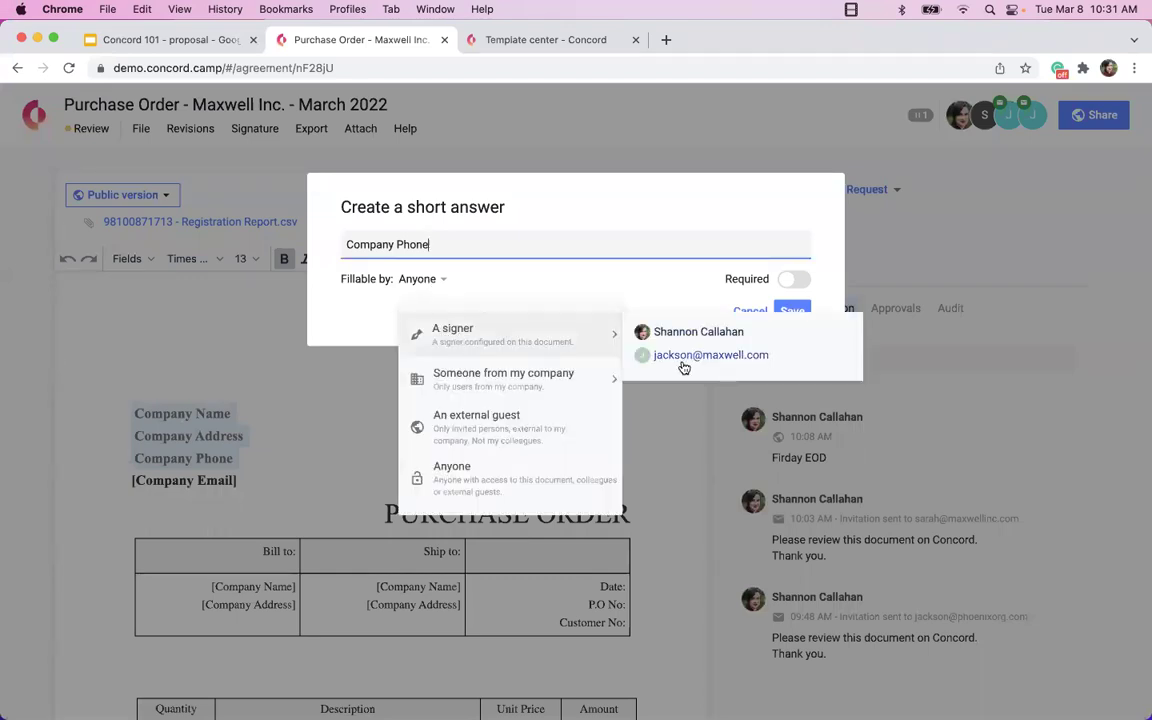
click(748, 311)
Insert a signature field below the 2500 amount and assign it to Me.
scroll(579, 461, down, 3)
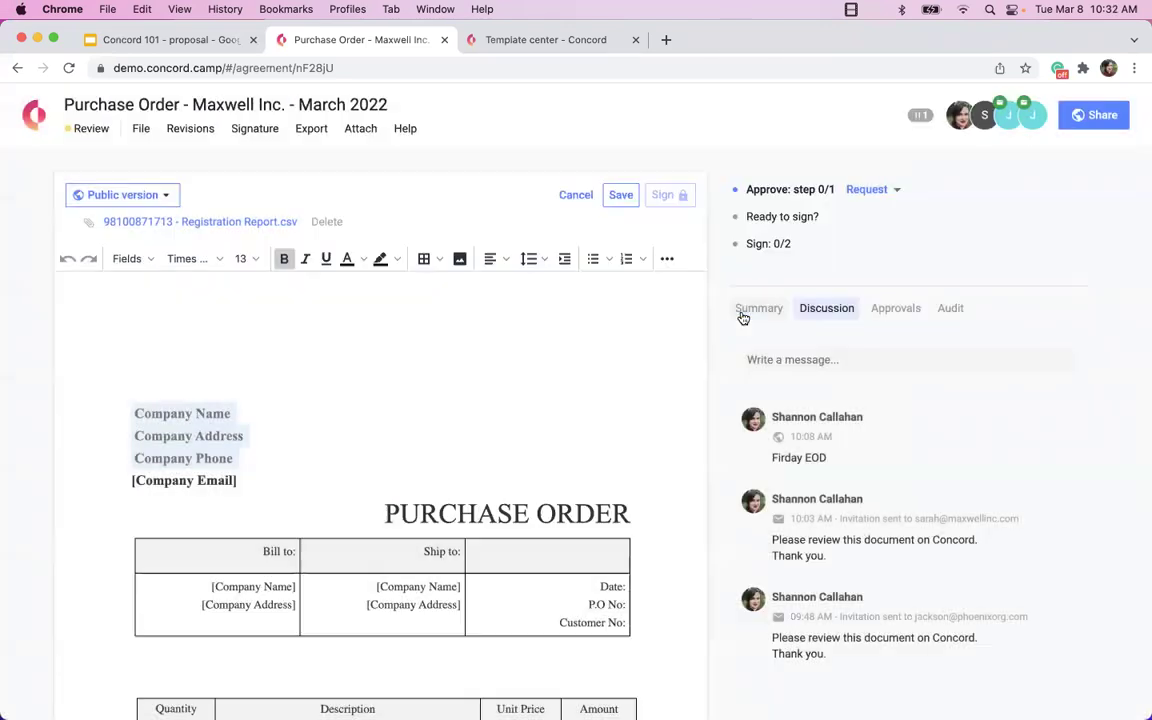
scroll(579, 461, down, 7)
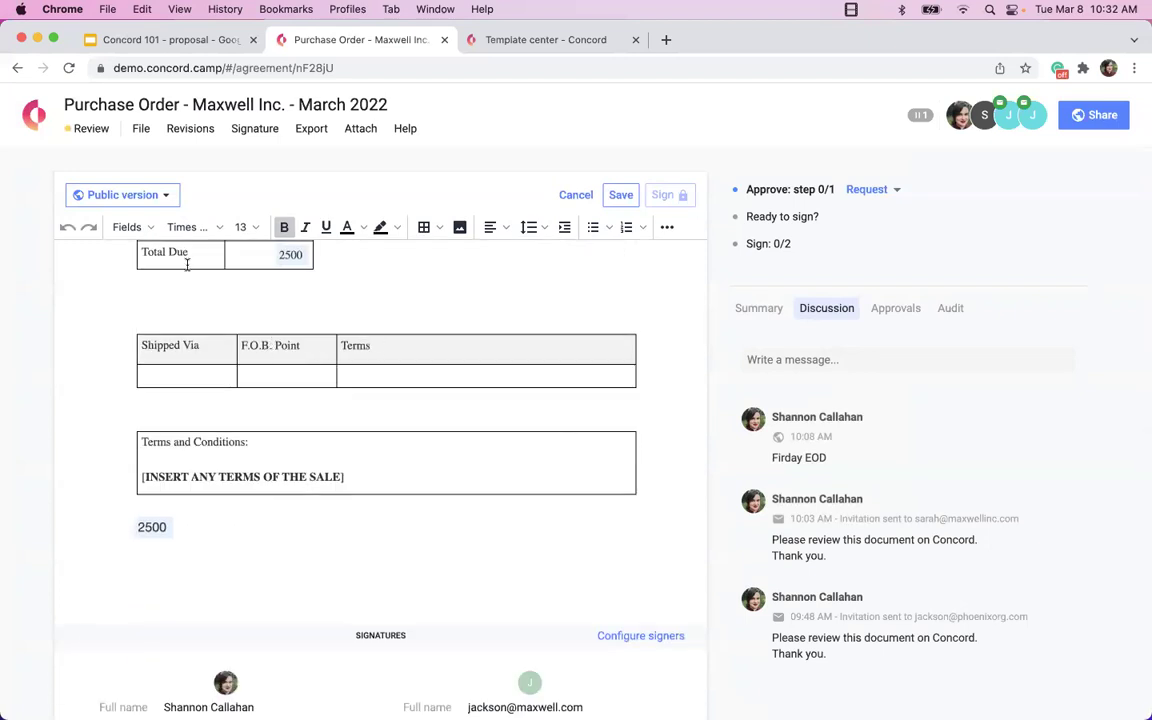
click(143, 228)
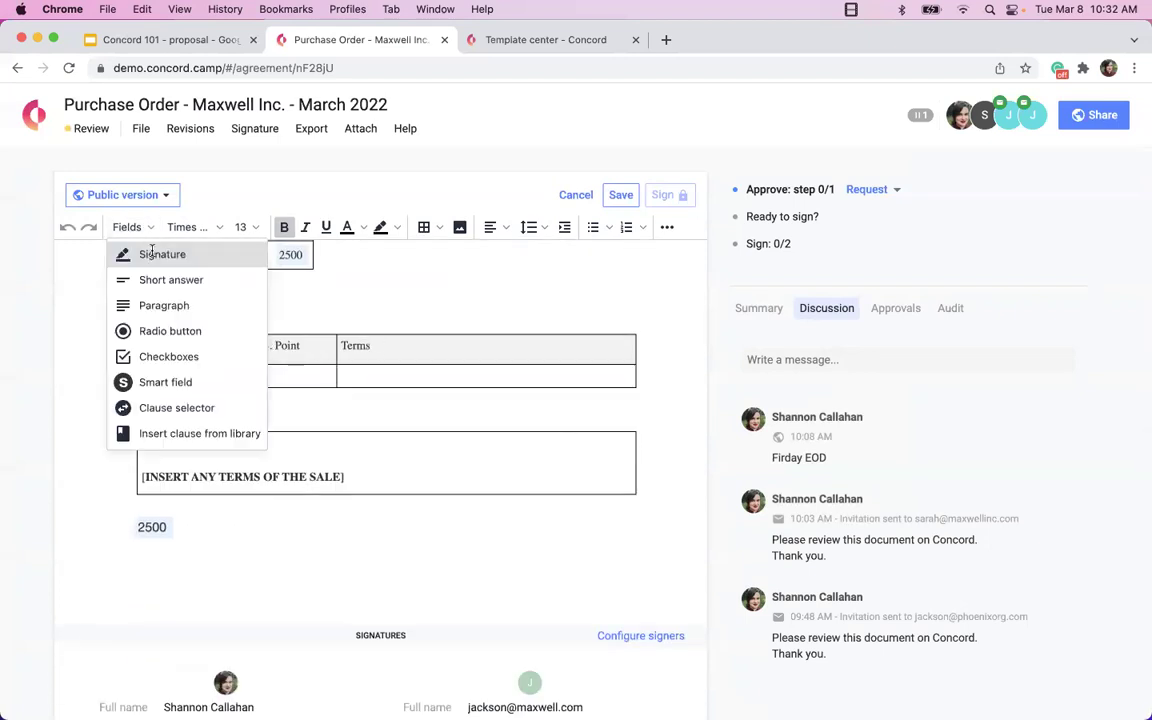
click(154, 255)
click(251, 566)
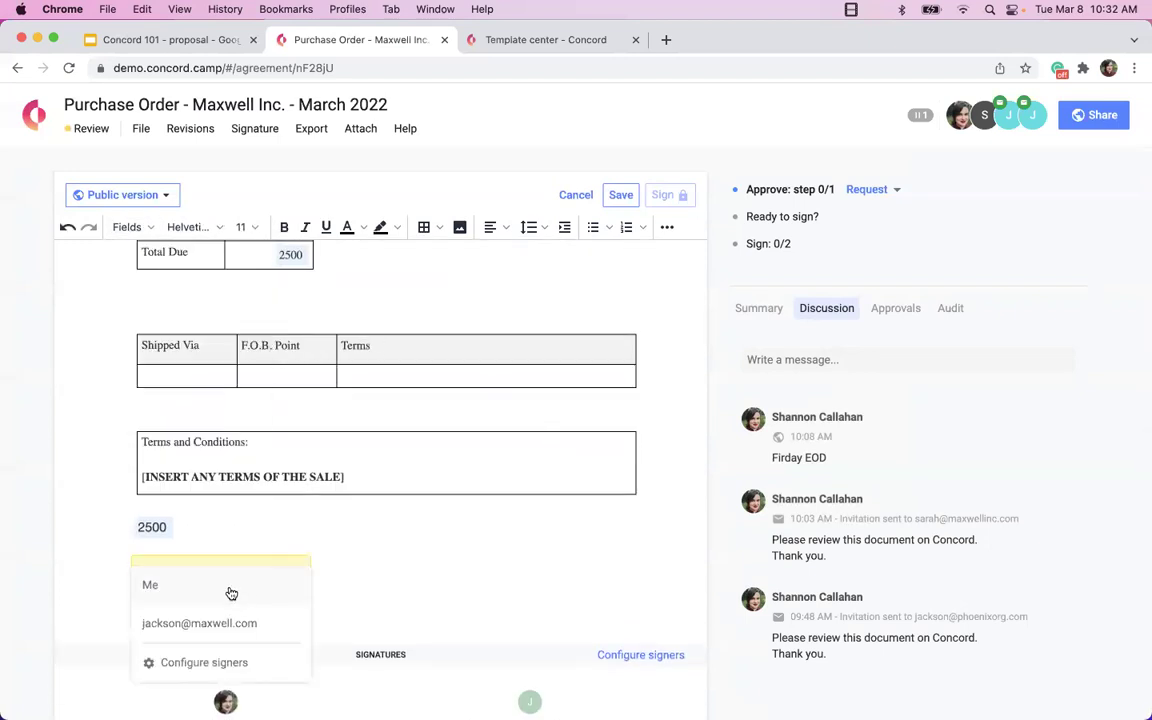
click(229, 591)
Insert another signature field between the tables below Total Due, assigned to Me.
scroll(234, 525, up, 1)
scroll(234, 525, up, 1)
click(157, 377)
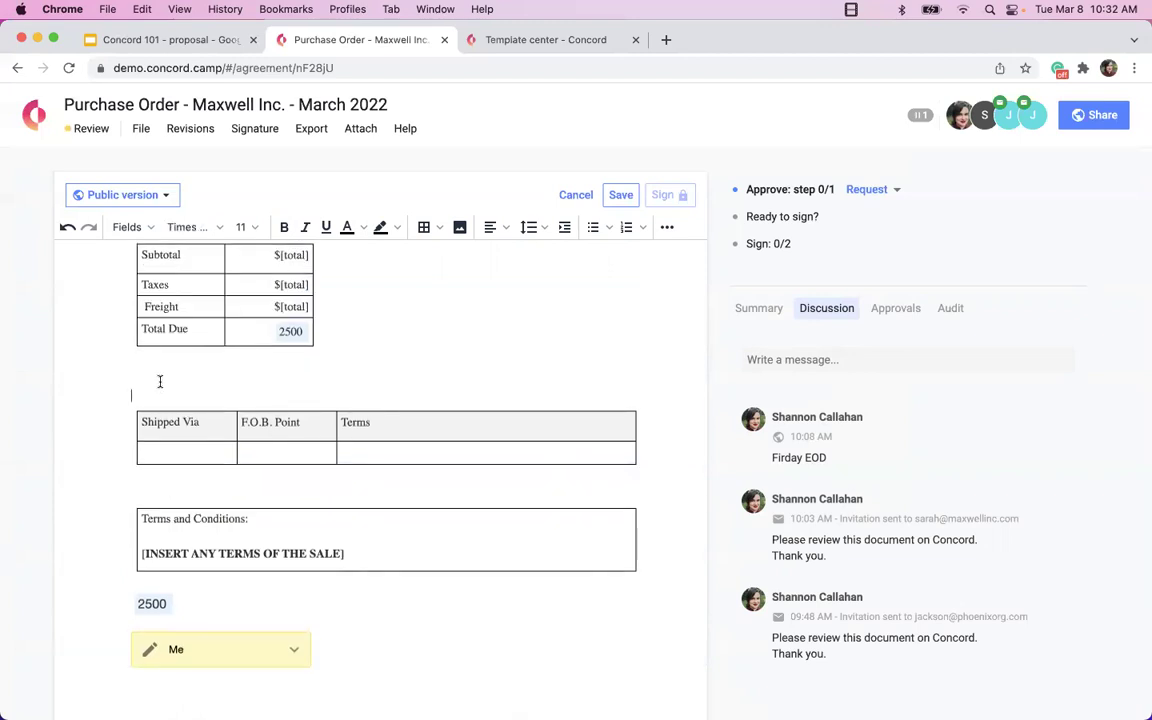
click(127, 229)
click(124, 254)
click(176, 410)
click(160, 415)
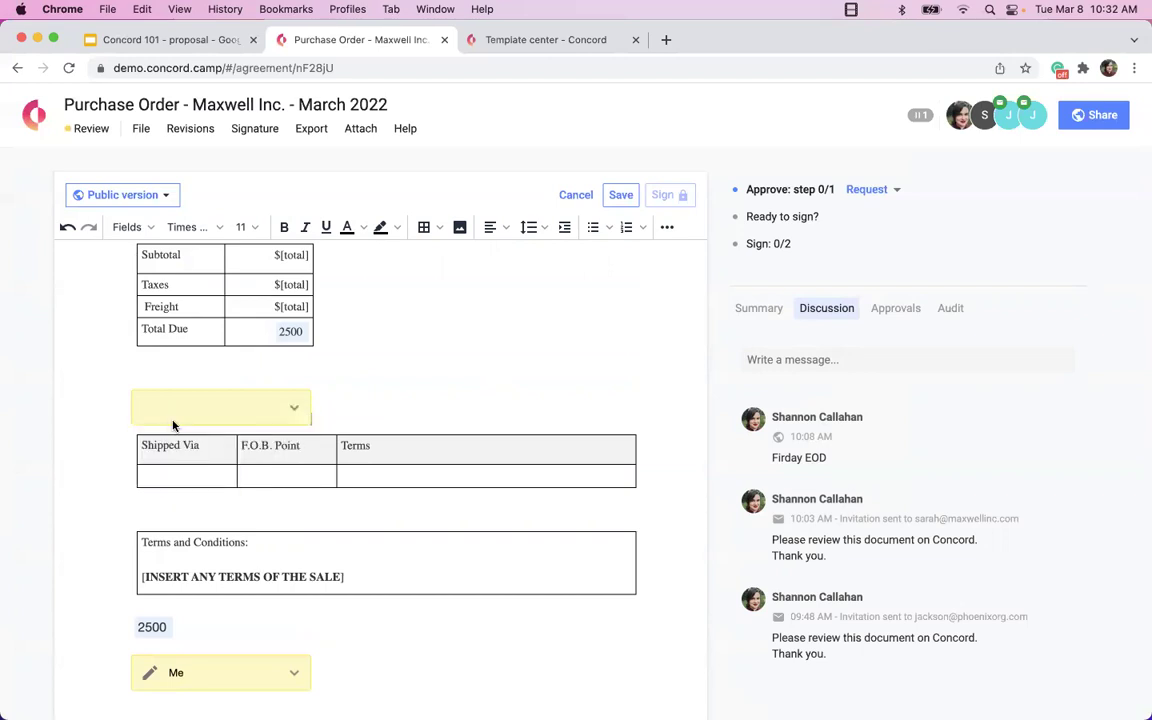
scroll(320, 393, down, 1)
scroll(320, 393, down, 3)
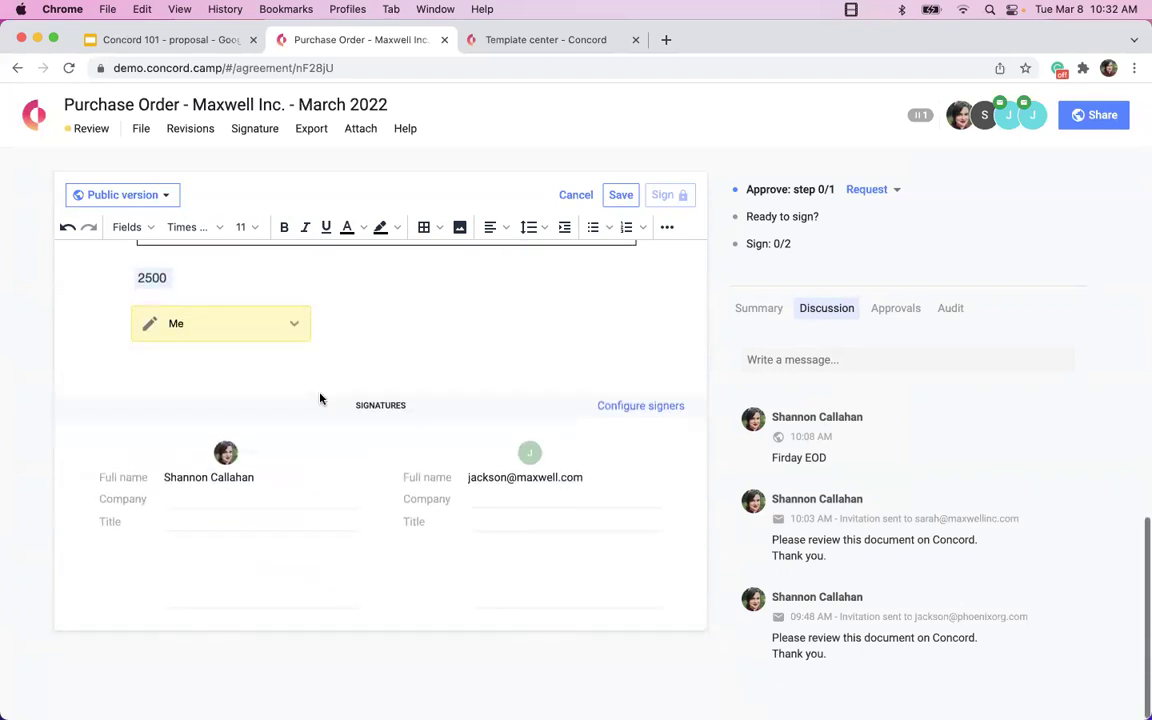
scroll(320, 393, up, 5)
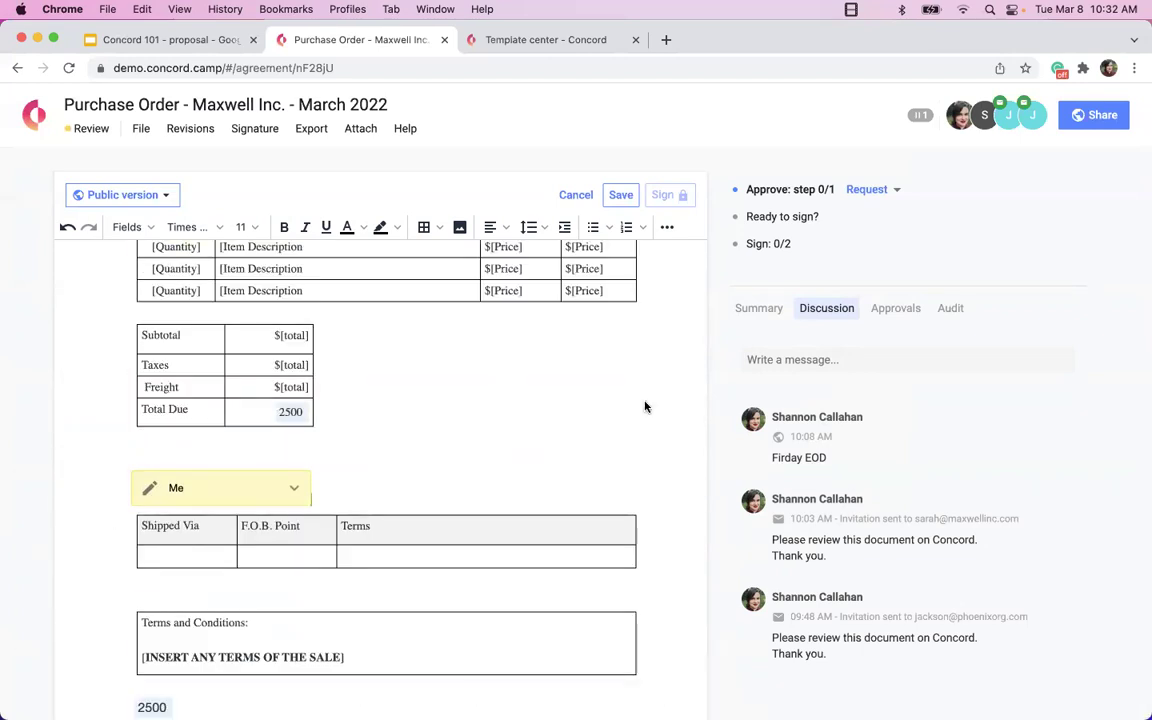
mouse_move(853, 225)
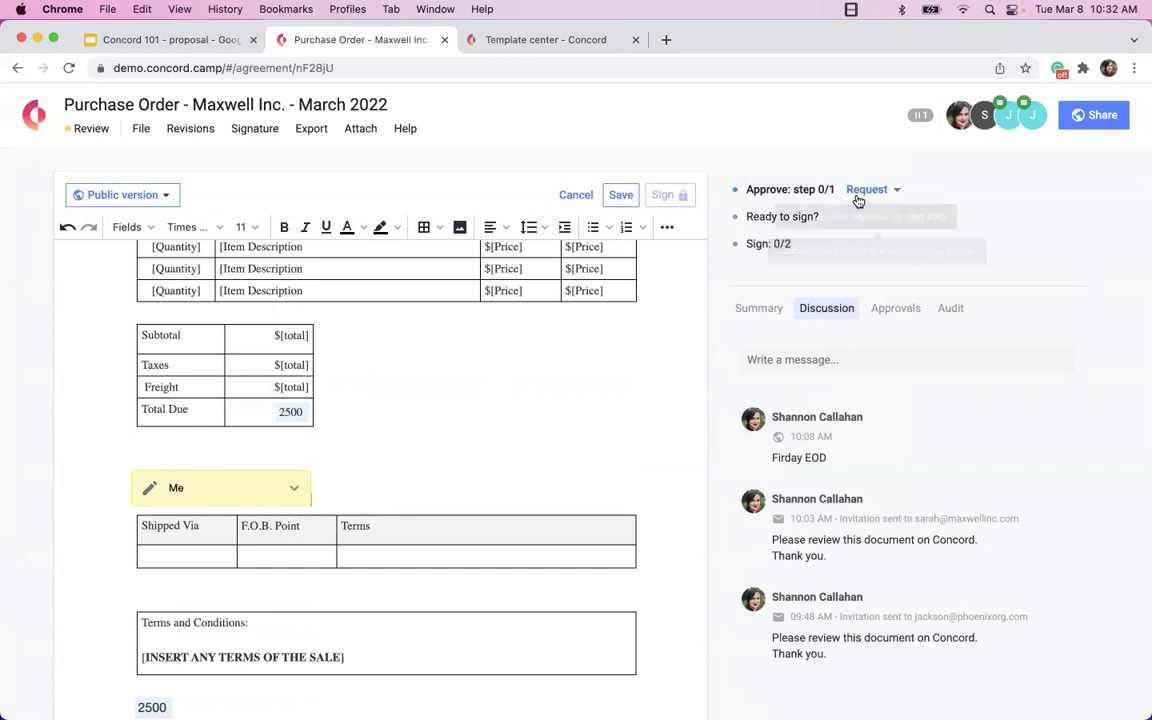
Open the step 1 approval rule in Set approval and delete it, confirming the deletion.
click(894, 192)
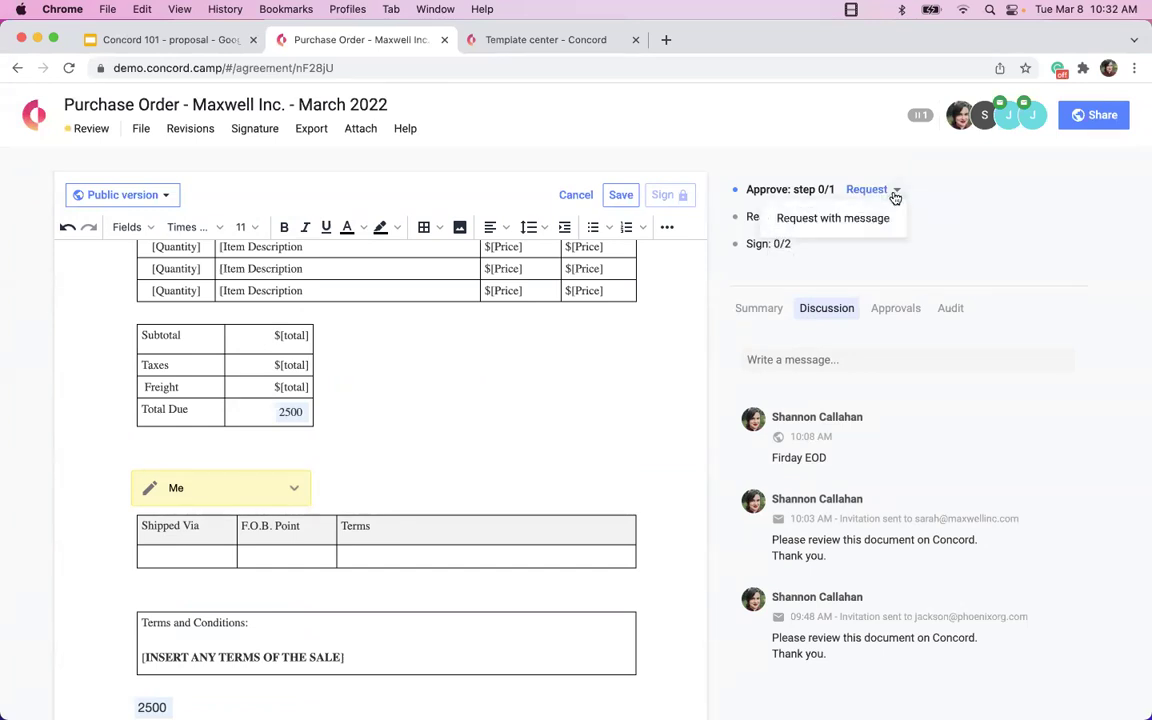
click(895, 310)
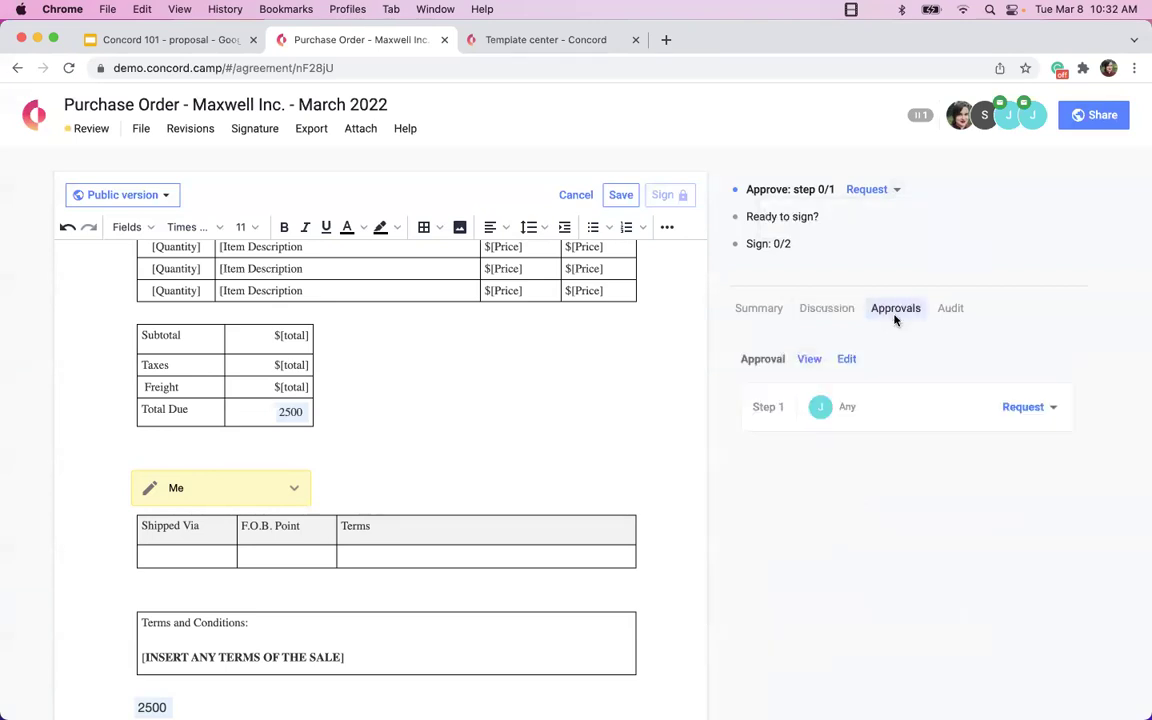
click(1058, 417)
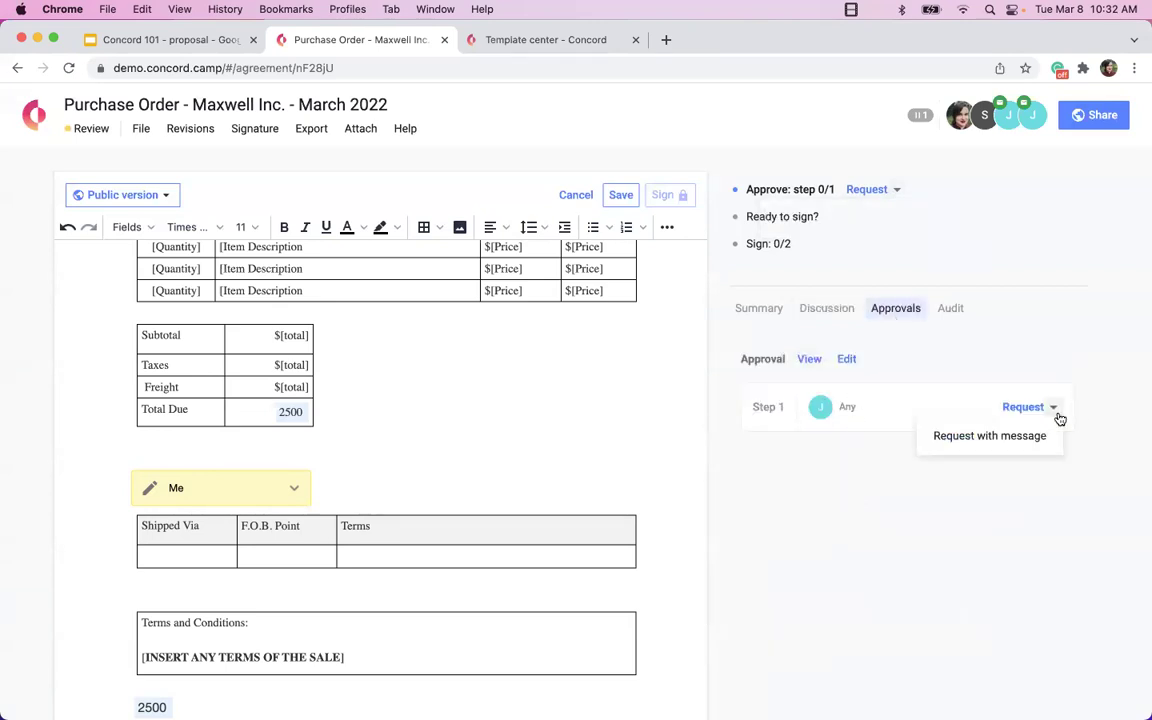
click(849, 360)
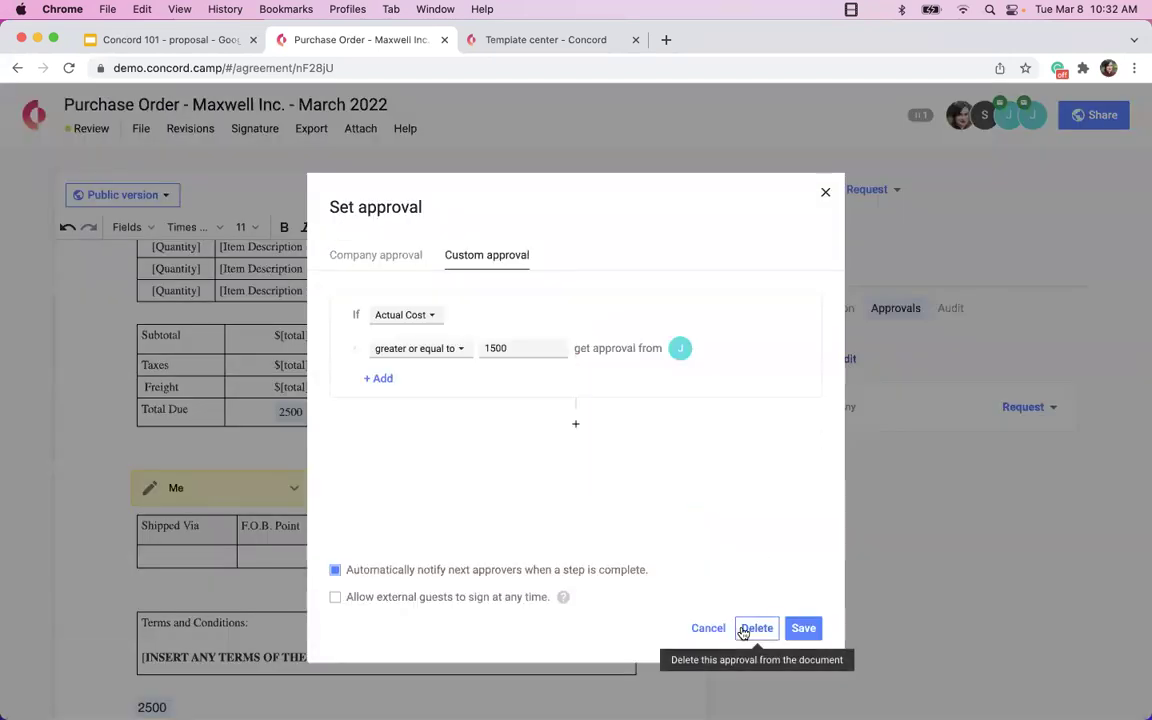
click(745, 630)
click(808, 337)
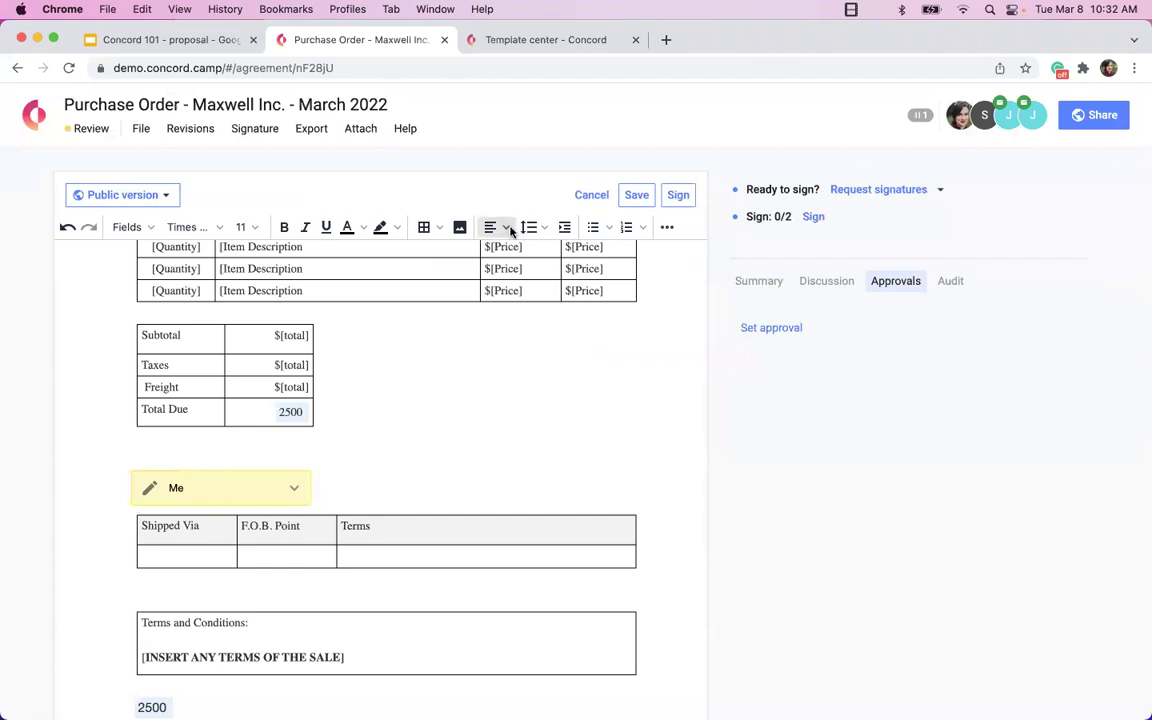
Make the Company Phone field required and save its settings.
scroll(468, 357, up, 10)
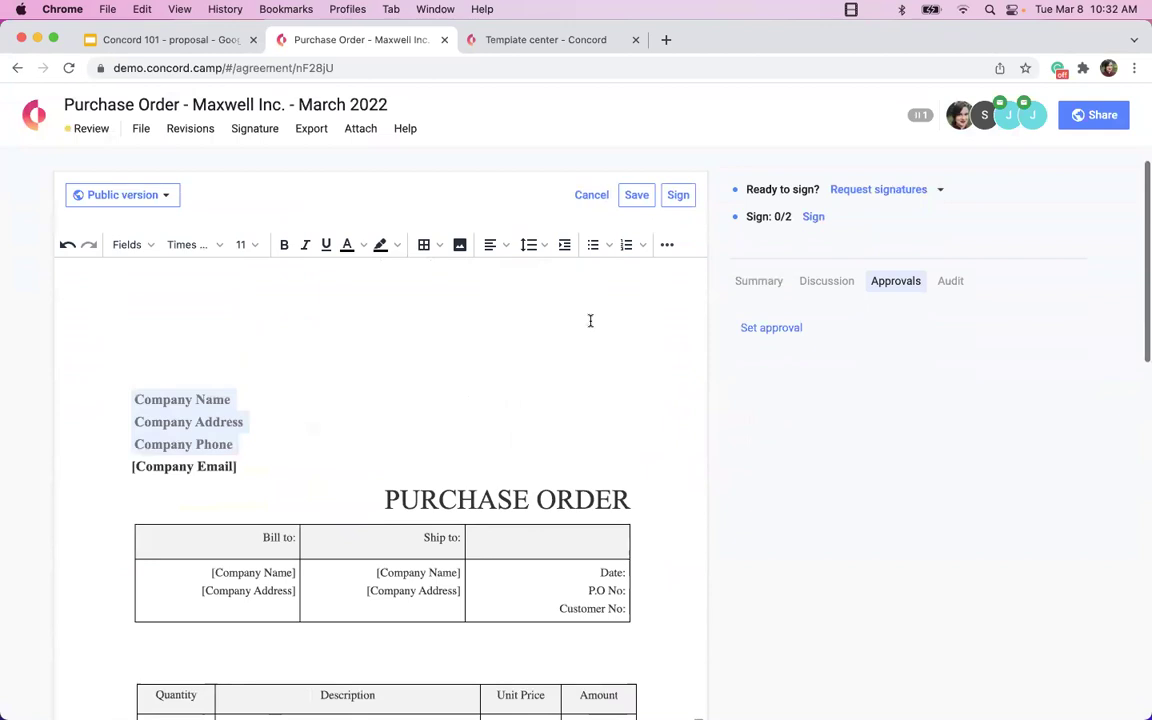
click(158, 400)
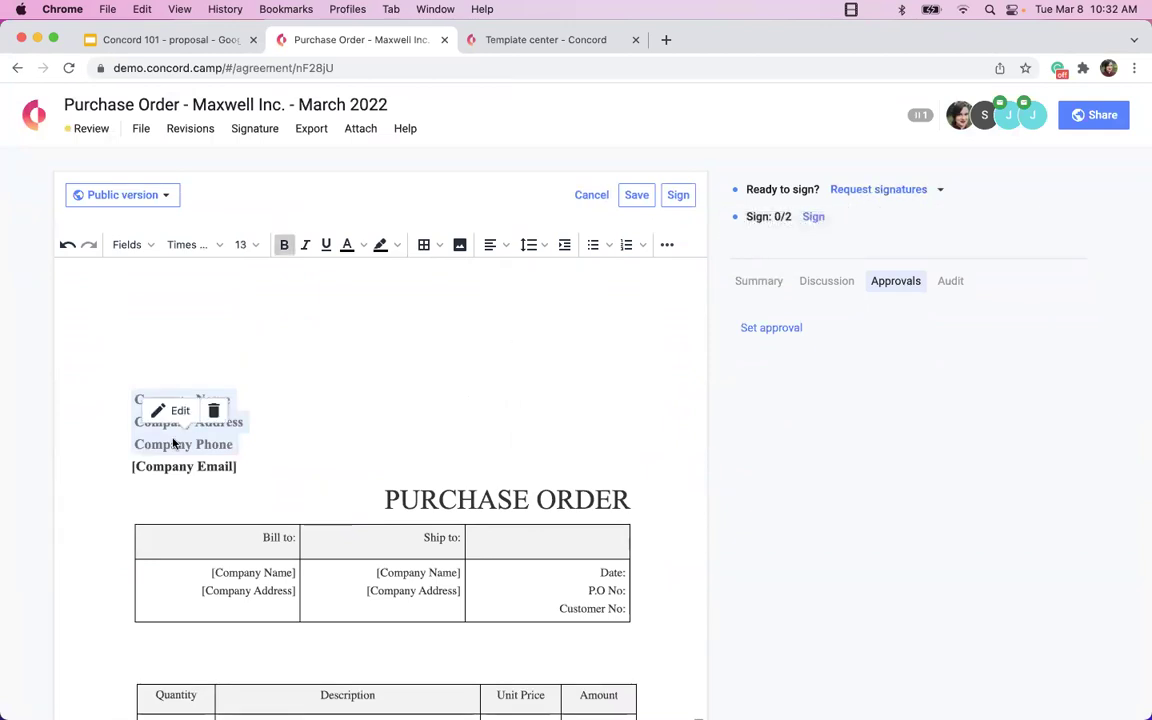
click(174, 413)
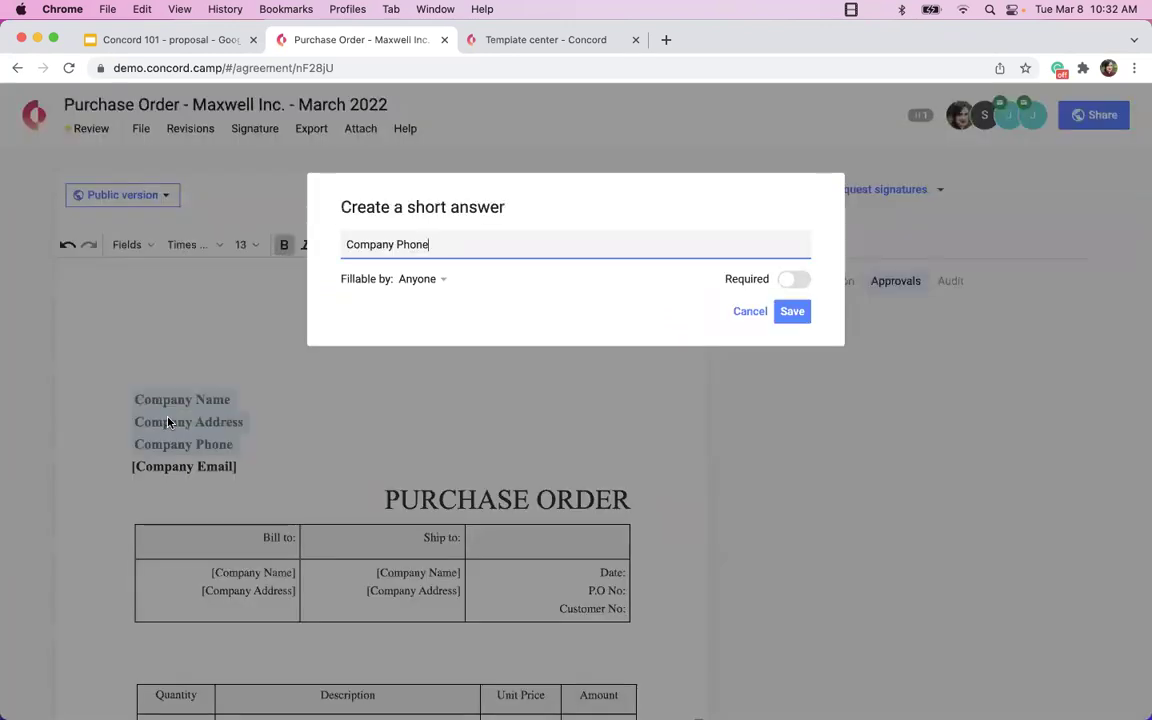
click(788, 280)
click(792, 316)
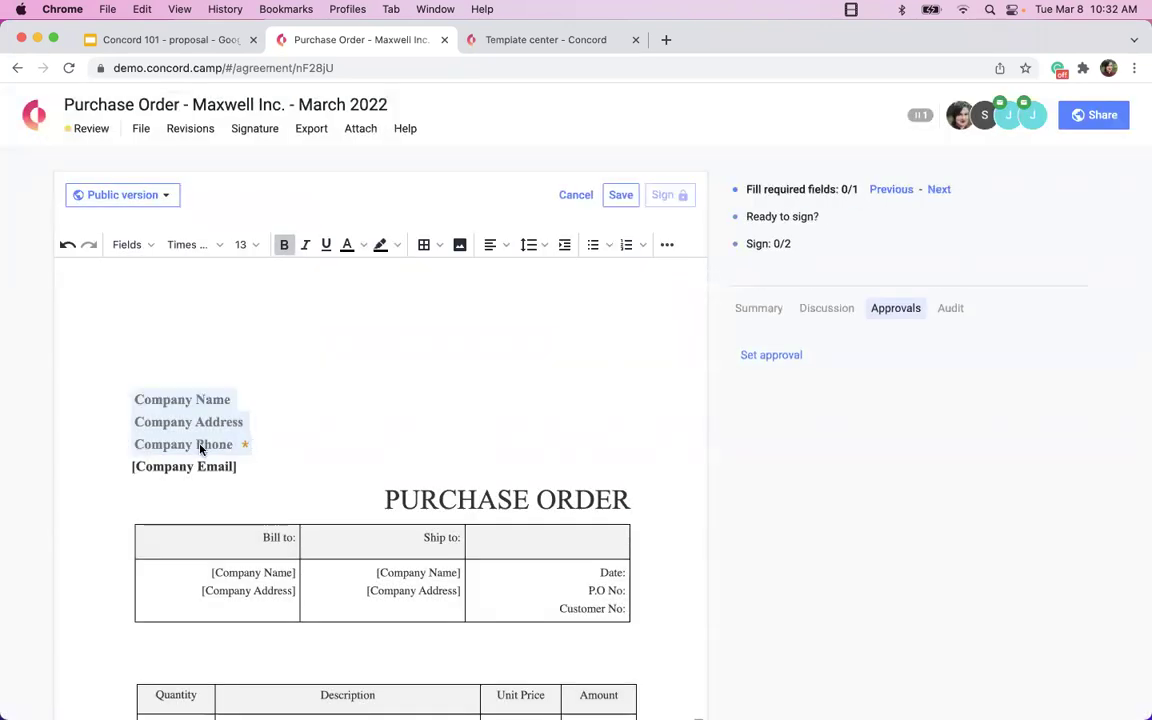
Reject the tracked deletion of the item description in row 4.
scroll(200, 450, down, 3)
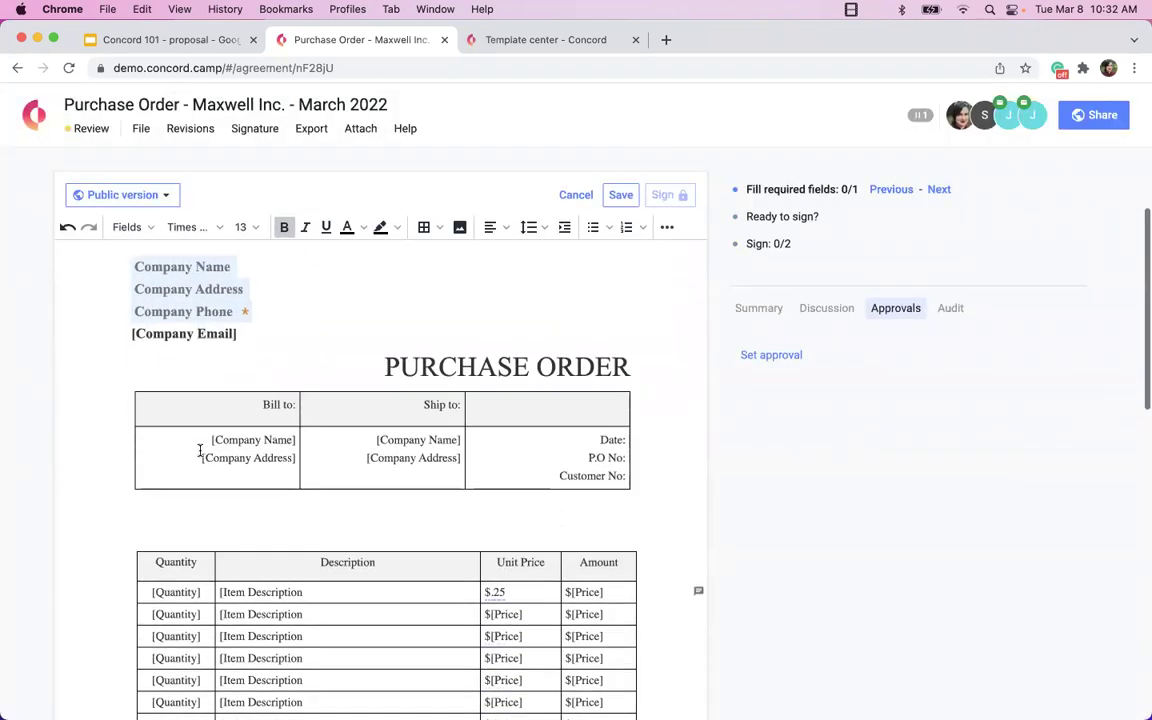
scroll(416, 568, down, 3)
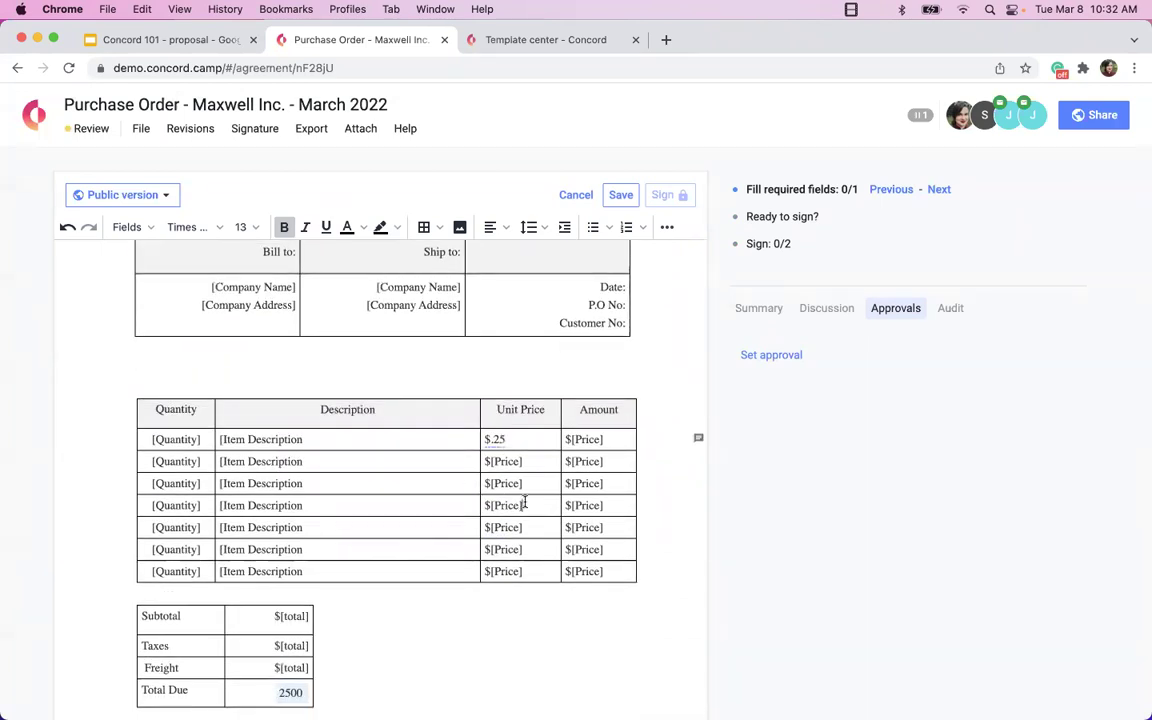
drag(524, 505, 262, 505)
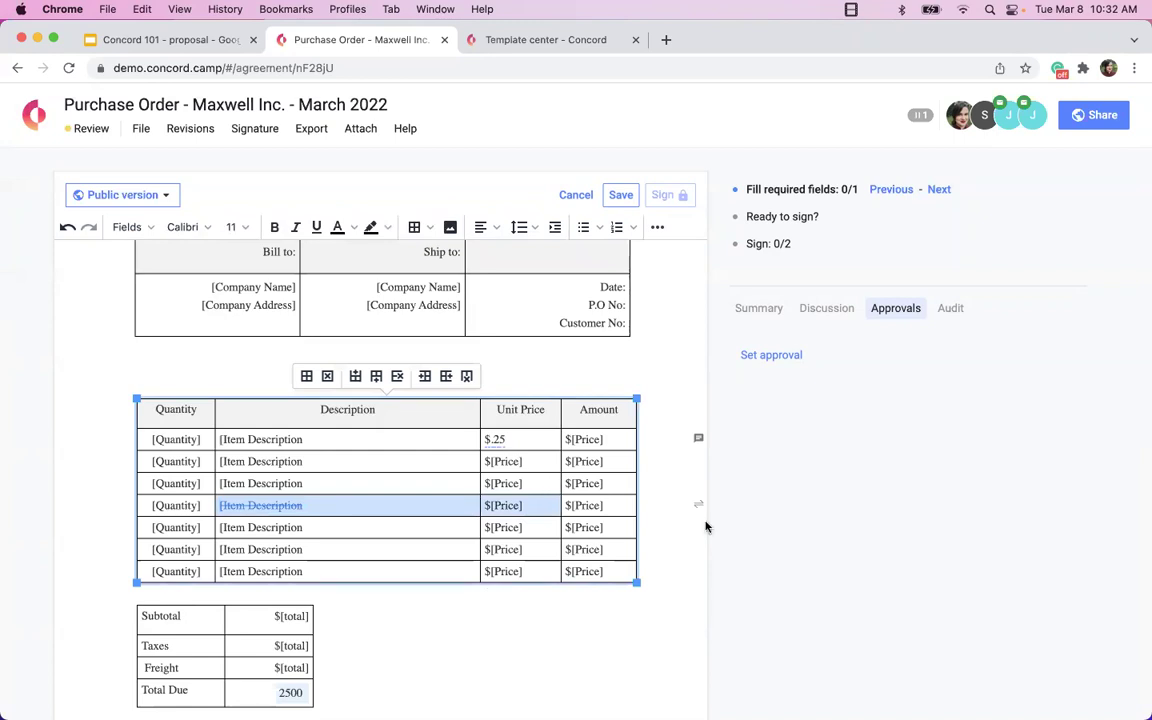
click(698, 505)
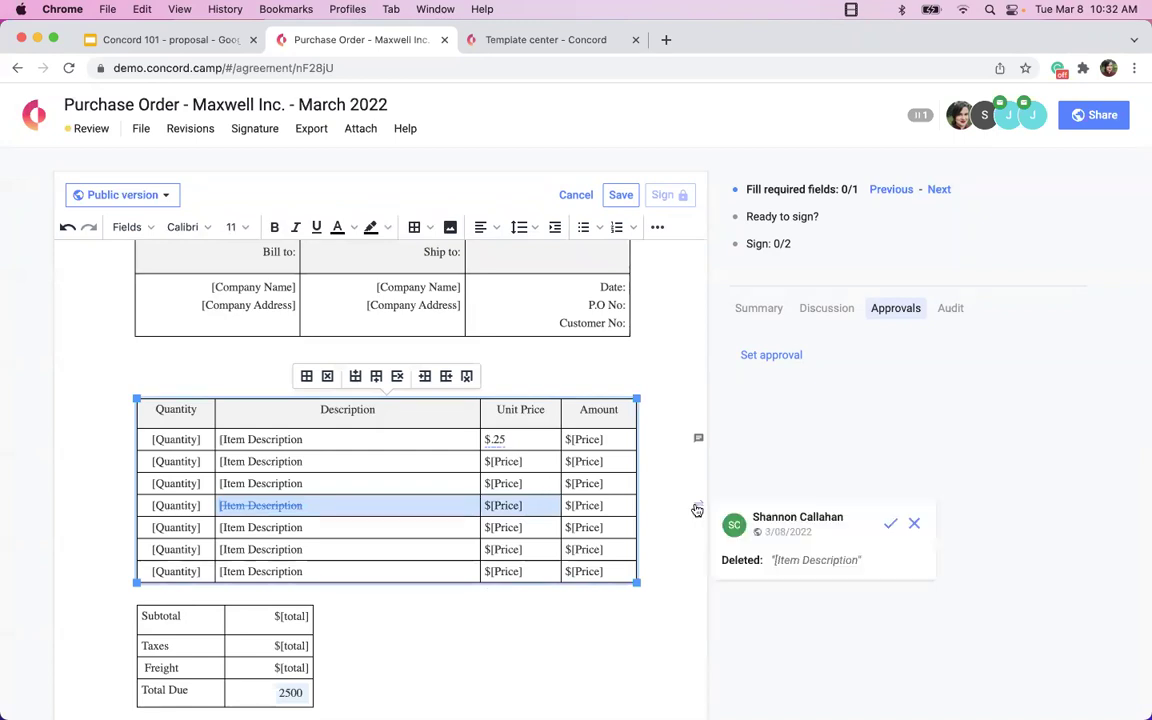
click(914, 523)
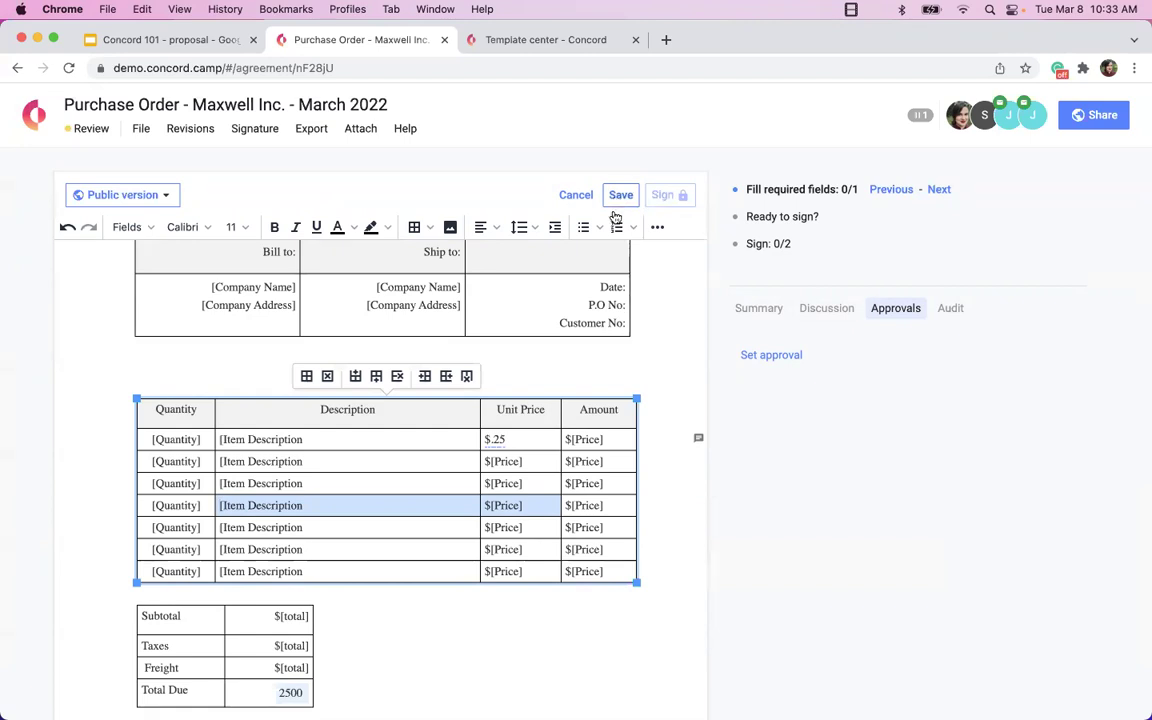
Save the document edits and fill in a company phone number.
scroll(411, 532, up, 2)
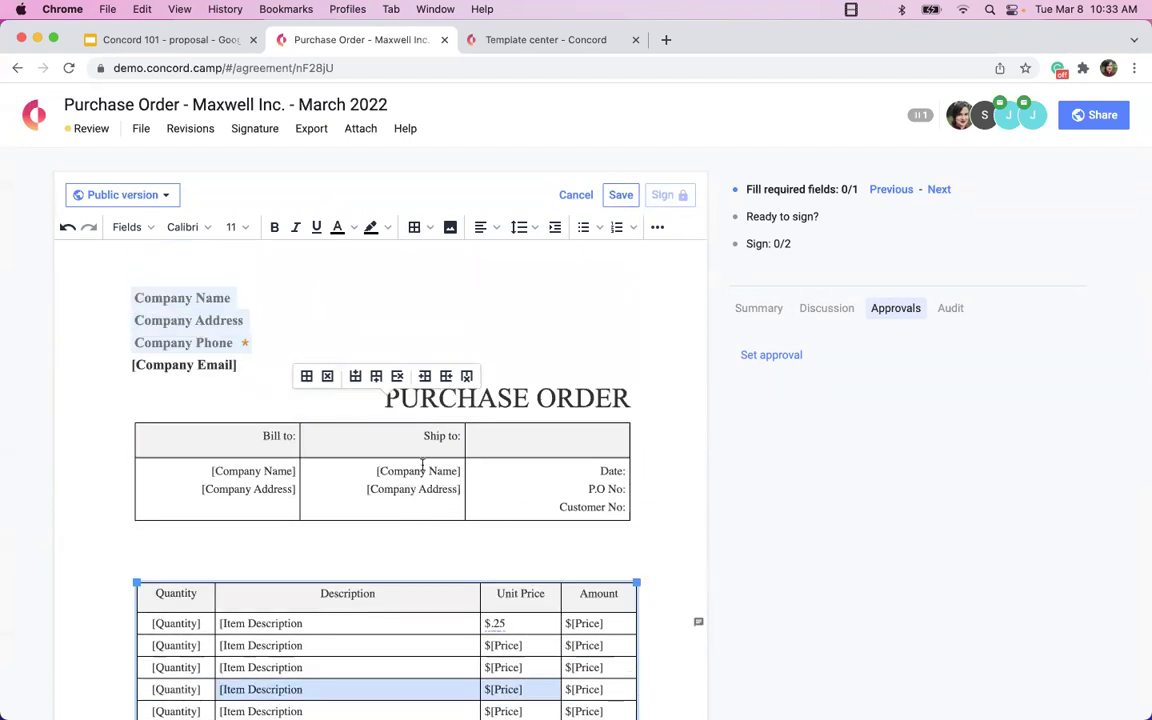
click(621, 195)
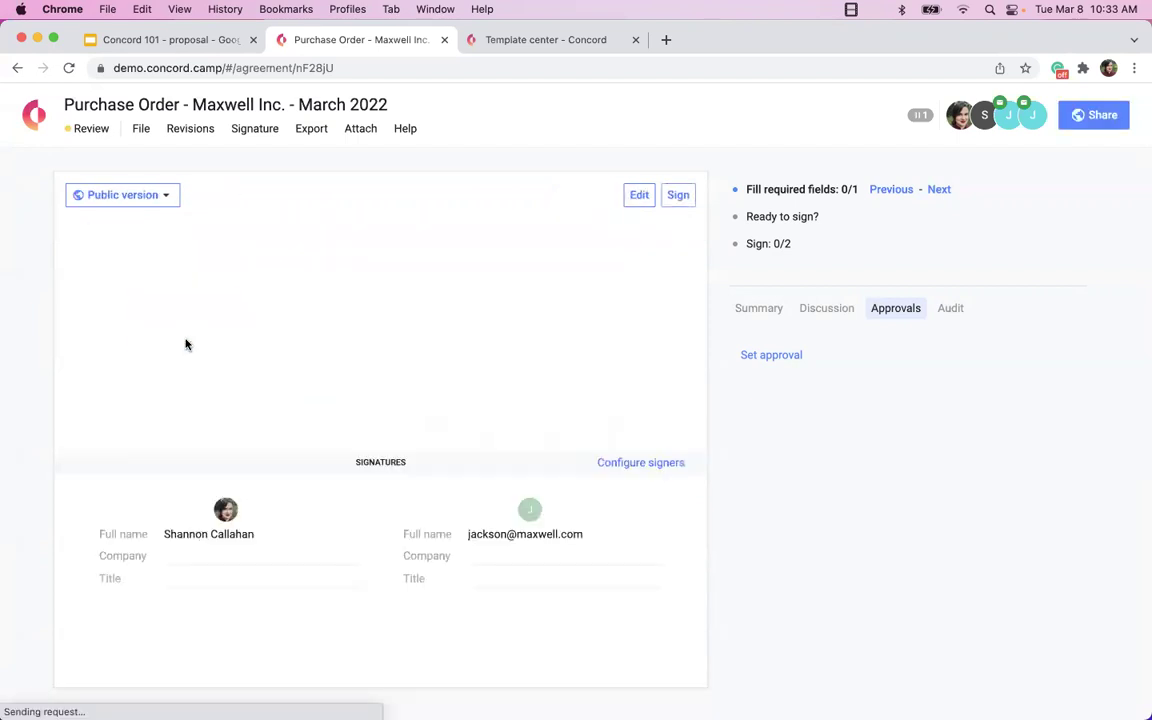
click(185, 343)
text(1234567)
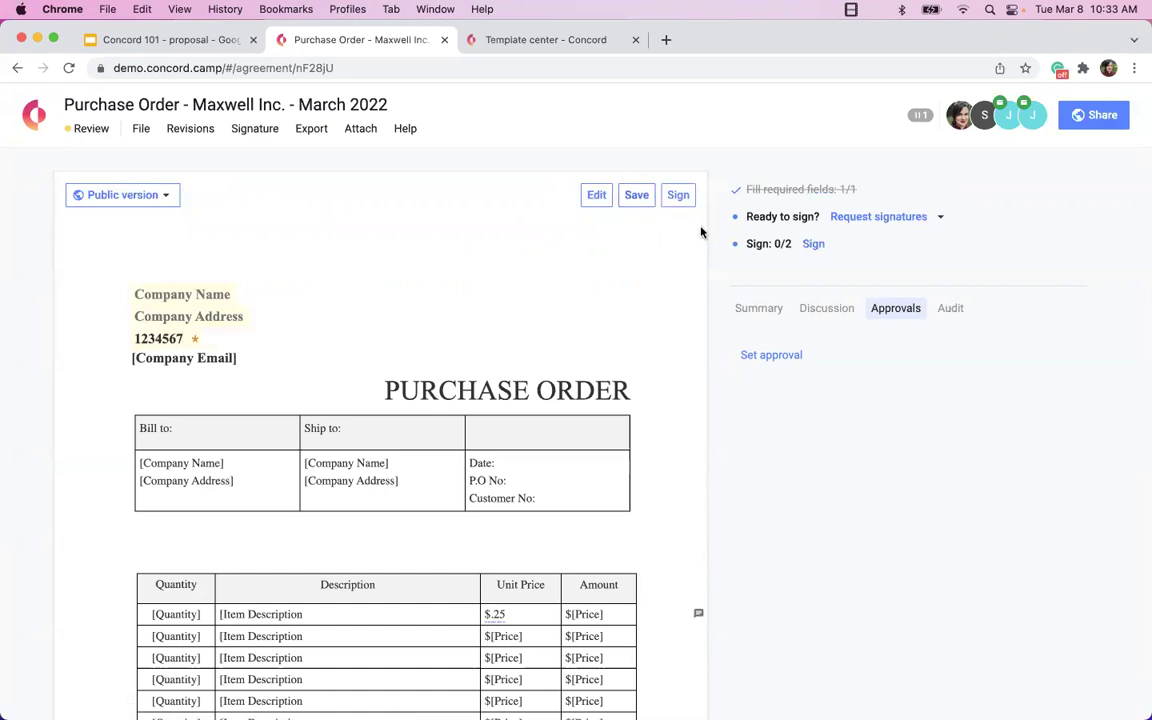
Move the purchase order into signing, back to review, then into signing again.
click(883, 226)
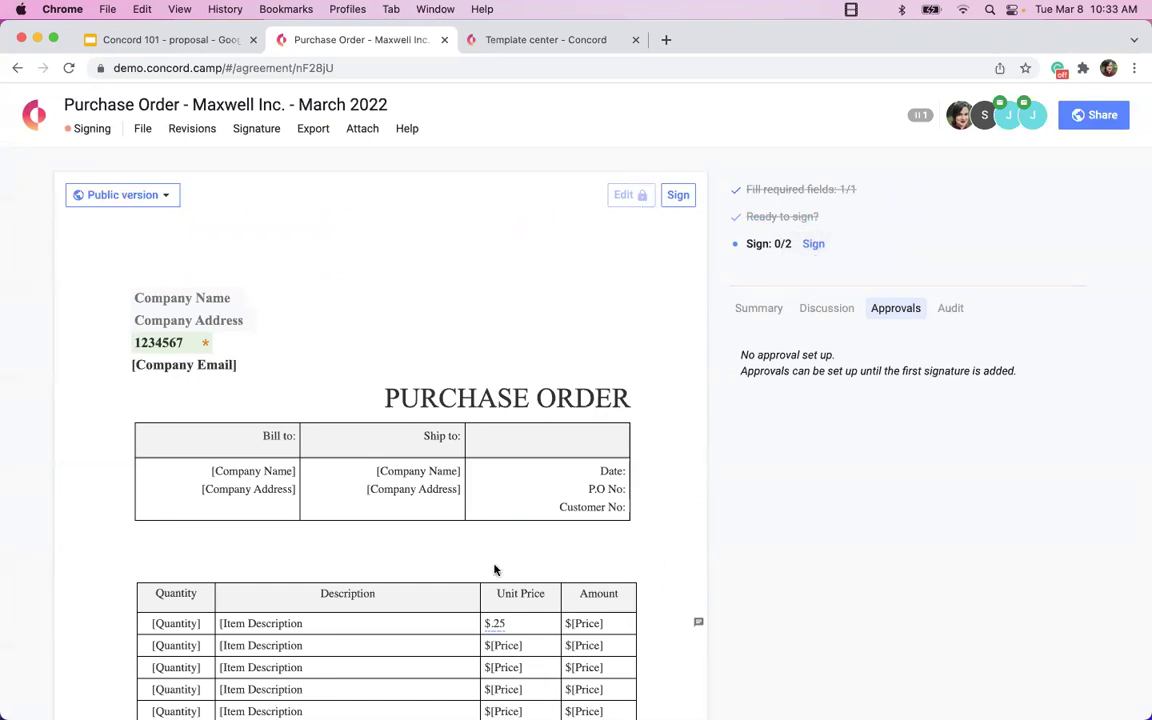
scroll(369, 348, down, 5)
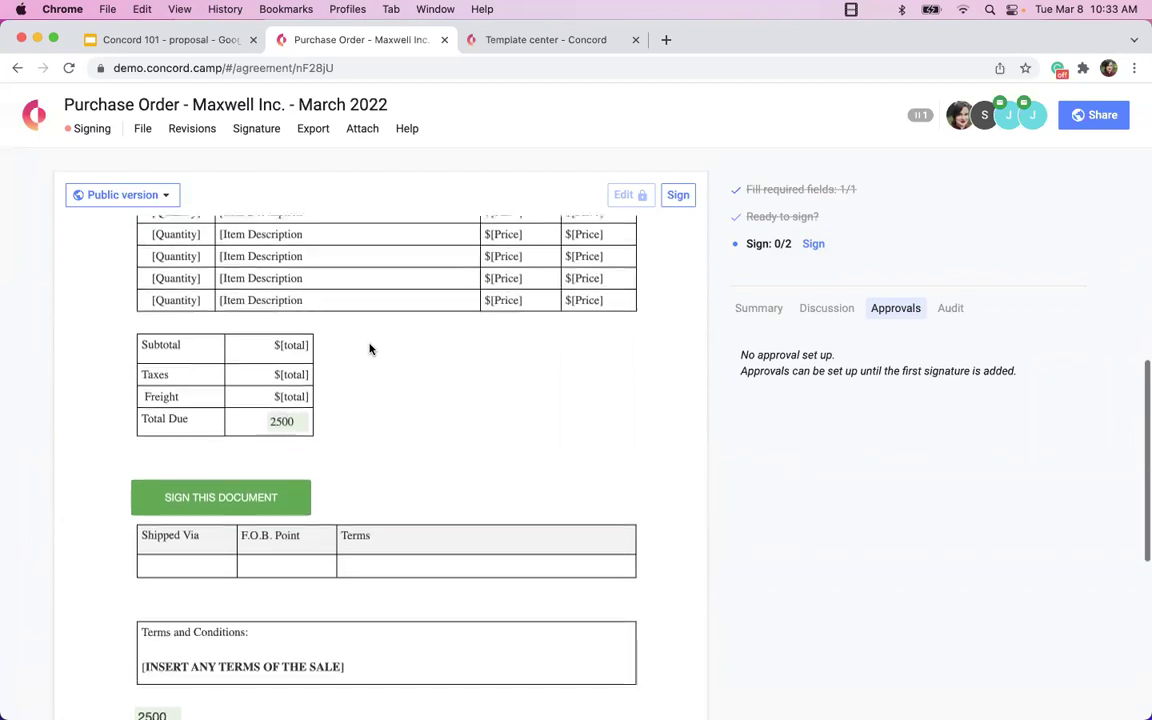
scroll(368, 347, up, 3)
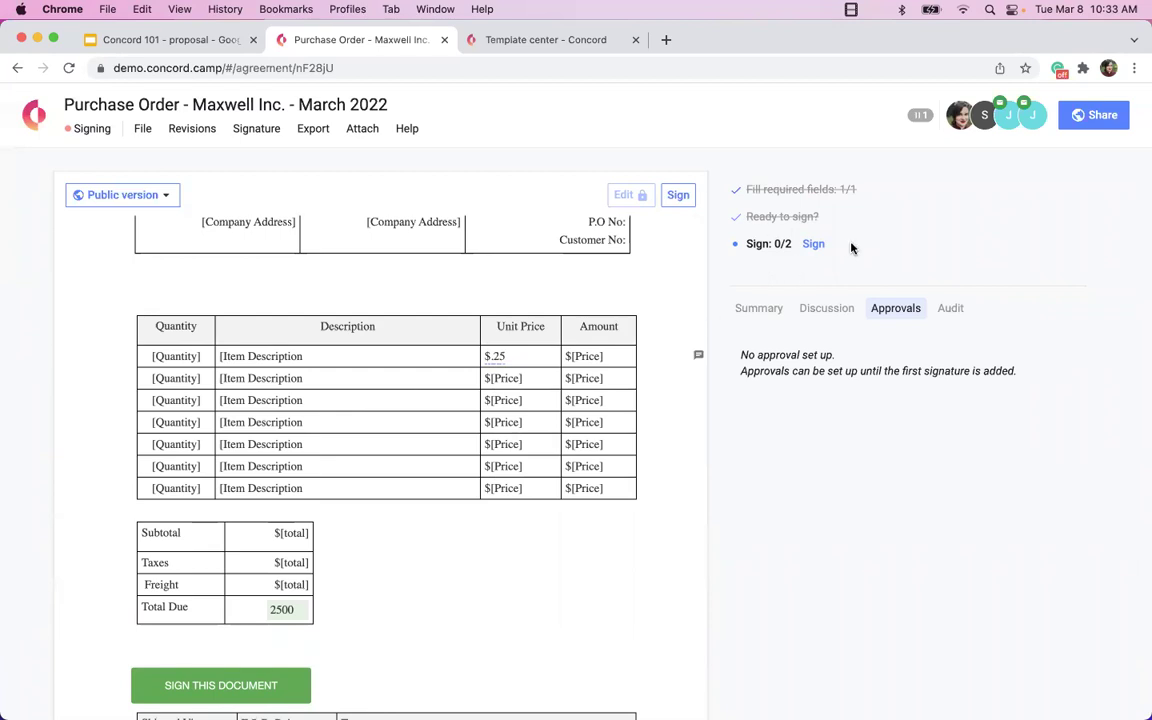
mouse_move(838, 220)
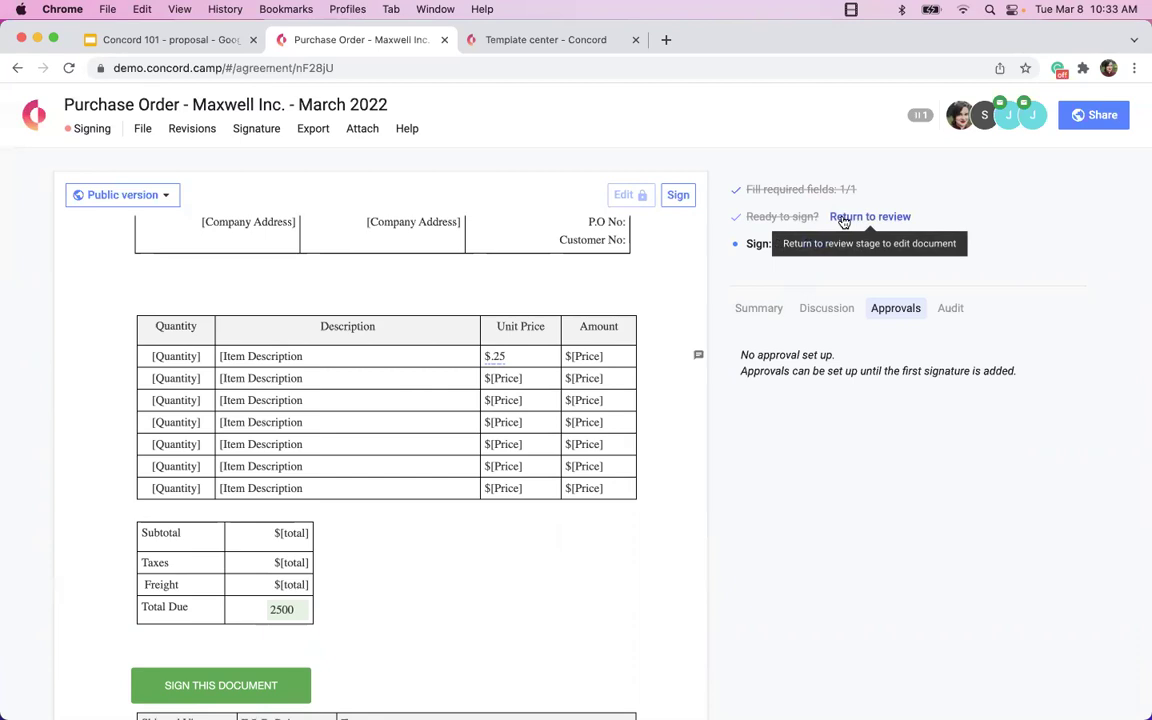
click(843, 221)
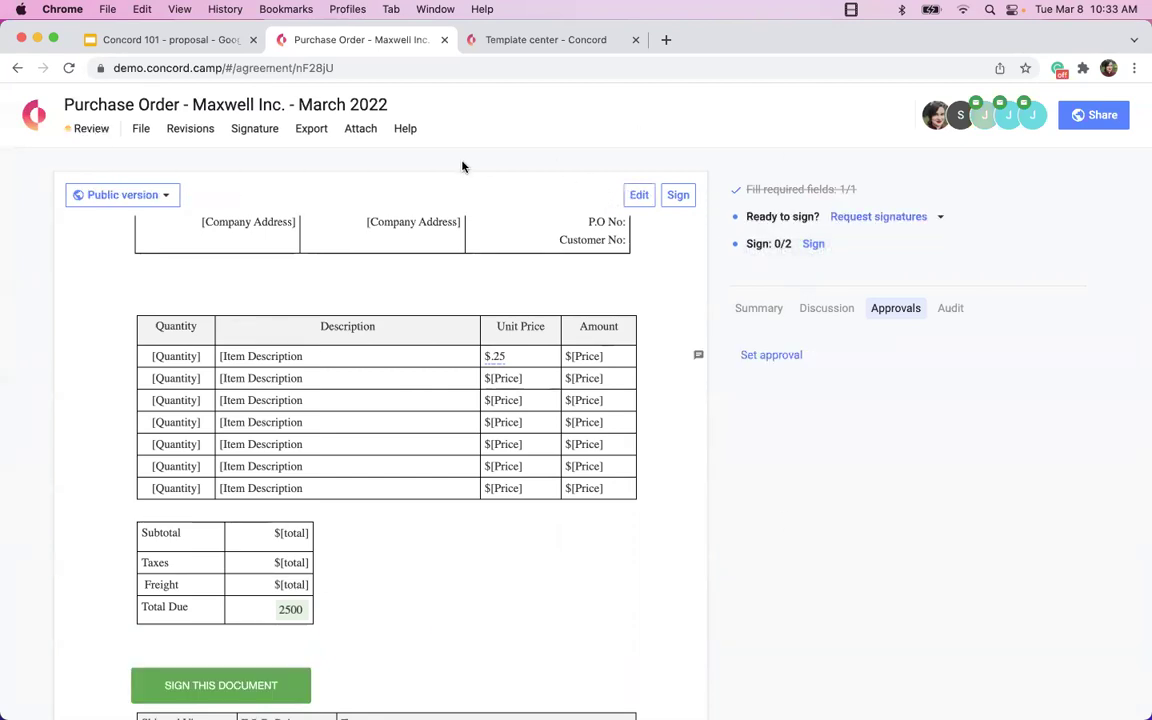
click(857, 217)
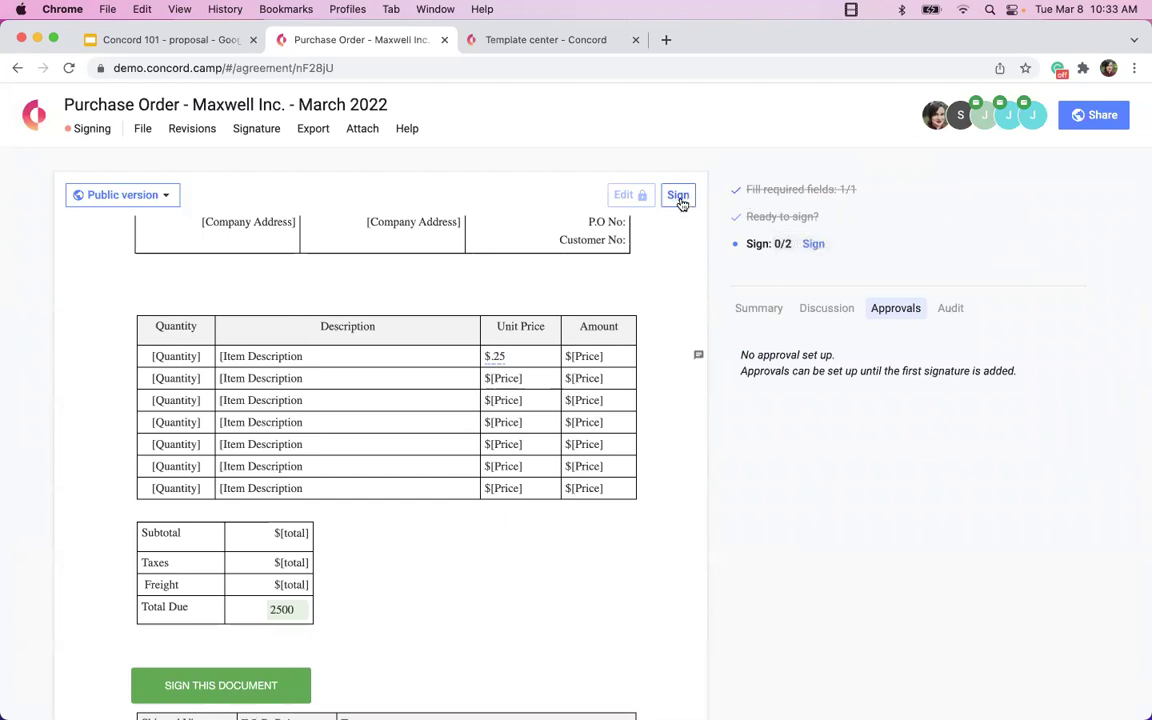
Open the Sign this document form and review the signer's name, e-mail and department entries.
click(679, 197)
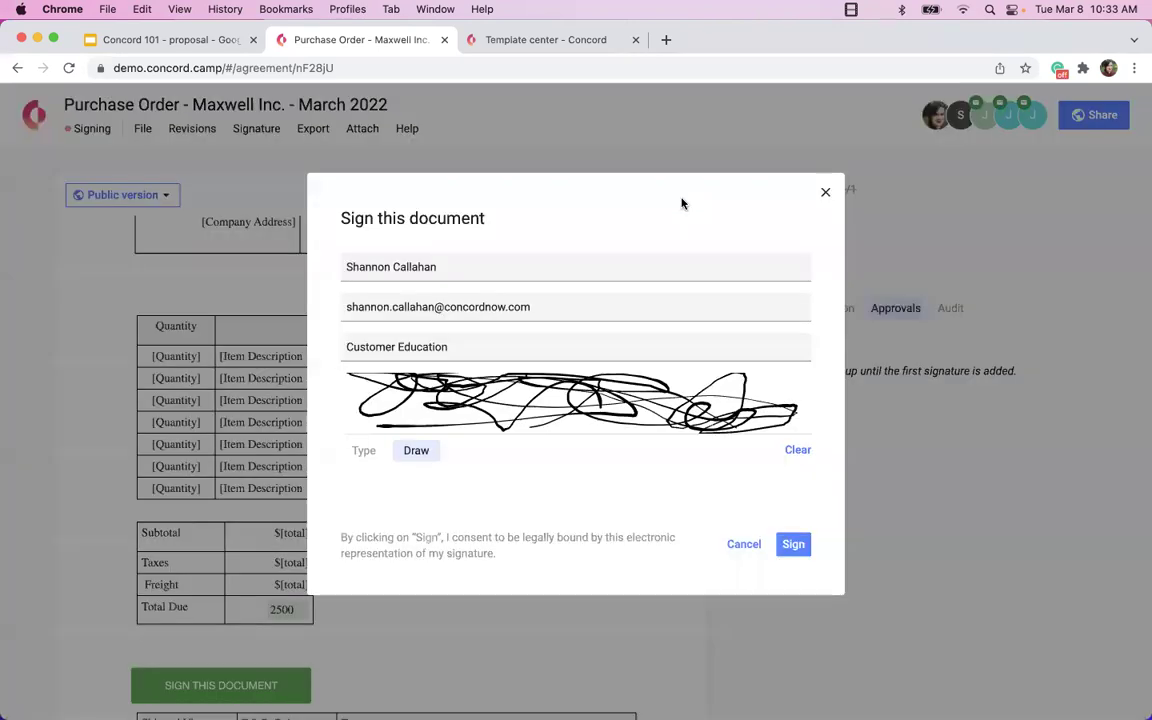
click(635, 268)
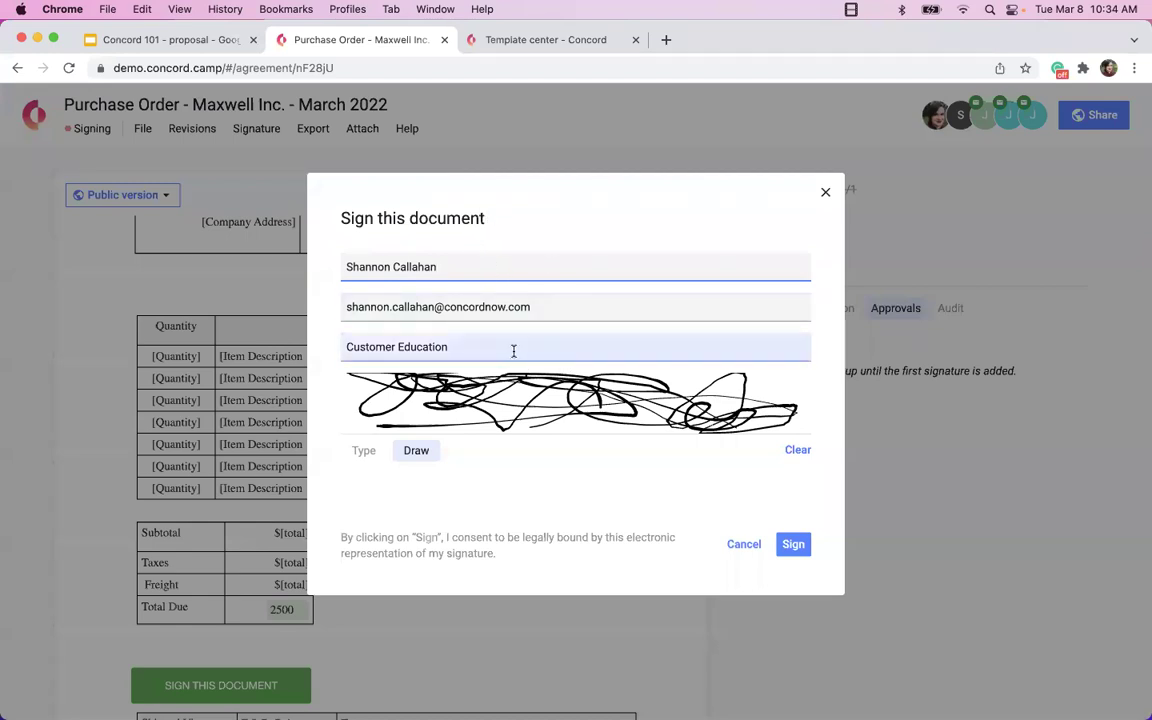
key(Tab)
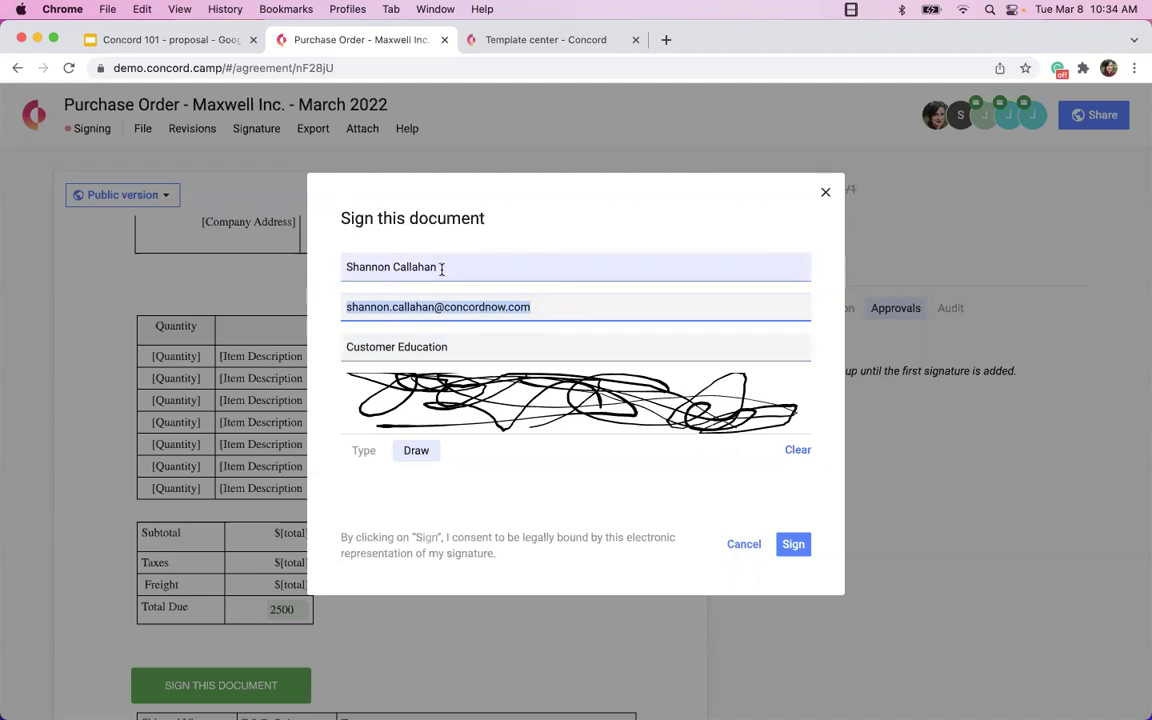
drag(433, 267, 342, 272)
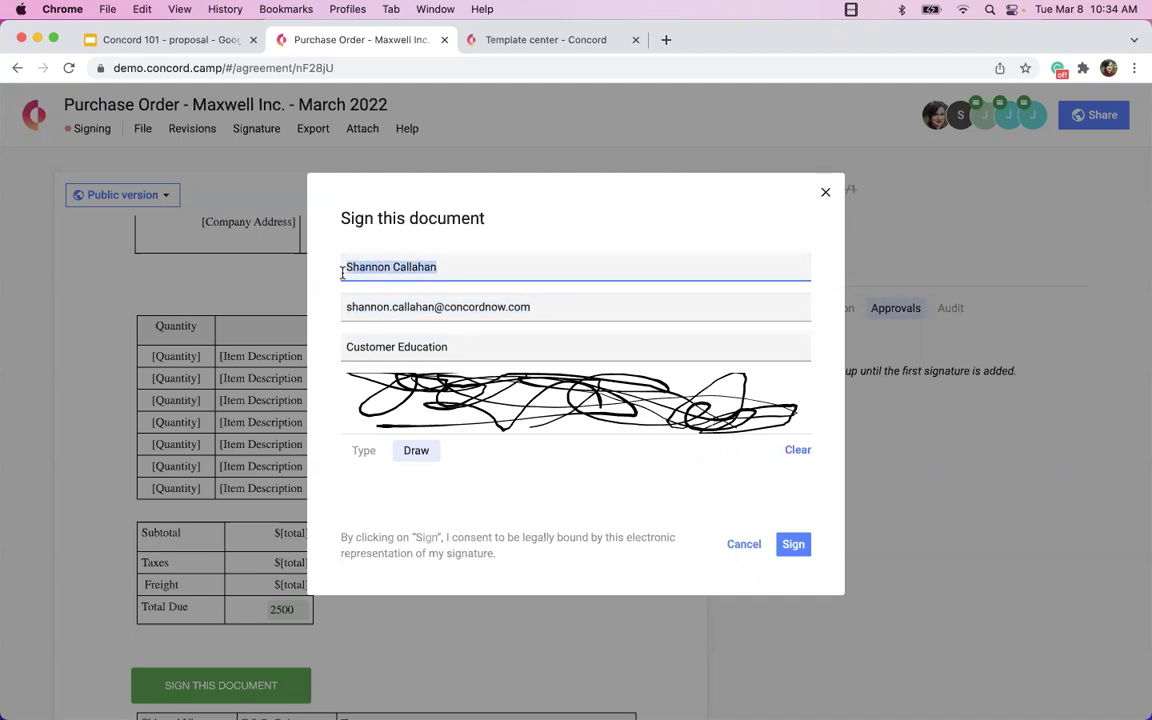
drag(456, 345, 286, 346)
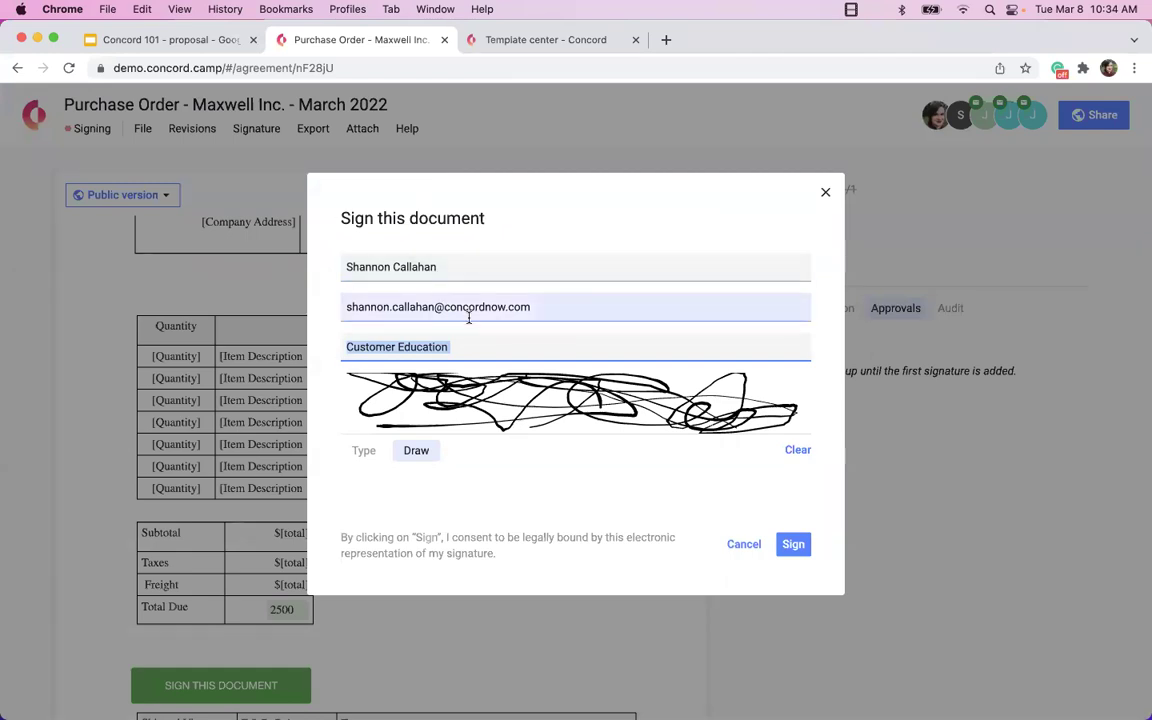
drag(565, 304, 336, 305)
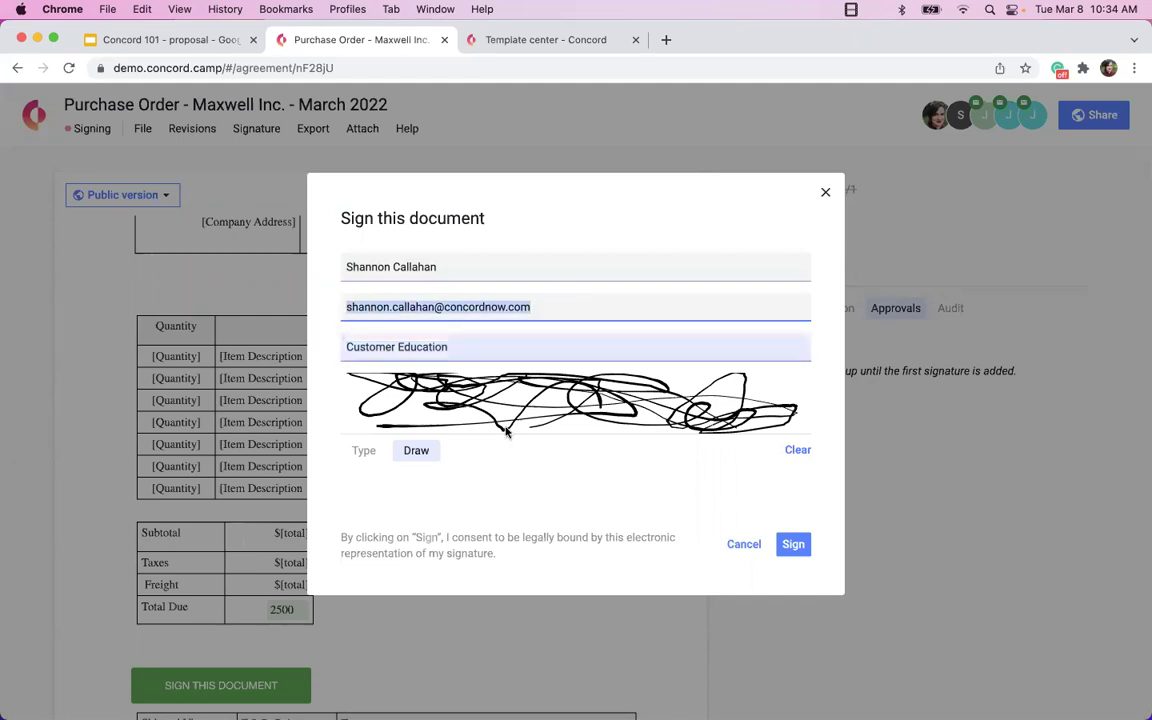
click(796, 451)
Replace the hand-drawn signature with a typed honeyscript signature and sign.
click(796, 451)
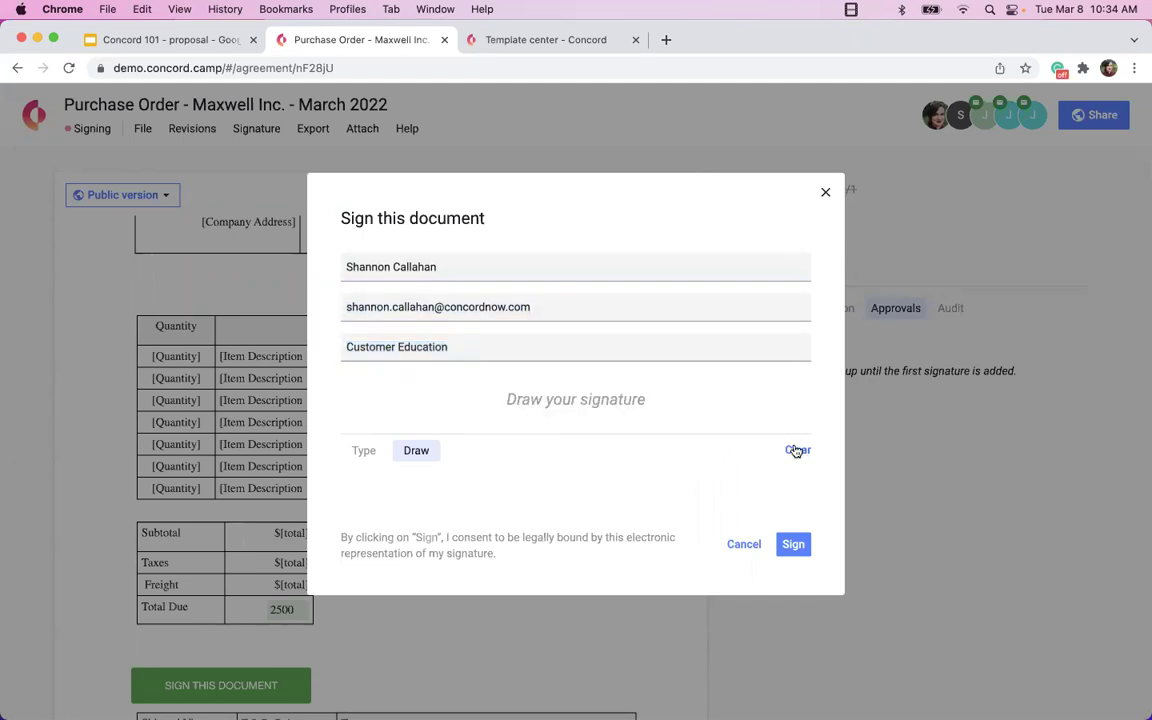
mouse_move(396, 389)
mouse_down()
mouse_move(496, 399)
mouse_move(472, 388)
mouse_move(556, 408)
mouse_move(627, 378)
mouse_move(635, 408)
mouse_move(703, 373)
mouse_up()
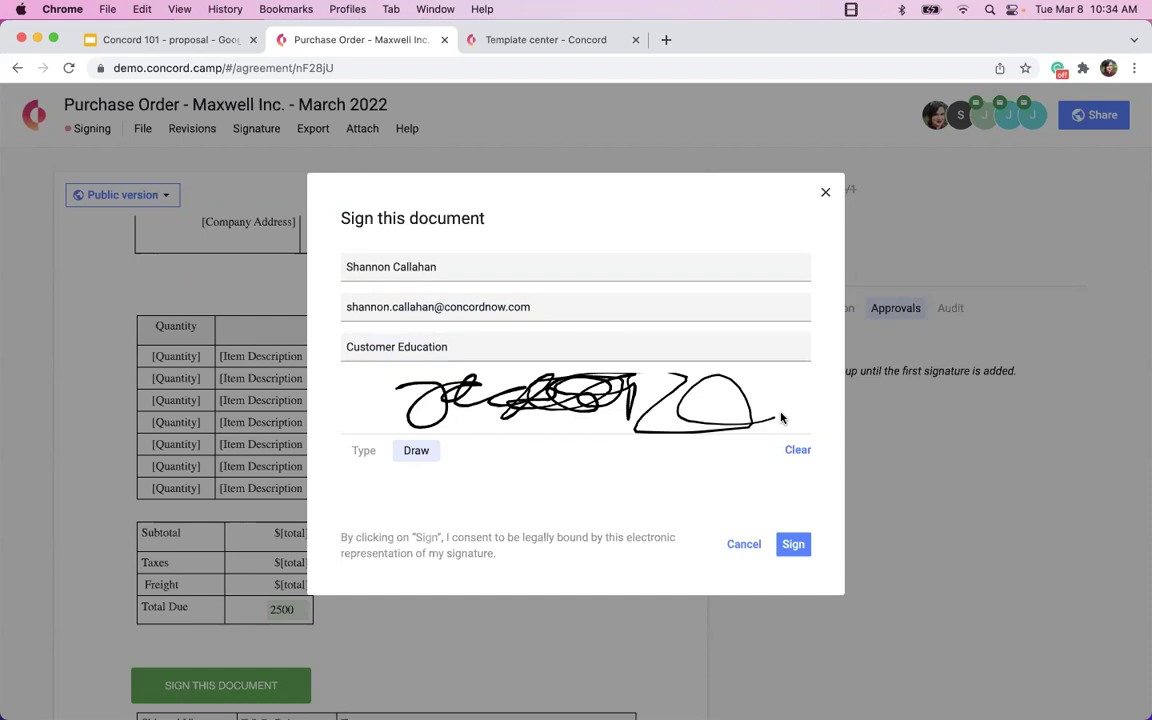
click(360, 451)
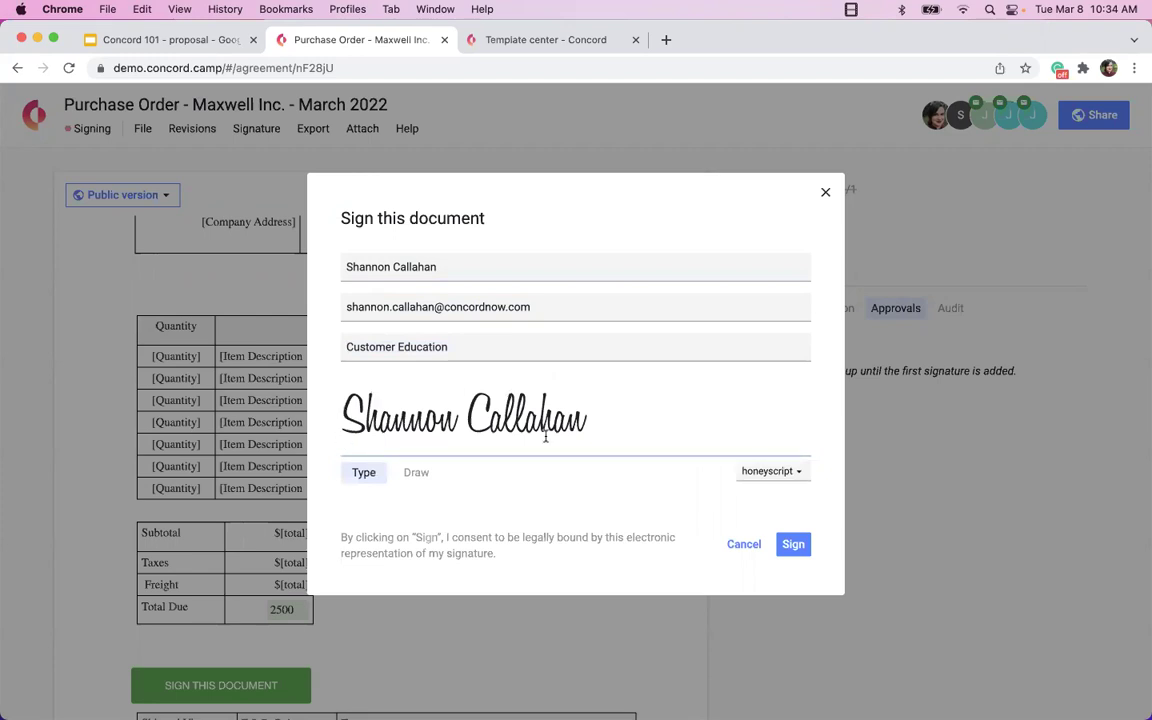
click(806, 543)
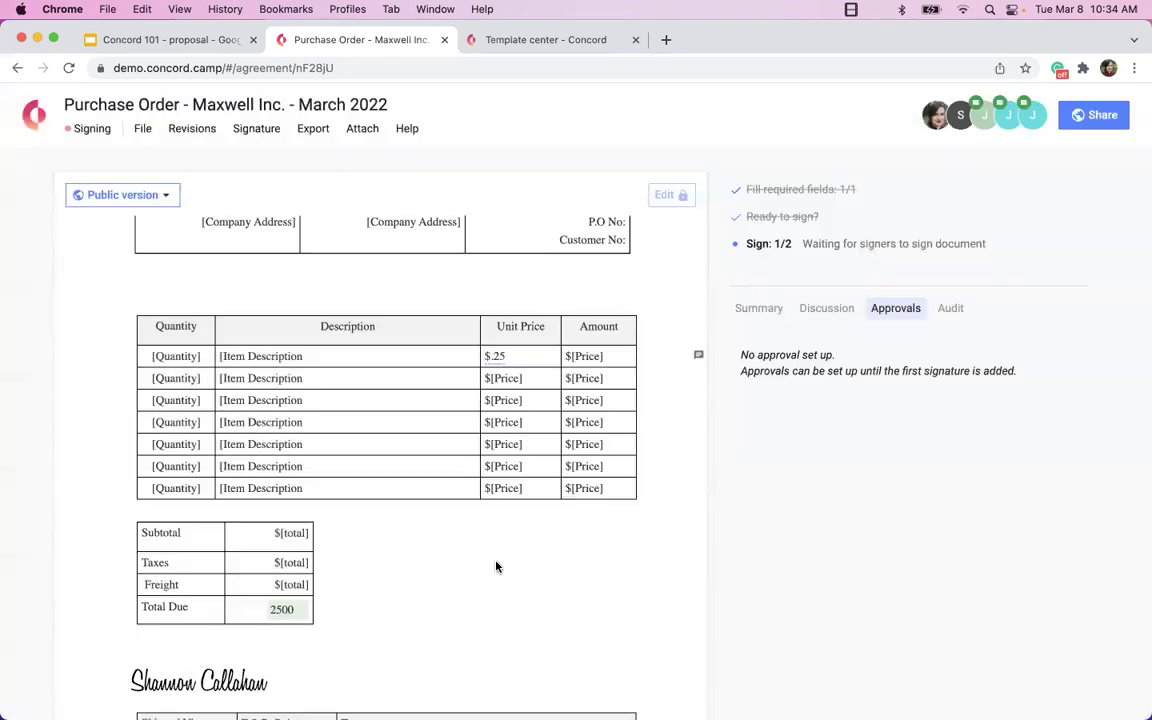
After checking the signing date, cancel all signatures on the purchase order and confirm.
scroll(496, 566, down, 10)
drag(154, 583, 291, 590)
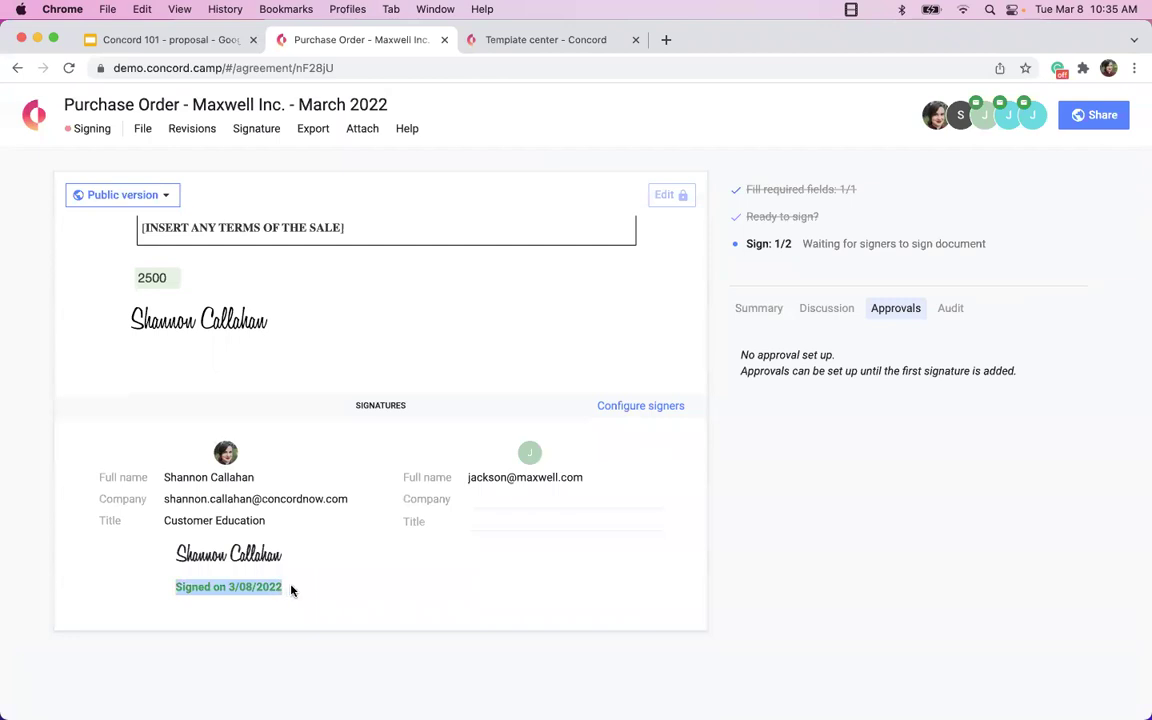
scroll(291, 590, up, 20)
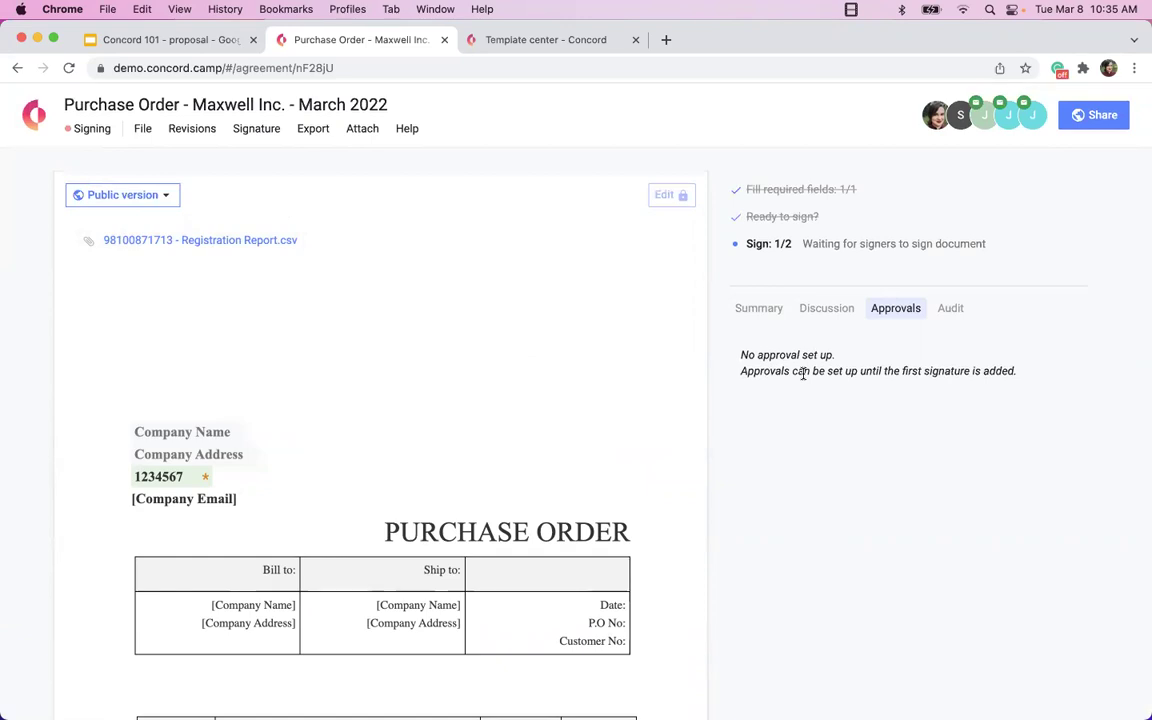
click(251, 129)
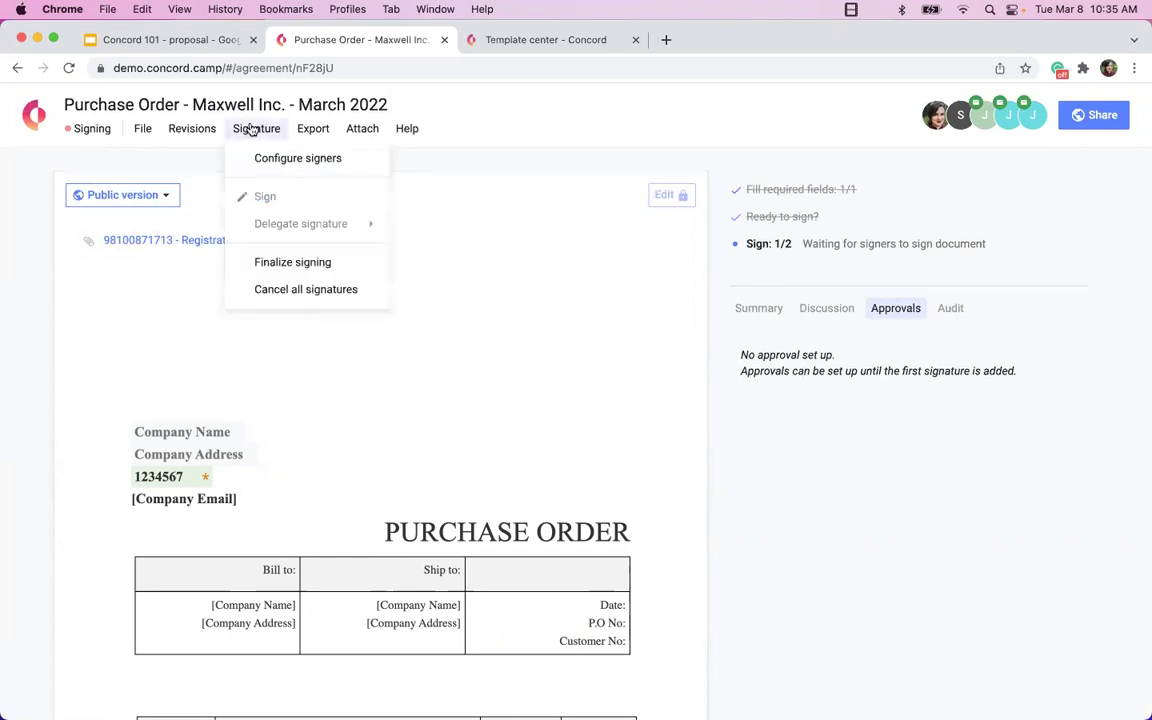
click(314, 289)
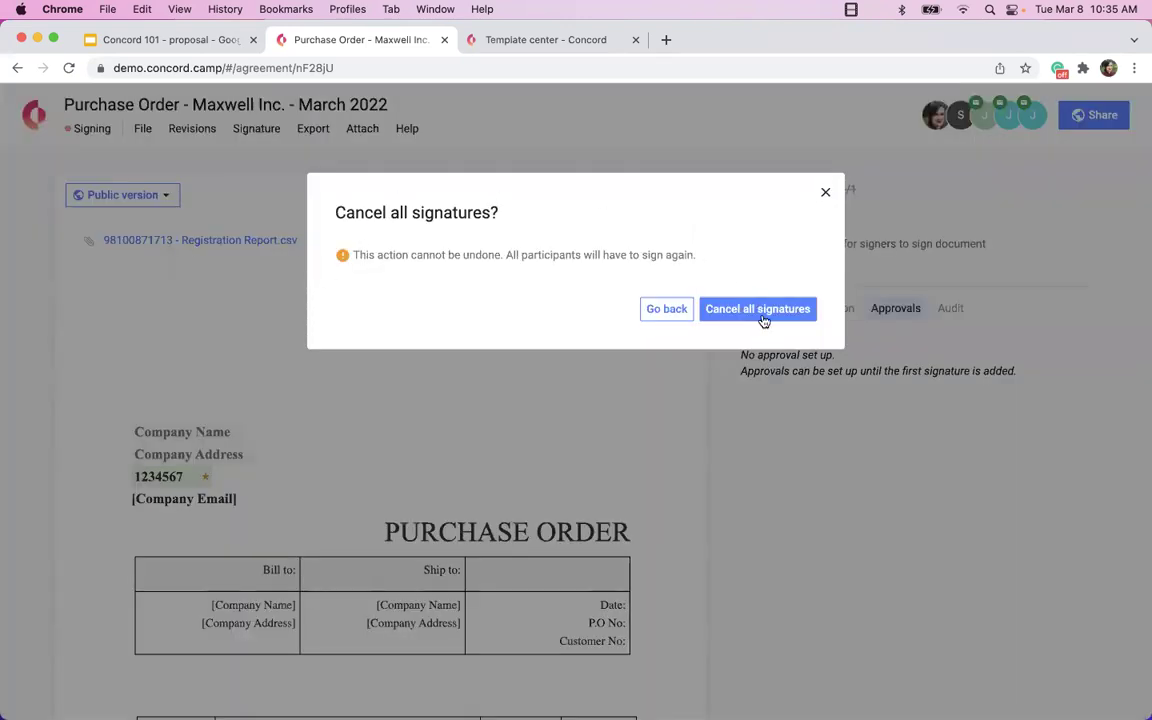
click(763, 316)
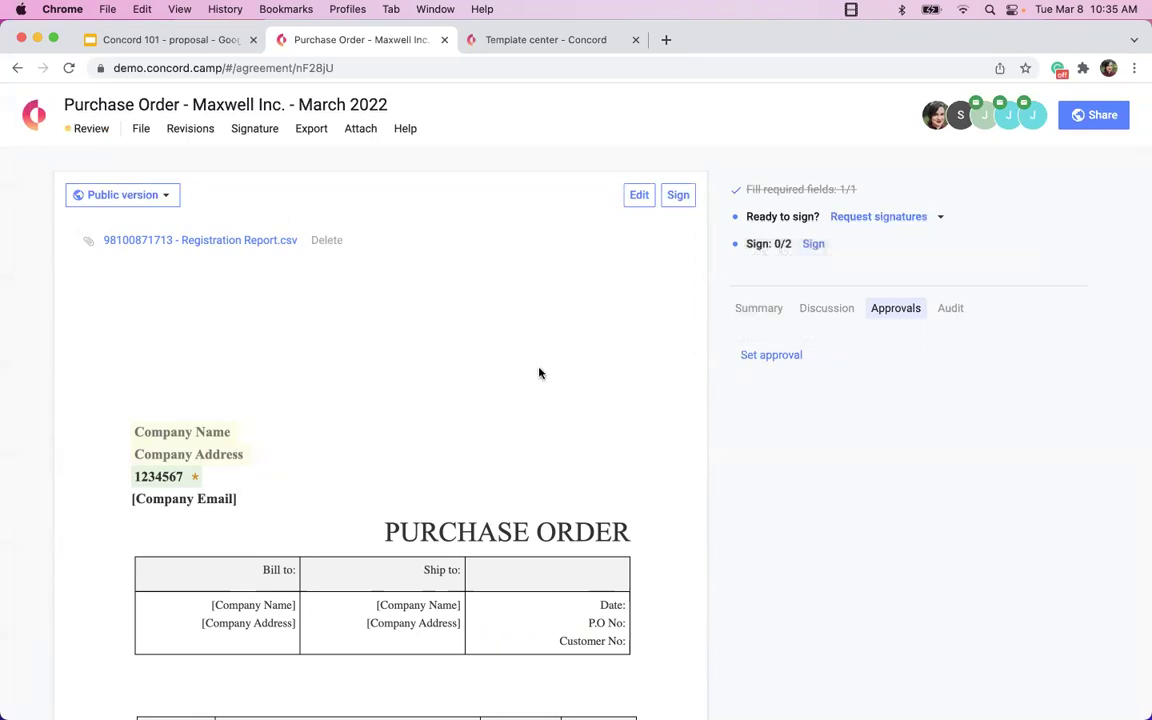
click(236, 128)
mouse_move(284, 230)
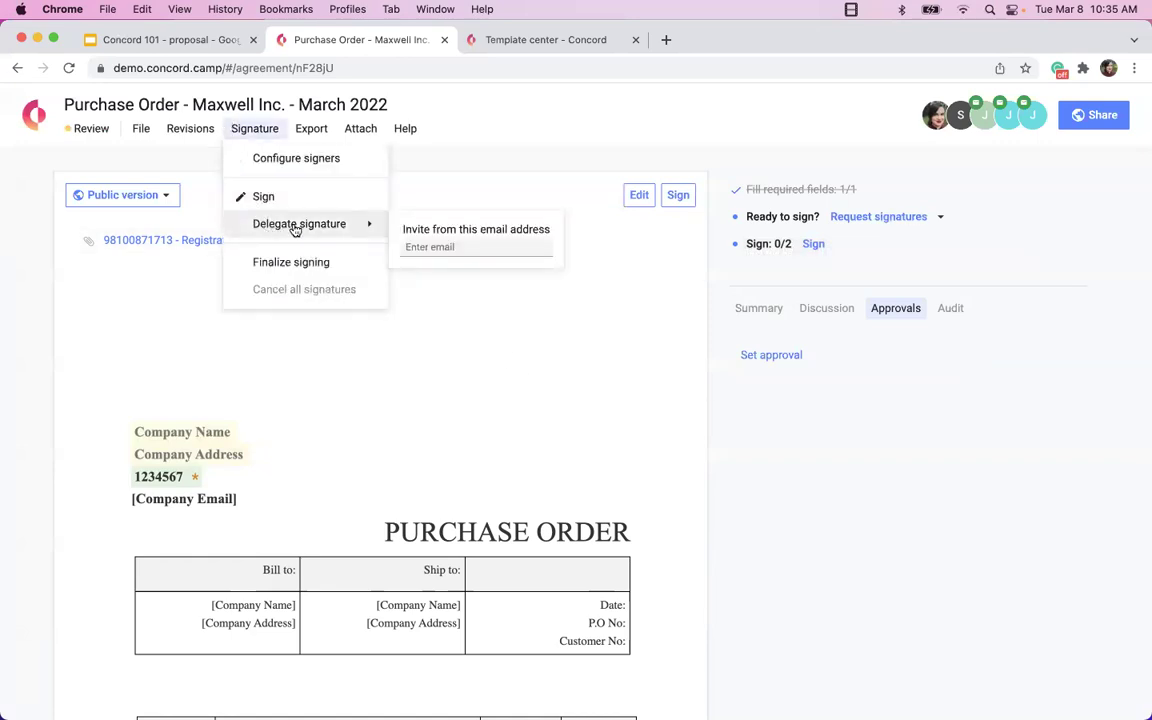
click(427, 246)
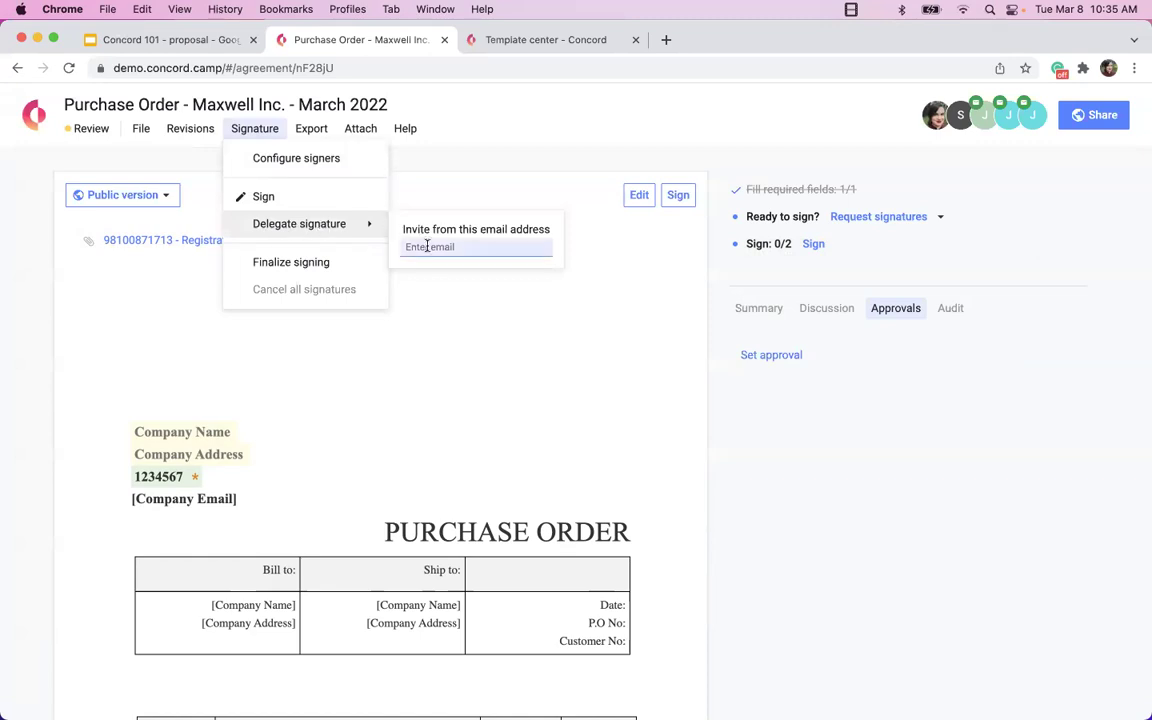
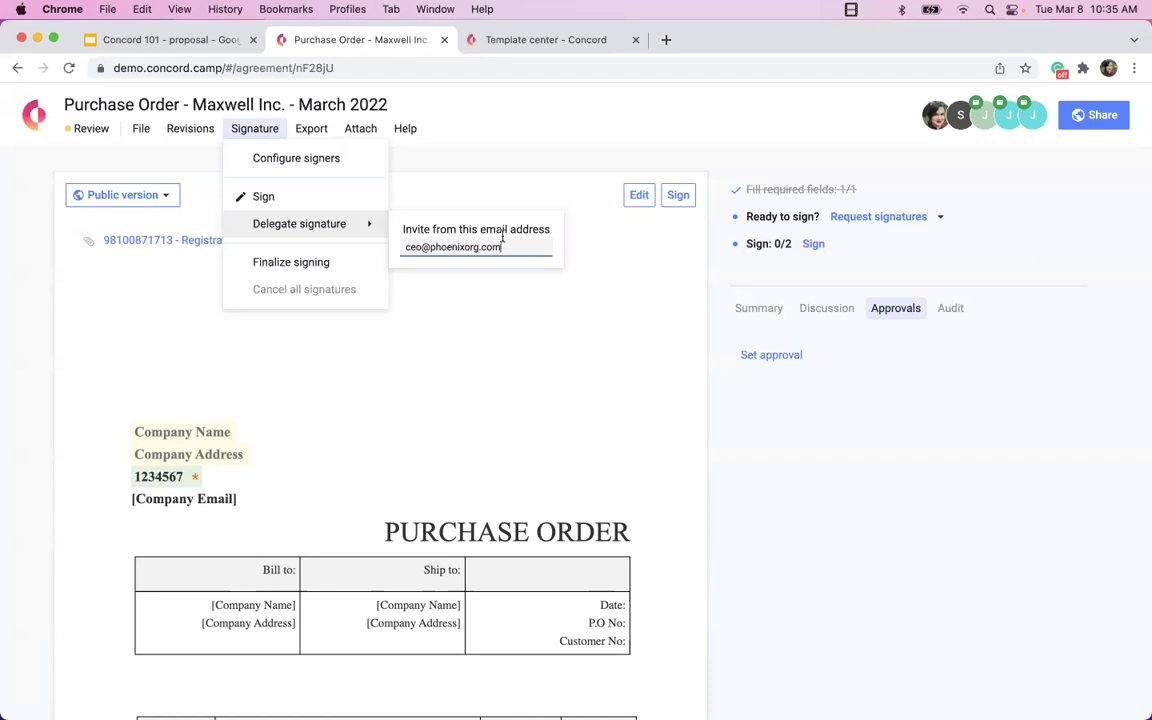
drag(517, 247, 393, 249)
triple_click(490, 250)
key(BackSpace)
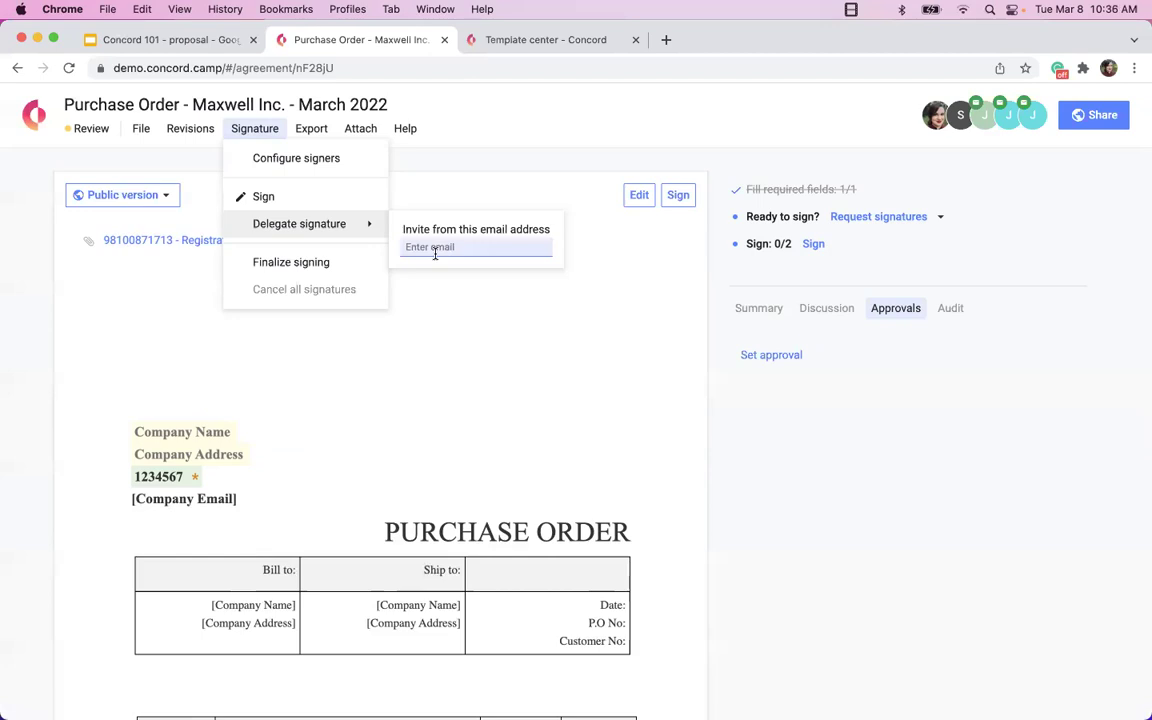
click(435, 254)
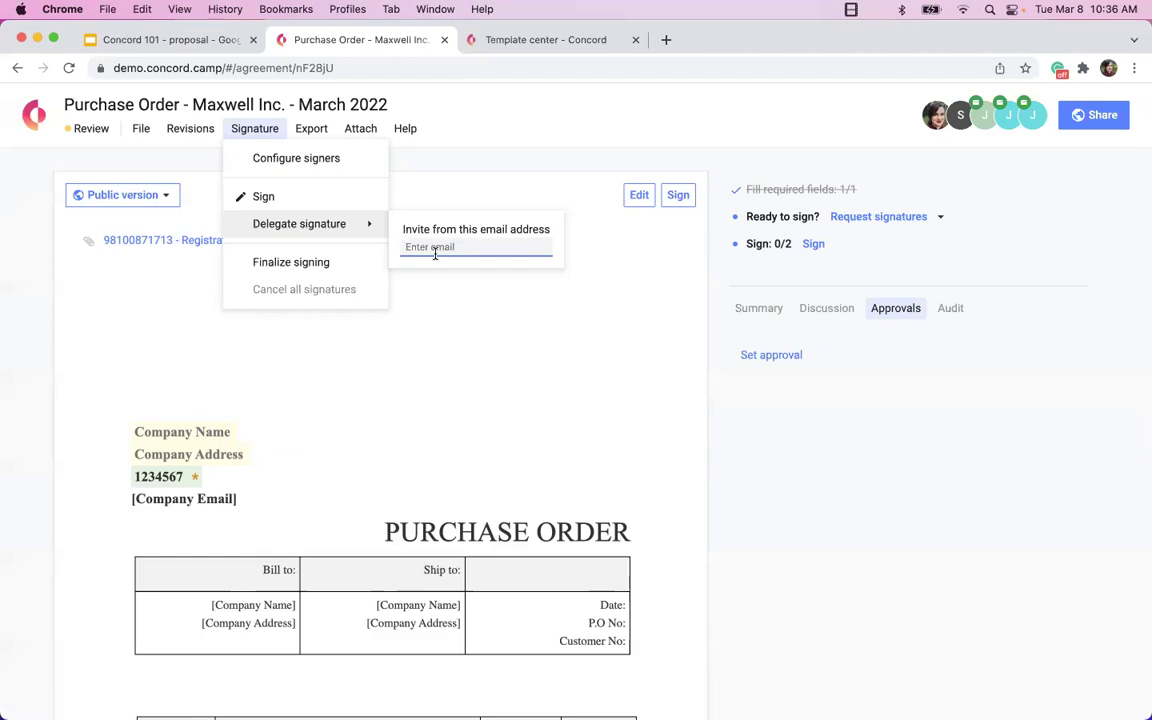
right_click(493, 401)
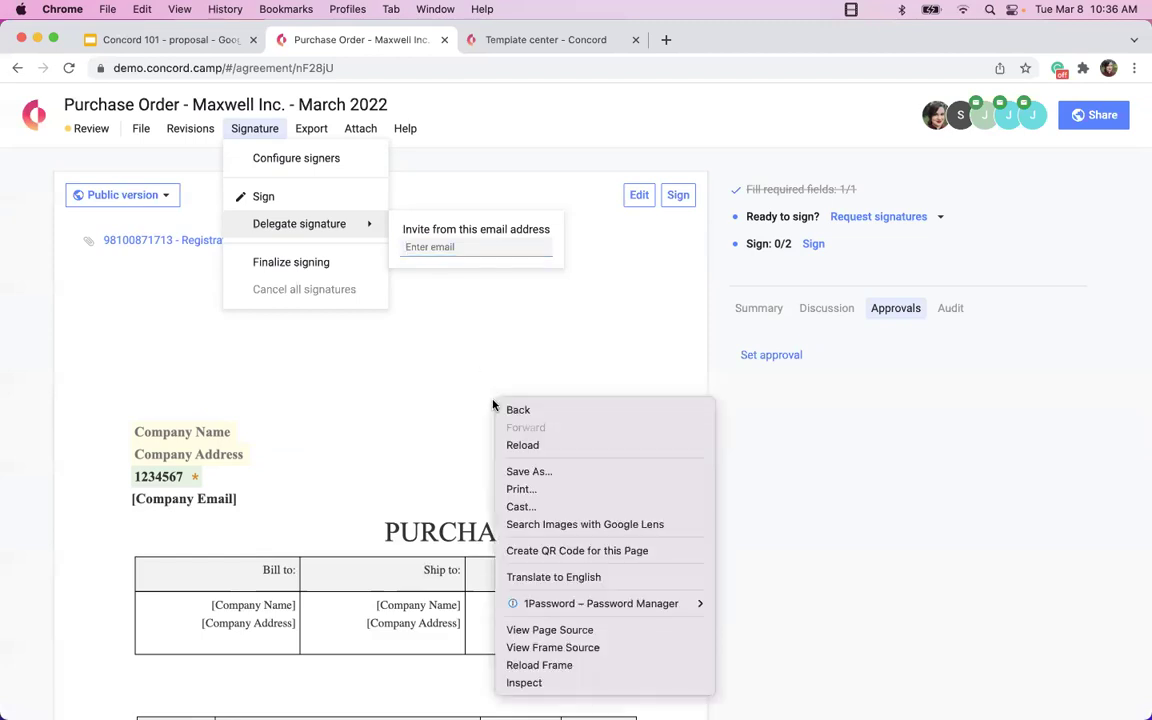
click(442, 393)
scroll(442, 393, down, 10)
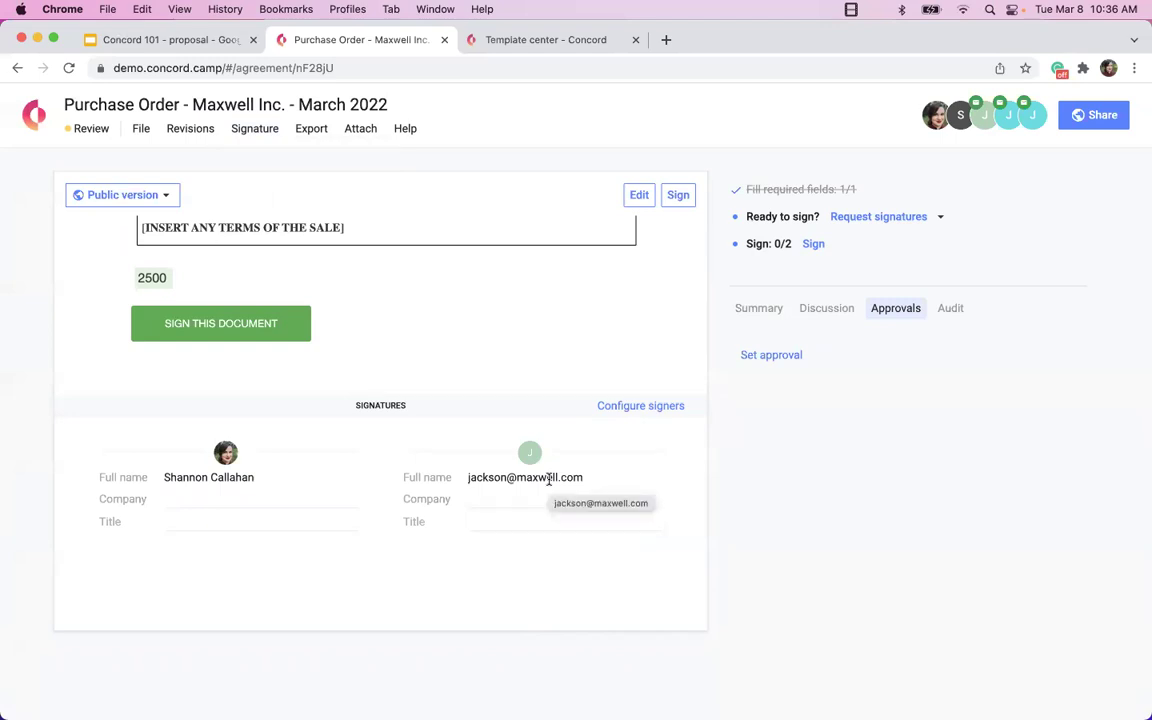
Go from the template center to the Concord homepage and open the E-Signature legal page.
click(500, 40)
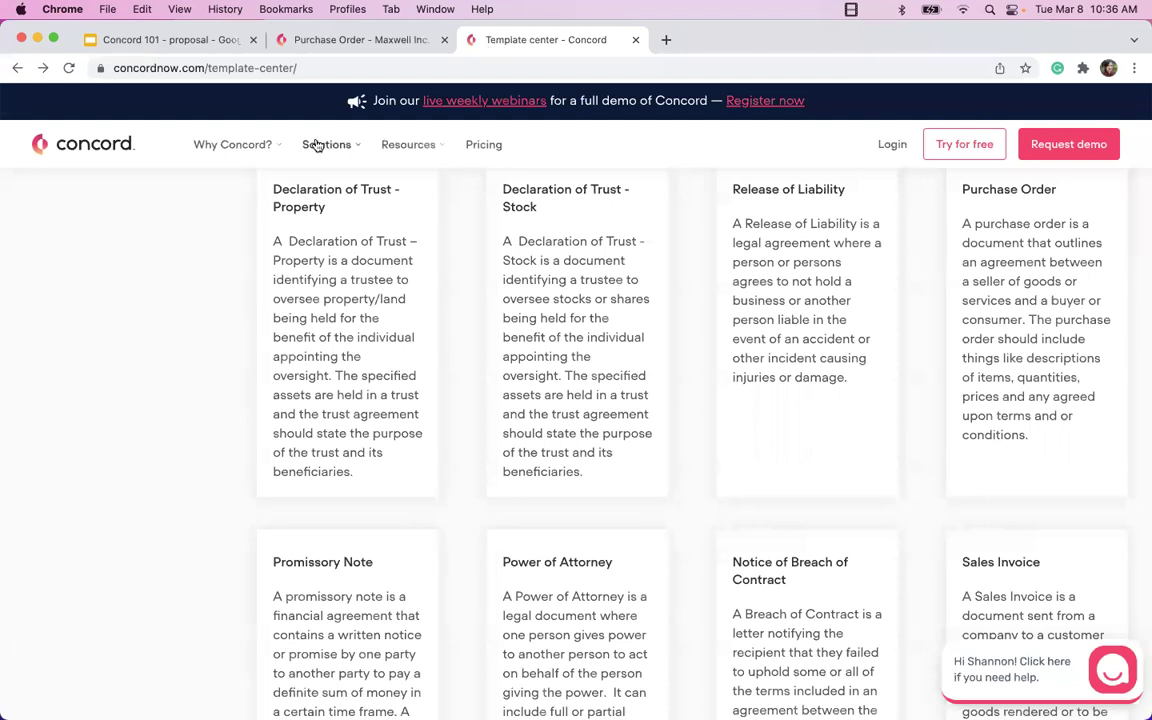
click(85, 144)
scroll(579, 500, down, 20)
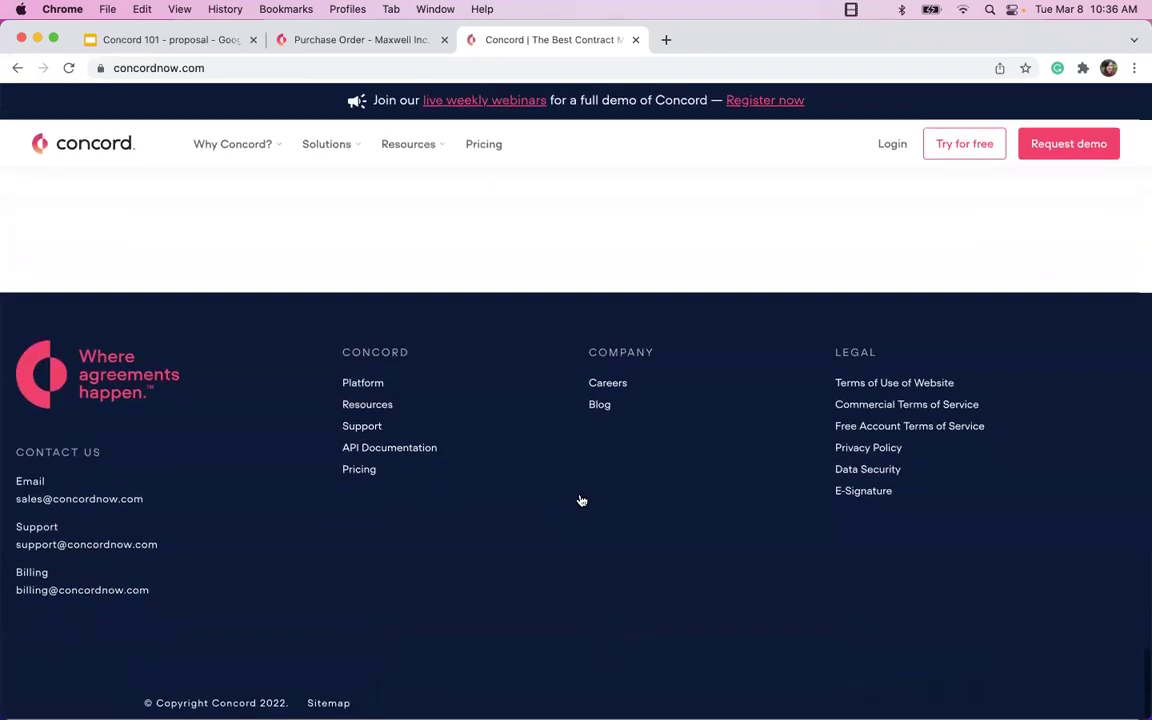
click(851, 497)
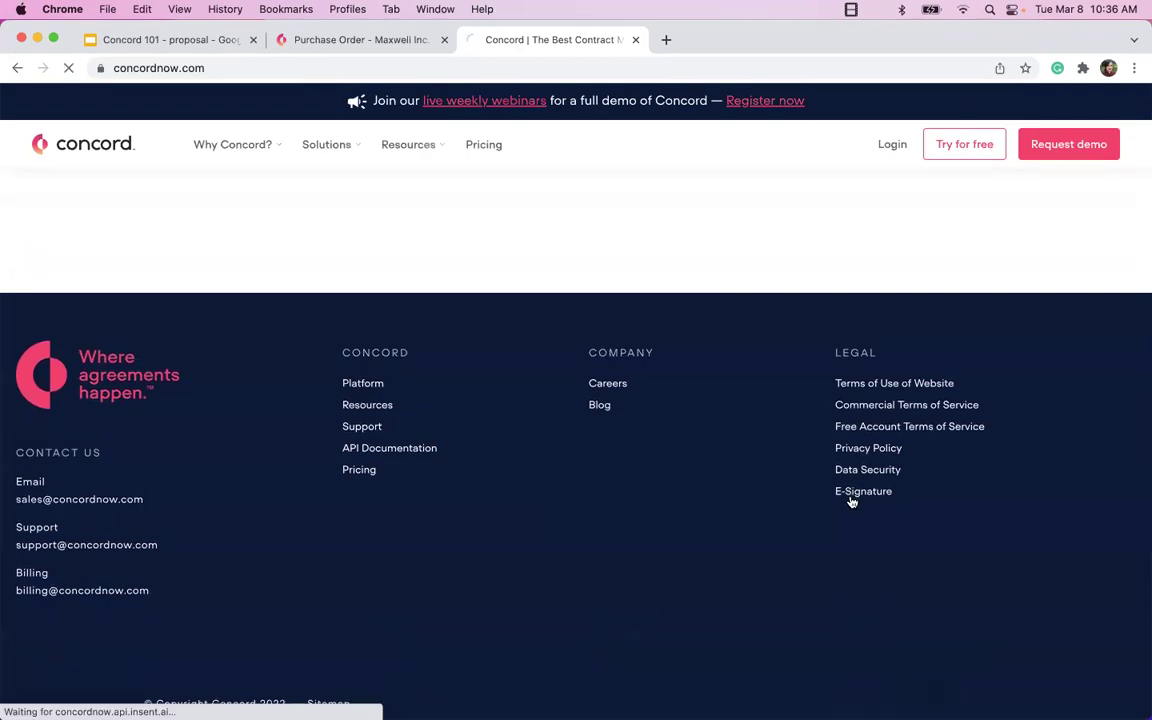
Read the e-signature legality and compliance page, then return to the Maxwell purchase order tab.
scroll(850, 498, down, 10)
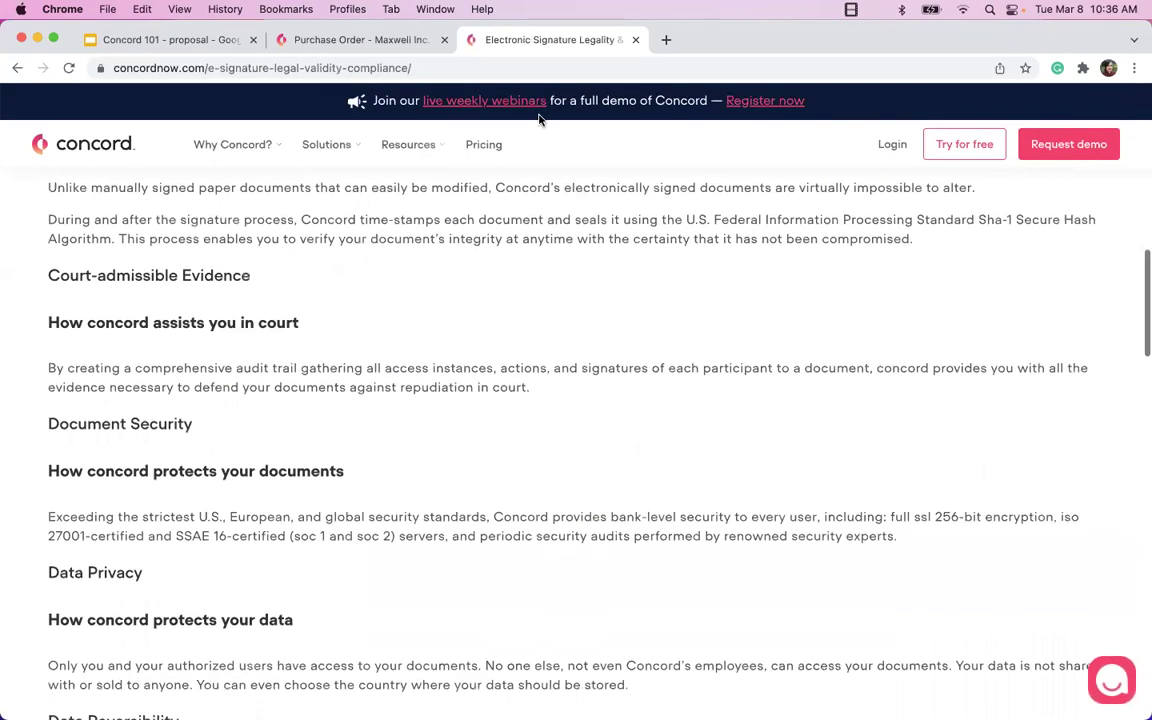
click(381, 68)
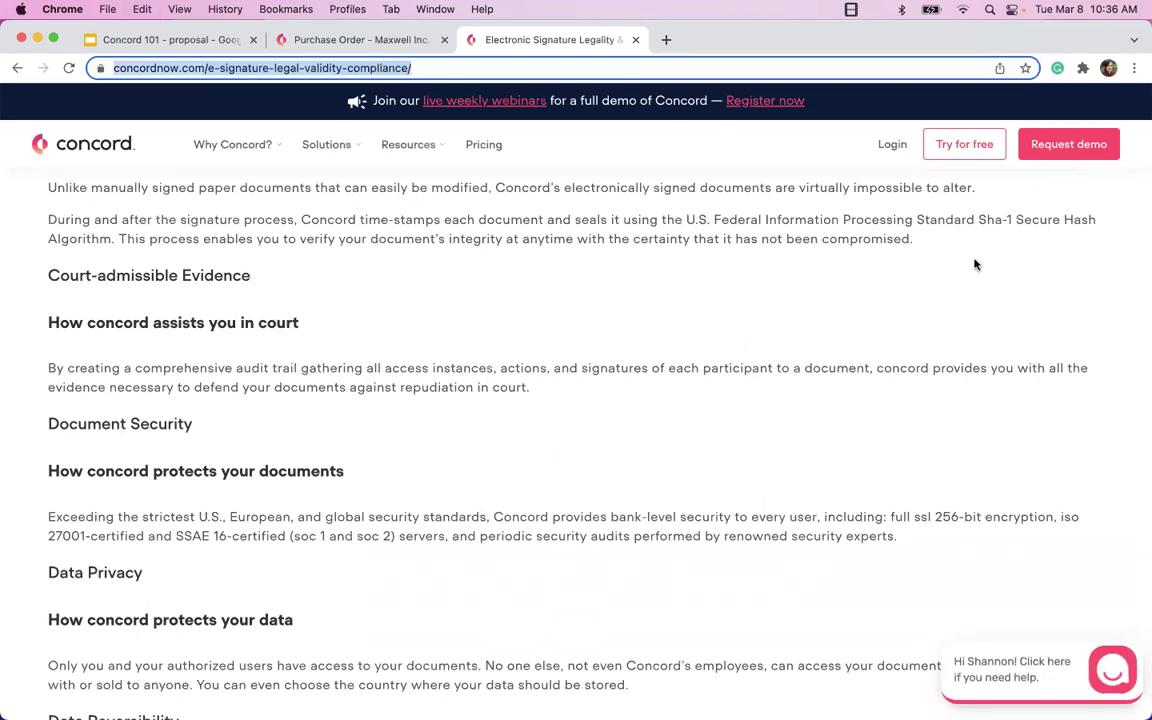
scroll(658, 319, down, 3)
scroll(658, 319, down, 8)
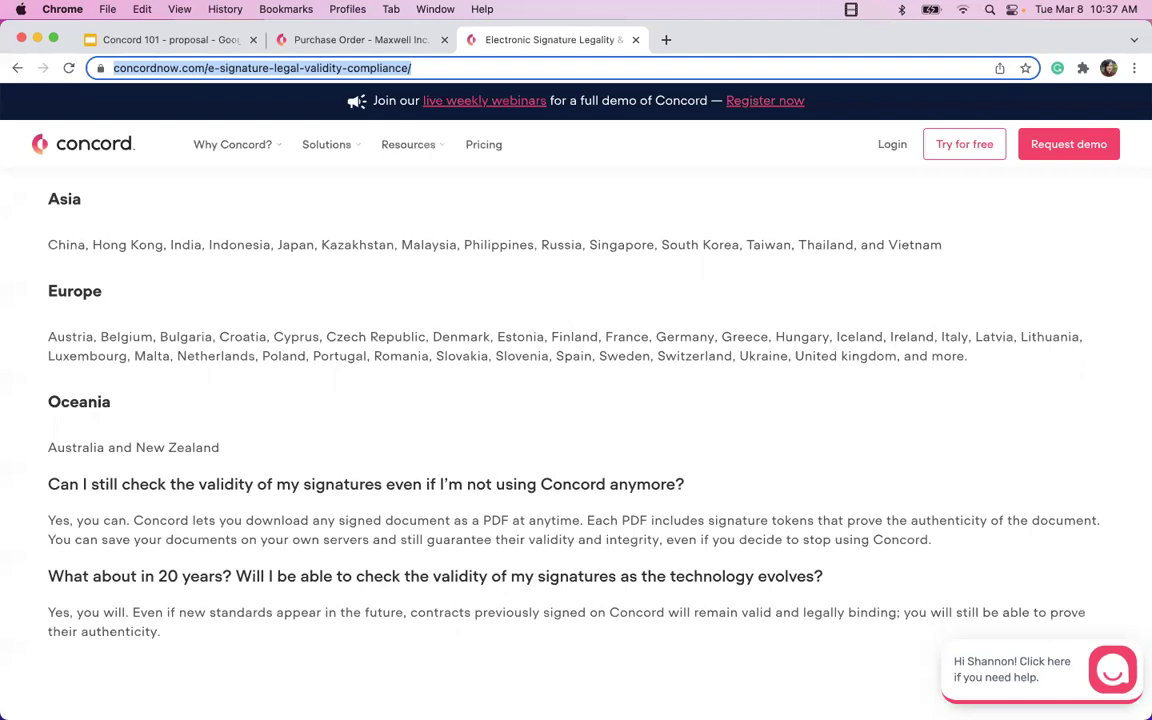
click(354, 42)
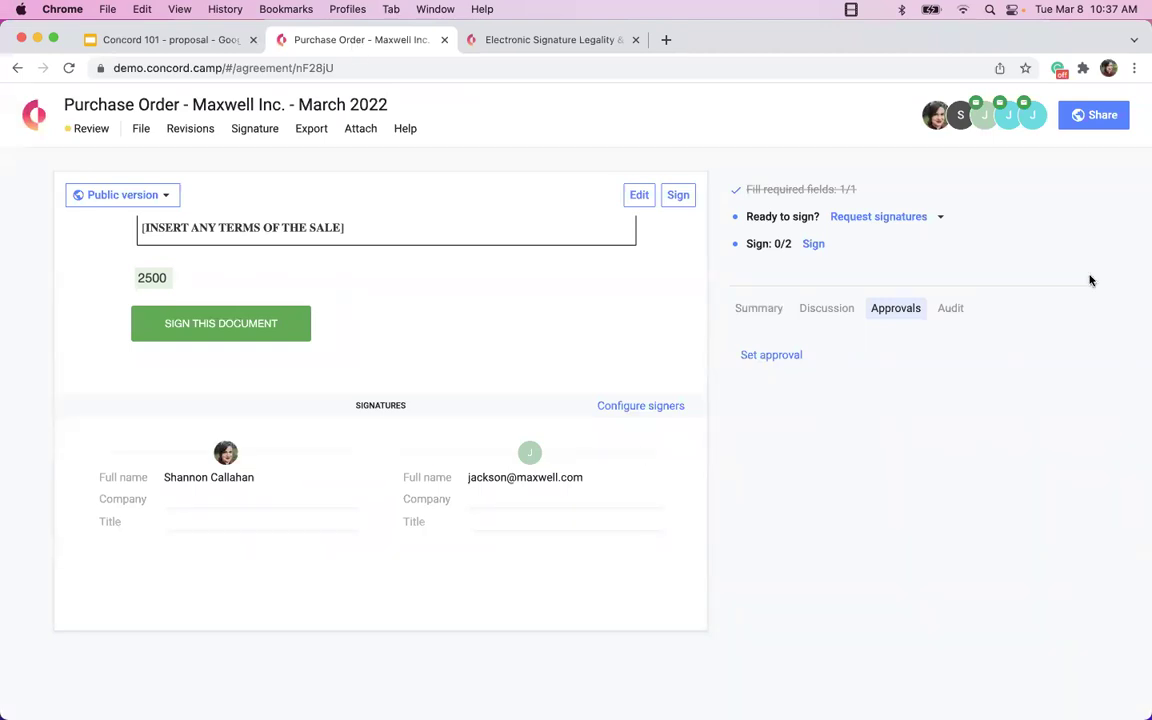
Jump to the purchase order's signing section.
scroll(193, 312, up, 5)
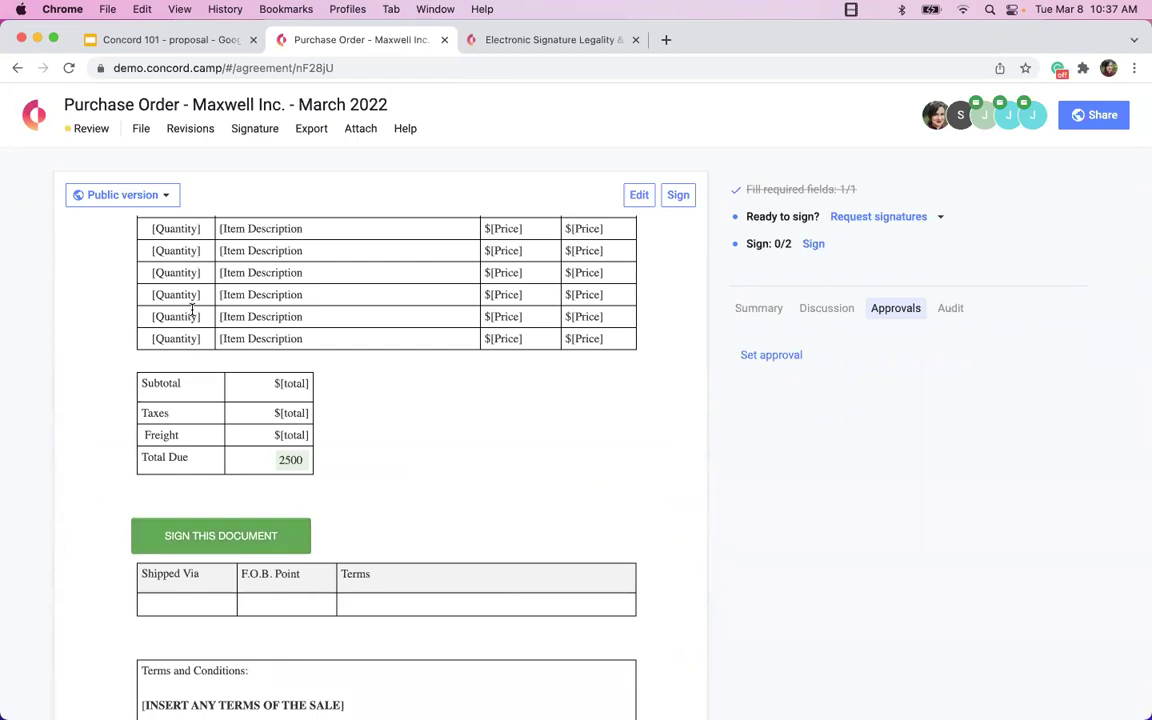
scroll(193, 312, up, 5)
click(676, 198)
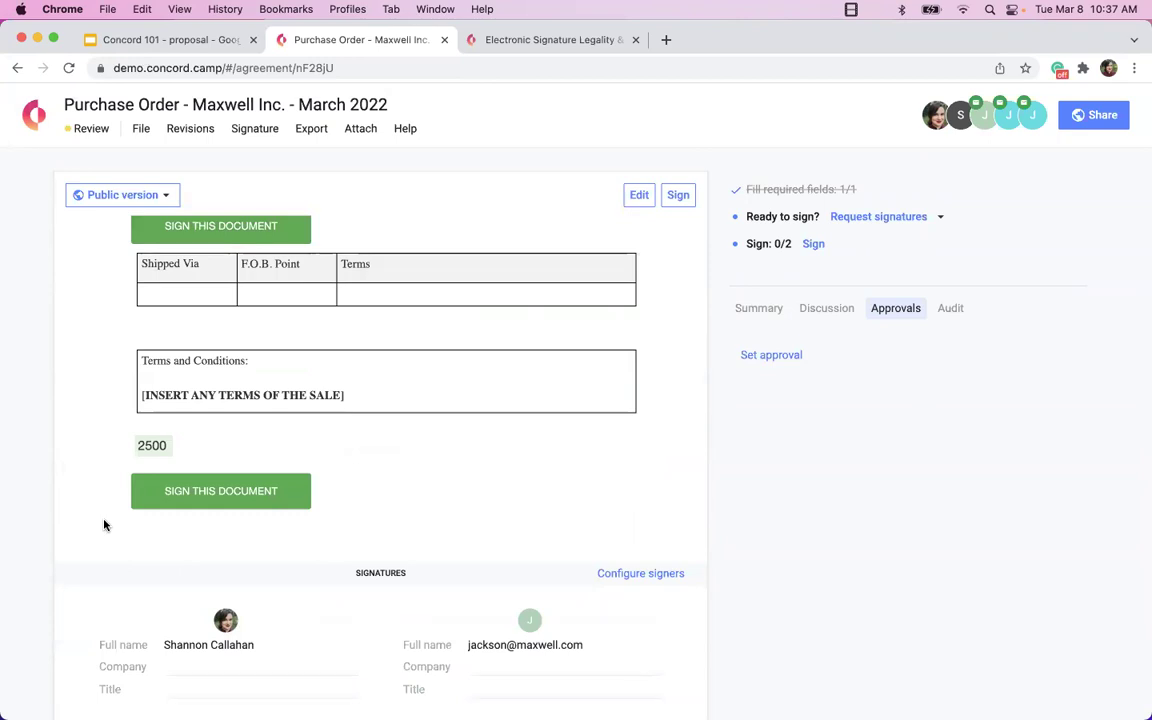
scroll(409, 516, down, 3)
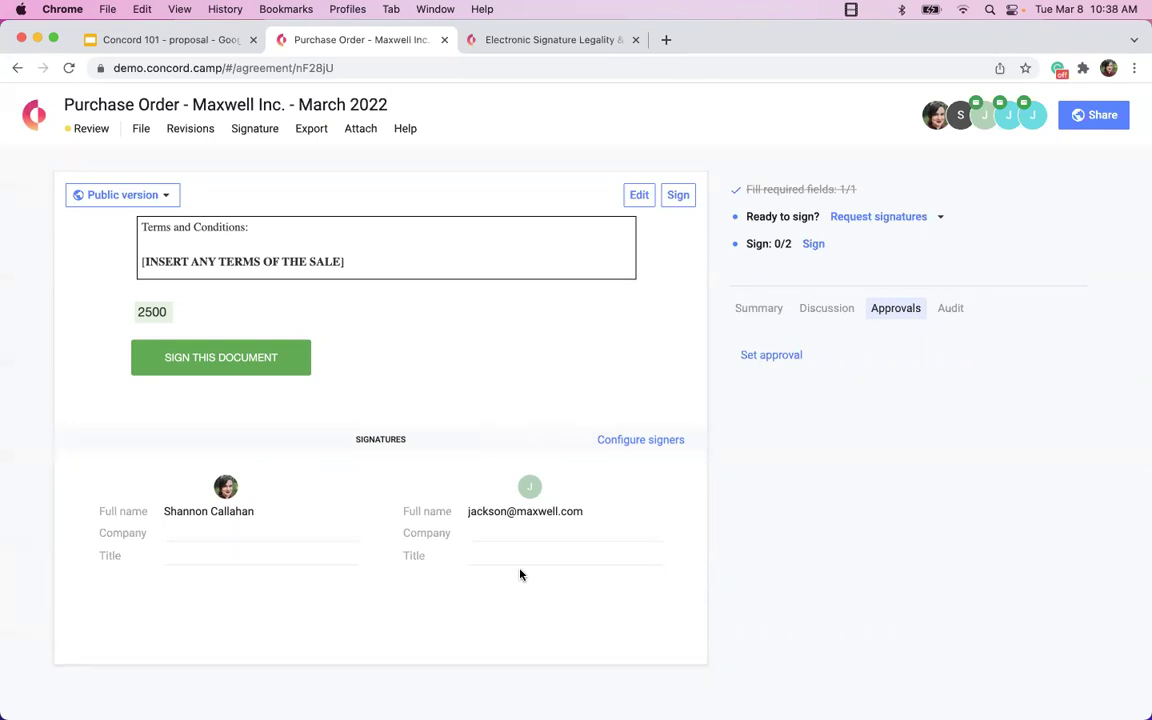
Step through the Summary, Discussion and Approvals tabs to reach the Audit trail.
click(756, 312)
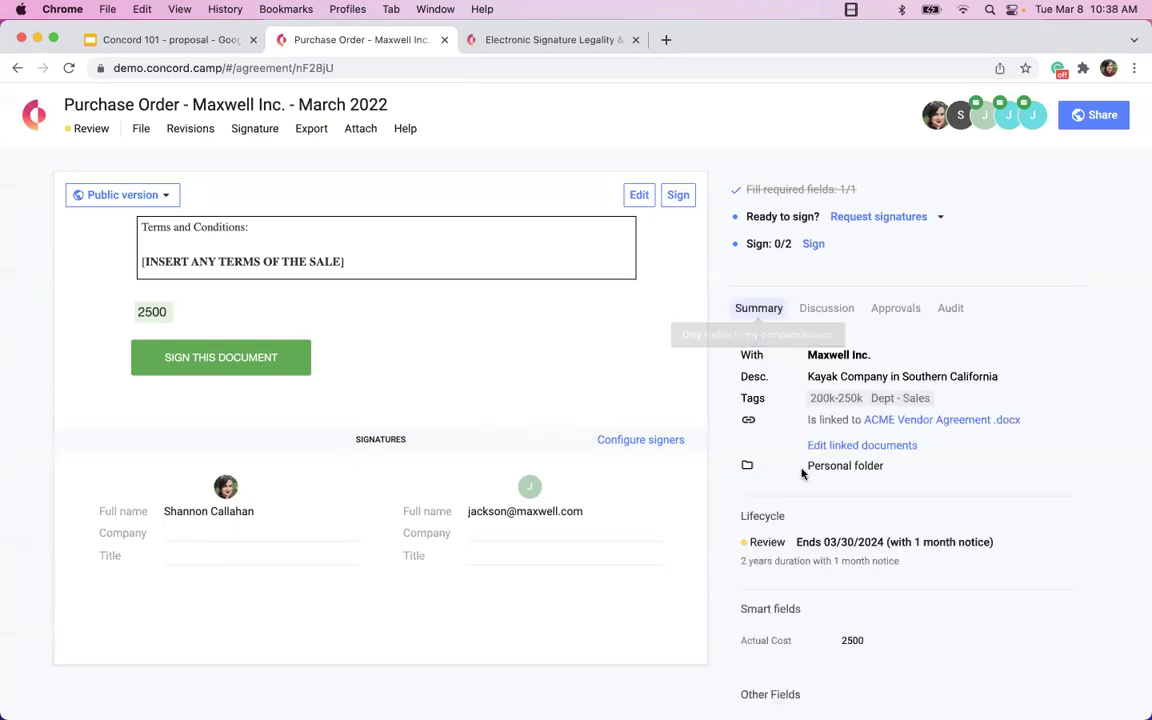
click(827, 312)
click(900, 314)
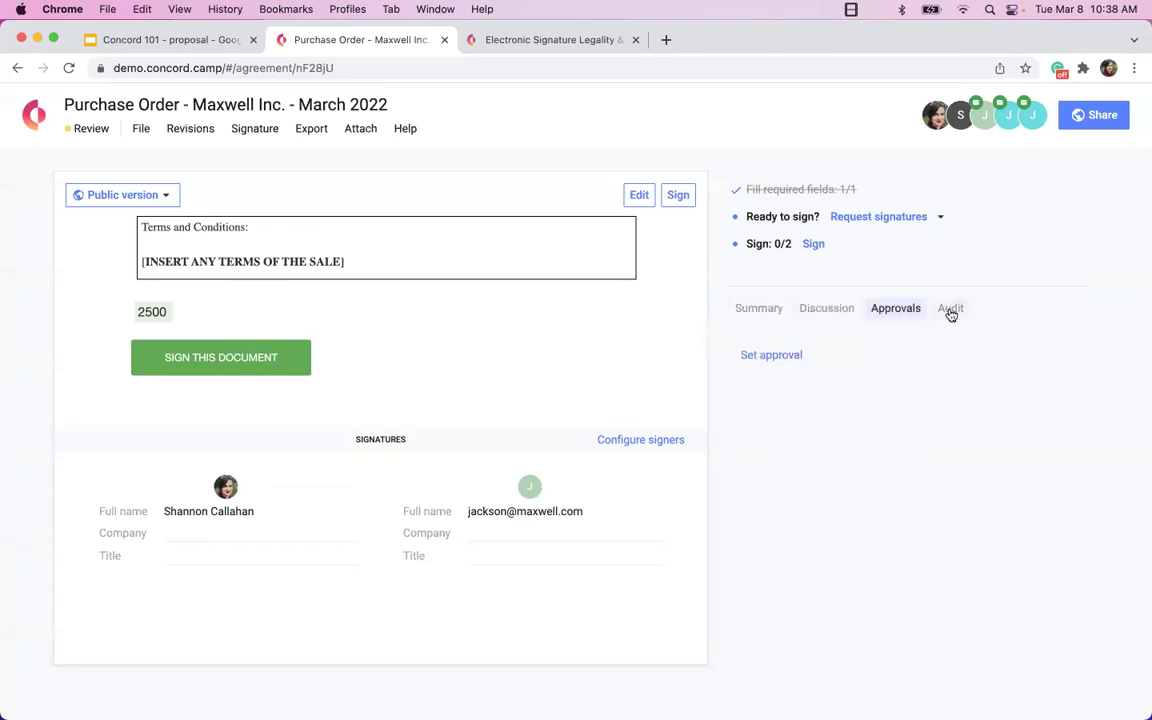
click(951, 311)
scroll(384, 342, up, 10)
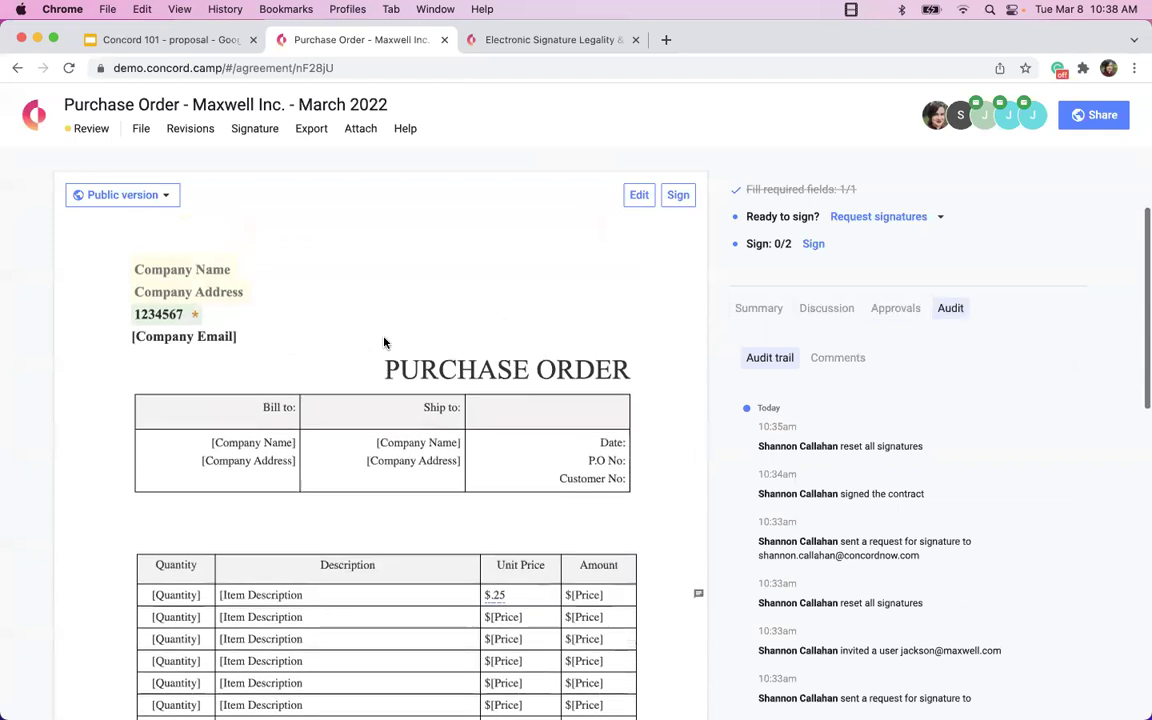
scroll(384, 343, down, 10)
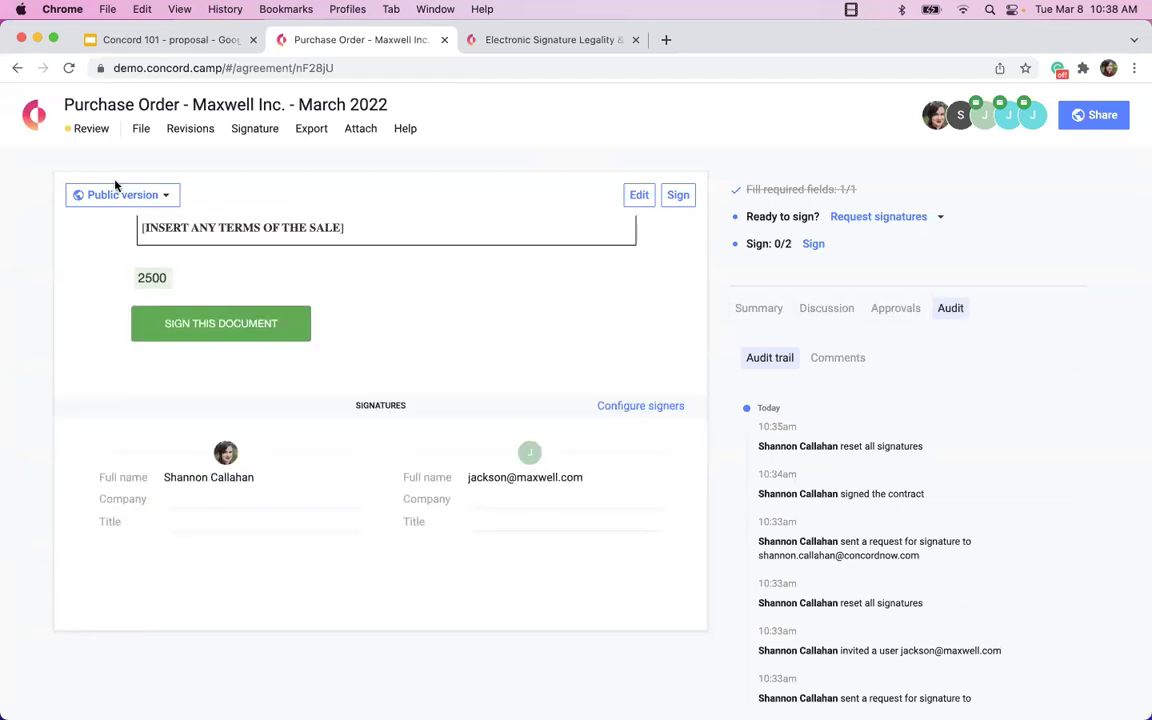
double_click(104, 128)
click(254, 130)
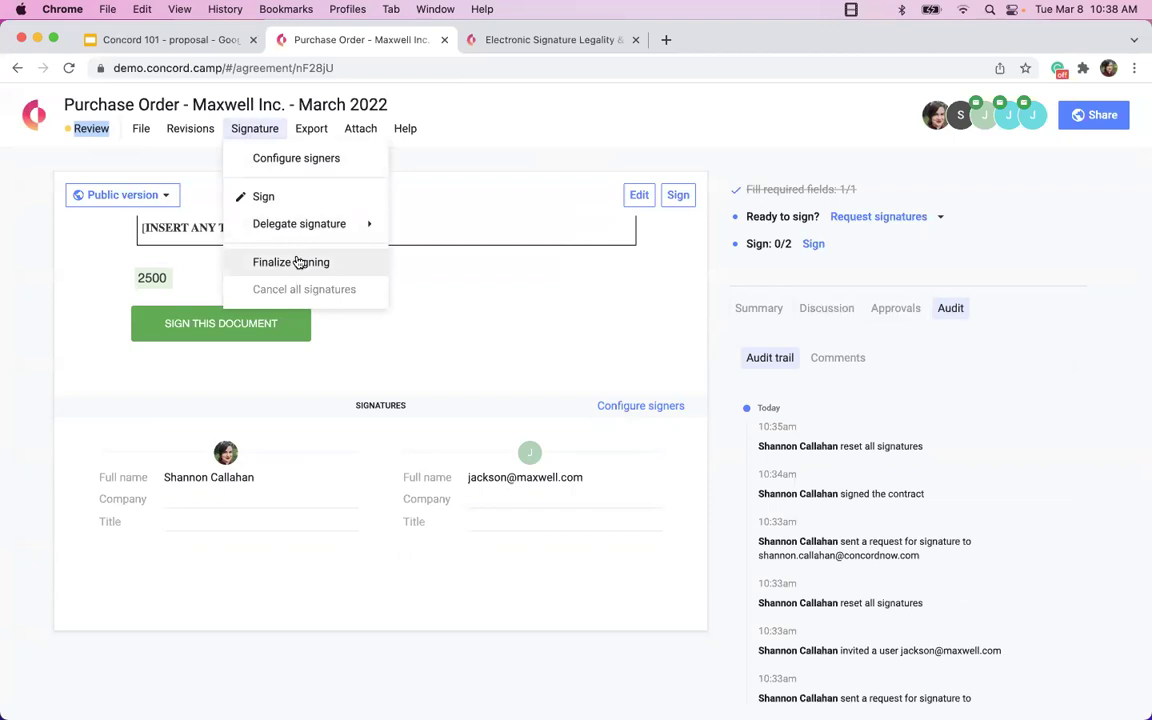
Finalize signing of the Maxwell Inc. March 2022 purchase order, then scroll through the signed document.
click(141, 129)
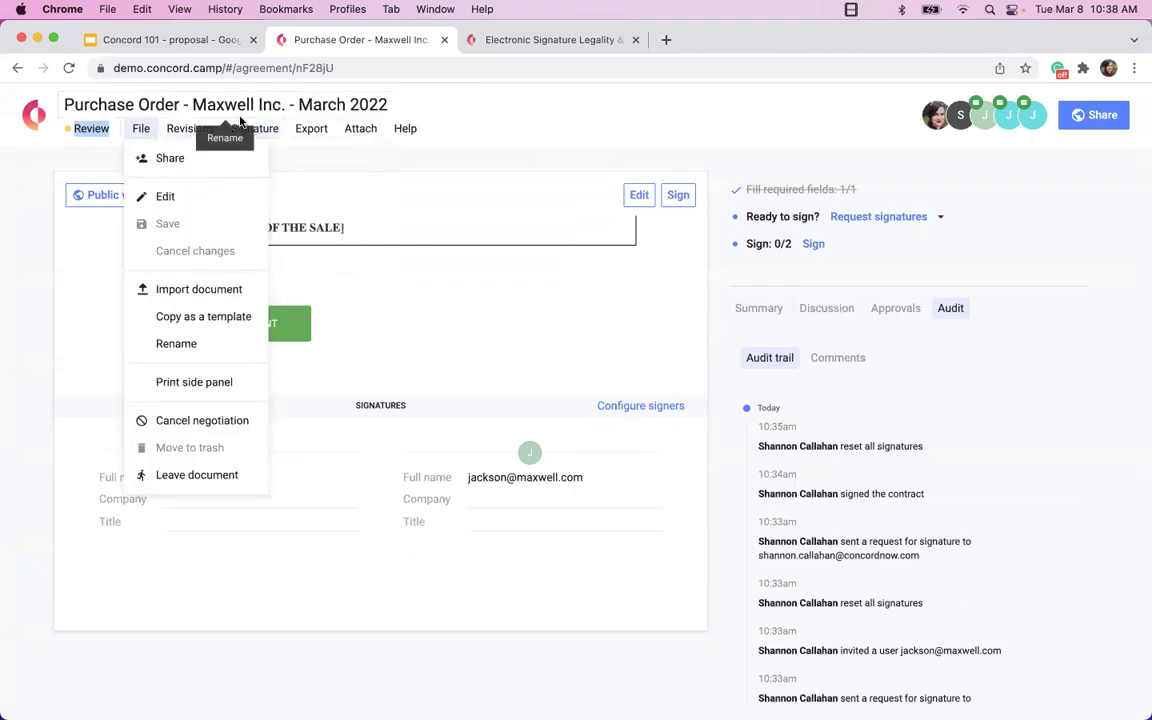
click(200, 131)
click(258, 130)
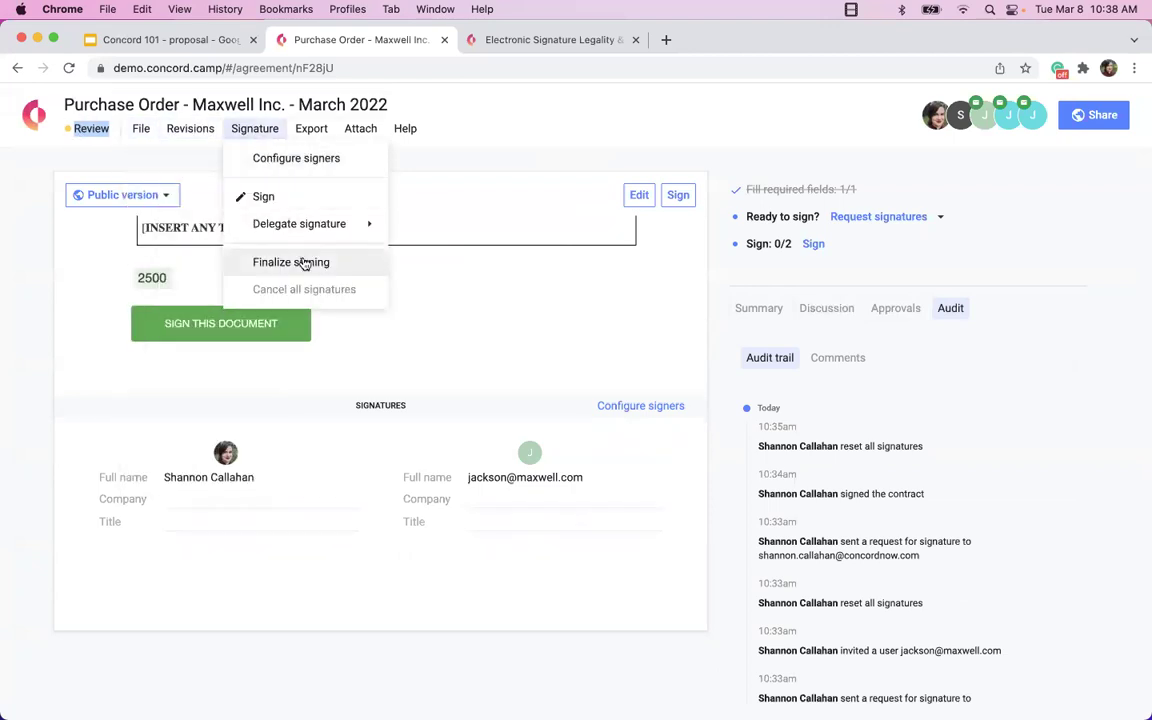
click(303, 262)
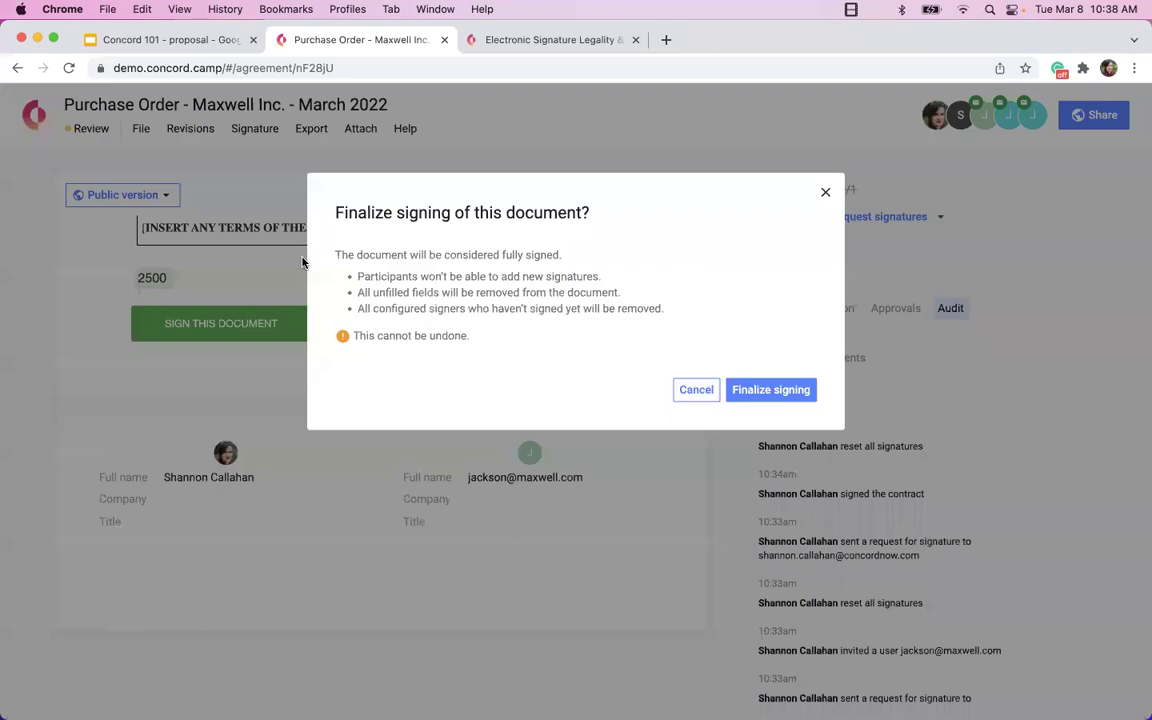
click(743, 387)
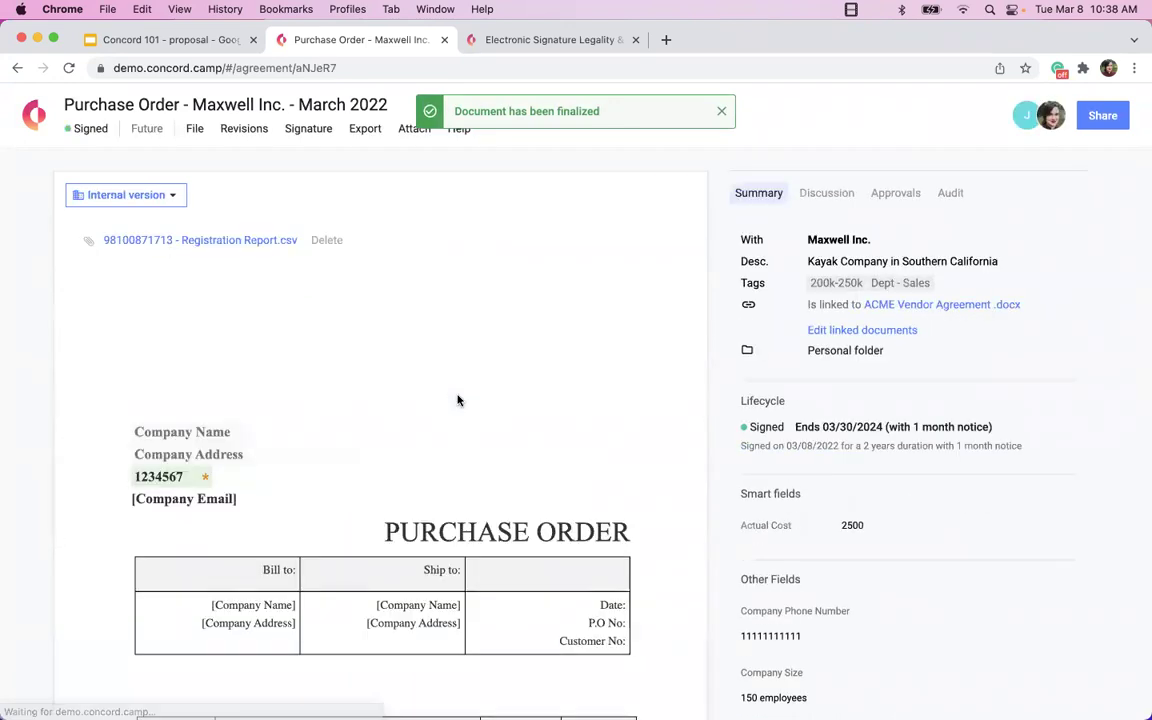
scroll(458, 400, down, 15)
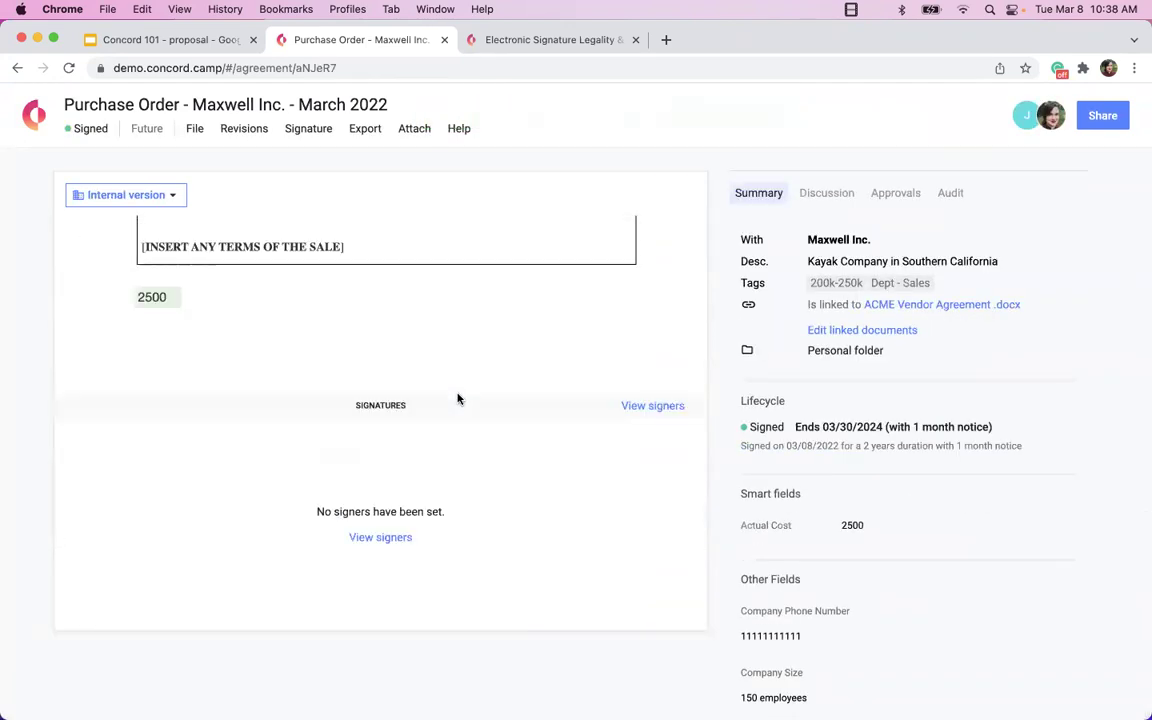
scroll(458, 400, up, 15)
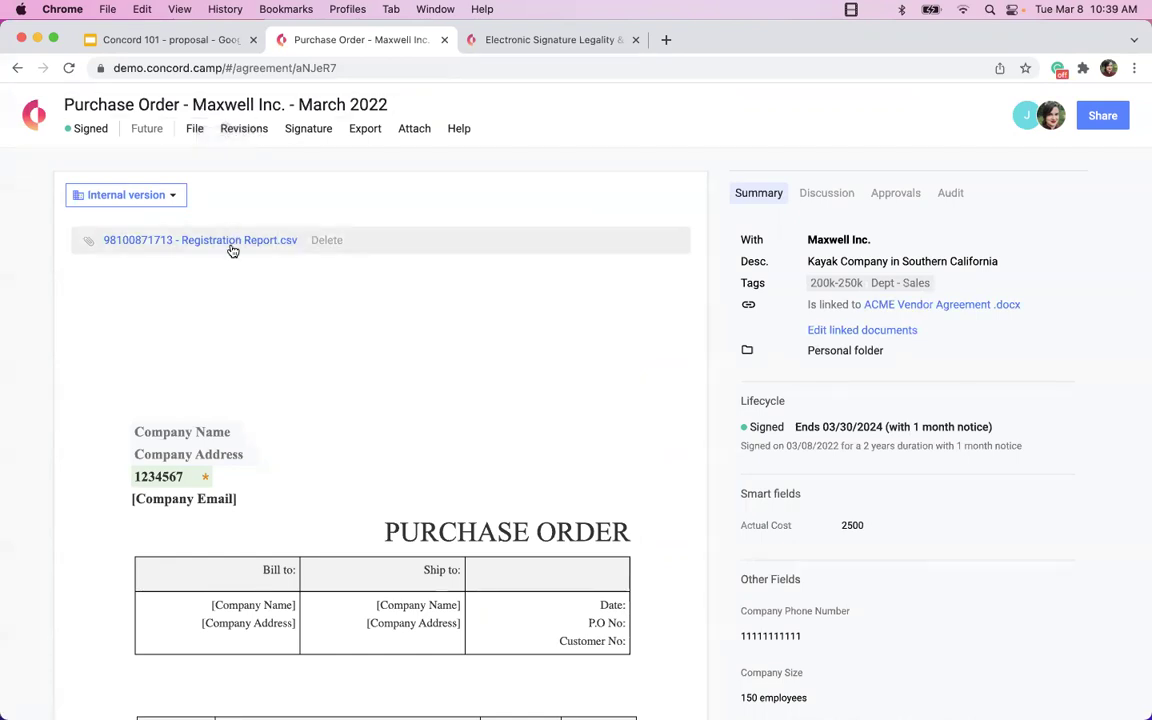
scroll(658, 386, down, 5)
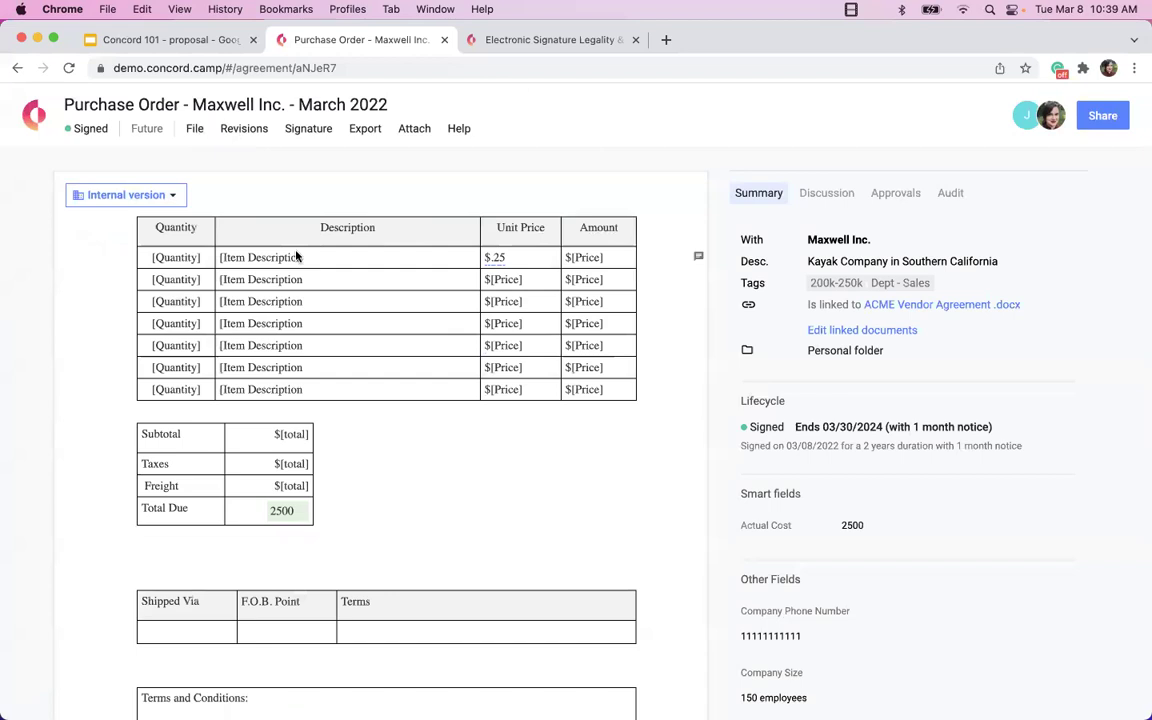
scroll(465, 424, up, 2)
scroll(465, 424, down, 7)
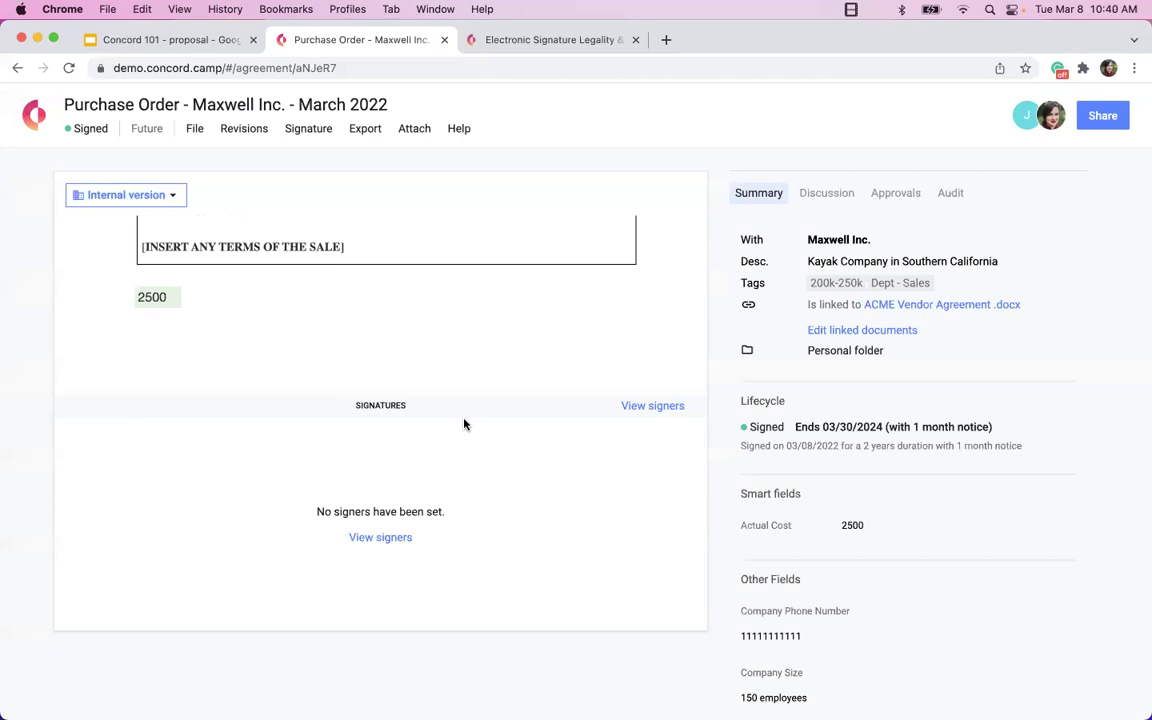
Skim the Electronic Signature Legality article in its tab.
click(566, 45)
scroll(384, 490, down, 3)
scroll(384, 490, up, 20)
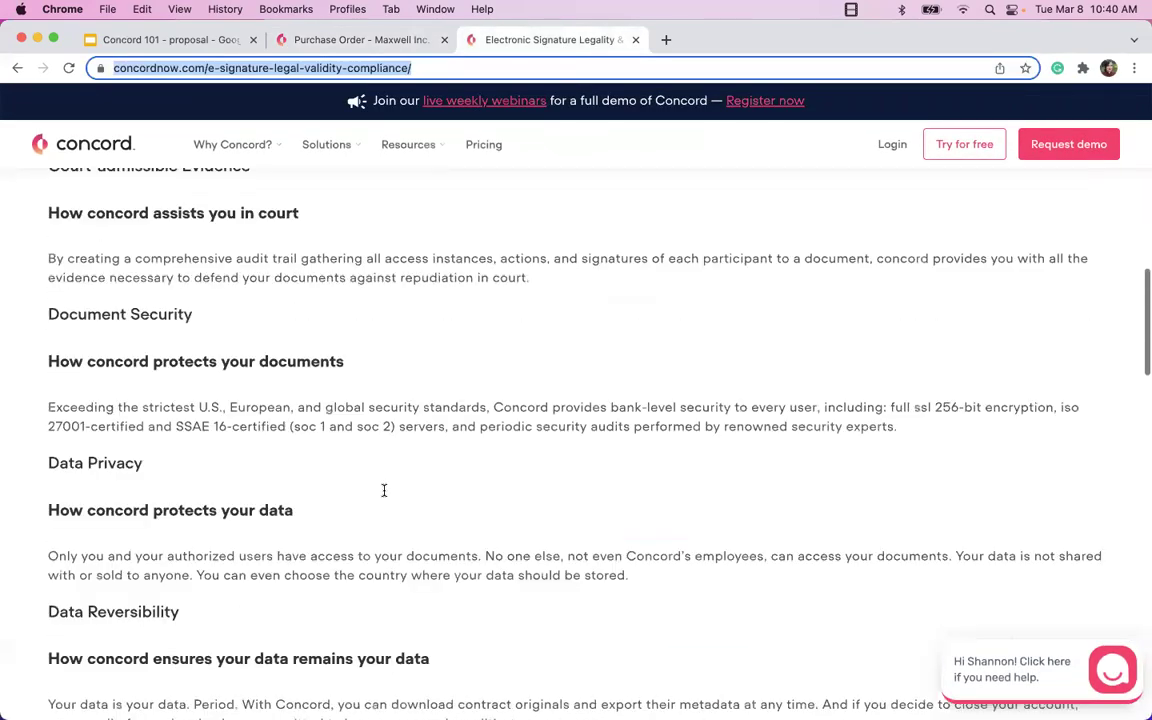
scroll(384, 494, down, 5)
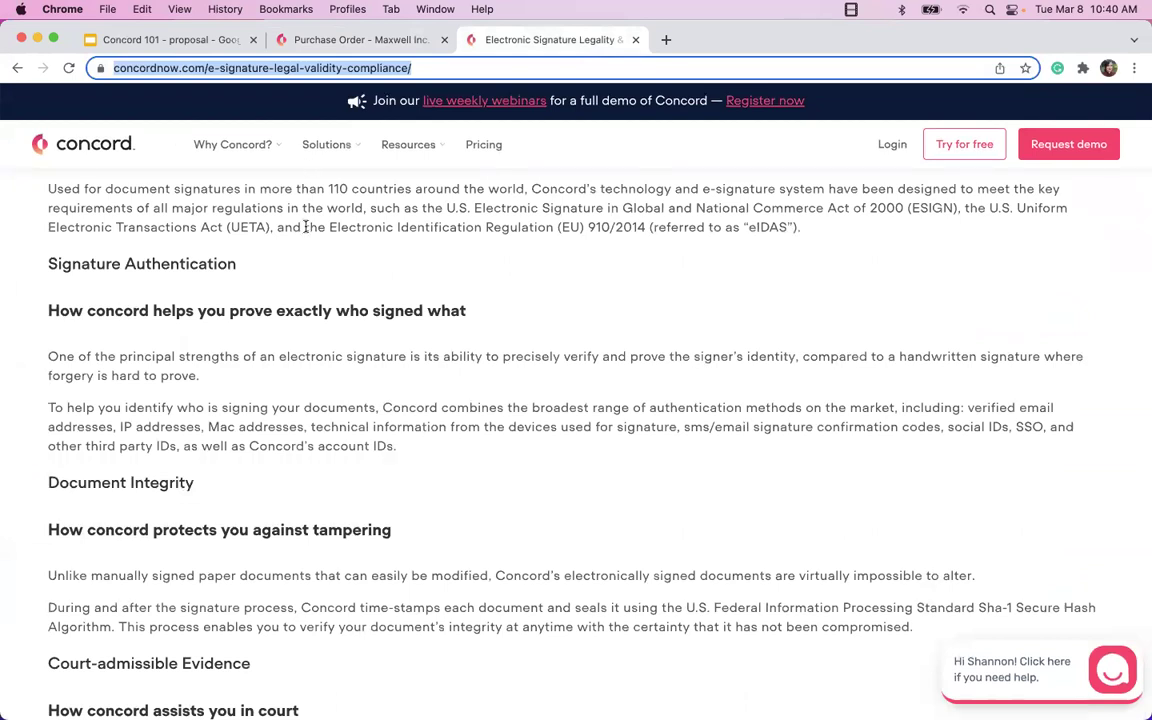
Return to the signed purchase order, then go to Concord's Home dashboard.
click(328, 48)
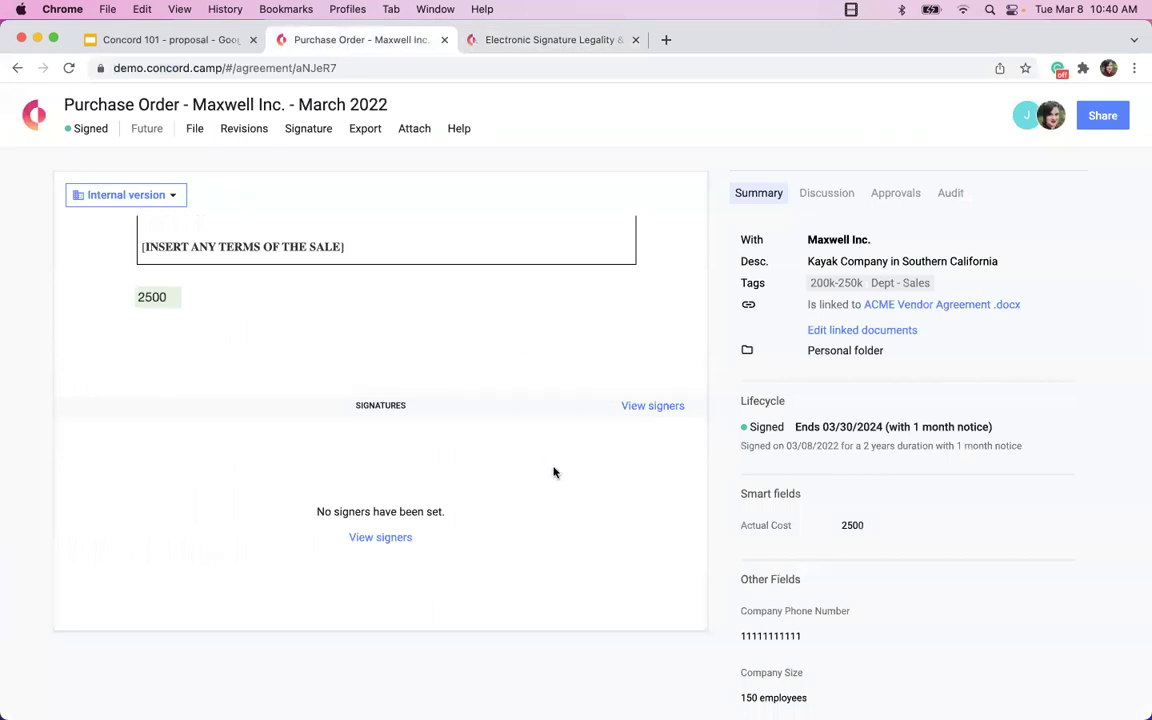
scroll(554, 472, up, 10)
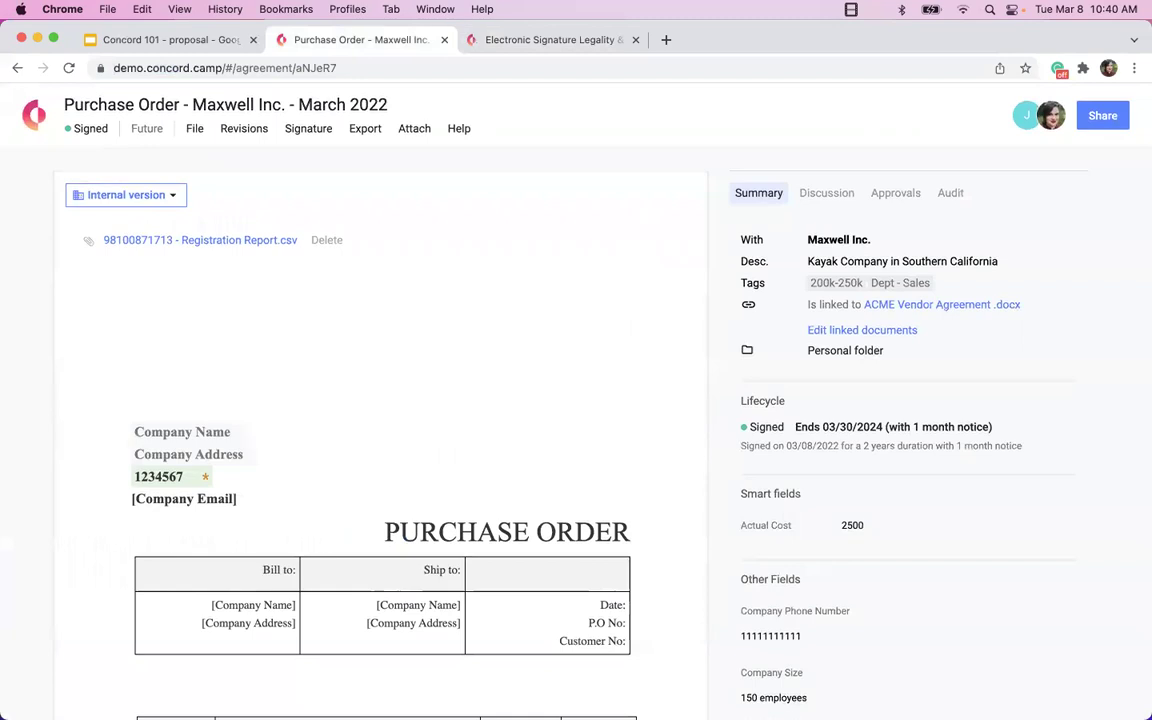
click(32, 114)
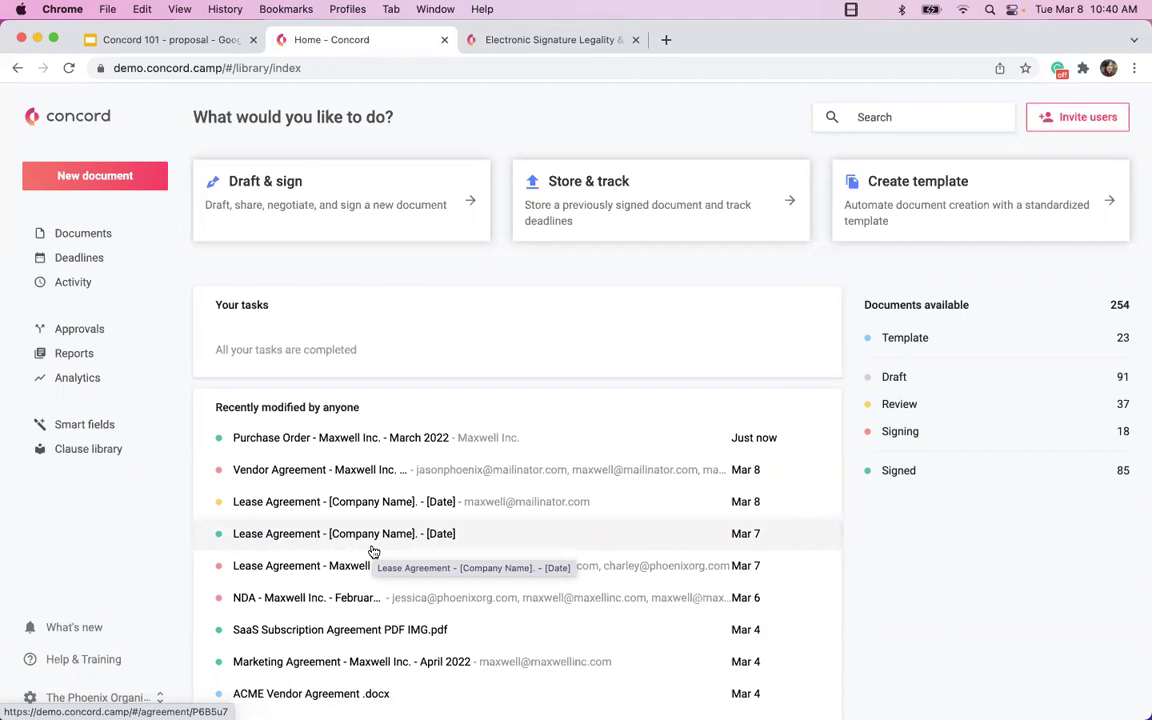
click(470, 42)
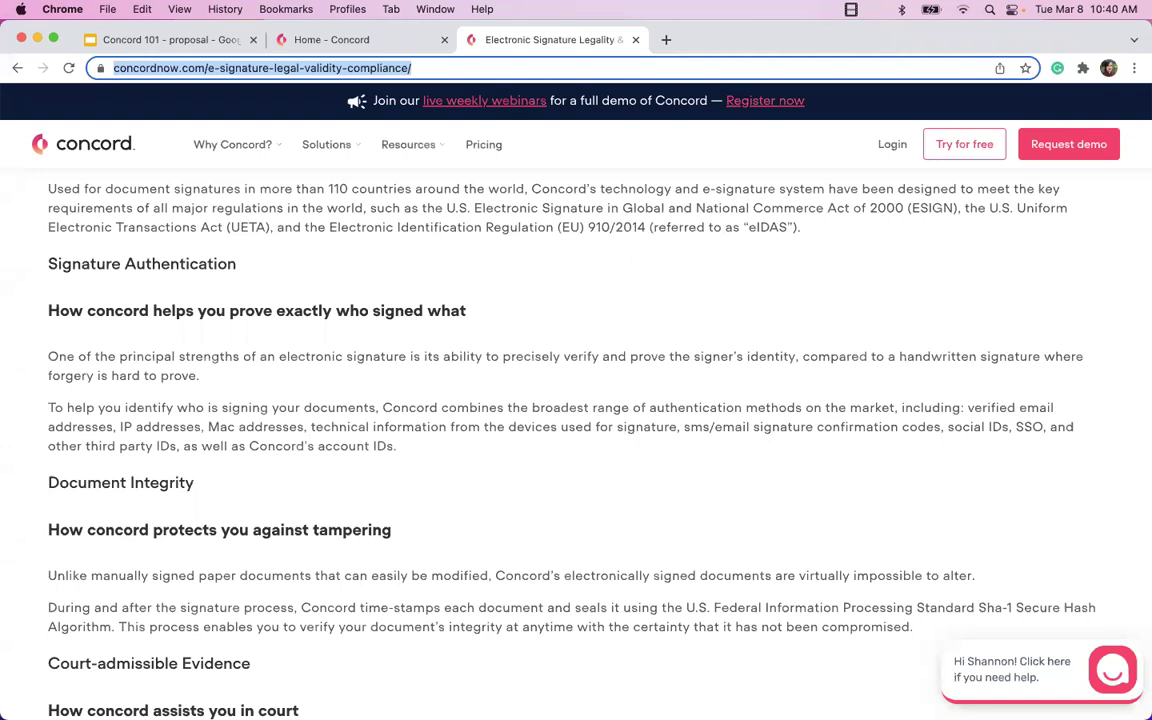
scroll(780, 375, down, 2)
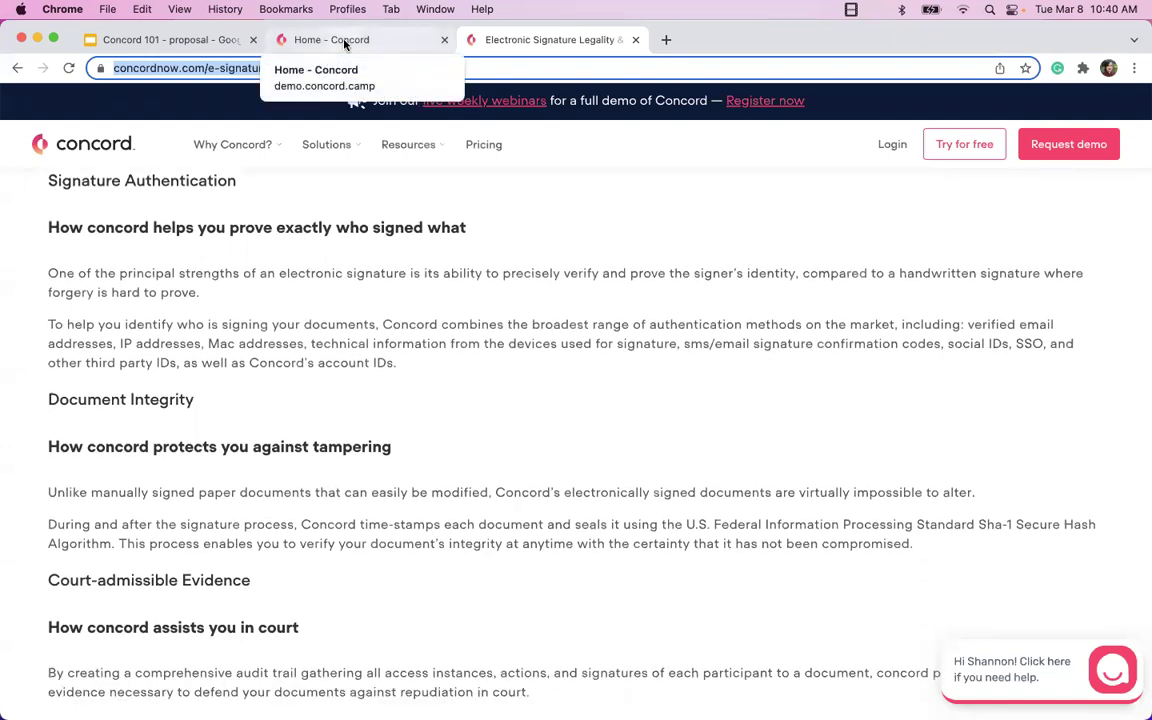
click(344, 44)
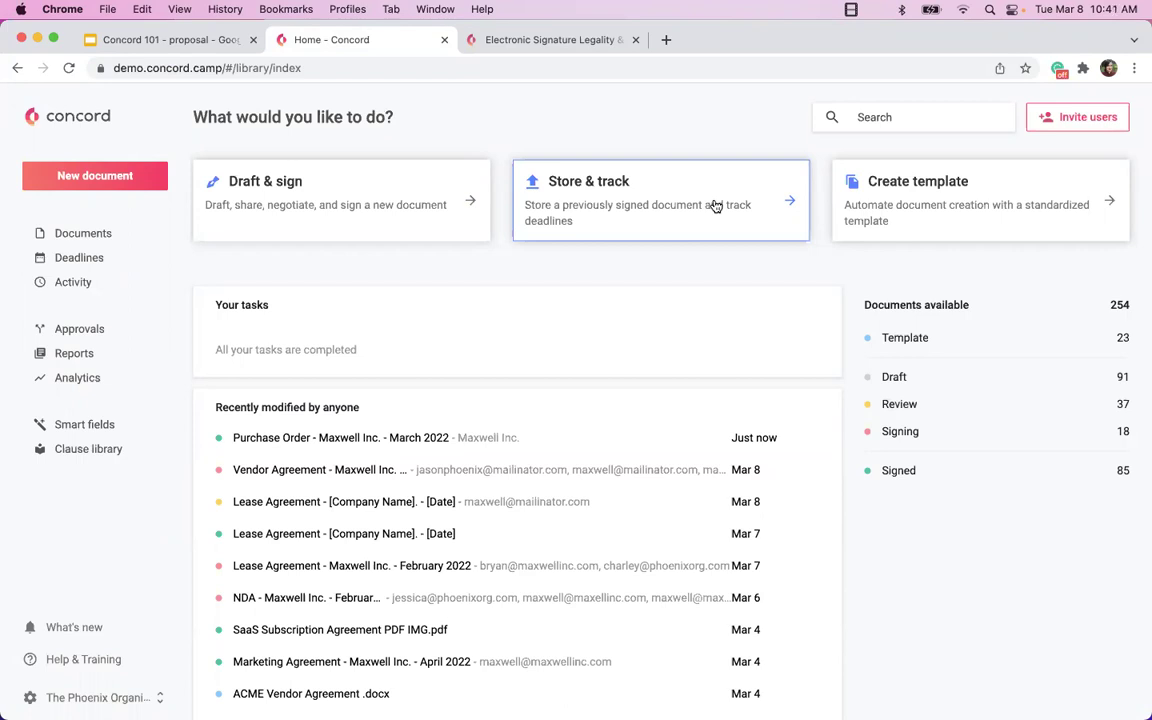
Store 2021 UPDATED Carousel DIY Party Contract.pdf from Downloads and create the signed document.
click(715, 206)
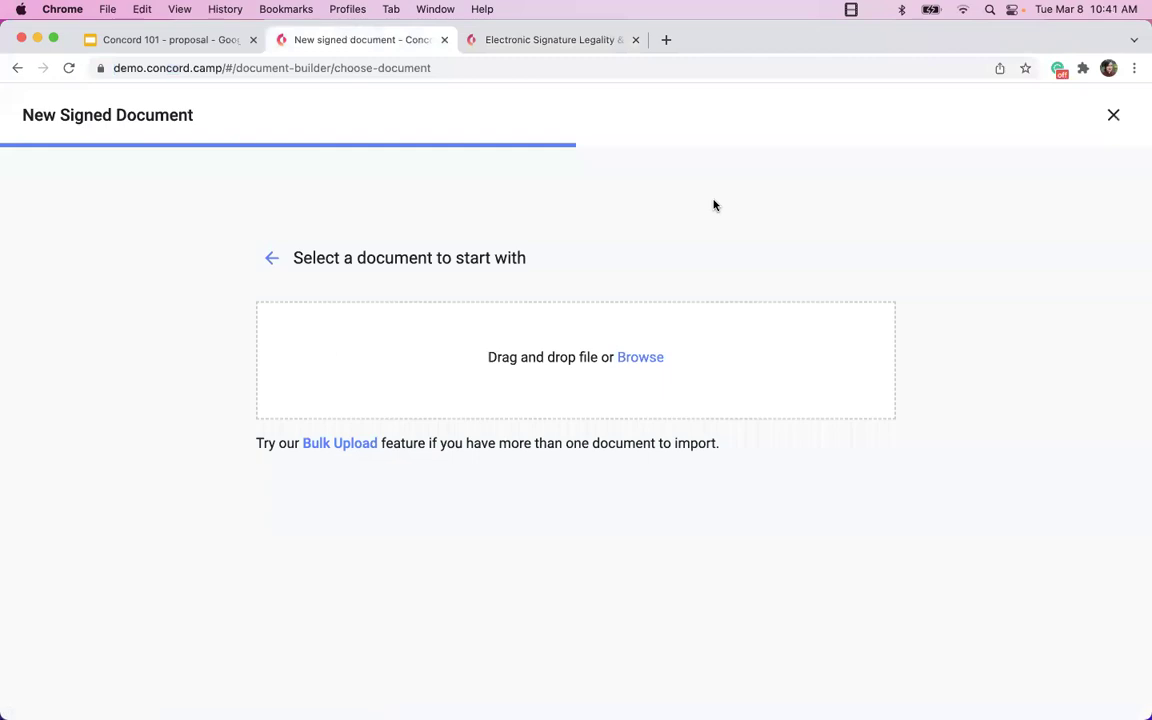
click(629, 358)
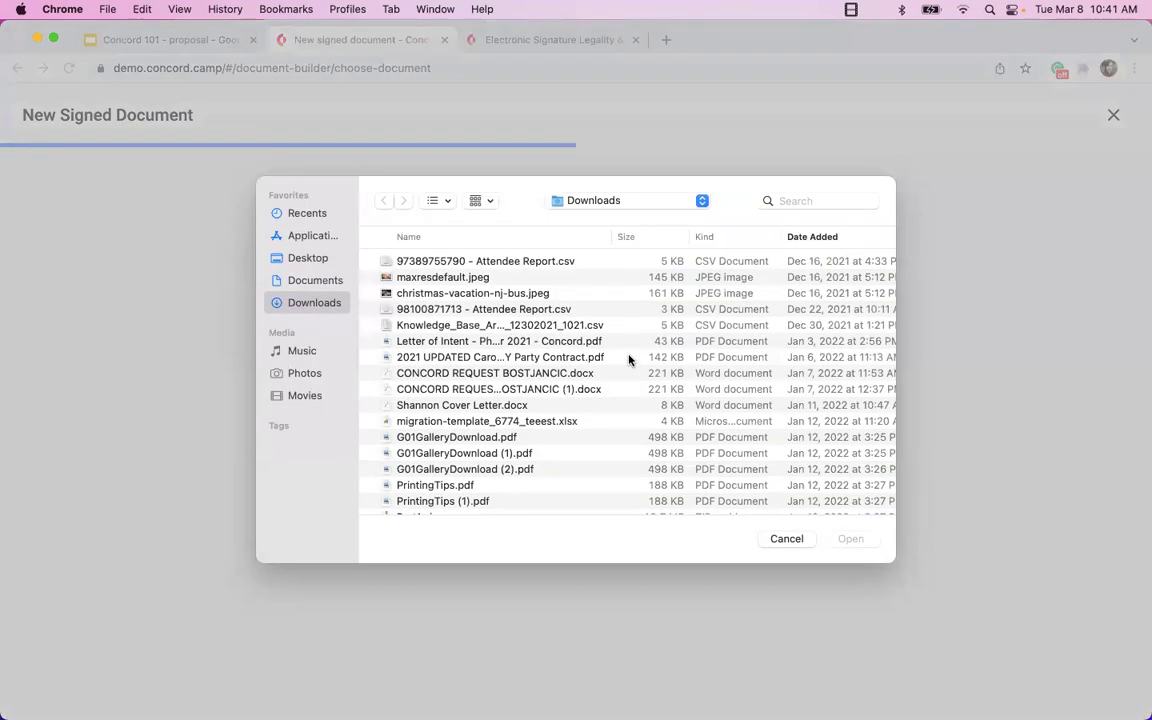
click(545, 358)
click(849, 539)
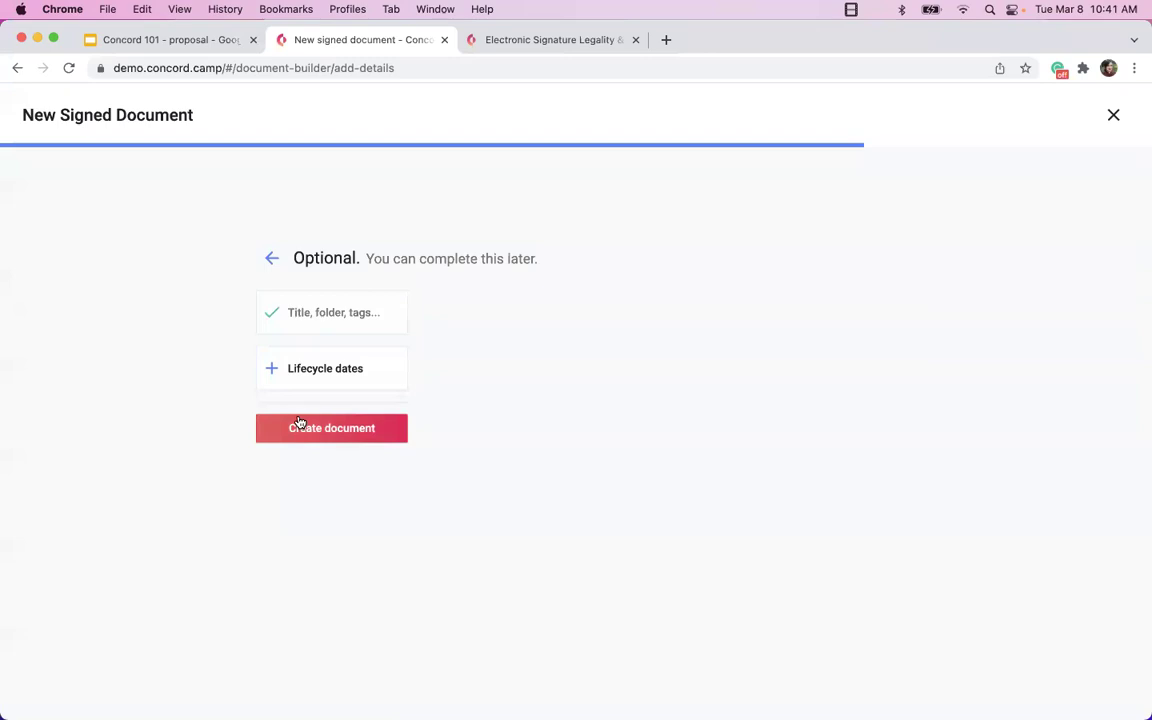
click(298, 426)
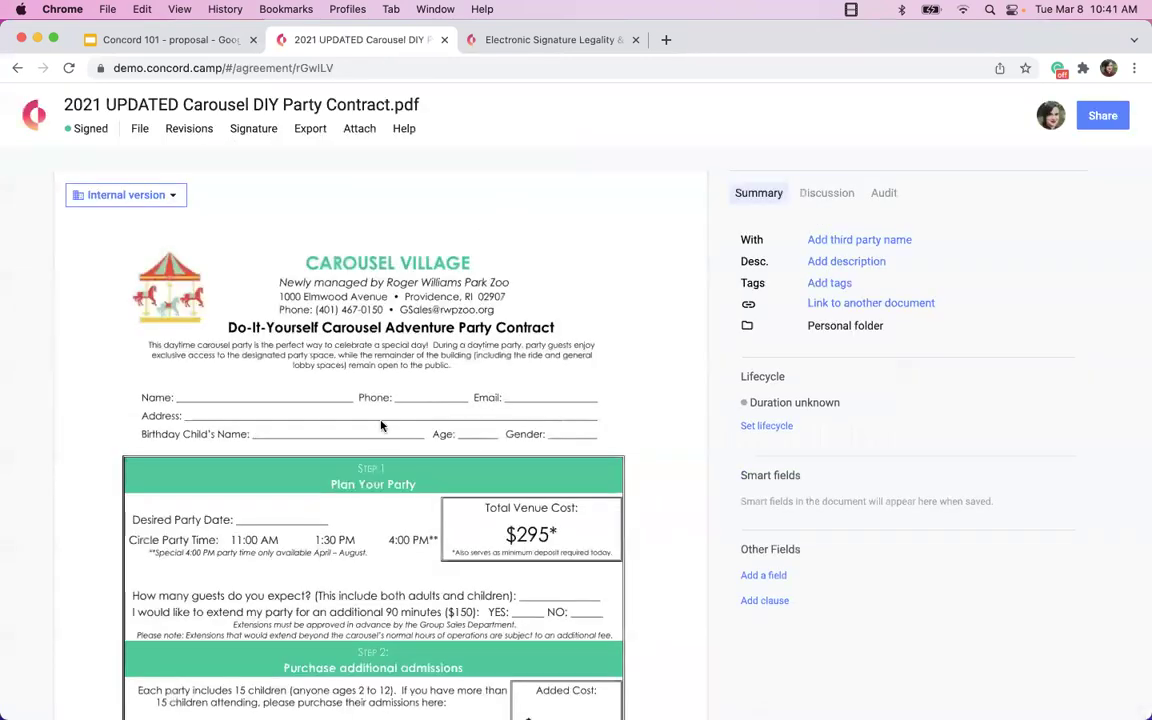
Start the contract lifecycle and set its Signed on date to 12/01/2021.
scroll(349, 491, down, 2)
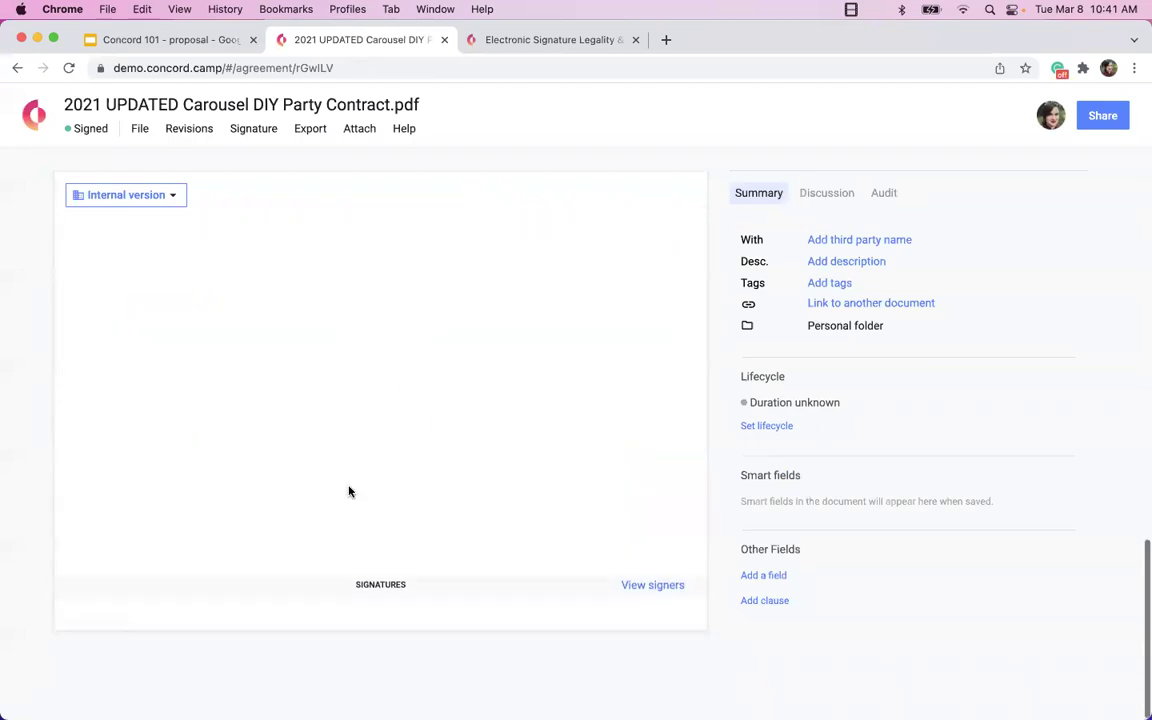
scroll(349, 491, down, 2)
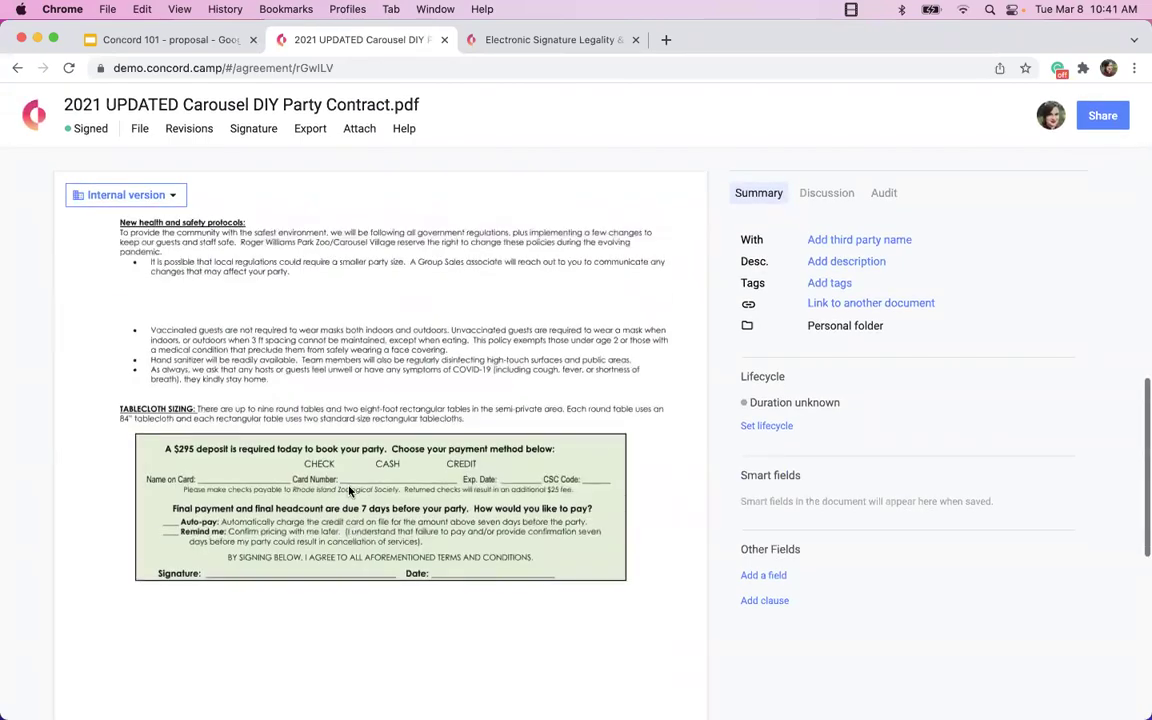
scroll(349, 491, down, 5)
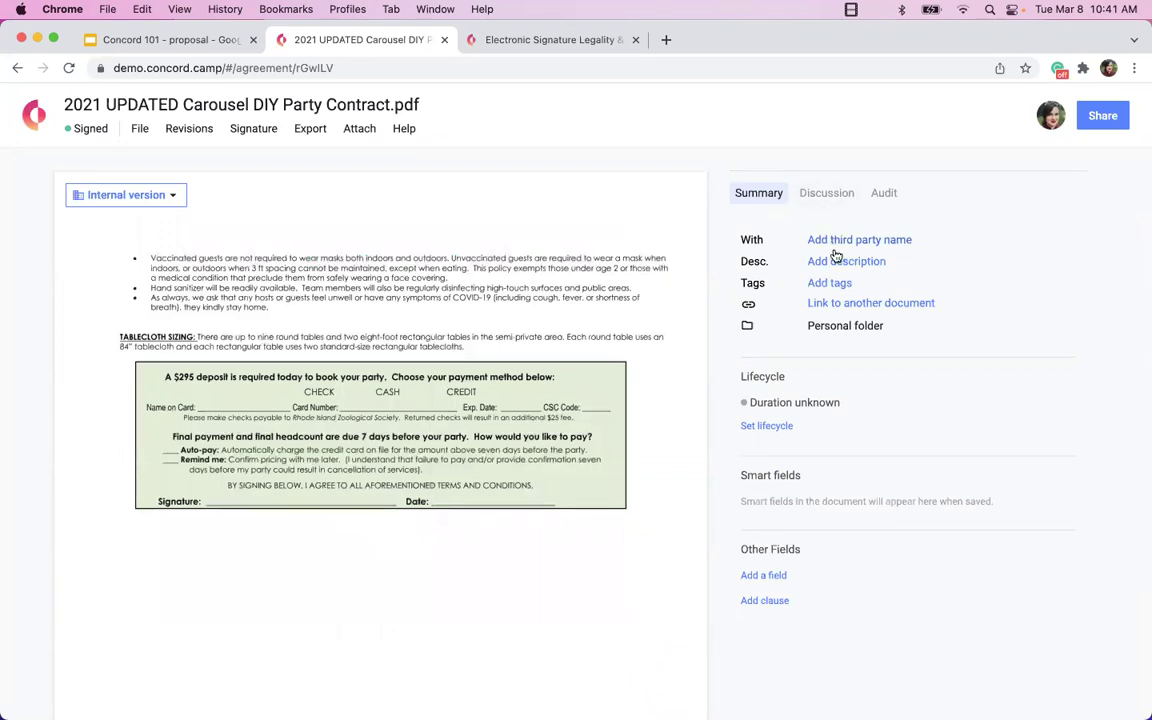
mouse_move(838, 325)
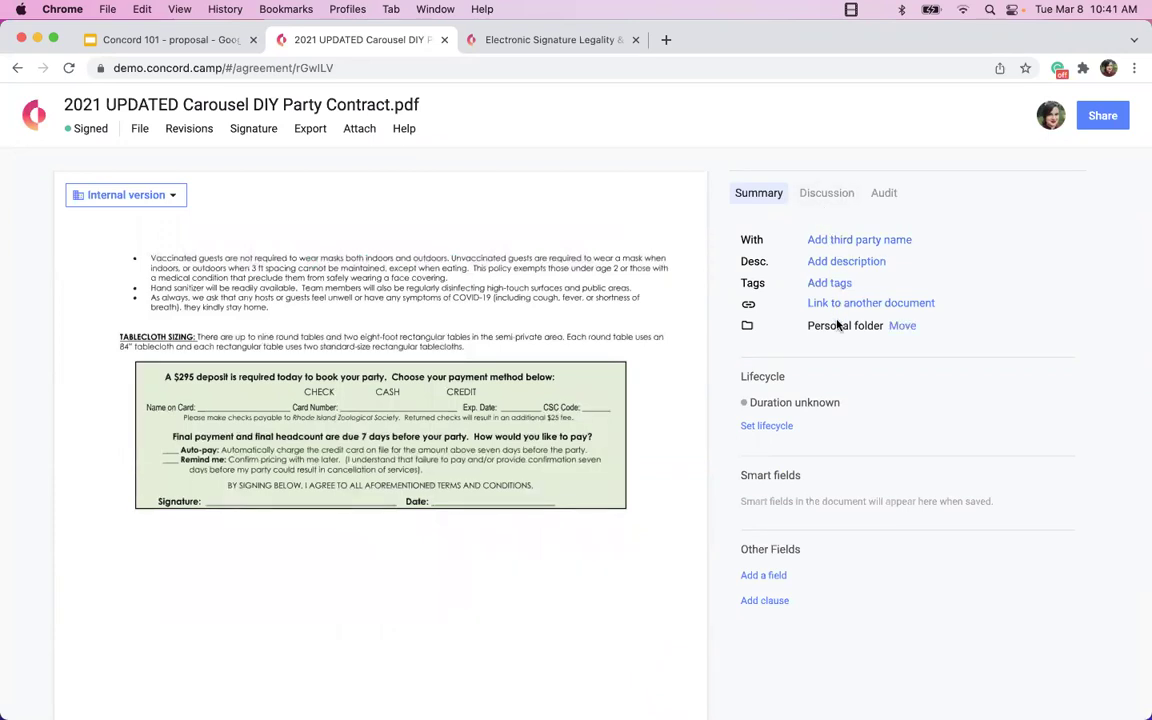
click(758, 427)
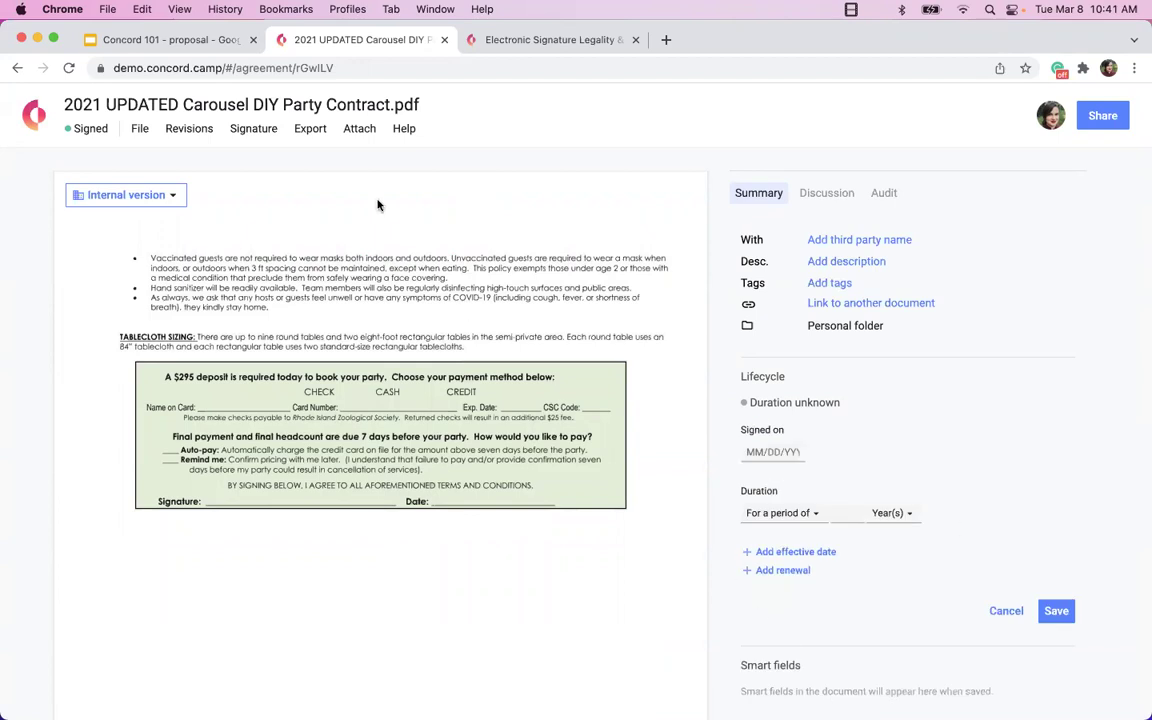
click(293, 106)
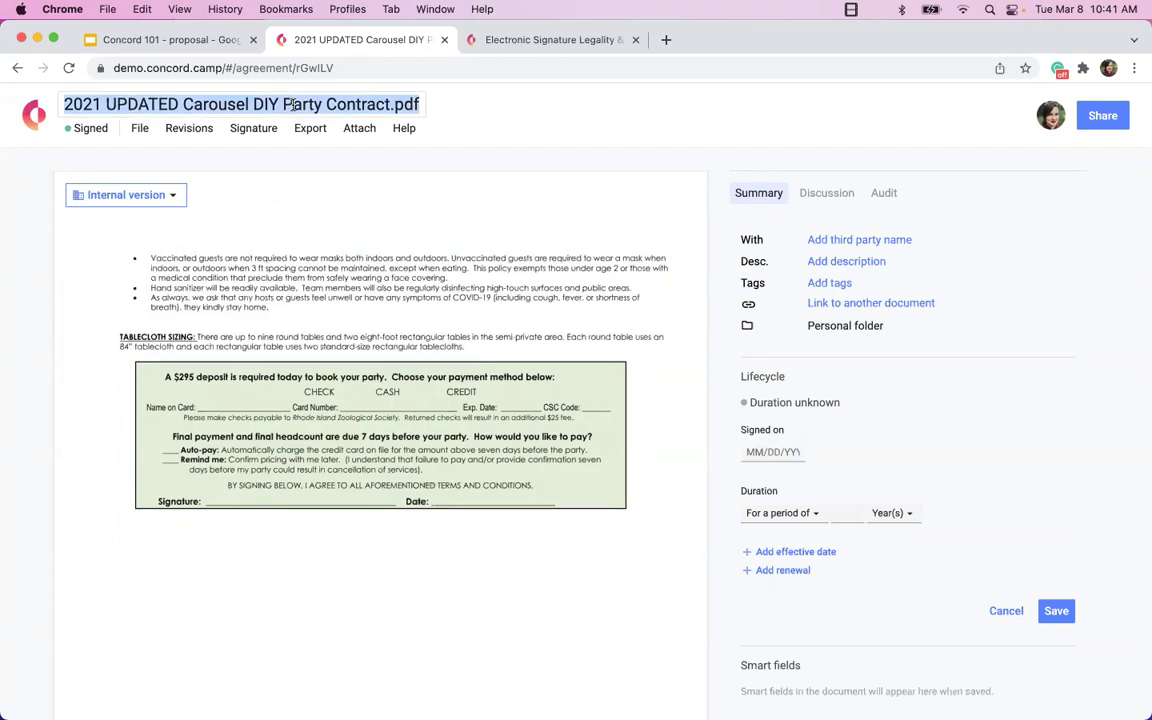
click(769, 453)
click(753, 481)
click(753, 481)
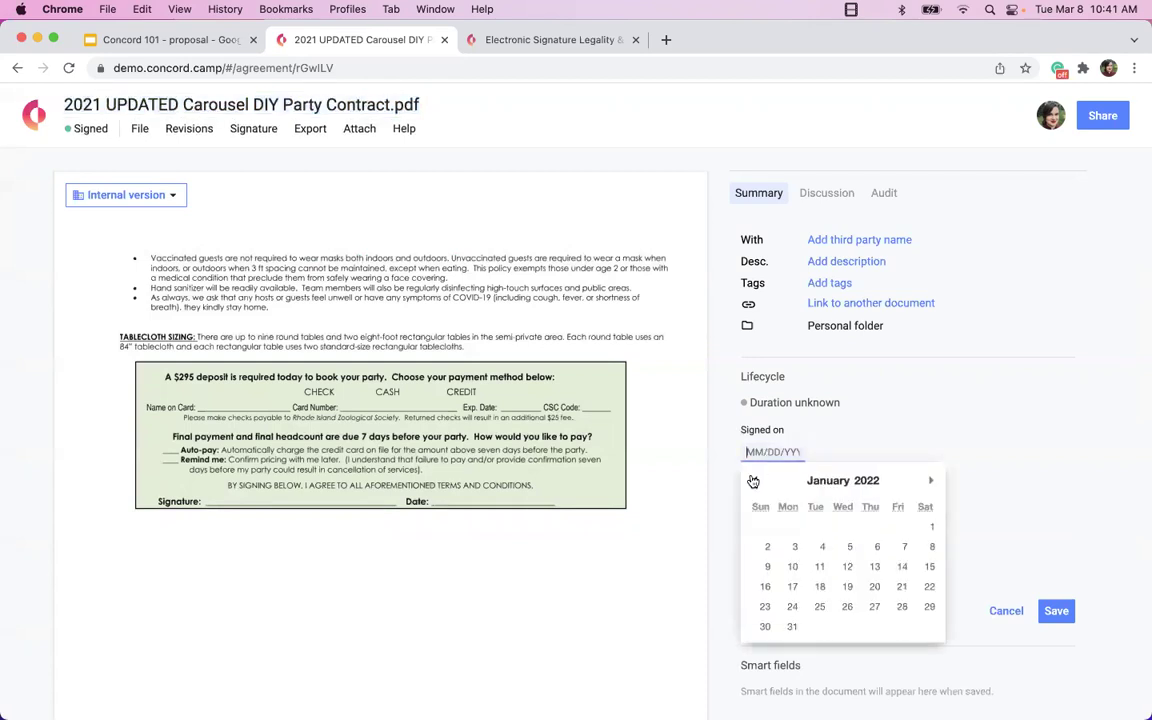
click(753, 481)
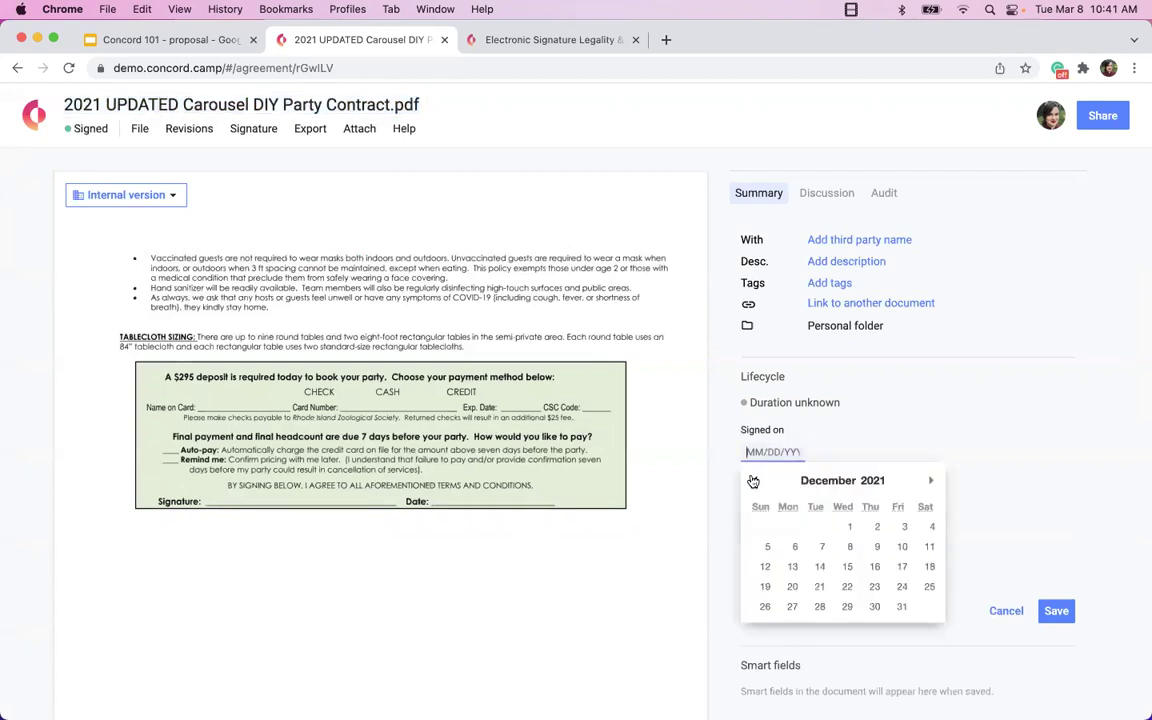
click(850, 526)
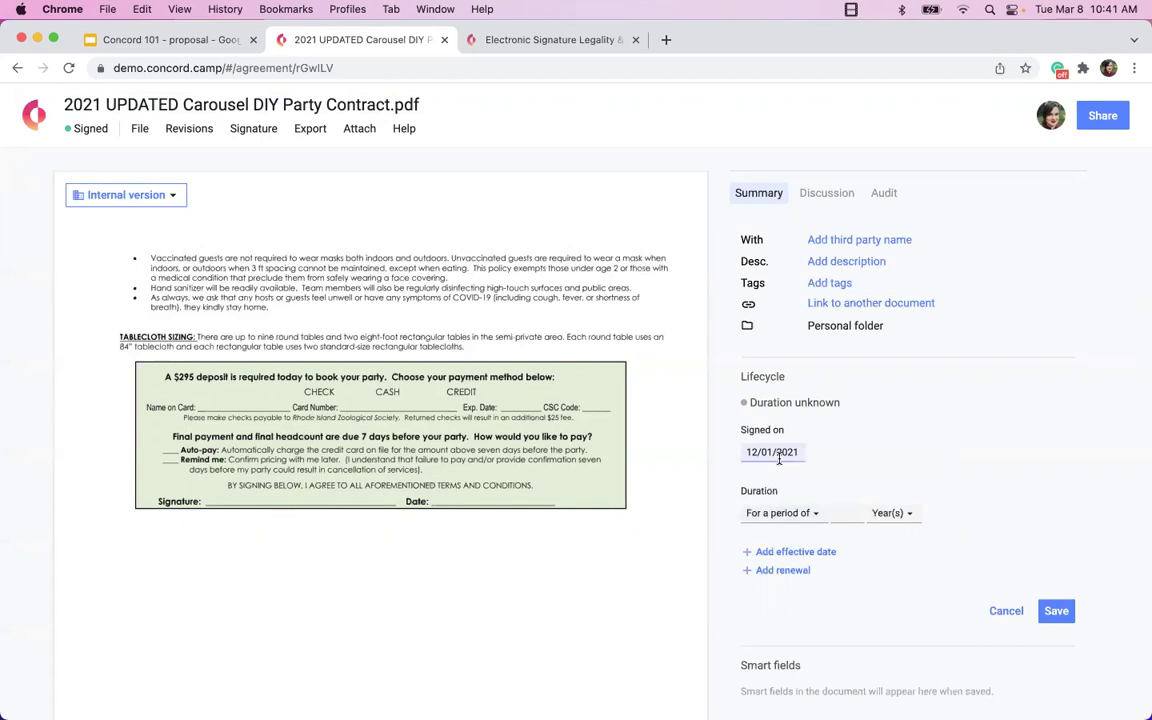
Set the duration to a 1-year period, ending 11/30/2022, and save it.
click(798, 512)
click(848, 513)
text(1)
click(1056, 610)
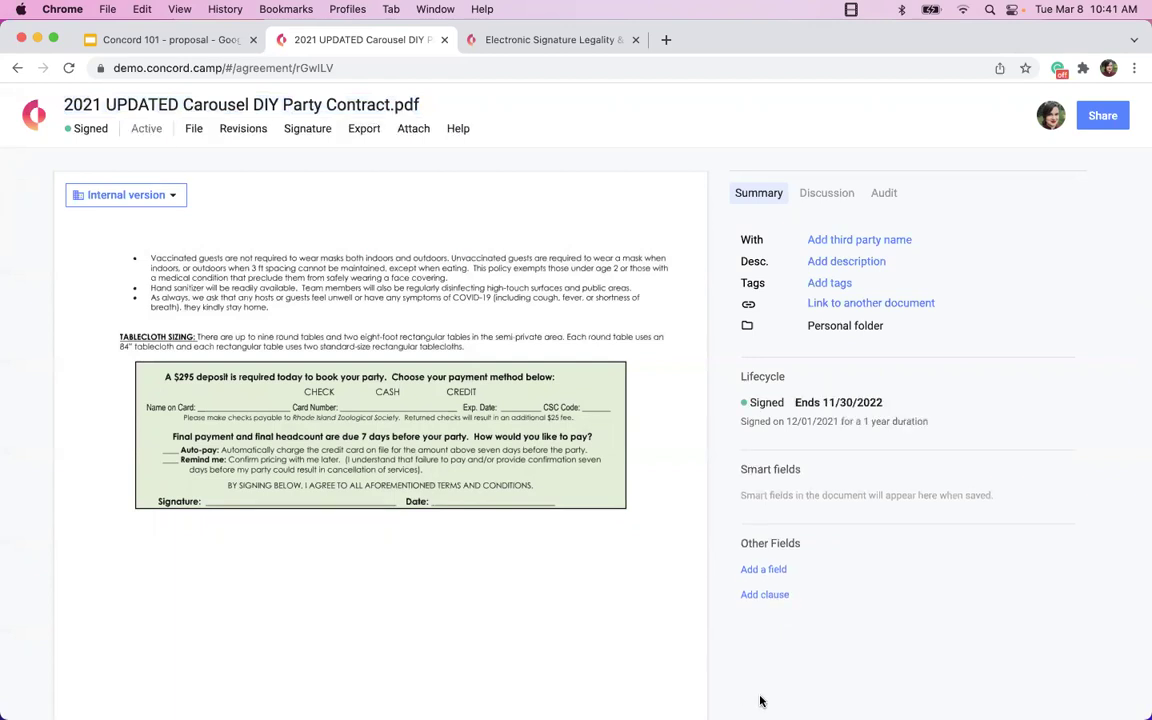
click(905, 421)
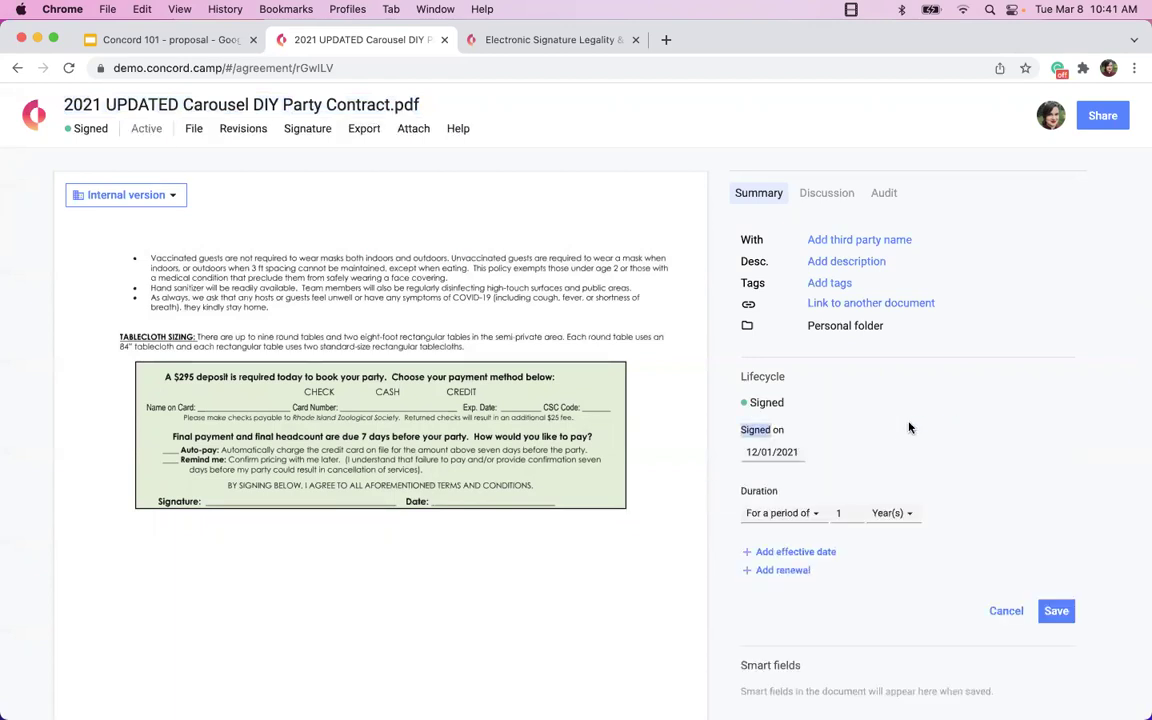
click(1056, 610)
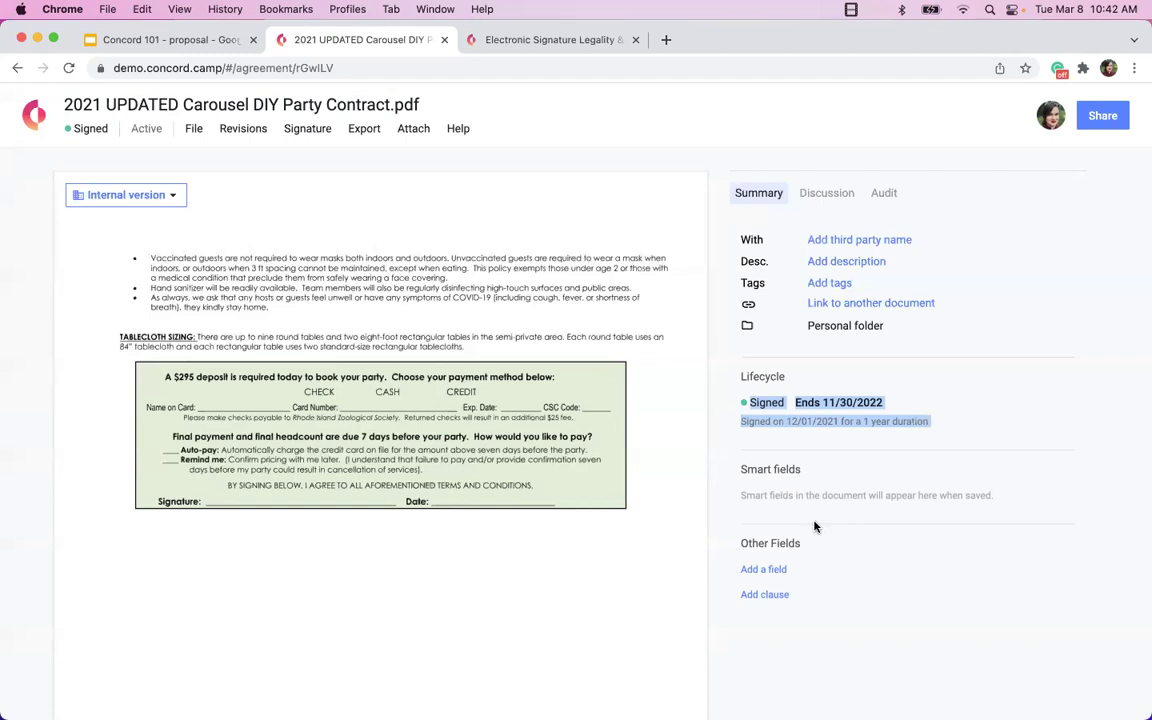
scroll(400, 450, up, 10)
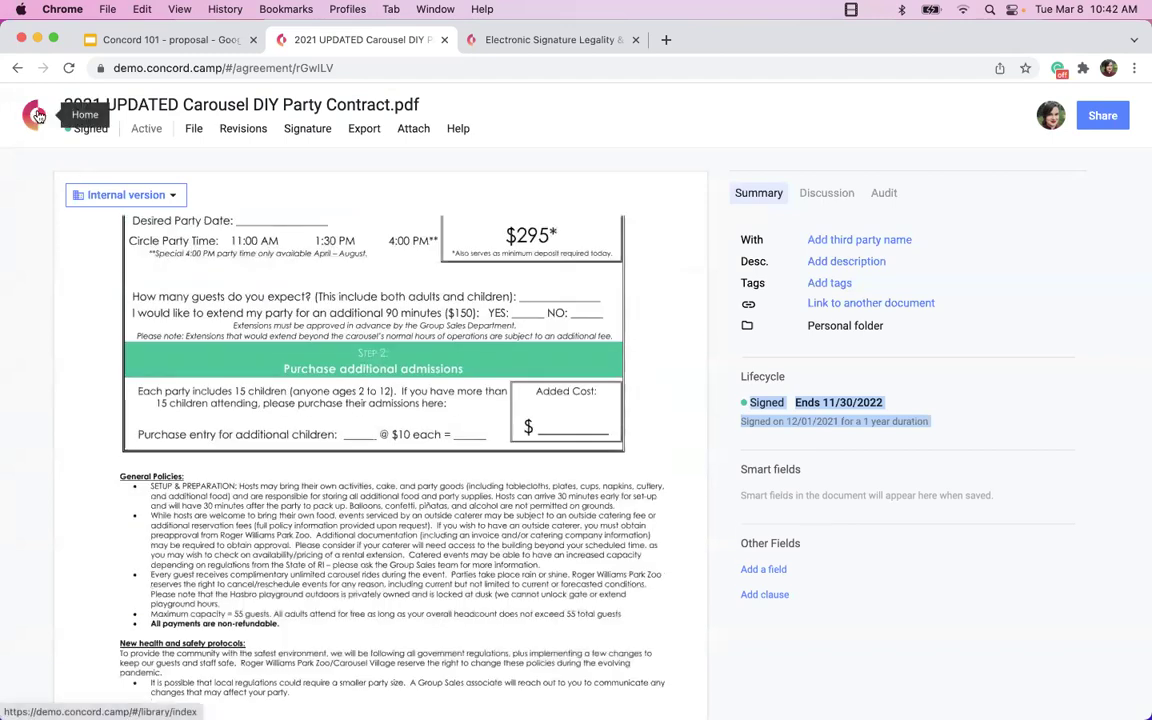
Leave the carousel contract and return to Concord's Home page.
click(34, 114)
click(729, 339)
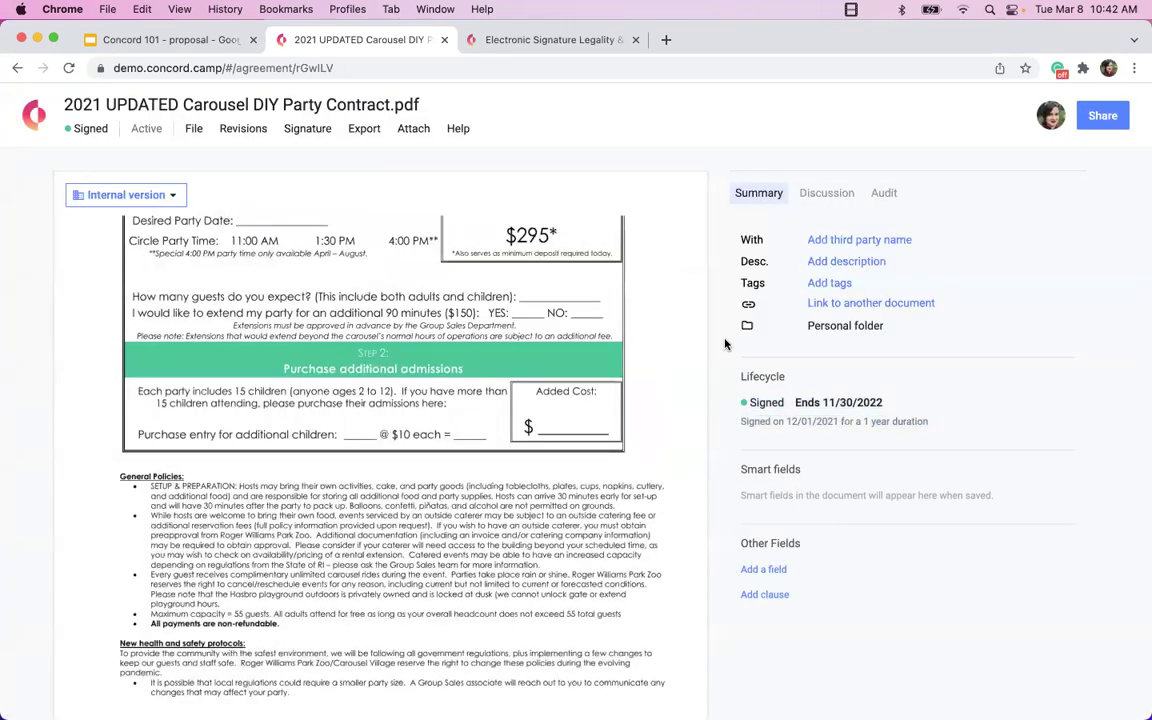
click(34, 114)
click(795, 340)
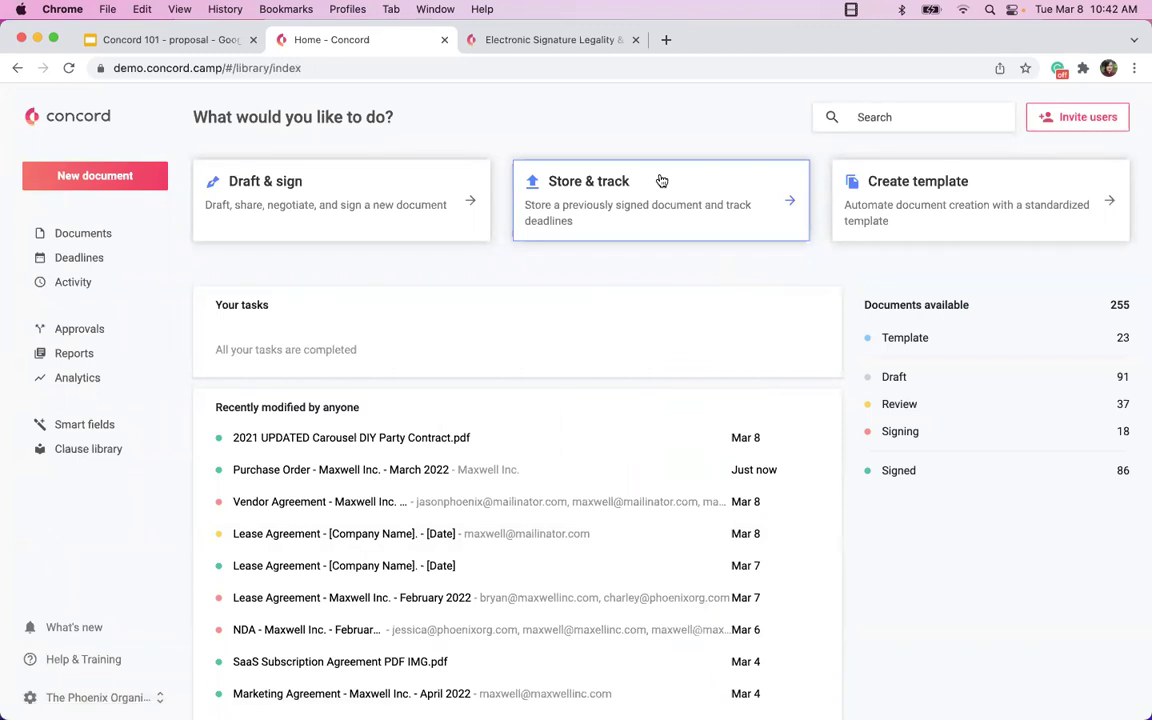
Go to the organisation Settings and open Bulk Upload.
click(50, 697)
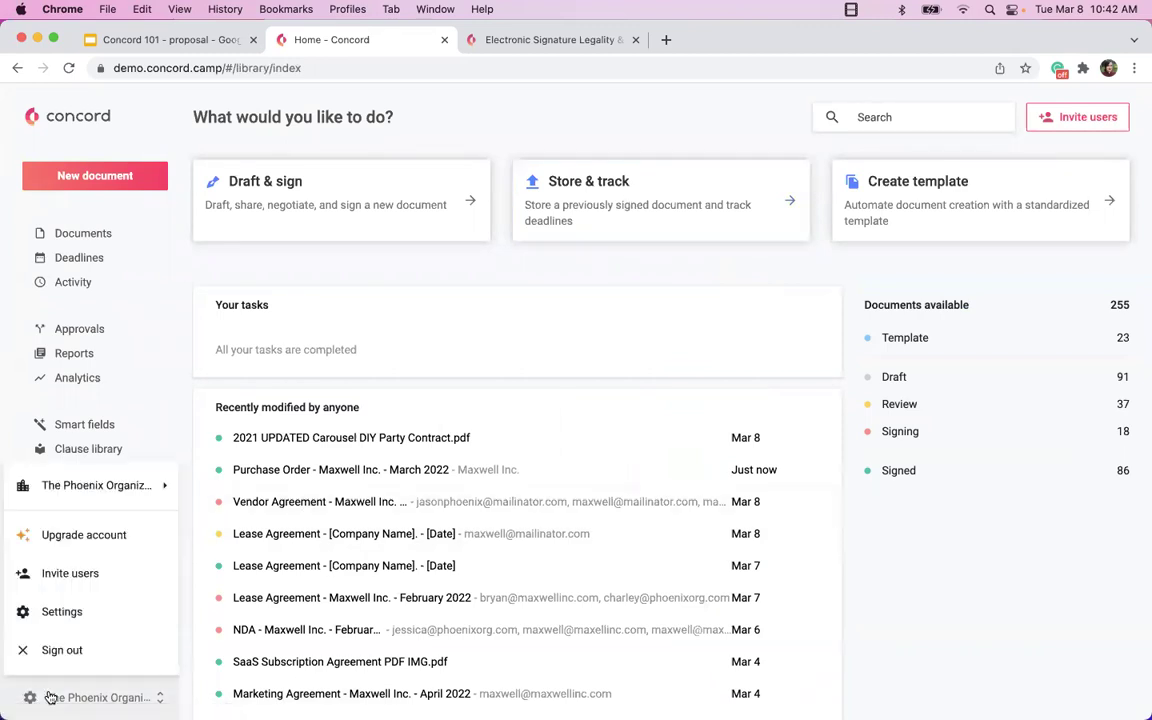
click(38, 614)
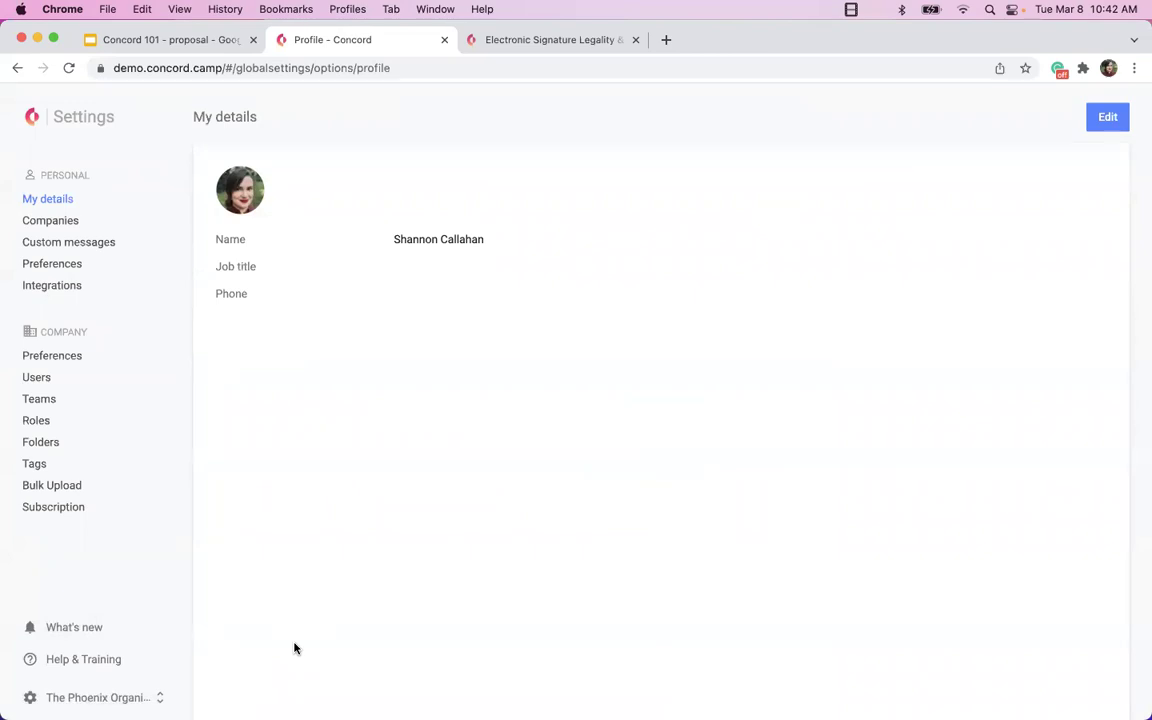
click(52, 485)
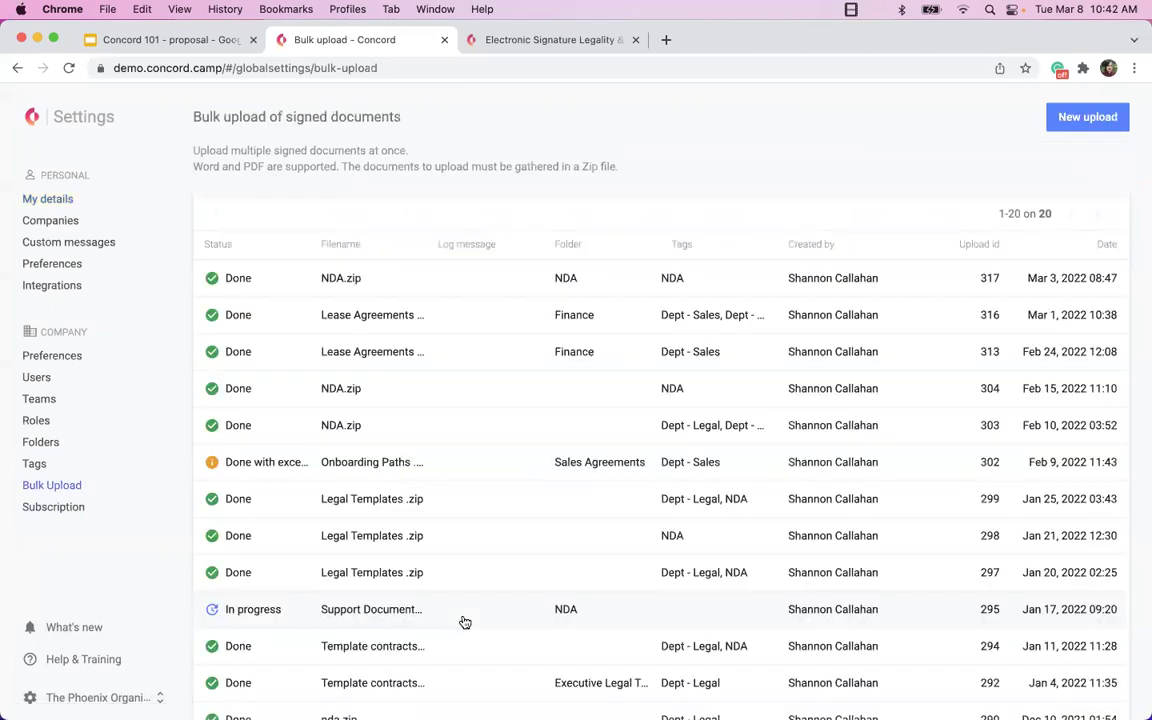
Minimize Chrome and drag the Lease Agreements and NDA folders to the desktop centre.
click(37, 39)
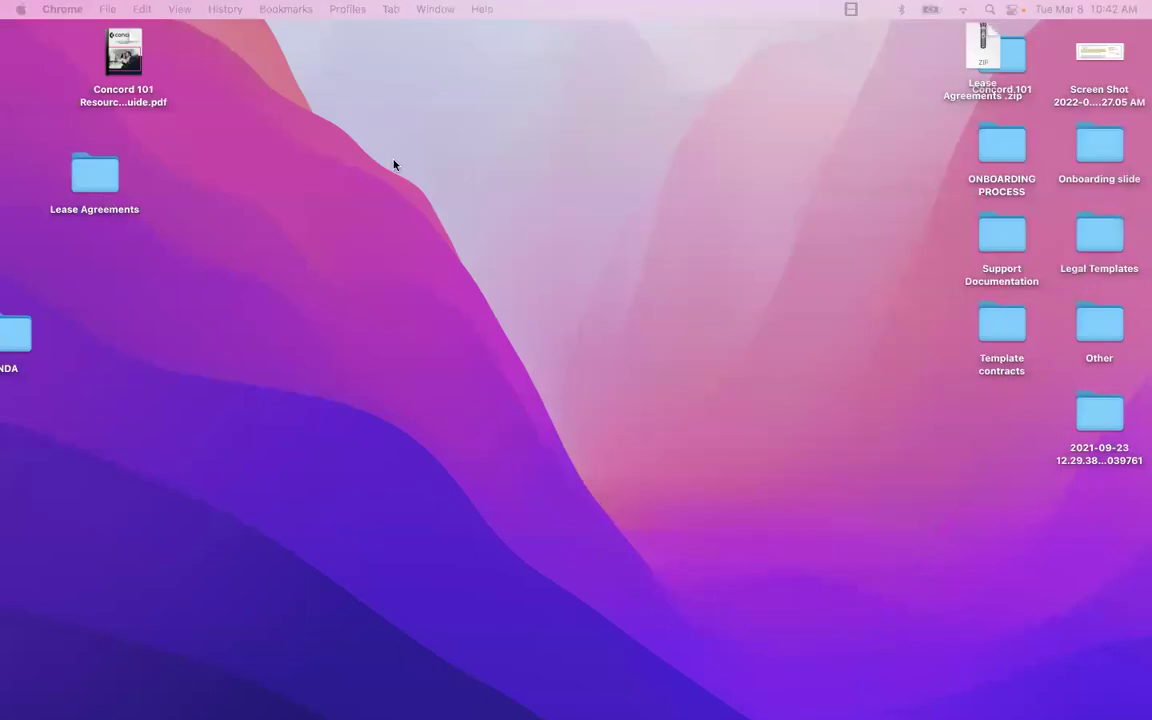
drag(105, 178, 397, 178)
drag(20, 333, 565, 175)
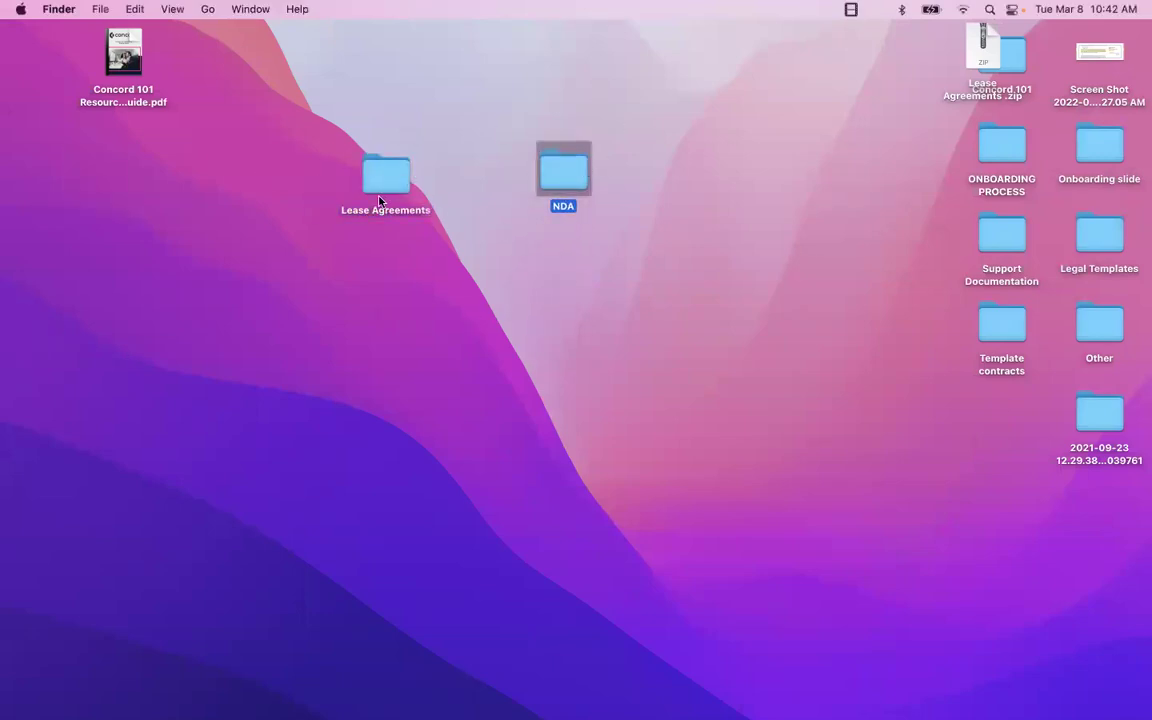
Bring the Bulk upload - Concord window back from the Dock.
mouse_move(440, 690)
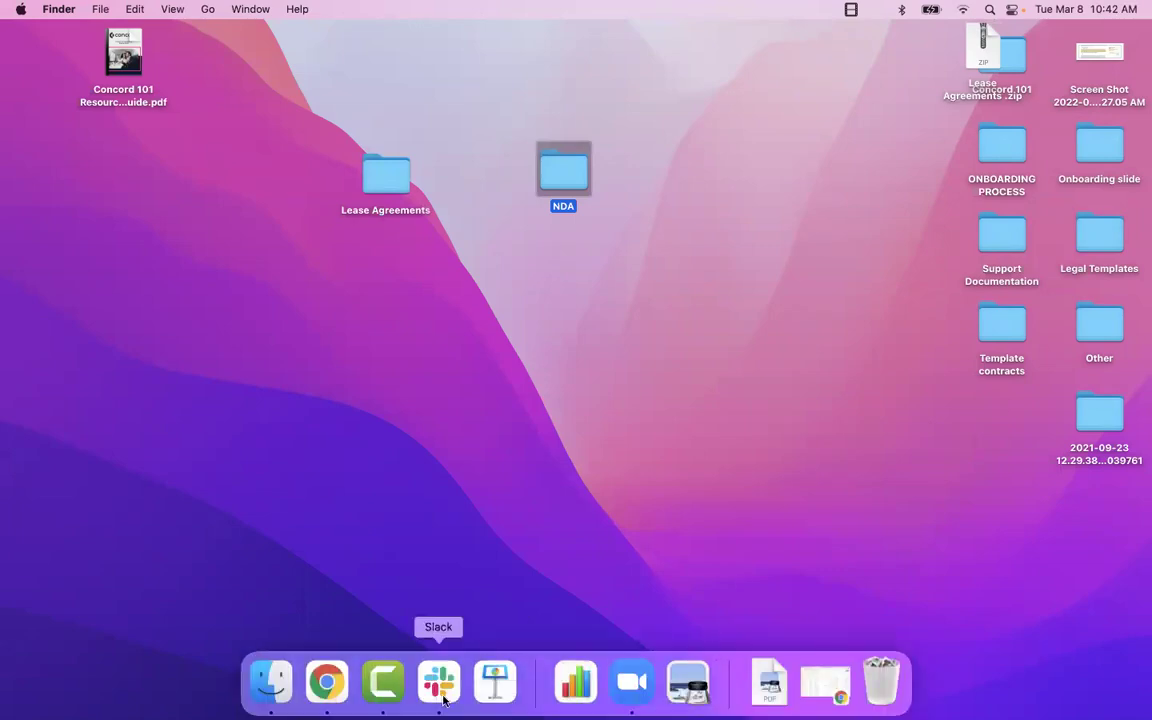
click(325, 687)
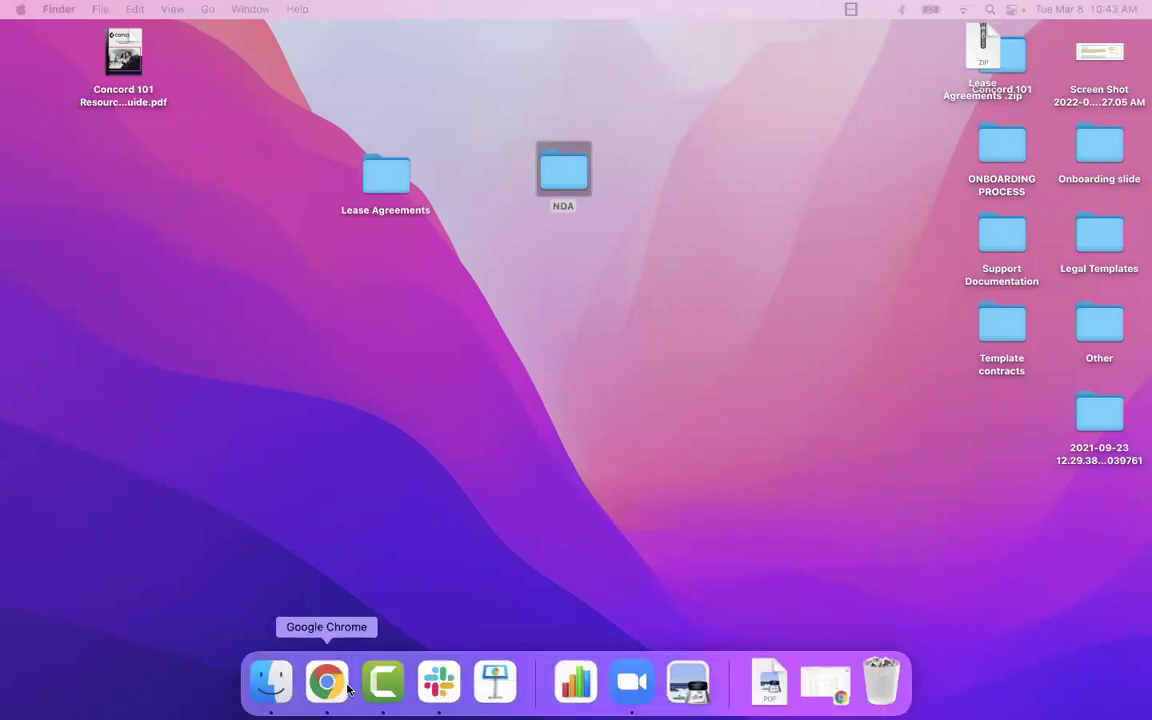
click(328, 692)
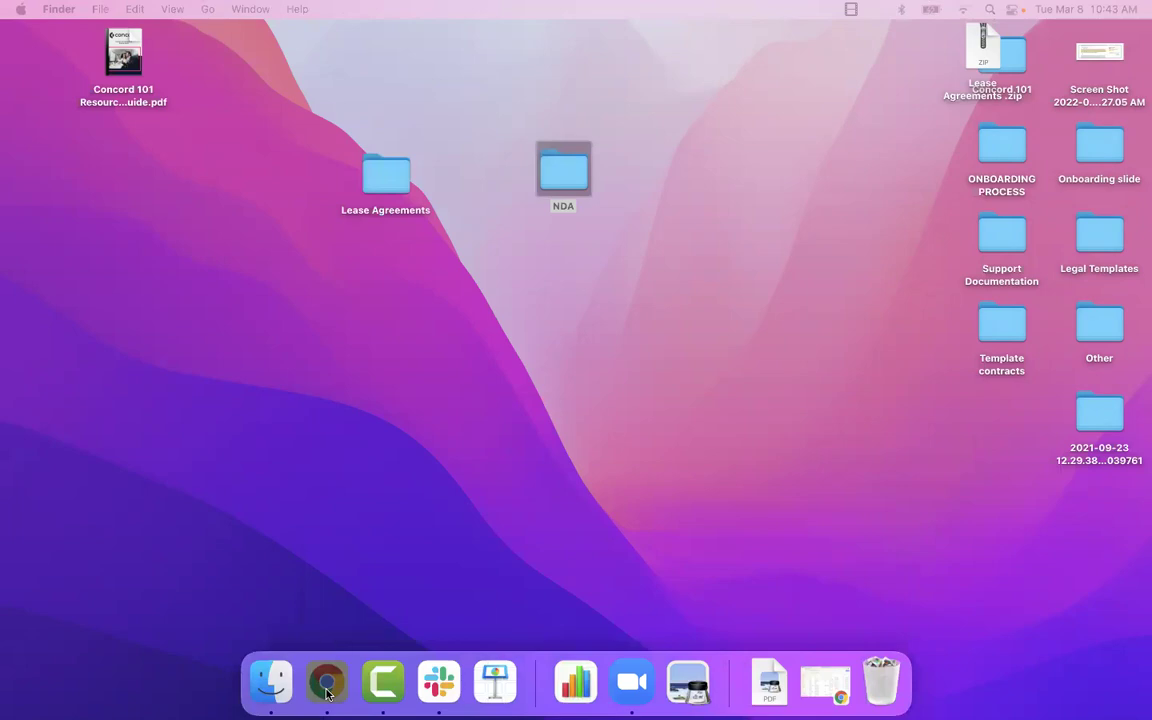
click(354, 412)
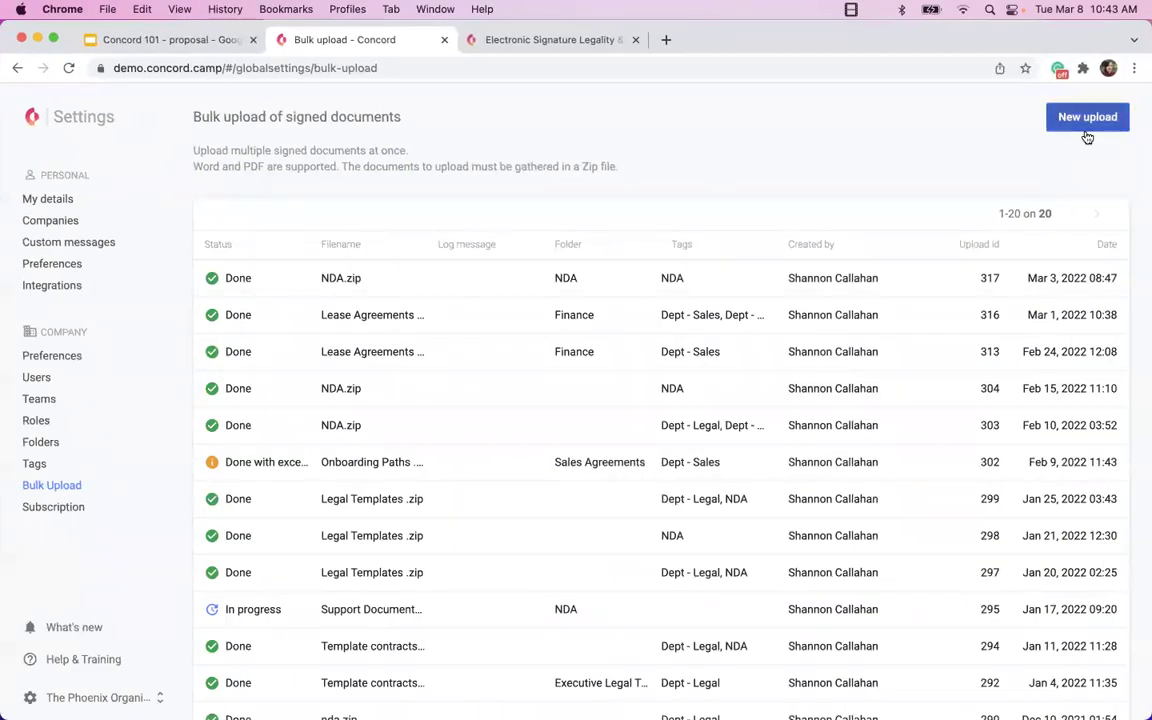
Start a new bulk upload, then compress the Lease Agreements folder into a zip.
click(1087, 120)
click(783, 299)
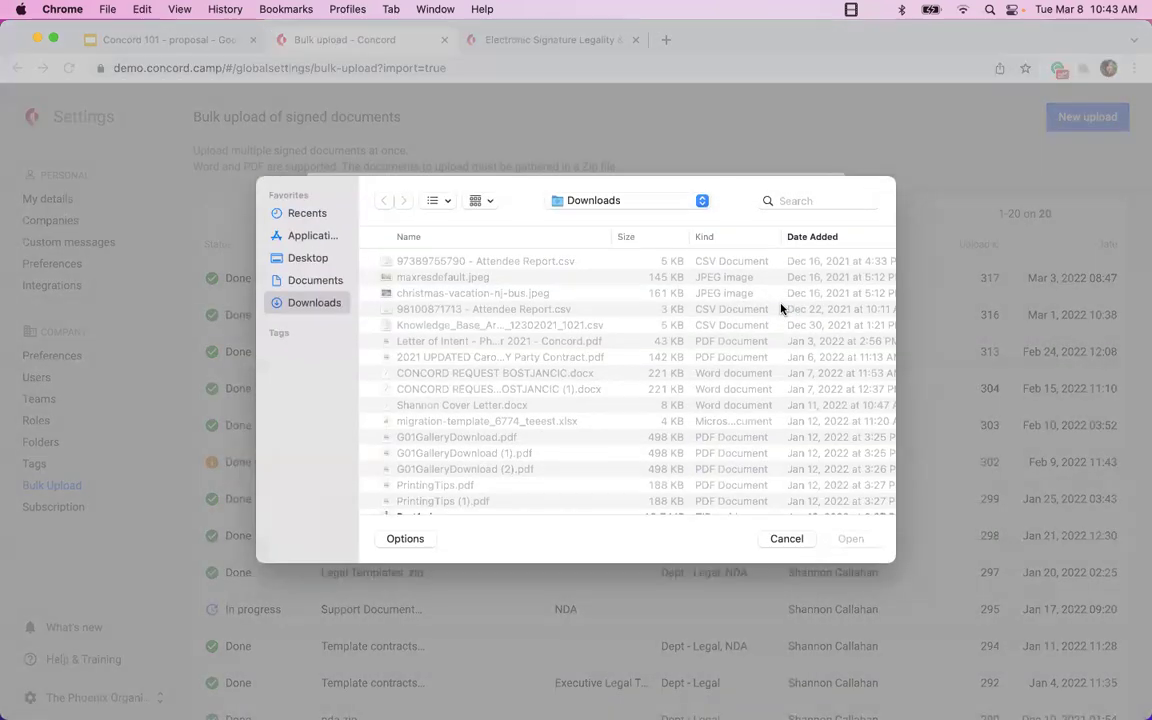
click(783, 540)
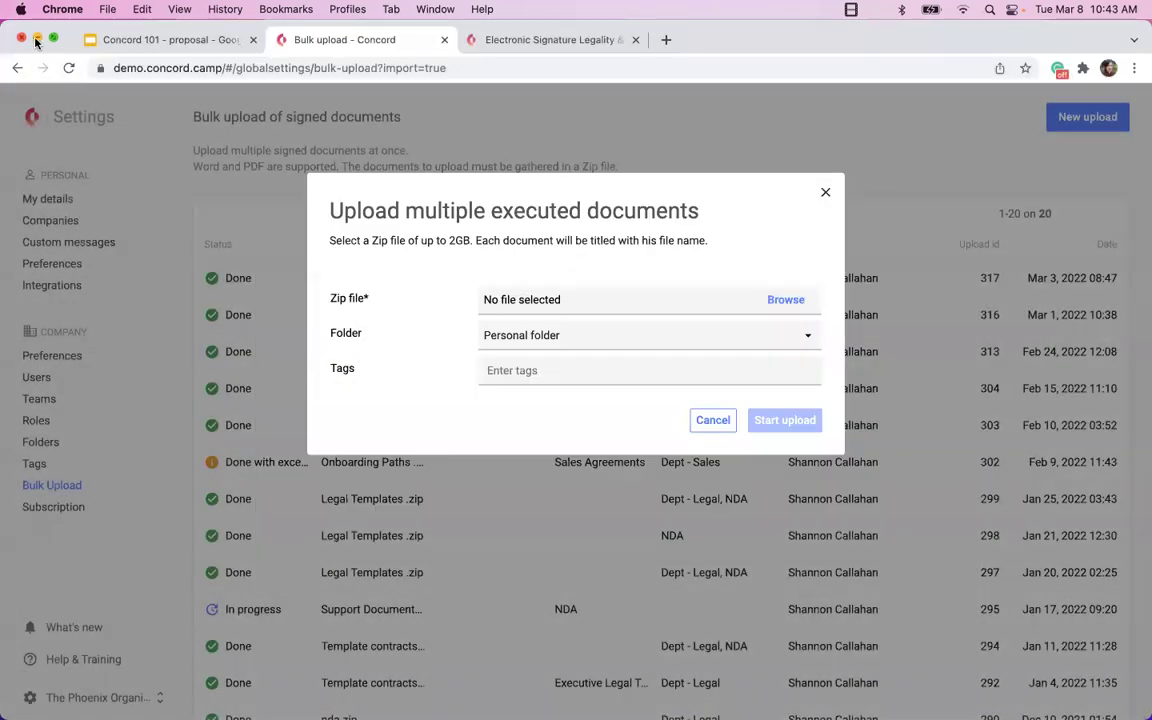
click(37, 39)
click(385, 180)
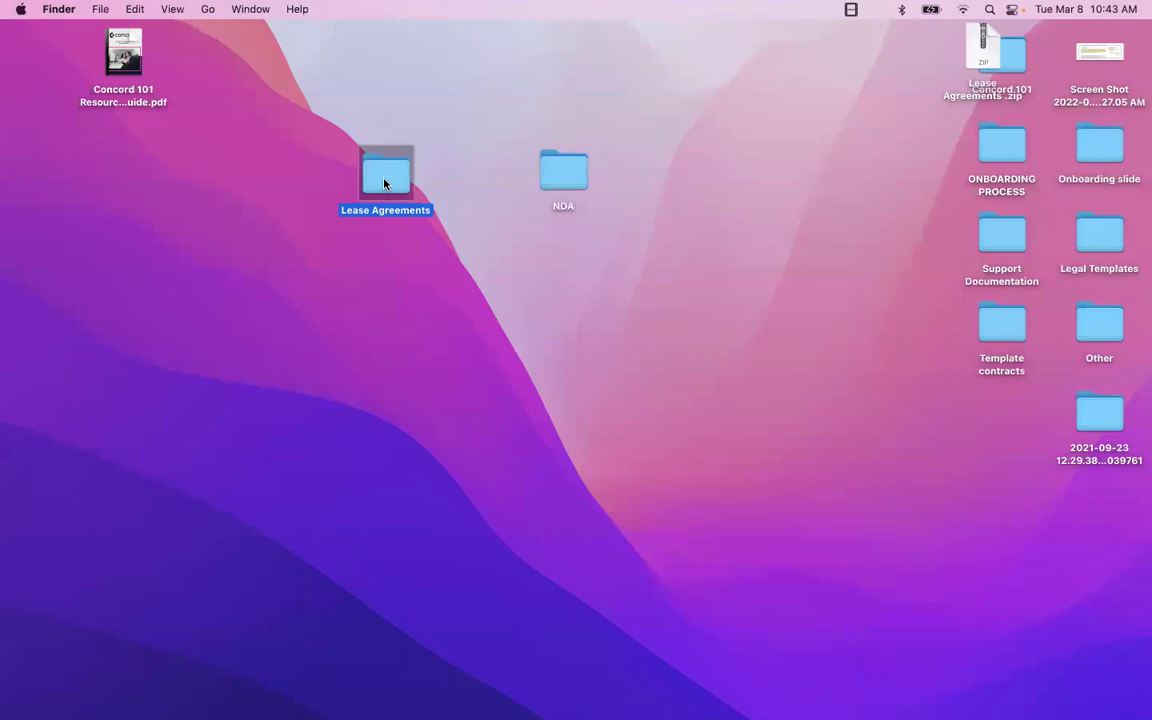
right_click(385, 183)
click(463, 280)
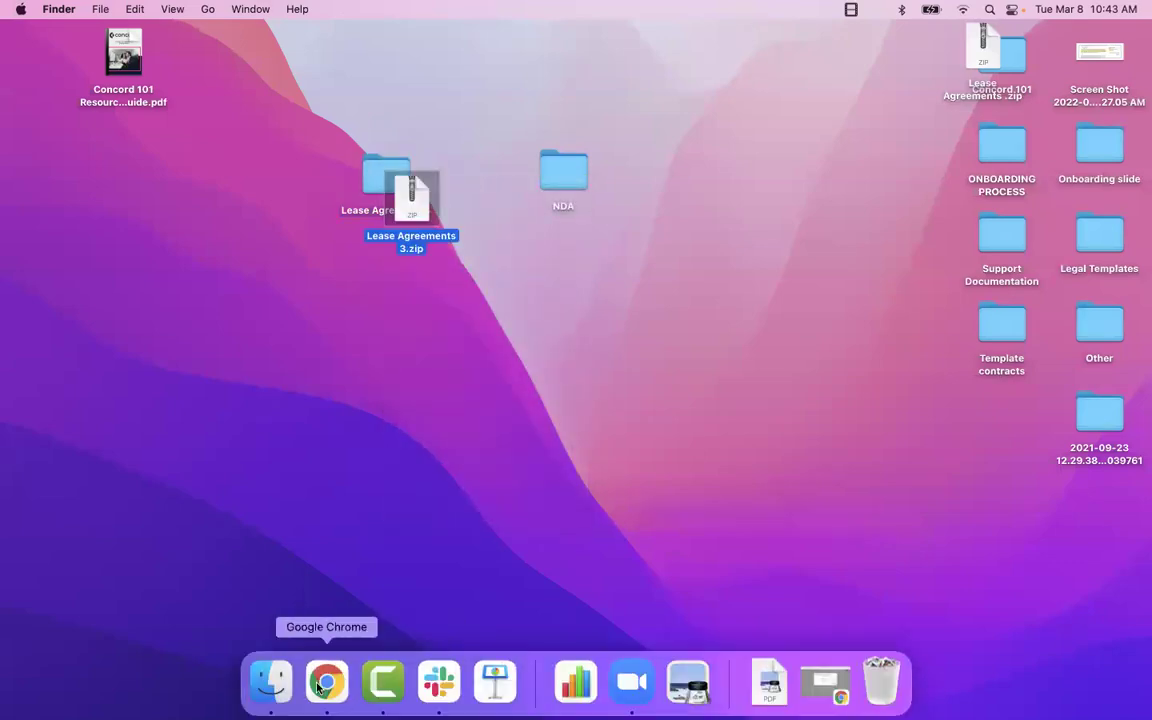
Return to the upload window and choose Desktop > Lease Agreements 3.zip as the upload file.
click(318, 686)
right_click(318, 686)
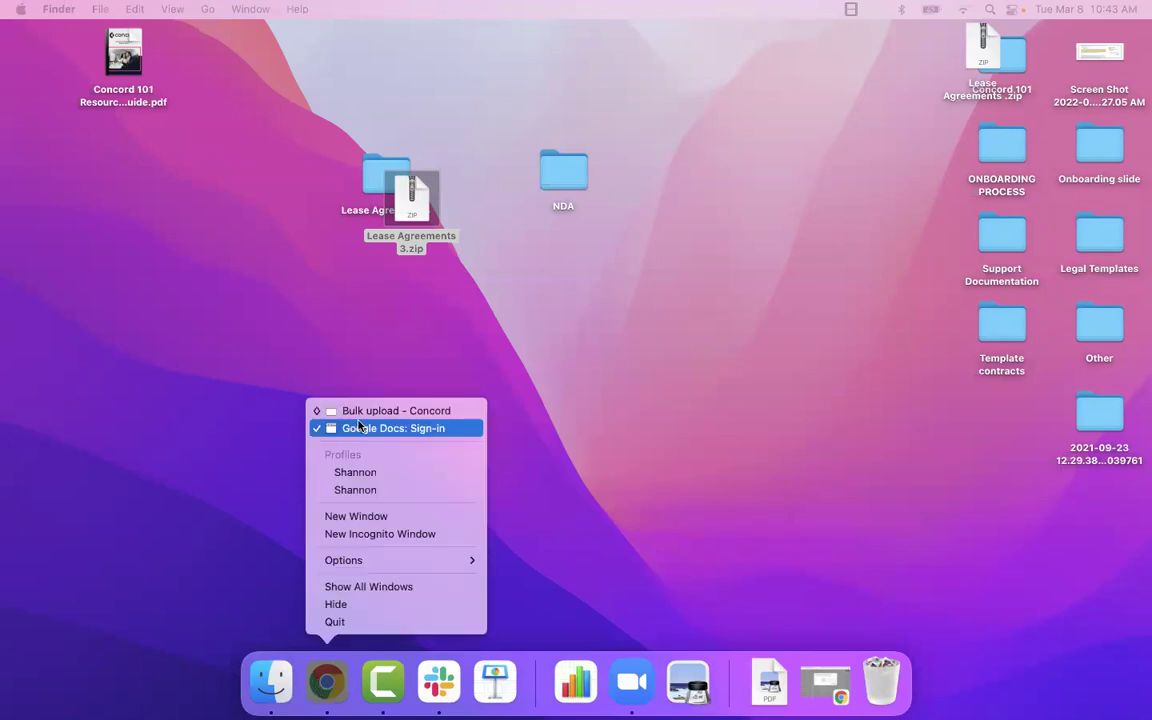
click(325, 368)
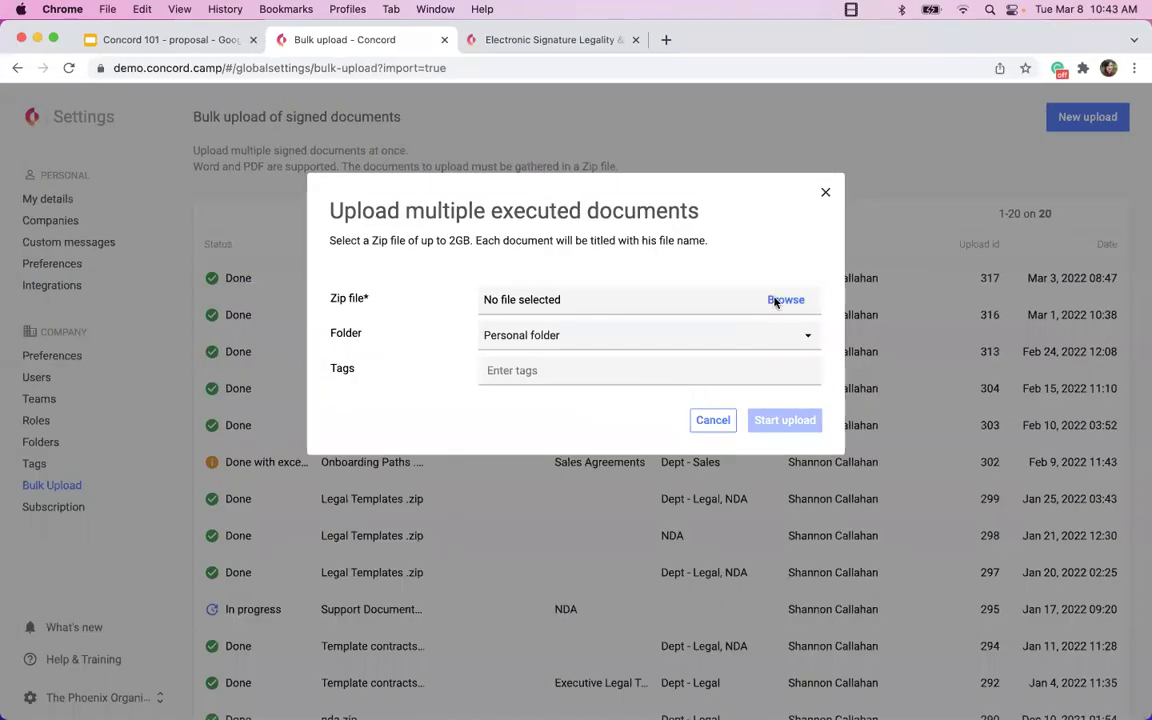
click(785, 300)
scroll(602, 440, down, 10)
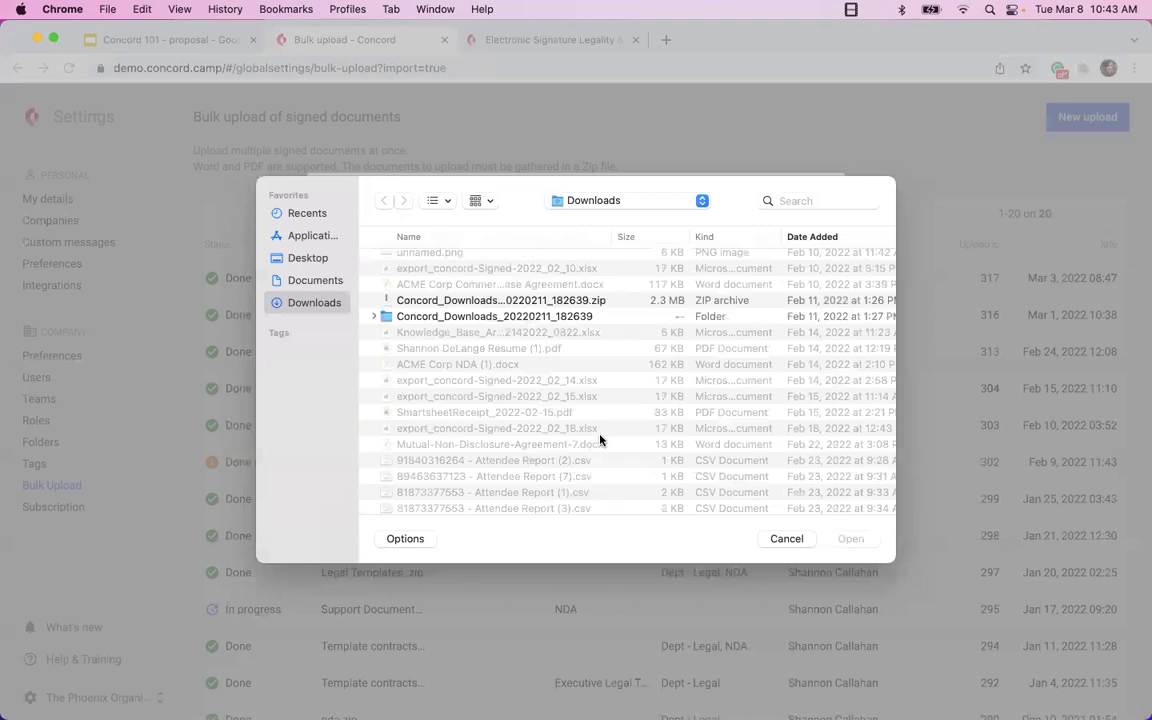
click(786, 538)
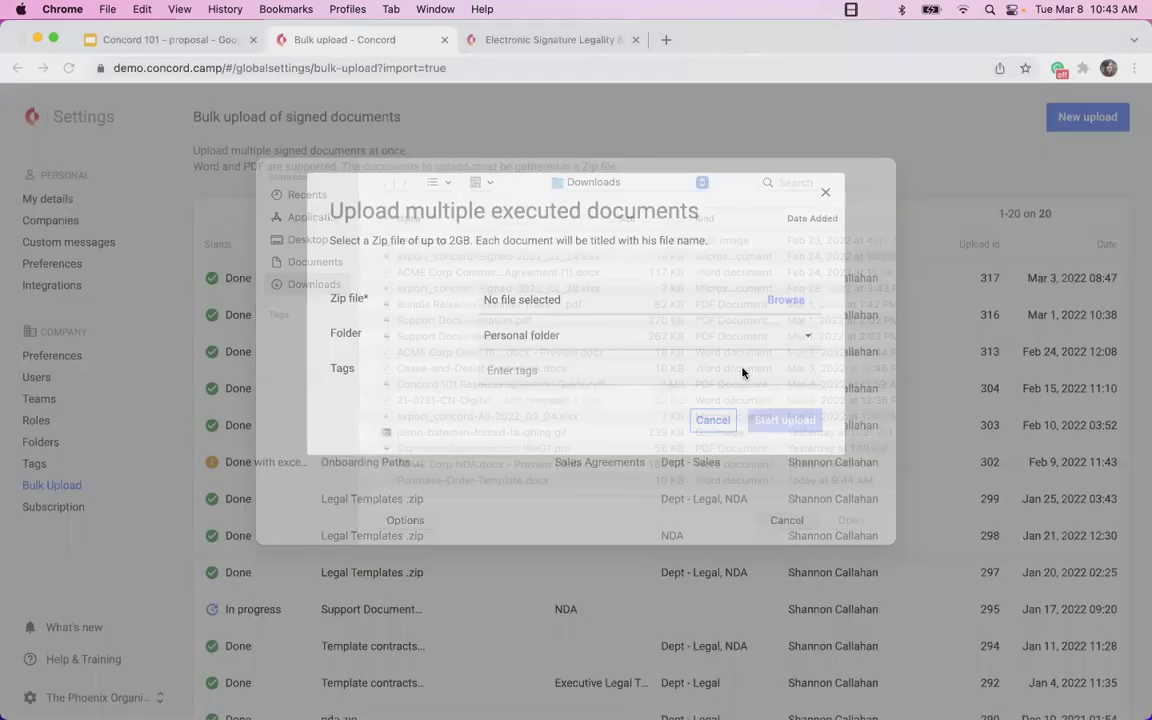
click(785, 299)
scroll(558, 408, down, 10)
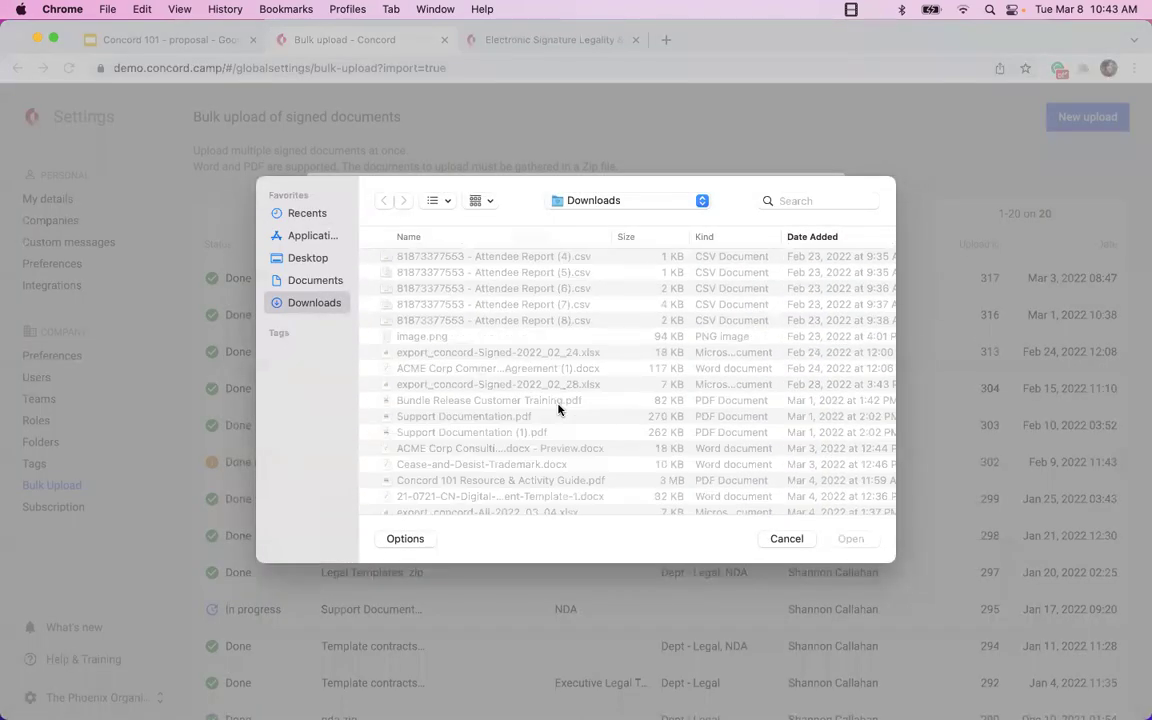
scroll(558, 408, up, 10)
click(308, 280)
scroll(513, 457, down, 10)
scroll(513, 457, up, 10)
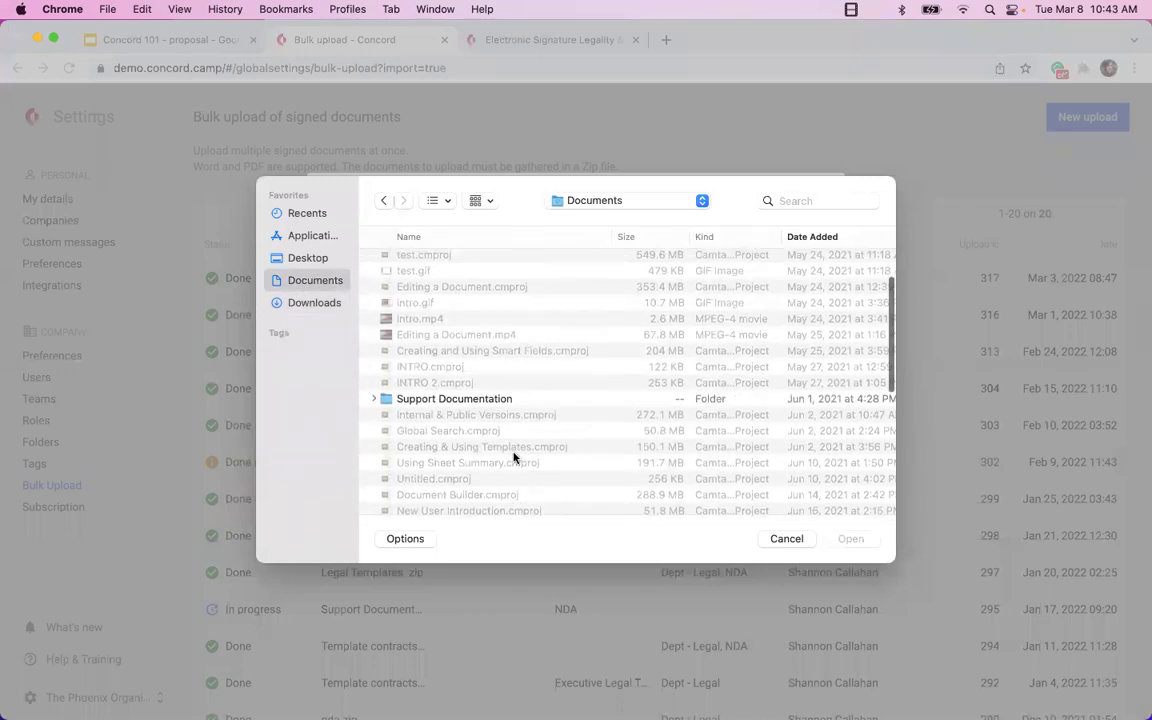
scroll(513, 457, up, 1)
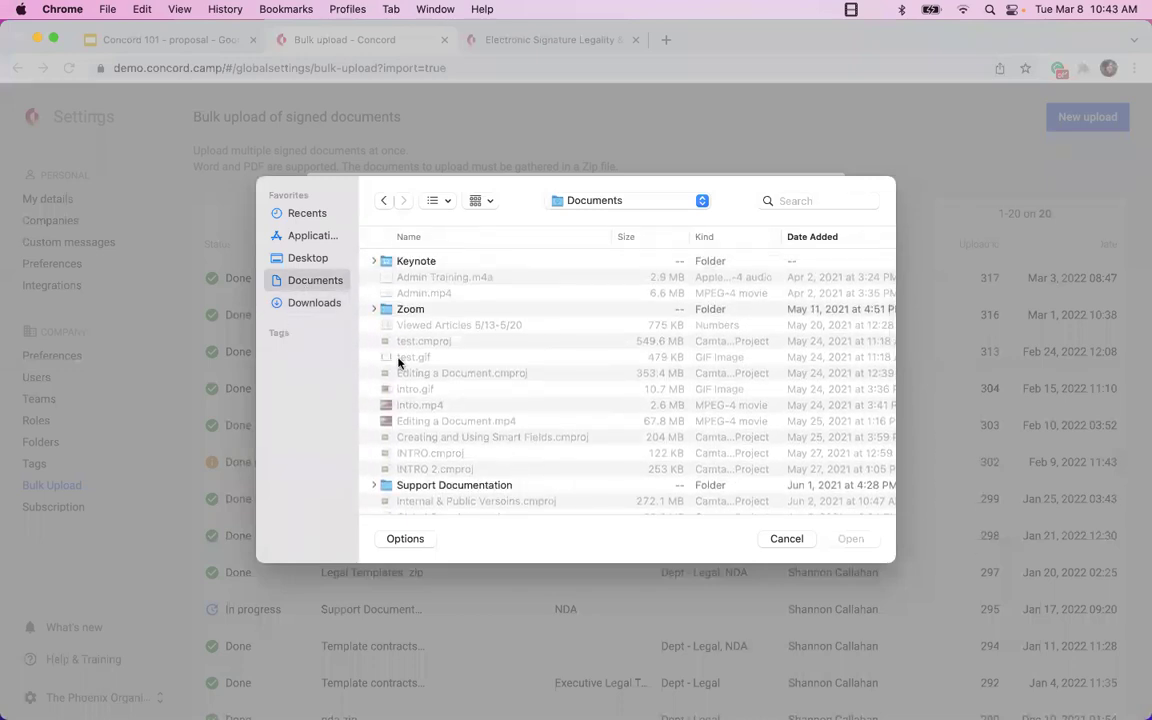
click(293, 260)
scroll(496, 424, down, 6)
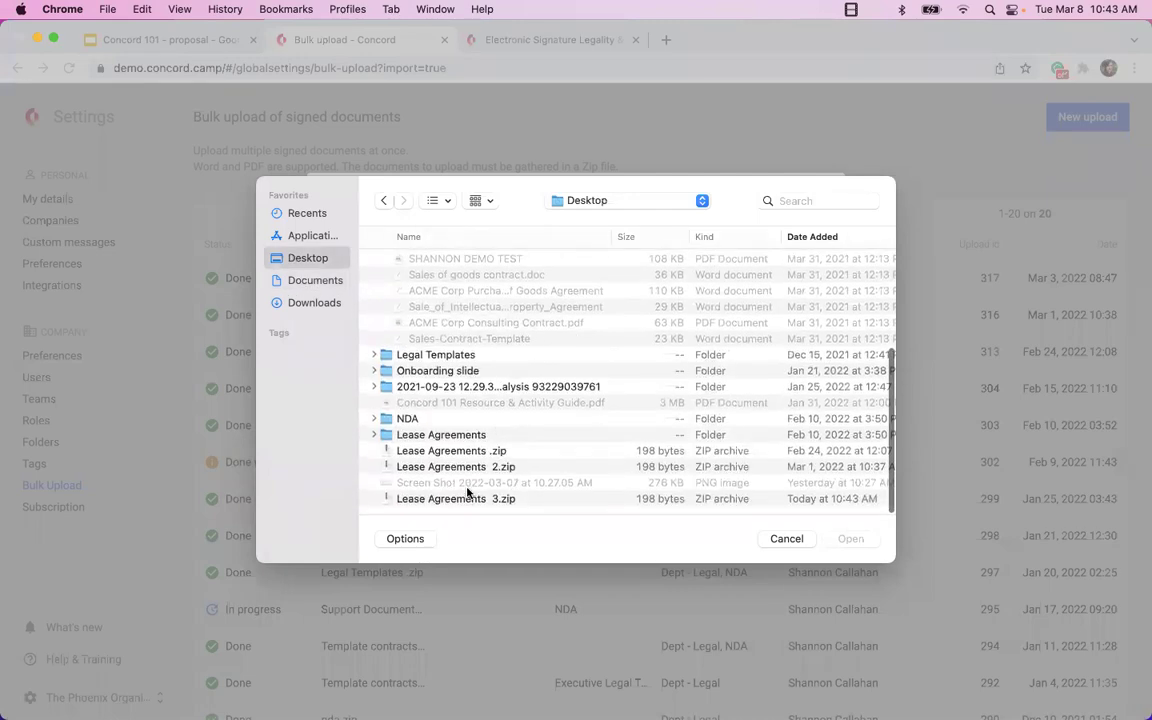
click(467, 498)
click(850, 538)
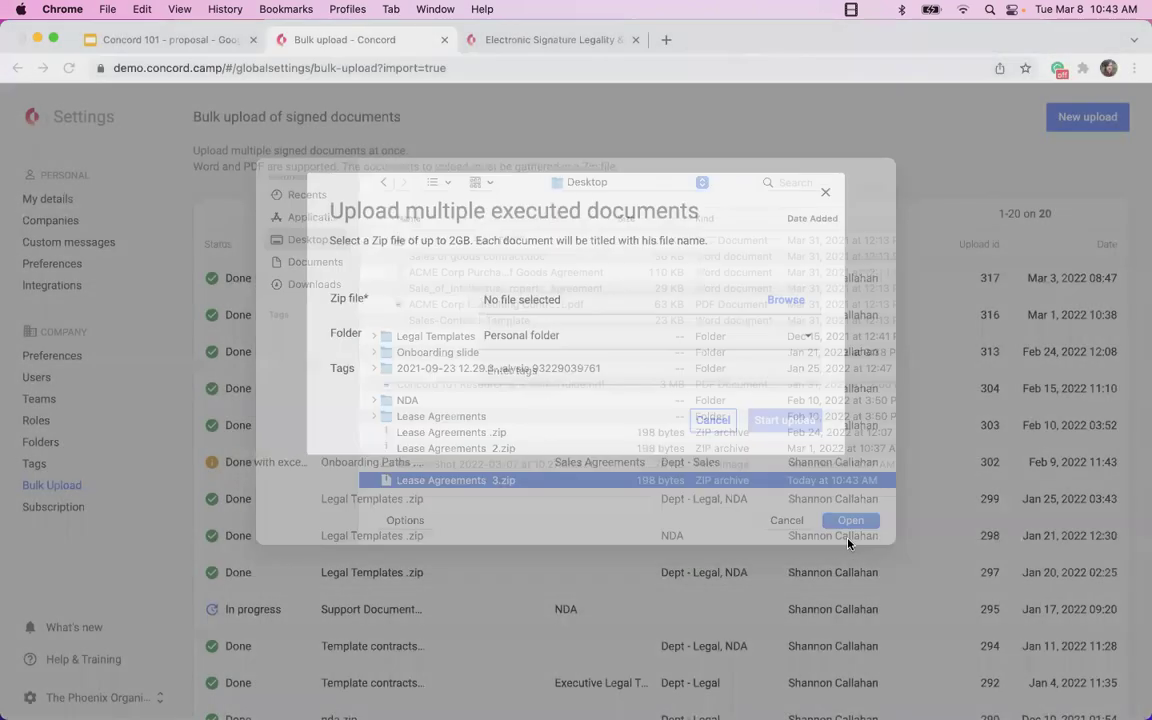
Set the upload folder to Sales Agreements and add the Dept - Sales tag.
click(558, 337)
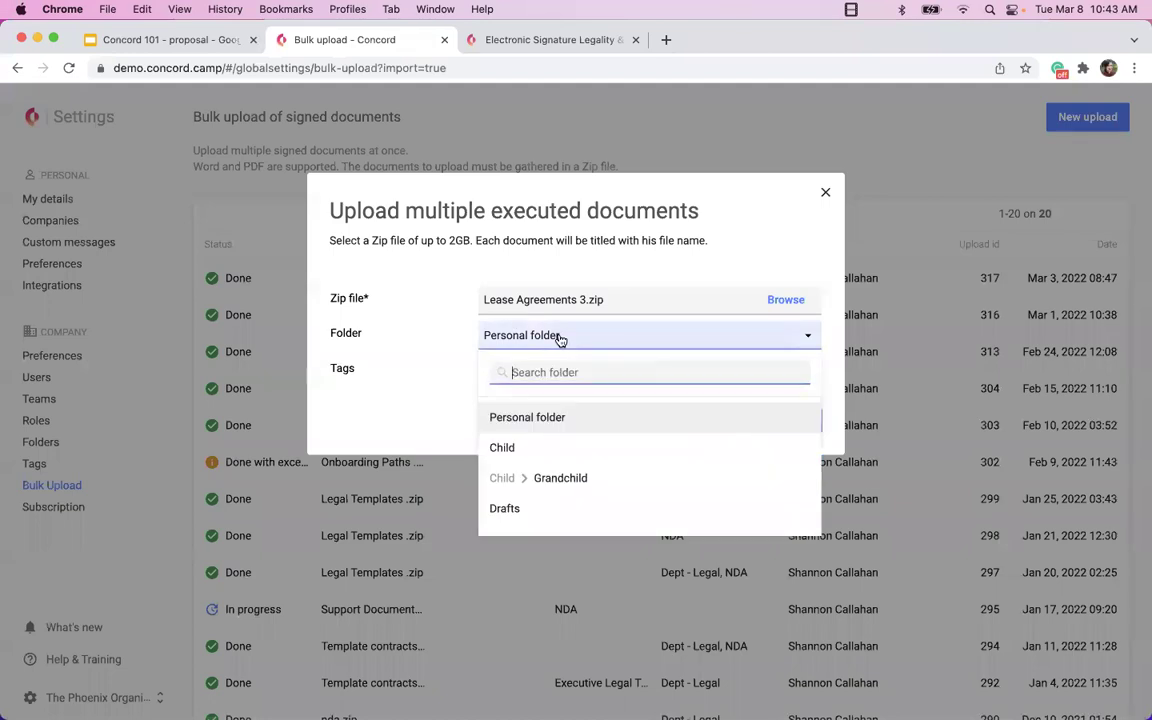
scroll(541, 460, down, 10)
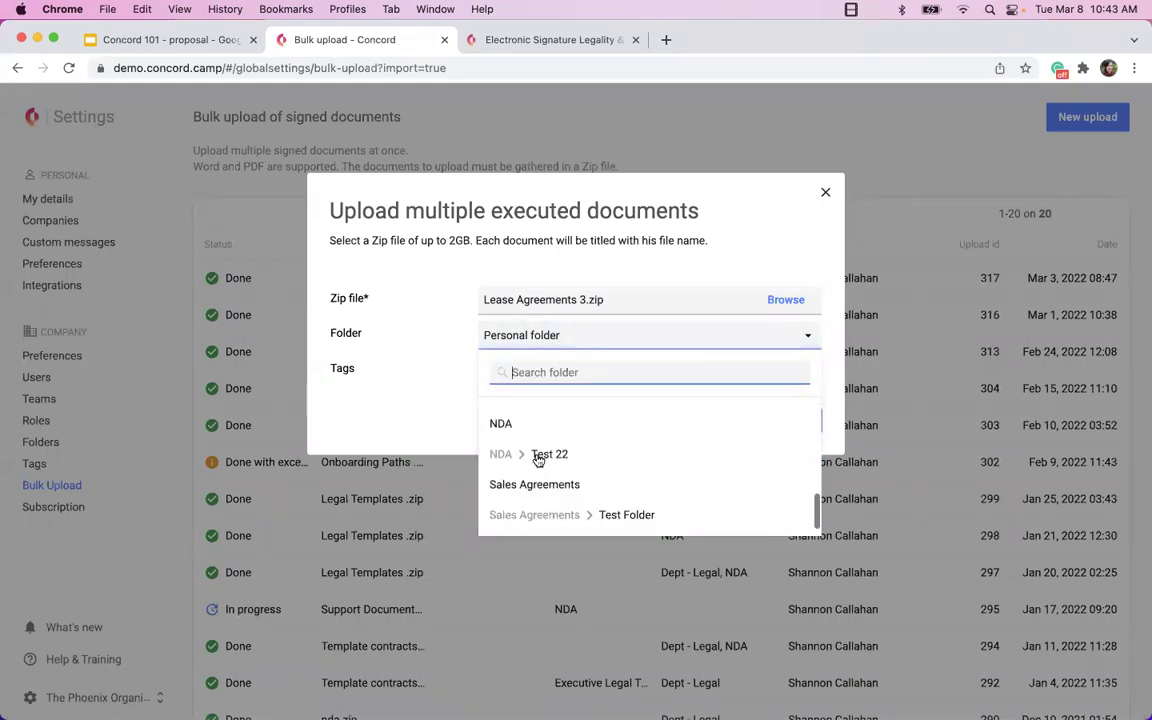
click(540, 484)
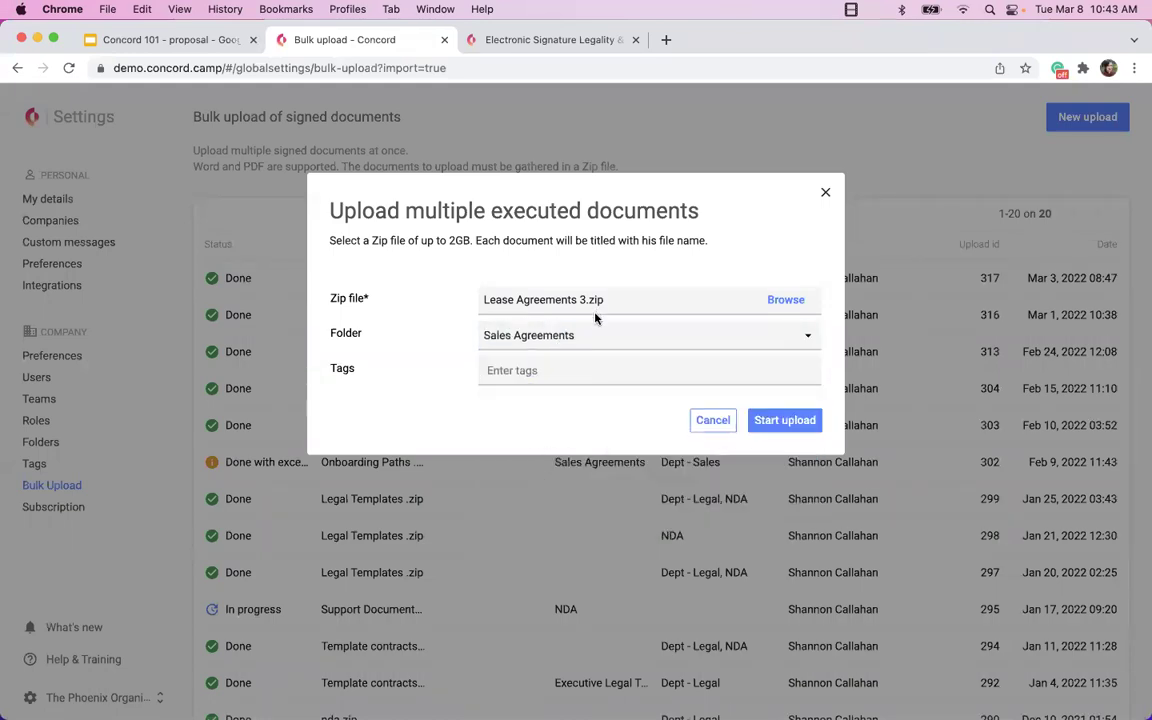
click(569, 372)
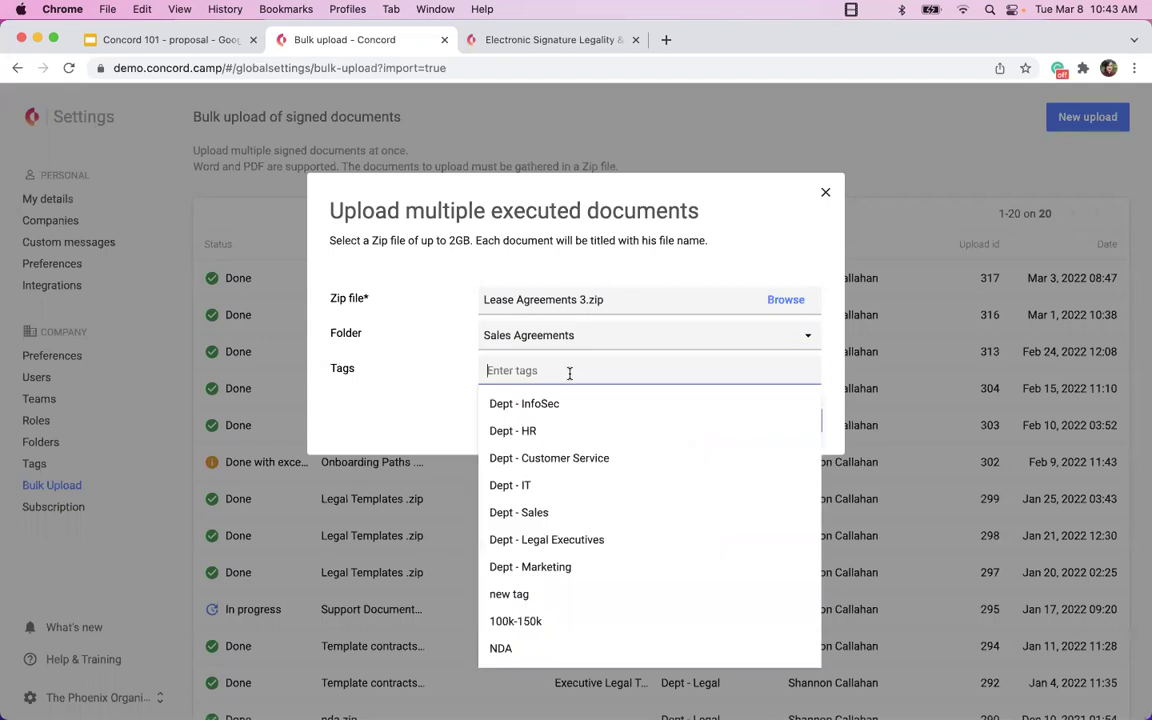
click(520, 513)
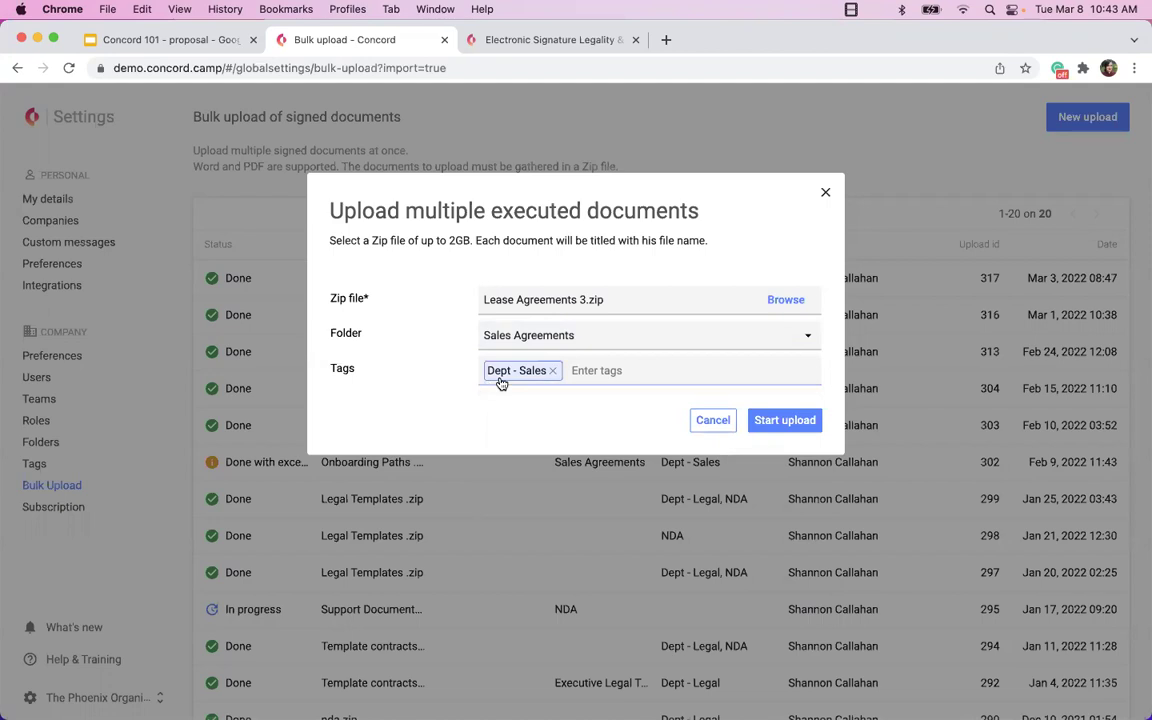
Start the Lease Agreements 3.zip upload and close the success message.
click(780, 424)
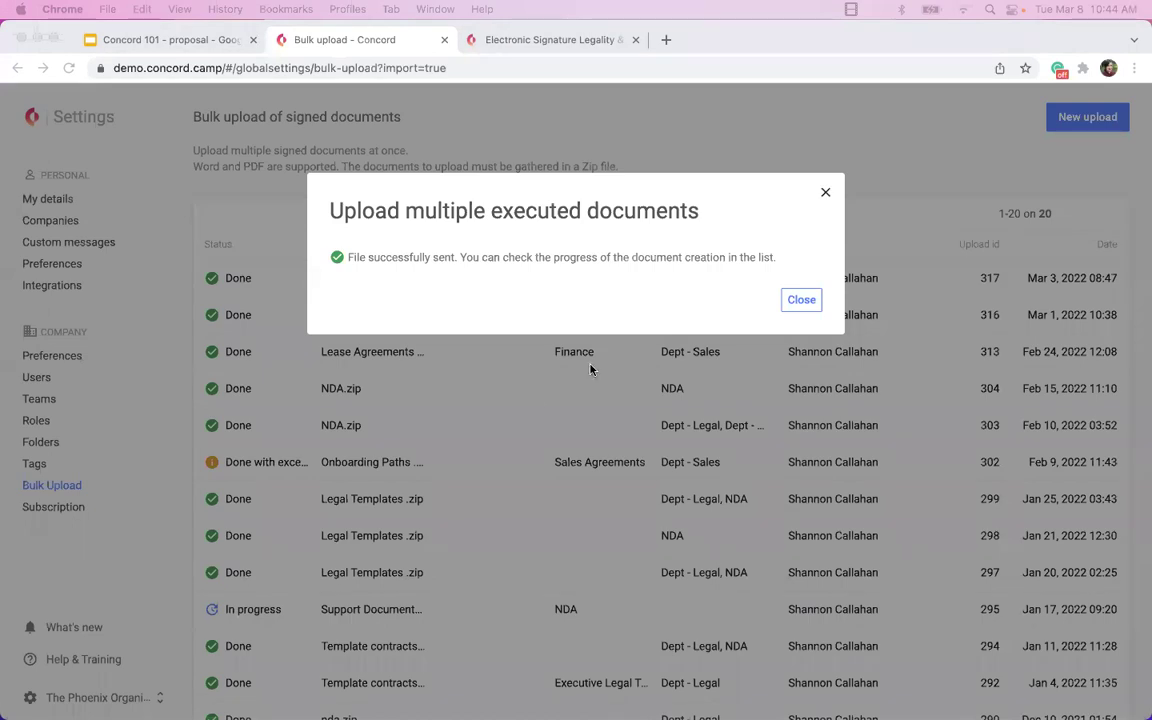
click(800, 300)
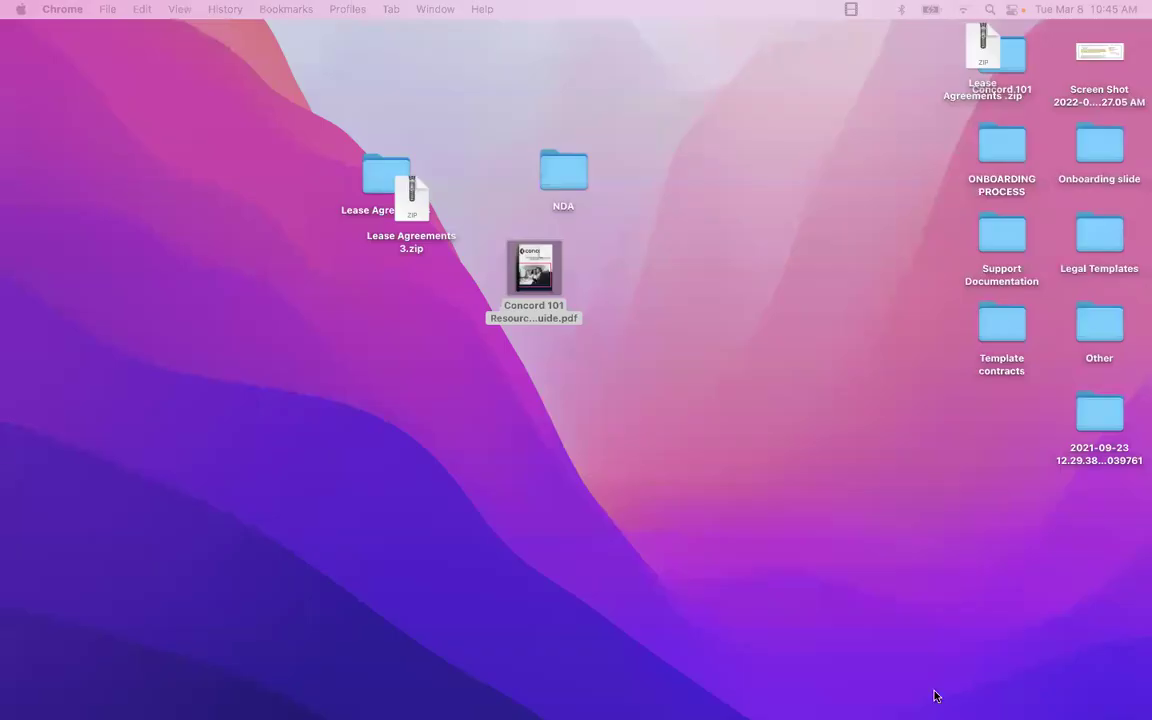
double_click(524, 268)
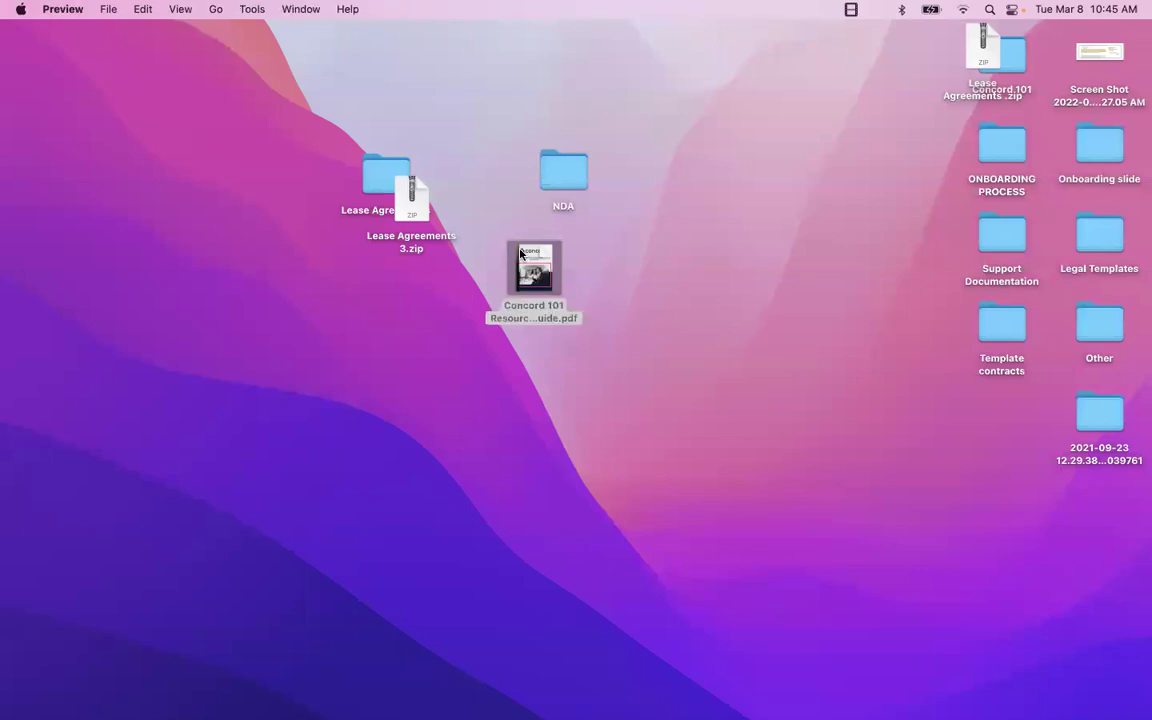
scroll(110, 455, down, 5)
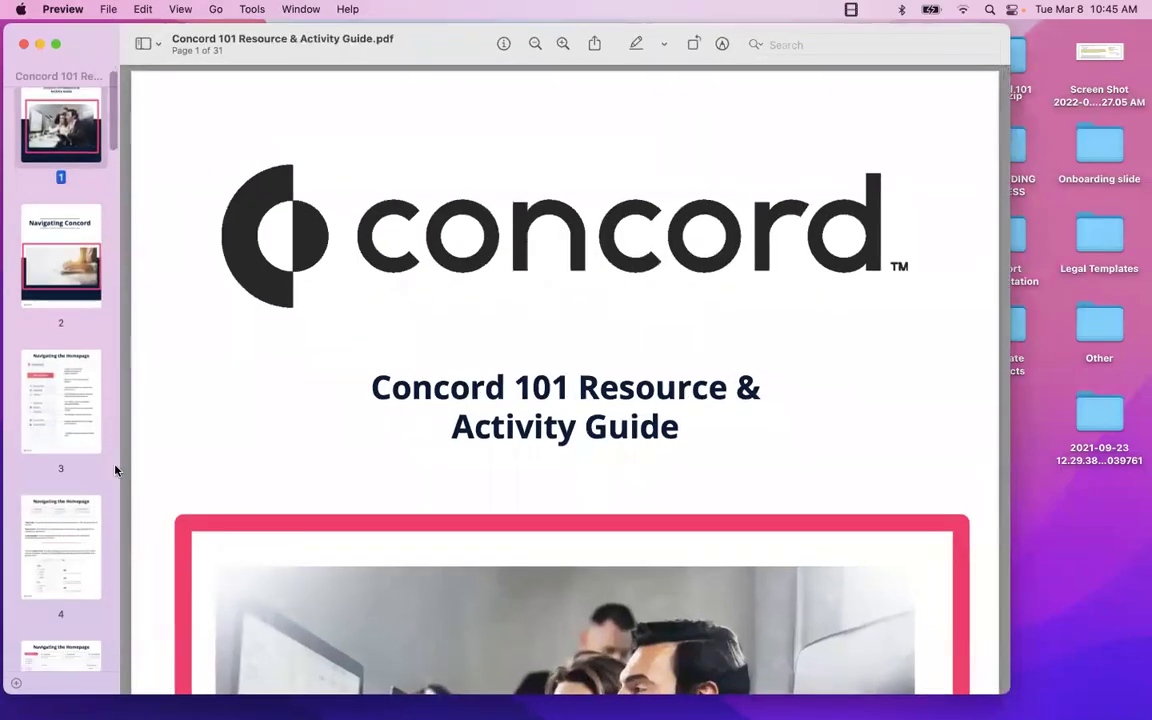
click(82, 425)
scroll(63, 482, down, 5)
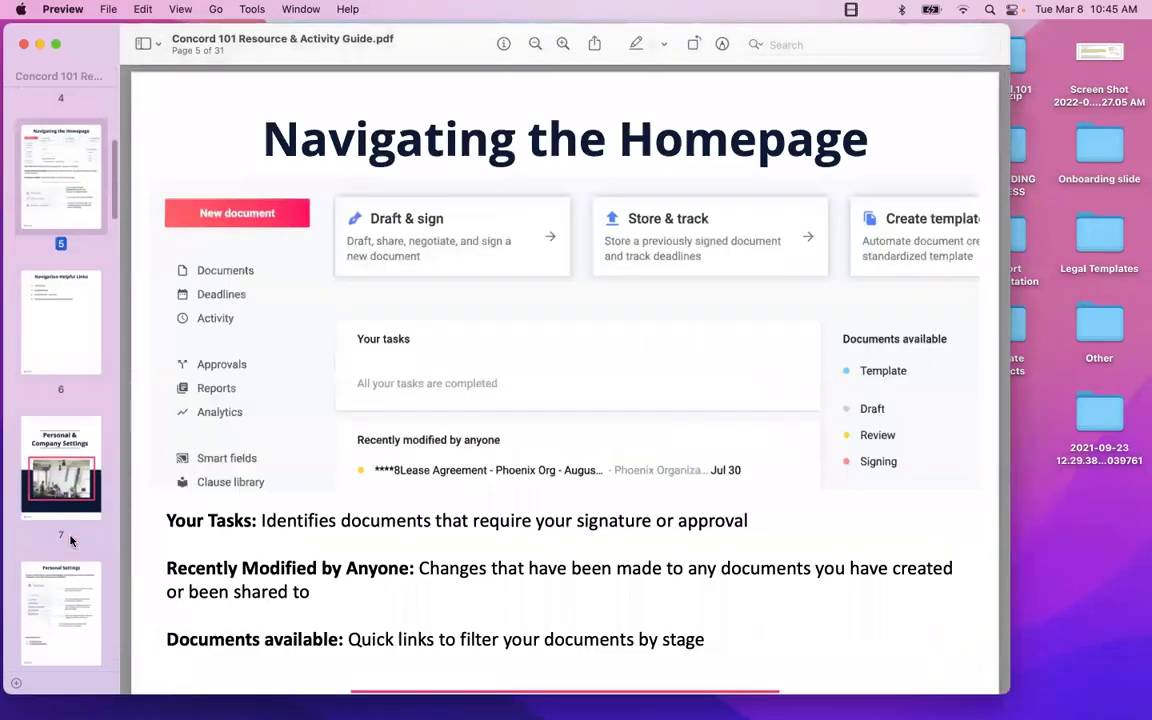
scroll(70, 541, down, 5)
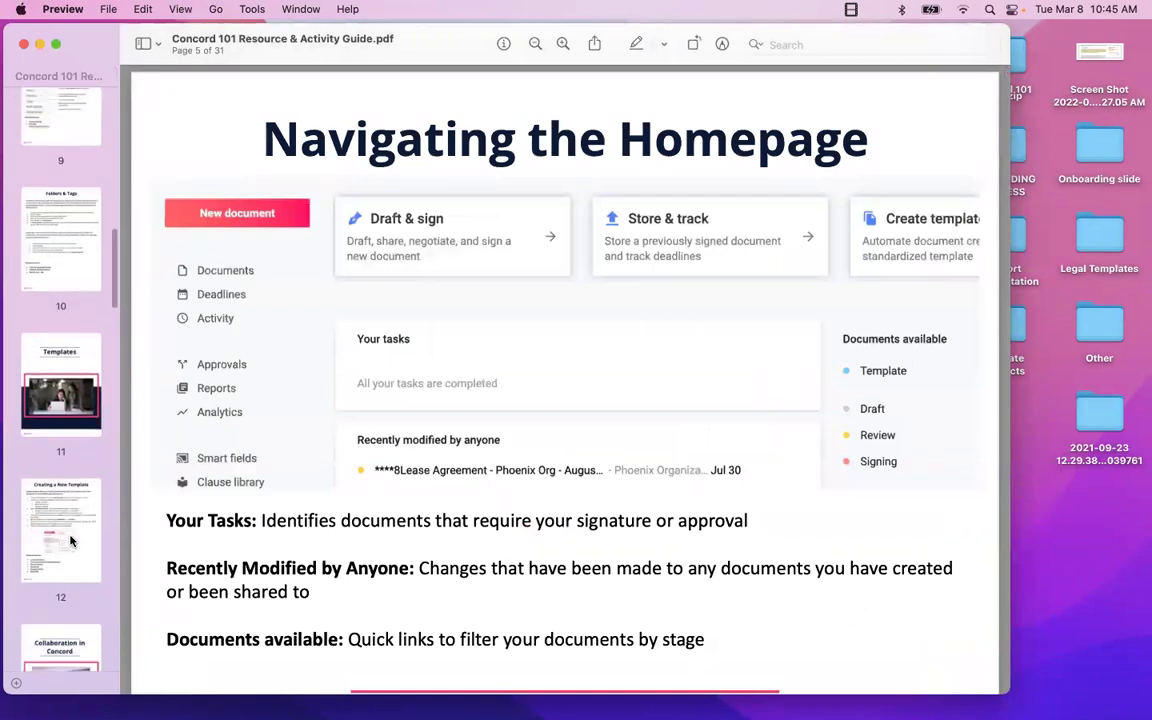
scroll(70, 541, down, 2)
scroll(145, 604, down, 5)
scroll(102, 588, down, 15)
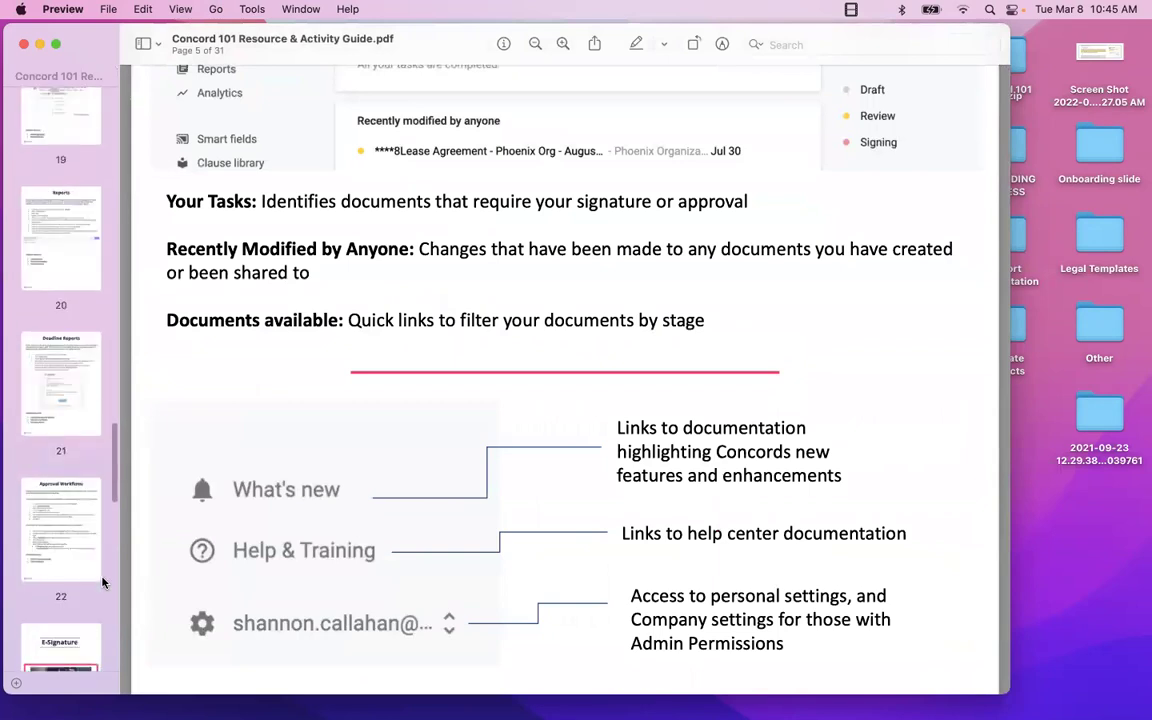
click(57, 402)
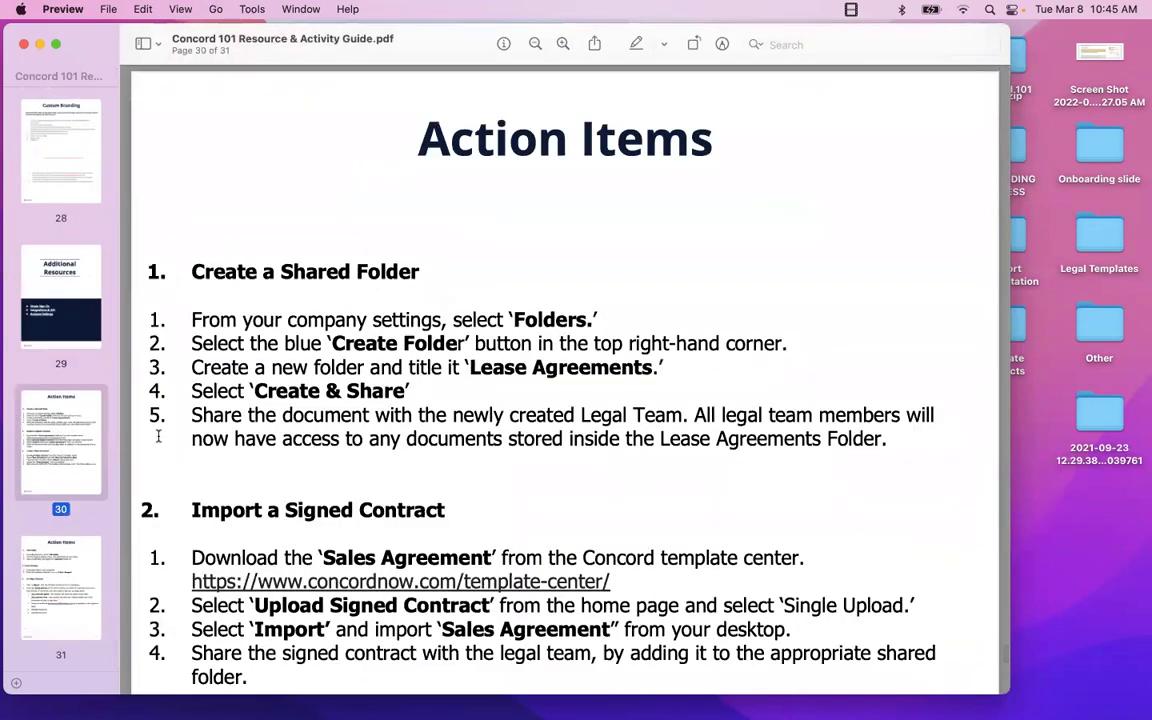
scroll(205, 468, down, 3)
scroll(204, 464, down, 5)
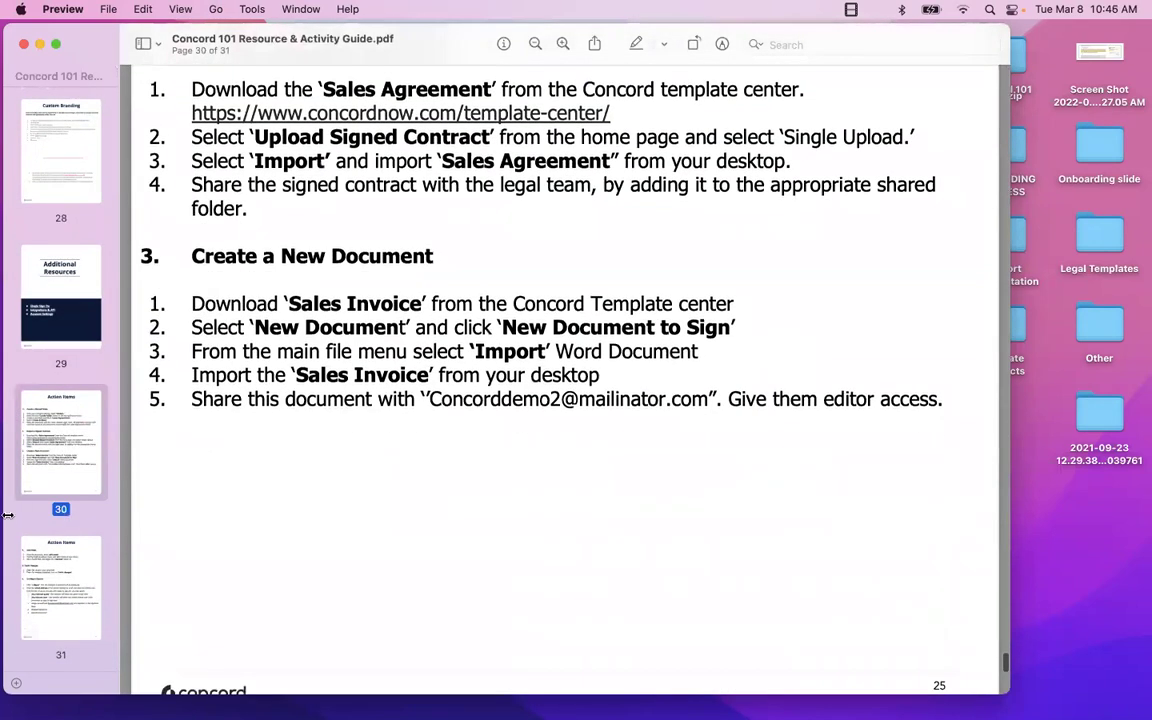
scroll(102, 540, up, 10)
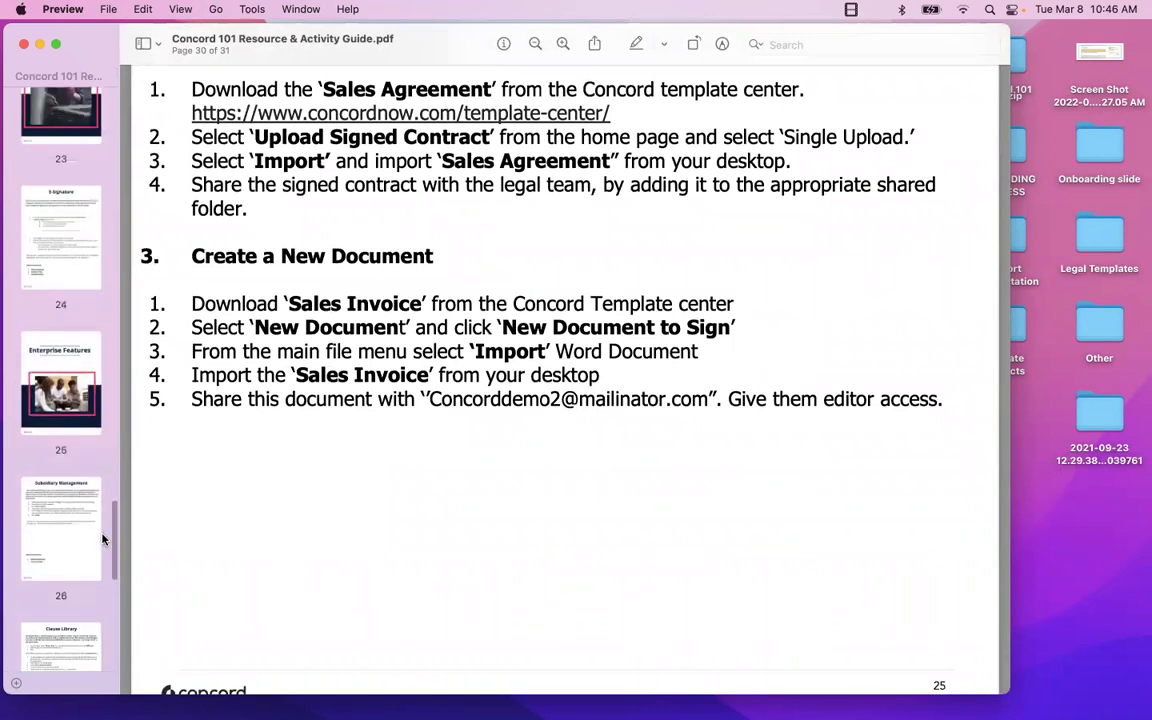
scroll(102, 540, up, 15)
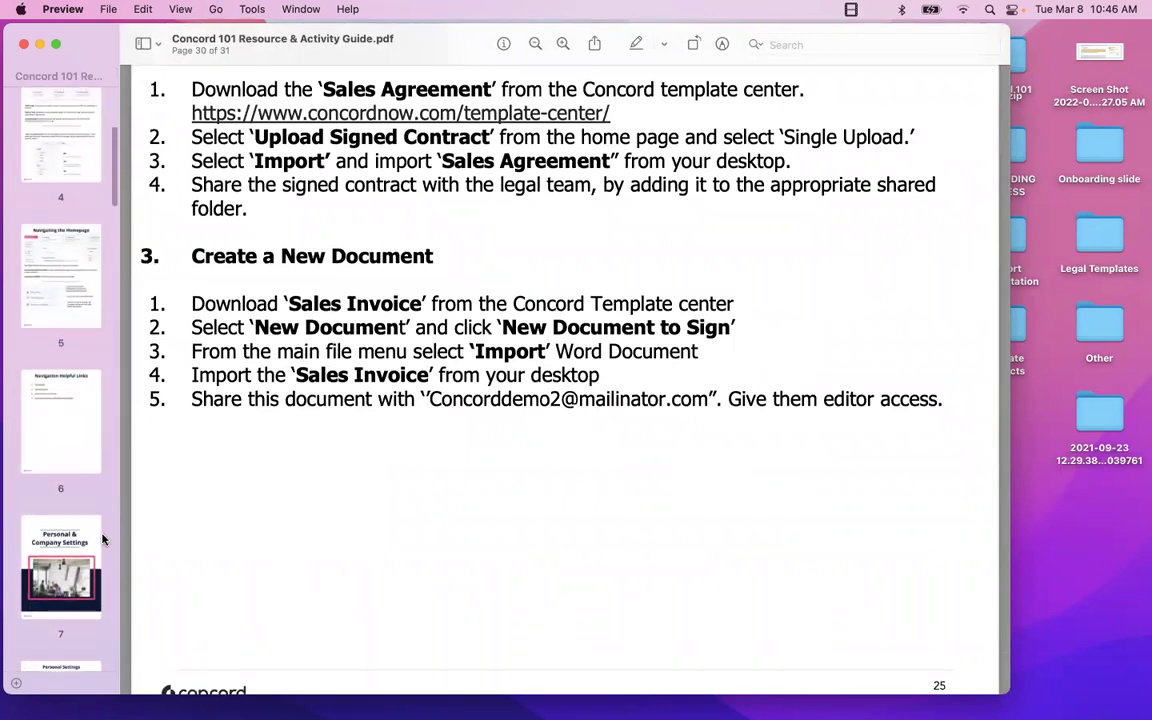
scroll(71, 319, up, 5)
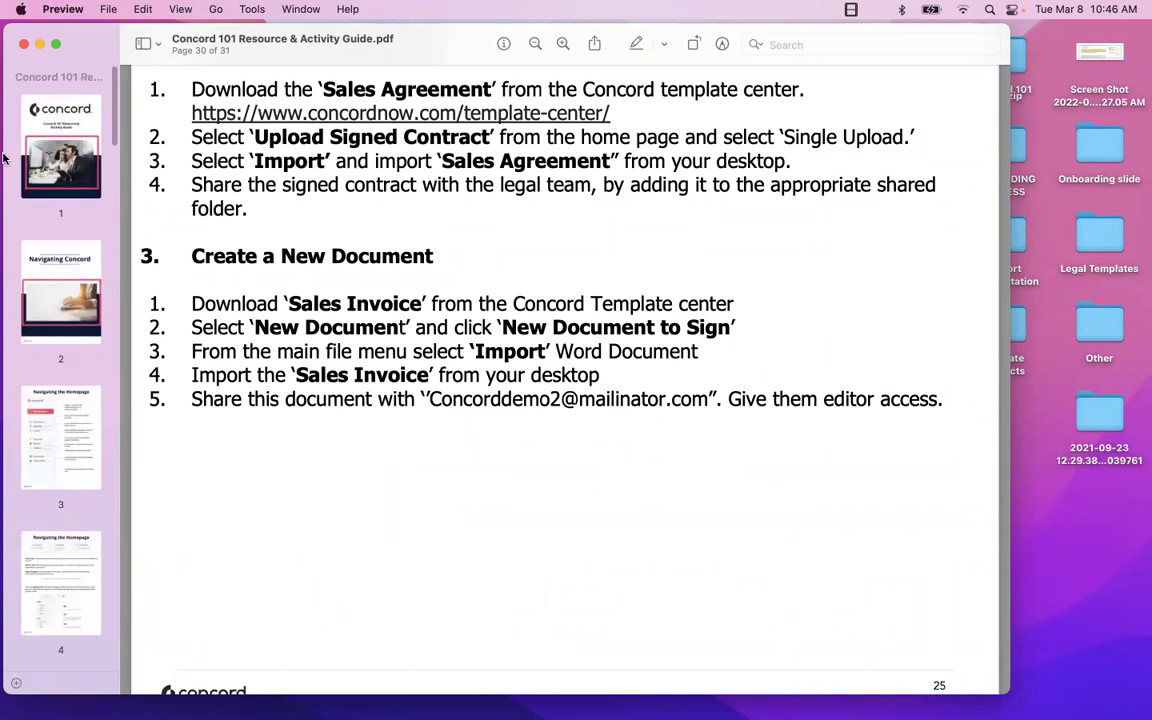
click(24, 44)
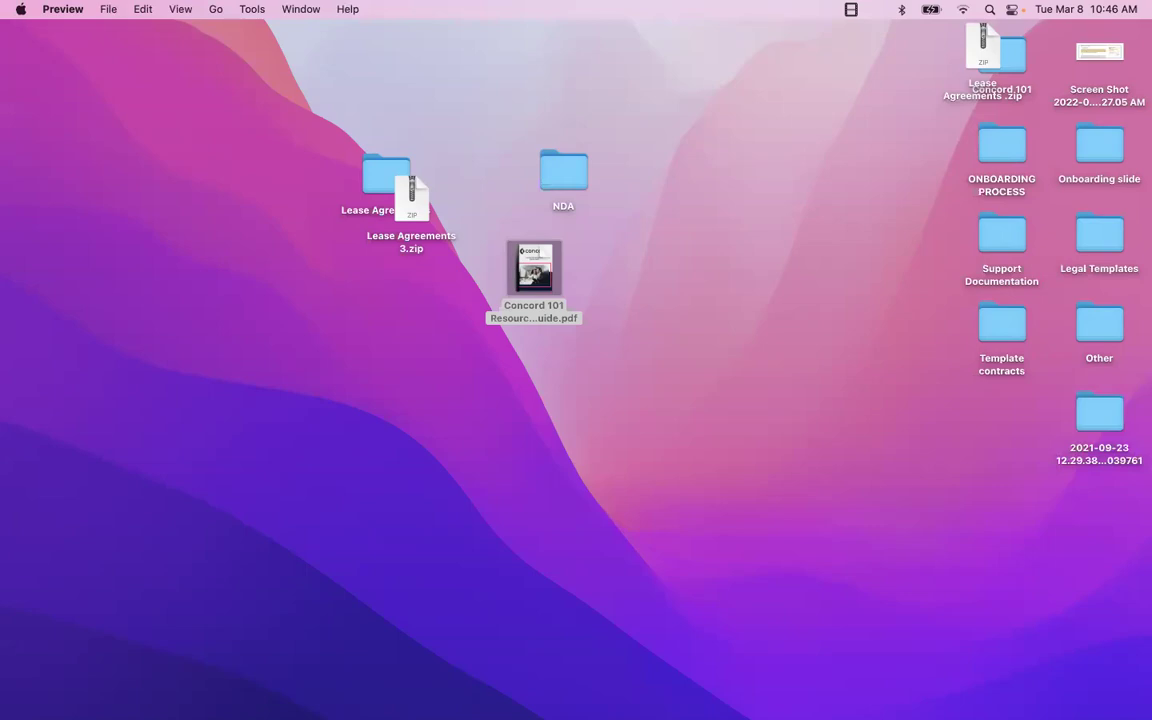
Switch to Chrome and bring the 'Bulk upload - Concord' window forward from the Dock.
key(super+Tab)
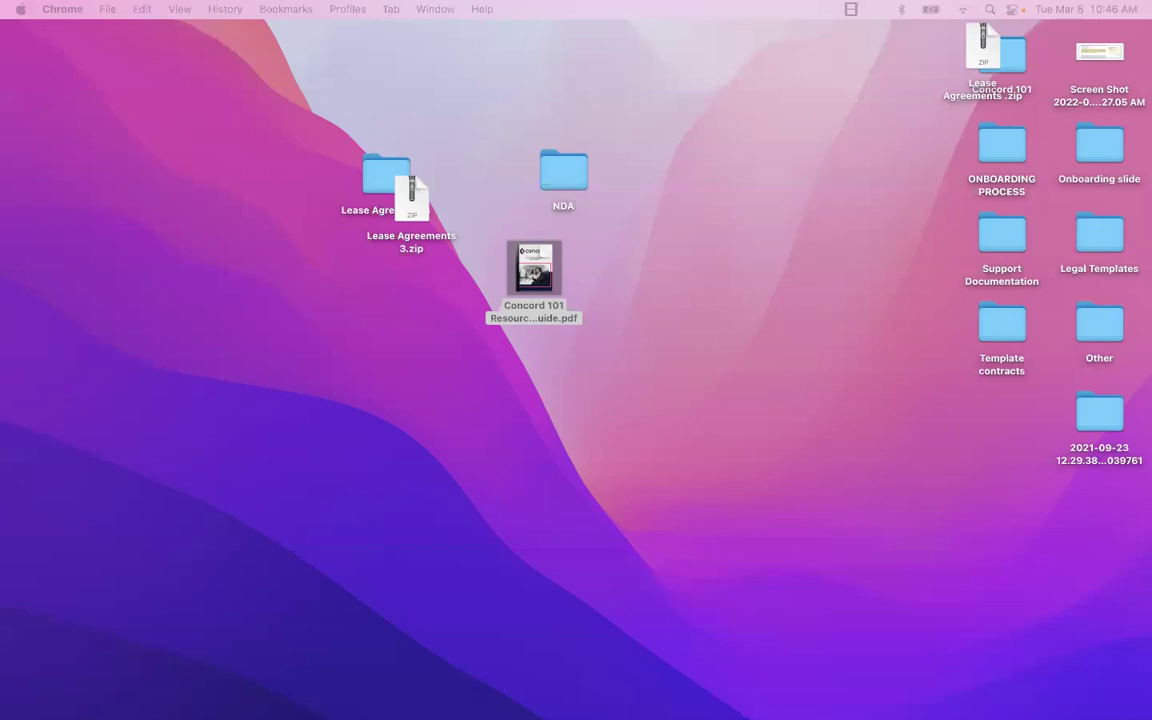
mouse_move(380, 690)
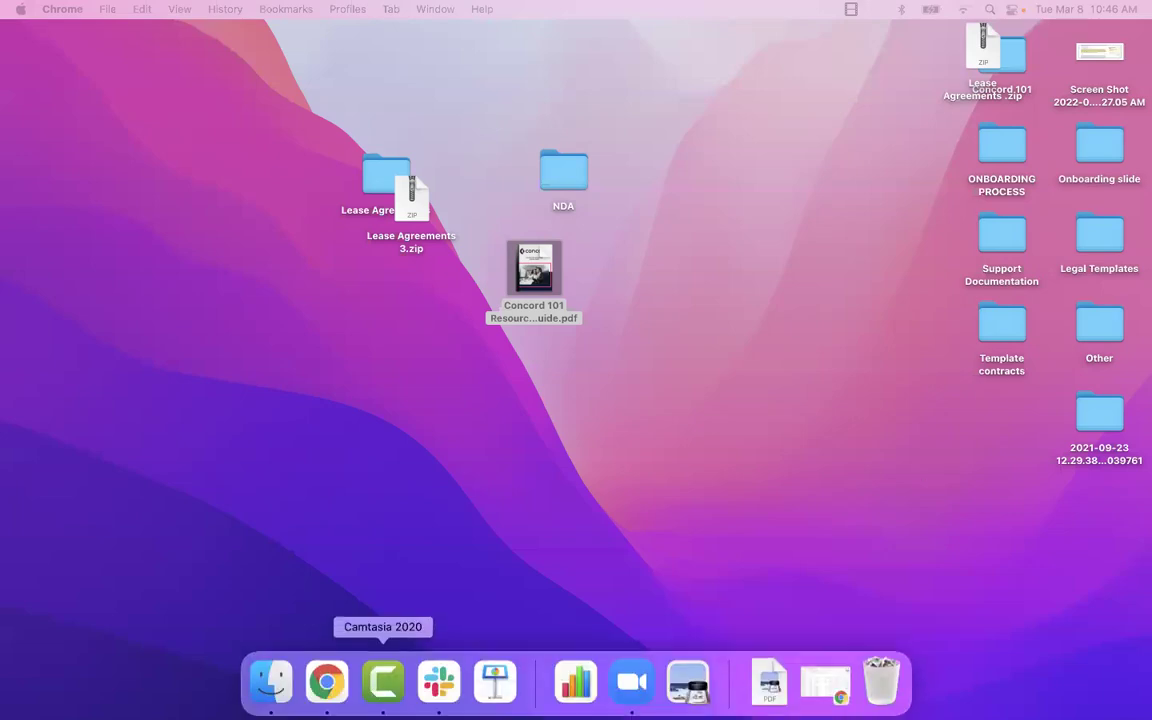
click(325, 688)
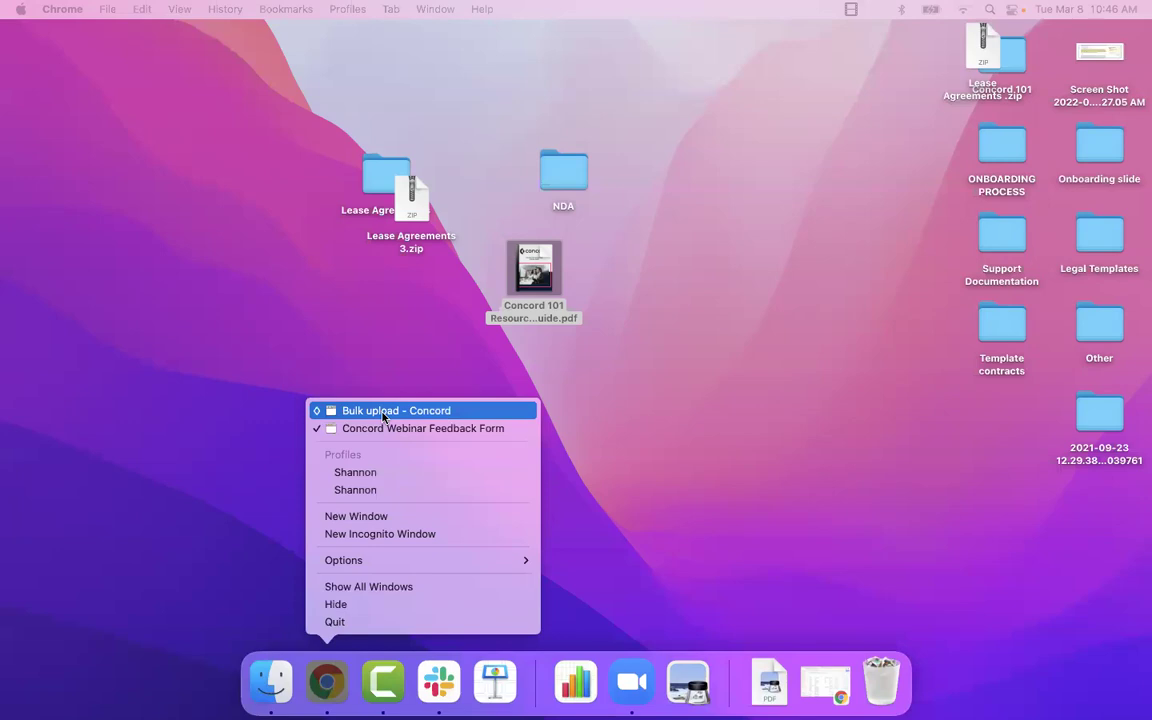
click(383, 411)
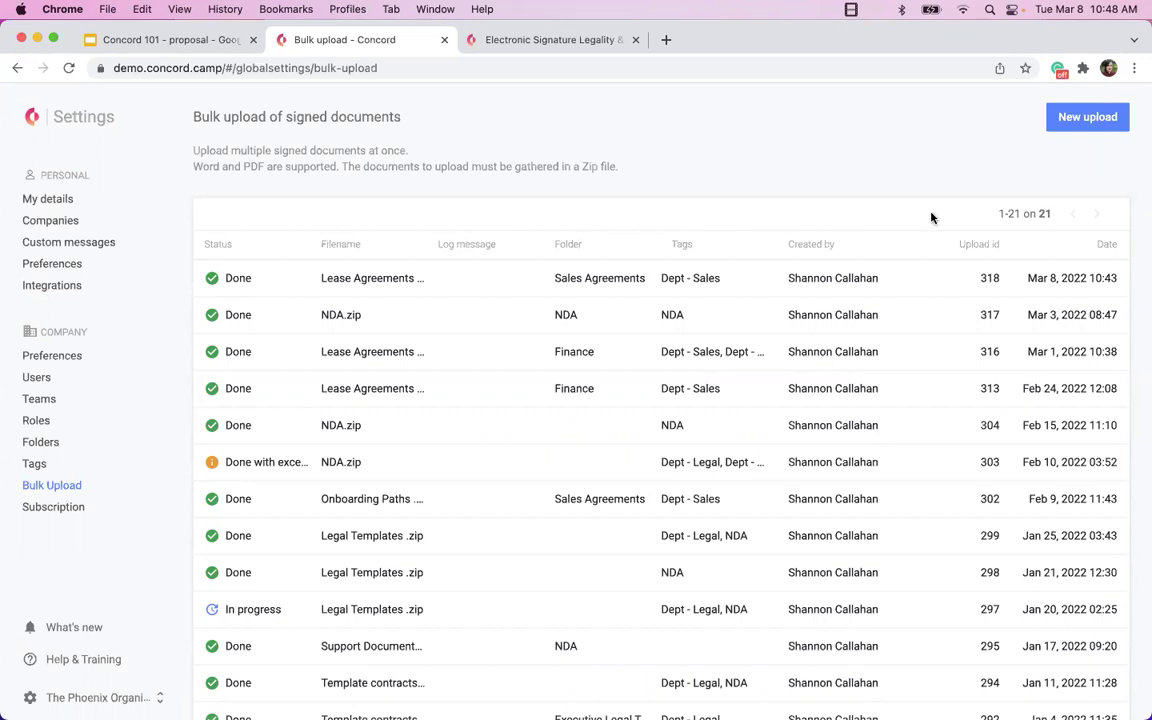
Open My details under Personal in the settings sidebar.
click(28, 198)
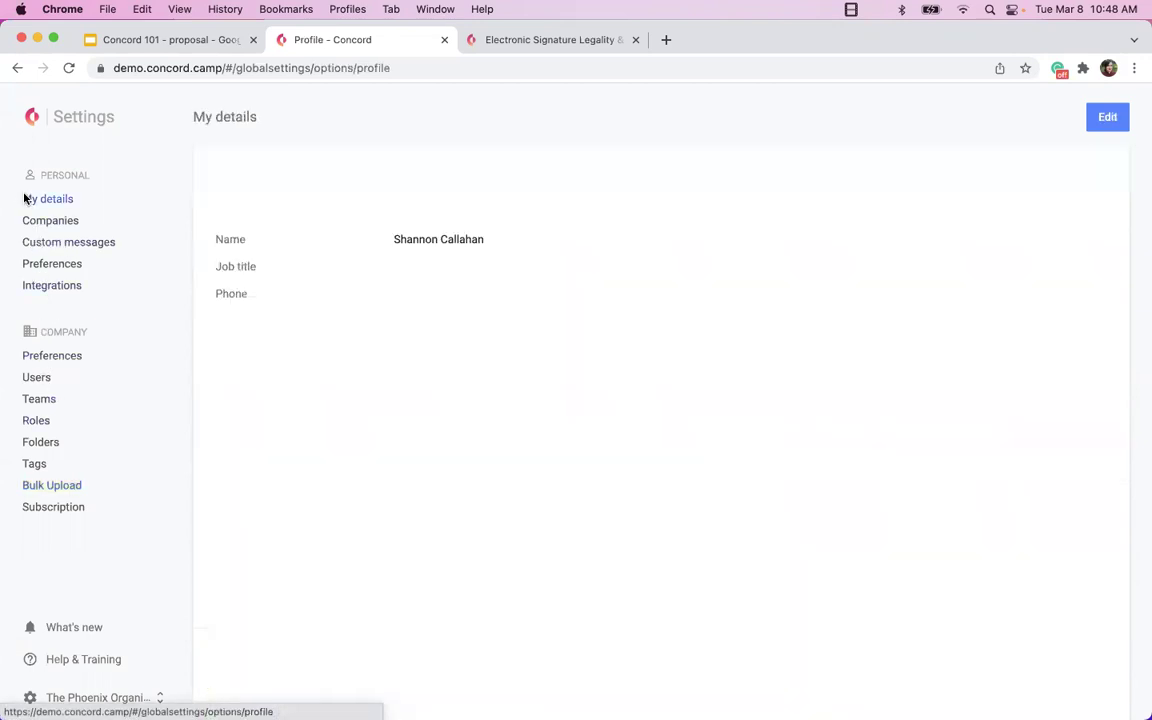
Open the Lease Agreement - [Company Name]. - [Date] document from Home and switch it to edit mode.
click(31, 117)
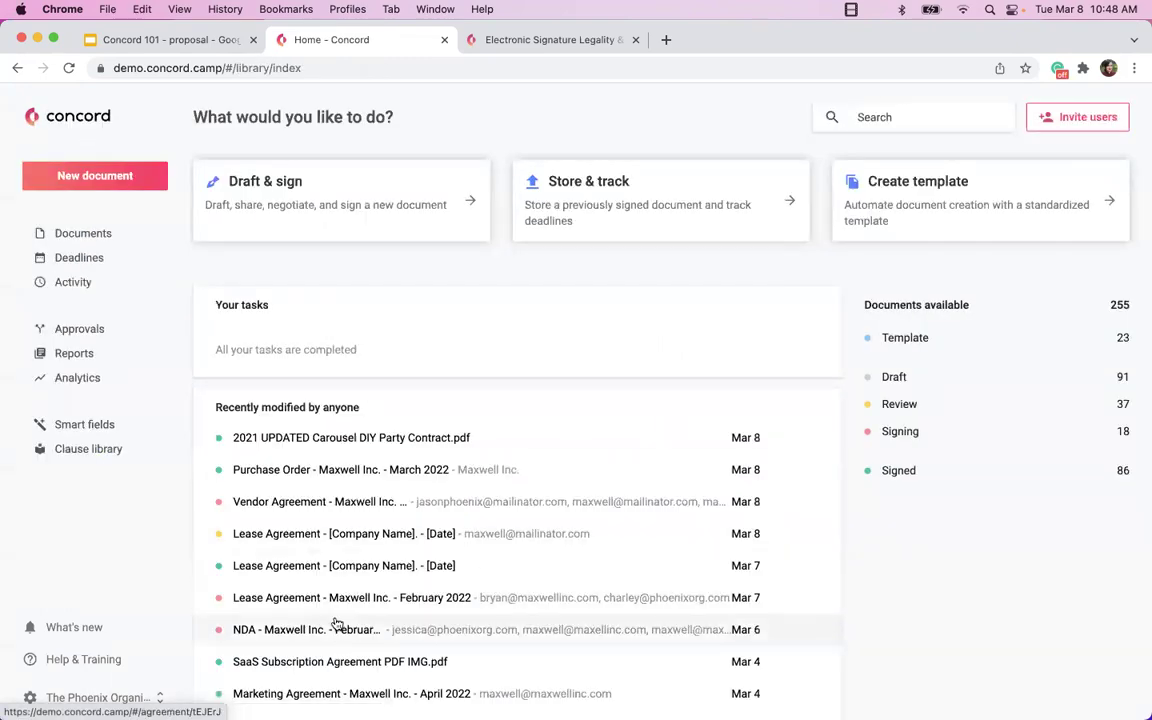
scroll(337, 600, down, 1)
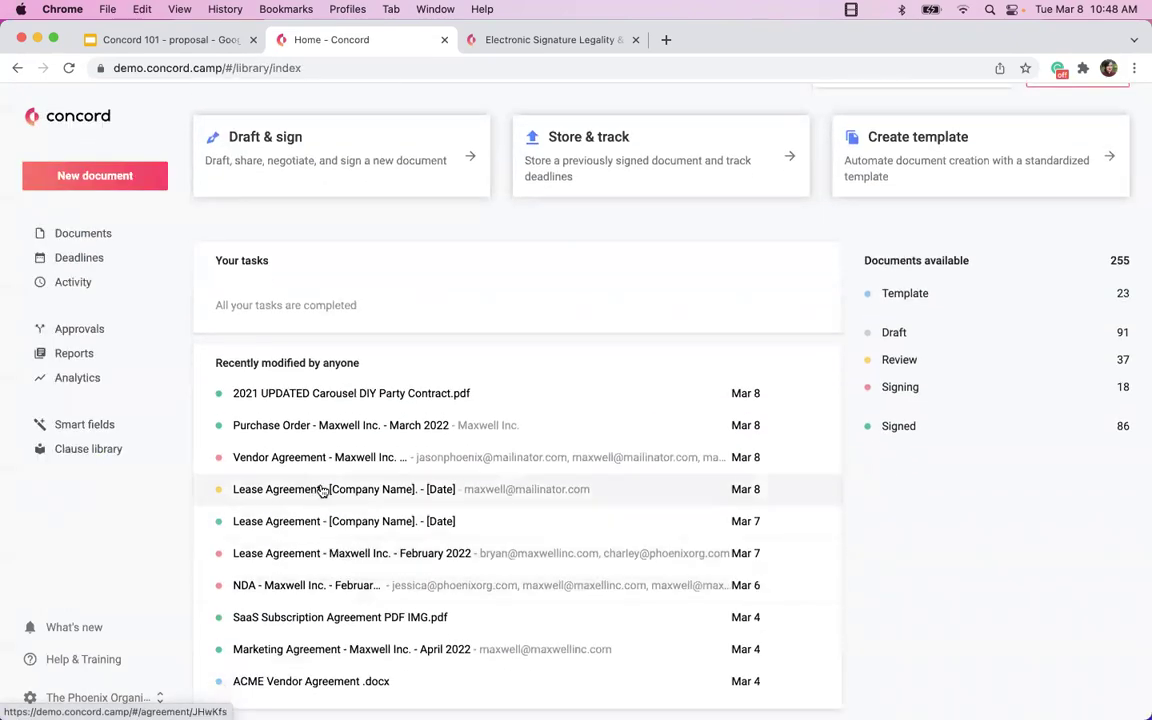
click(322, 489)
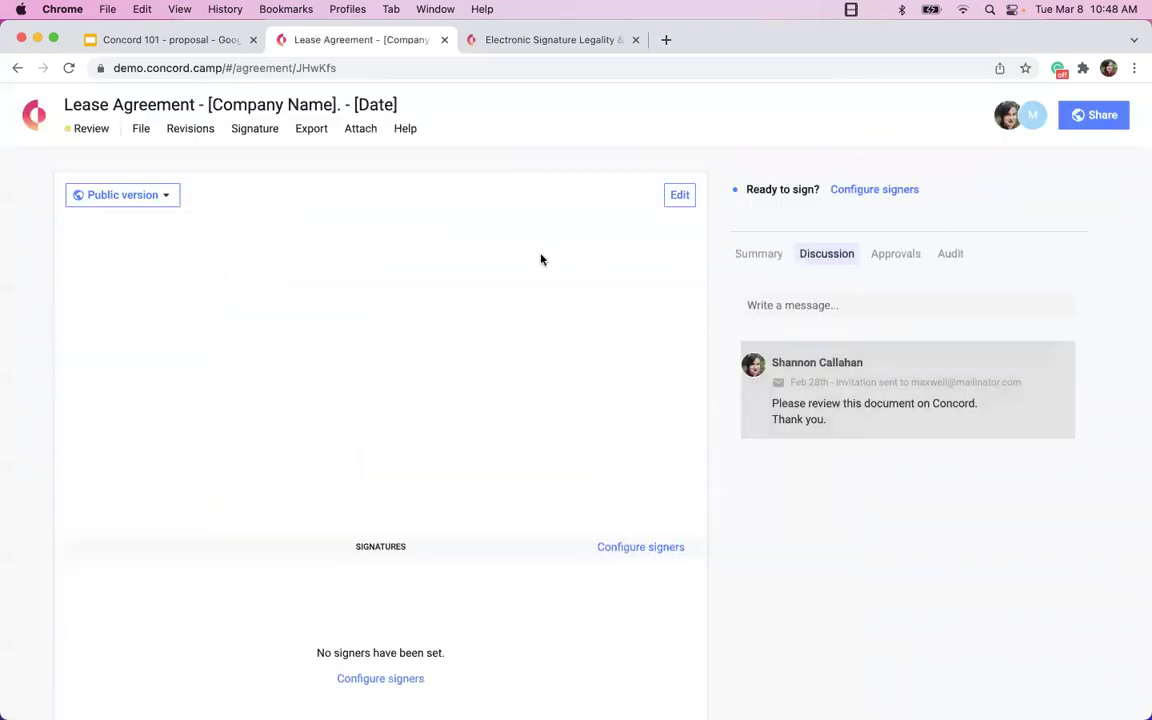
click(687, 196)
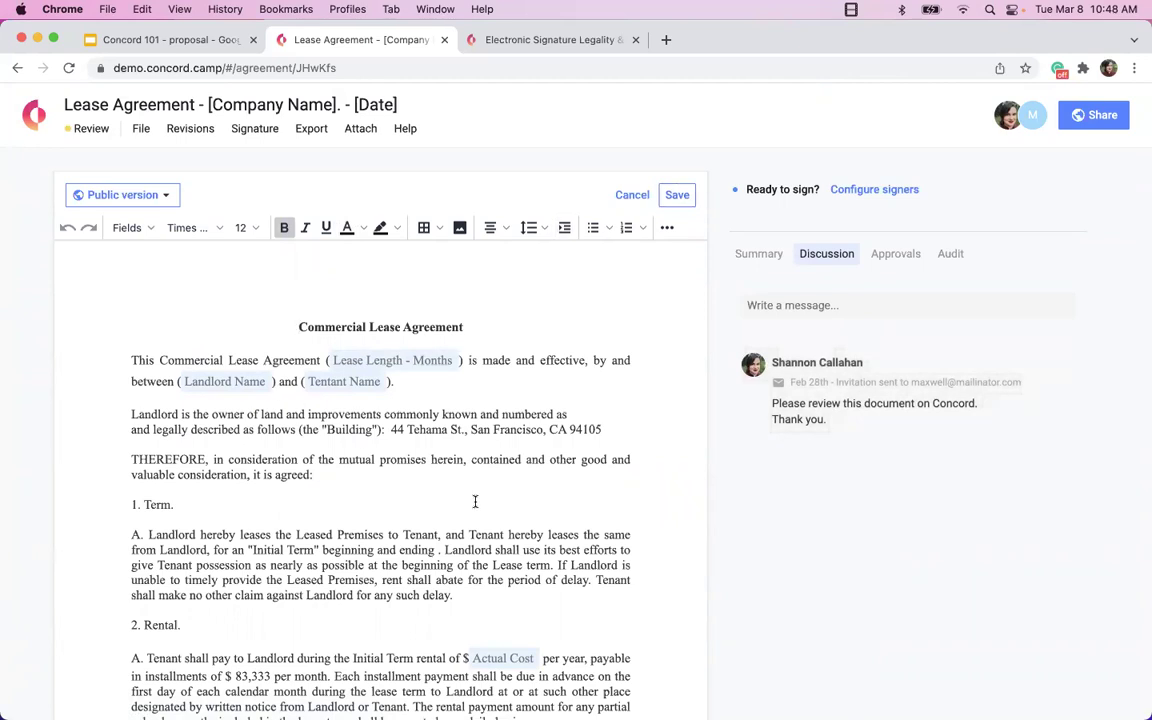
scroll(475, 504, down, 5)
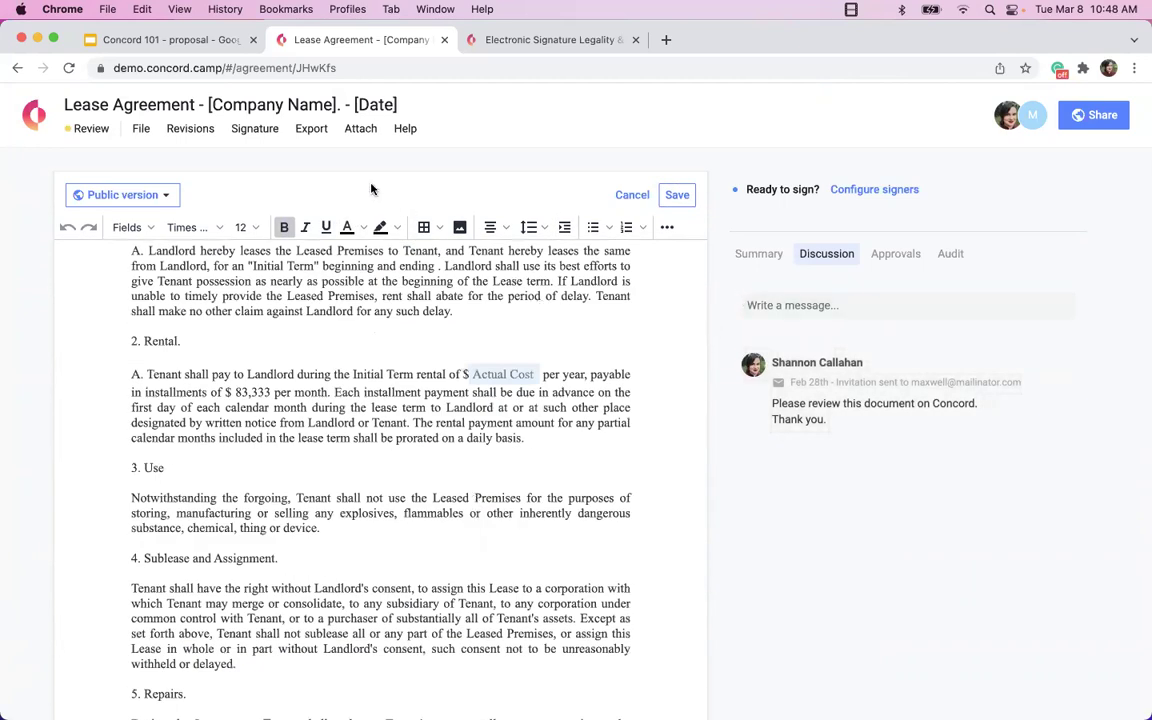
Review the agreement's Export, Signature and File menu options.
click(312, 130)
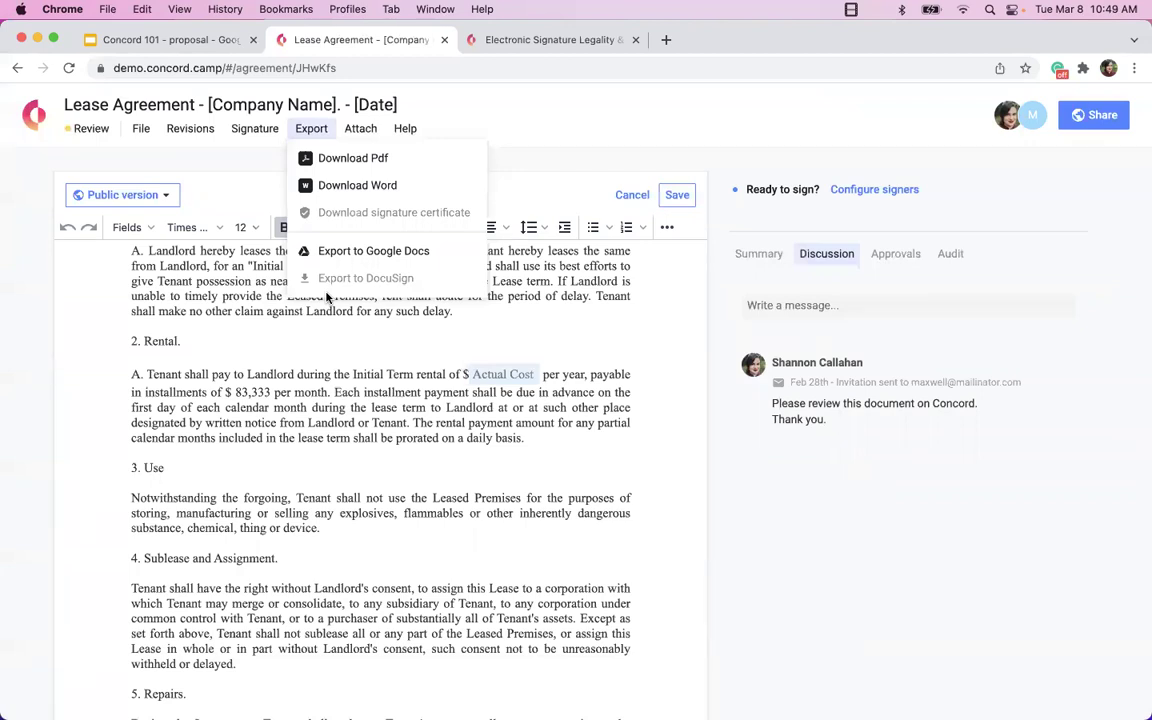
click(388, 347)
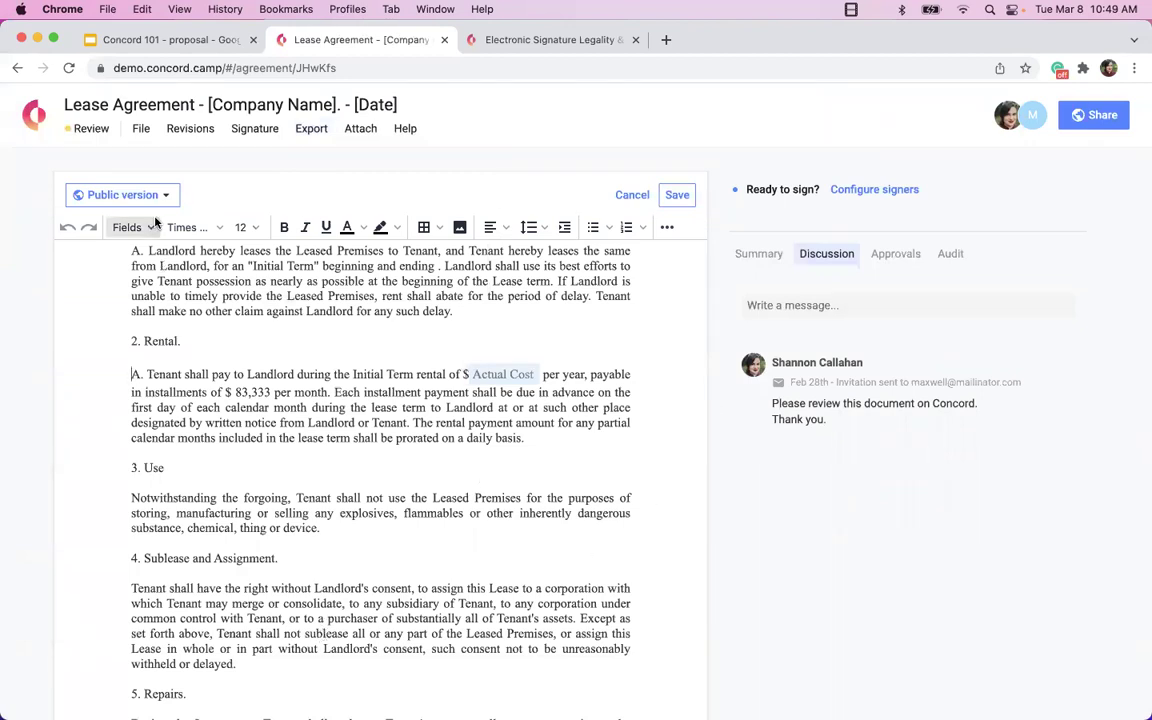
click(255, 130)
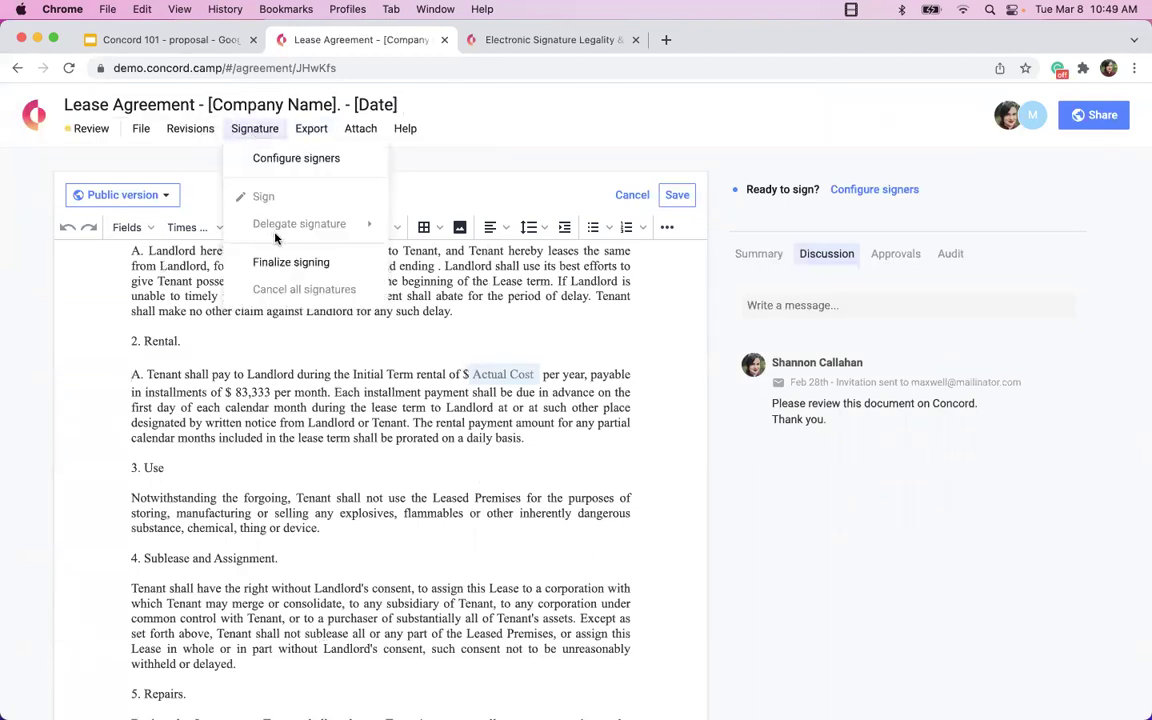
click(132, 129)
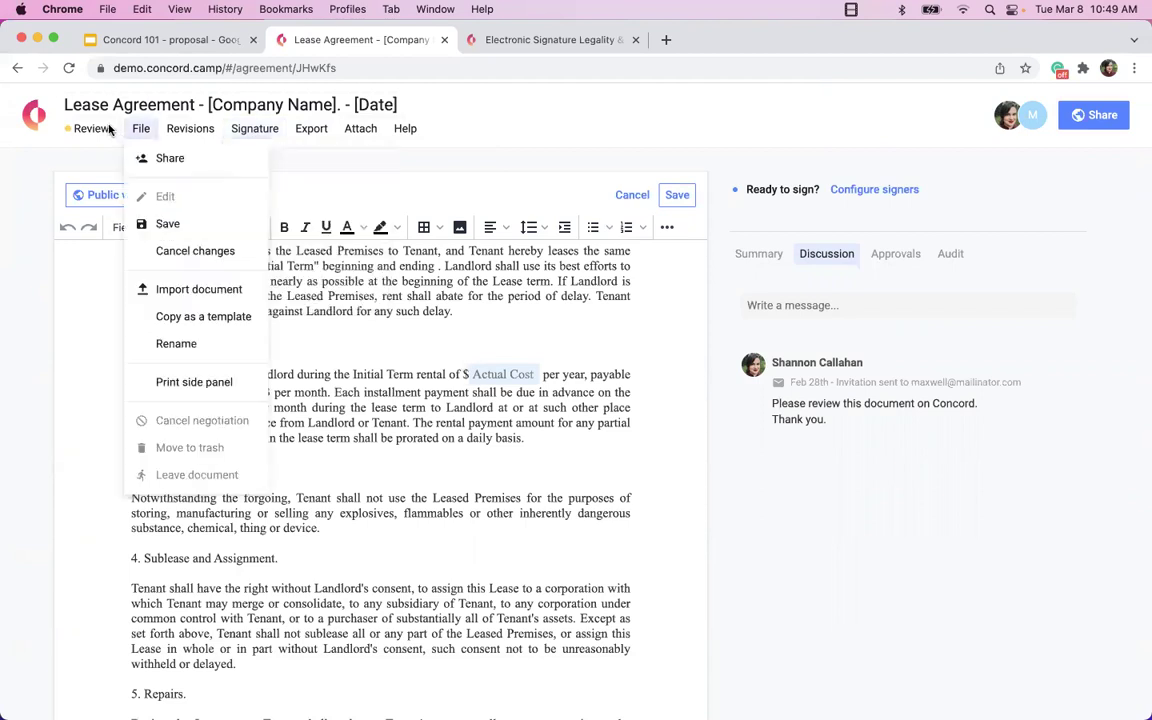
click(88, 128)
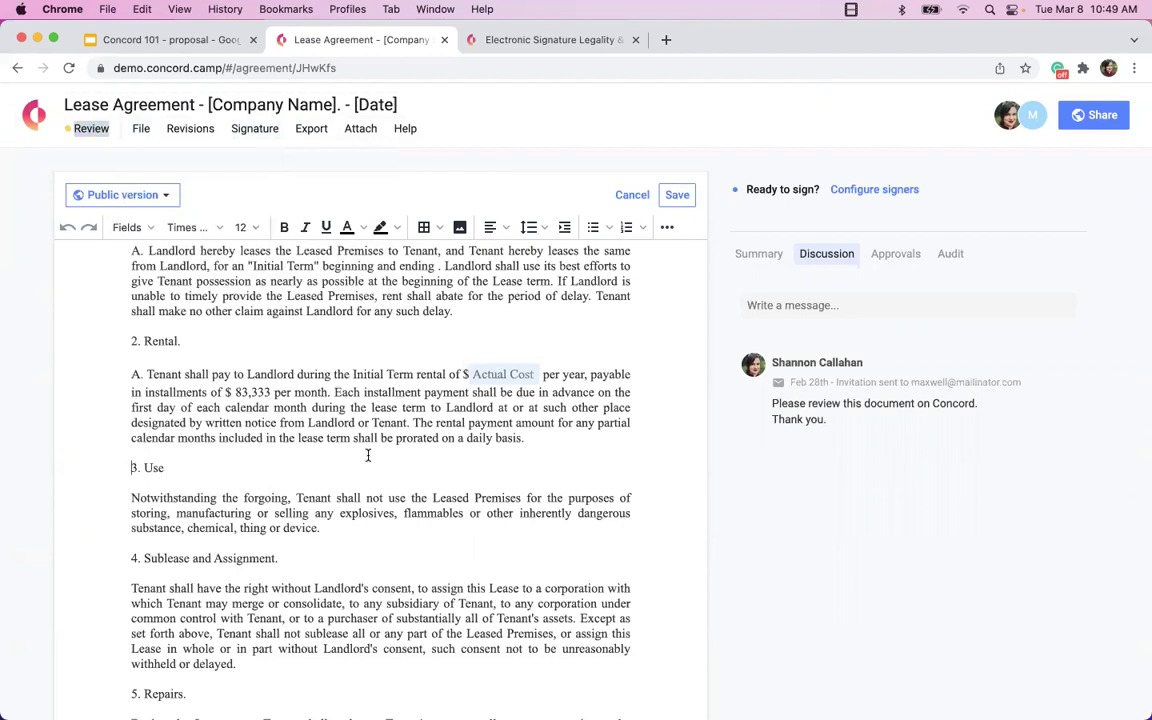
scroll(368, 455, up, 5)
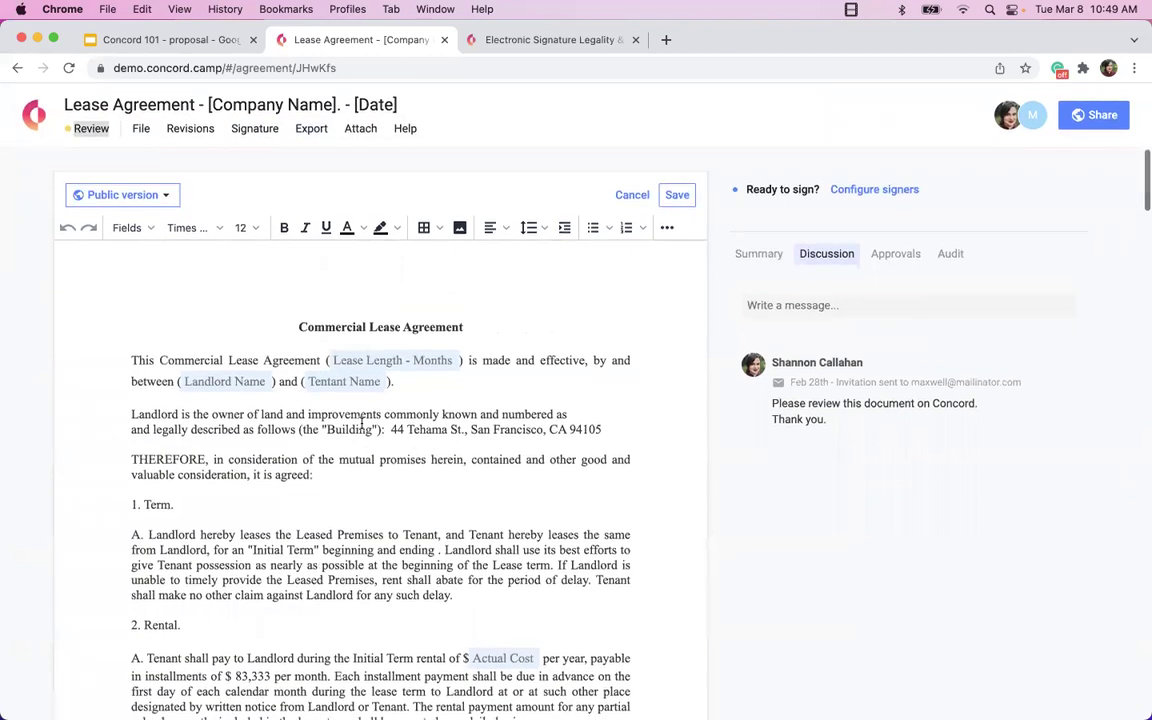